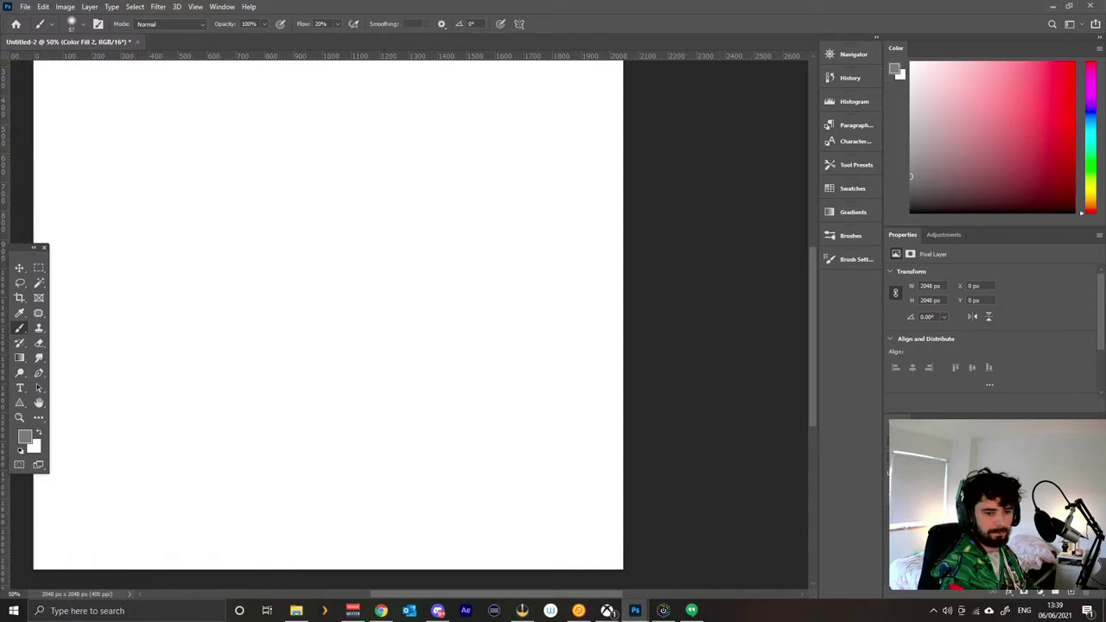
Choose the Phlearn Correction Brush preset for painting.
key("alt+Tab")
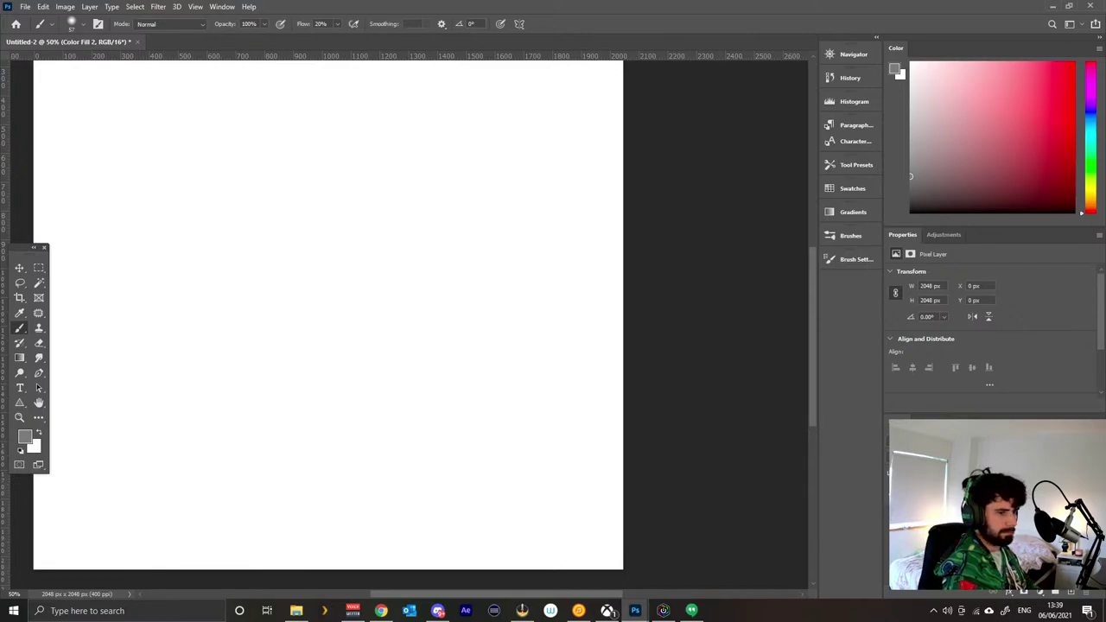
left_click(850, 236)
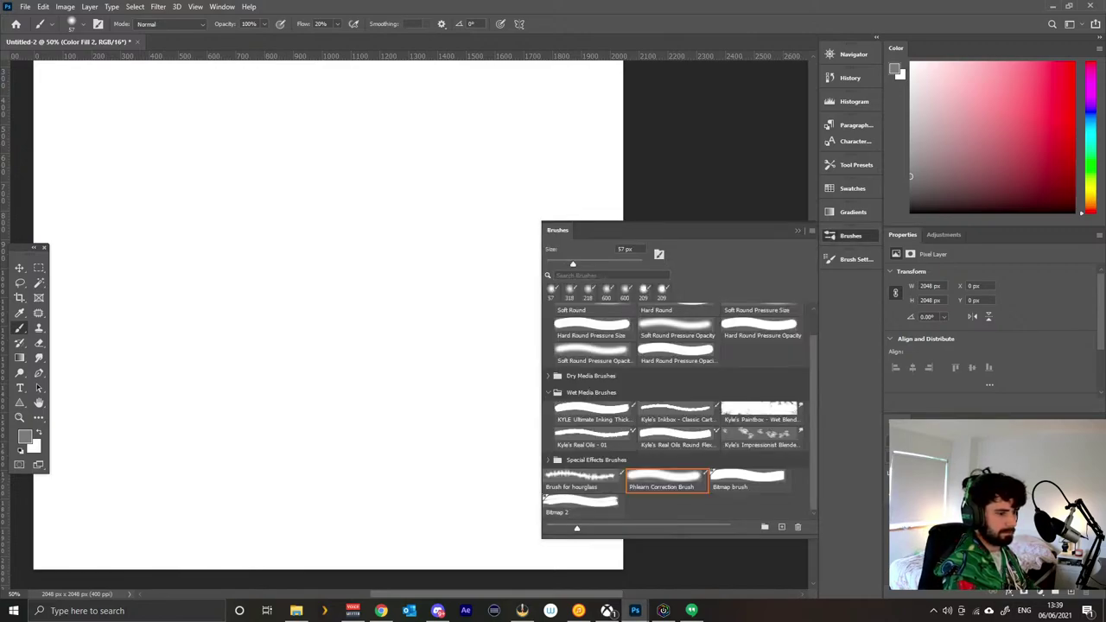
left_click(665, 479)
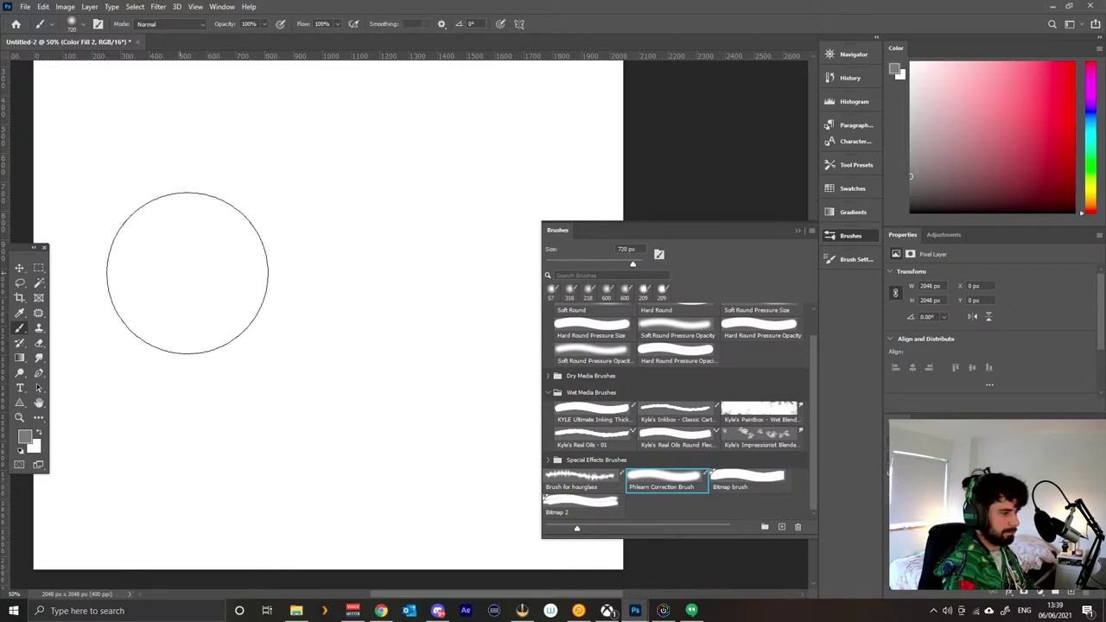
Paint broad soft test strokes in black with the 720 px brush to try its pressure response, and undo them.
mouse_move(185, 280)
left_mouse_down()
mouse_move(199, 268)
mouse_move(210, 300)
mouse_move(146, 316)
mouse_move(190, 297)
mouse_move(208, 320)
left_mouse_up()
mouse_move(231, 482)
left_mouse_down()
mouse_move(412, 380)
mouse_move(364, 376)
mouse_move(194, 456)
mouse_move(192, 382)
left_mouse_up()
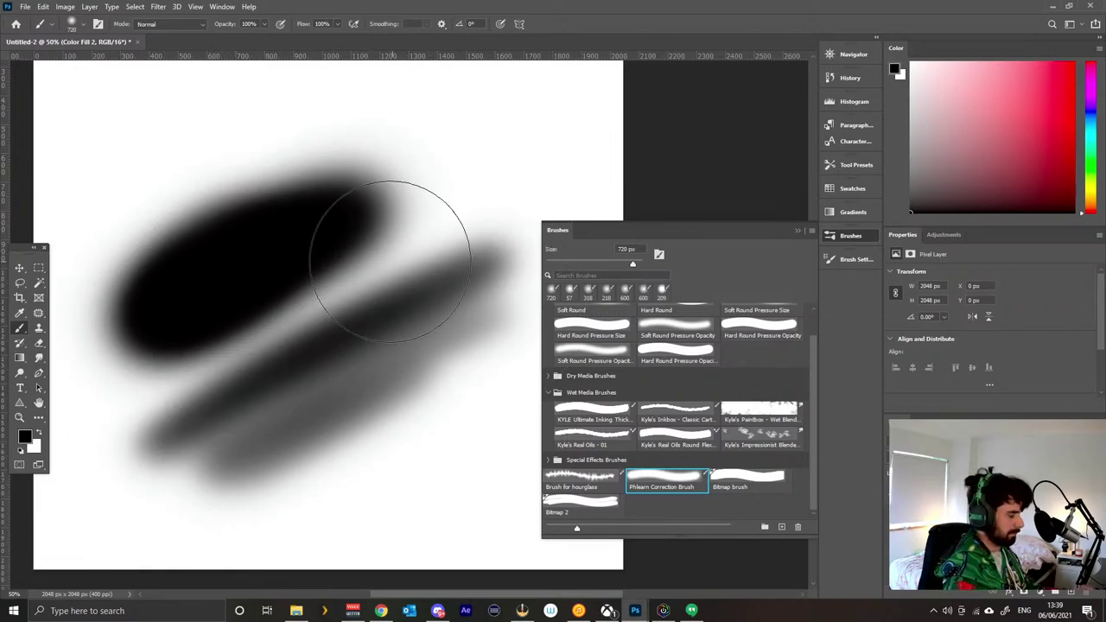
key("ctrl+z")
key("ctrl+z")
key("ctrl+z")
key("ctrl+z")
key("ctrl+z")
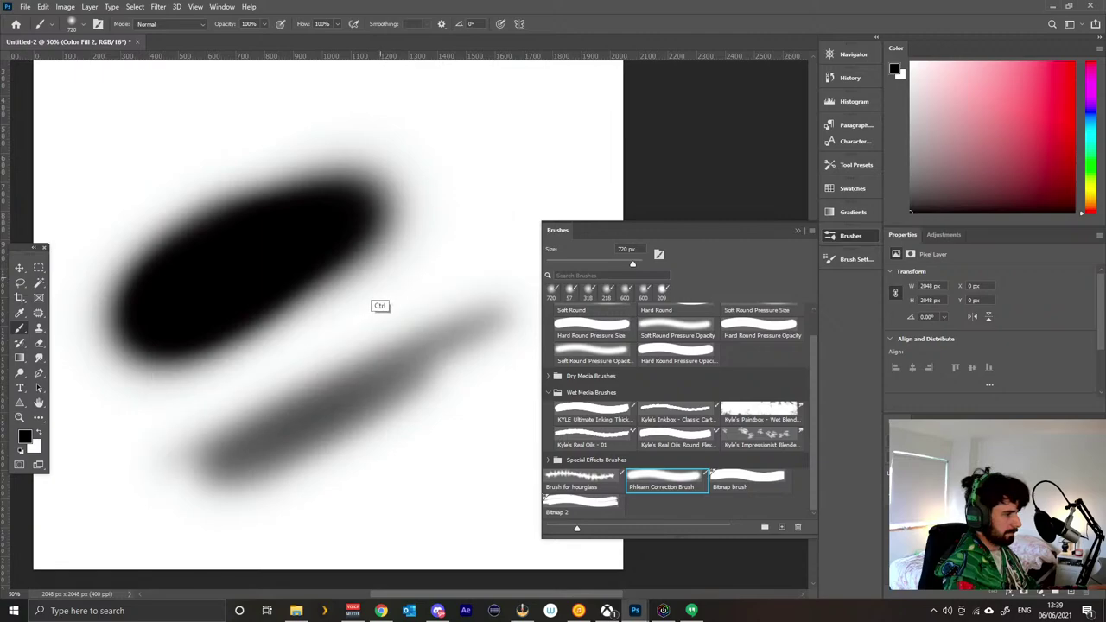
key("ctrl+z")
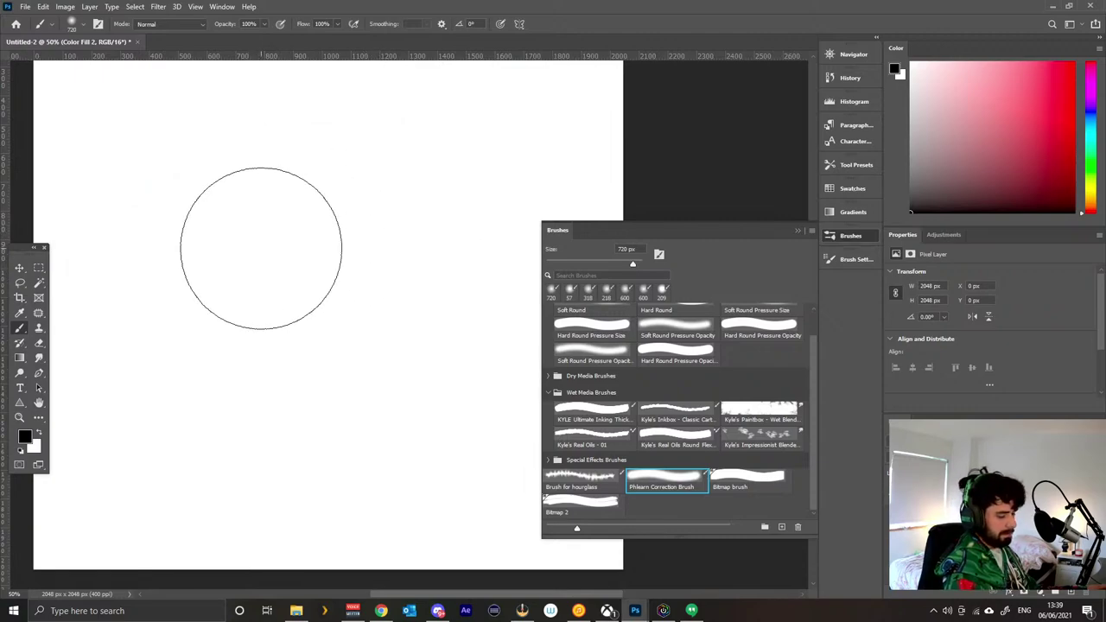
Try freehand strokes with the 720 px brush and a reduced 282 px brush, and undo them.
mouse_move(219, 262)
left_mouse_down()
mouse_move(209, 221)
mouse_move(225, 343)
left_mouse_up()
left_click_drag(285, 260, 138, 372)
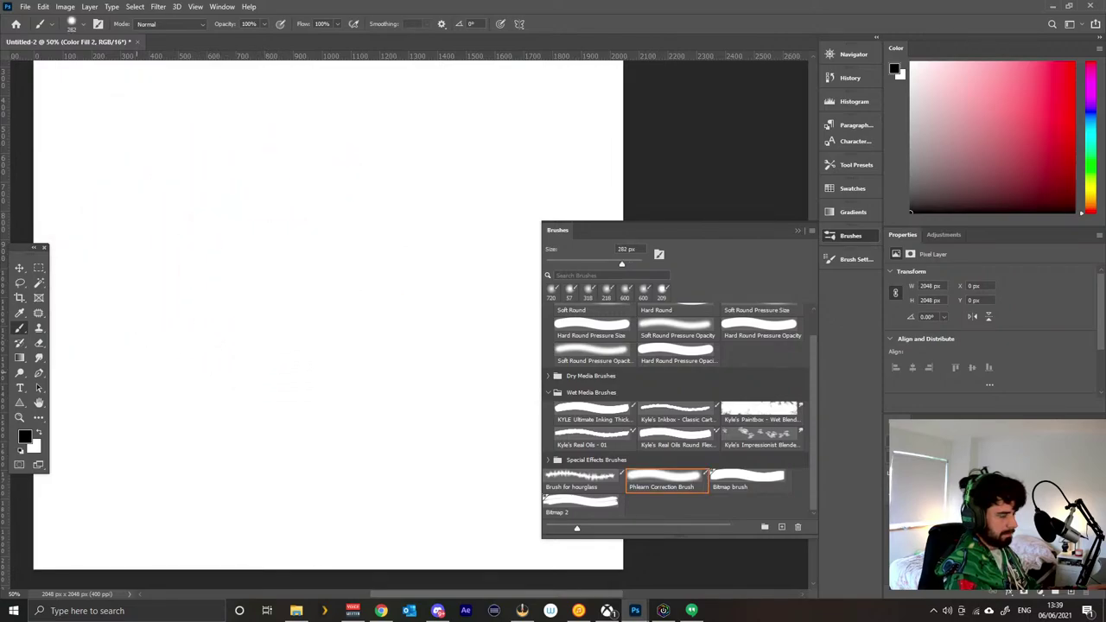
mouse_move(311, 223)
left_mouse_down()
mouse_move(199, 285)
mouse_move(271, 276)
mouse_move(314, 309)
mouse_move(277, 325)
left_mouse_up()
key("ctrl+z")
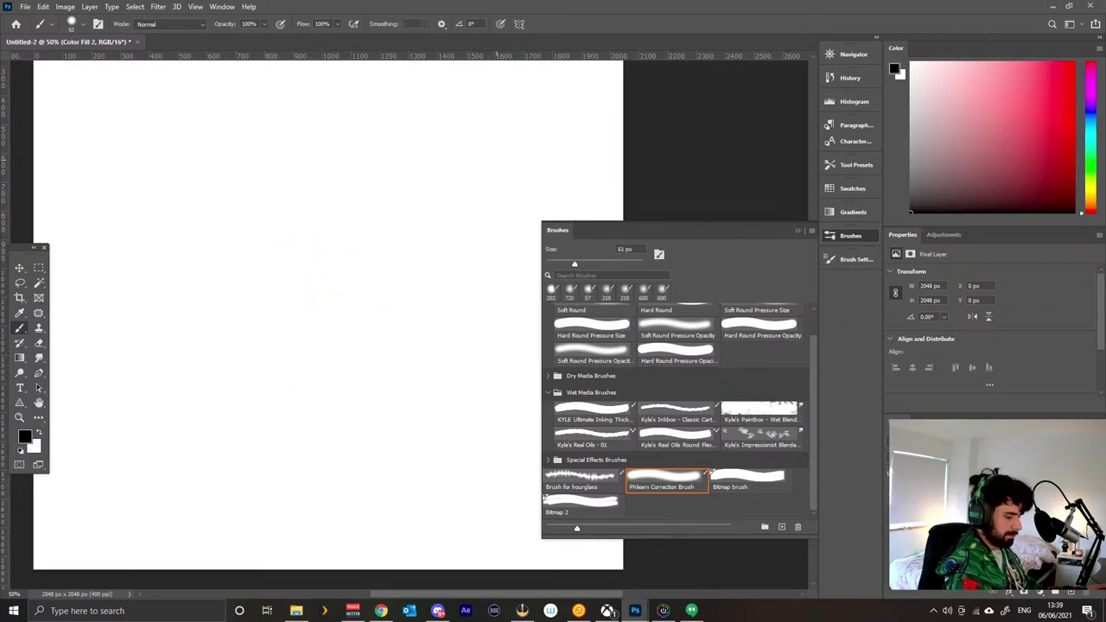
Sketch a trial circle mid-canvas in black with a 61 px brush, and undo its strokes.
mouse_move(349, 193)
left_mouse_down()
mouse_move(269, 227)
mouse_move(252, 287)
mouse_move(268, 333)
mouse_move(299, 358)
mouse_move(365, 357)
mouse_move(420, 337)
mouse_move(453, 292)
mouse_move(442, 247)
mouse_move(392, 209)
mouse_move(345, 192)
mouse_move(284, 221)
mouse_move(283, 327)
mouse_move(385, 346)
left_mouse_up()
key("ctrl+z")
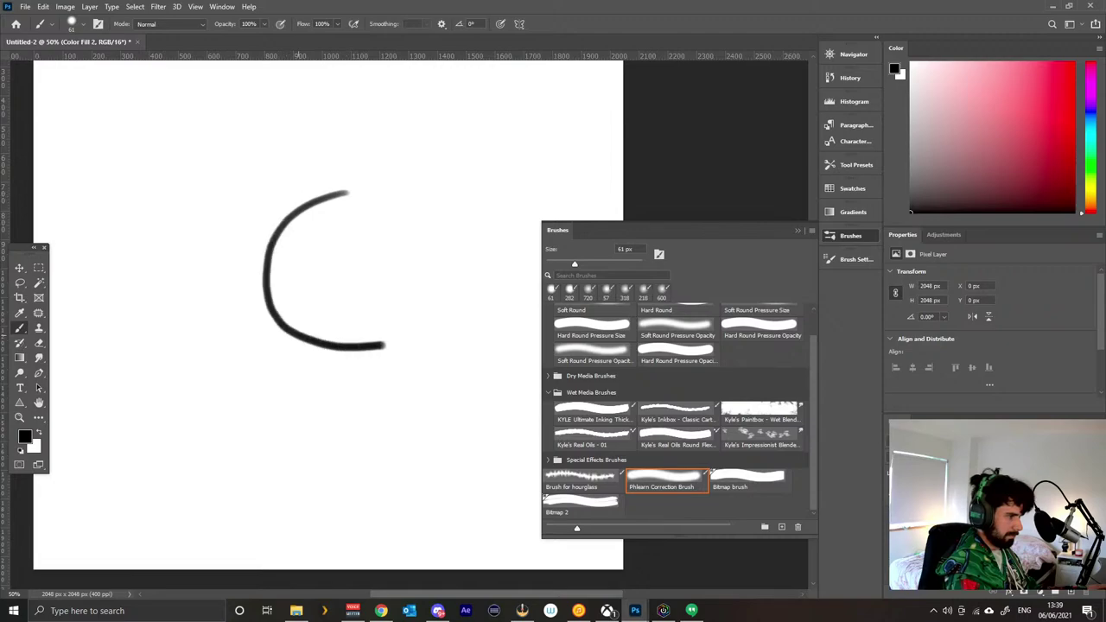
mouse_move(335, 191)
left_mouse_down()
mouse_move(426, 244)
mouse_move(363, 342)
mouse_move(423, 269)
left_mouse_up()
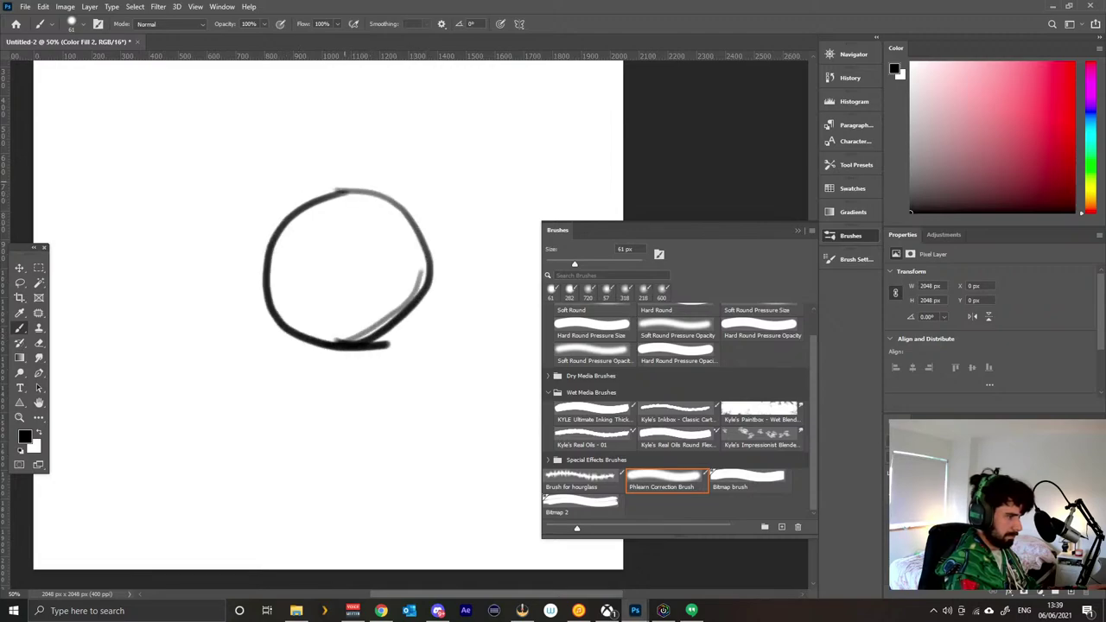
key("ctrl+z")
key("ctrl+z")
key("ctrl+z")
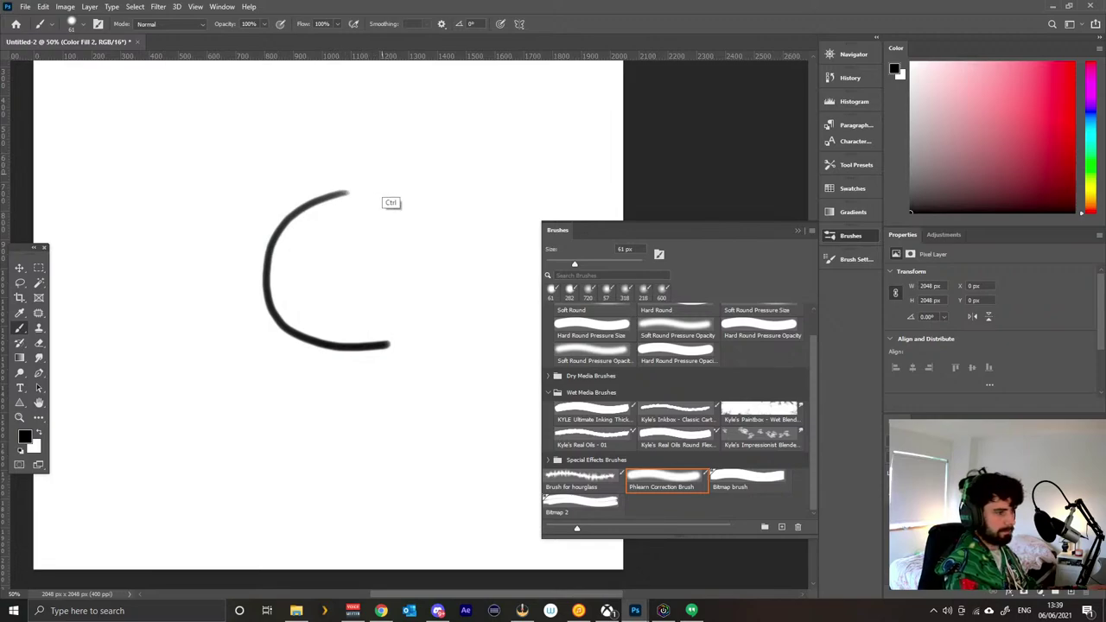
Detach the Brushes panel and dock it directly below Brush Settings among the collapsed panels.
mouse_move(558, 230)
left_mouse_down()
mouse_move(673, 235)
mouse_move(592, 232)
left_mouse_up()
double_click(592, 233)
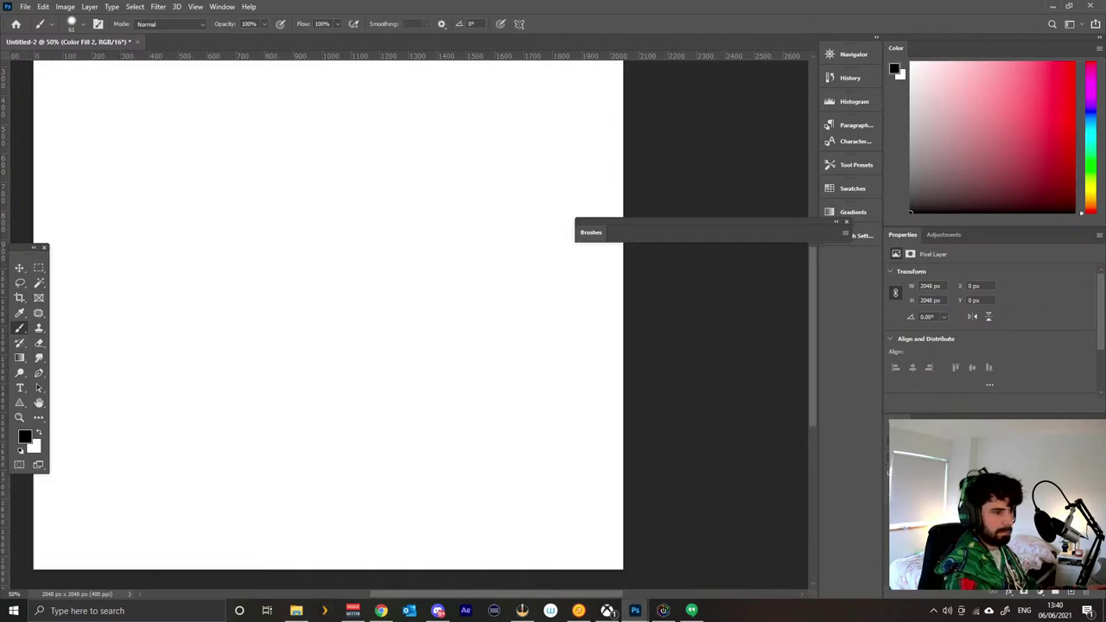
left_click_drag(592, 232, 851, 249)
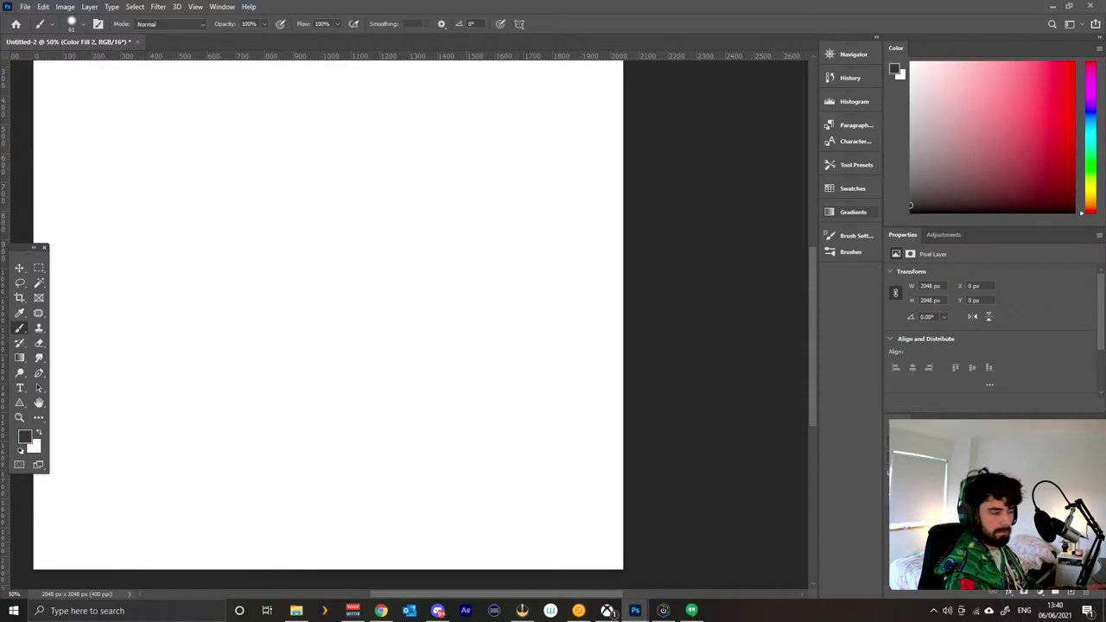
With a very large soft brush, paint the upper canvas dark grey and the lower canvas a lighter grey.
mouse_move(327, 268)
left_mouse_down()
mouse_move(290, 287)
mouse_move(489, 222)
left_mouse_up()
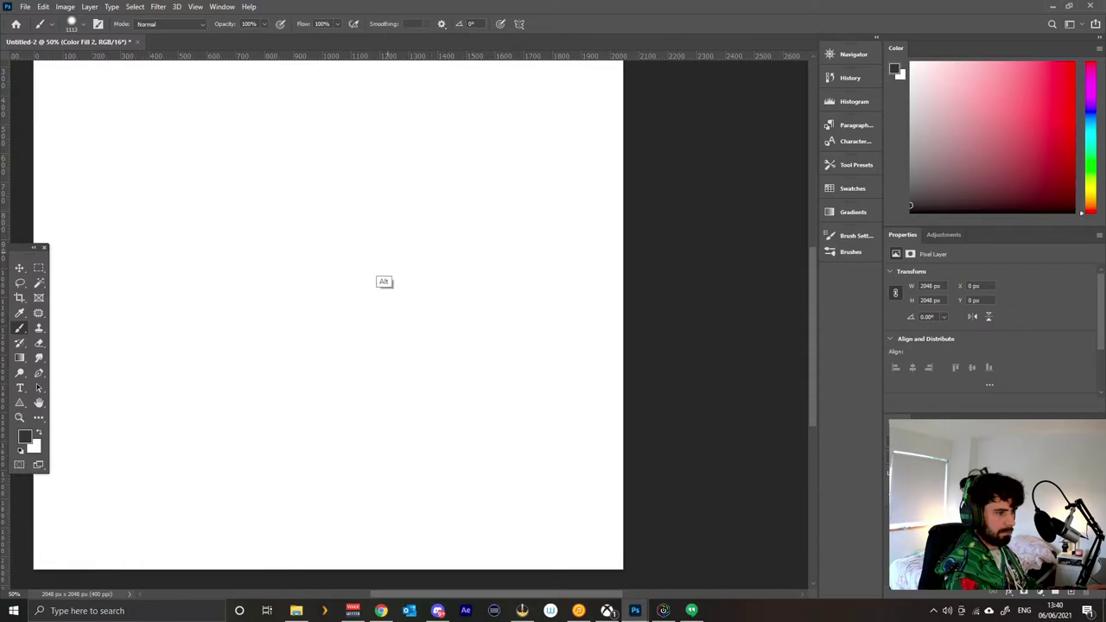
mouse_move(255, 198)
left_mouse_down()
mouse_move(138, 143)
mouse_move(577, 60)
mouse_move(5, 136)
mouse_move(368, 208)
mouse_move(635, 242)
mouse_move(3, 260)
mouse_move(541, 257)
left_mouse_up()
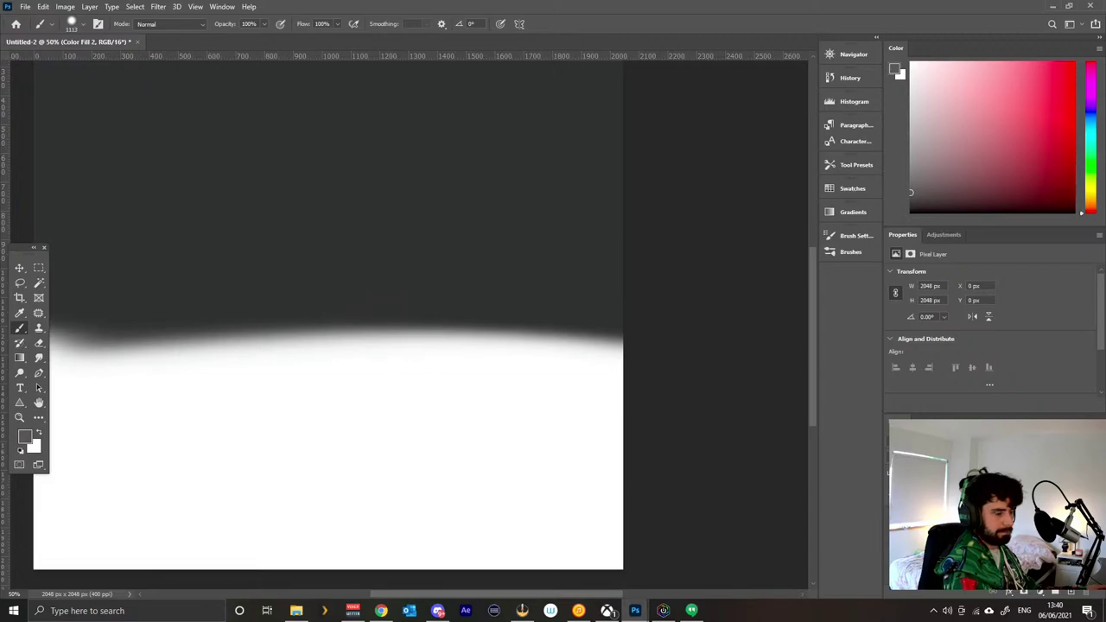
mouse_move(432, 444)
left_mouse_down()
mouse_move(524, 439)
mouse_move(218, 446)
mouse_move(173, 520)
mouse_move(580, 455)
mouse_move(77, 355)
mouse_move(562, 406)
left_mouse_up()
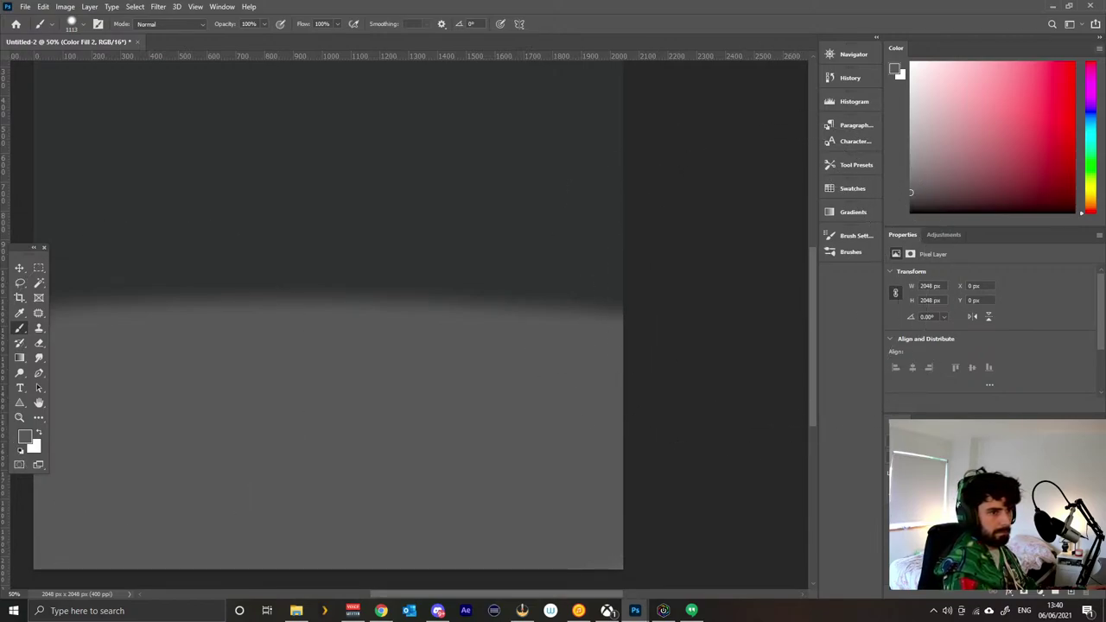
left_click(1097, 49)
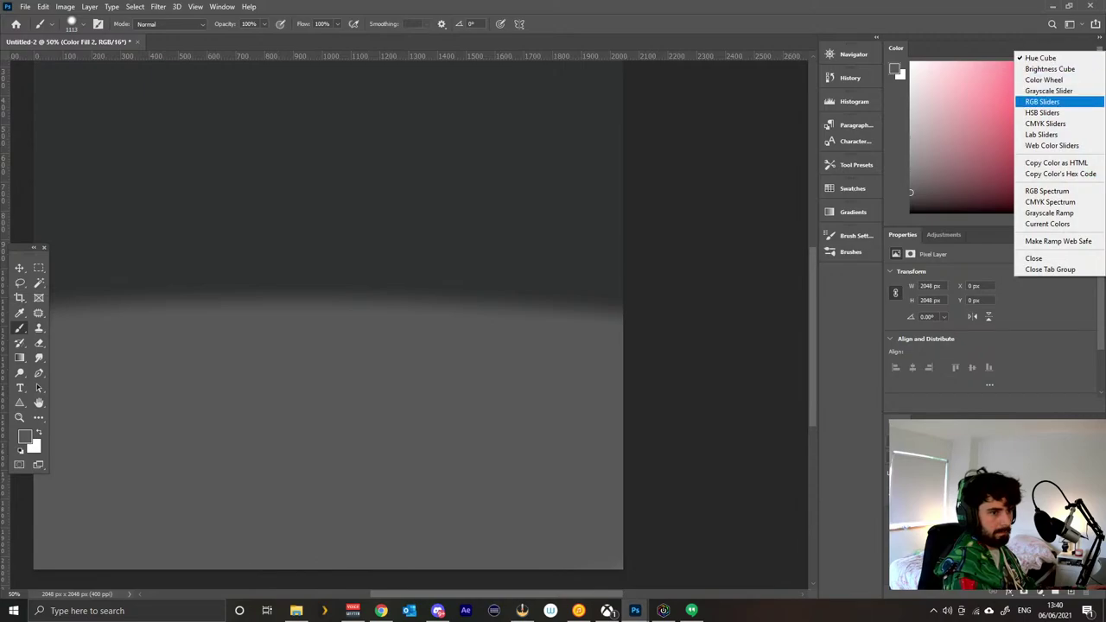
key("Escape")
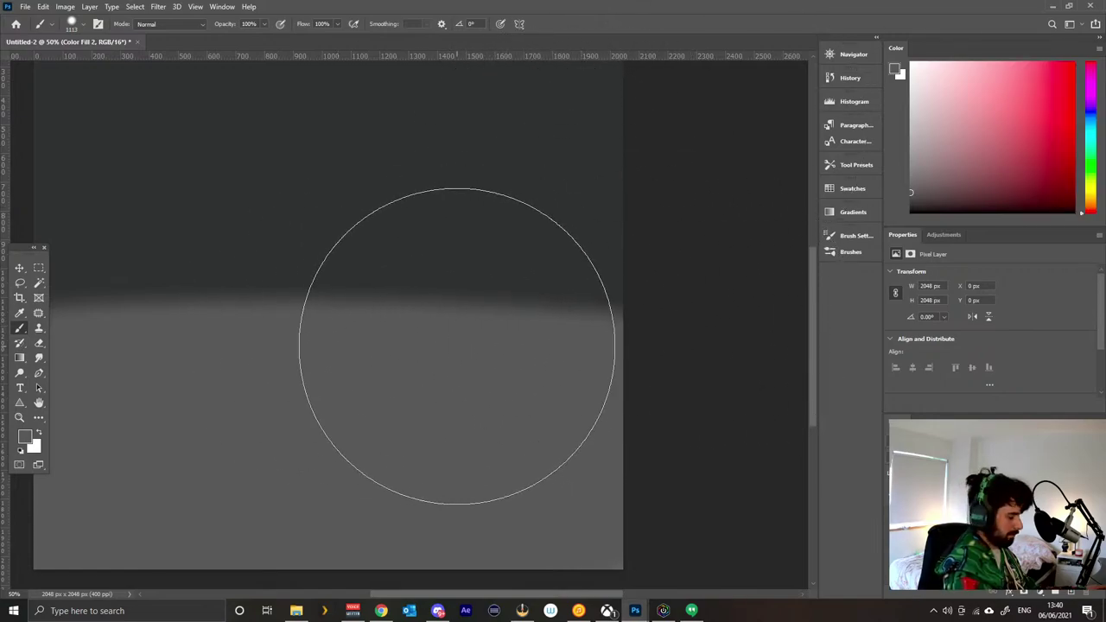
Reduce the brush to about 200 px and paint along the boundary between the greys to make a crisp, level horizon.
right_click(372, 325, "alt")
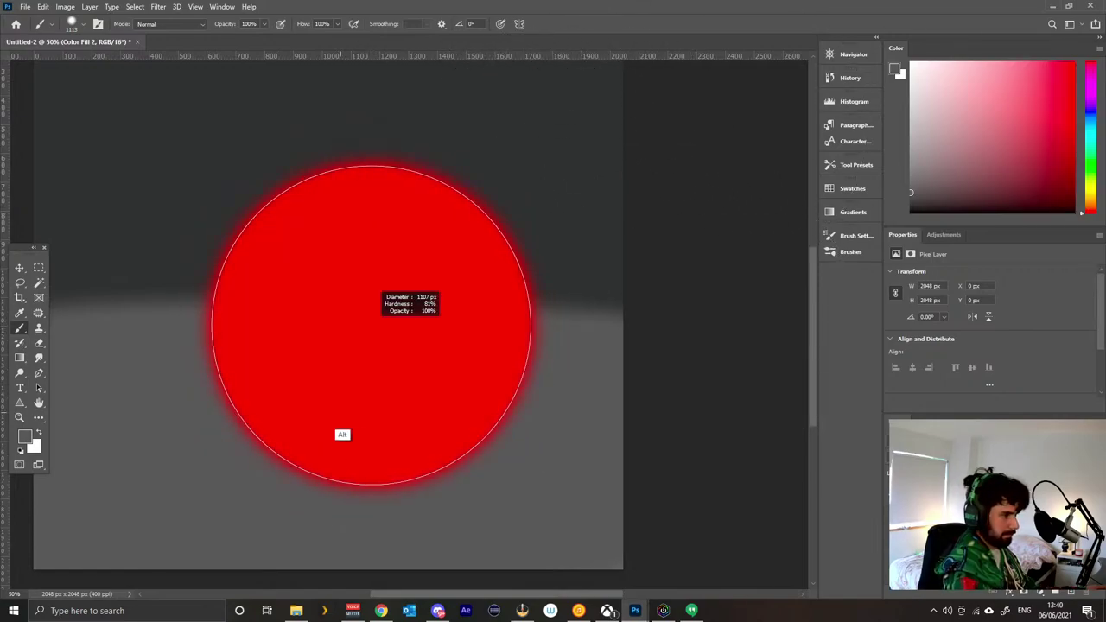
right_click(491, 346, "alt")
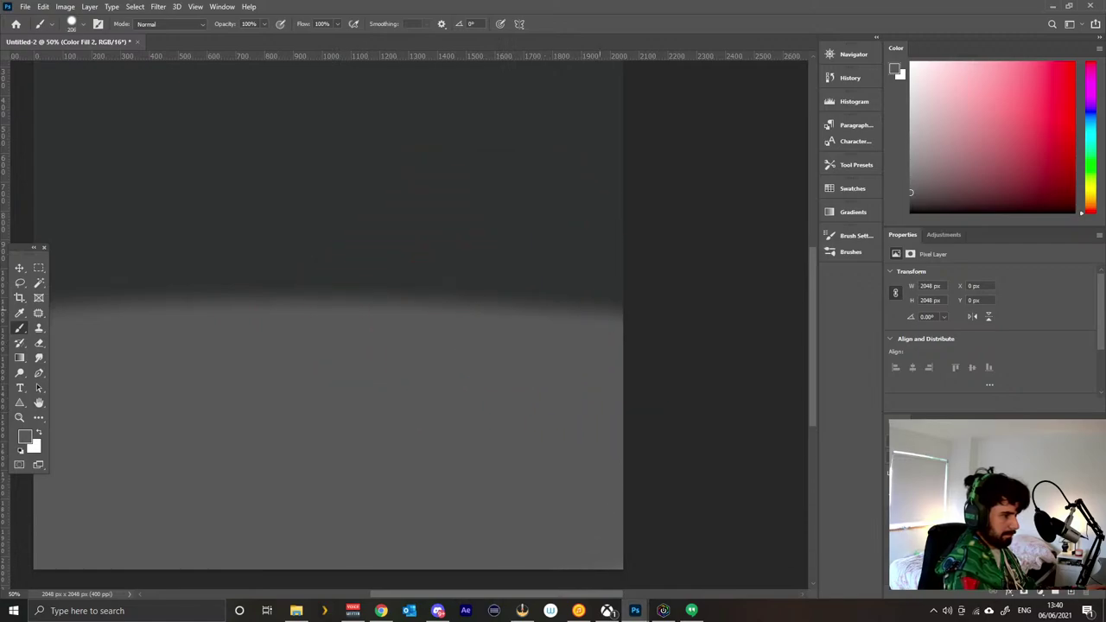
mouse_move(521, 331)
left_mouse_down()
mouse_move(615, 336)
mouse_move(247, 321)
left_mouse_up()
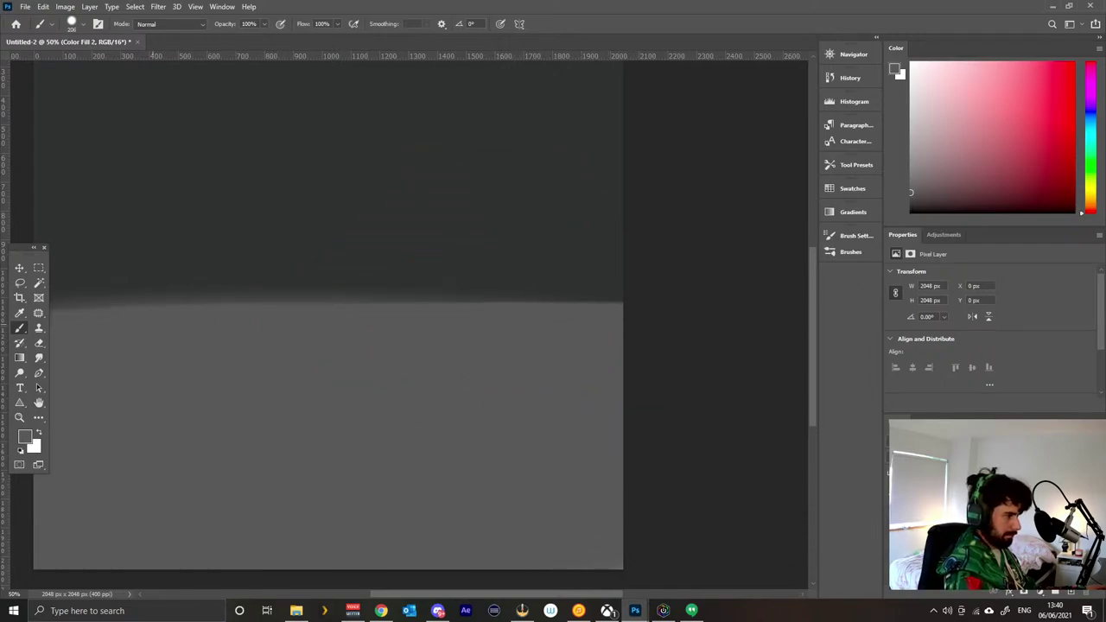
left_click_drag(115, 322, 462, 323)
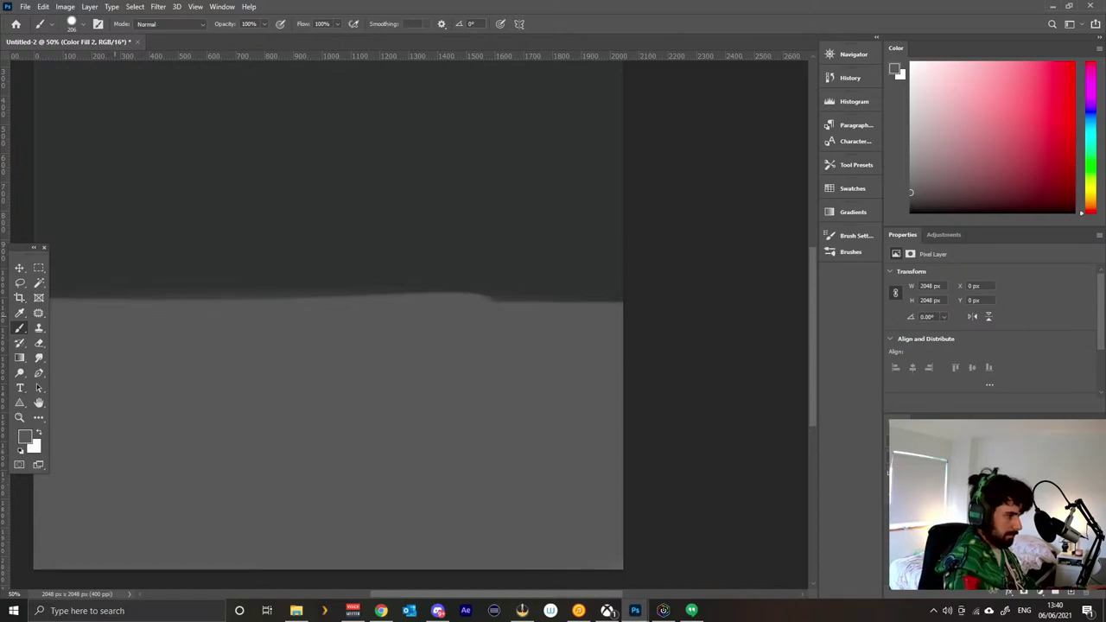
left_click_drag(235, 327, 522, 328)
left_click_drag(624, 326, 406, 321)
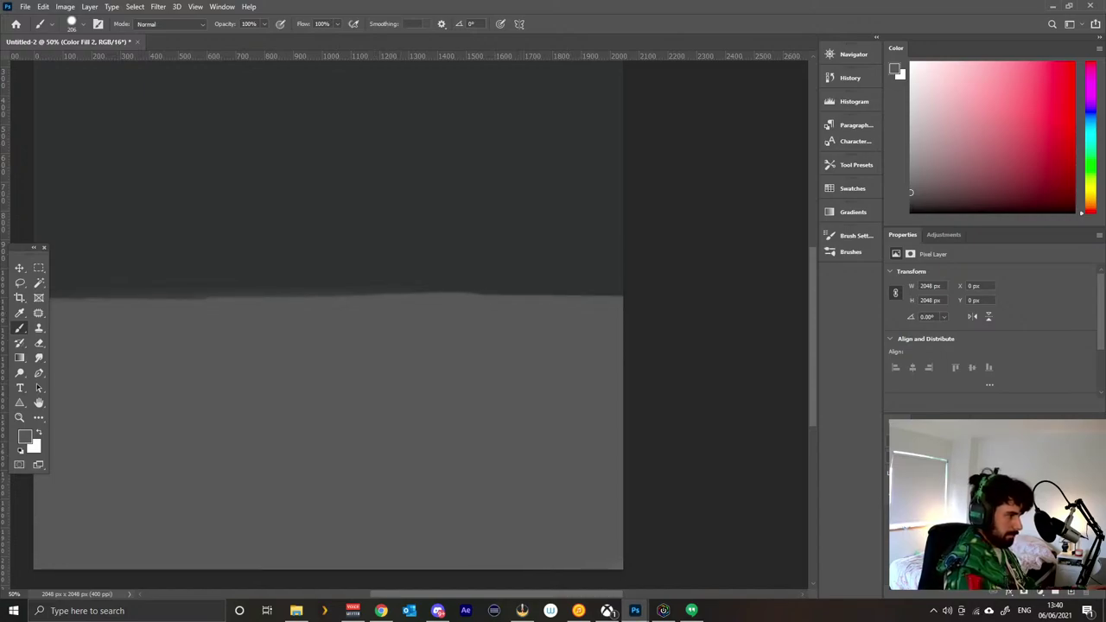
left_click_drag(208, 326, 351, 318)
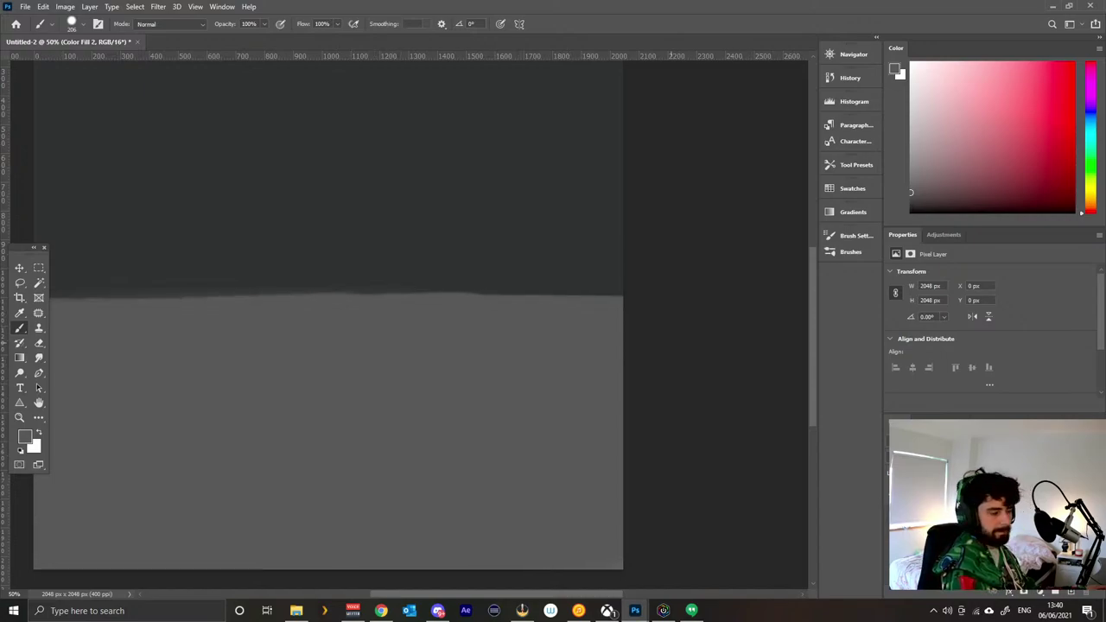
Enlarge the brush to 1500 px and turn off Transfer in its brush settings.
left_click_drag(407, 421, 605, 383)
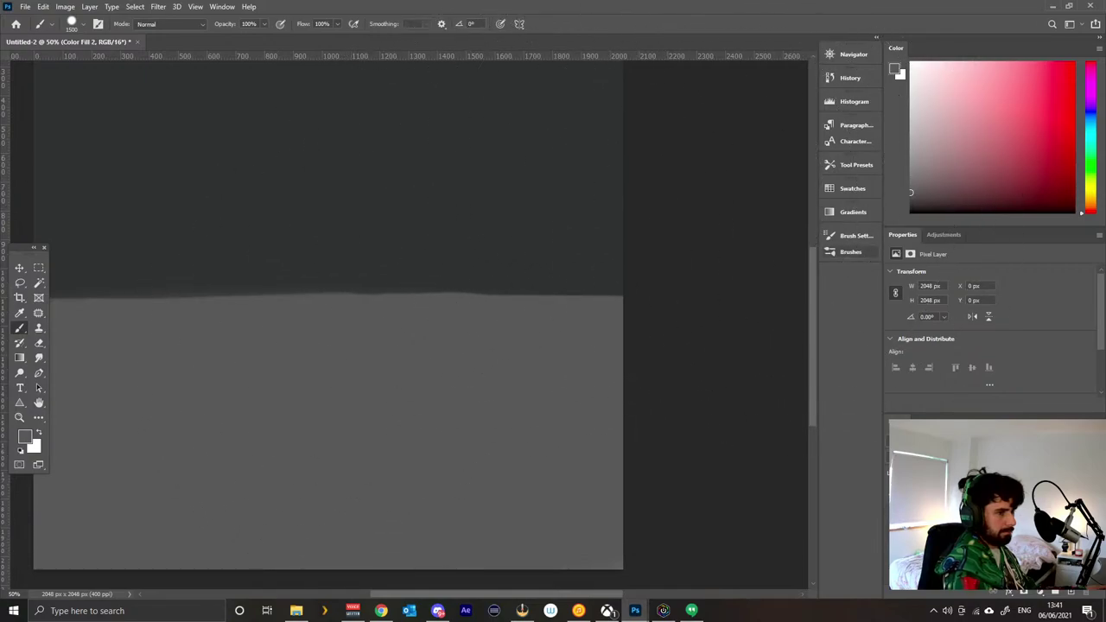
left_click(851, 252)
left_click(856, 235)
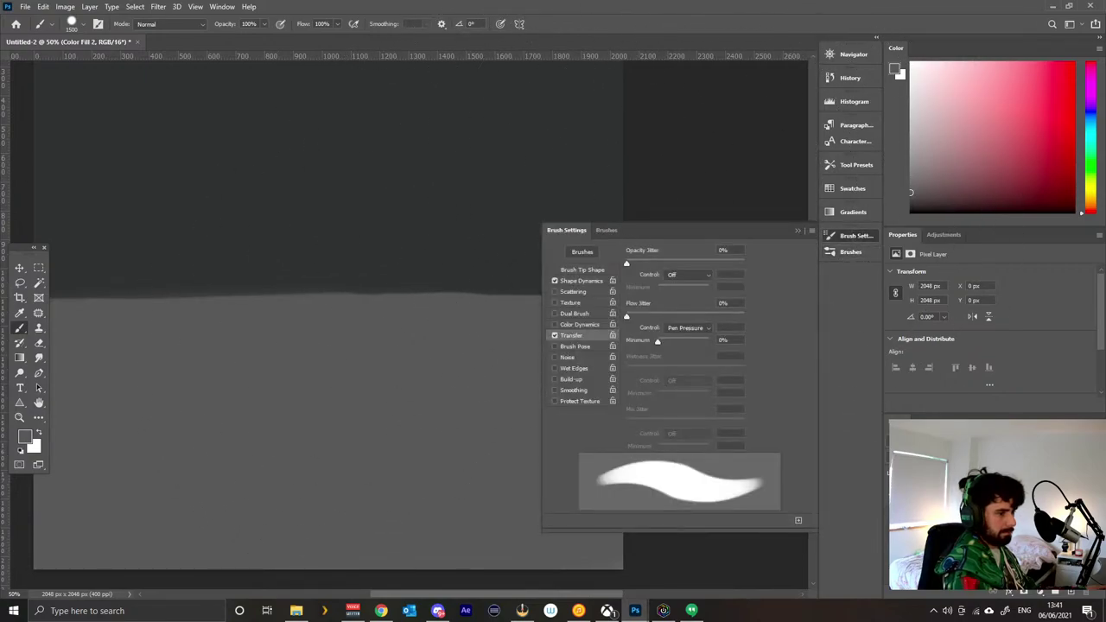
left_click(555, 336)
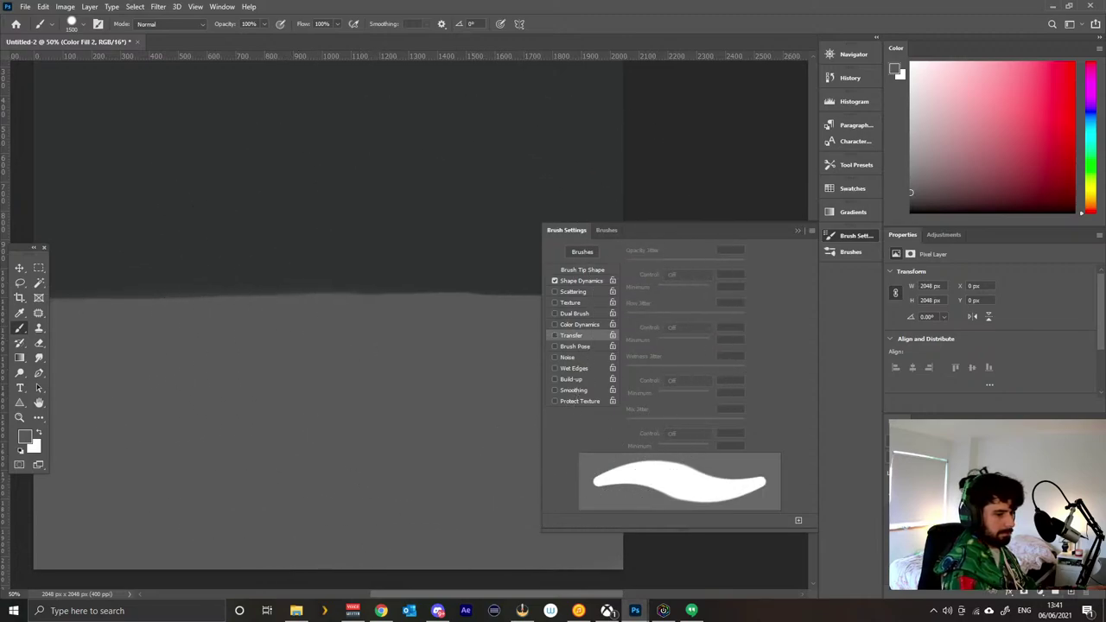
Add a new layer, try round dabs in the ground's grey over the middle of the horizon, and undo the dabs.
left_click(1071, 592)
left_click(313, 344)
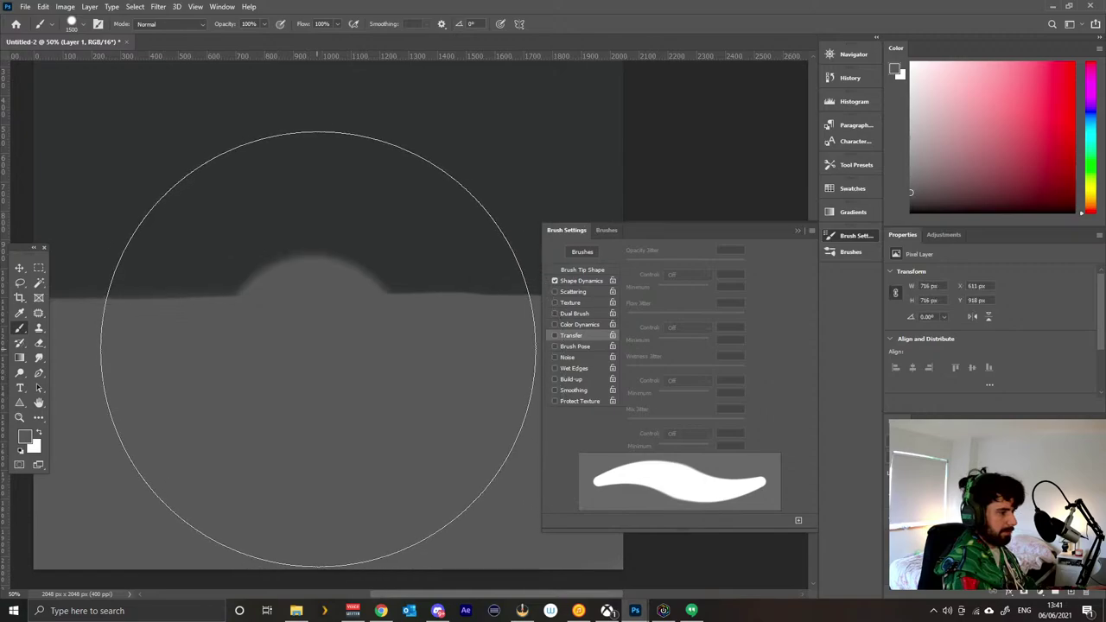
key("ctrl+z")
mouse_move(389, 349)
left_mouse_down()
mouse_move(378, 442)
mouse_move(369, 415)
left_mouse_up()
left_click(336, 333)
key("ctrl+z")
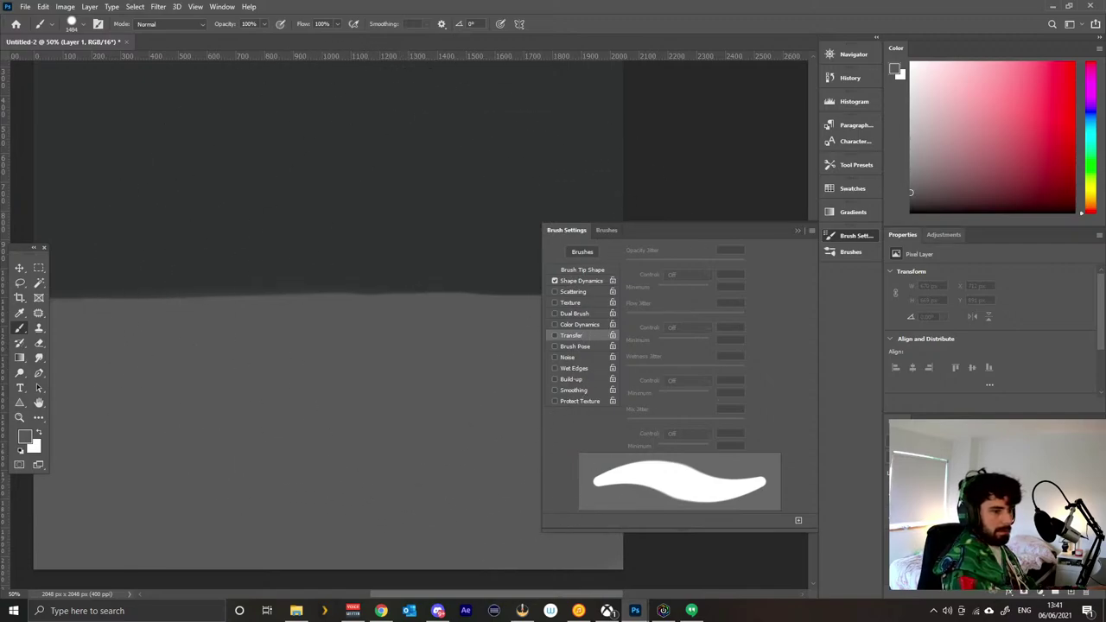
Pick a lighter grey, stamp a circle about 542 px wide over the horizon's left part, and reduce the brush to about 1123 px.
left_click(910, 181)
left_click(330, 337)
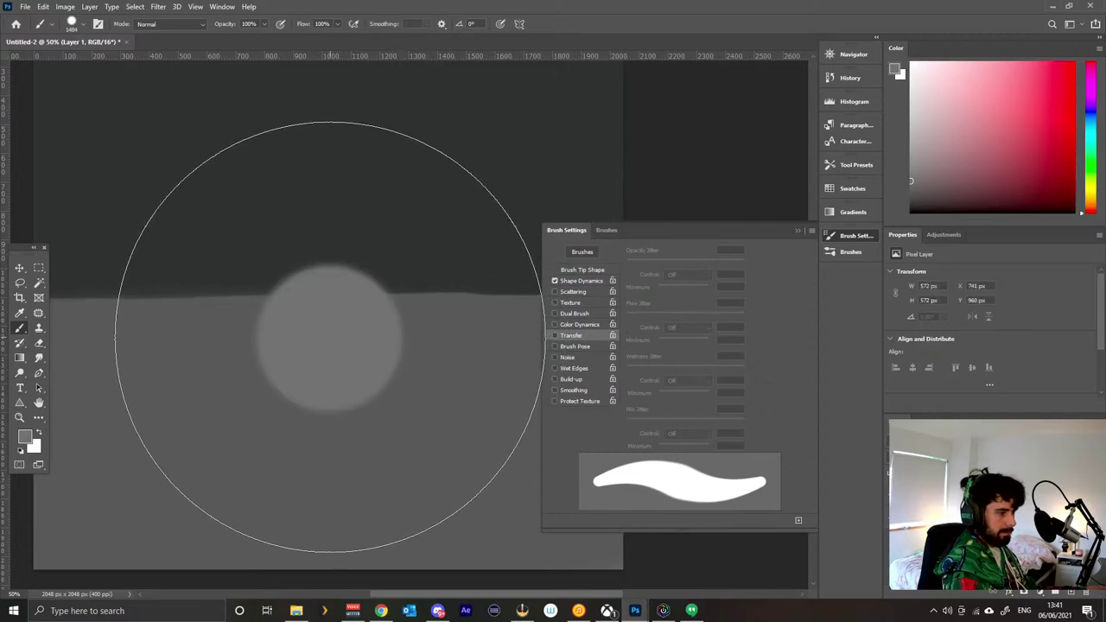
key("ctrl+z")
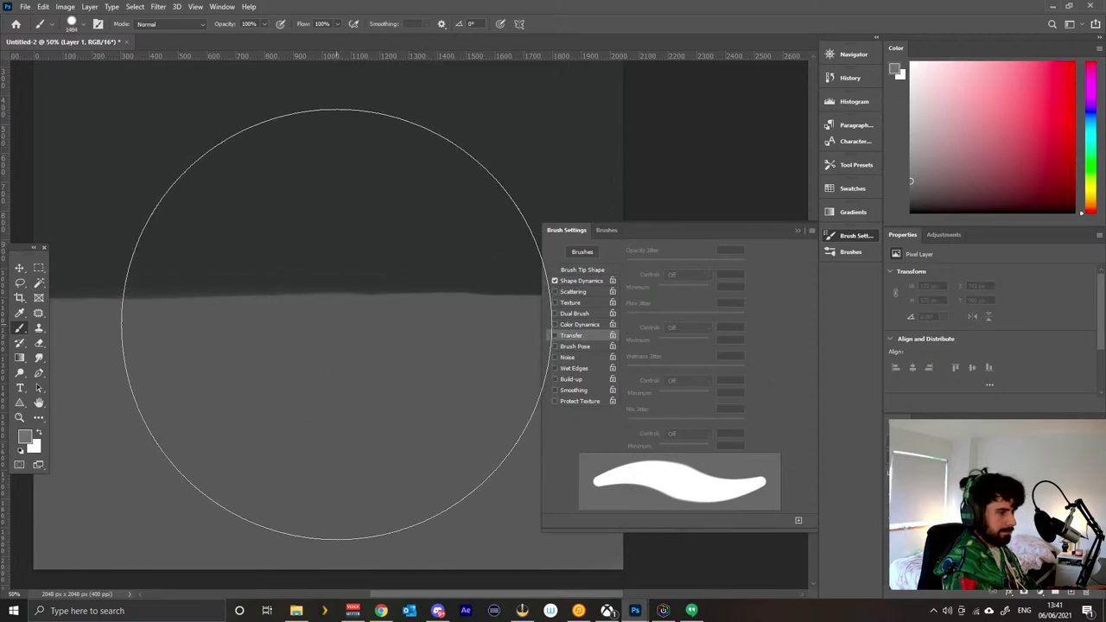
left_click(312, 328)
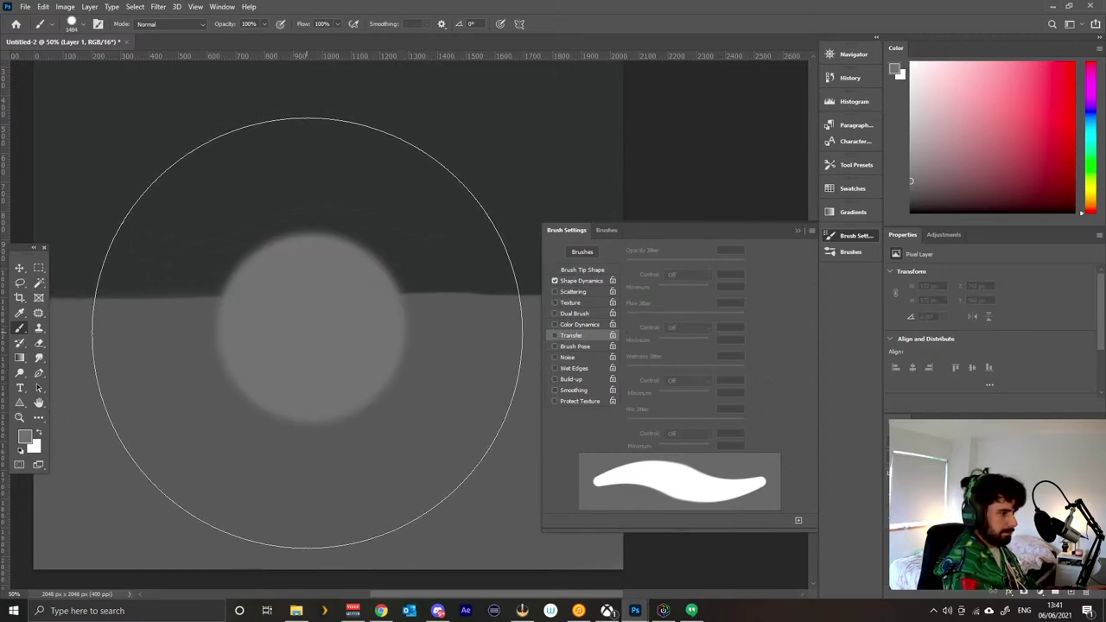
key("ctrl+z")
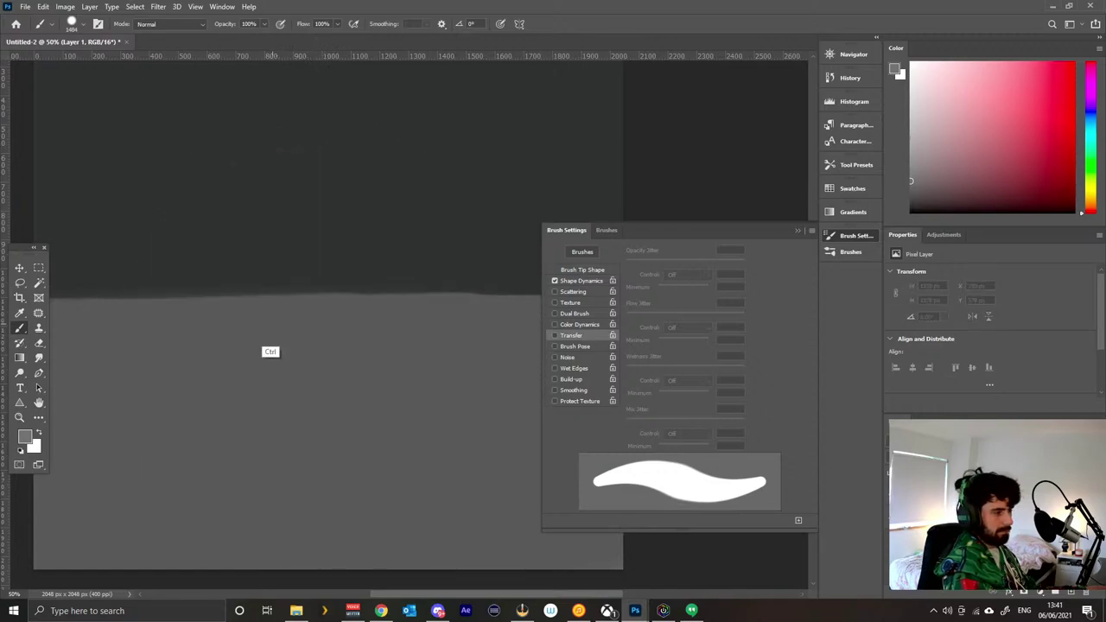
left_click(140, 312)
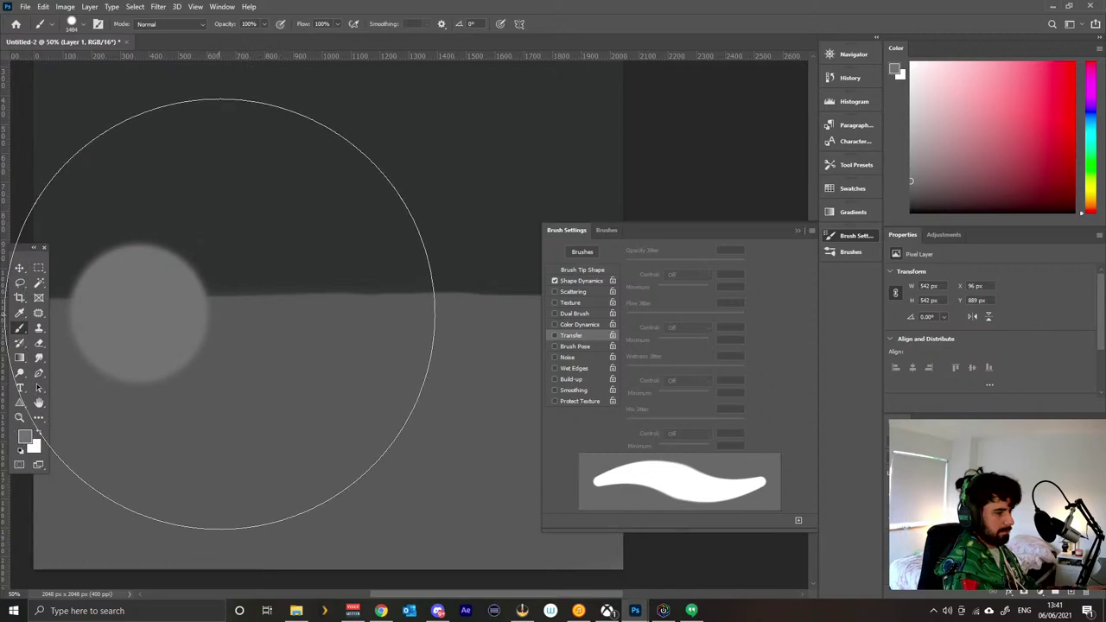
left_click_drag(224, 332, 158, 377)
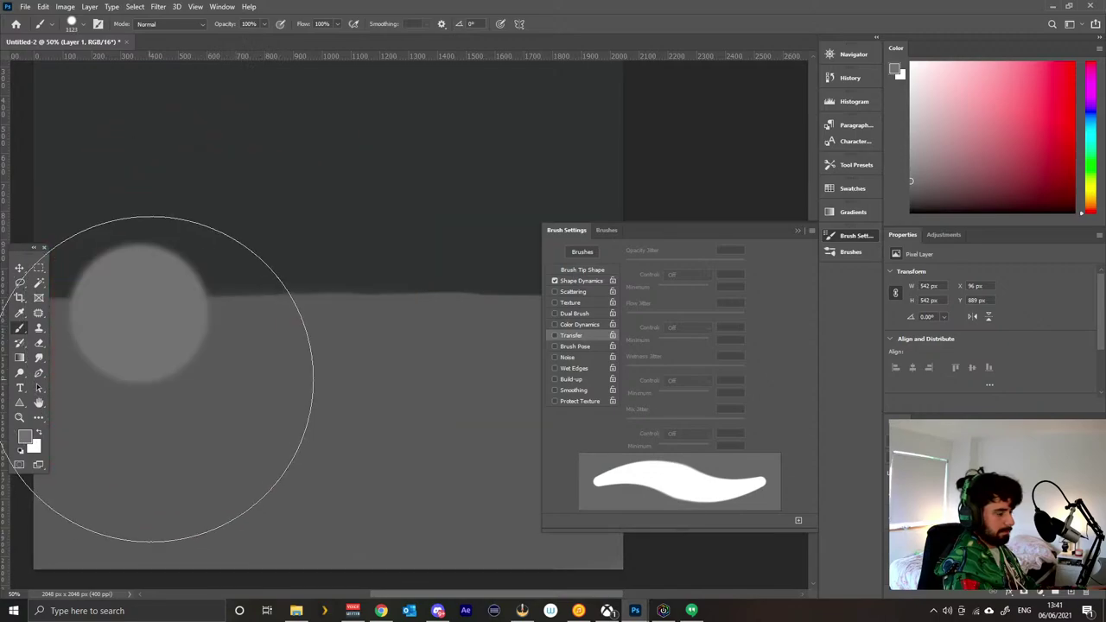
Lower the Shape Dynamics minimum diameter to 5%, checking the brush with trial strokes over the horizon and undoing them.
left_click_drag(352, 268, 502, 215)
key("ctrl+z")
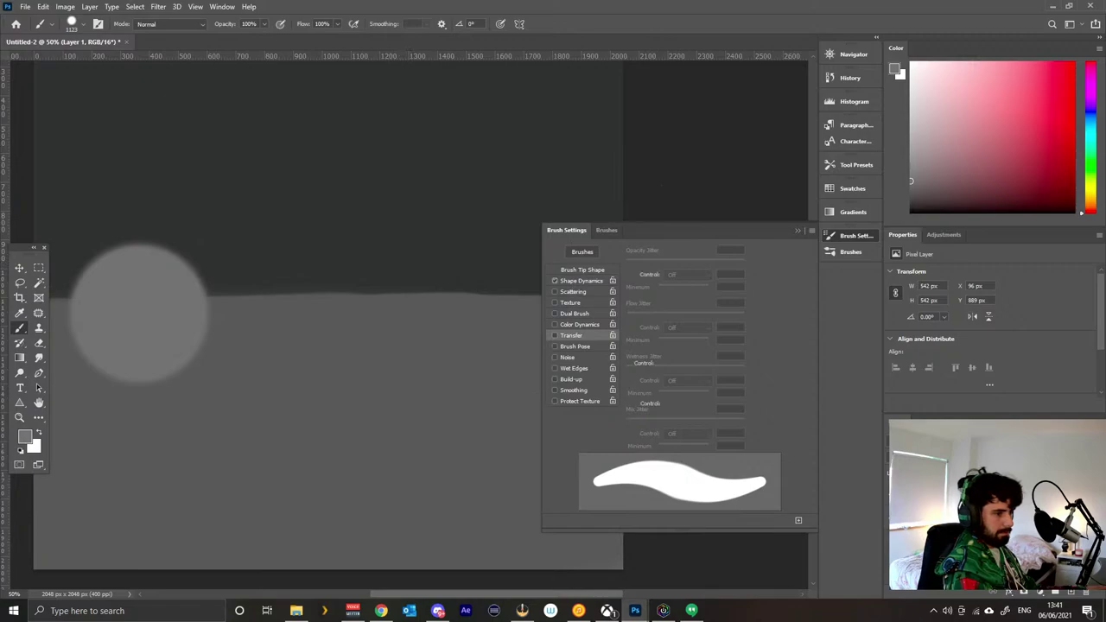
left_click(582, 281)
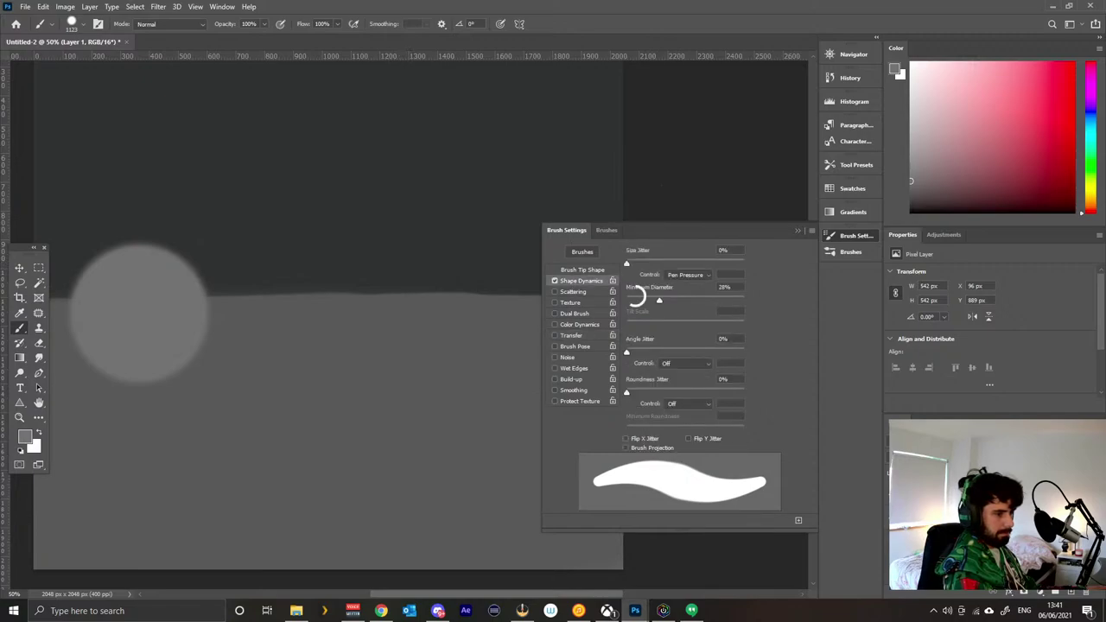
left_click_drag(660, 300, 633, 300)
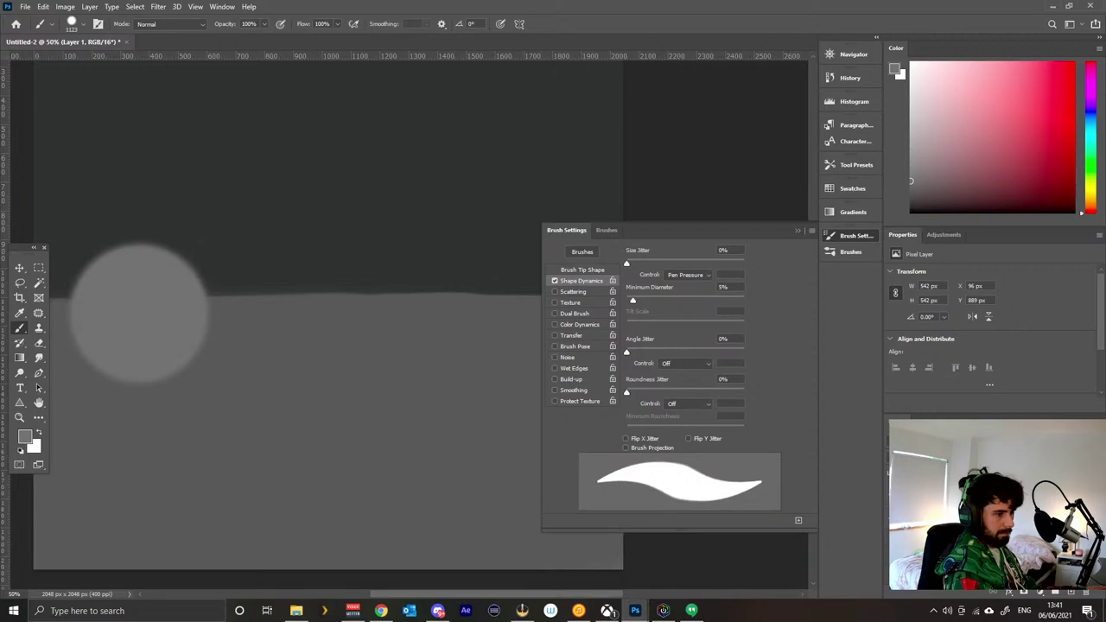
left_click_drag(363, 285, 397, 259)
key("ctrl+z")
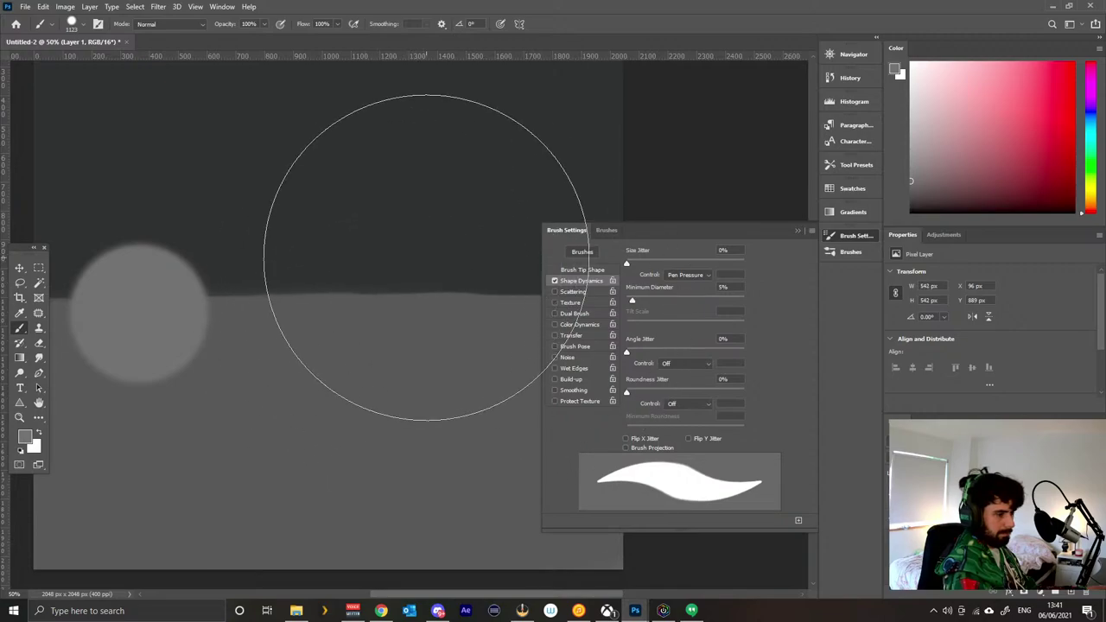
Reduce the brush to 16 px, trying strokes across the middle of the horizon on the way and undoing them.
mouse_move(372, 310)
left_mouse_down()
mouse_move(370, 372)
mouse_move(256, 434)
mouse_move(222, 432)
mouse_move(210, 346)
mouse_move(152, 349)
left_mouse_up()
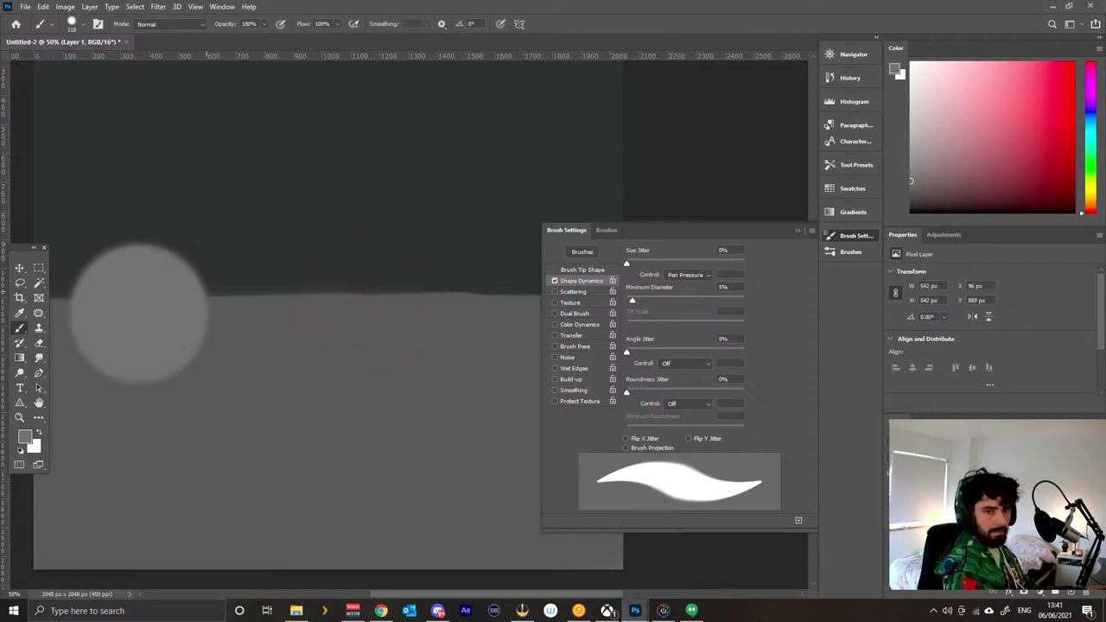
left_click_drag(358, 213, 275, 358)
key("ctrl+z")
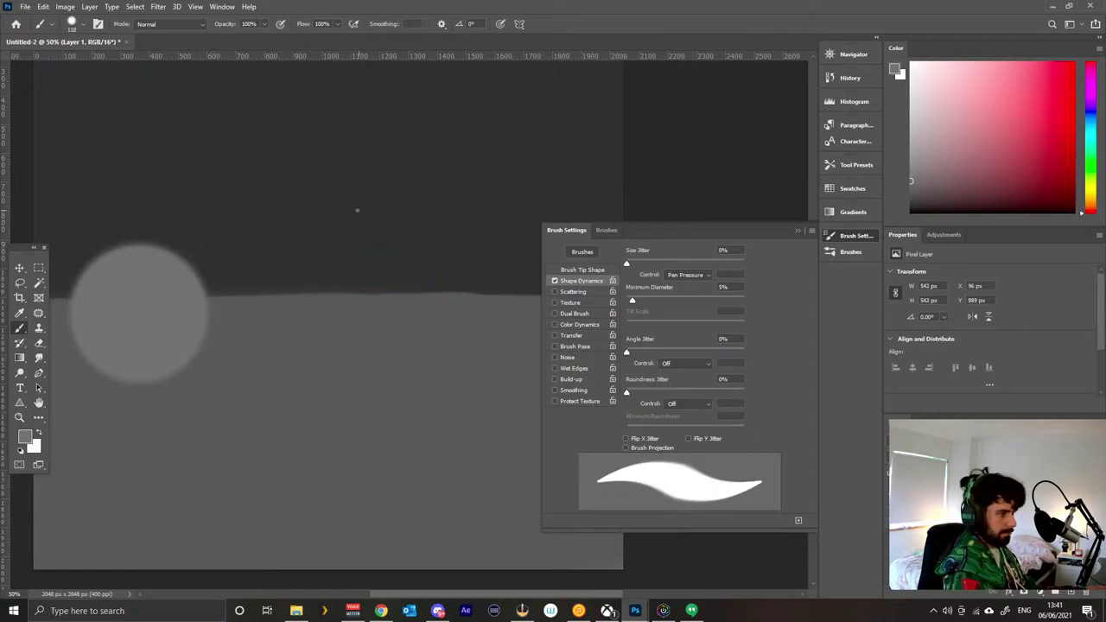
left_click_drag(363, 200, 292, 350)
key("ctrl+z")
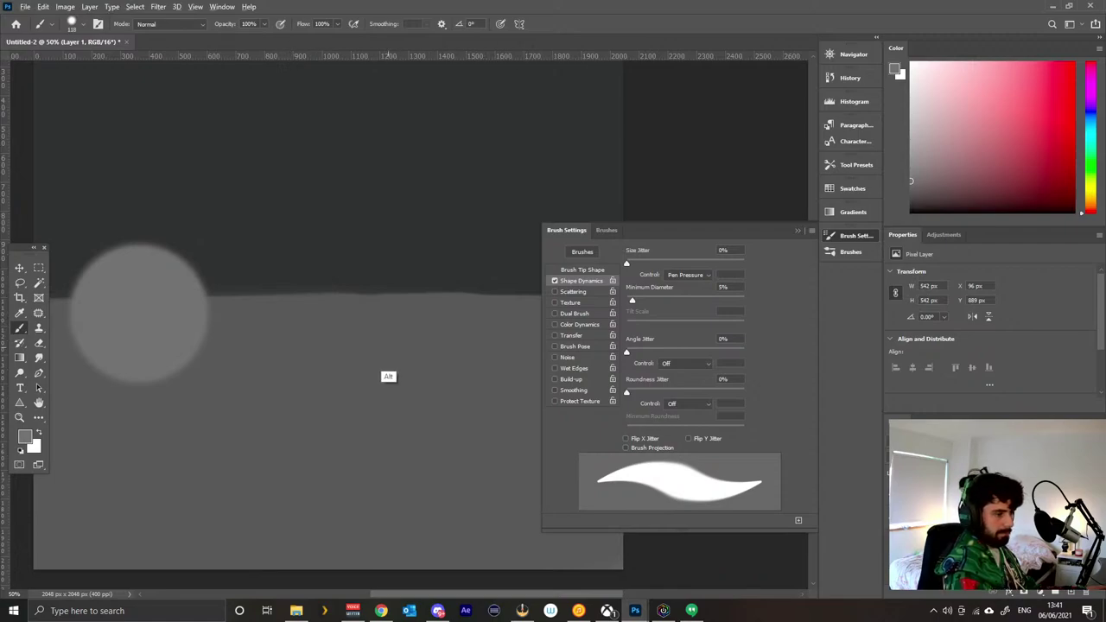
right_click(389, 348, "alt")
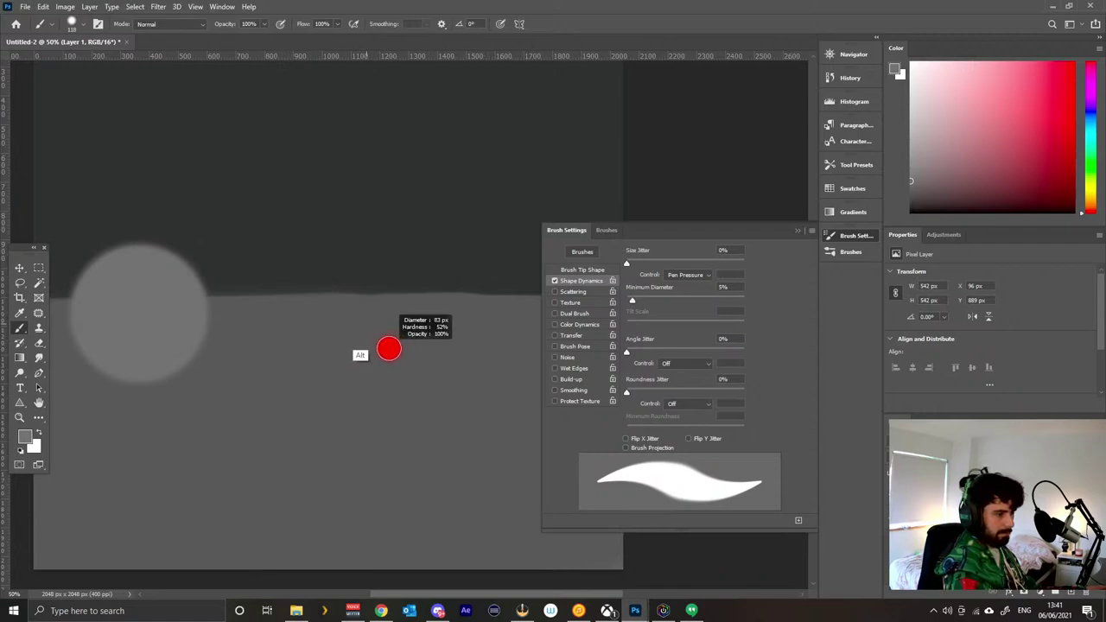
right_click(345, 363)
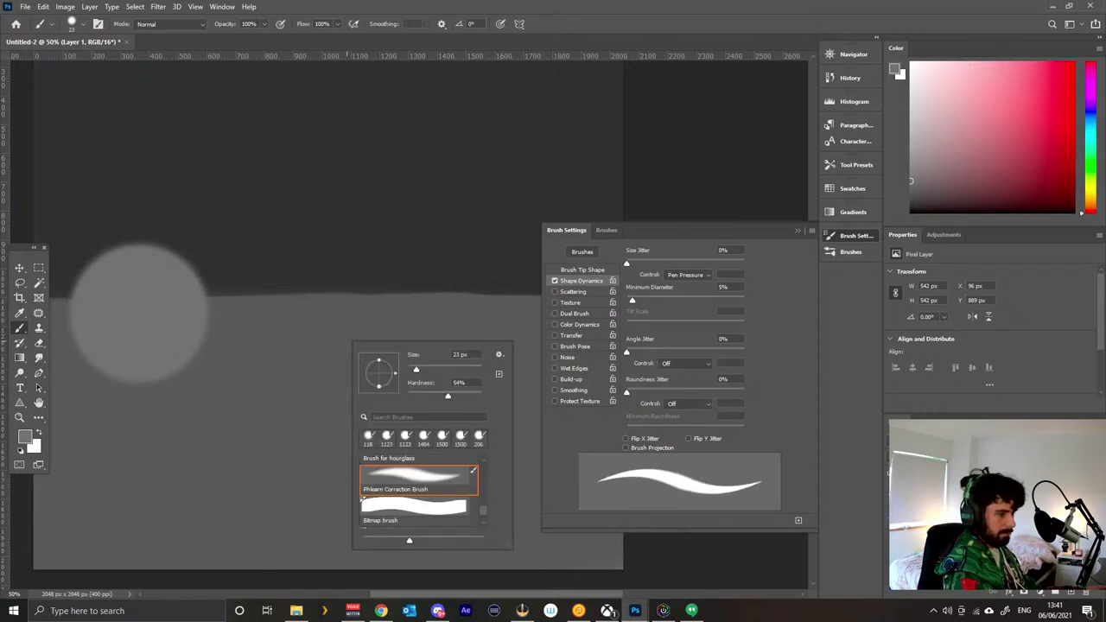
right_click(338, 377, "alt")
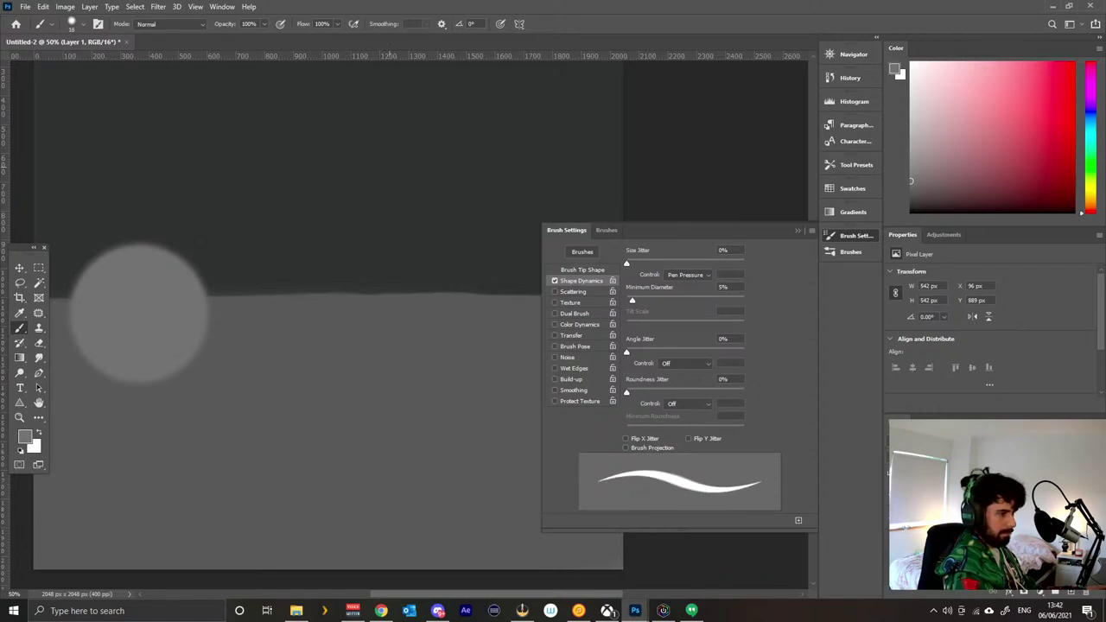
Sketch the thin outline of a tall two-sided pyramid over the middle of the horizon, then resample the circle's grey.
left_click_drag(388, 165, 326, 373)
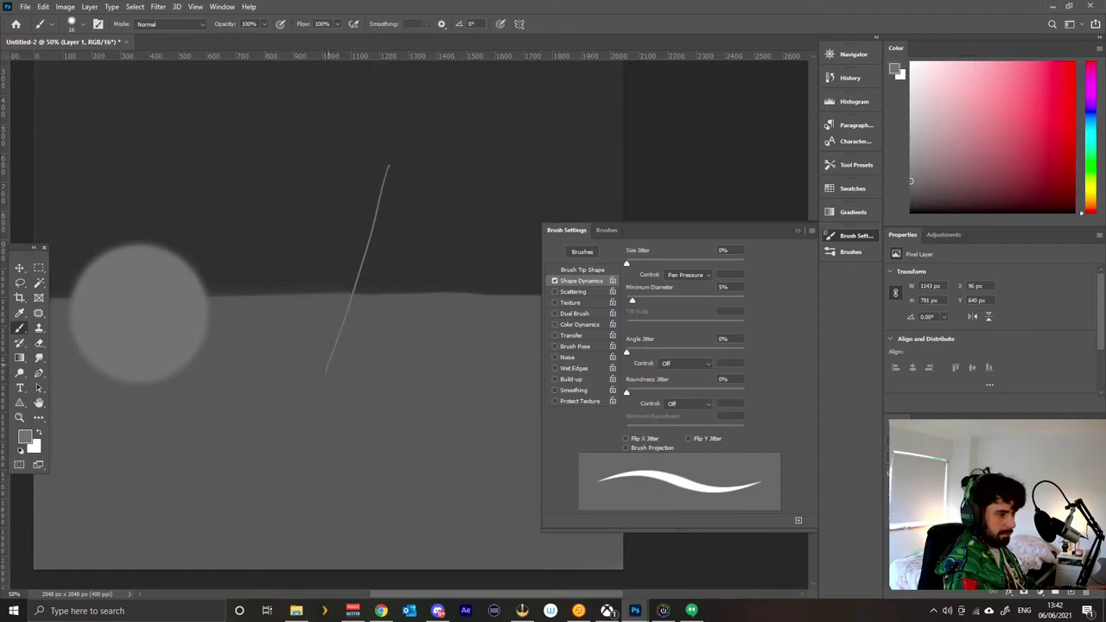
left_click_drag(386, 388, 409, 397)
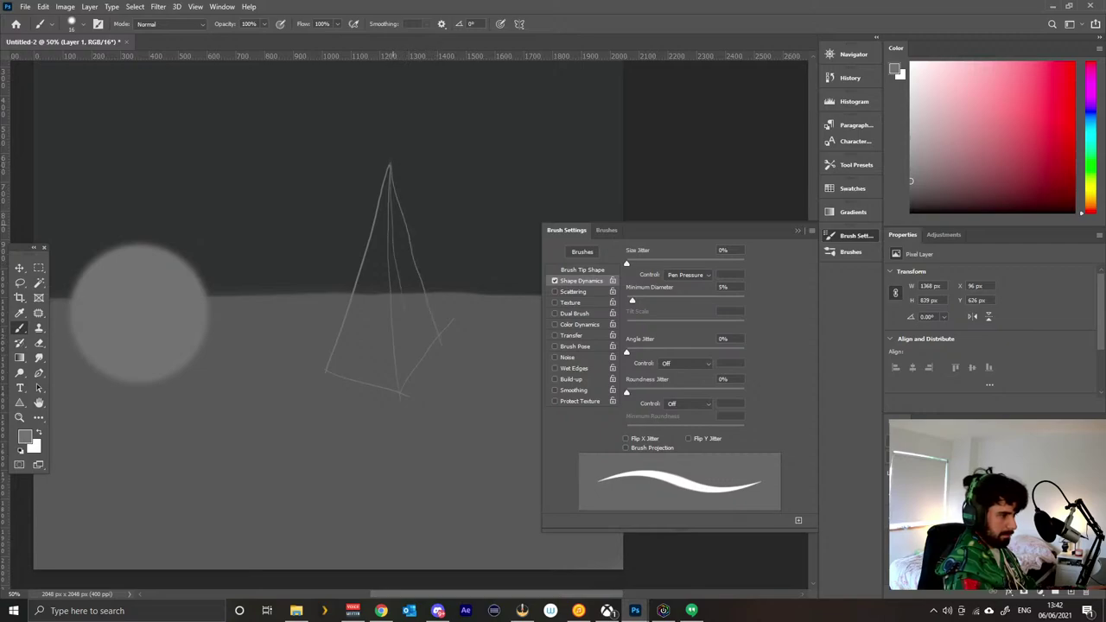
key("ctrl+z")
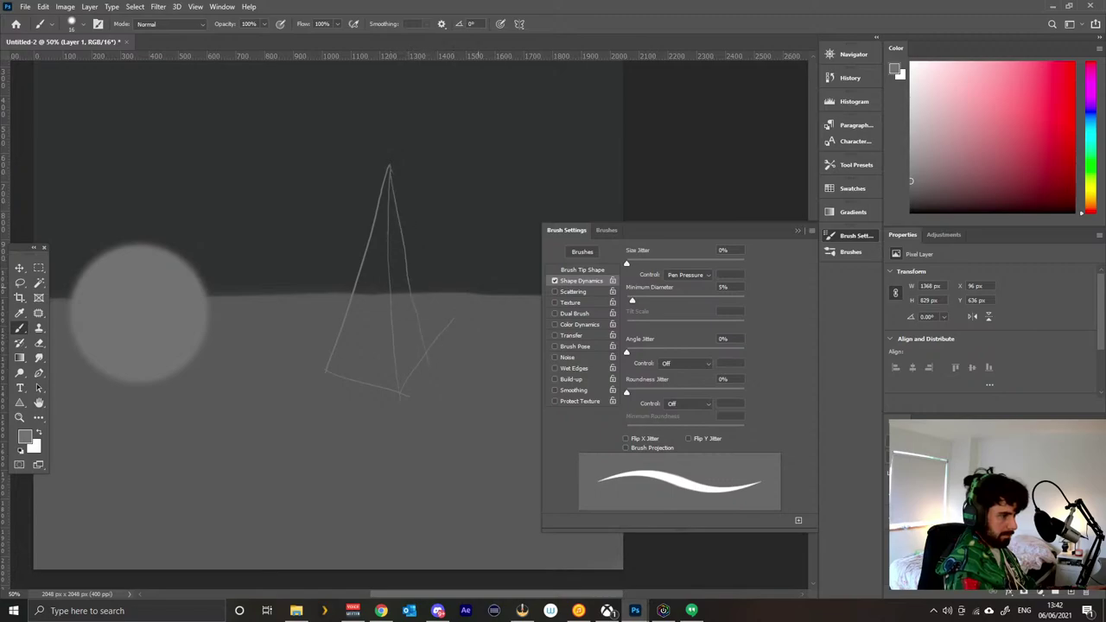
left_click(468, 350, "alt")
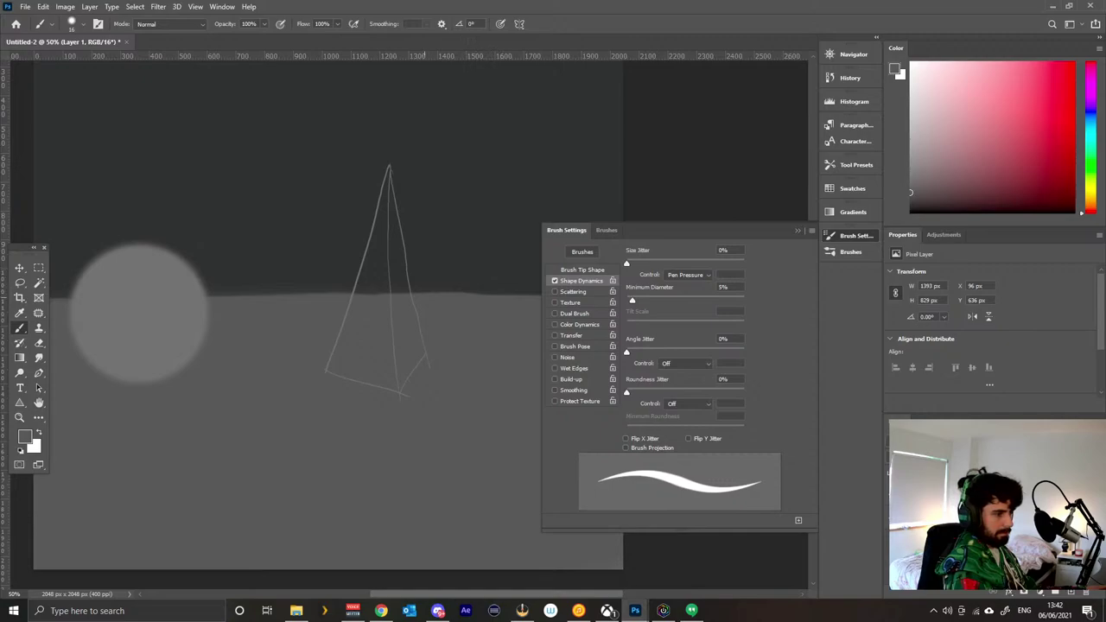
left_click(161, 313, "alt")
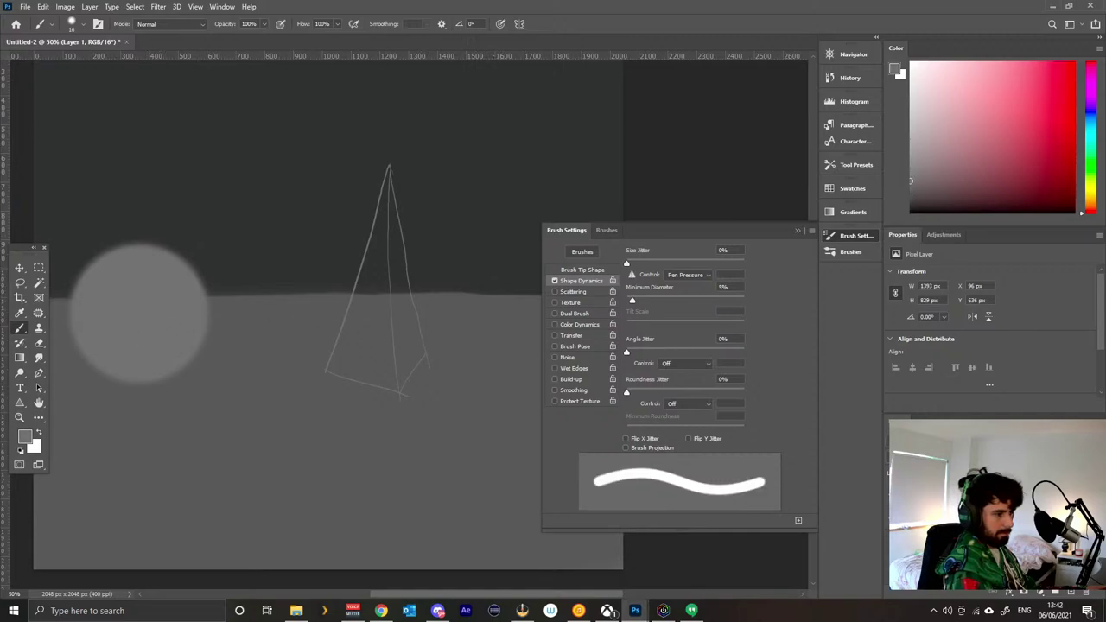
Close the brush settings and sketch a box in perspective that runs off the canvas's right edge.
left_click(798, 230)
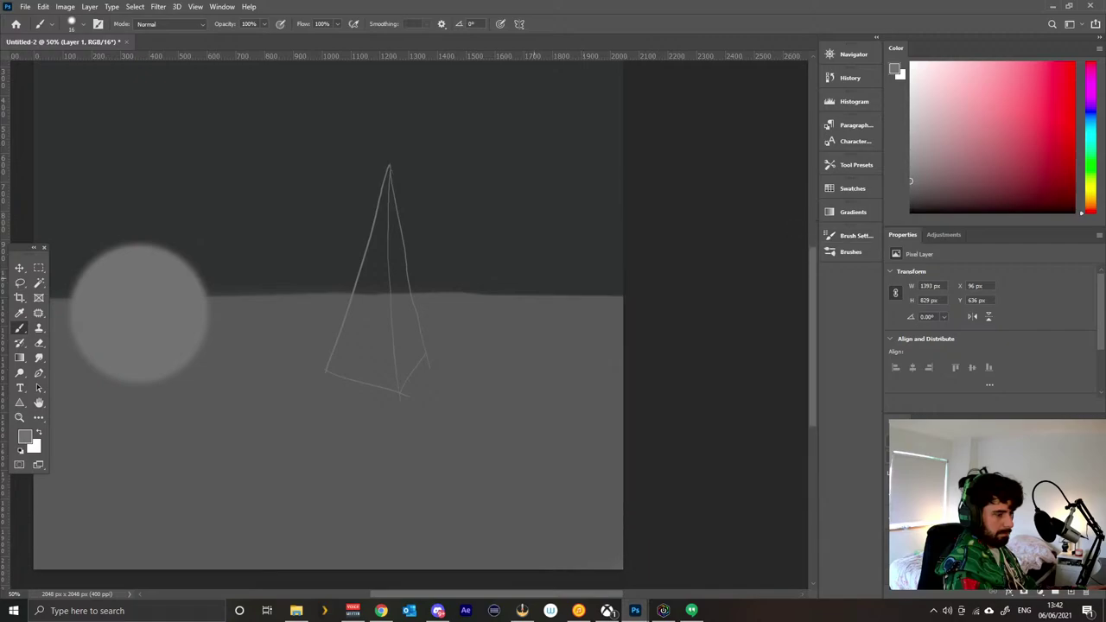
left_click_drag(497, 236, 482, 362)
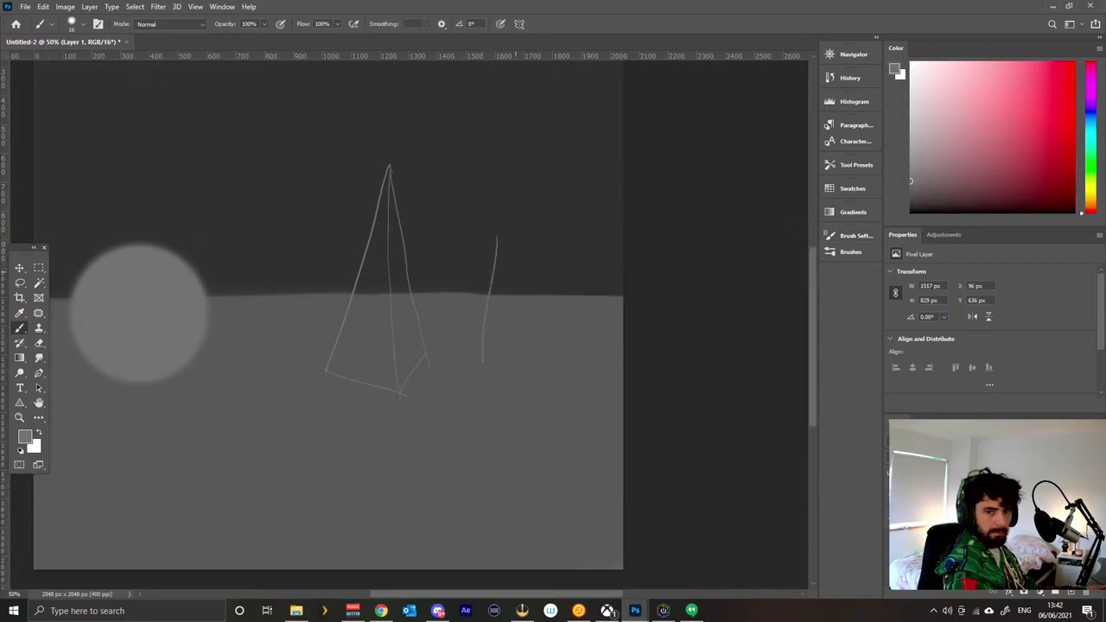
mouse_move(497, 236)
left_mouse_down()
mouse_move(556, 282)
mouse_move(623, 259)
left_mouse_up()
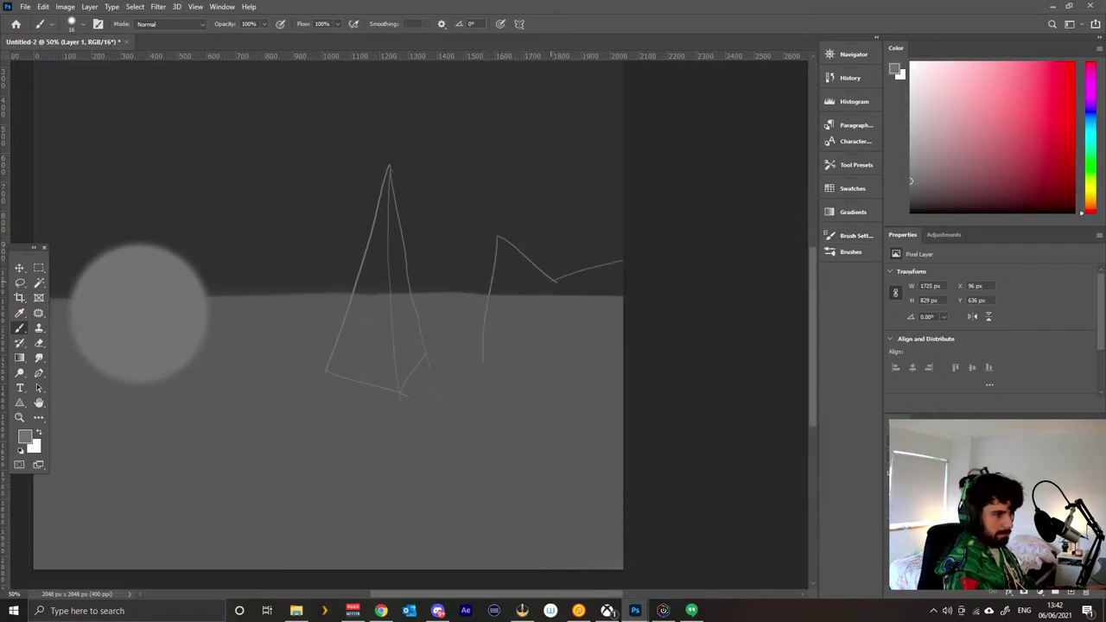
left_click_drag(491, 234, 623, 208)
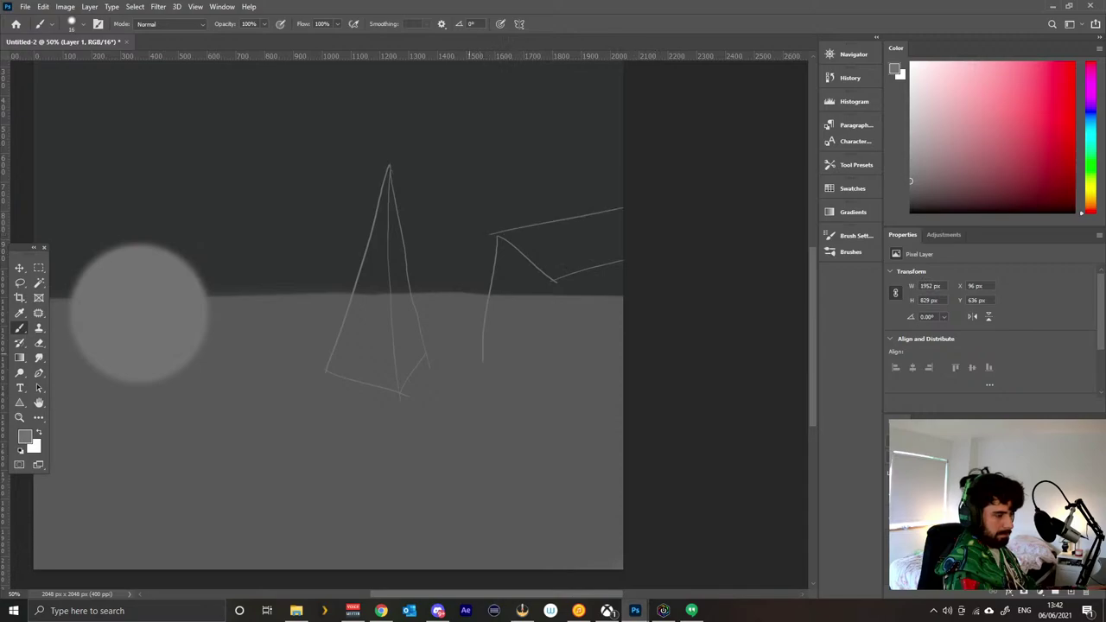
left_click_drag(483, 361, 575, 393)
left_click_drag(560, 281, 552, 359)
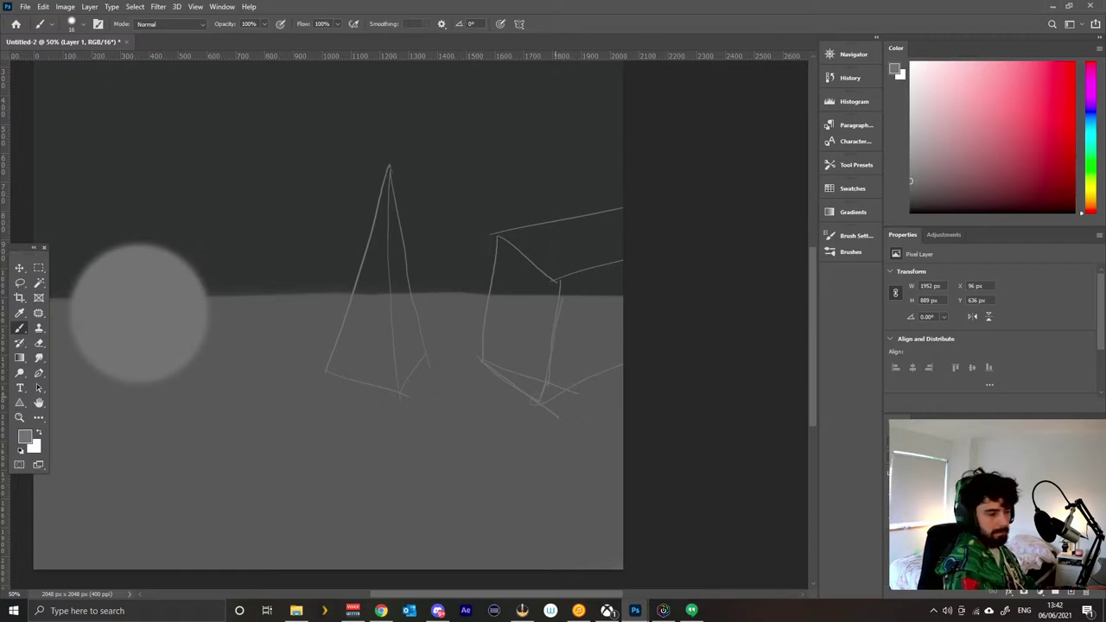
key("ctrl+z")
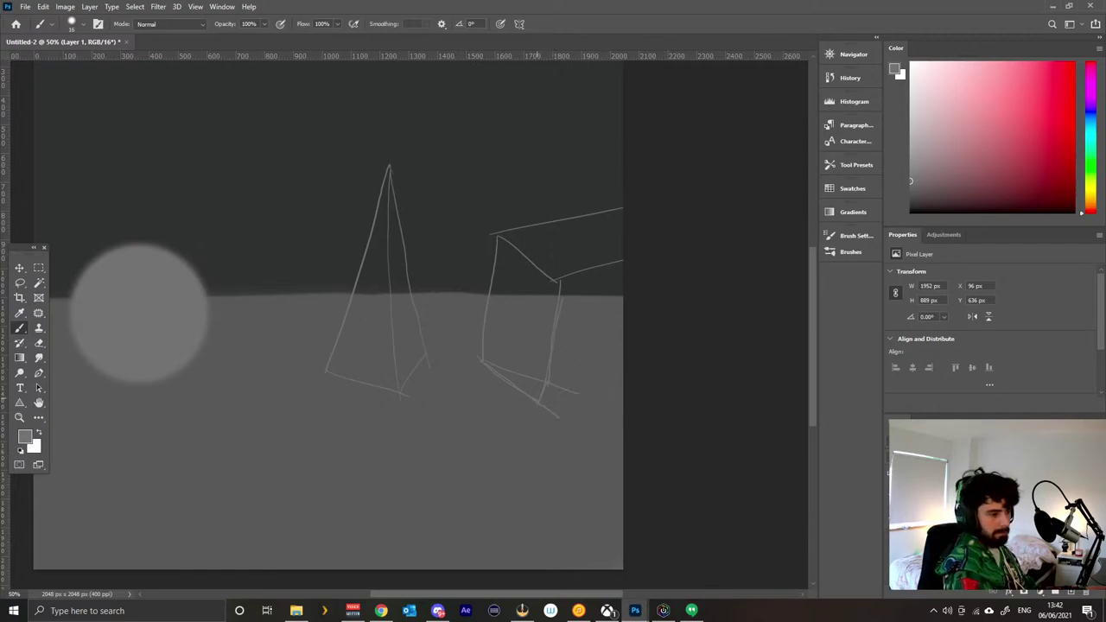
left_click_drag(537, 403, 662, 403)
Undo all the pyramid and box outline strokes so that only the circle is left on its layer.
key("ctrl+z")
key("ctrl+z")
key("ctrl+z")
key("ctrl+z")
key("ctrl+z")
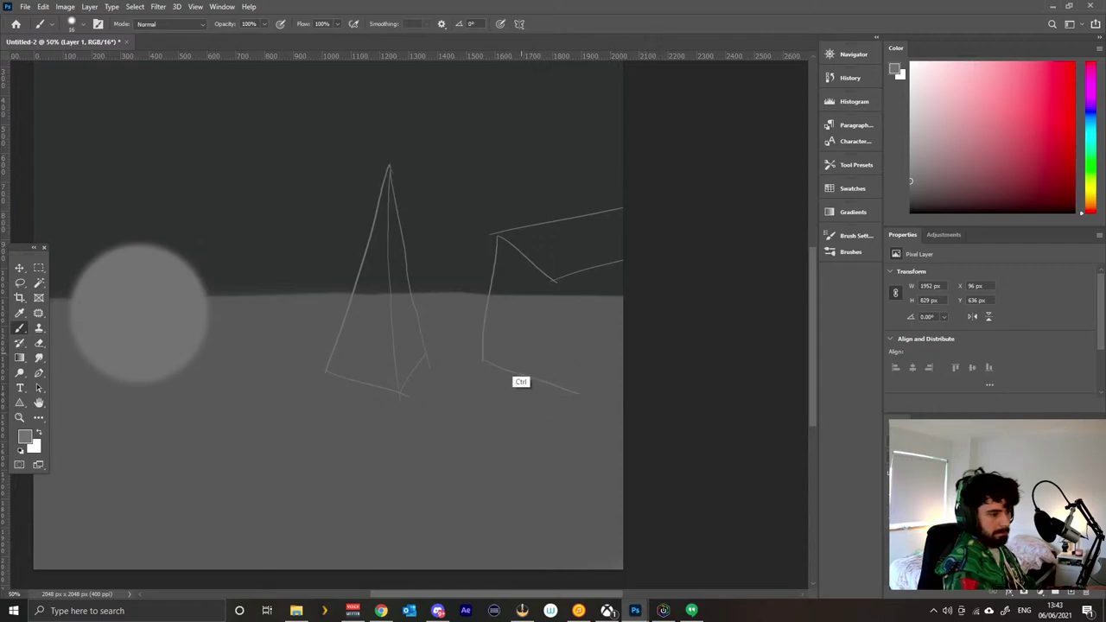
key("ctrl+z")
key("ctrl+z")
key("ctrl+z")
key("ctrl+z")
key("ctrl+z")
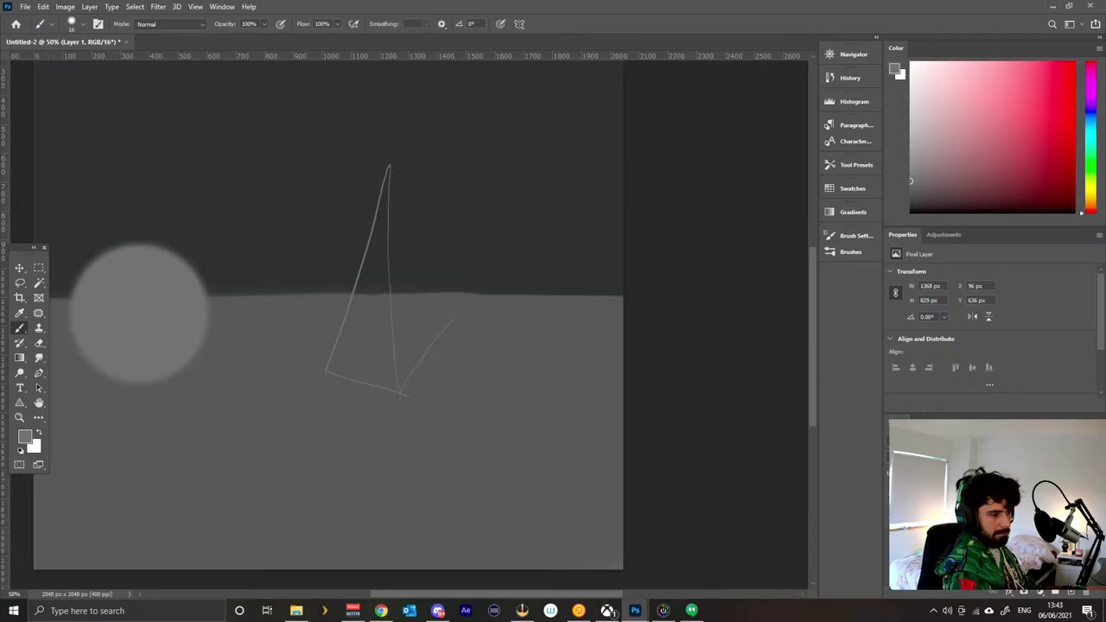
key("ctrl+z")
key("ctrl+z")
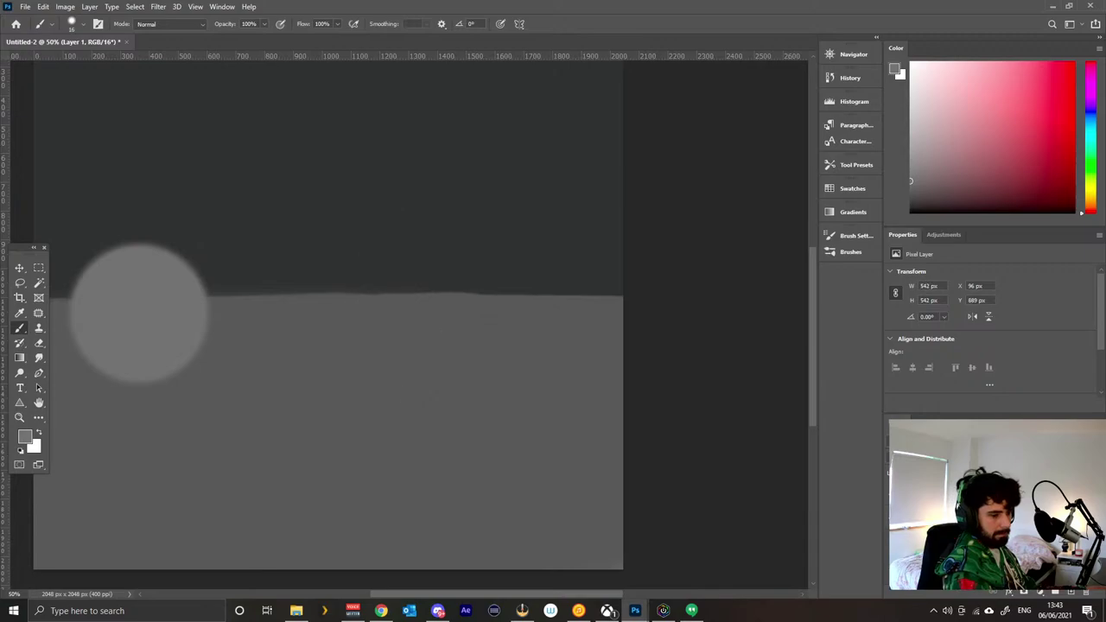
Add a new layer and sketch a two-sided pyramid outline about 550 px wide and 840 px tall over the horizon's middle.
key("ctrl+shift+z")
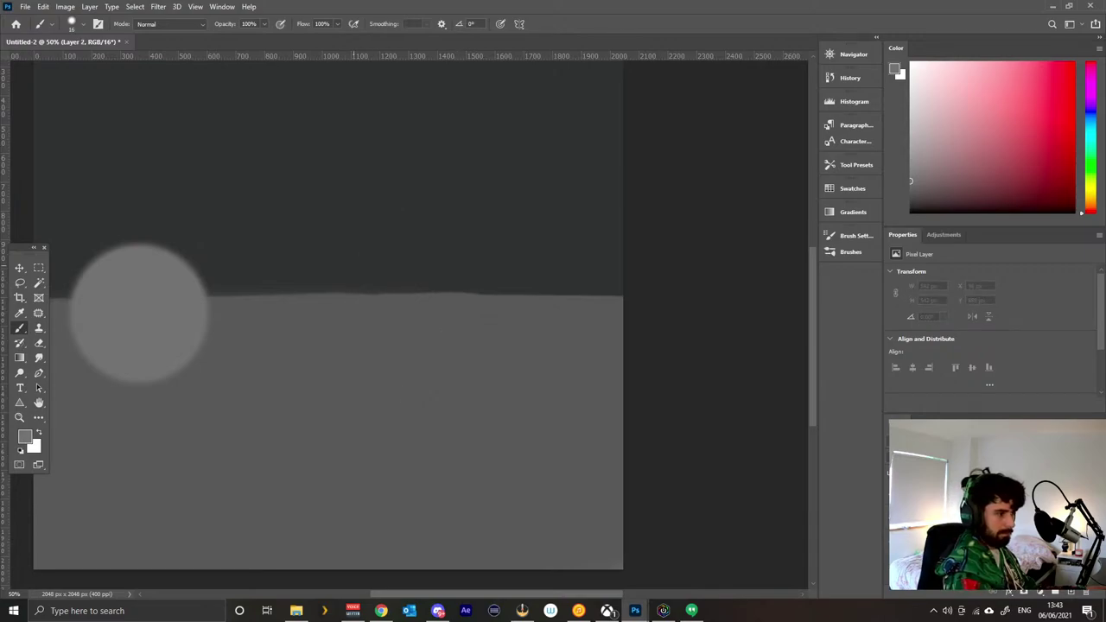
mouse_move(393, 173)
left_mouse_down()
mouse_move(324, 345)
mouse_move(413, 405)
left_mouse_up()
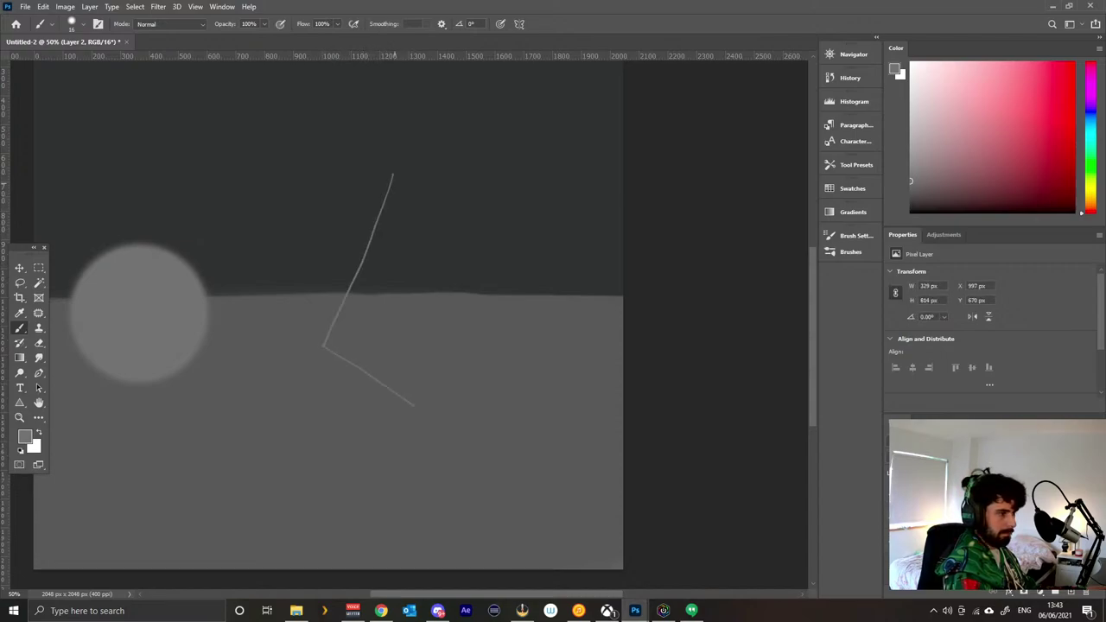
left_click_drag(393, 172, 402, 403)
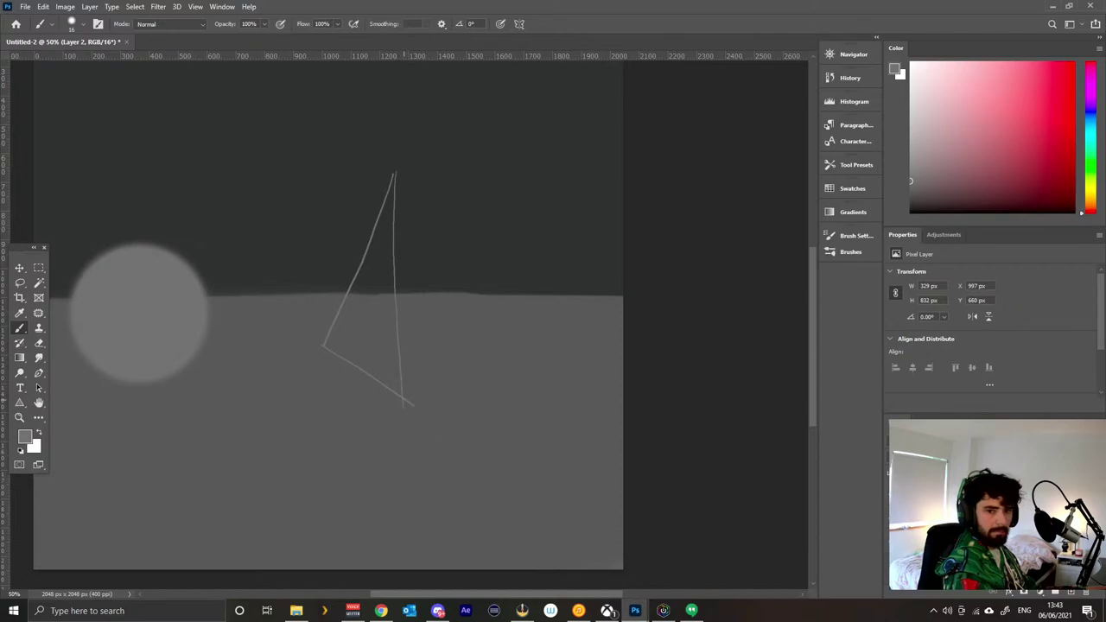
left_click_drag(396, 172, 469, 351)
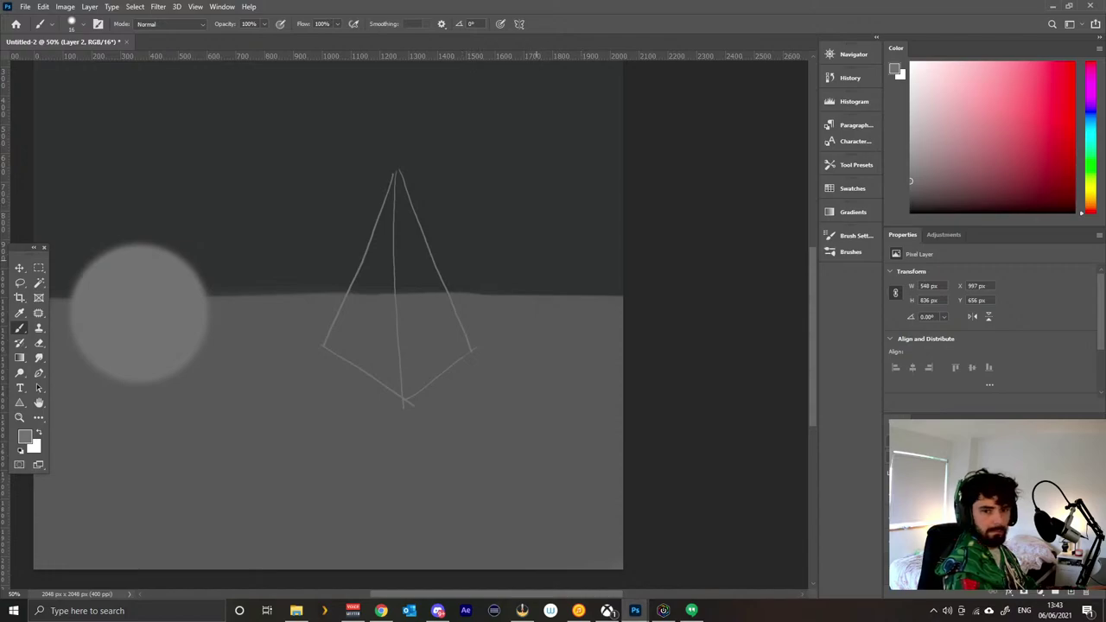
Sketch a box in perspective on the same layer, right of the pyramid and running off the canvas's right edge.
mouse_move(522, 251)
left_mouse_down()
mouse_move(530, 372)
mouse_move(609, 414)
left_mouse_up()
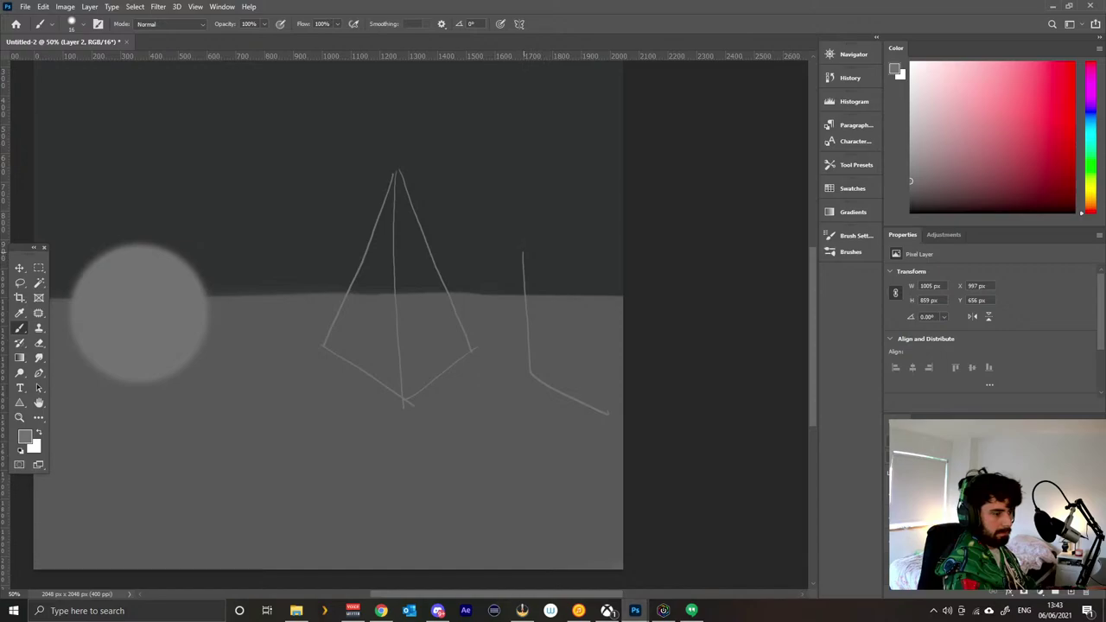
mouse_move(523, 252)
left_mouse_down()
mouse_move(587, 304)
mouse_move(587, 413)
left_mouse_up()
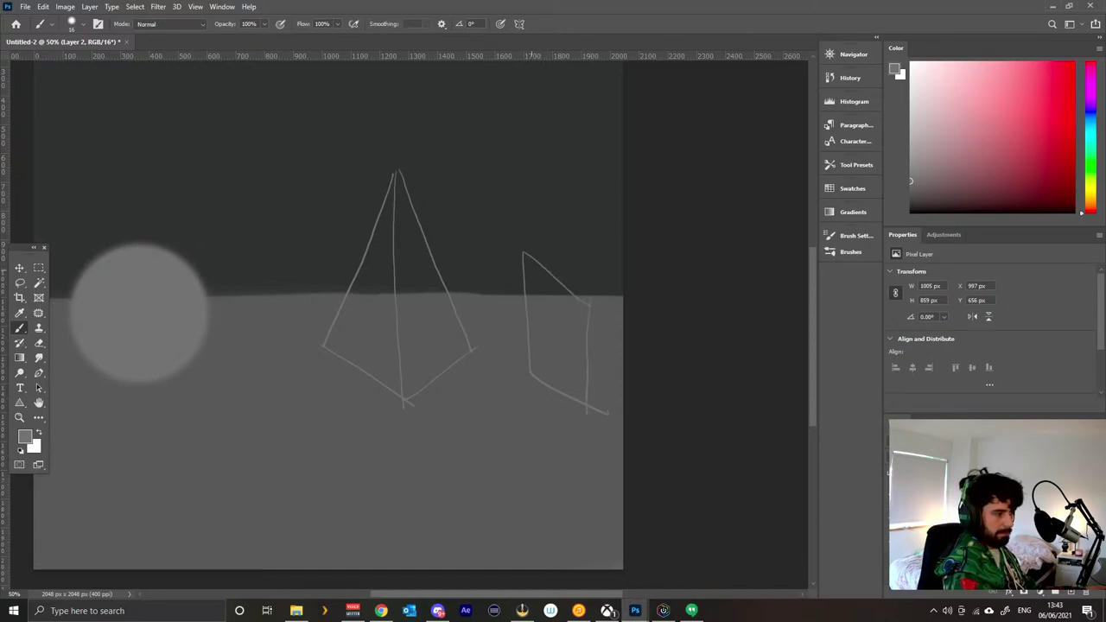
left_click_drag(520, 248, 623, 247)
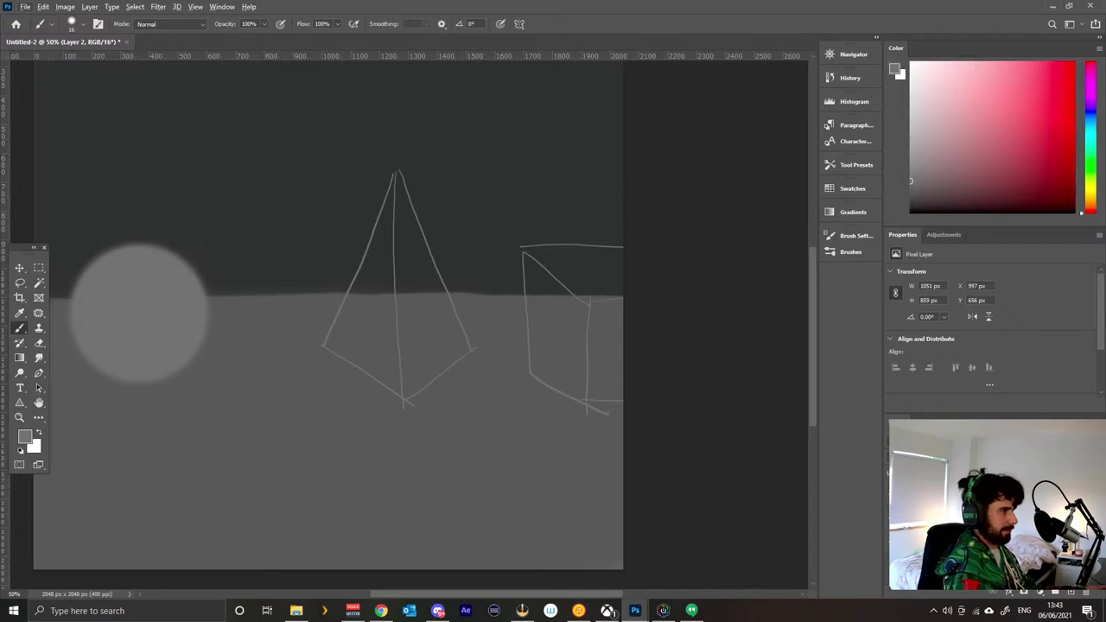
left_click(83, 24)
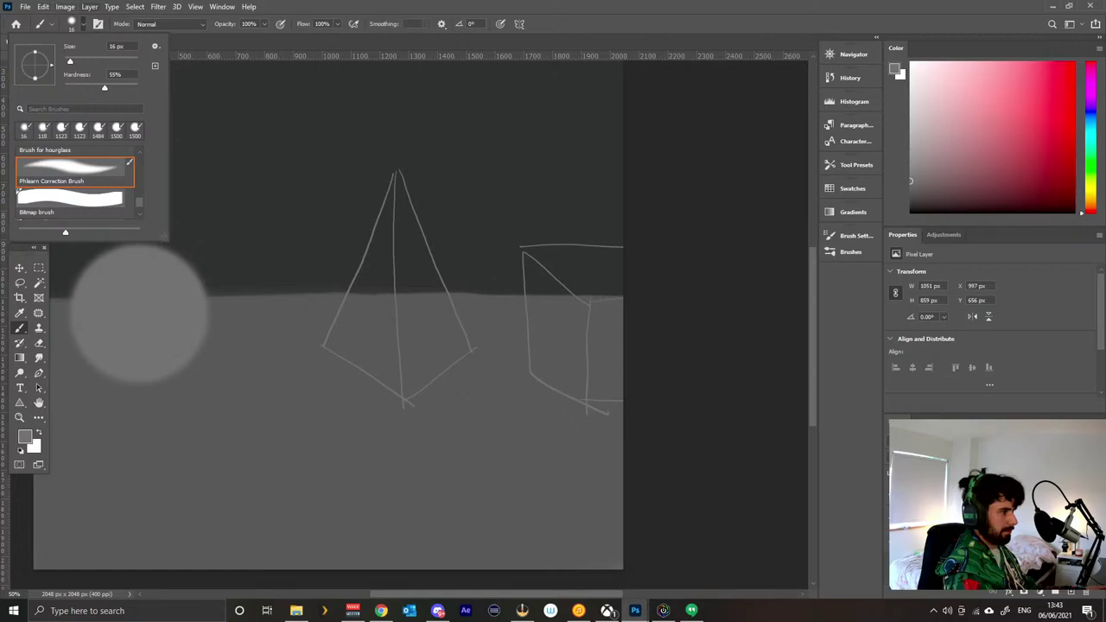
key("Escape")
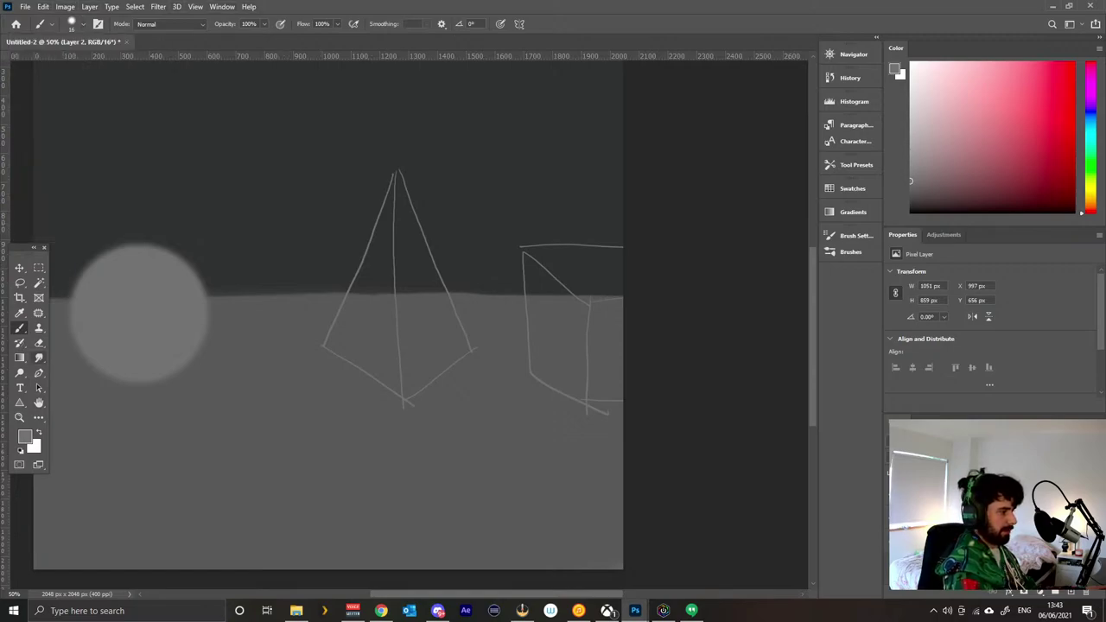
key("alt")
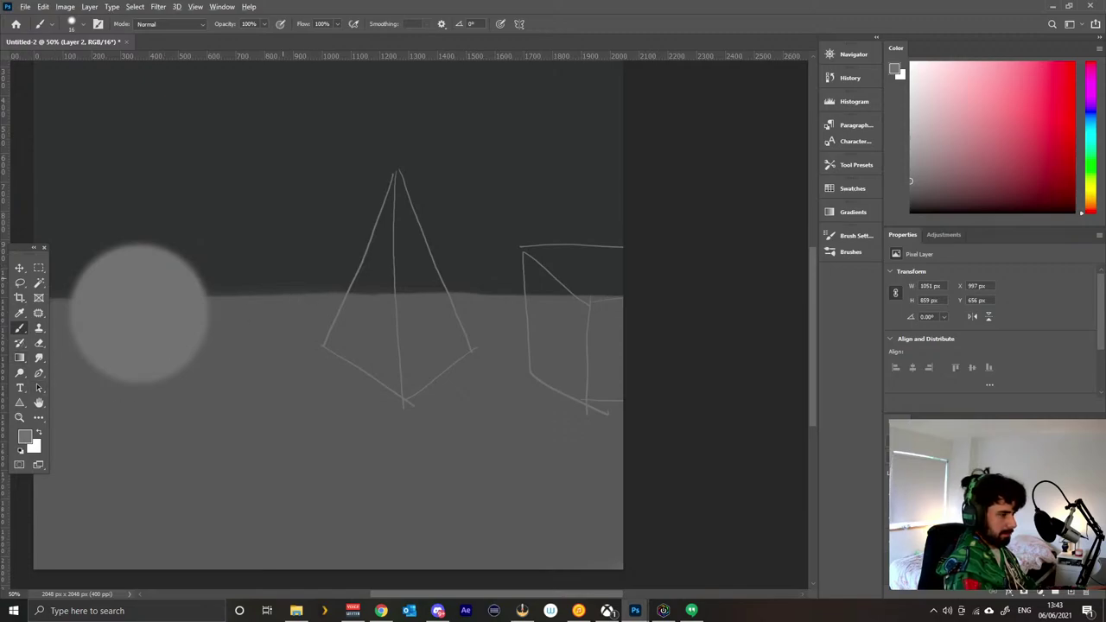
left_click_drag(506, 303, 606, 306)
mouse_move(404, 290)
left_mouse_down()
mouse_move(362, 307)
mouse_move(386, 292)
mouse_move(376, 309)
mouse_move(358, 294)
mouse_move(342, 350)
mouse_move(393, 356)
mouse_move(380, 368)
left_mouse_up()
left_click(401, 290)
right_click(404, 291)
key("ctrl+z")
left_click(389, 292)
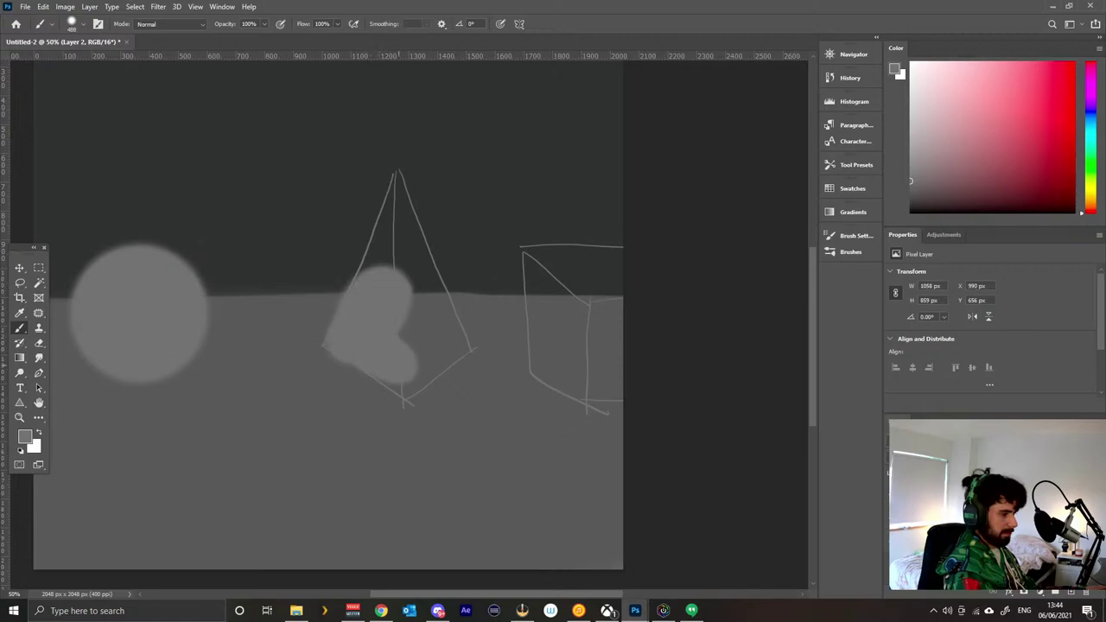
key("ctrl+z")
key("ctrl+z")
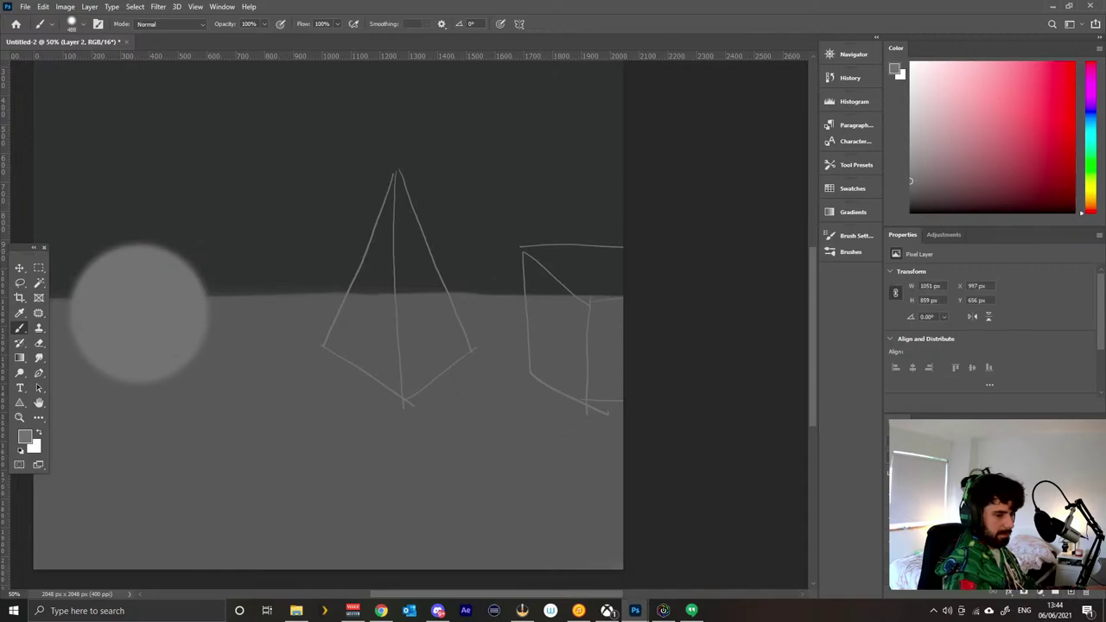
Select the circle's layer and fill the pyramid outline's left face with flat grey using a 148 px brush.
left_click(968, 520)
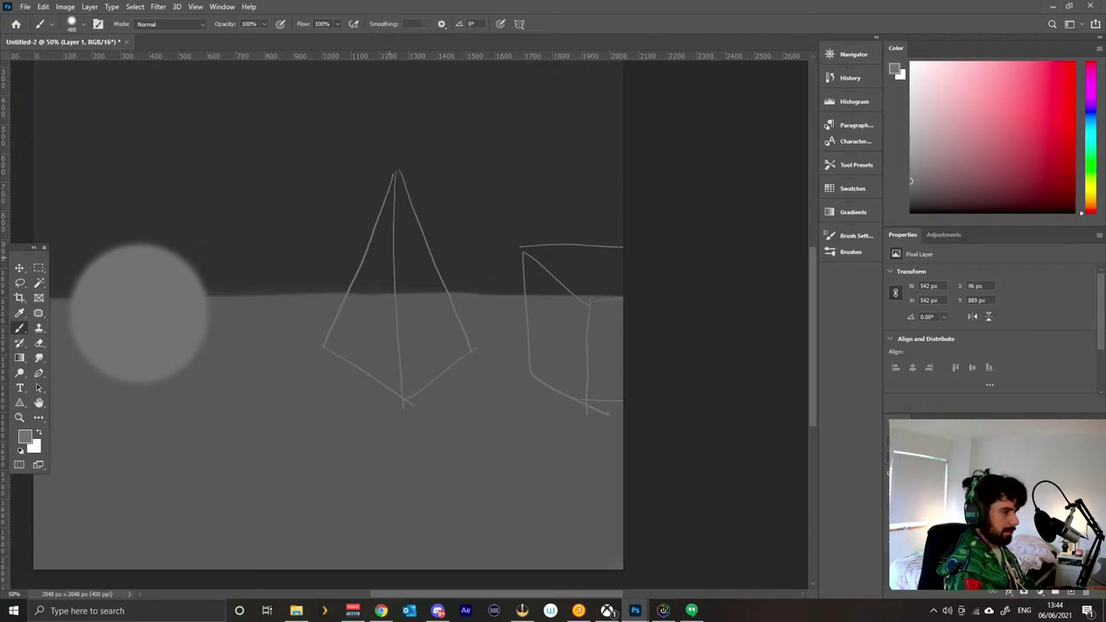
mouse_move(392, 242)
left_mouse_down()
mouse_move(344, 328)
mouse_move(320, 347)
left_mouse_up()
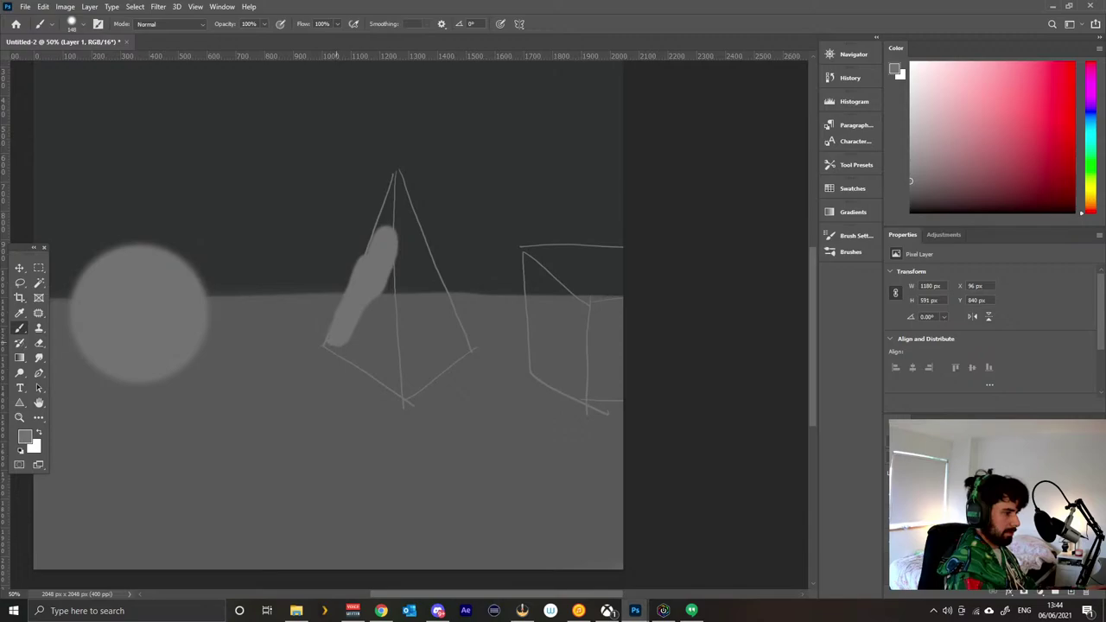
mouse_move(346, 349)
left_mouse_down()
mouse_move(327, 344)
mouse_move(396, 389)
mouse_move(380, 309)
mouse_move(388, 292)
mouse_move(376, 339)
mouse_move(369, 326)
mouse_move(355, 348)
mouse_move(366, 354)
left_mouse_up()
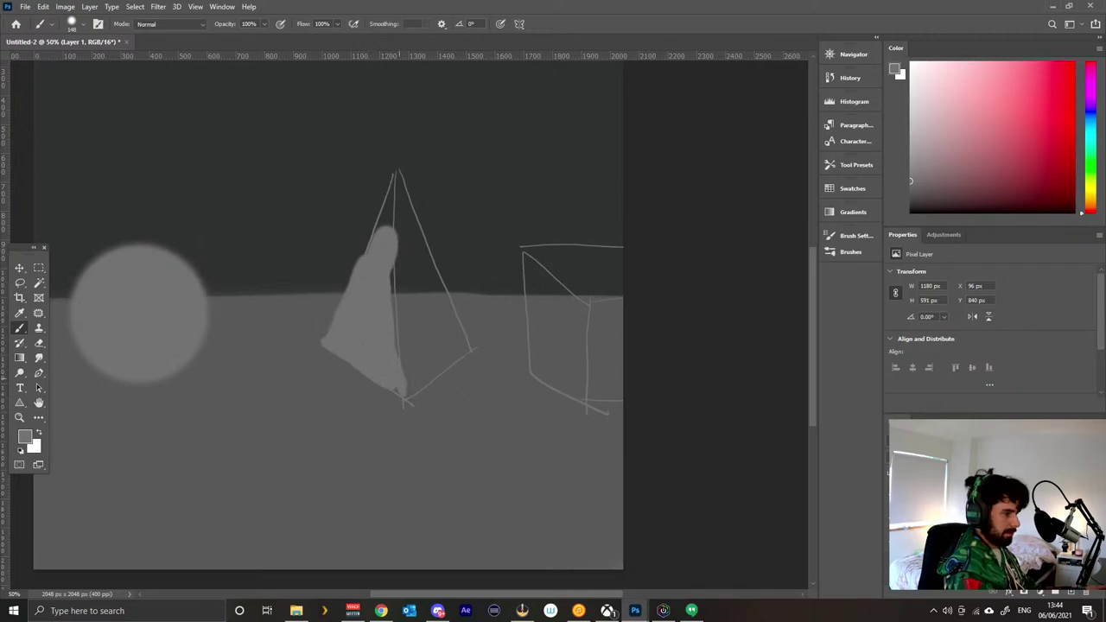
right_click(404, 380)
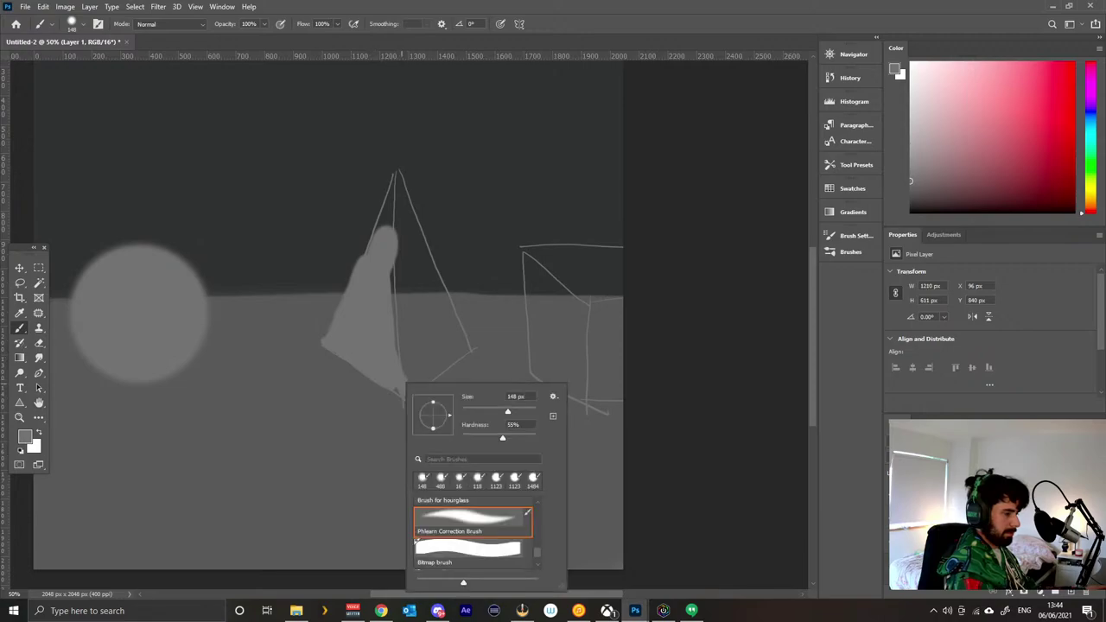
left_click(428, 347)
Fill the pyramid's right face and its tip with the same flat grey, following the sketched outline.
mouse_move(420, 370)
left_mouse_down()
mouse_move(441, 358)
mouse_move(412, 389)
left_mouse_up()
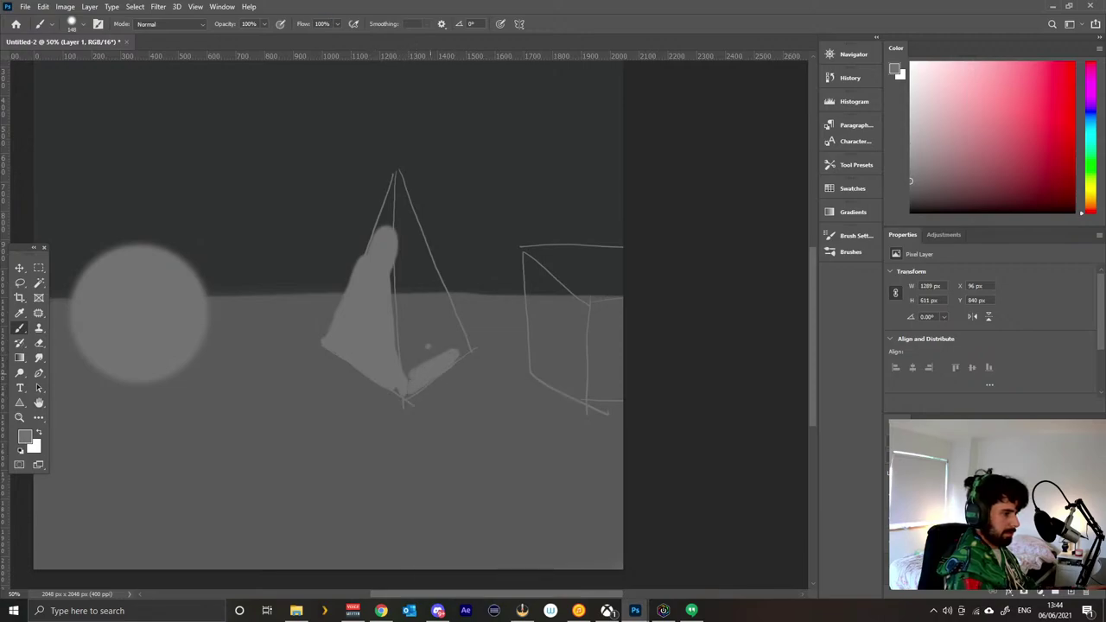
mouse_move(454, 355)
left_mouse_down()
mouse_move(471, 348)
mouse_move(402, 307)
mouse_move(394, 268)
left_mouse_up()
left_click_drag(408, 315, 405, 275)
left_click_drag(405, 375, 401, 355)
left_click_drag(402, 282, 389, 192)
left_click_drag(377, 233, 394, 178)
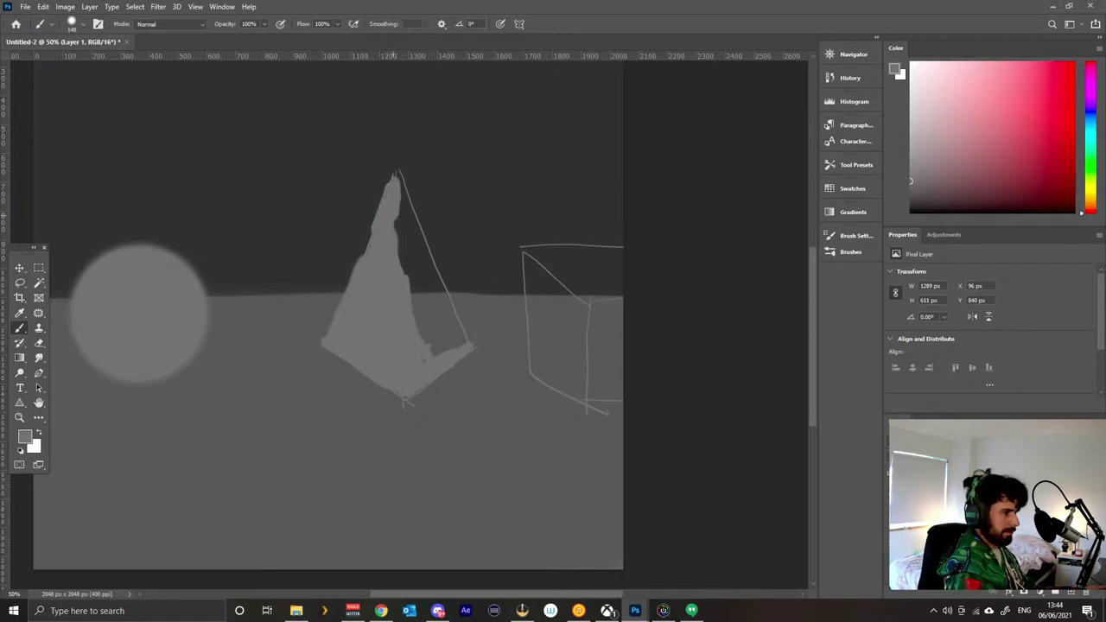
mouse_move(406, 270)
left_mouse_down()
mouse_move(402, 180)
mouse_move(432, 280)
mouse_move(467, 337)
mouse_move(429, 301)
left_mouse_up()
left_click_drag(447, 328, 461, 344)
mouse_move(411, 273)
left_mouse_down()
mouse_move(433, 354)
mouse_move(453, 348)
left_mouse_up()
Fill the box at the canvas's right edge with the same grey and touch up the pyramid's surface.
mouse_move(622, 301)
left_mouse_down()
mouse_move(585, 299)
mouse_move(575, 274)
mouse_move(545, 249)
mouse_move(620, 244)
left_mouse_up()
left_click_drag(523, 250, 603, 296)
mouse_move(563, 266)
left_mouse_down()
mouse_move(608, 271)
mouse_move(619, 289)
mouse_move(543, 258)
mouse_move(526, 356)
mouse_move(590, 381)
mouse_move(555, 377)
left_mouse_up()
mouse_move(579, 294)
left_mouse_down()
mouse_move(570, 368)
mouse_move(544, 278)
left_mouse_up()
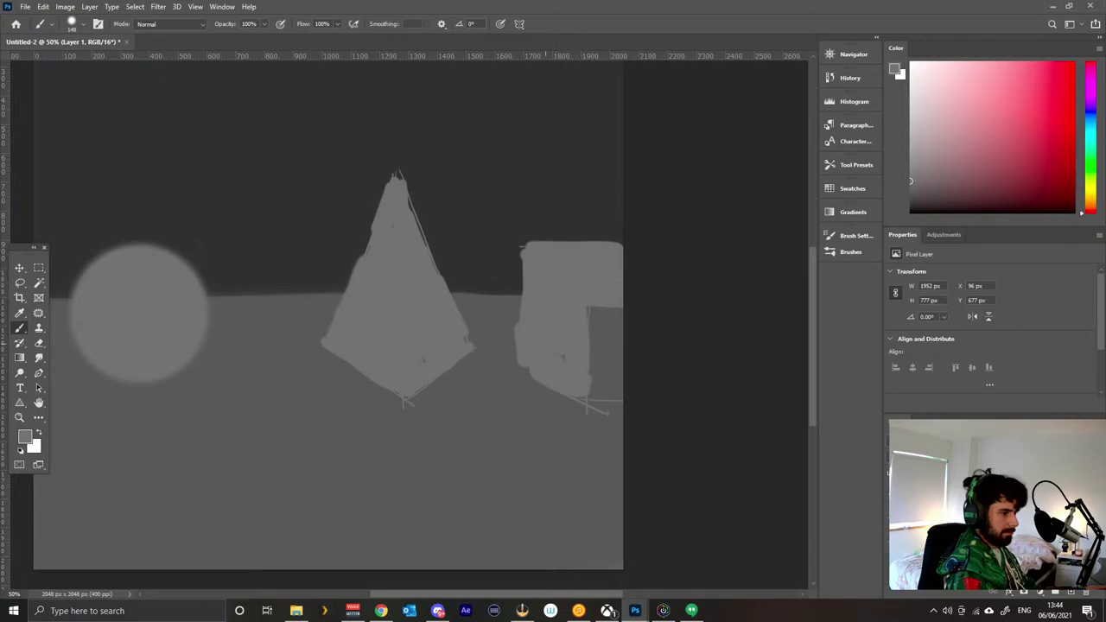
mouse_move(589, 310)
left_mouse_down()
mouse_move(605, 348)
mouse_move(595, 389)
mouse_move(631, 396)
mouse_move(596, 397)
mouse_move(617, 318)
mouse_move(589, 309)
left_mouse_up()
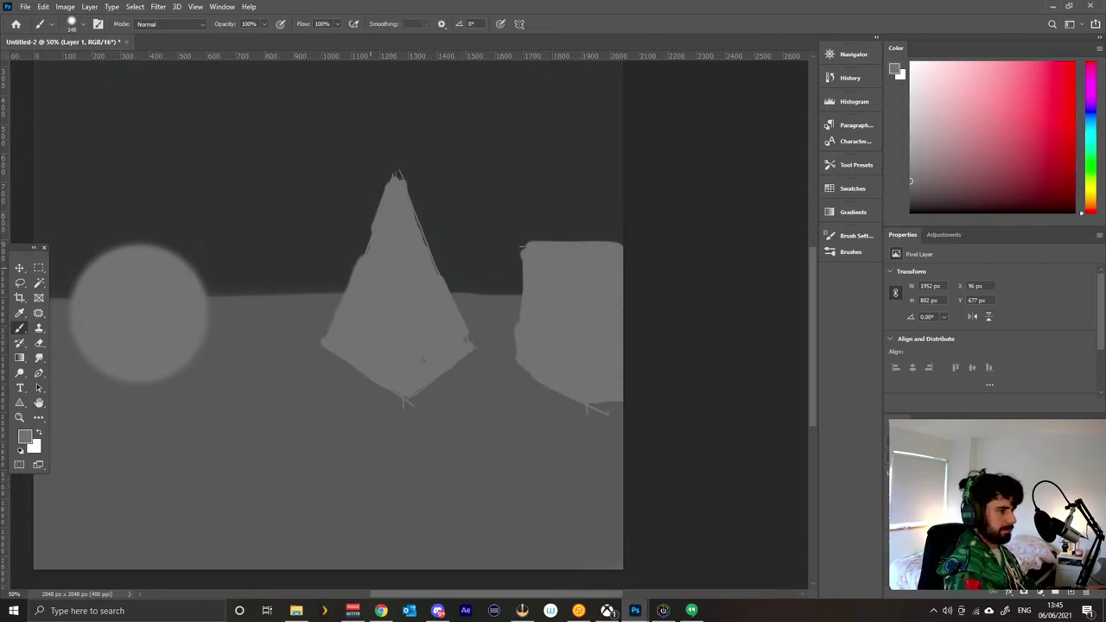
left_click_drag(373, 260, 384, 227)
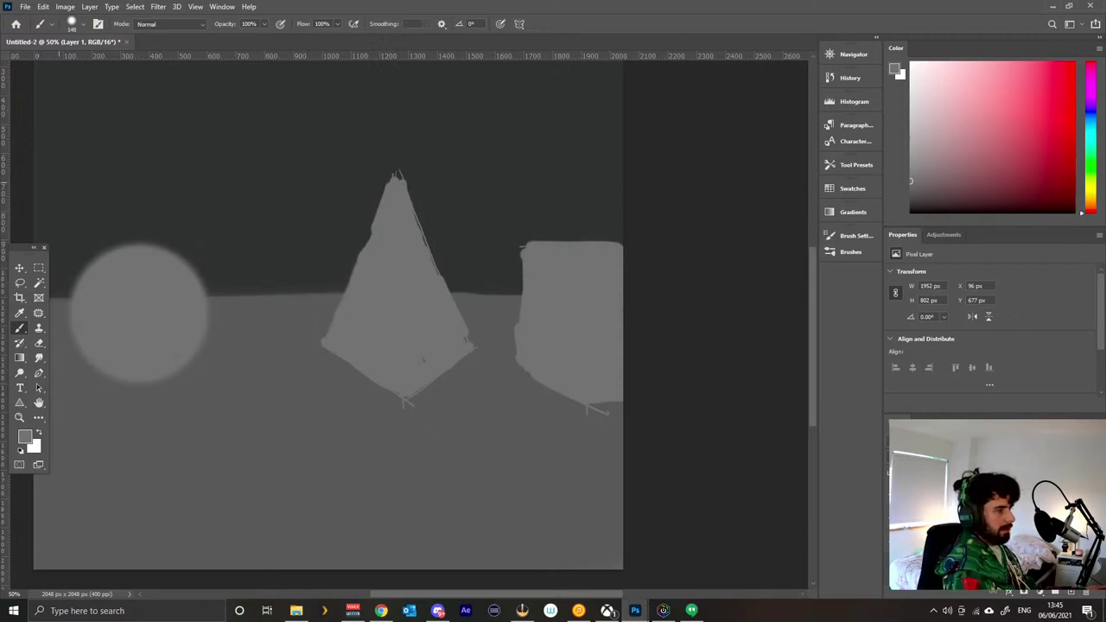
On the outline layer, sketch thin white light-direction arrows in the sky above the circle, pointing toward the forms.
left_click(960, 495)
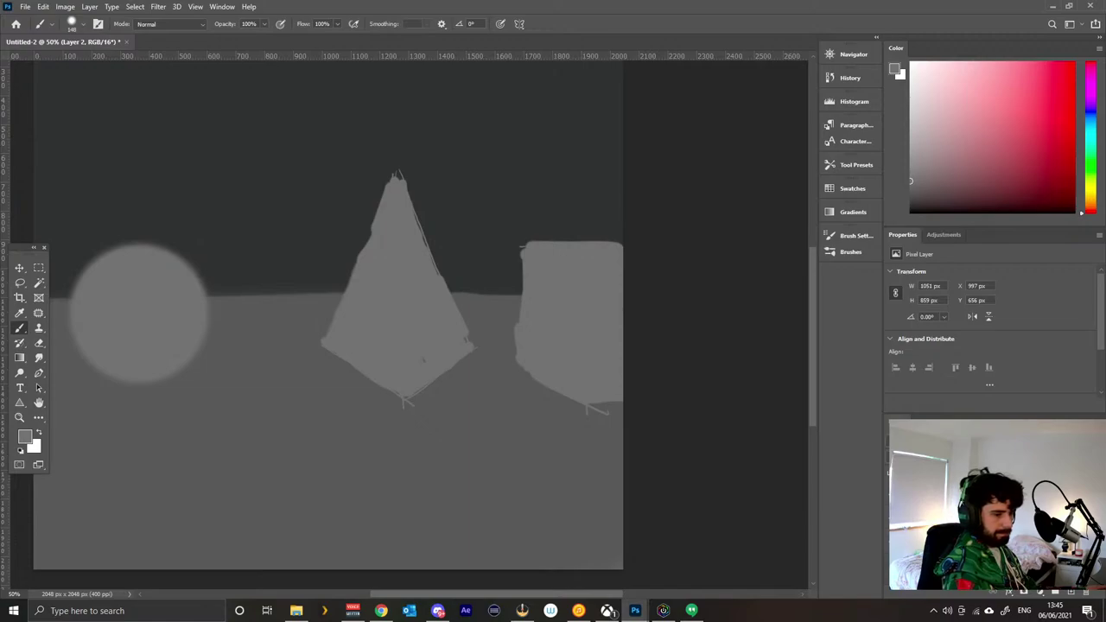
left_click(894, 497)
left_click(894, 498)
left_click_drag(154, 233, 115, 259)
key("x")
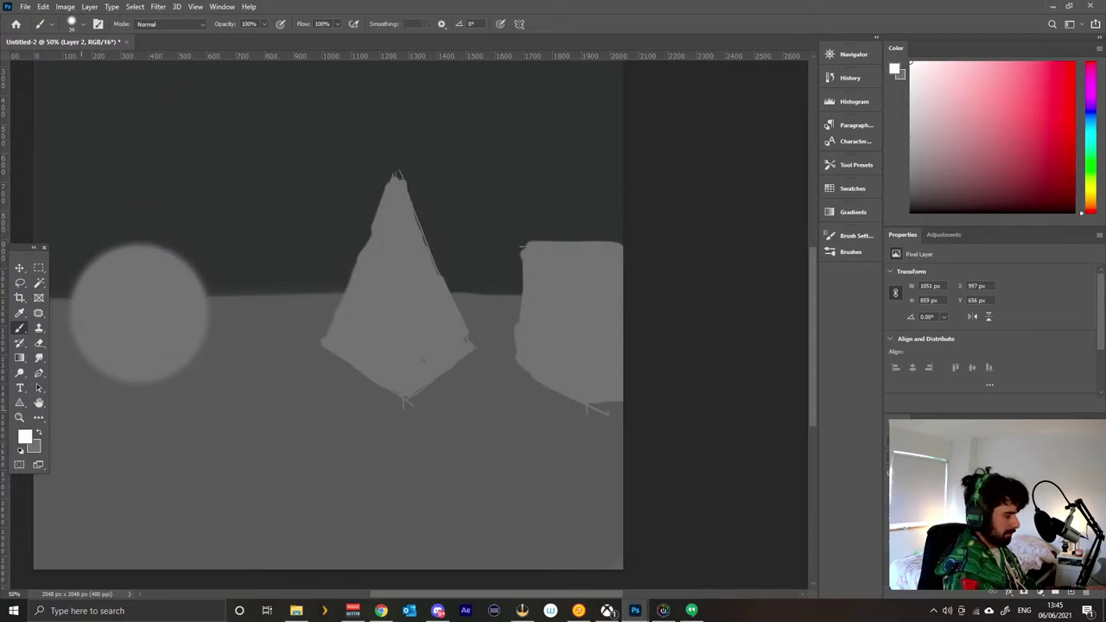
left_click_drag(59, 172, 40, 209)
mouse_move(37, 156)
left_mouse_down()
mouse_move(85, 181)
mouse_move(71, 185)
left_mouse_up()
mouse_move(64, 147)
left_mouse_down()
mouse_move(85, 183)
mouse_move(38, 211)
left_mouse_up()
mouse_move(57, 130)
left_mouse_down()
mouse_move(63, 98)
mouse_move(88, 123)
left_mouse_up()
left_click_drag(71, 126, 85, 119)
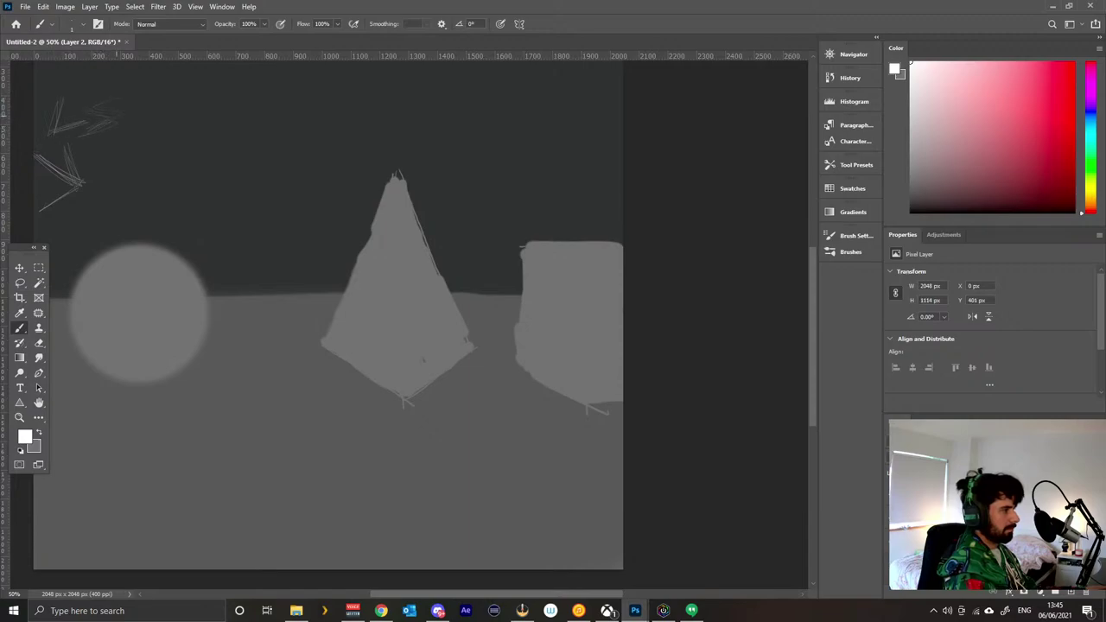
left_click_drag(92, 112, 128, 91)
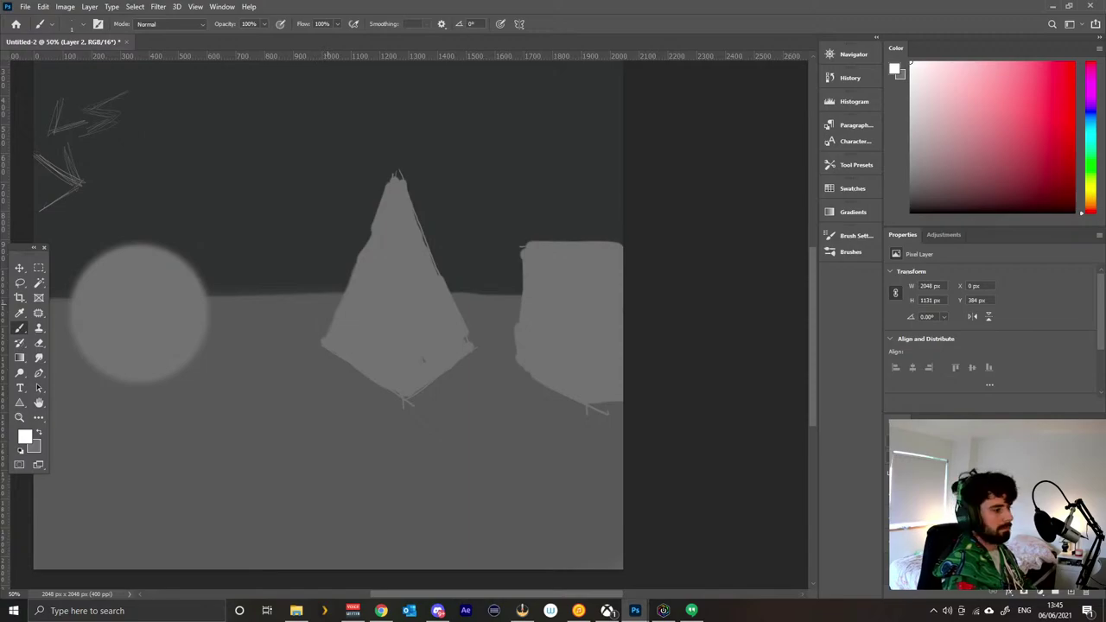
Sample the circle's grey as the brush colour and add a new layer for the cast shadows.
left_click(139, 370, "alt")
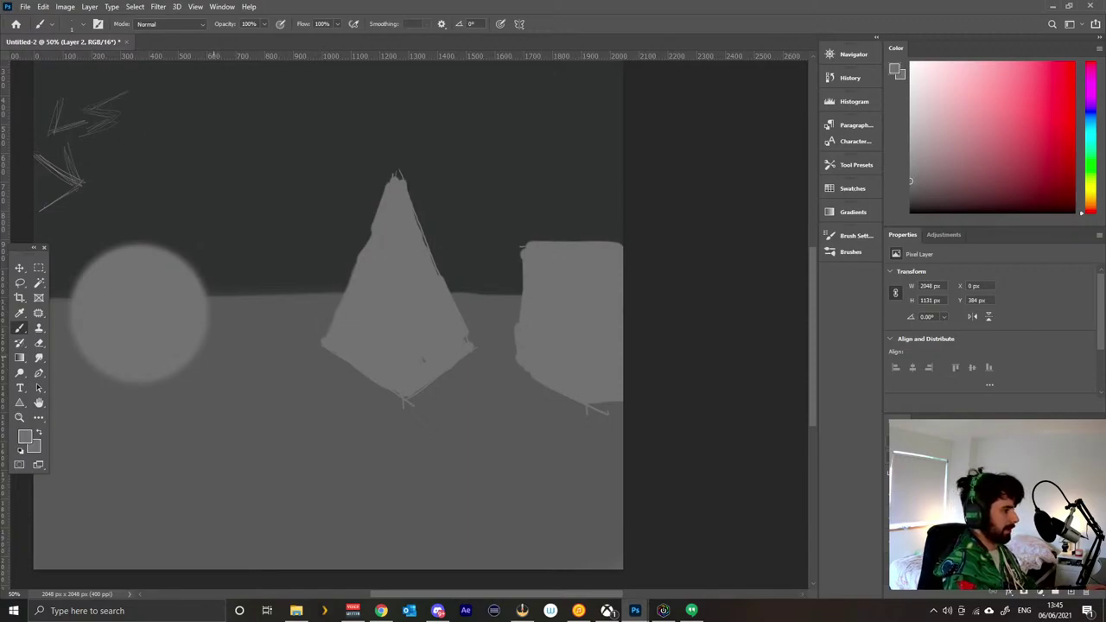
mouse_move(203, 358)
left_mouse_down()
mouse_move(251, 319)
mouse_move(232, 303)
left_mouse_up()
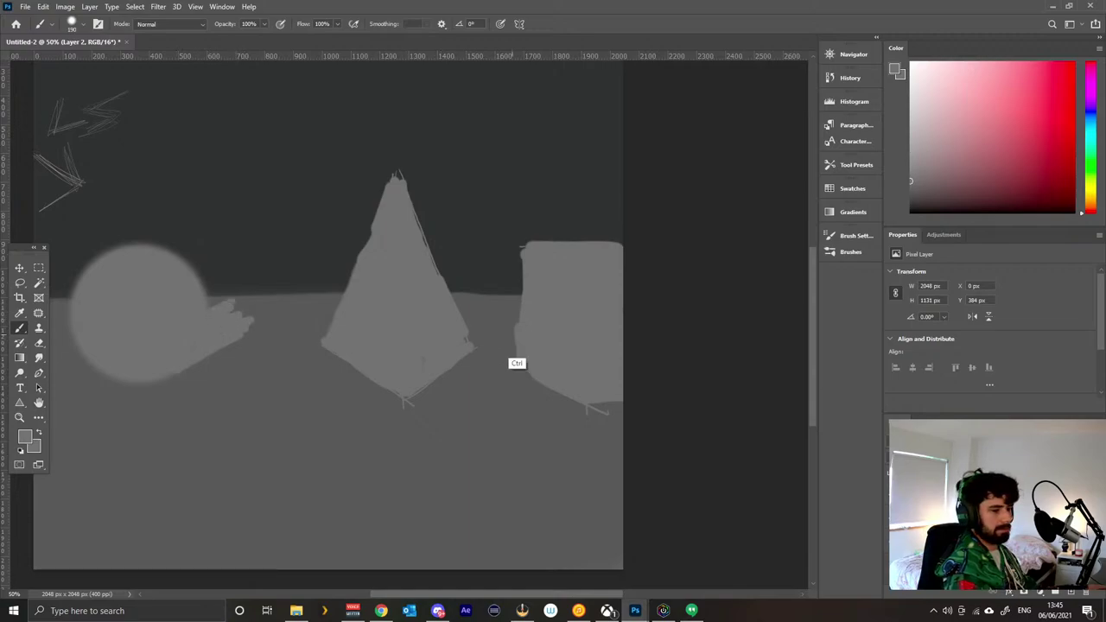
key("ctrl+z")
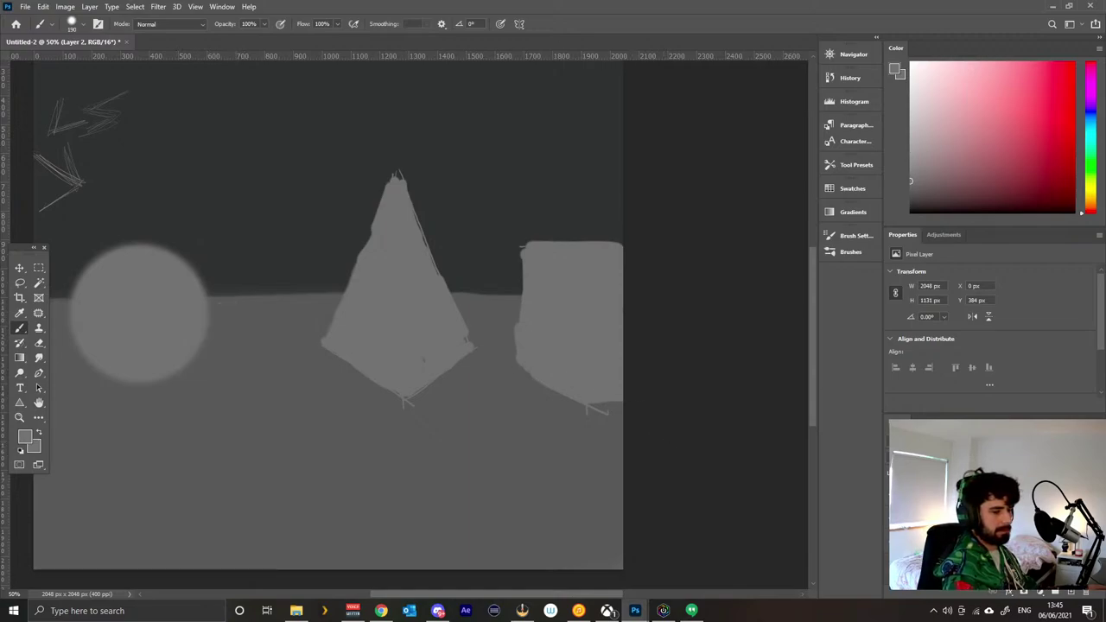
key("ctrl+shift+alt+n")
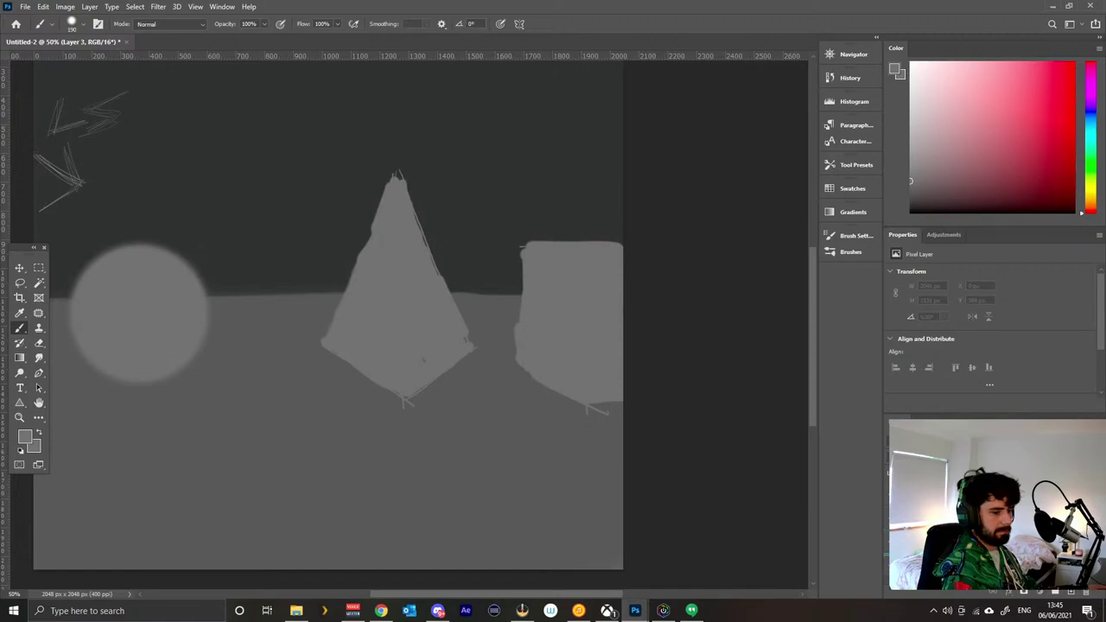
mouse_move(186, 376)
left_mouse_down()
mouse_move(254, 337)
mouse_move(252, 325)
mouse_move(212, 317)
mouse_move(199, 357)
mouse_move(179, 364)
left_mouse_up()
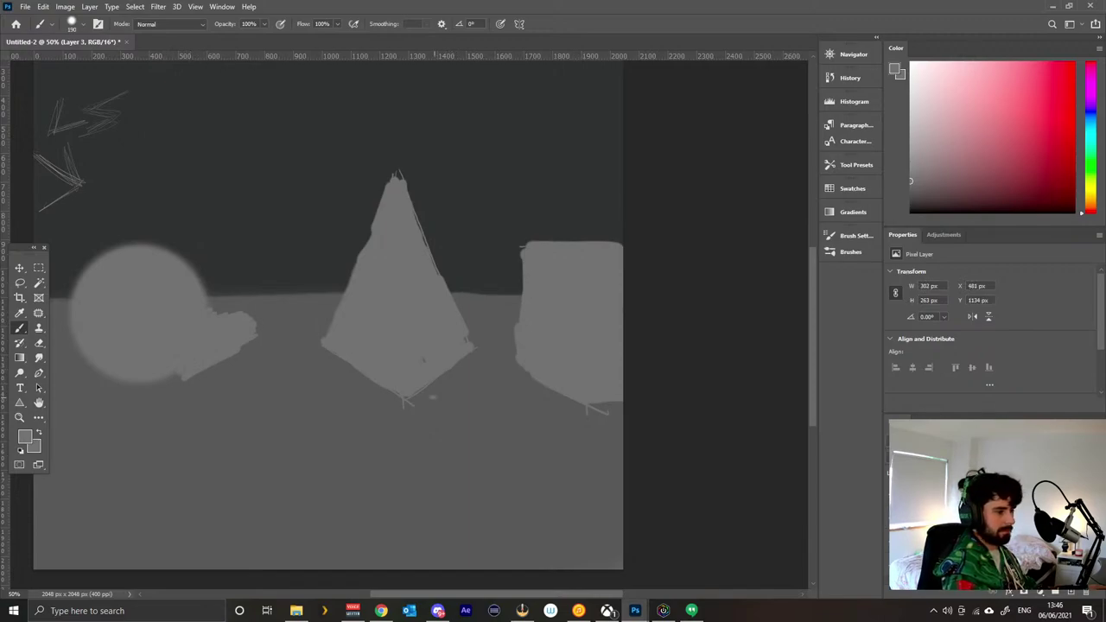
mouse_move(430, 398)
left_mouse_down()
mouse_move(414, 394)
mouse_move(519, 320)
mouse_move(467, 316)
mouse_move(489, 329)
mouse_move(475, 344)
left_mouse_up()
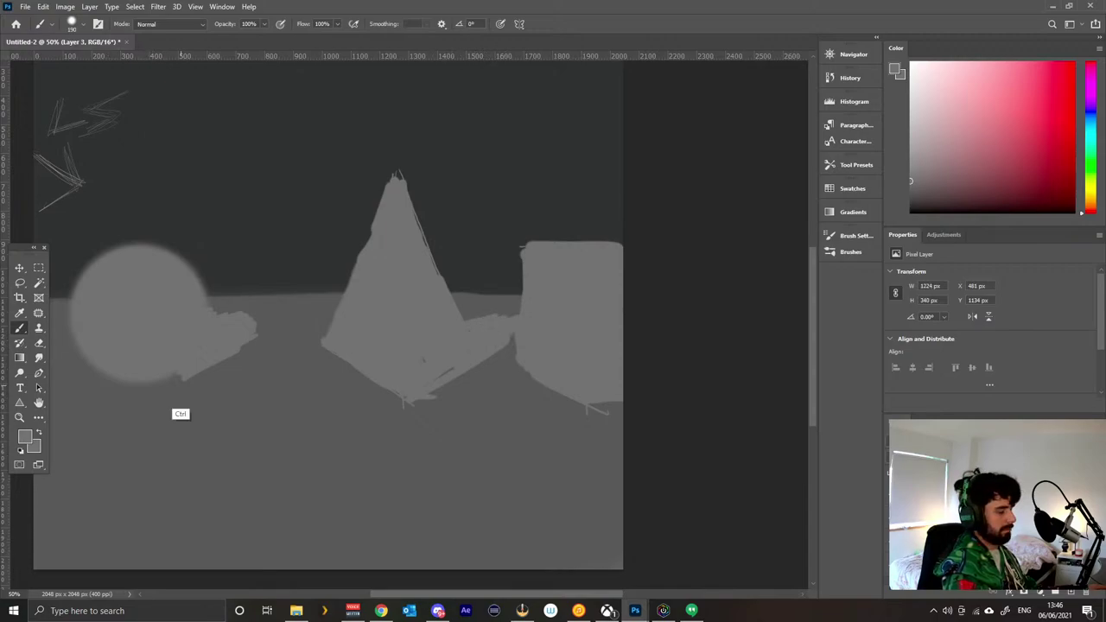
key("ctrl+z")
key("ctrl+z")
key("ctrl+z")
key("ctrl+z")
key("ctrl+z")
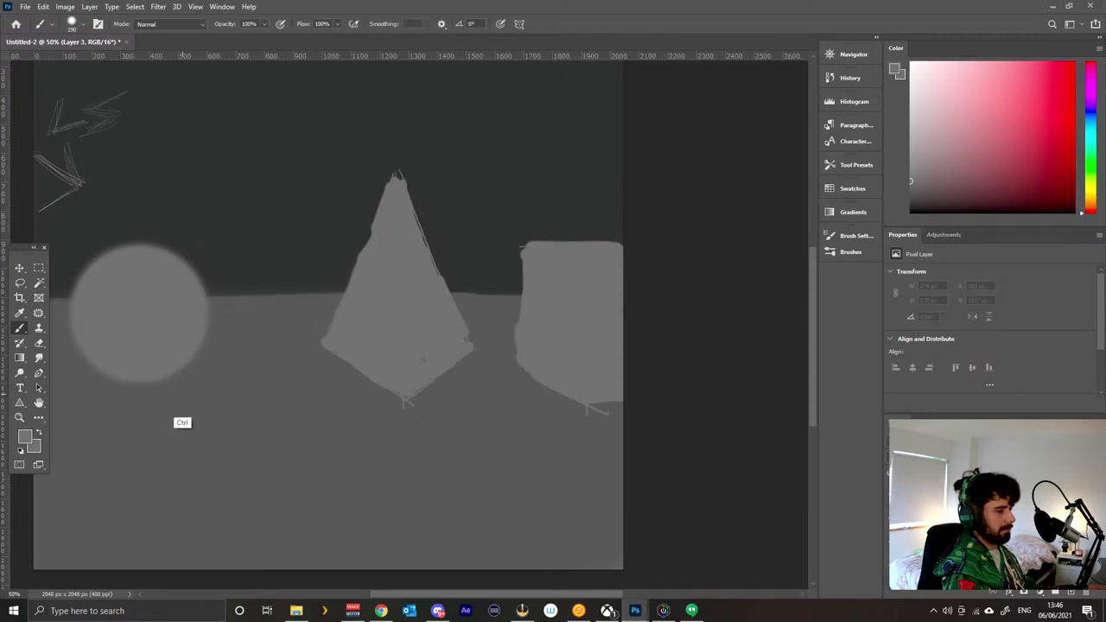
Set the brush size to 117 px and enable the brush's Transfer dynamics, testing them with a stroke on the ground.
mouse_move(185, 425)
left_mouse_down()
mouse_move(190, 403)
mouse_move(215, 388)
mouse_move(170, 409)
mouse_move(182, 382)
mouse_move(185, 414)
mouse_move(206, 406)
left_mouse_up()
left_click_drag(183, 369, 247, 332)
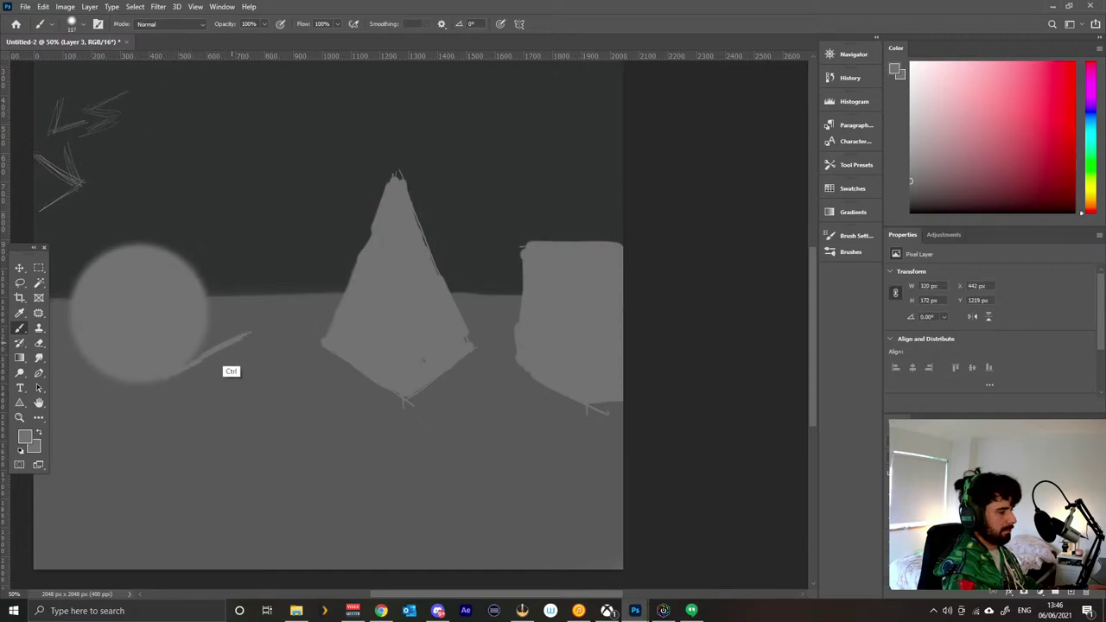
key("ctrl+z")
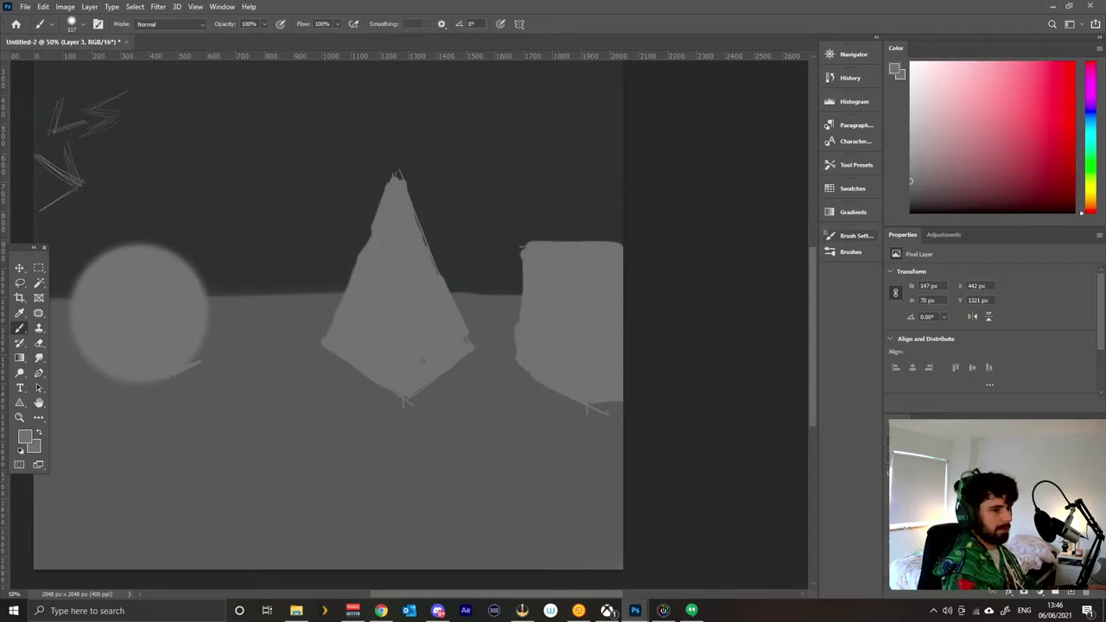
left_click(853, 235)
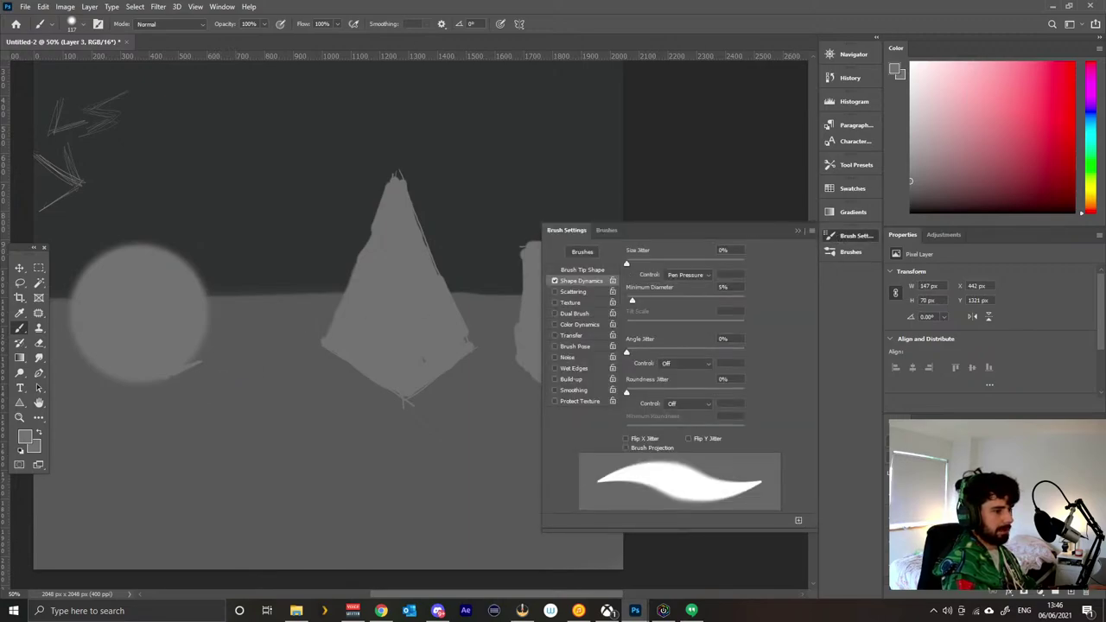
left_click(555, 336)
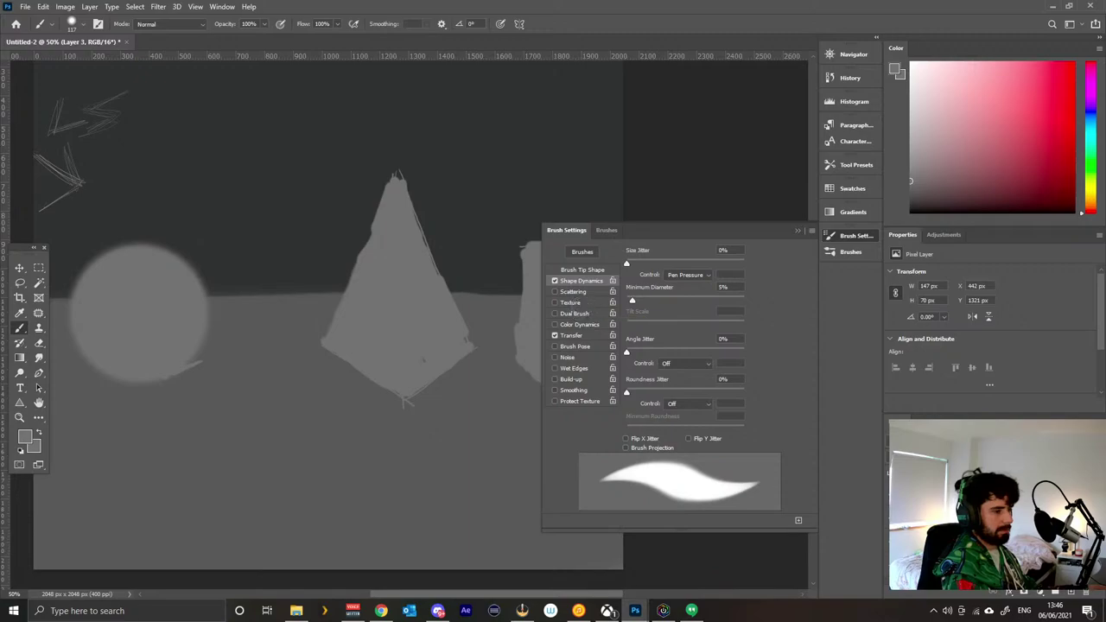
left_click(582, 270)
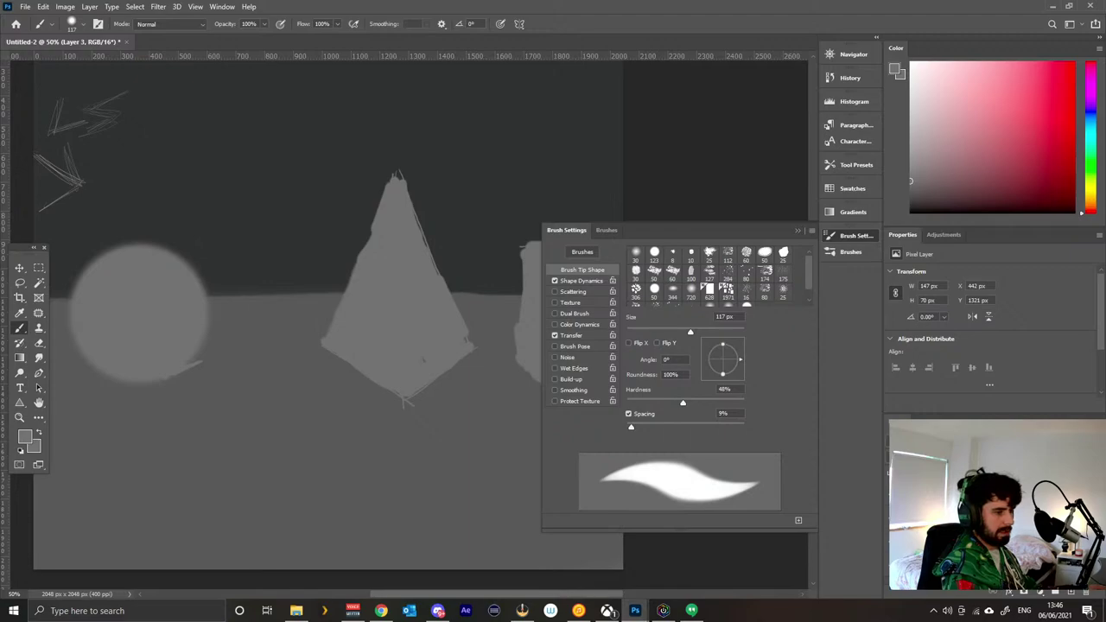
left_click(581, 281)
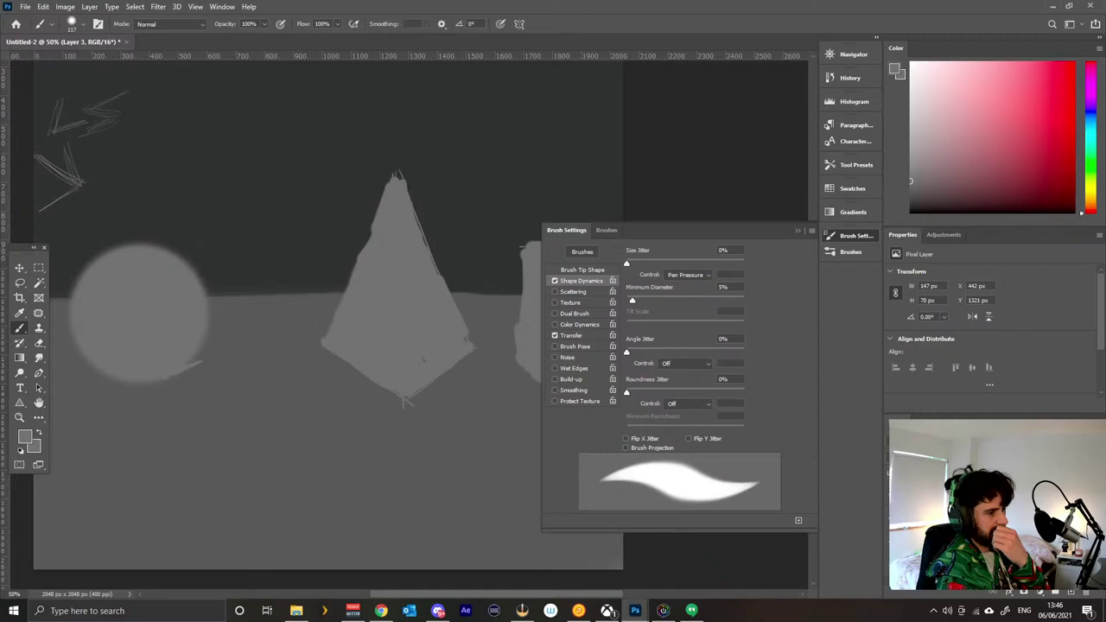
left_click(572, 335)
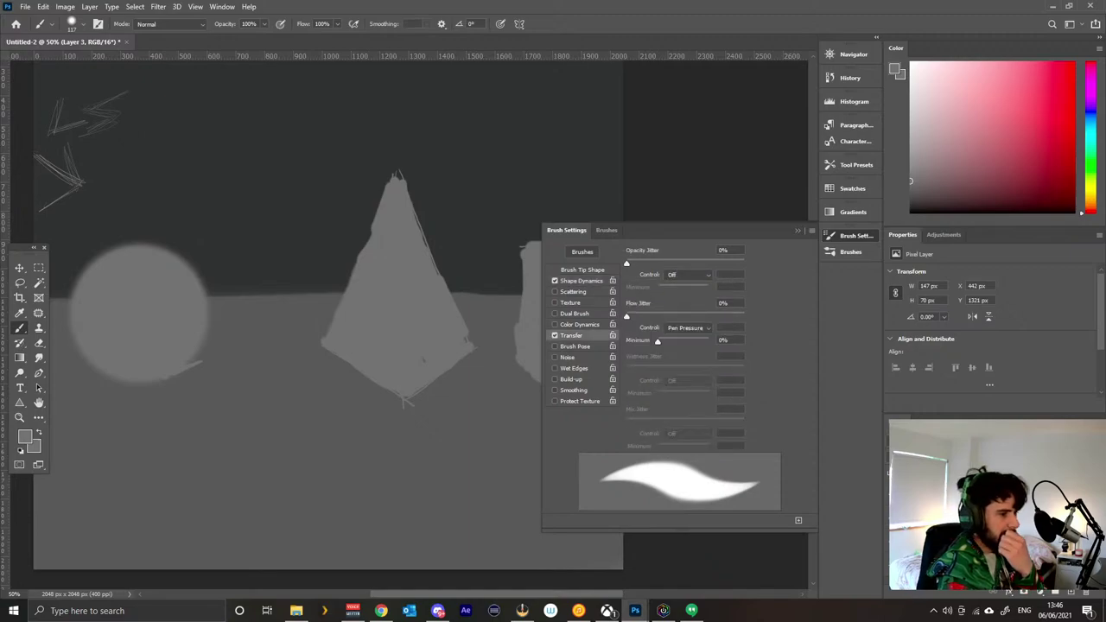
left_click_drag(242, 465, 347, 403)
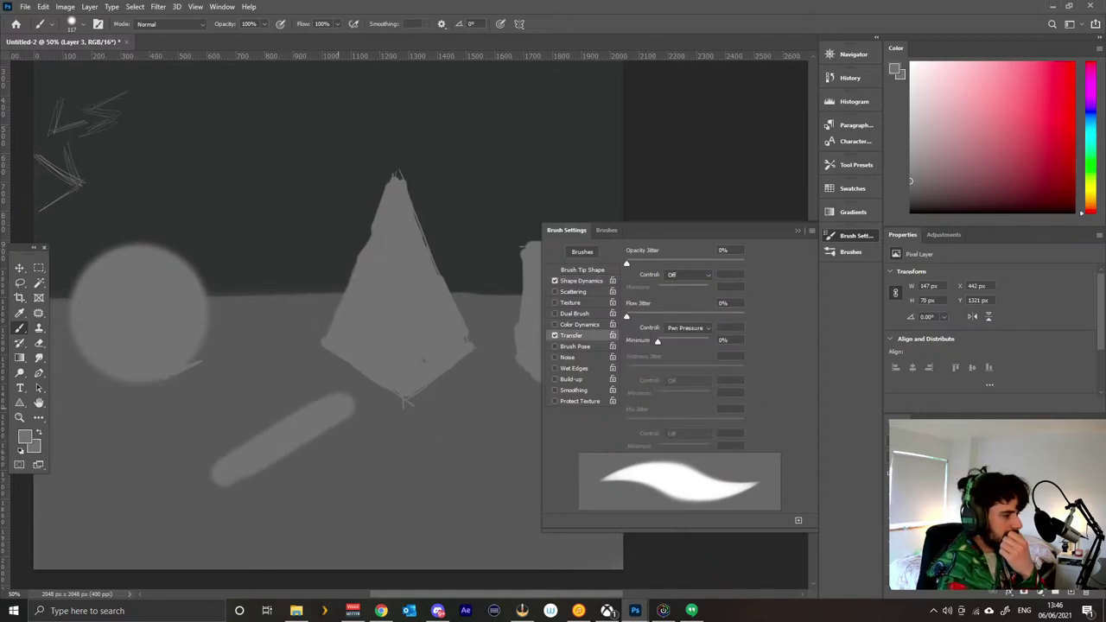
key("ctrl+z")
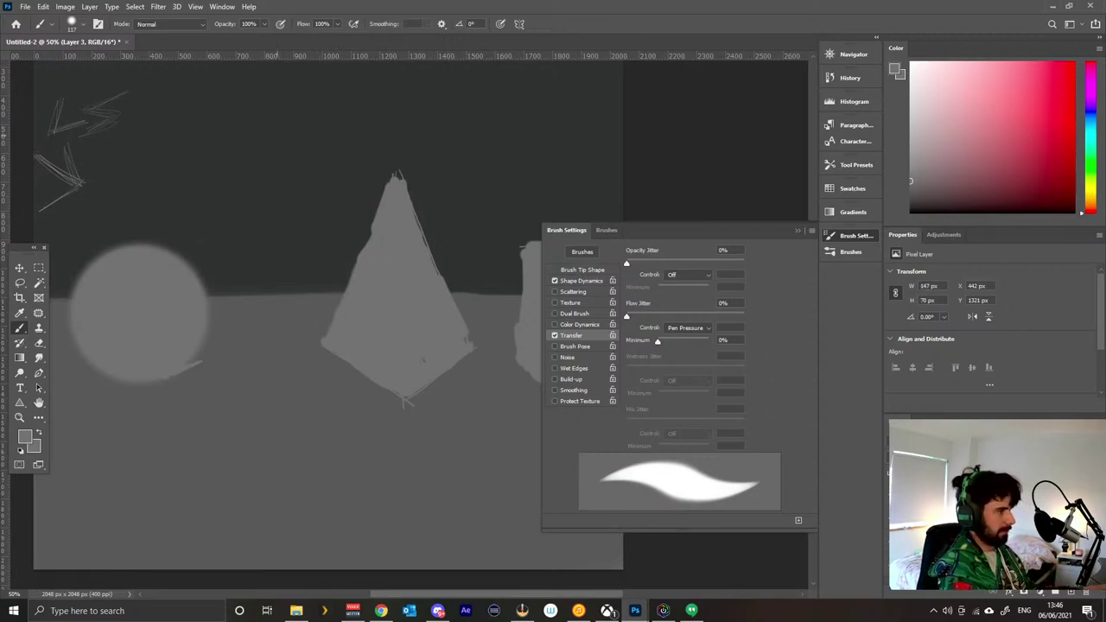
Set the brush flow to 17%, try soft cast-shadow strokes on the ground right of the circle, and undo them.
key("shift+6")
key("shift+5")
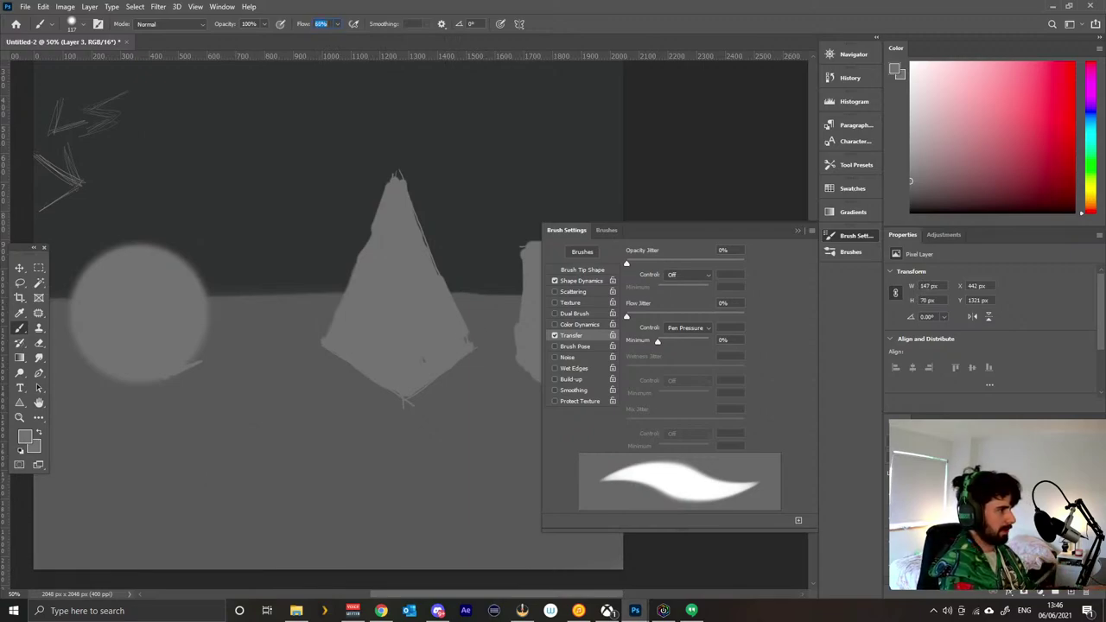
key("shift+1")
key("shift+7")
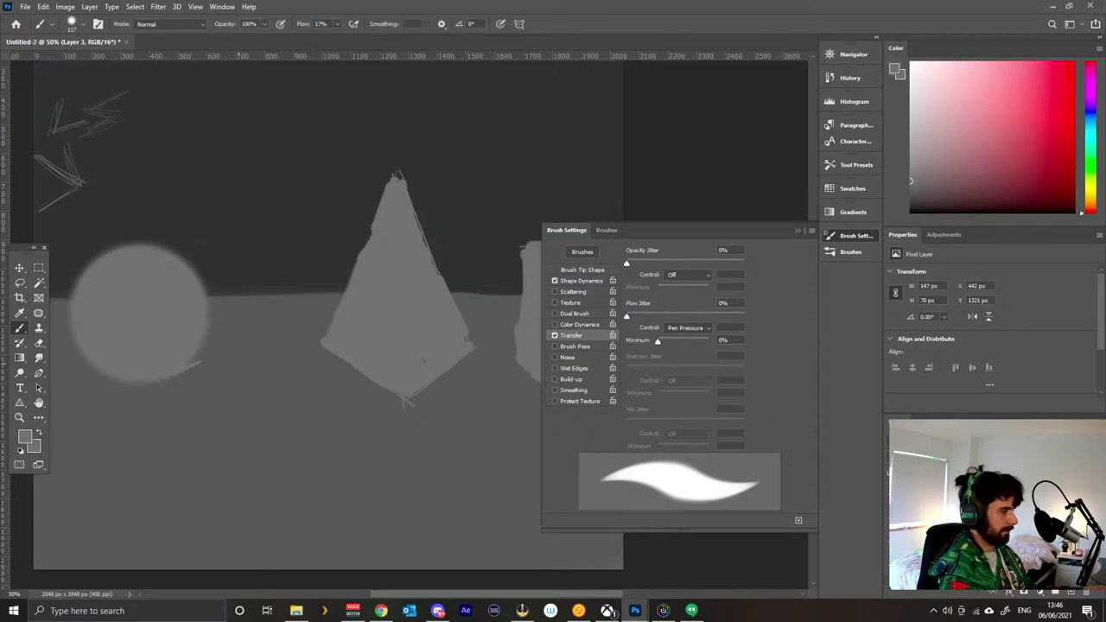
left_click_drag(208, 343, 255, 322)
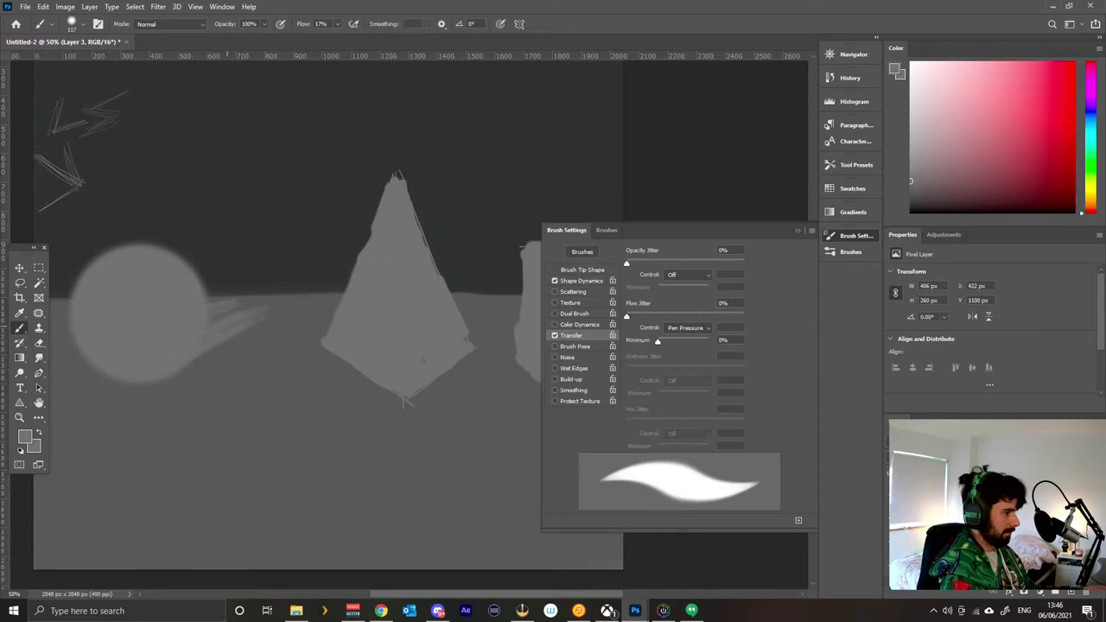
key("ctrl+z")
key("ctrl+z")
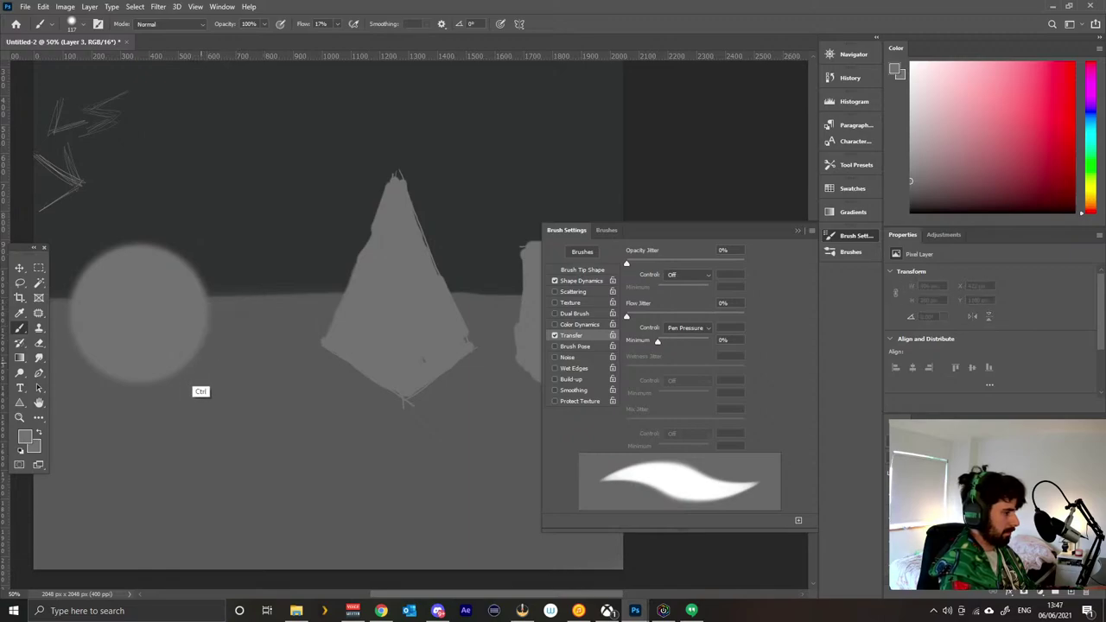
Try soft cast-shadow strokes on the ground right of the circle and right of the pyramid, and undo them.
mouse_move(217, 367)
left_mouse_down()
mouse_move(256, 381)
mouse_move(206, 388)
mouse_move(209, 331)
mouse_move(241, 327)
left_mouse_up()
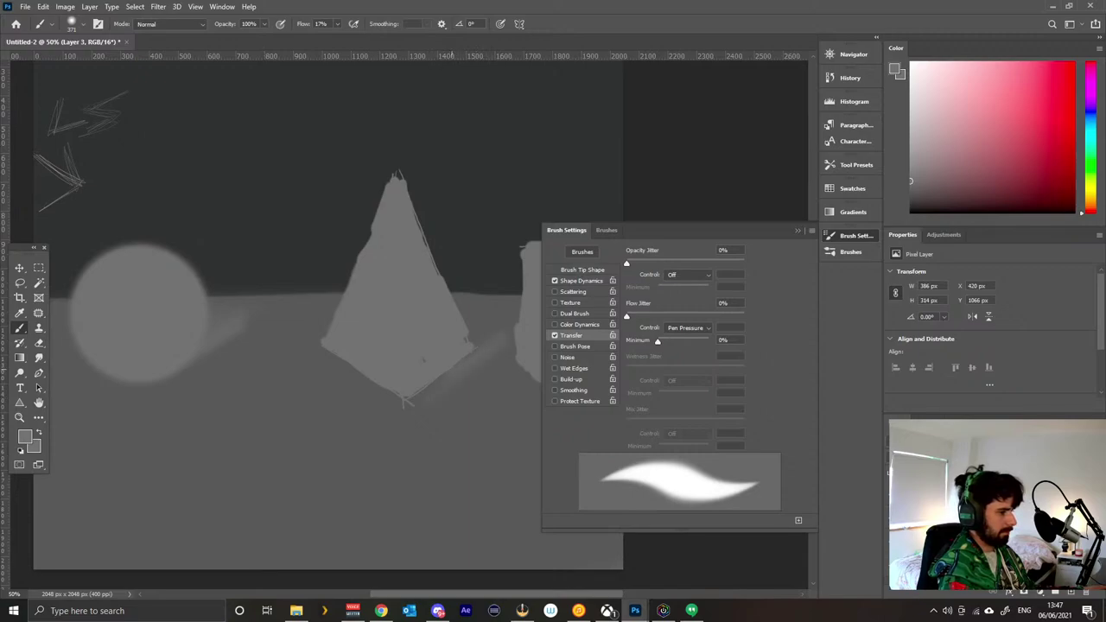
key("ctrl+z")
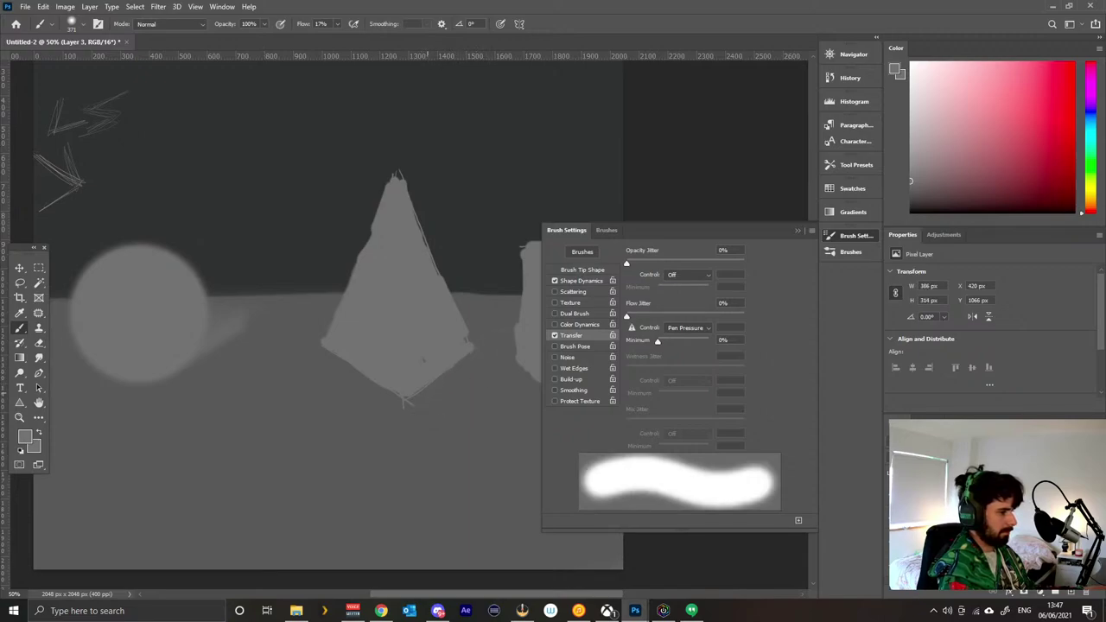
mouse_move(420, 396)
left_mouse_down()
mouse_move(493, 337)
mouse_move(466, 377)
left_mouse_up()
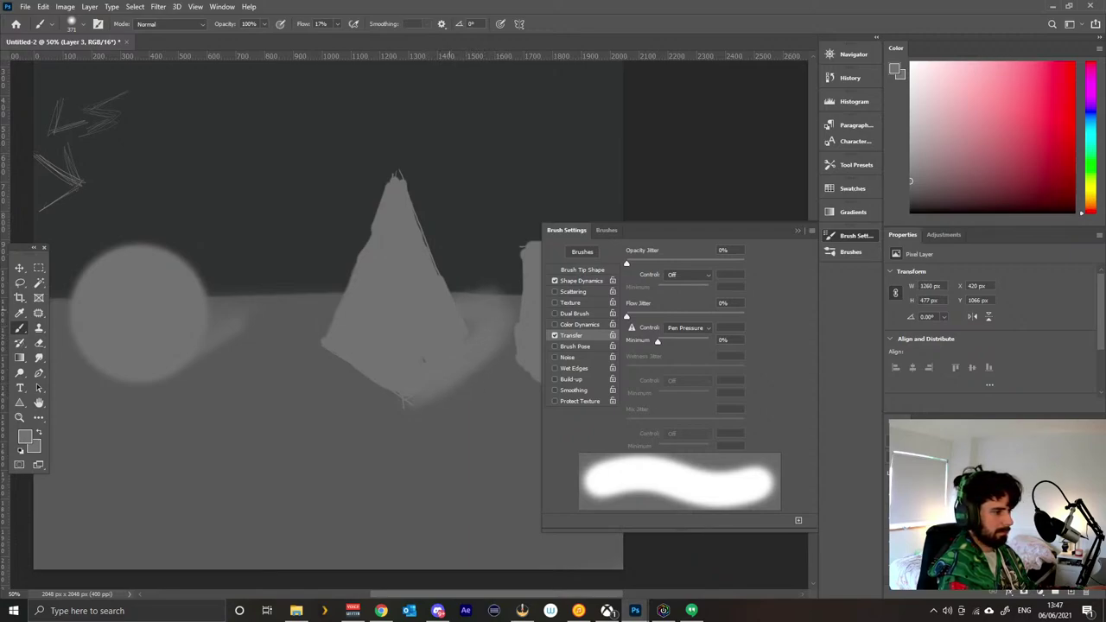
left_click_drag(471, 320, 486, 311)
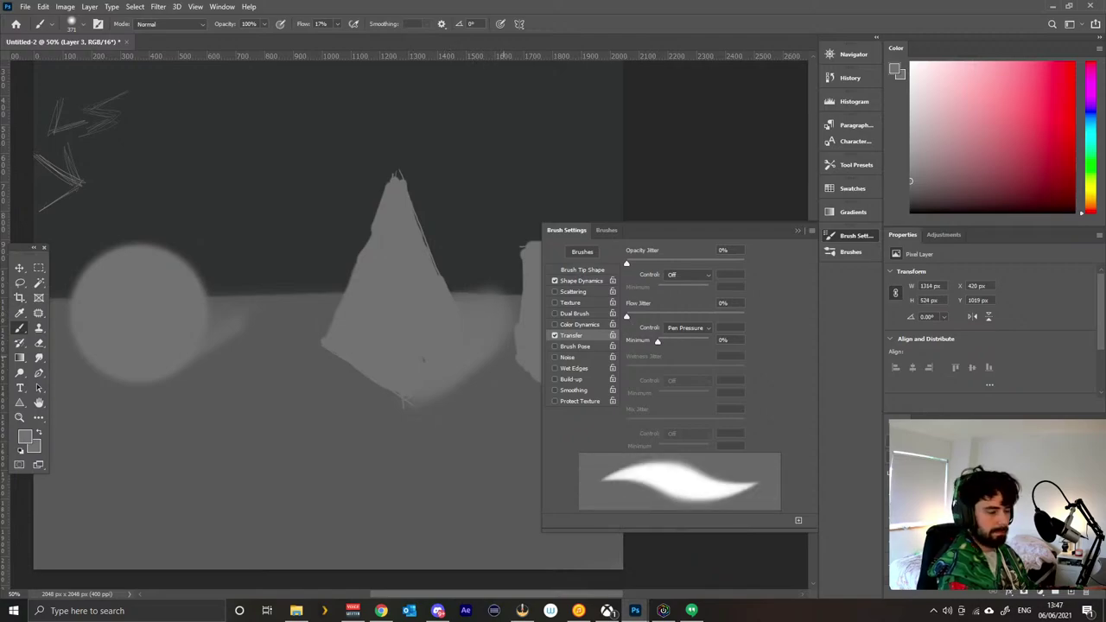
key("ctrl+z")
key("ctrl+z")
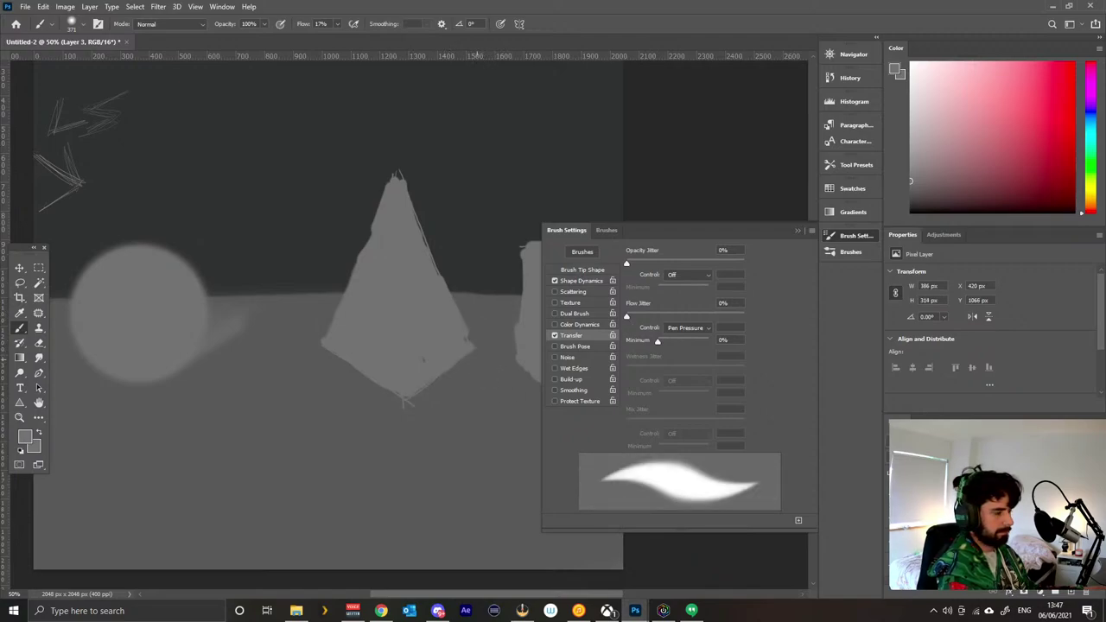
key("ctrl+z")
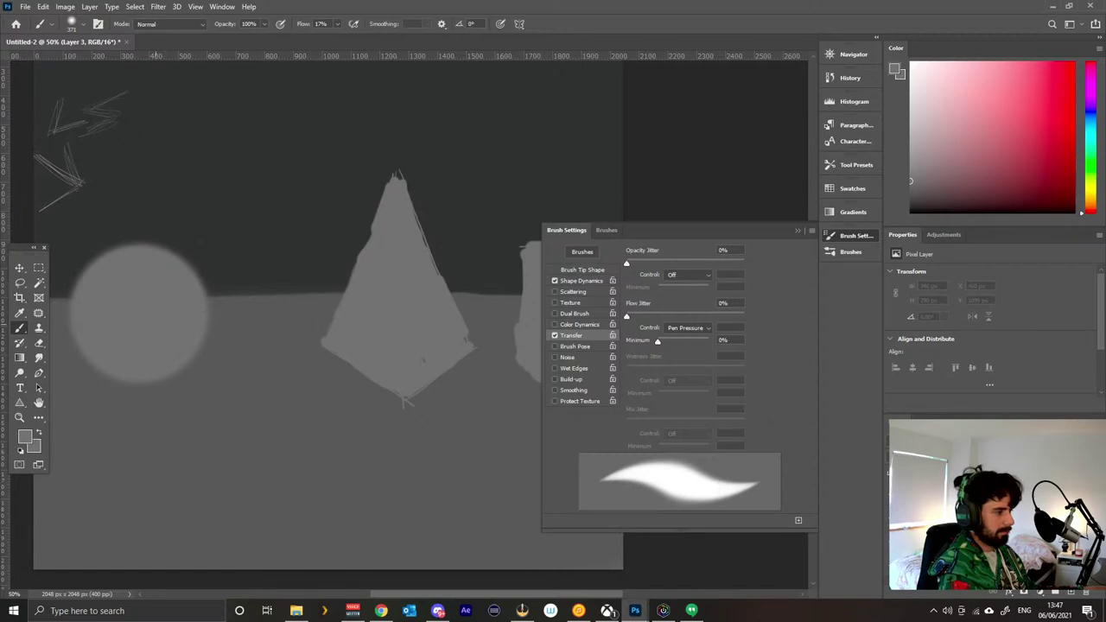
Paint the circle's soft cast shadow on the ground to its right with the 371 px brush, undoing stray strokes.
left_click_drag(229, 307, 206, 356)
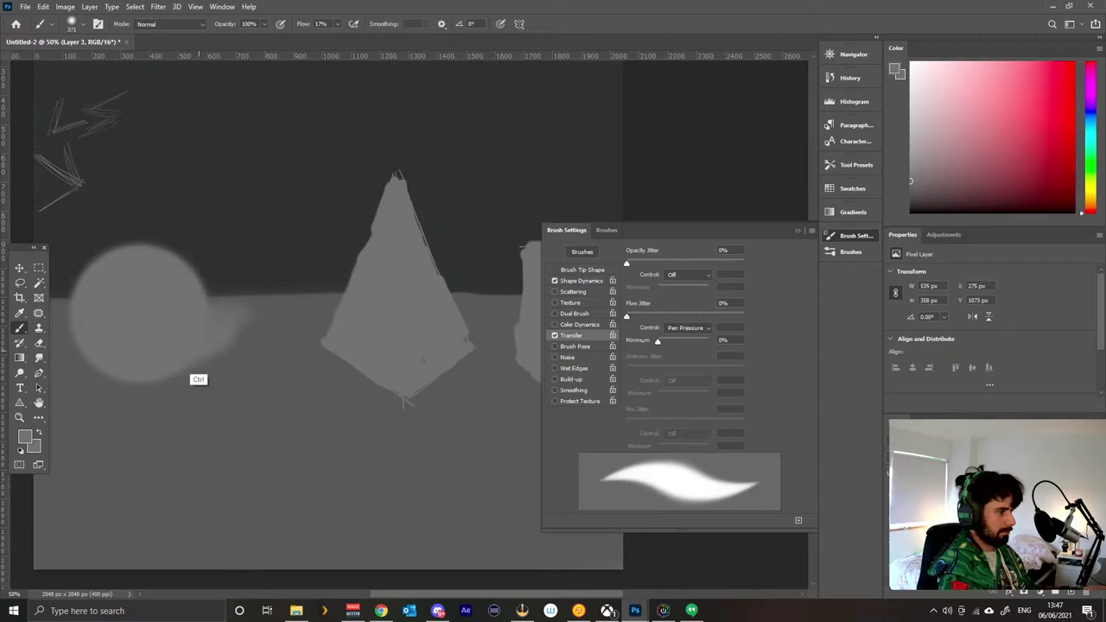
key("ctrl+z")
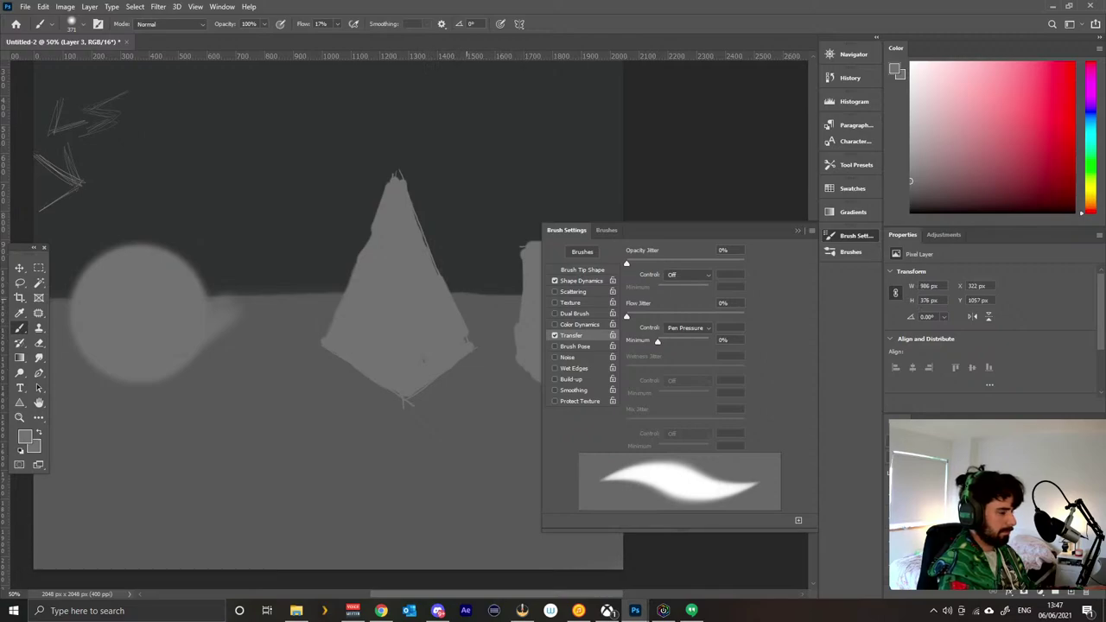
Try soft shadow strokes on the ground and along the horizon right of the pyramid, and undo them.
mouse_move(453, 321)
left_mouse_down()
mouse_move(488, 285)
mouse_move(455, 302)
mouse_move(447, 291)
mouse_move(506, 266)
mouse_move(473, 334)
left_mouse_up()
key("ctrl+z")
mouse_move(465, 290)
left_mouse_down()
mouse_move(496, 257)
mouse_move(473, 259)
mouse_move(478, 246)
mouse_move(493, 294)
mouse_move(476, 341)
mouse_move(469, 290)
mouse_move(485, 251)
mouse_move(470, 287)
mouse_move(482, 293)
left_mouse_up()
key("ctrl+z")
key("ctrl+z")
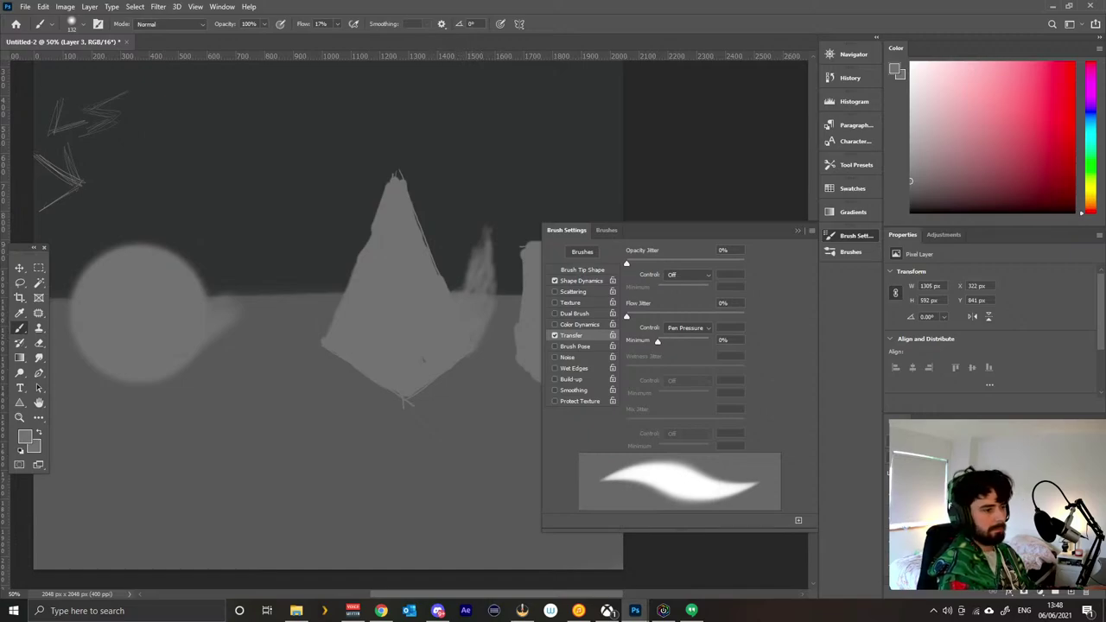
Resize the brush to 190 px, try extending the pyramid's shadow up the dark backdrop, and undo the strokes.
right_click(471, 361, "alt")
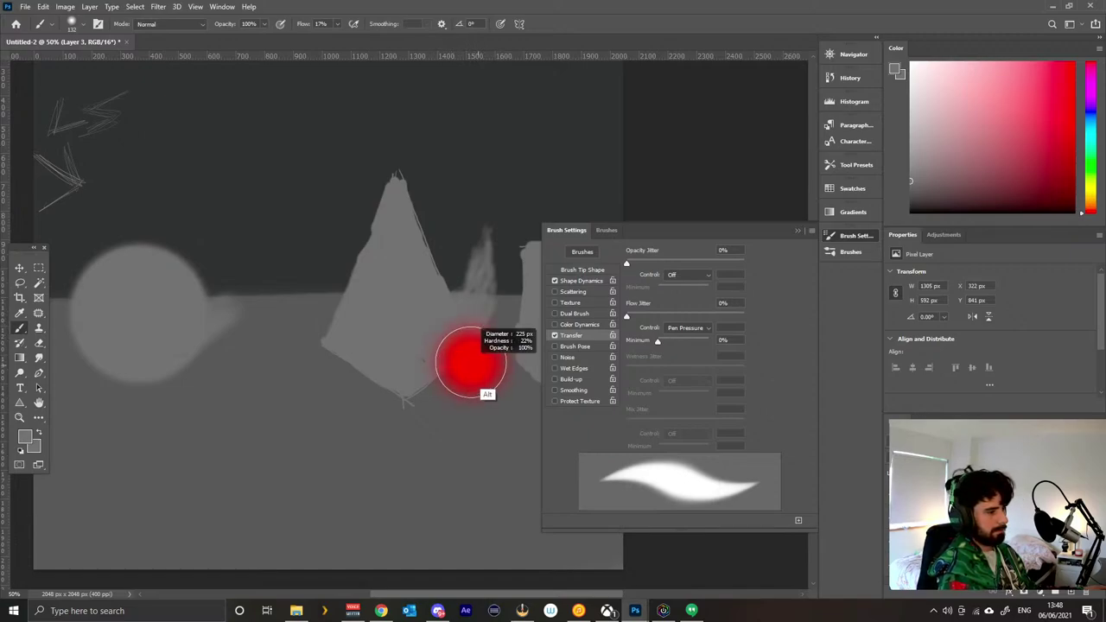
mouse_move(475, 364)
left_mouse_down()
mouse_move(441, 369)
mouse_move(480, 329)
left_mouse_up()
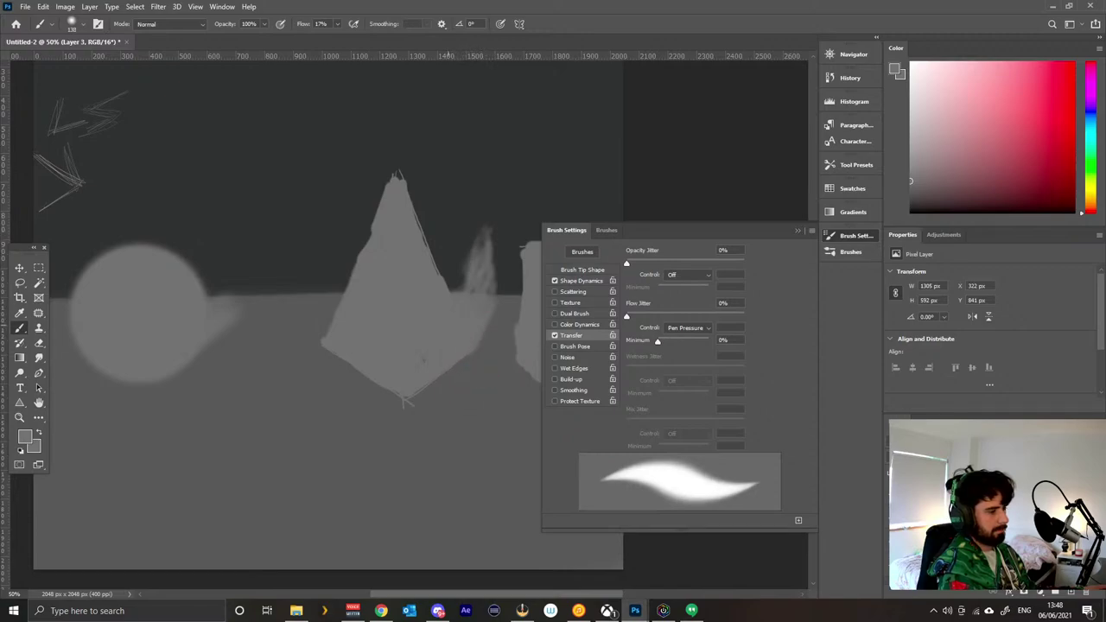
right_click(456, 335, "alt")
mouse_move(472, 317)
left_mouse_down()
mouse_move(476, 216)
mouse_move(471, 261)
left_mouse_up()
key("ctrl+z")
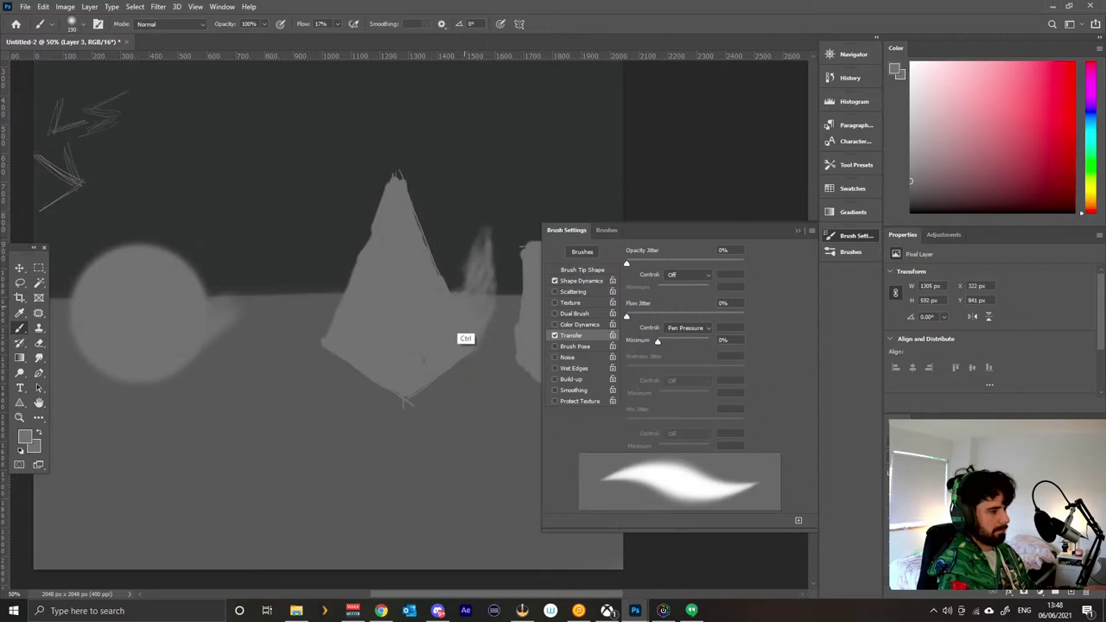
key("ctrl+z")
Enlarge the brush to 491 px, try softening the pyramid's shadow against the backdrop, and undo all of the pyramid's shadow strokes.
right_click(456, 330, "alt")
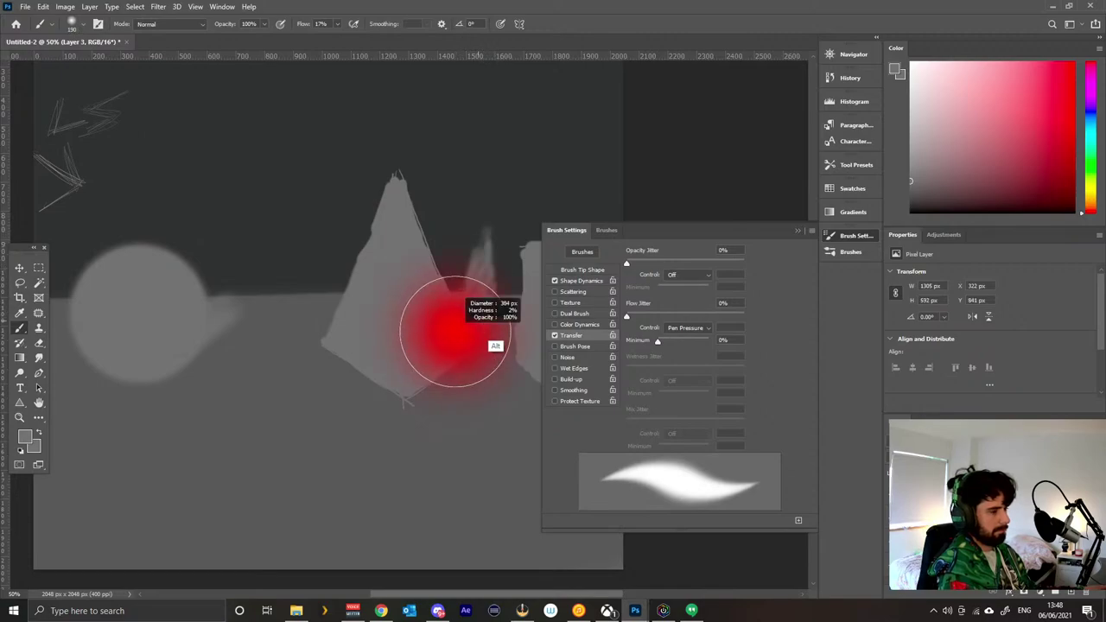
left_click_drag(482, 235, 465, 281)
left_click_drag(489, 235, 495, 284)
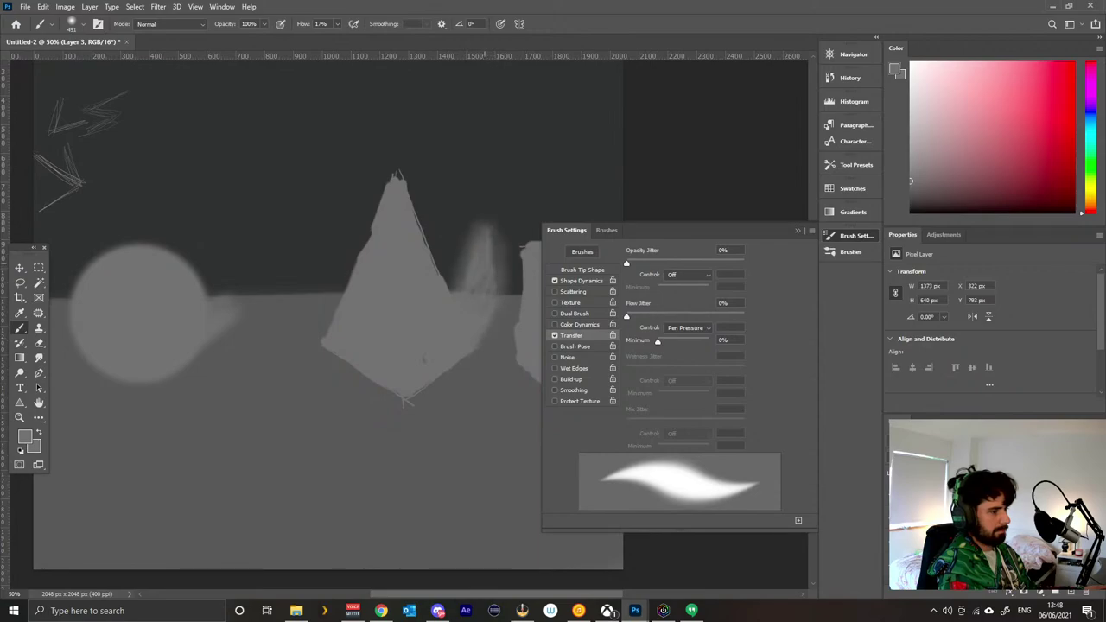
key("ctrl+z")
key("ctrl+z")
key("ctrl+z")
key("ctrl+z")
key("ctrl+z")
key("ctrl+z")
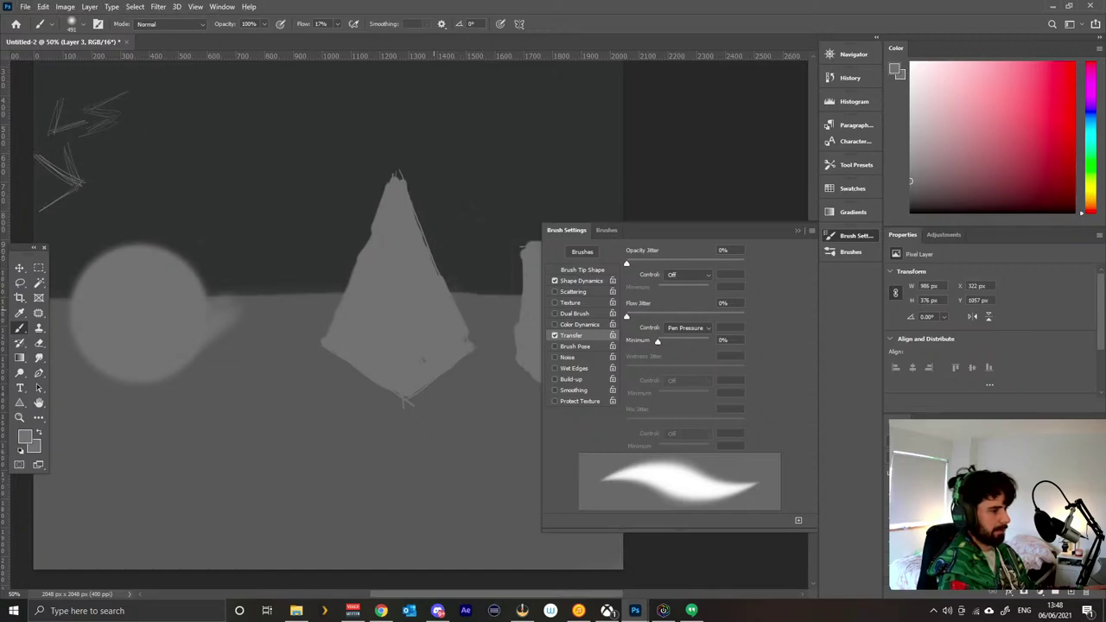
Paint the pyramid's soft cast shadow rising from the ground onto the backdrop to its right, and collapse the Brush Settings.
mouse_move(457, 290)
left_mouse_down()
mouse_move(496, 266)
mouse_move(501, 281)
mouse_move(486, 311)
mouse_move(475, 285)
mouse_move(489, 214)
mouse_move(498, 260)
mouse_move(495, 243)
left_mouse_up()
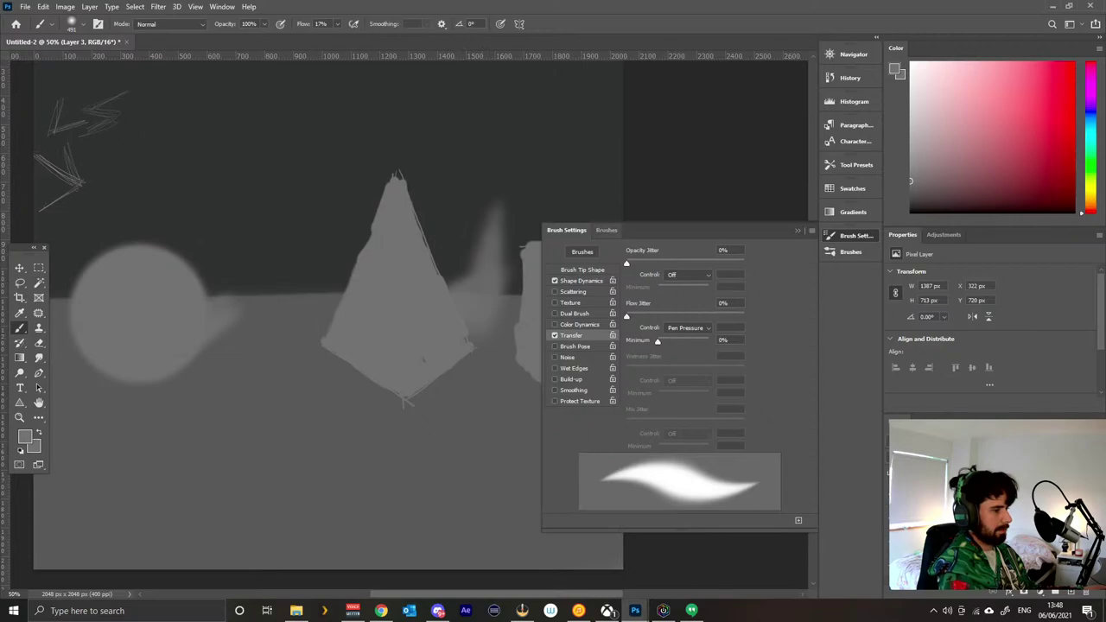
left_click_drag(567, 231, 607, 231)
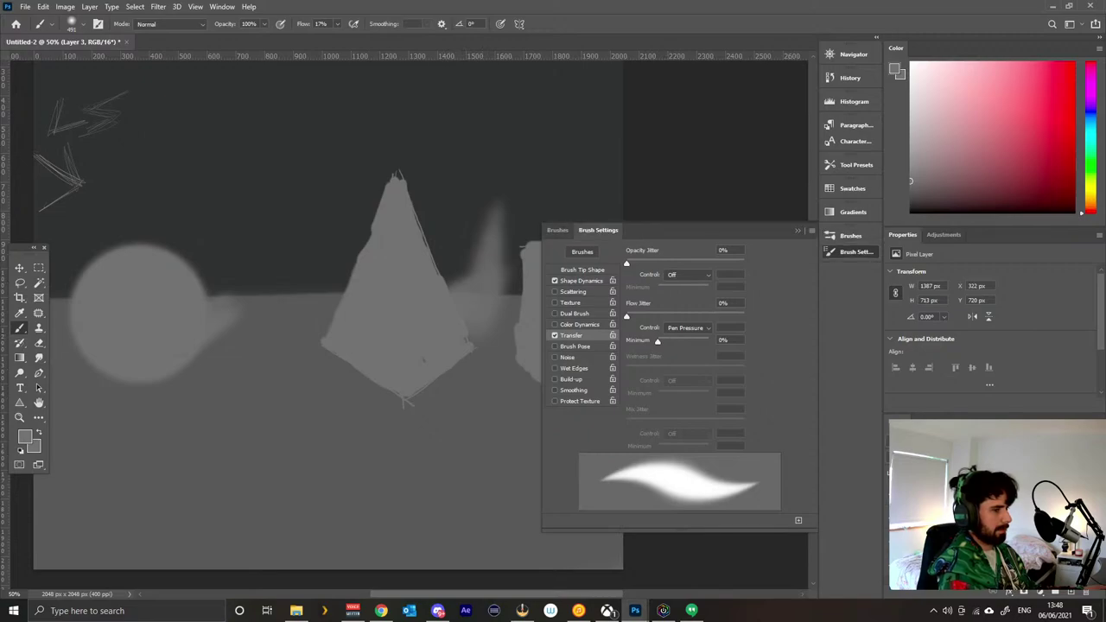
left_click(797, 231)
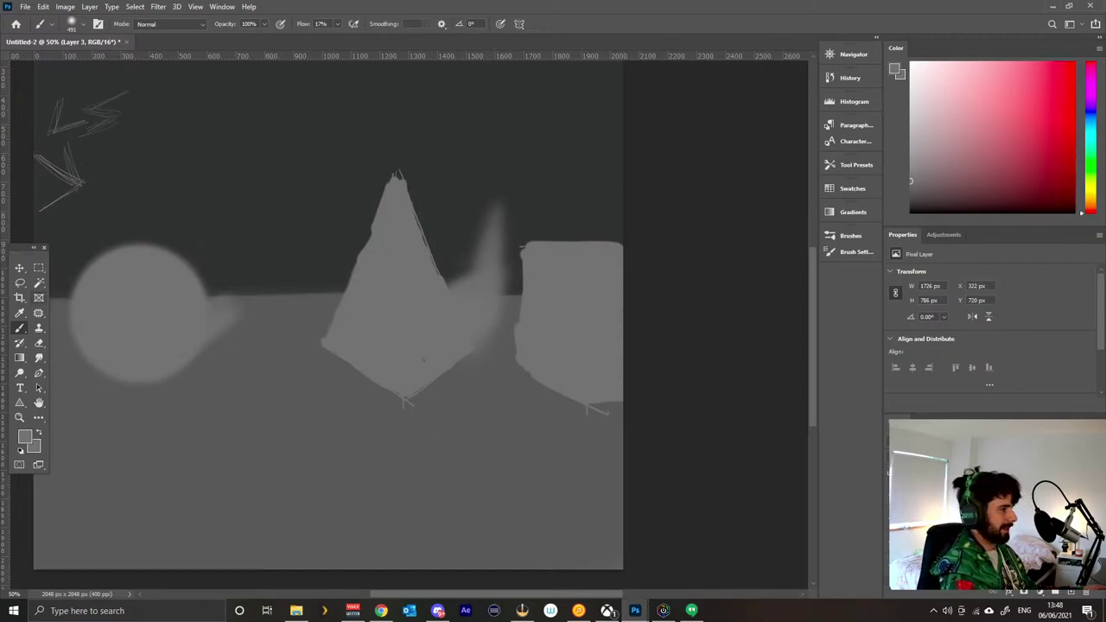
Try extending the square canvas rightward to 3278 x 3278 px with Crop, and undo it.
key("c")
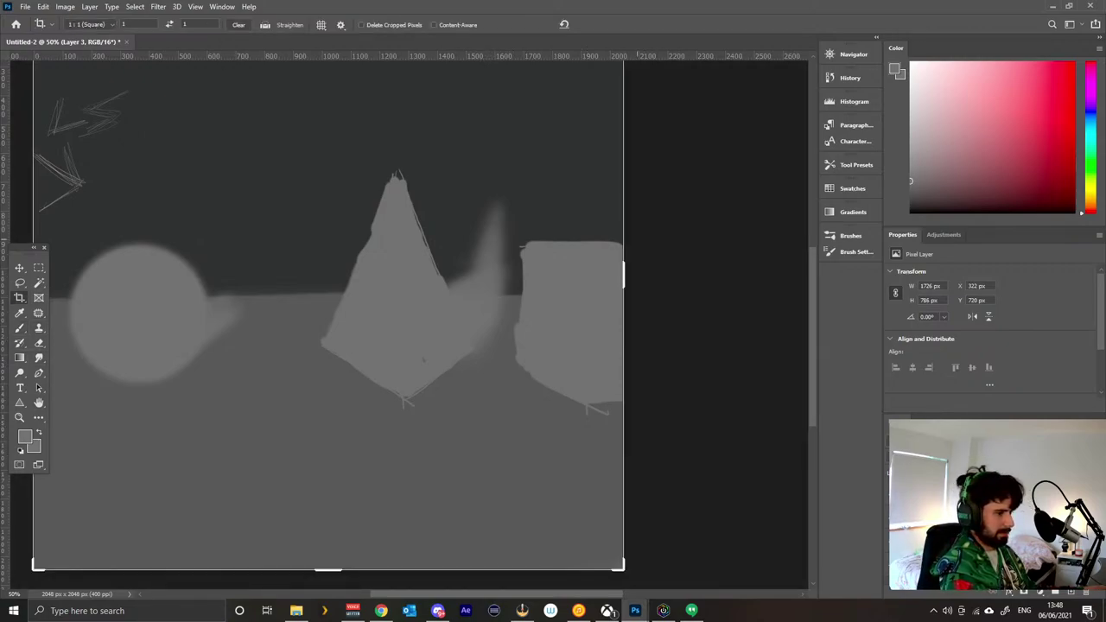
left_click_drag(624, 275, 800, 275)
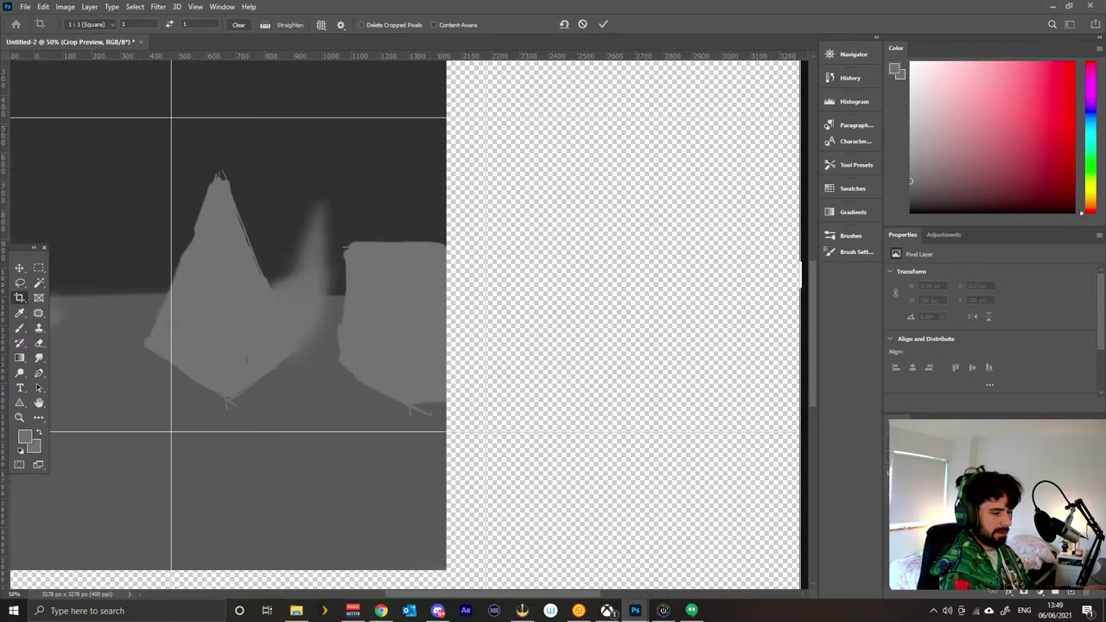
key("Return")
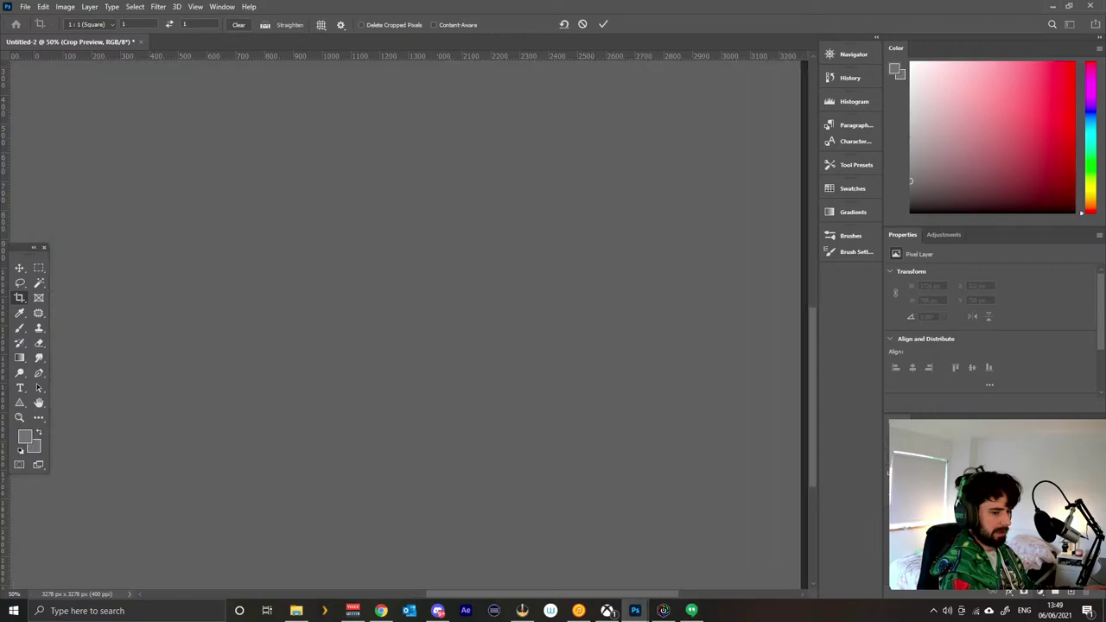
key("ctrl+z")
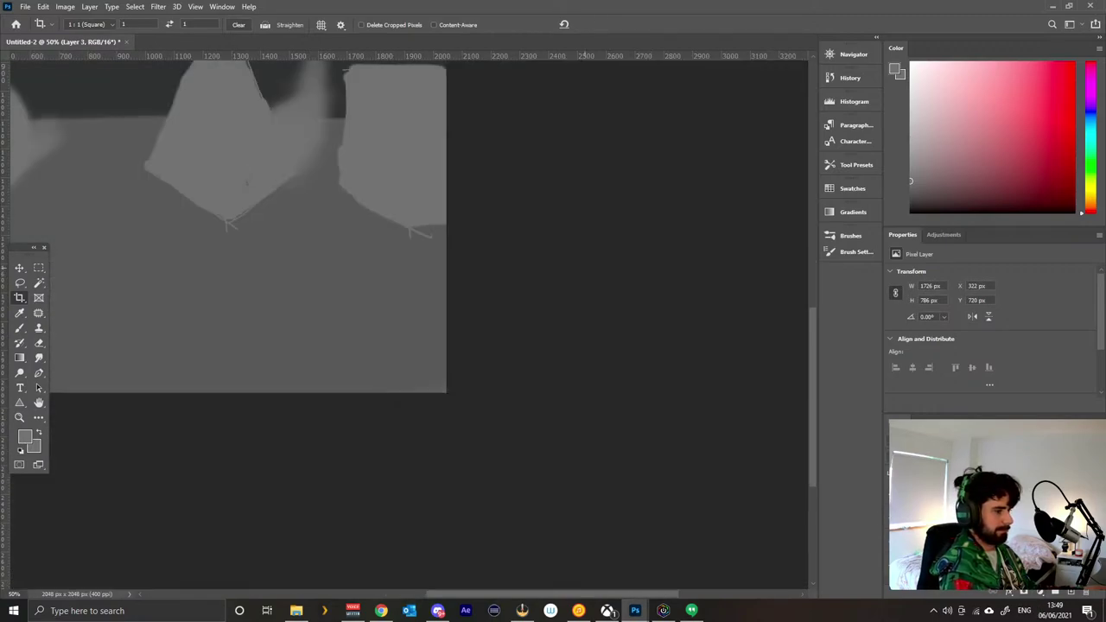
left_click_drag(161, 306, 551, 399)
key("ctrl+z")
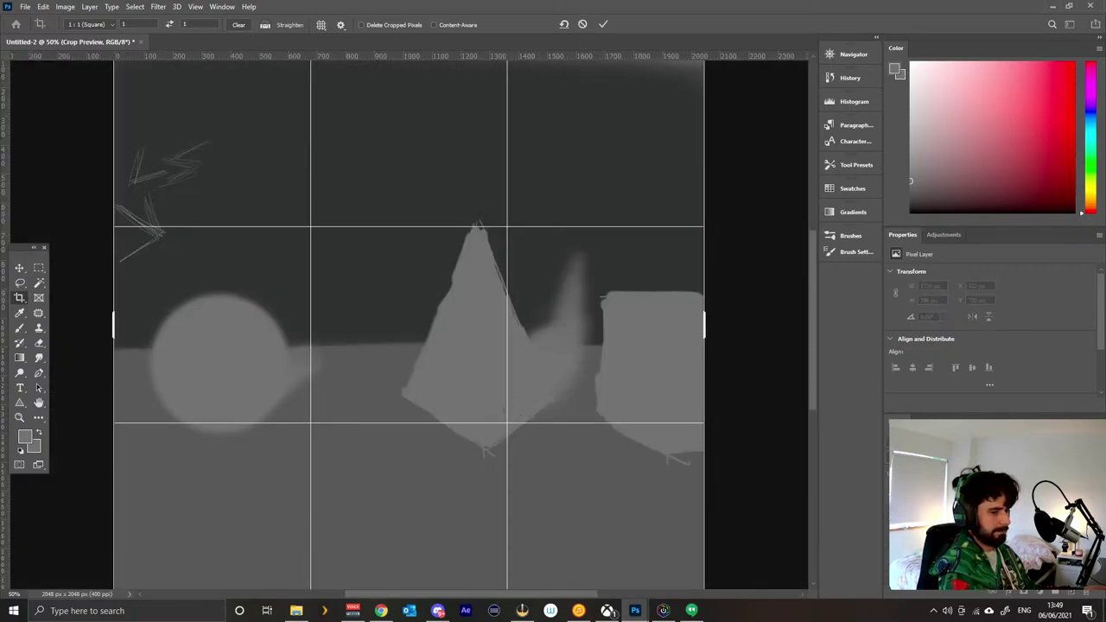
key("ctrl+z")
Extend the canvas past the box to 2765 x 2764 px with the Crop tool.
left_click_drag(705, 324, 446, 324)
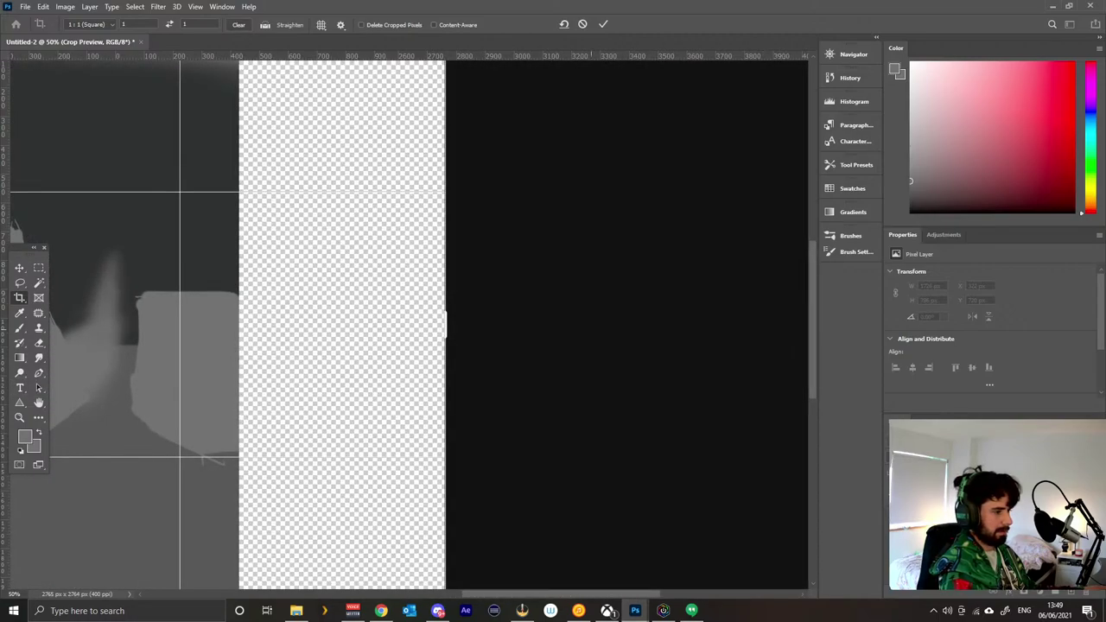
key("Return")
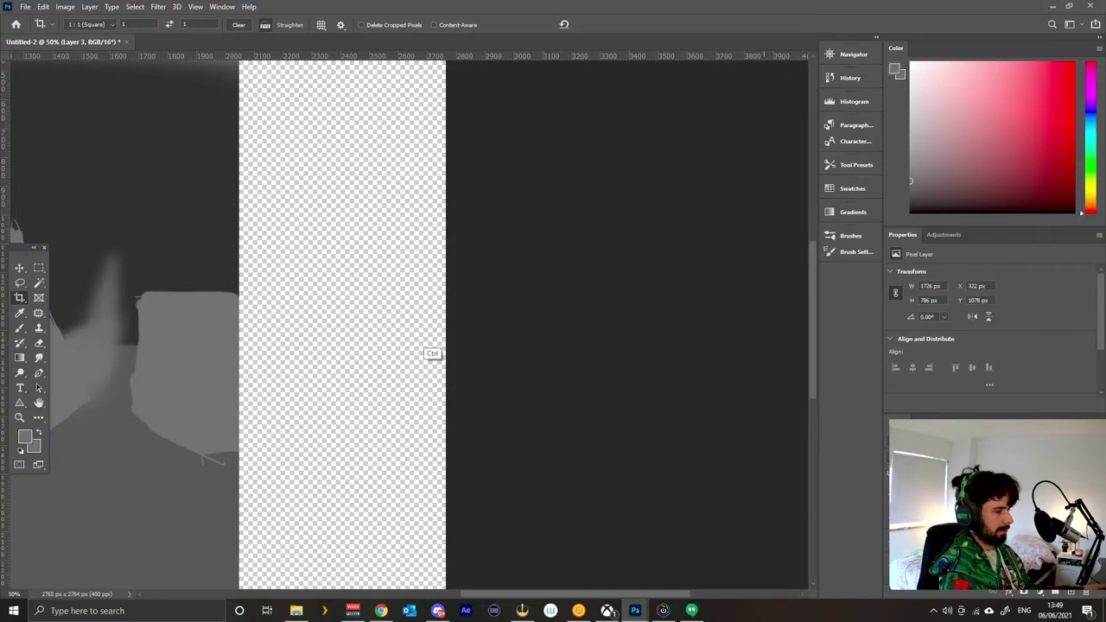
left_click_drag(413, 321, 353, 350)
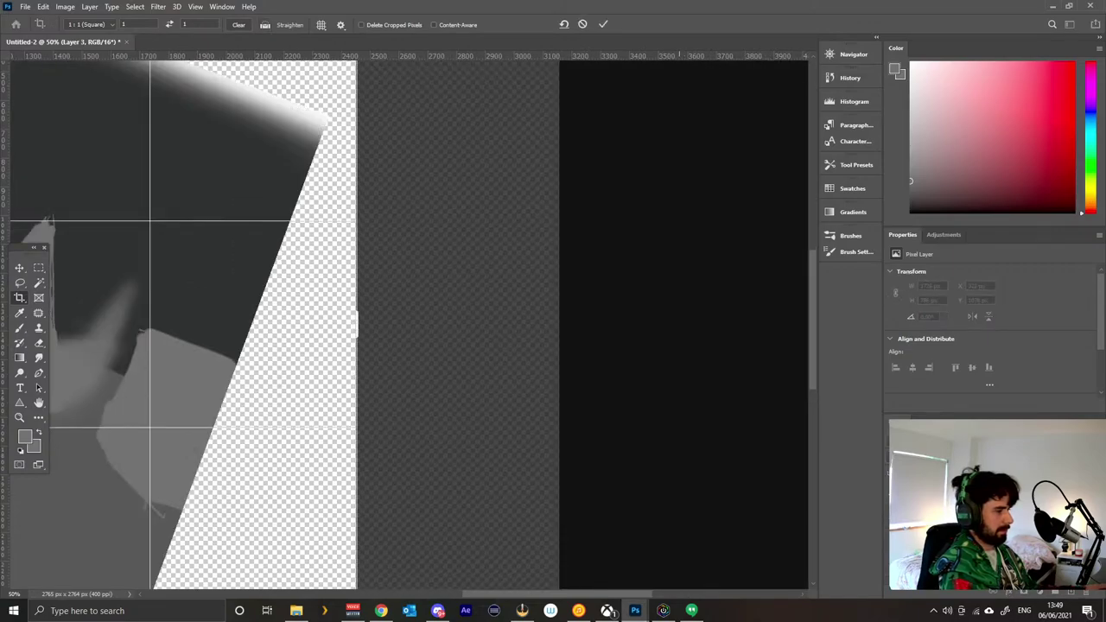
key("ctrl+z")
key("Return")
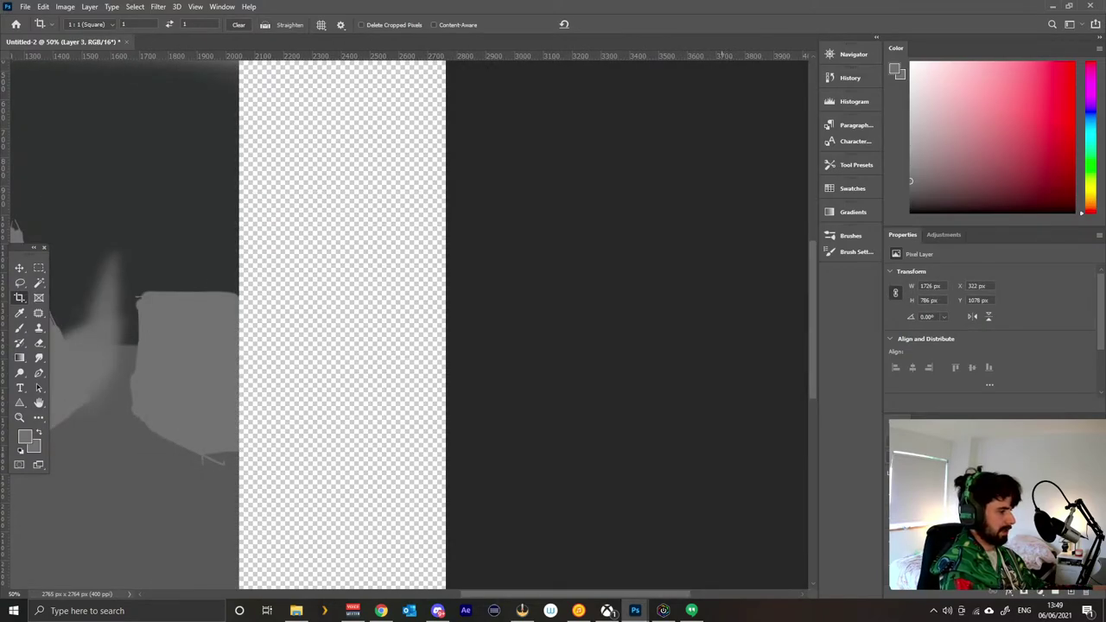
Sample the sky's dark grey and brush it over the empty canvas above the sky, undoing the last stroke.
left_click_drag(148, 312, 599, 294)
key("ctrl+0")
scroll(544, 315, "down", 3)
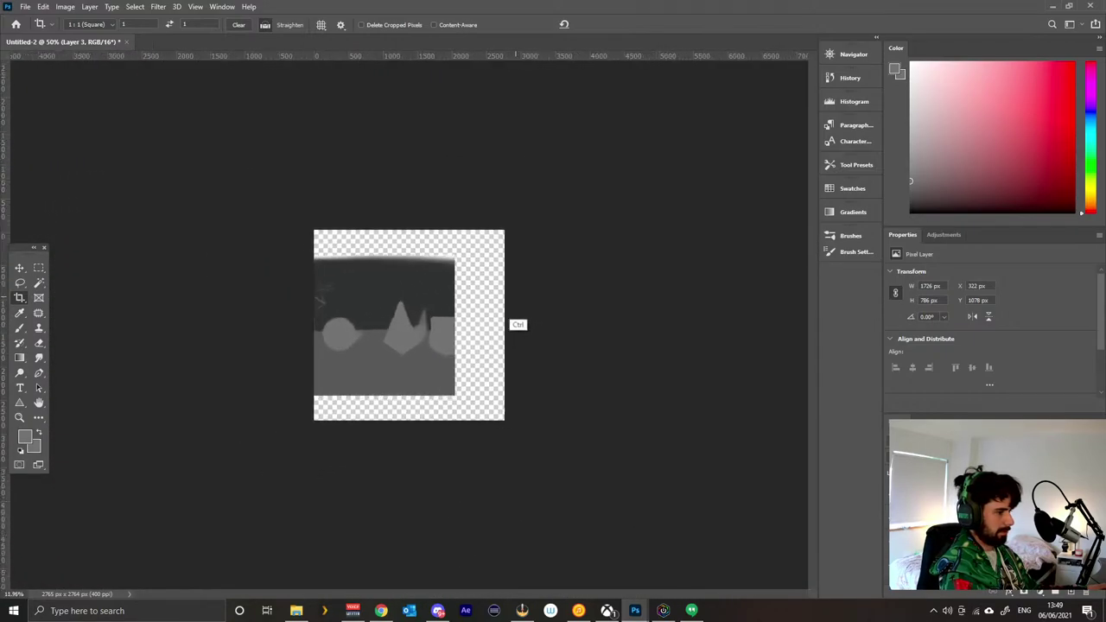
scroll(541, 319, "up", 2)
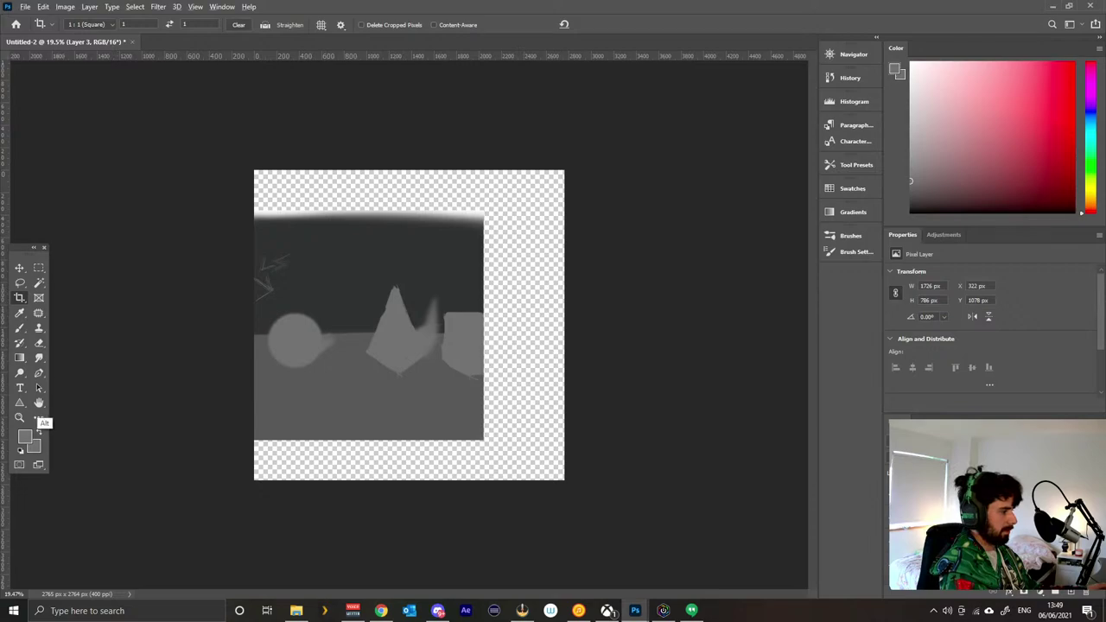
key("b")
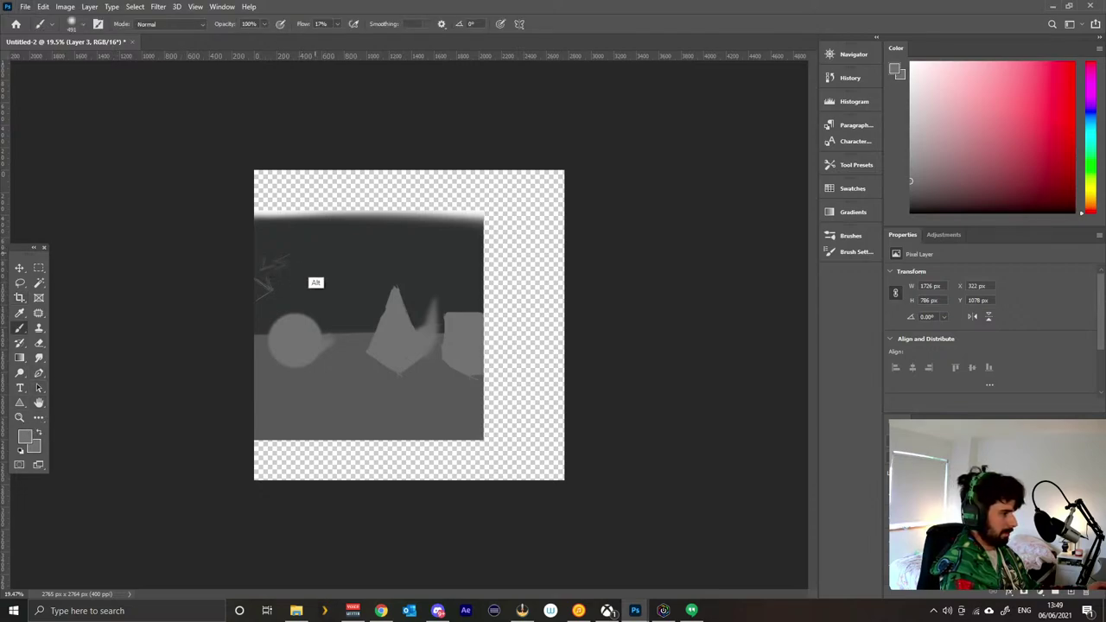
left_click(307, 284, "alt")
mouse_move(256, 211)
left_mouse_down()
mouse_move(352, 203)
mouse_move(260, 195)
mouse_move(406, 187)
mouse_move(259, 182)
mouse_move(358, 168)
mouse_move(263, 179)
mouse_move(320, 157)
left_mouse_up()
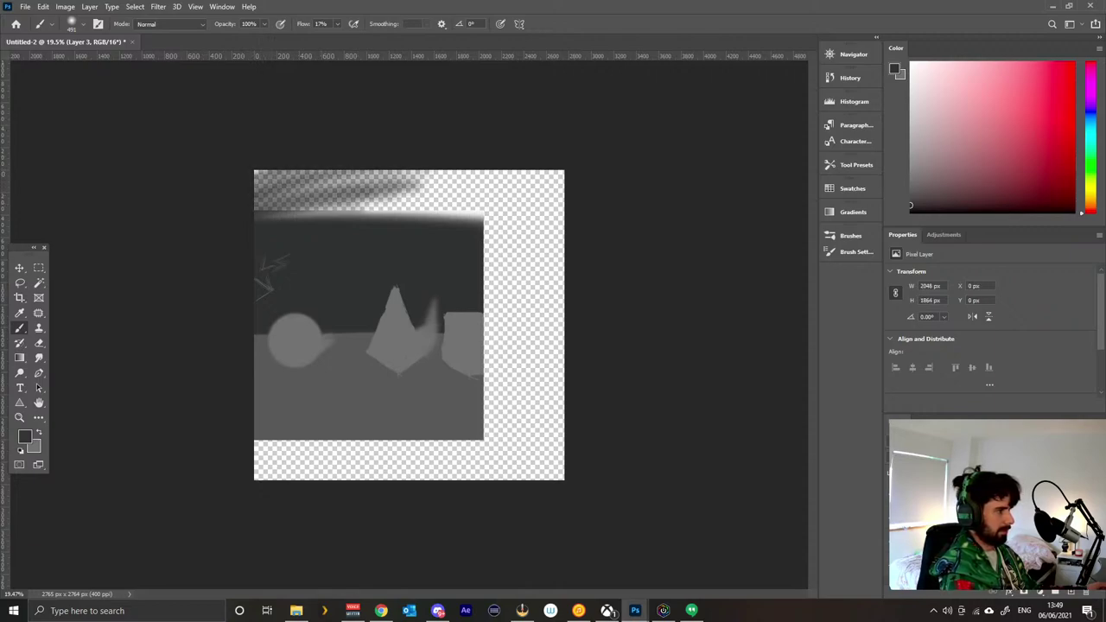
mouse_move(231, 208)
left_mouse_down()
mouse_move(268, 184)
mouse_move(259, 173)
mouse_move(274, 195)
mouse_move(254, 219)
mouse_move(423, 183)
mouse_move(345, 177)
left_mouse_up()
key("ctrl+z")
Set the brush flow to 100% and size to 909 px, and fill the empty canvas above the horizon with sky grey.
right_click(320, 192, "ctrl")
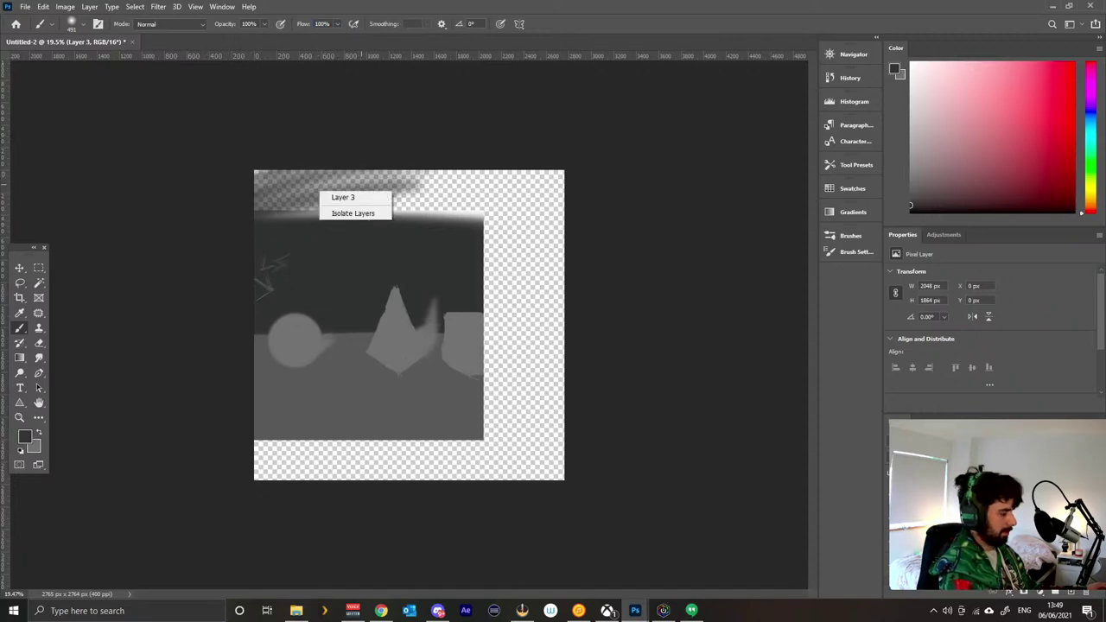
key("alt")
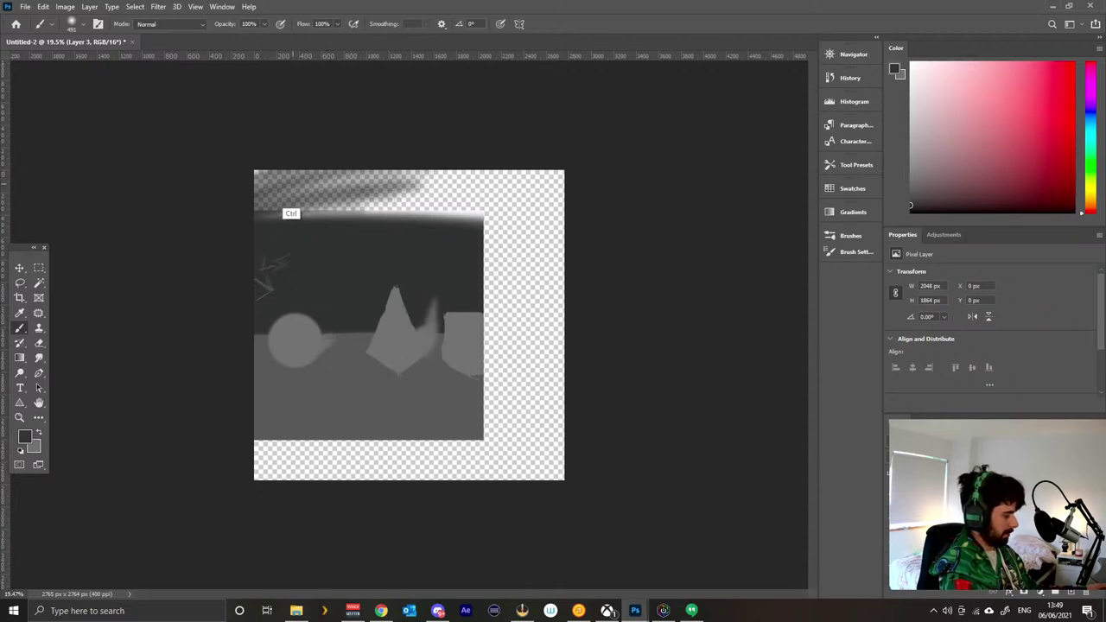
mouse_move(299, 206)
left_mouse_down()
mouse_move(282, 200)
mouse_move(302, 217)
mouse_move(279, 128)
mouse_move(323, 260)
mouse_move(315, 320)
left_mouse_up()
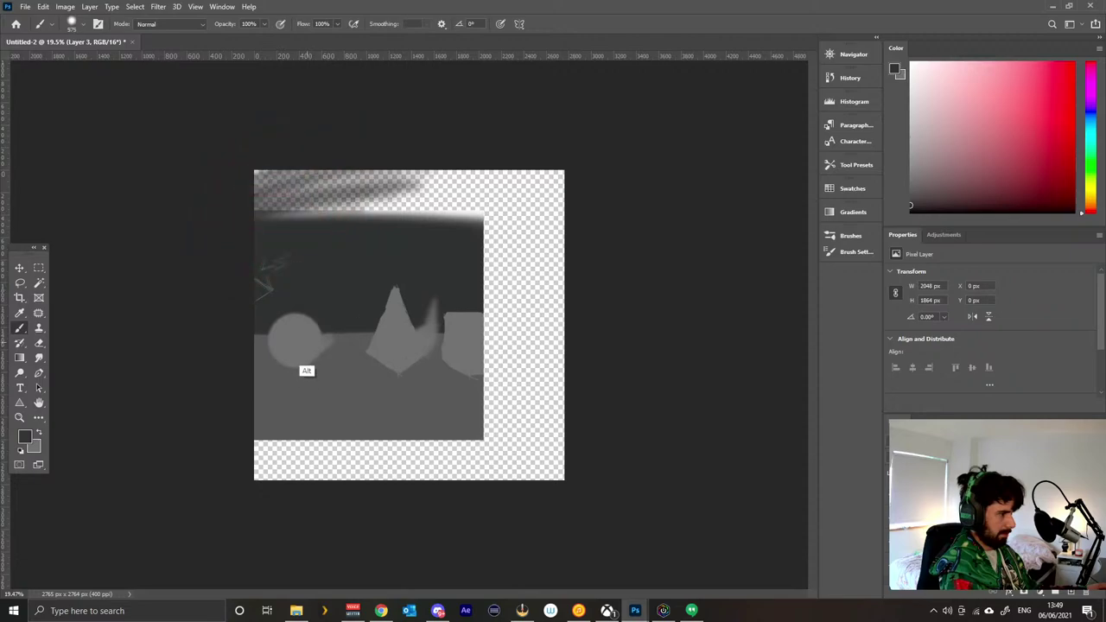
mouse_move(266, 188)
left_mouse_down()
mouse_move(286, 192)
mouse_move(298, 171)
mouse_move(536, 192)
mouse_move(431, 220)
mouse_move(523, 221)
mouse_move(553, 259)
mouse_move(519, 273)
mouse_move(544, 285)
mouse_move(510, 294)
mouse_move(536, 306)
mouse_move(529, 296)
mouse_move(497, 297)
mouse_move(540, 297)
mouse_move(506, 299)
mouse_move(529, 315)
left_mouse_up()
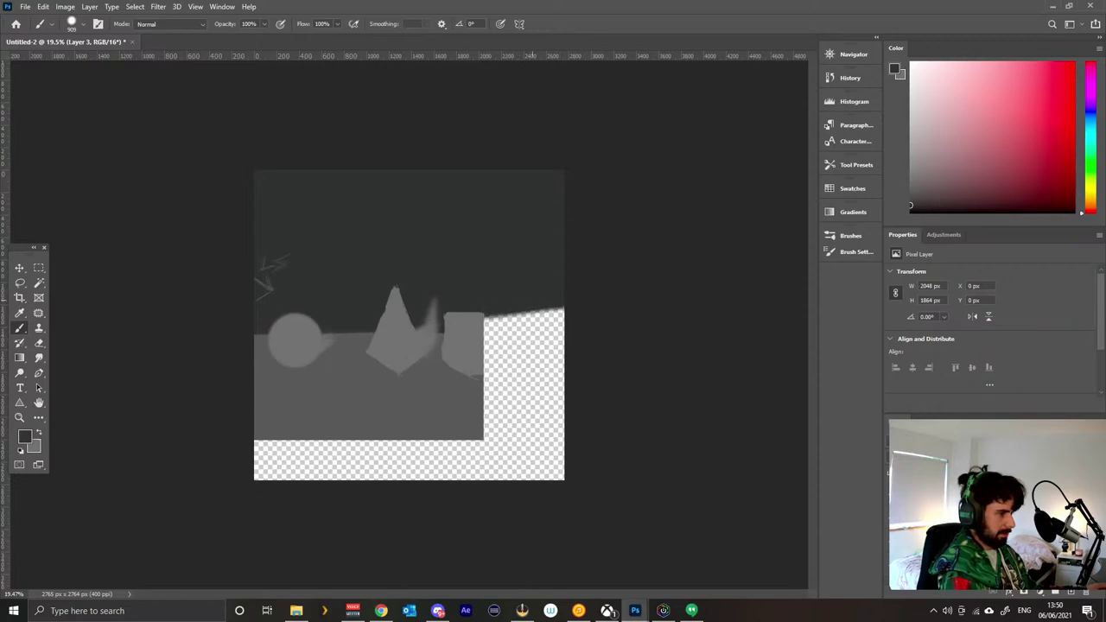
Brush the ground's grey over the empty canvas below the scene and below the box's missing side.
mouse_move(457, 444)
left_mouse_down()
mouse_move(553, 436)
mouse_move(267, 453)
mouse_move(553, 439)
mouse_move(510, 424)
mouse_move(528, 413)
mouse_move(510, 403)
mouse_move(553, 391)
mouse_move(501, 385)
mouse_move(553, 377)
mouse_move(493, 375)
mouse_move(553, 368)
left_mouse_up()
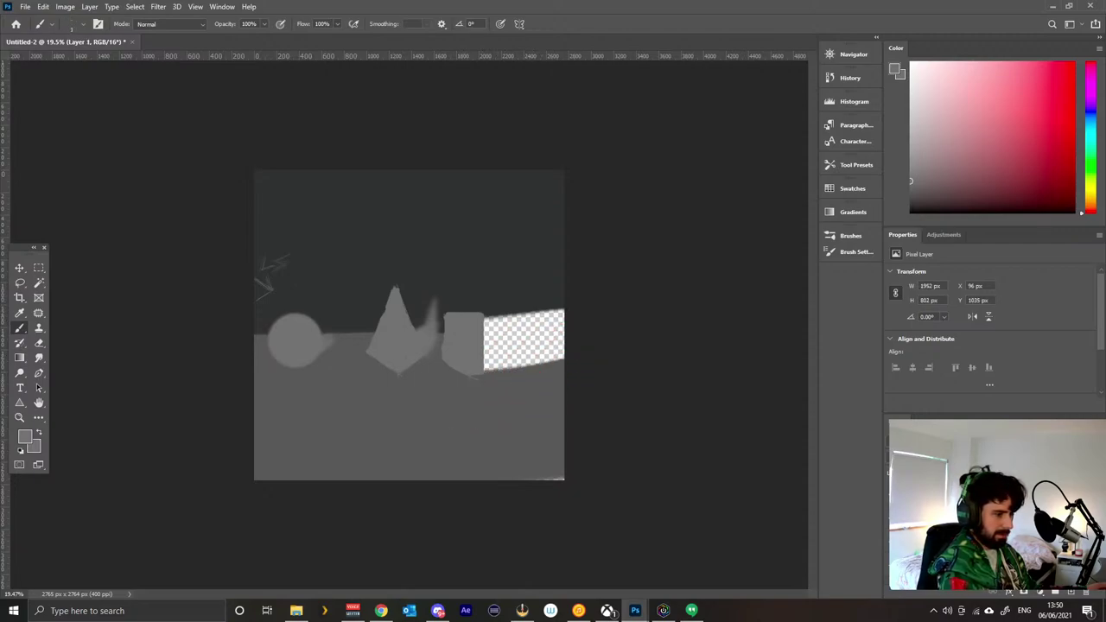
Paint a slanted top onto the box on Layer 1 in its own grey, extending it past the old canvas edge.
left_click_drag(445, 342, 547, 324)
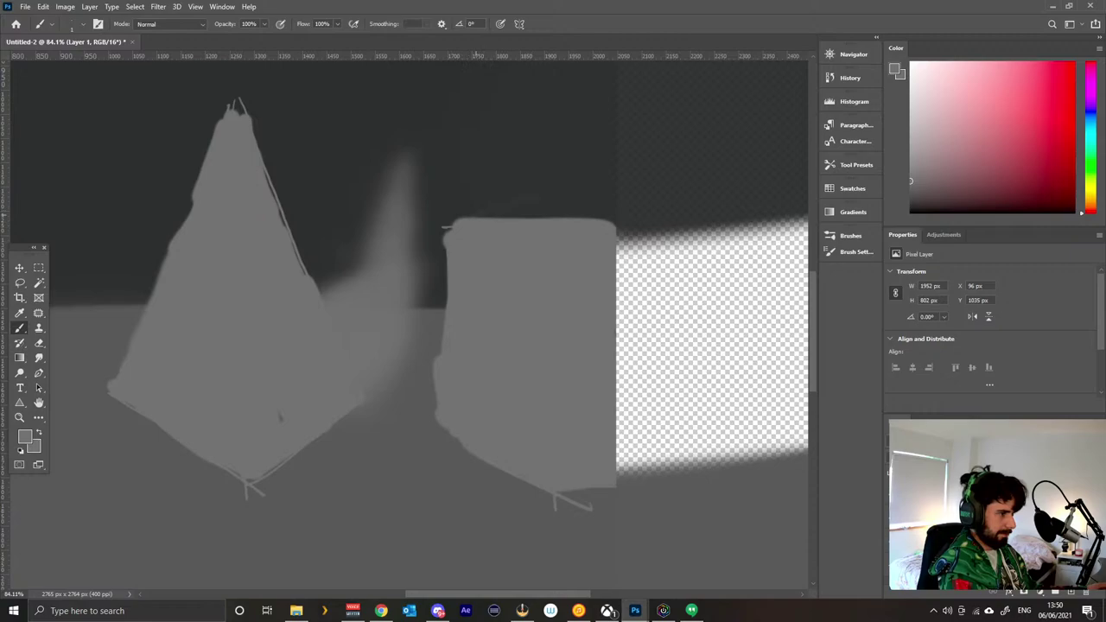
mouse_move(508, 260)
left_mouse_down()
mouse_move(541, 267)
mouse_move(522, 265)
left_mouse_up()
left_click_drag(466, 218, 572, 188)
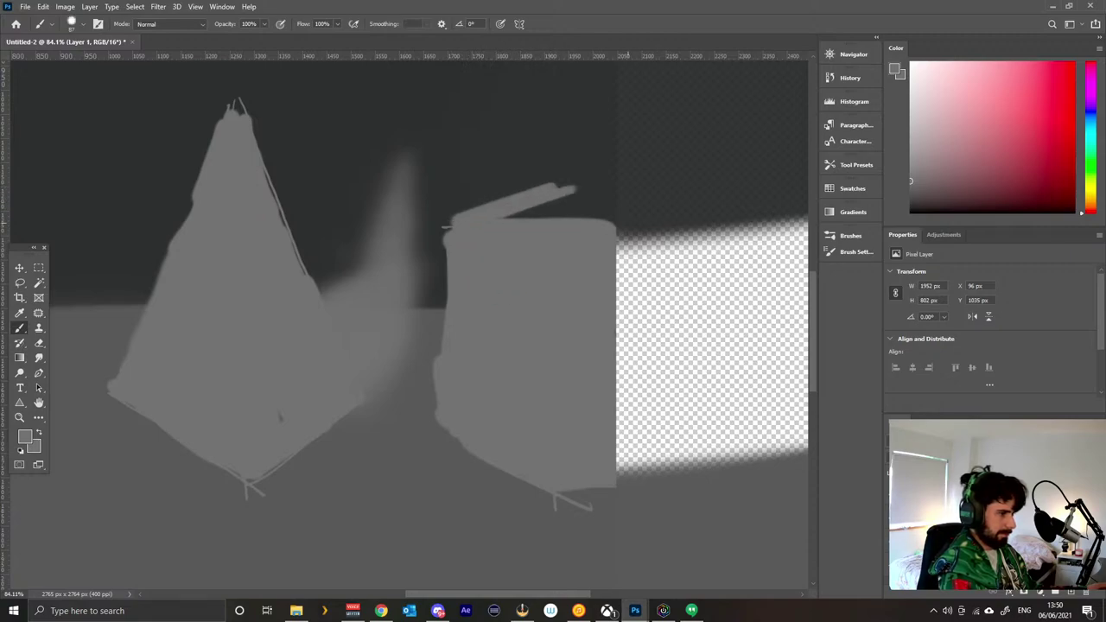
left_click_drag(609, 220, 681, 193)
mouse_move(681, 194)
left_mouse_down()
mouse_move(605, 214)
mouse_move(672, 192)
left_mouse_up()
left_click_drag(672, 192, 571, 186)
mouse_move(570, 187)
left_mouse_down()
mouse_move(671, 168)
mouse_move(562, 185)
left_mouse_up()
mouse_move(562, 185)
left_mouse_down()
mouse_move(711, 172)
mouse_move(520, 217)
left_mouse_up()
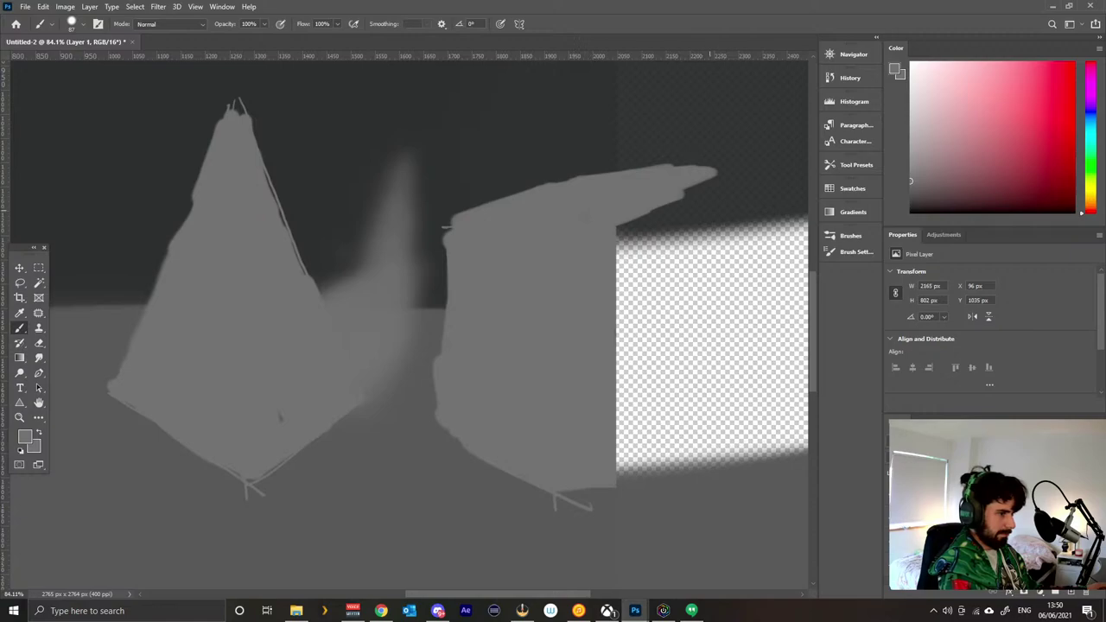
Outline the box's far vertical and lower edges in the same grey and fill in its missing side.
mouse_move(715, 175)
left_mouse_down()
mouse_move(717, 424)
mouse_move(622, 462)
left_mouse_up()
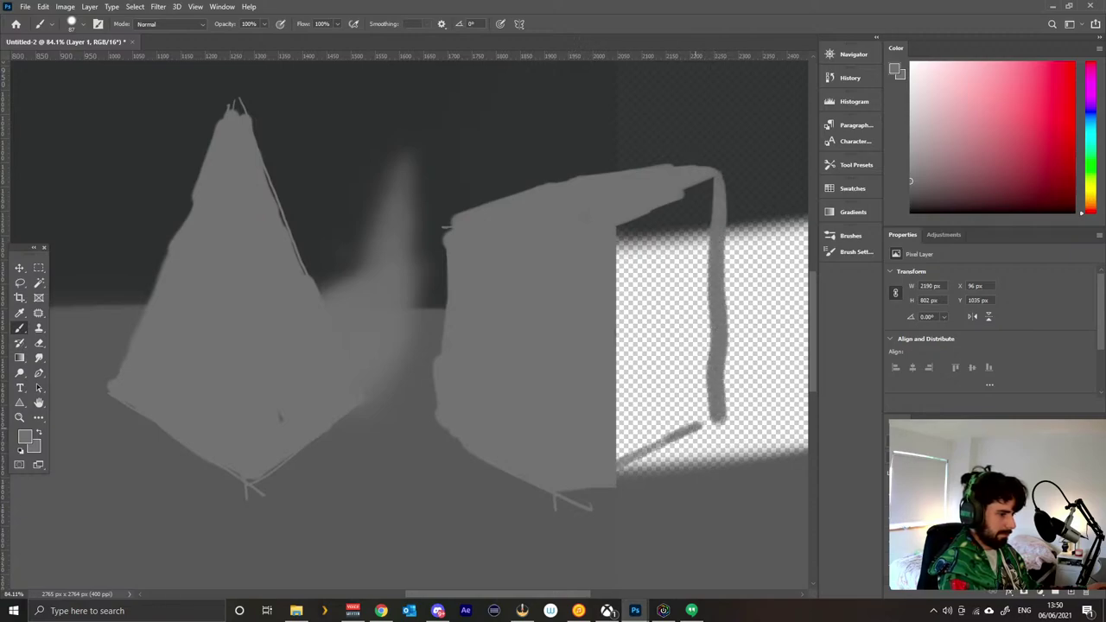
mouse_move(696, 428)
left_mouse_down()
mouse_move(714, 420)
mouse_move(624, 450)
mouse_move(692, 437)
mouse_move(595, 485)
left_mouse_up()
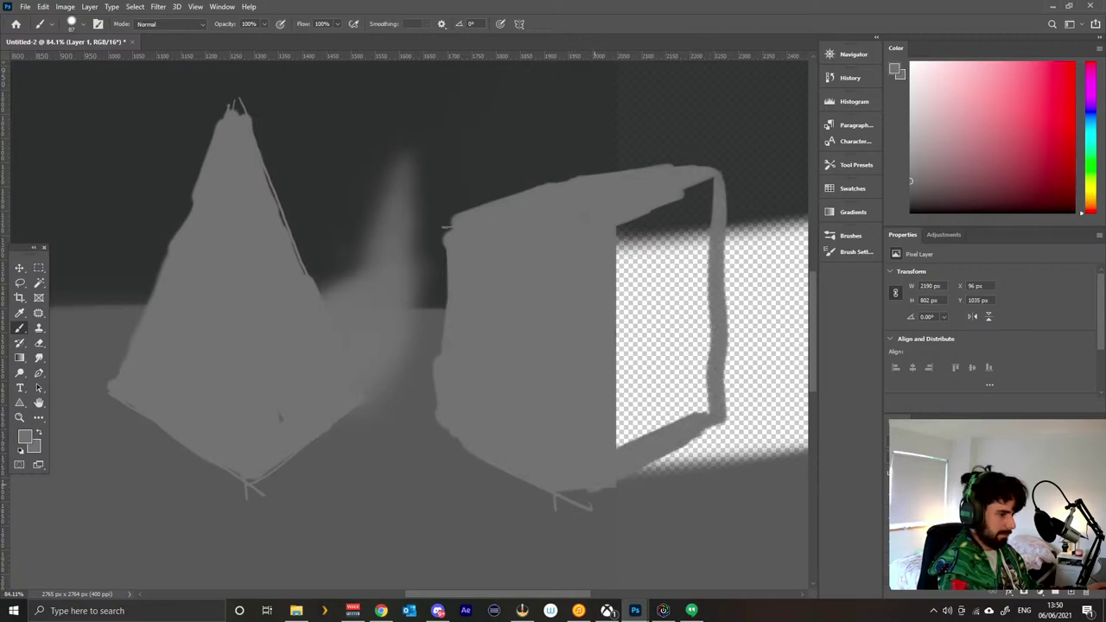
mouse_move(683, 445)
left_mouse_down()
mouse_move(705, 407)
mouse_move(622, 393)
mouse_move(704, 380)
mouse_move(704, 363)
mouse_move(622, 381)
mouse_move(700, 346)
mouse_move(622, 333)
mouse_move(618, 261)
left_mouse_up()
left_click_drag(623, 339, 685, 322)
left_click_drag(646, 327, 624, 381)
mouse_move(620, 282)
left_mouse_down()
mouse_move(627, 349)
mouse_move(623, 322)
mouse_move(613, 338)
mouse_move(658, 343)
mouse_move(669, 199)
mouse_move(628, 234)
mouse_move(647, 237)
mouse_move(675, 214)
mouse_move(670, 312)
mouse_move(689, 339)
mouse_move(691, 322)
mouse_move(669, 391)
mouse_move(626, 369)
mouse_move(687, 297)
mouse_move(700, 173)
mouse_move(655, 143)
mouse_move(695, 279)
mouse_move(687, 330)
left_mouse_up()
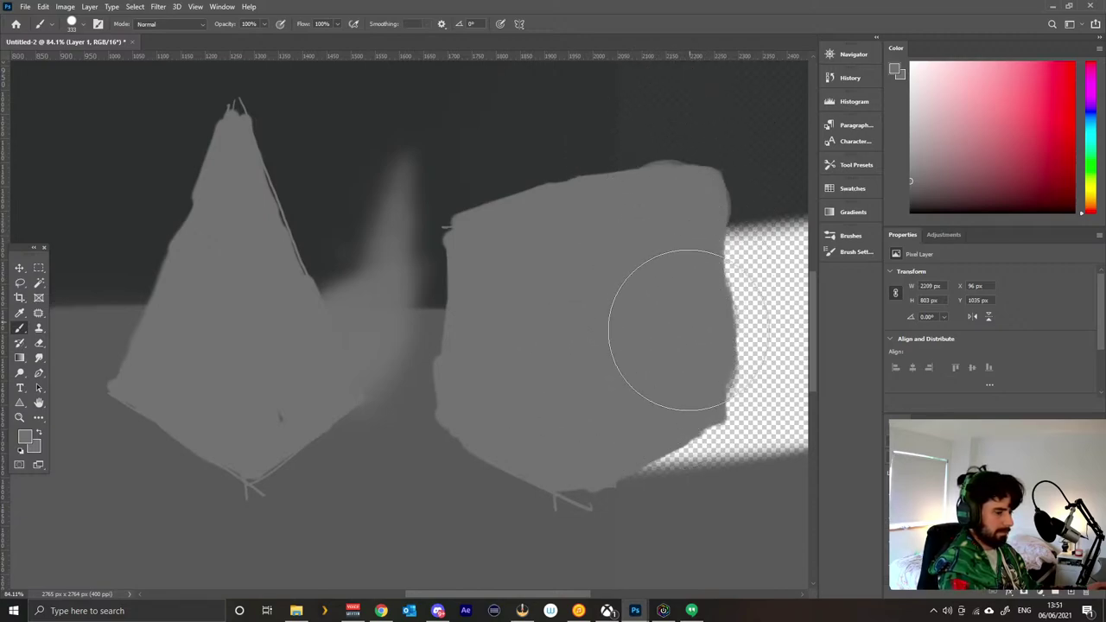
Fill the remaining transparent gap beside the box, using sampled ground grey below the horizon and sampled sky grey above it.
left_click(717, 528, "alt")
mouse_move(714, 462)
left_mouse_down()
mouse_move(663, 460)
mouse_move(681, 465)
mouse_move(669, 487)
mouse_move(630, 508)
mouse_move(618, 499)
mouse_move(654, 477)
mouse_move(789, 291)
mouse_move(648, 314)
left_mouse_up()
key("ctrl+z")
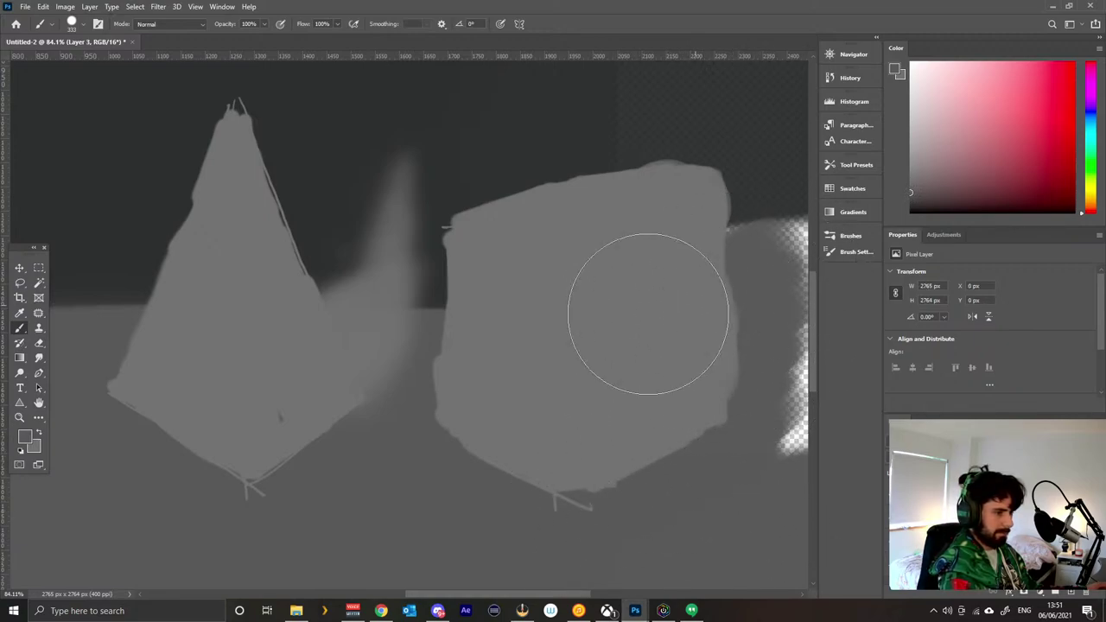
scroll(652, 370, "down", 5)
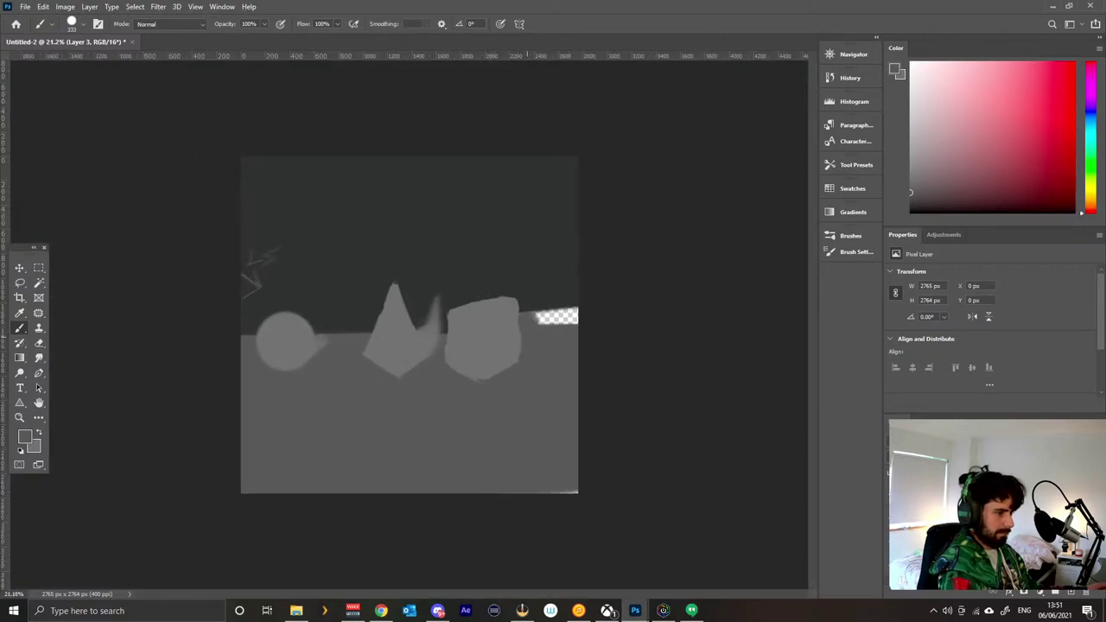
left_click(548, 306, "alt")
mouse_move(526, 316)
left_mouse_down()
mouse_move(574, 318)
mouse_move(536, 313)
left_mouse_up()
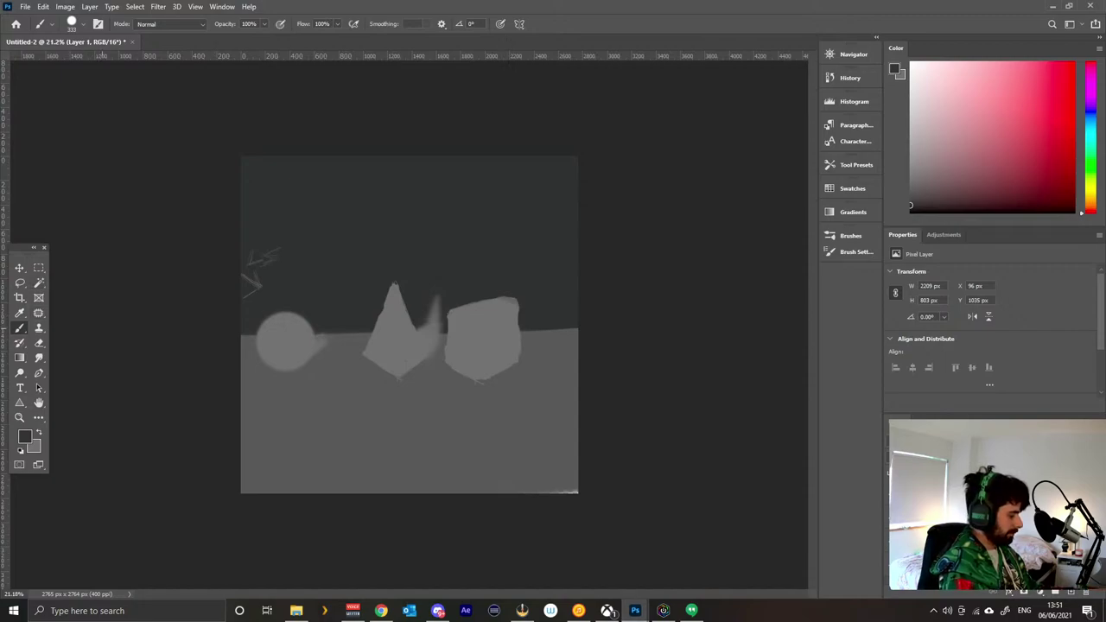
Try to trace a closed Pen path around the box and convert it into a selection.
key("p")
left_click(460, 285)
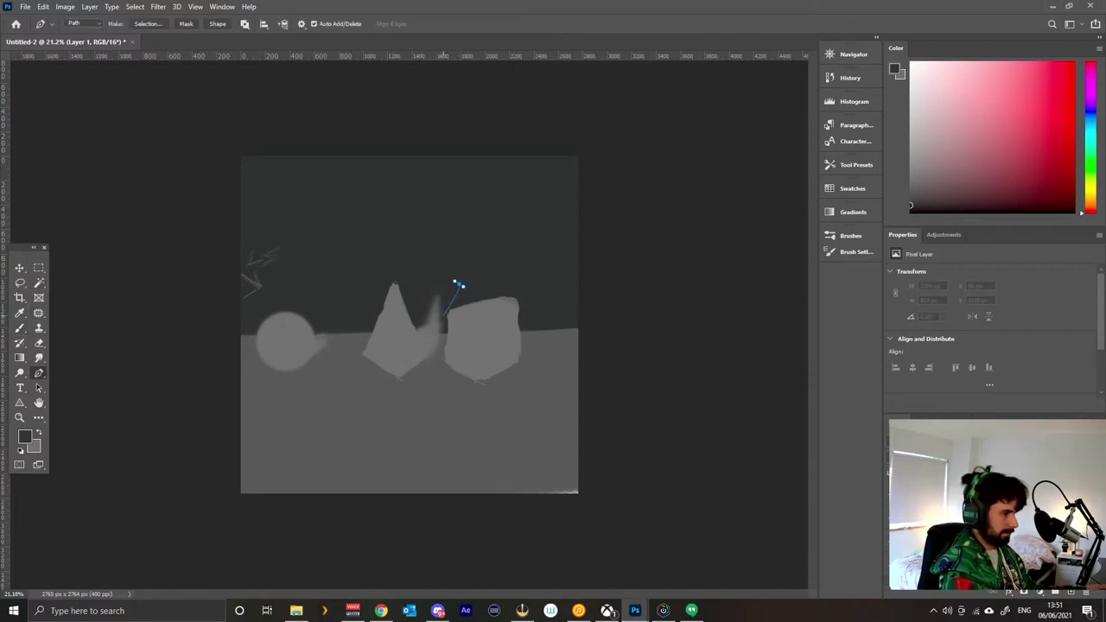
left_click(446, 315)
left_click(434, 394)
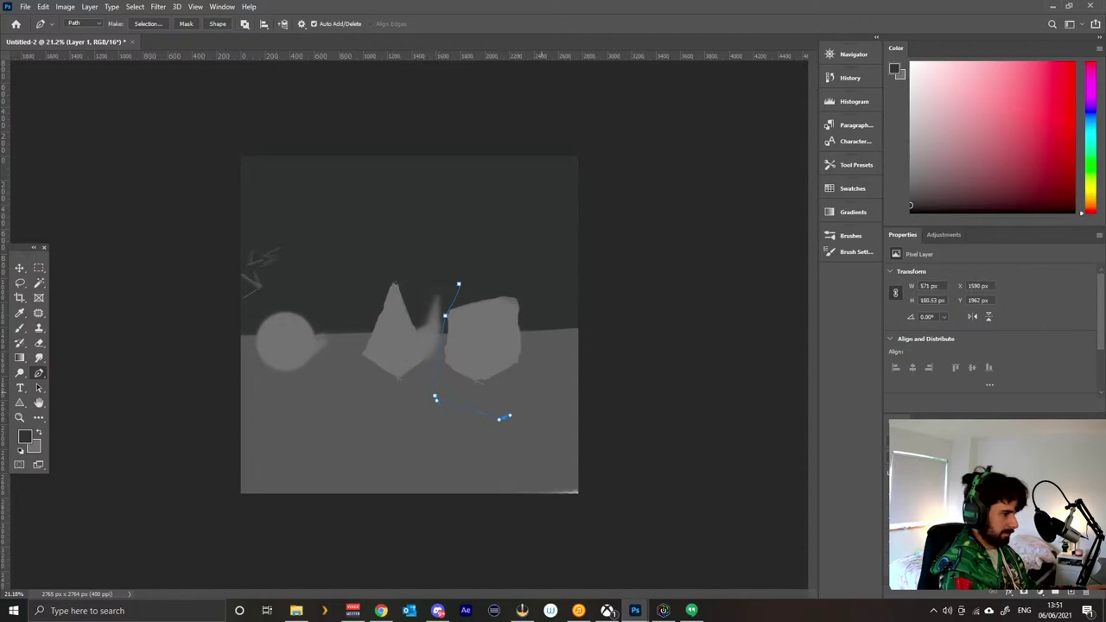
left_click(534, 251)
left_click(470, 255)
left_click(459, 285)
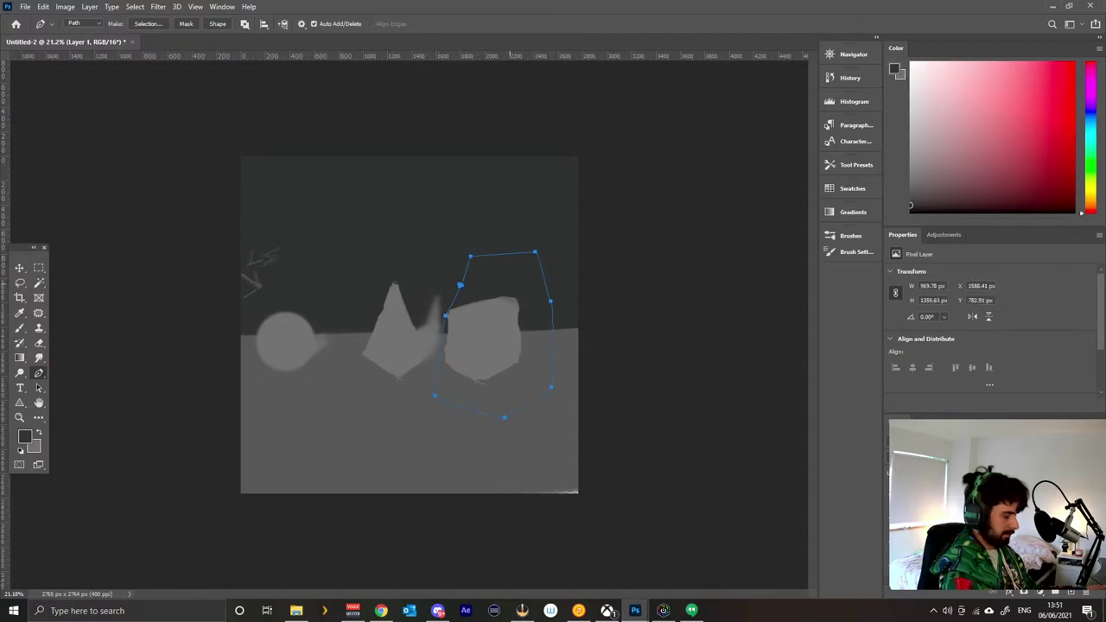
key("ctrl+Return")
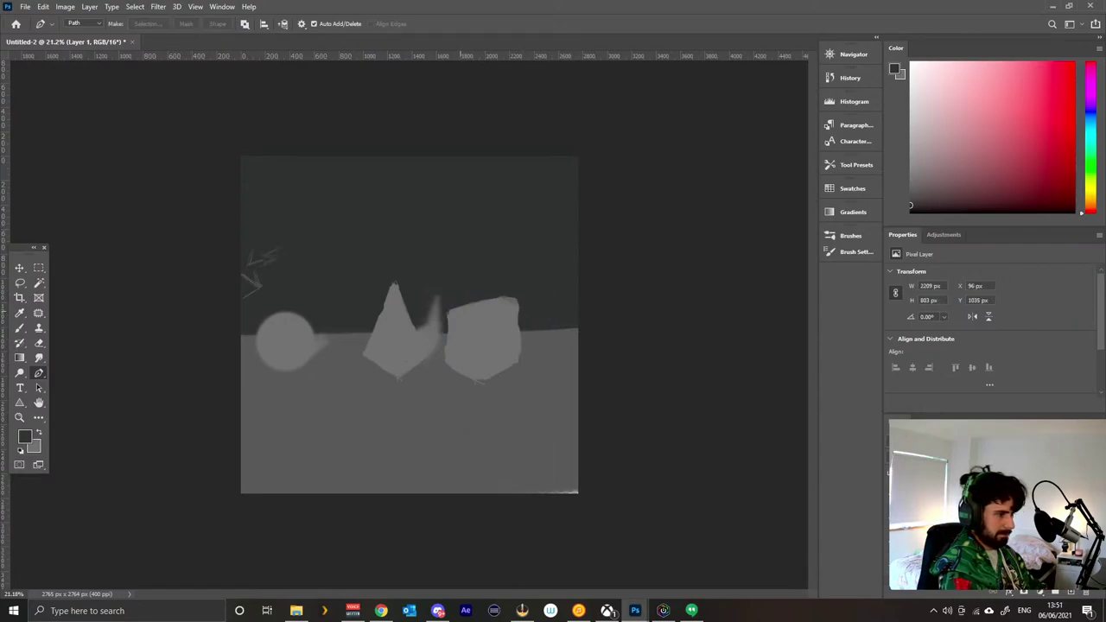
Trace a closed Pen path around the box, make it a selection, delete the box from Layer 1 and deselect.
left_click(439, 281)
left_click(447, 309)
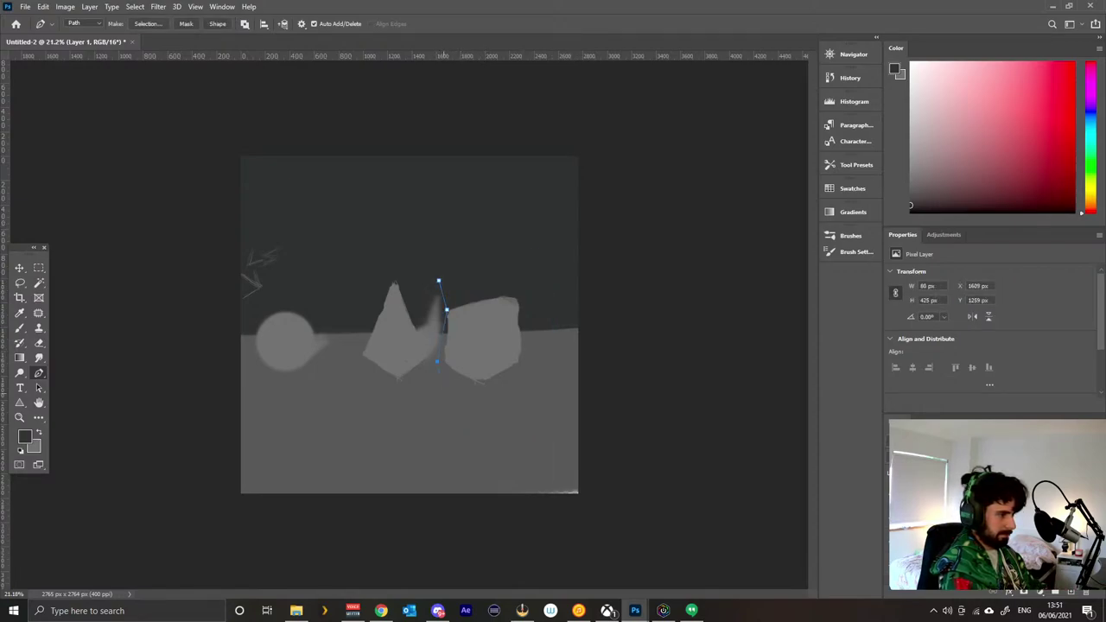
left_click(548, 337)
left_click(544, 284)
left_click(510, 257)
left_click(459, 267)
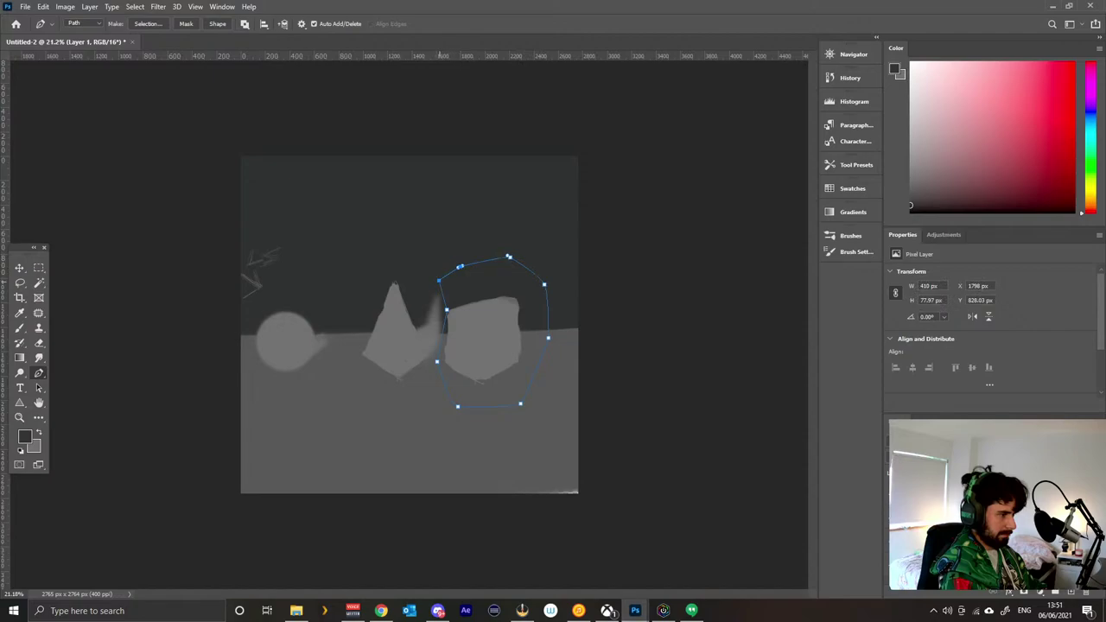
left_click(148, 24)
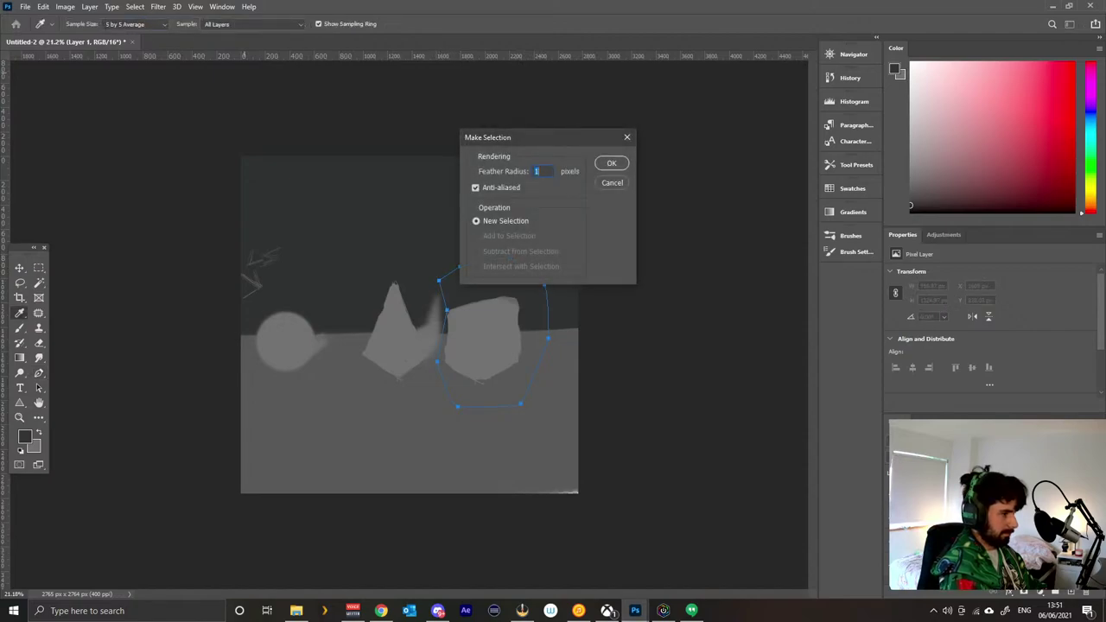
key("Return")
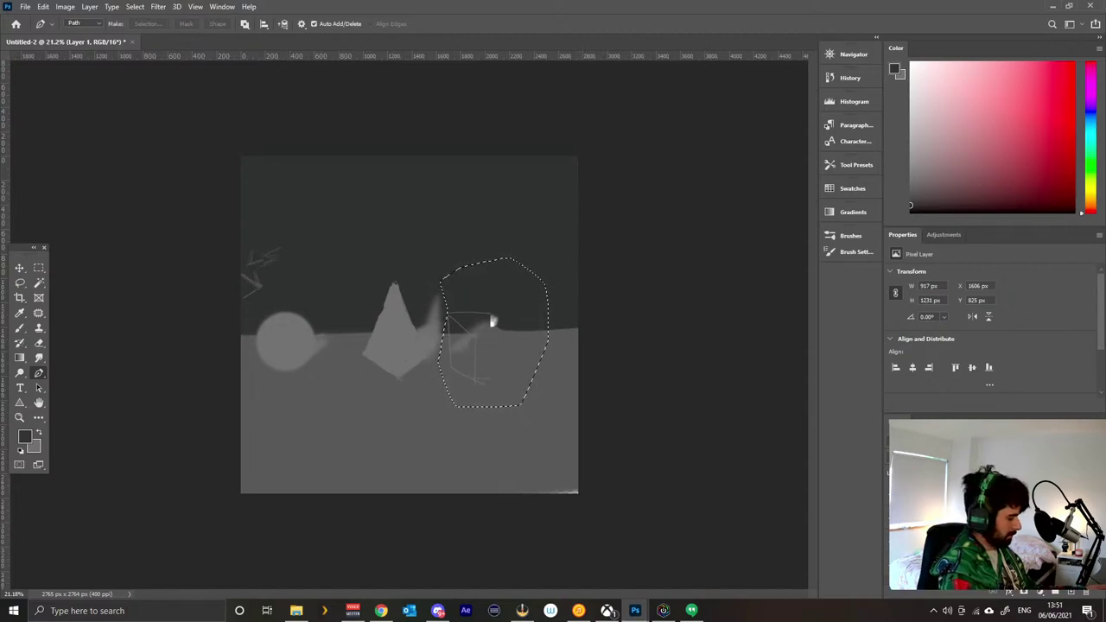
key("ctrl+d")
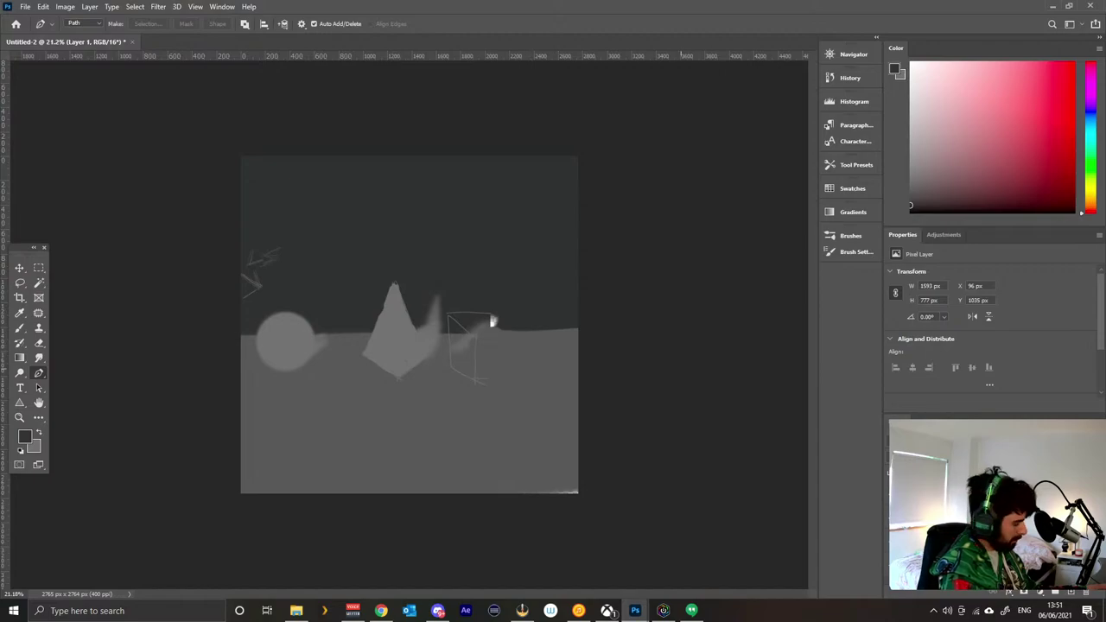
Brush sampled ground grey over the old box's leftover sketch lines below the horizon on Layer 2.
key("b")
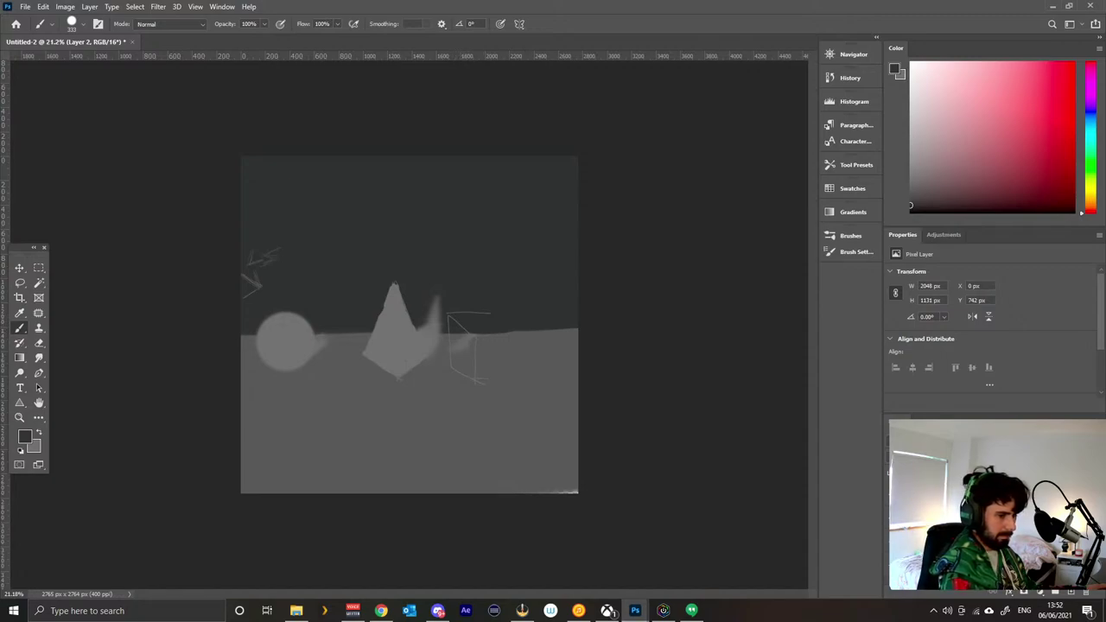
left_click(895, 494)
key("ctrl+z")
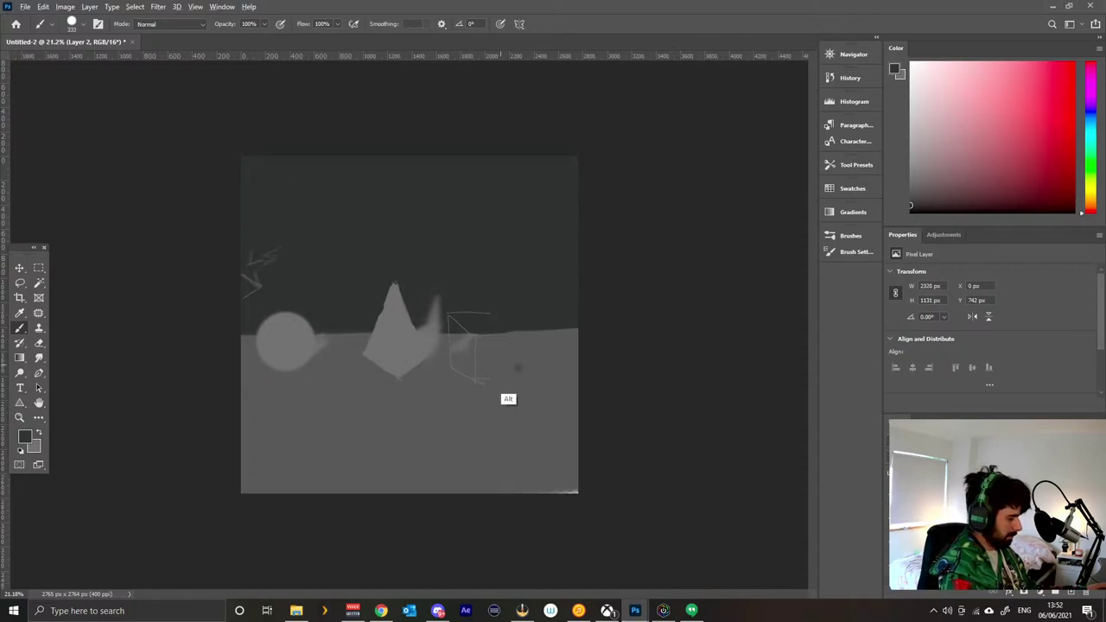
mouse_move(490, 353)
left_mouse_down()
mouse_move(465, 345)
mouse_move(457, 416)
left_mouse_up()
mouse_move(451, 346)
left_mouse_down()
mouse_move(450, 408)
mouse_move(458, 343)
mouse_move(478, 403)
left_mouse_up()
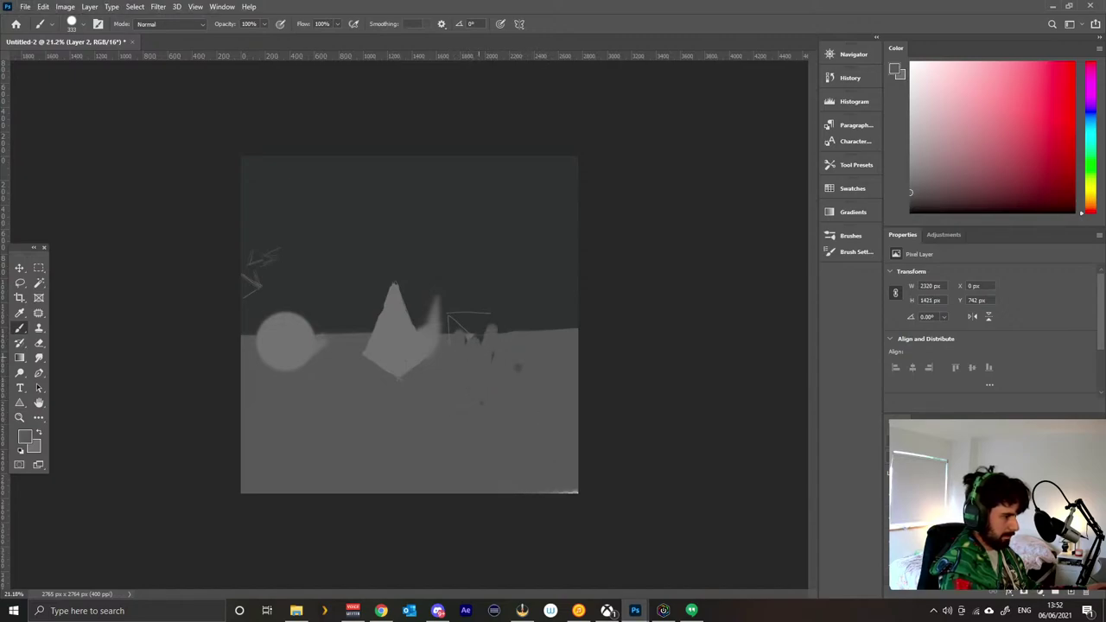
mouse_move(435, 330)
left_mouse_down()
mouse_move(507, 331)
mouse_move(550, 295)
mouse_move(468, 326)
left_mouse_up()
Cover the remaining box lines, the pyramid and its shadow on Layer 2 with sampled sky grey and ground grey.
left_click(515, 306, "alt")
mouse_move(528, 310)
left_mouse_down()
mouse_move(395, 327)
mouse_move(536, 313)
mouse_move(462, 332)
mouse_move(400, 324)
mouse_move(417, 306)
left_mouse_up()
left_click(519, 271, "alt")
left_click(429, 329, "alt")
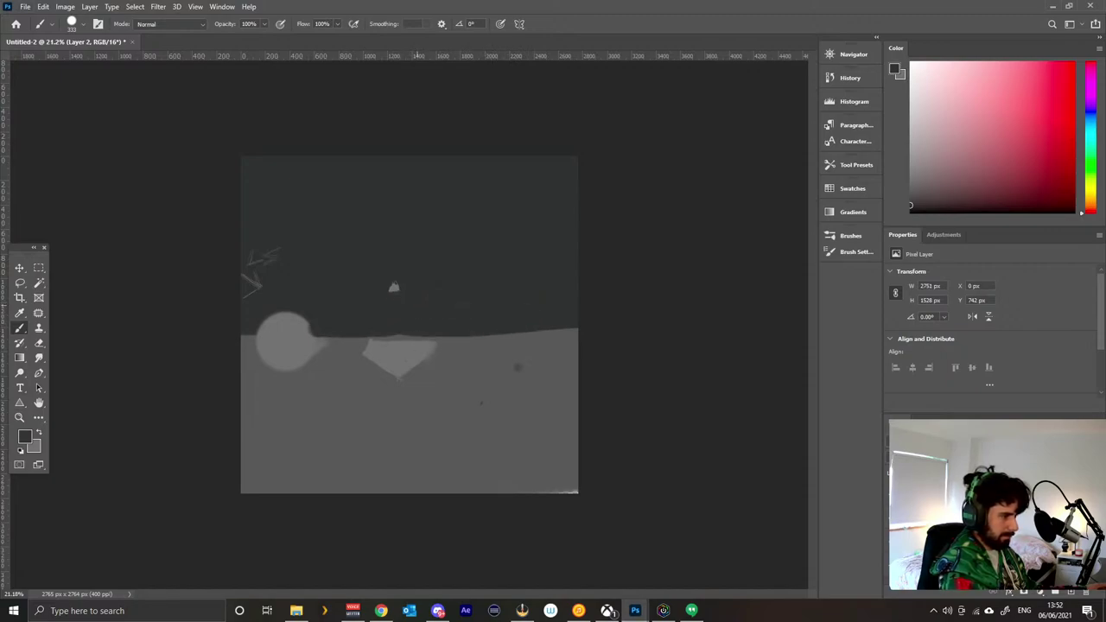
left_click(388, 426, "alt")
mouse_move(371, 359)
left_mouse_down()
mouse_move(469, 335)
mouse_move(380, 370)
left_mouse_up()
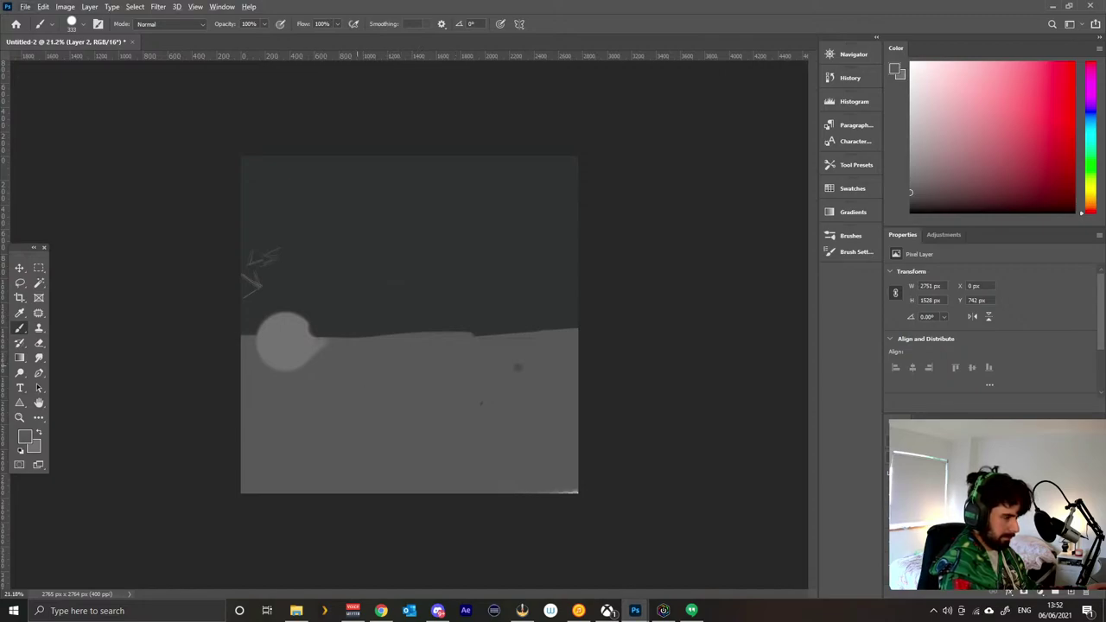
Choose a lighter grey, set the brush size to 178 px and sketch a larger perspective cube across the horizon on Layer 2.
mouse_move(533, 292)
left_mouse_down()
mouse_move(477, 344)
mouse_move(473, 380)
left_mouse_up()
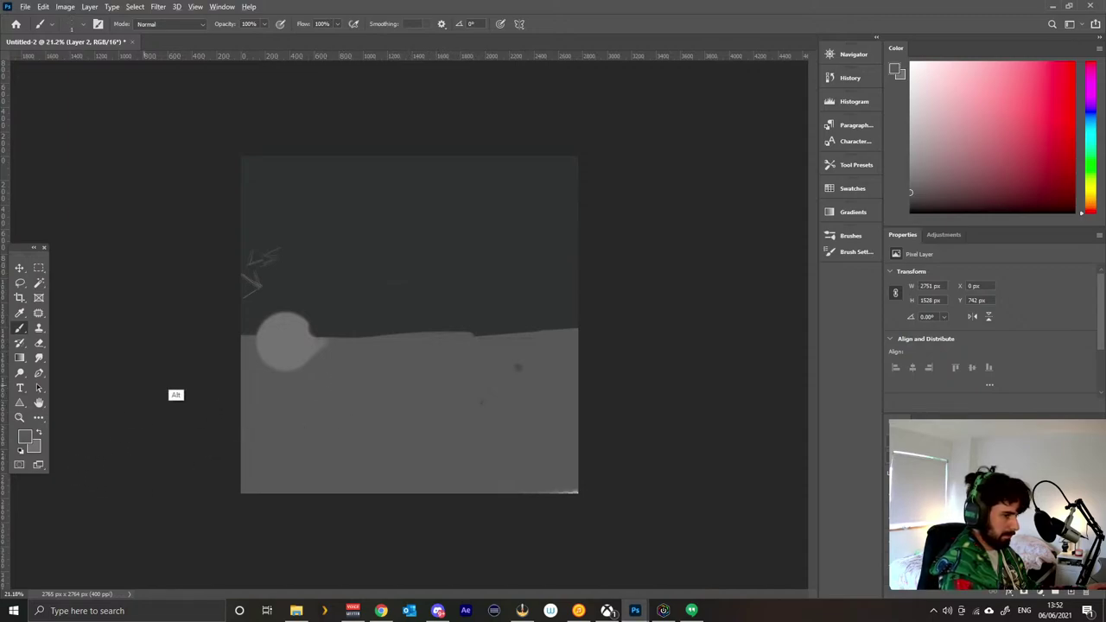
mouse_move(922, 186)
left_mouse_down()
mouse_move(911, 165)
mouse_move(911, 175)
left_mouse_up()
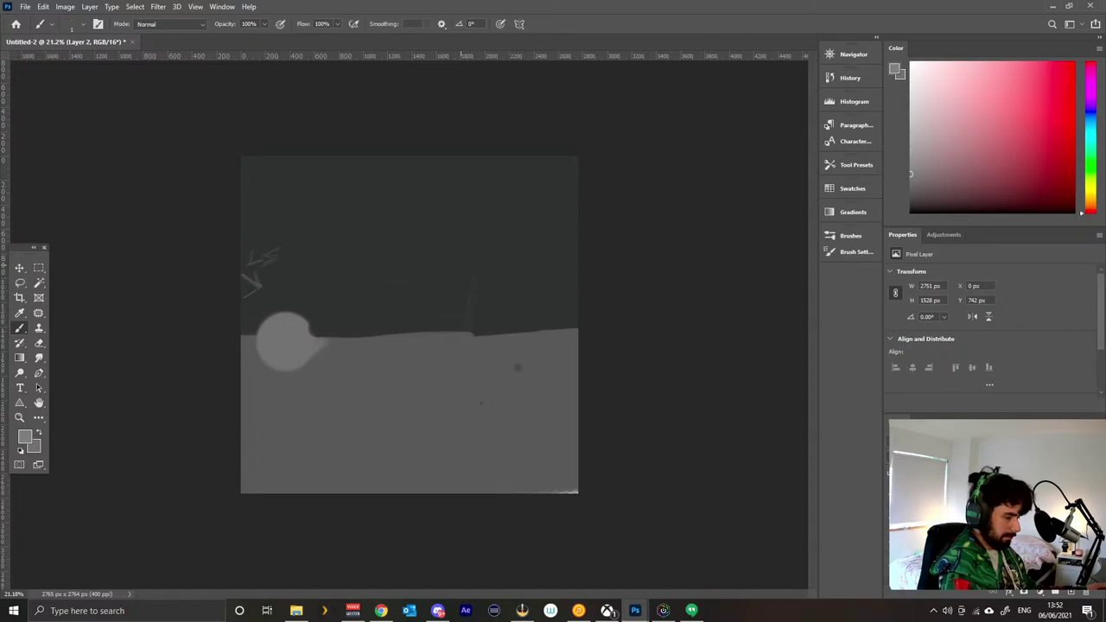
left_click_drag(549, 353, 561, 363)
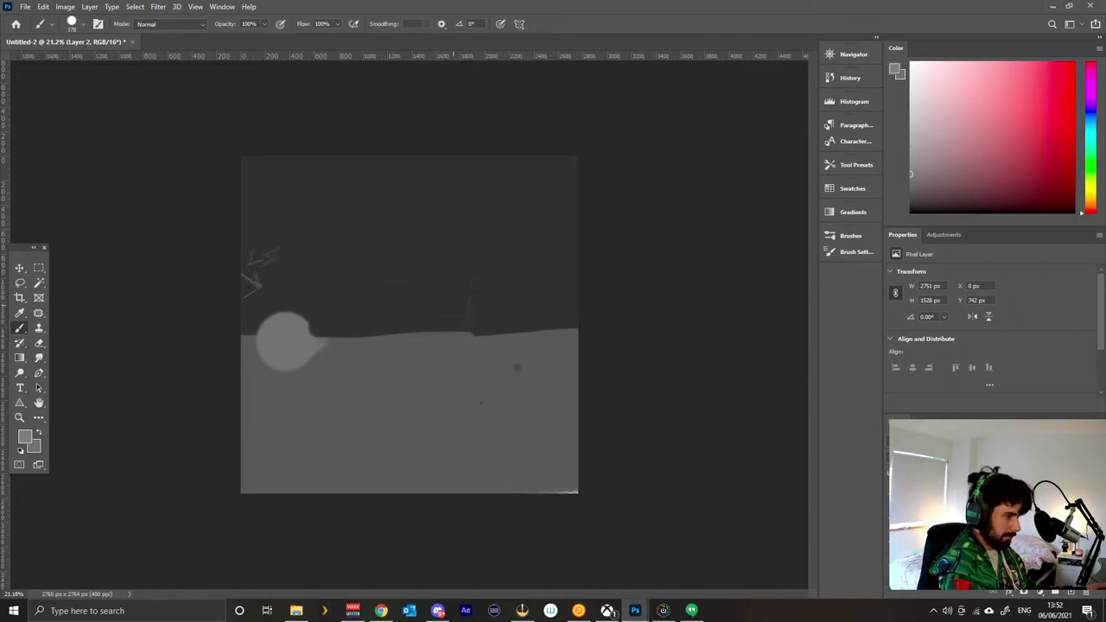
mouse_move(466, 275)
left_mouse_down()
mouse_move(451, 361)
mouse_move(505, 387)
mouse_move(561, 356)
left_mouse_up()
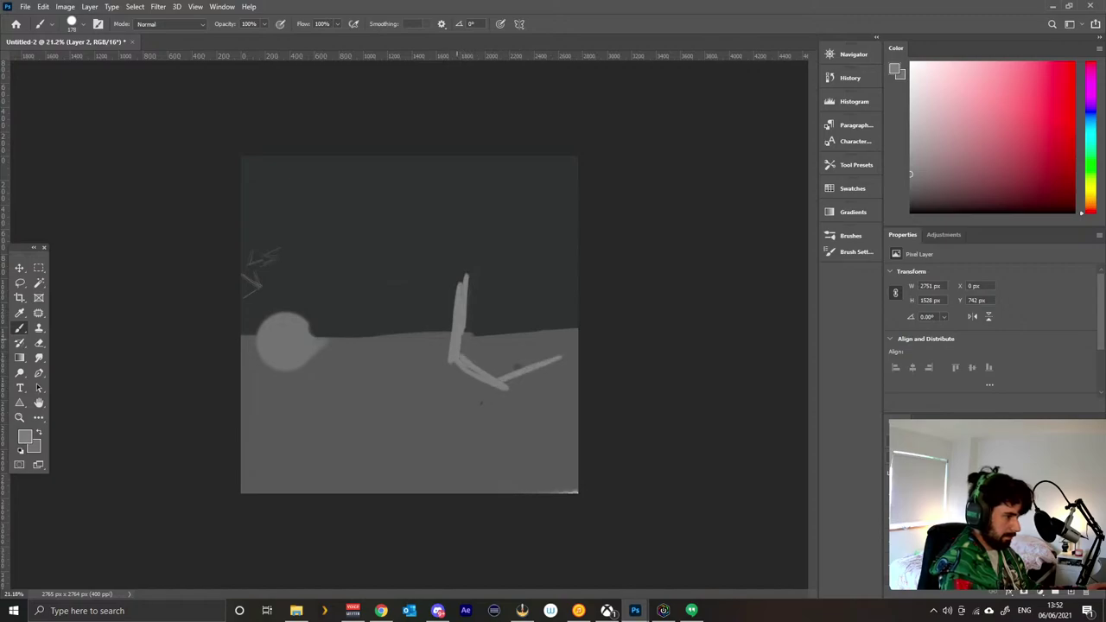
mouse_move(459, 276)
left_mouse_down()
mouse_move(506, 304)
mouse_move(558, 286)
left_mouse_up()
left_click_drag(453, 272, 510, 256)
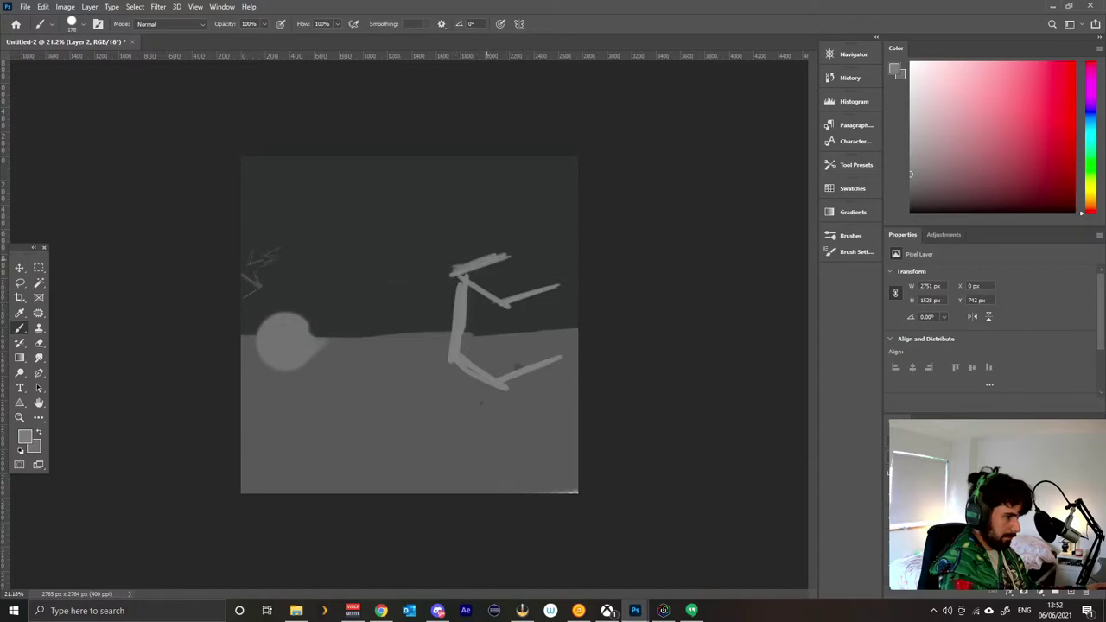
mouse_move(450, 275)
left_mouse_down()
mouse_move(505, 261)
mouse_move(570, 278)
mouse_move(529, 278)
mouse_move(493, 361)
left_mouse_up()
left_click_drag(500, 310, 494, 373)
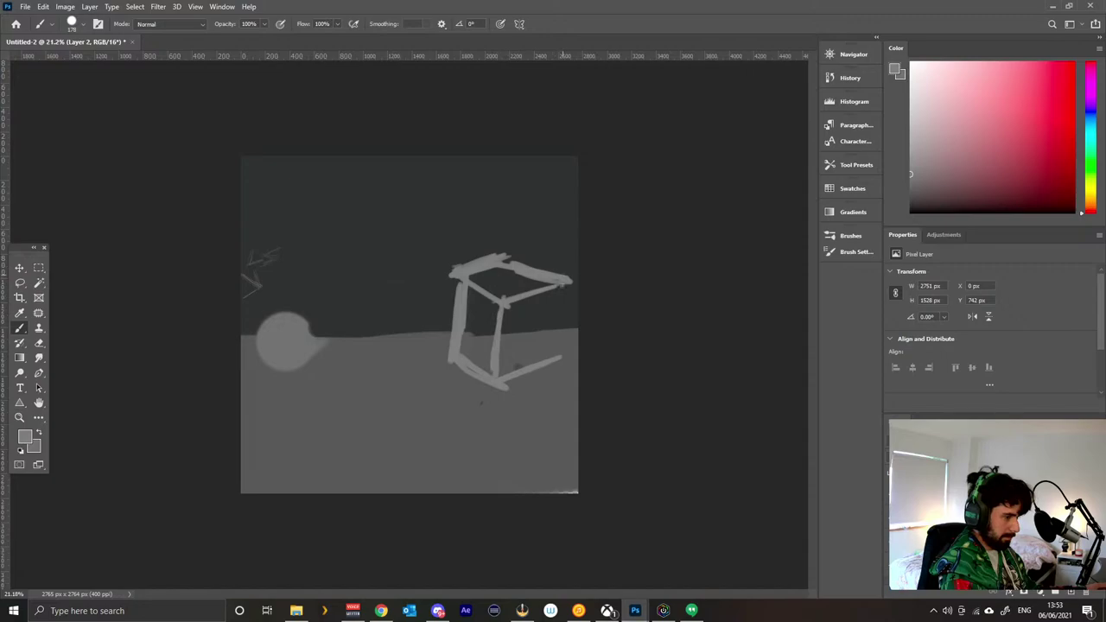
left_click_drag(565, 283, 553, 356)
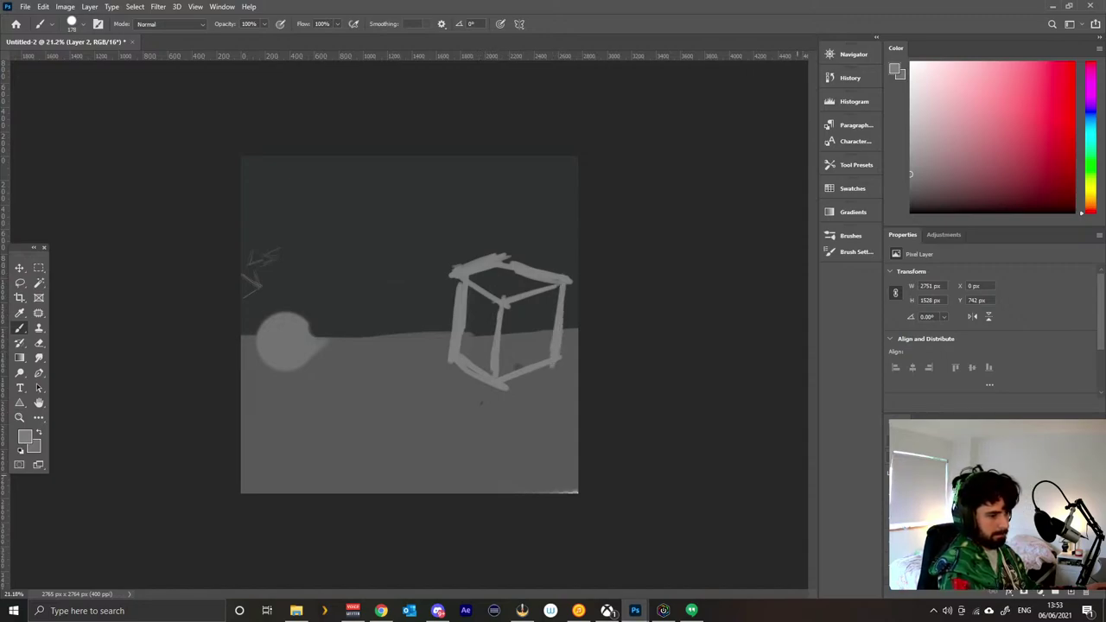
Sample the sphere's grey and block in a solid cube shape on Layer 1 with broad brush strokes.
left_click(976, 522)
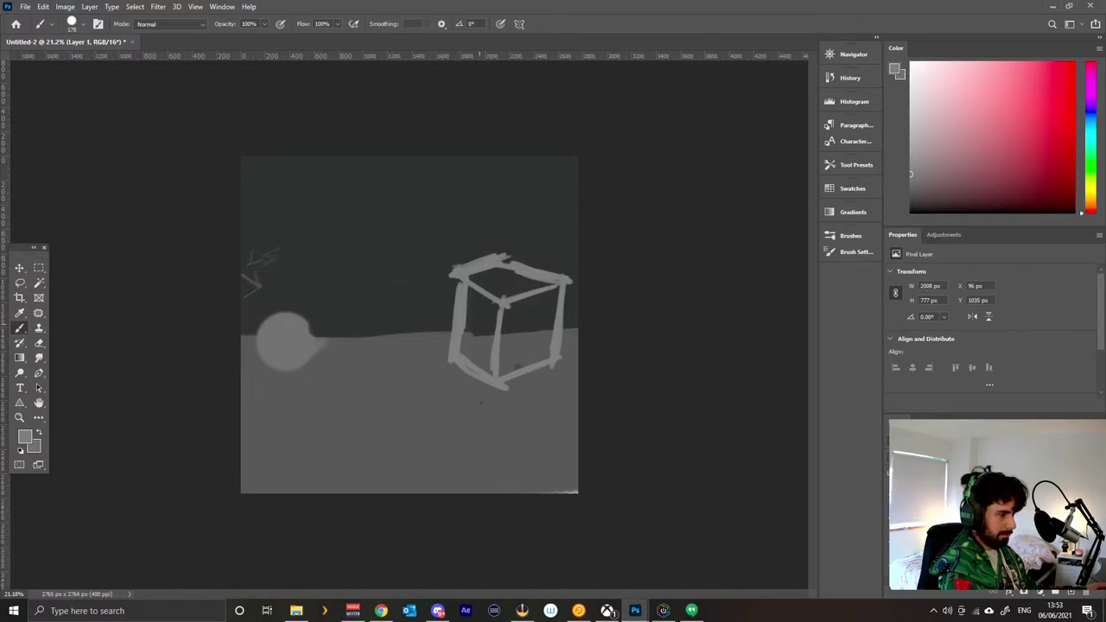
left_click_drag(468, 291, 475, 292)
left_click(291, 341, "alt")
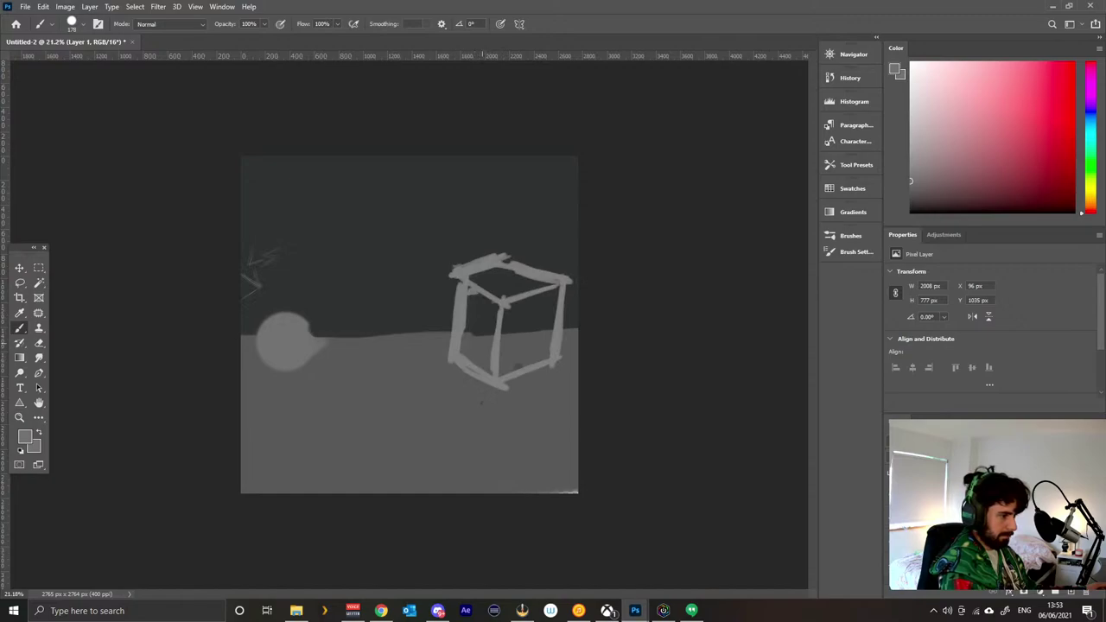
mouse_move(475, 290)
left_mouse_down()
mouse_move(488, 273)
mouse_move(474, 279)
mouse_move(507, 273)
mouse_move(532, 287)
mouse_move(495, 285)
left_mouse_up()
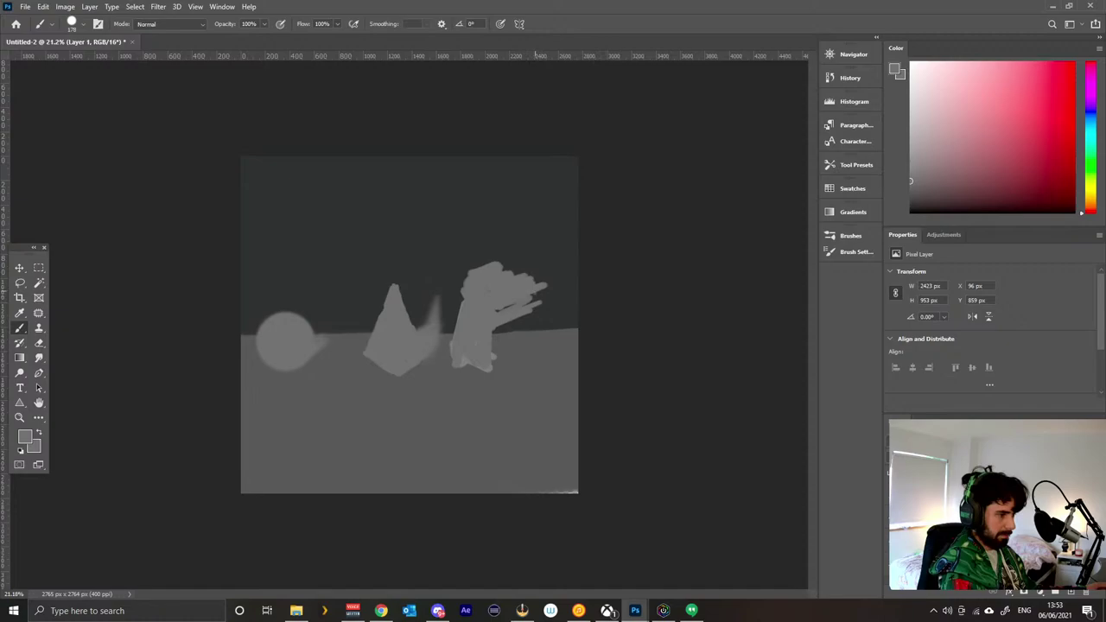
mouse_move(534, 355)
left_mouse_down()
mouse_move(544, 296)
mouse_move(530, 356)
mouse_move(495, 368)
mouse_move(522, 332)
mouse_move(513, 313)
mouse_move(494, 337)
mouse_move(494, 313)
left_mouse_up()
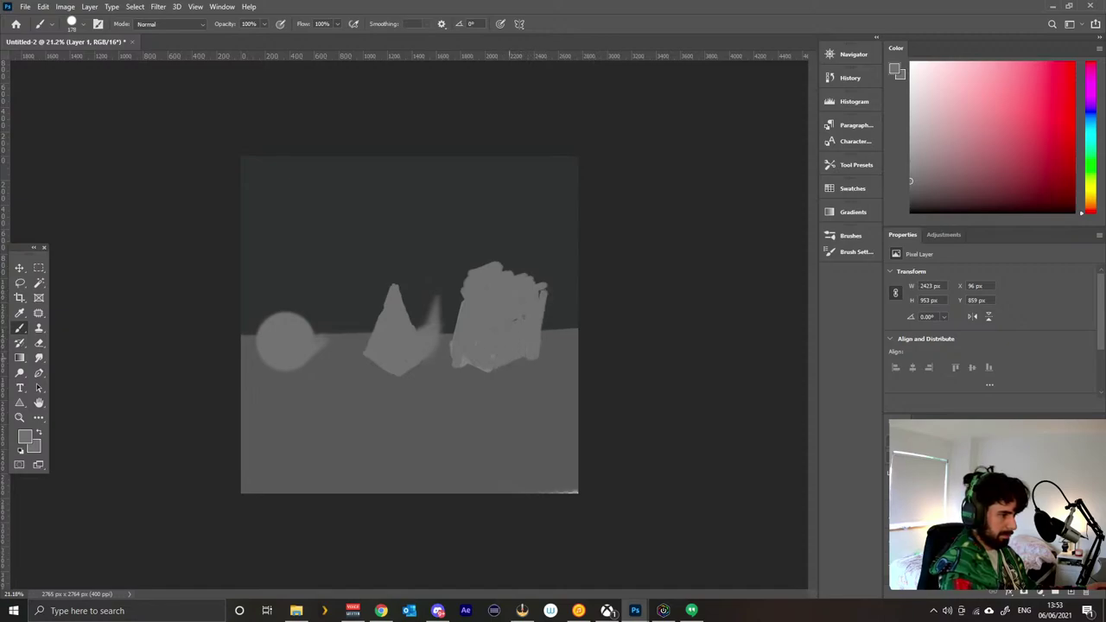
mouse_move(510, 358)
left_mouse_down()
mouse_move(522, 359)
mouse_move(468, 365)
mouse_move(448, 353)
mouse_move(463, 343)
left_mouse_up()
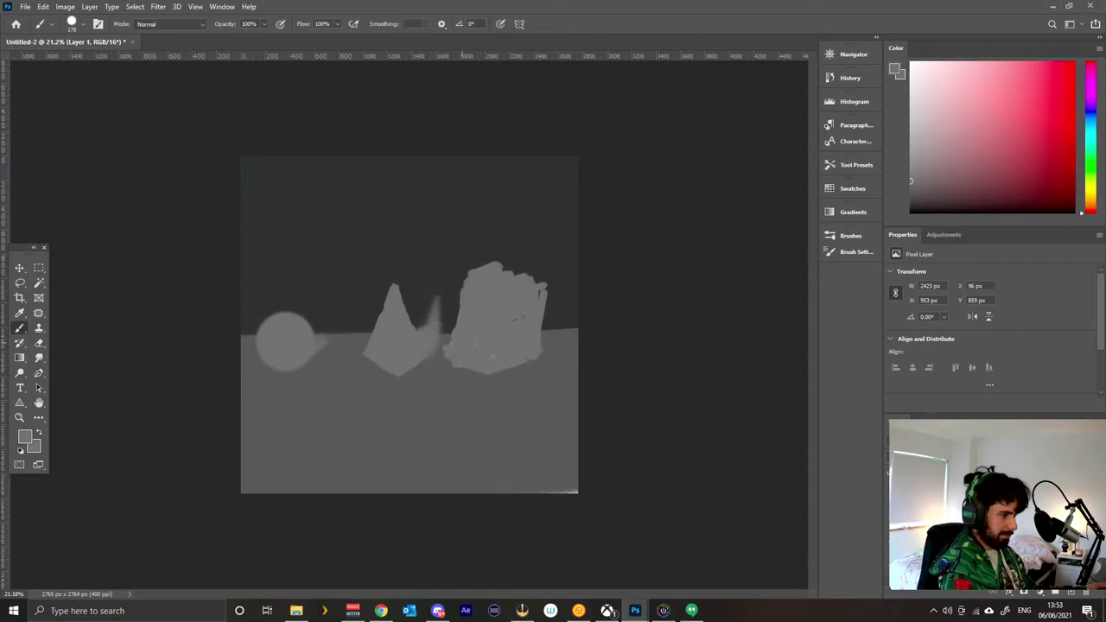
left_click_drag(462, 283, 440, 347)
left_click_drag(441, 299, 480, 268)
Undo the cube fill strokes on Layer 1 and the perspective cube sketch on Layer 2.
key("ctrl+z")
key("ctrl+z")
key("ctrl+z")
key("ctrl+z")
key("ctrl+z")
key("ctrl+z")
key("ctrl+z")
key("ctrl+z")
key("ctrl+z")
key("ctrl+z")
key("ctrl+z")
key("ctrl+z")
key("ctrl+z")
key("ctrl+z")
key("ctrl+z")
key("ctrl+z")
key("ctrl+z")
key("ctrl+z")
key("ctrl+z")
key("ctrl+z")
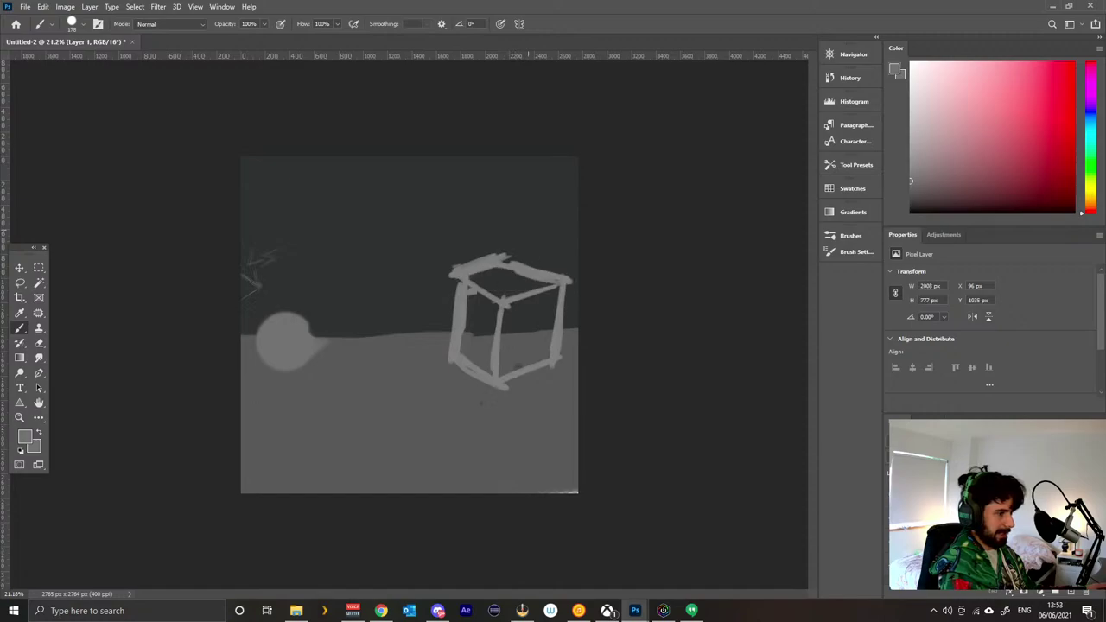
key("ctrl+shift+z")
key("ctrl+shift+z")
key("ctrl+shift+z")
key("ctrl+shift+z")
key("ctrl+shift+z")
key("ctrl+z")
key("ctrl+z")
key("ctrl+z")
key("ctrl+z")
key("ctrl+z")
key("ctrl+z")
key("ctrl+z")
key("ctrl+z")
key("ctrl+z")
key("ctrl+z")
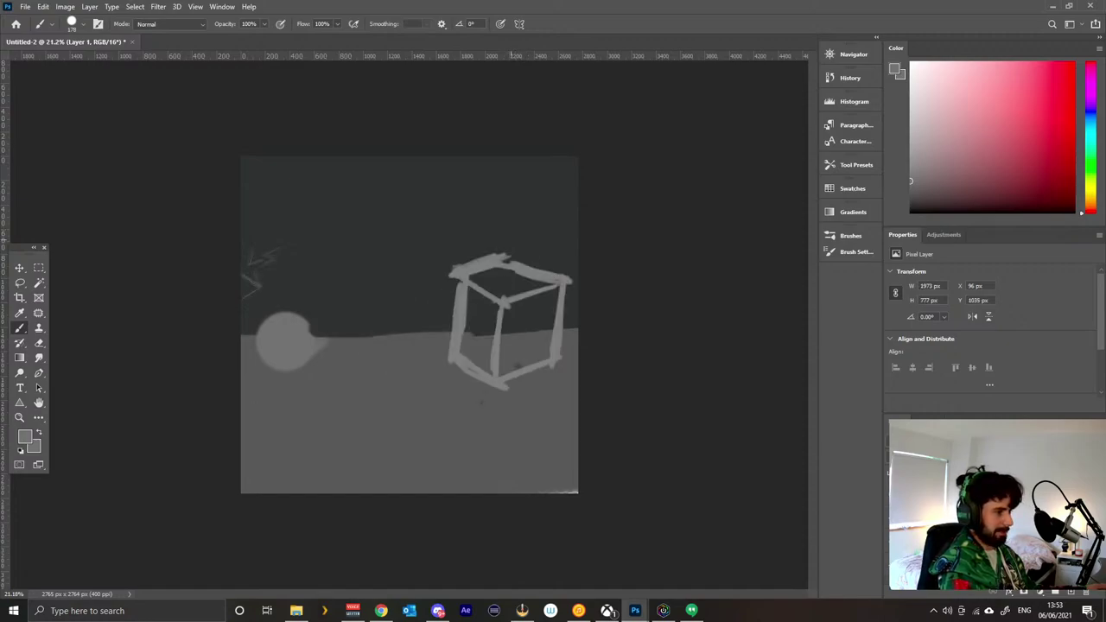
key("ctrl+z")
key("ctrl+z")
key("ctrl+z")
key("ctrl+z")
key("ctrl+z")
key("ctrl+z")
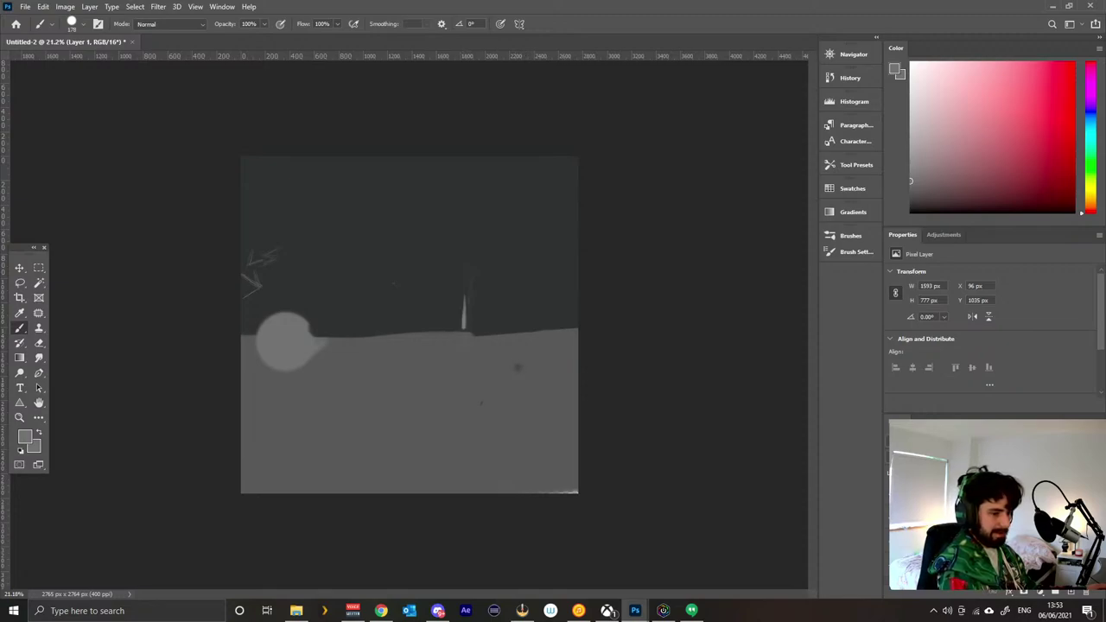
key("ctrl+z")
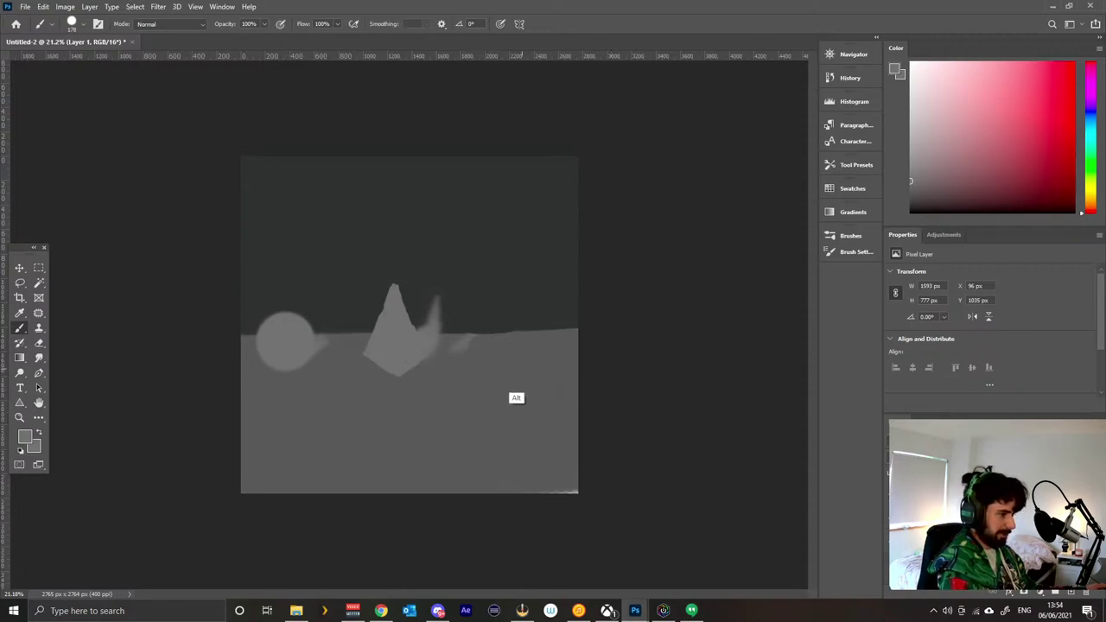
Shrink the brush and sketch a thin-line perspective cube across the horizon near the canvas's right edge on Layer 1.
left_click_drag(517, 370, 478, 371)
mouse_move(483, 378)
left_mouse_down()
mouse_move(476, 373)
mouse_move(484, 378)
left_mouse_up()
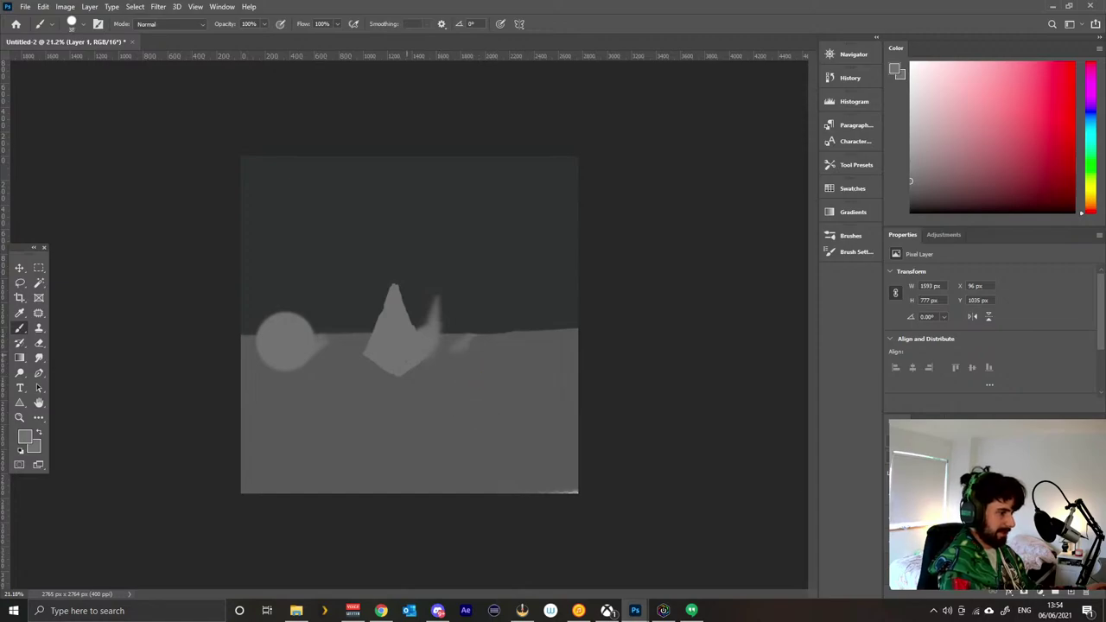
key("alt")
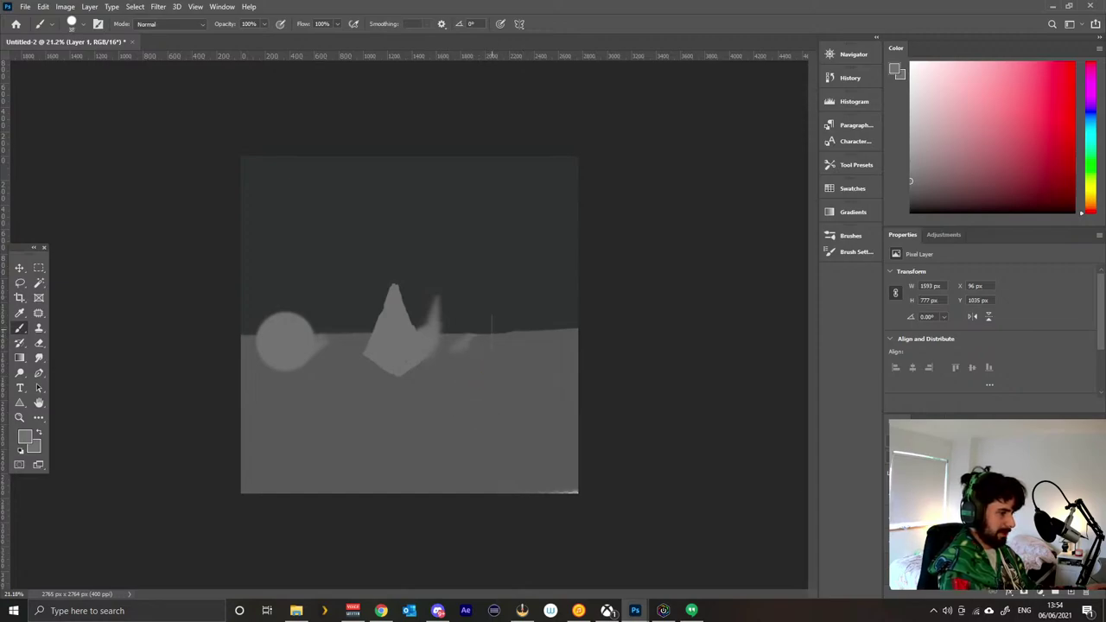
mouse_move(485, 283)
left_mouse_down()
mouse_move(476, 387)
mouse_move(537, 385)
left_mouse_up()
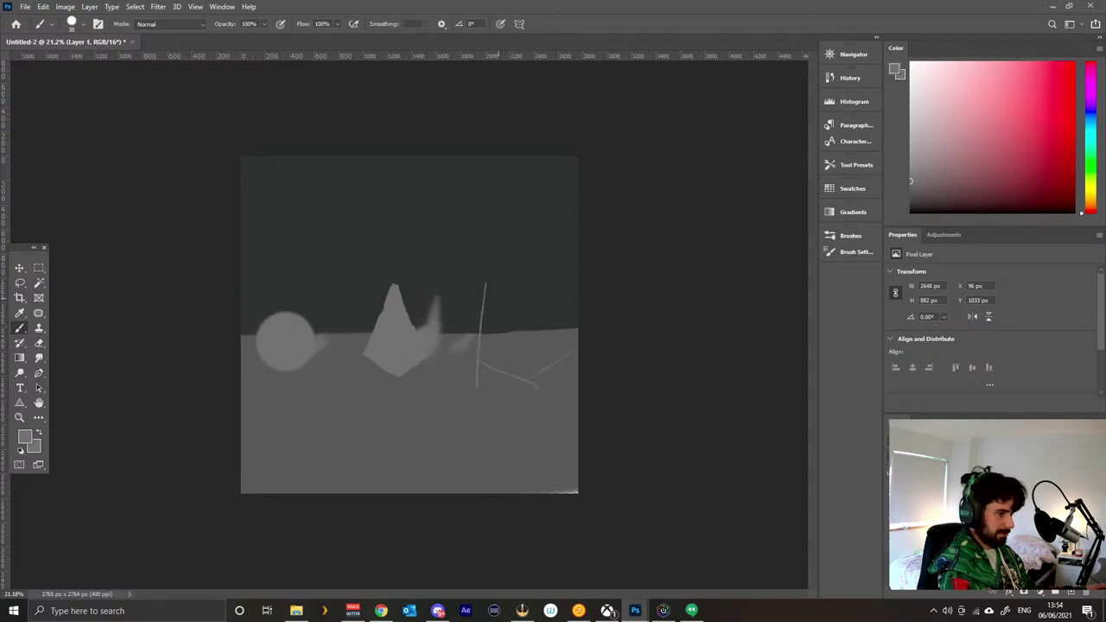
mouse_move(486, 283)
left_mouse_down()
mouse_move(541, 306)
mouse_move(524, 366)
left_mouse_up()
left_click_drag(487, 282, 529, 261)
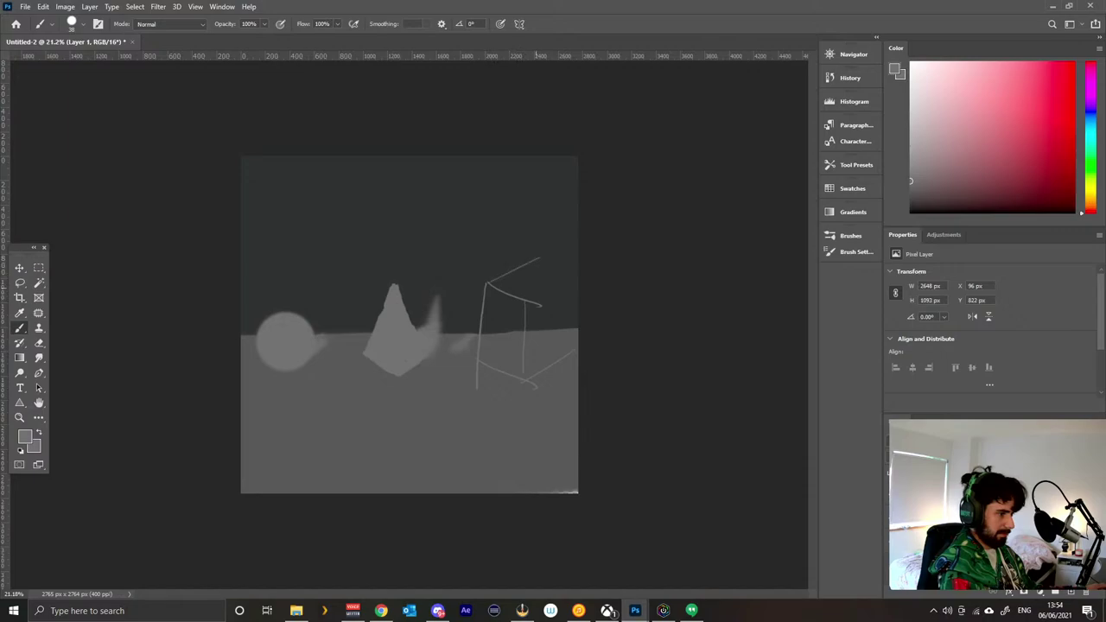
mouse_move(541, 305)
left_mouse_down()
mouse_move(578, 275)
mouse_move(569, 331)
left_mouse_up()
Fill the cube's left face and most of its top face with the sphere's grey using a larger brush.
mouse_move(484, 343)
left_mouse_down()
mouse_move(494, 343)
mouse_move(481, 348)
mouse_move(491, 293)
mouse_move(486, 339)
mouse_move(505, 369)
mouse_move(522, 374)
mouse_move(524, 314)
left_mouse_up()
mouse_move(517, 362)
left_mouse_down()
mouse_move(515, 306)
mouse_move(500, 285)
mouse_move(498, 298)
left_mouse_up()
mouse_move(491, 344)
left_mouse_down()
mouse_move(497, 285)
mouse_move(546, 267)
left_mouse_up()
mouse_move(514, 299)
left_mouse_down()
mouse_move(572, 275)
mouse_move(537, 284)
mouse_move(553, 272)
left_mouse_up()
left_click_drag(487, 290, 533, 261)
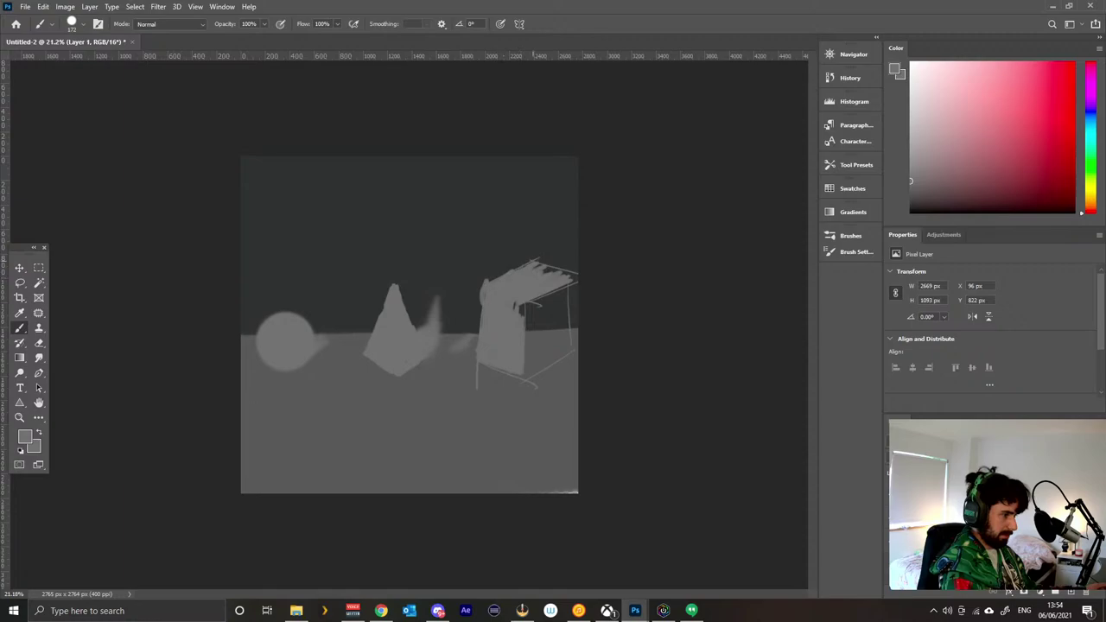
Fill the cube's right face and lower edges with the same grey and even out its upper outline.
mouse_move(520, 304)
left_mouse_down()
mouse_move(528, 328)
mouse_move(550, 332)
left_mouse_up()
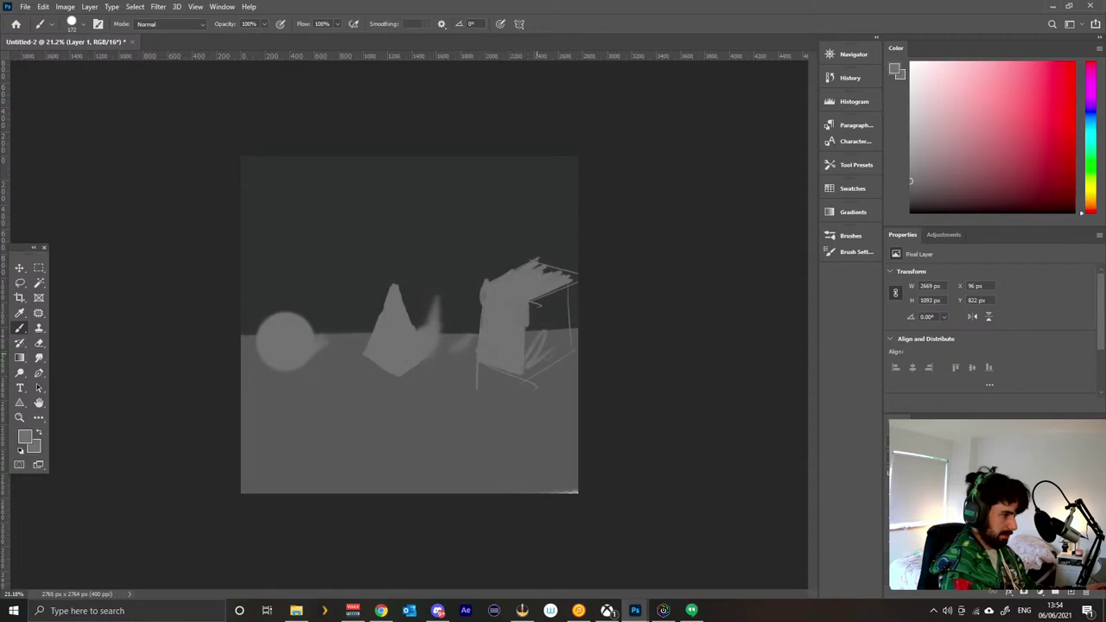
mouse_move(520, 377)
left_mouse_down()
mouse_move(570, 346)
mouse_move(560, 318)
left_mouse_up()
mouse_move(529, 332)
left_mouse_down()
mouse_move(543, 299)
mouse_move(525, 309)
left_mouse_up()
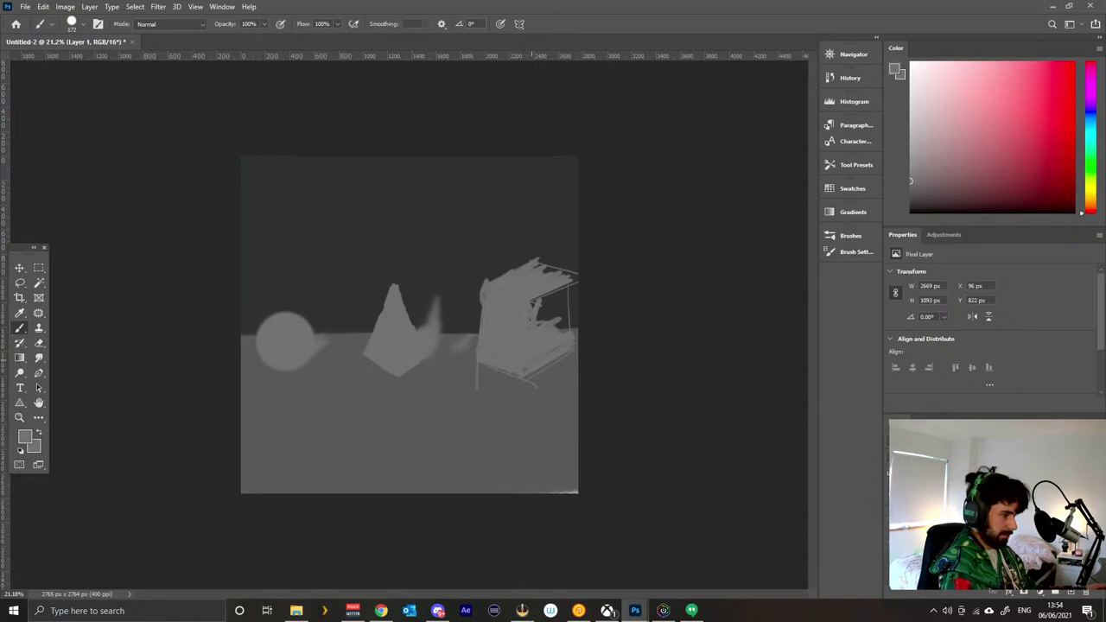
left_click_drag(534, 372, 556, 360)
left_click_drag(486, 368, 499, 371)
mouse_move(554, 329)
left_mouse_down()
mouse_move(565, 318)
mouse_move(545, 310)
left_mouse_up()
mouse_move(552, 317)
left_mouse_down()
mouse_move(564, 288)
mouse_move(545, 310)
mouse_move(533, 303)
left_mouse_up()
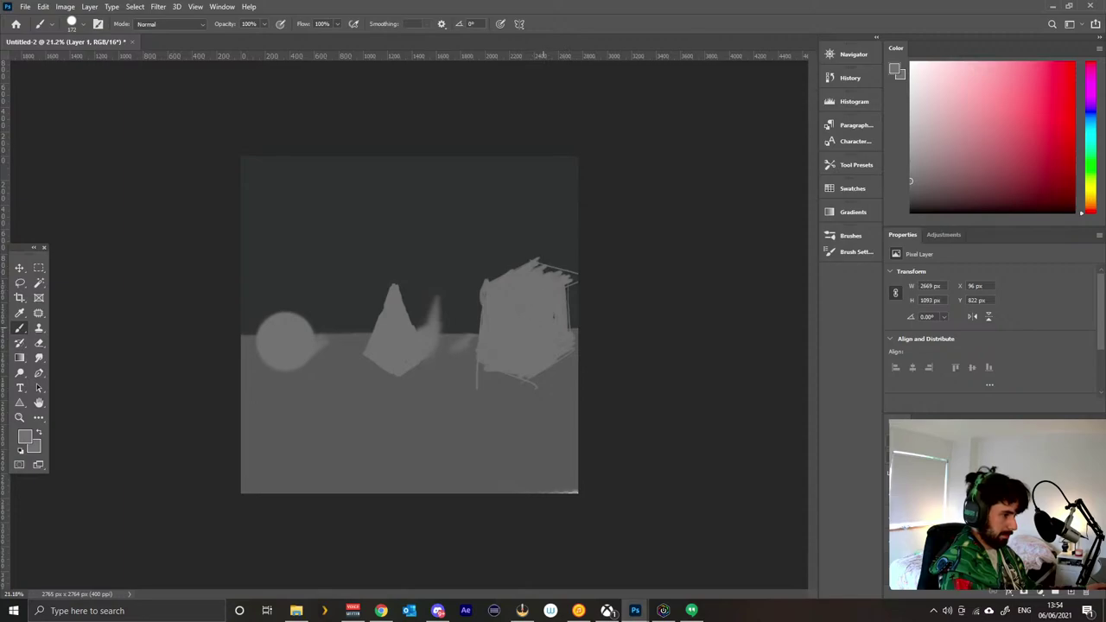
left_click_drag(566, 330, 569, 287)
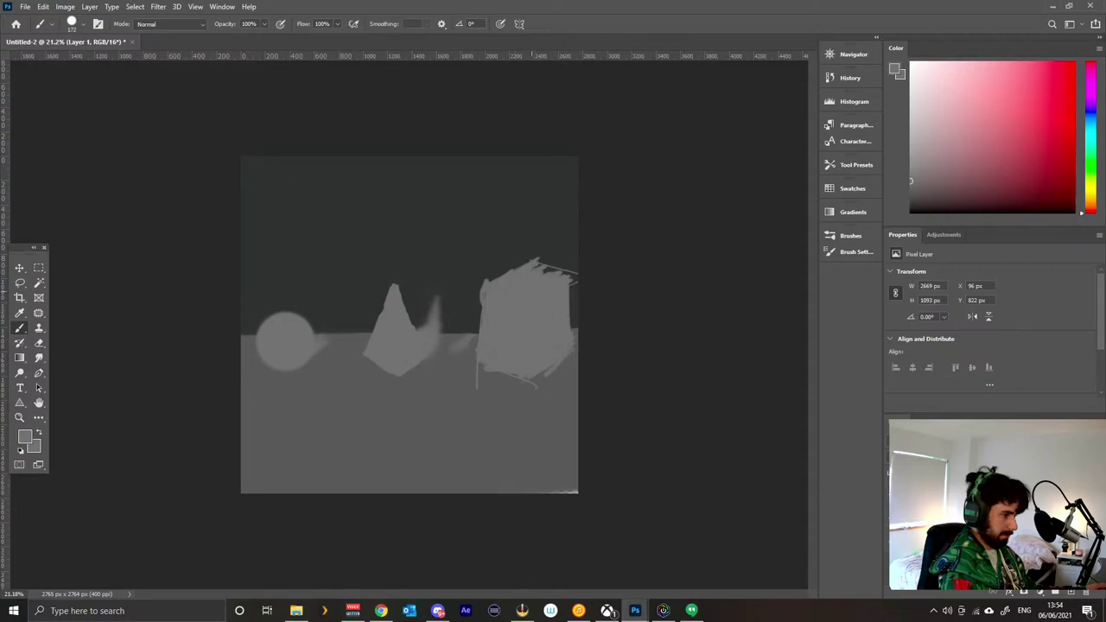
mouse_move(518, 269)
left_mouse_down()
mouse_move(557, 270)
mouse_move(529, 262)
mouse_move(493, 279)
mouse_move(516, 263)
left_mouse_up()
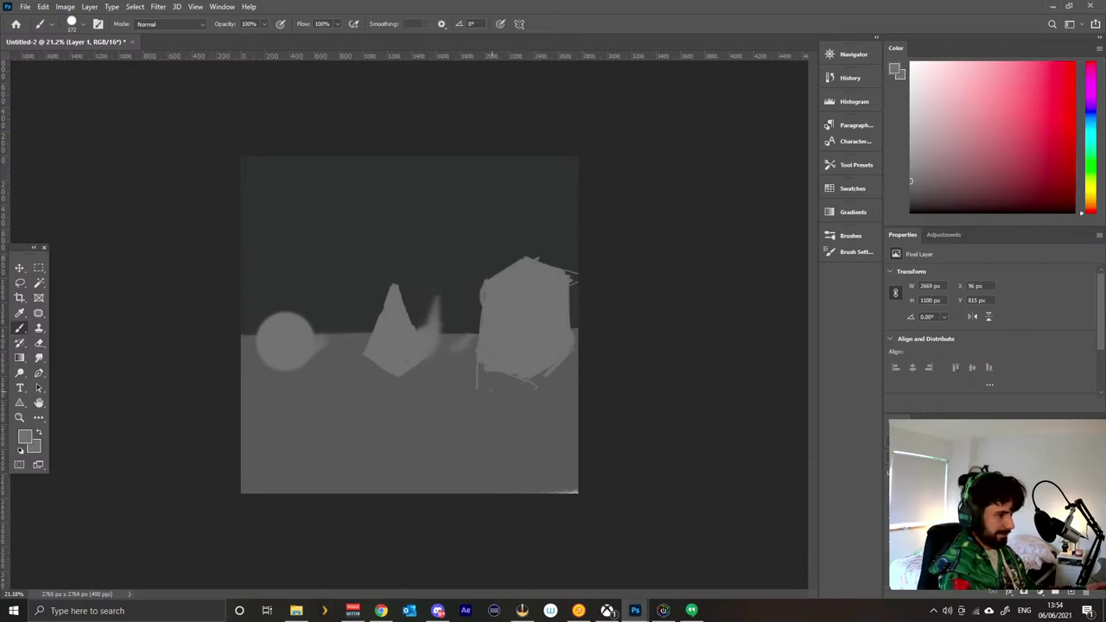
Cover the stray sketch lines around the cube with sampled ground grey below and sampled sky grey at its right side.
mouse_move(475, 408)
left_mouse_down()
mouse_move(476, 374)
mouse_move(478, 410)
mouse_move(474, 375)
mouse_move(482, 389)
mouse_move(489, 371)
mouse_move(532, 393)
mouse_move(568, 357)
left_mouse_up()
left_click(501, 459, "alt")
left_click_drag(532, 392, 574, 357)
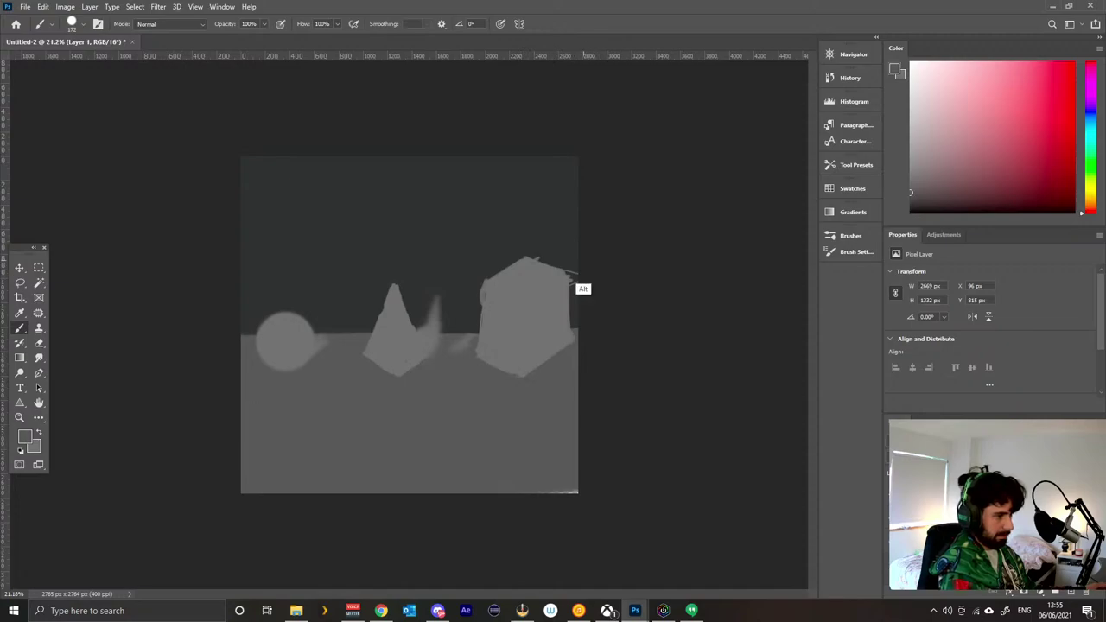
left_click(573, 278, "alt")
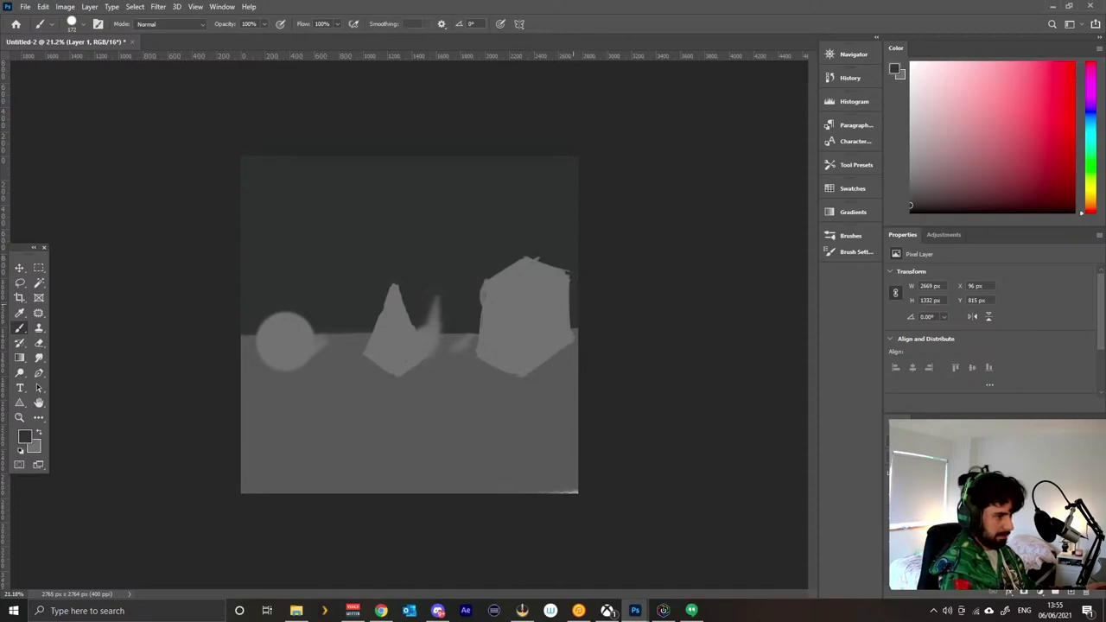
left_click_drag(567, 275, 574, 369)
left_click(563, 386, "alt")
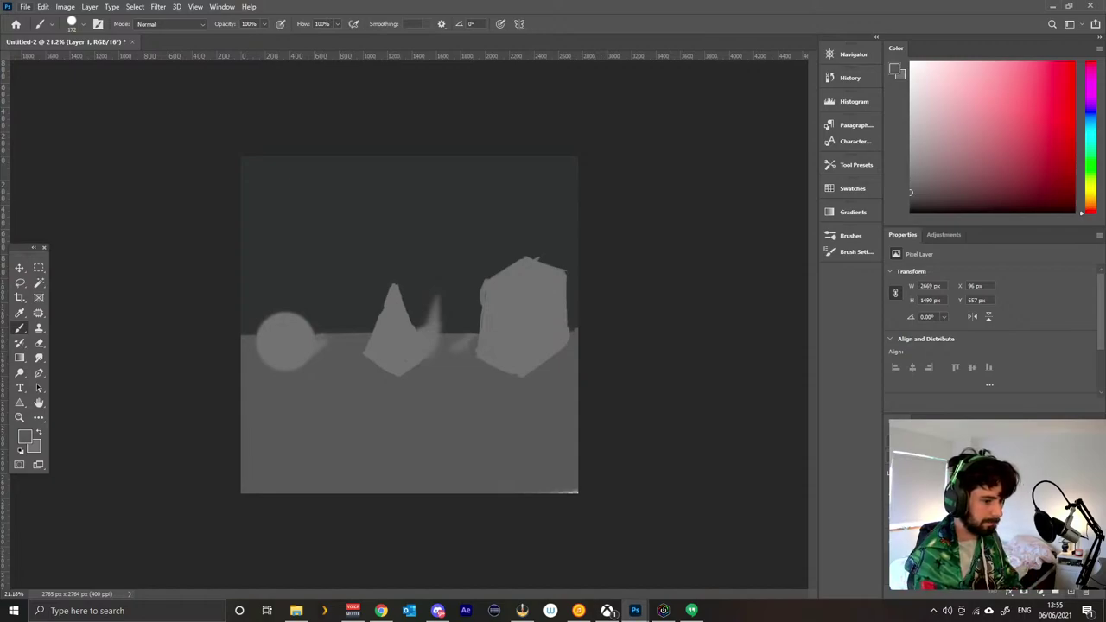
Add a new layer for the shading and bring the sphere into close view.
key("ctrl+shift+alt+n")
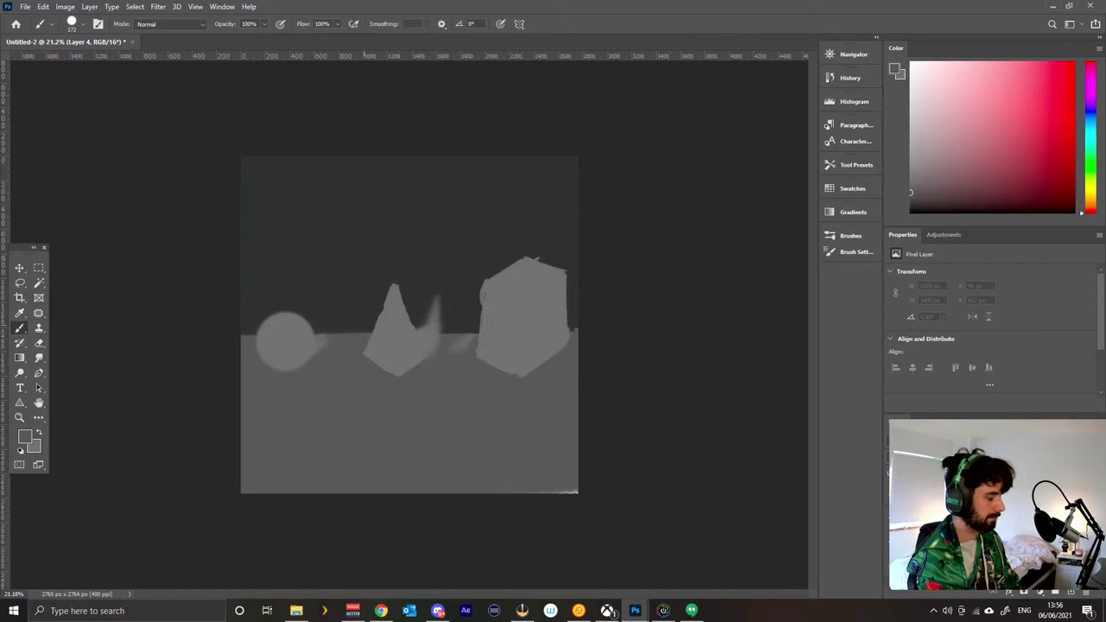
left_click_drag(315, 349, 390, 324)
left_click_drag(286, 347, 513, 364)
left_click_drag(492, 305, 454, 321)
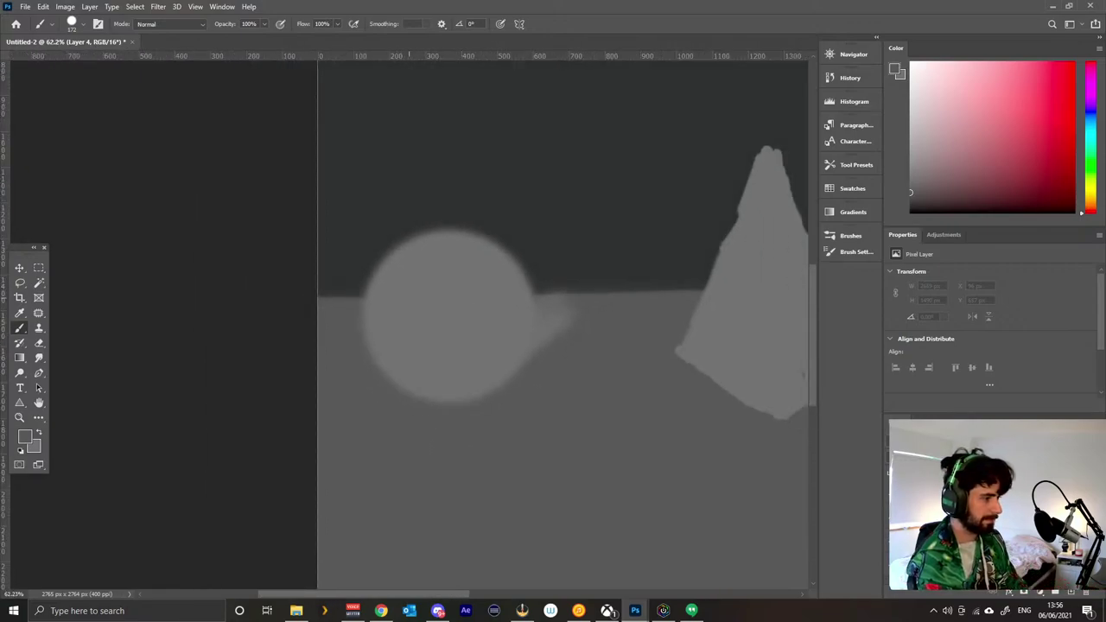
Try short darker grey shading strokes inside the sphere's left side and undo them.
left_click_drag(416, 277, 395, 327)
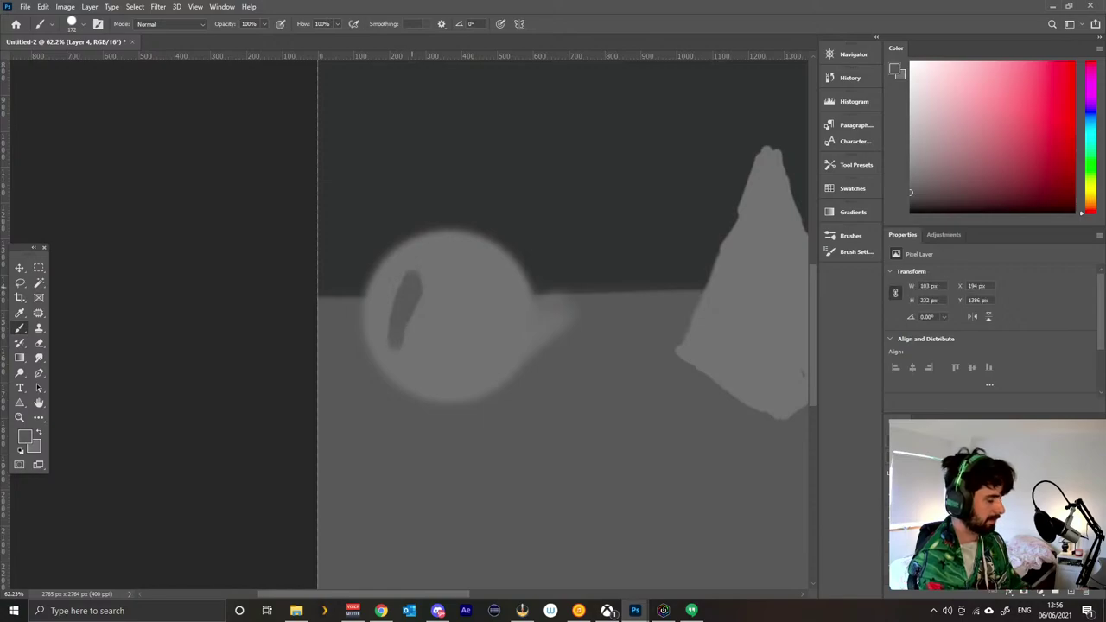
key("ctrl+z")
mouse_move(392, 287)
left_mouse_down()
mouse_move(377, 335)
mouse_move(384, 283)
mouse_move(384, 321)
left_mouse_up()
key("ctrl+z")
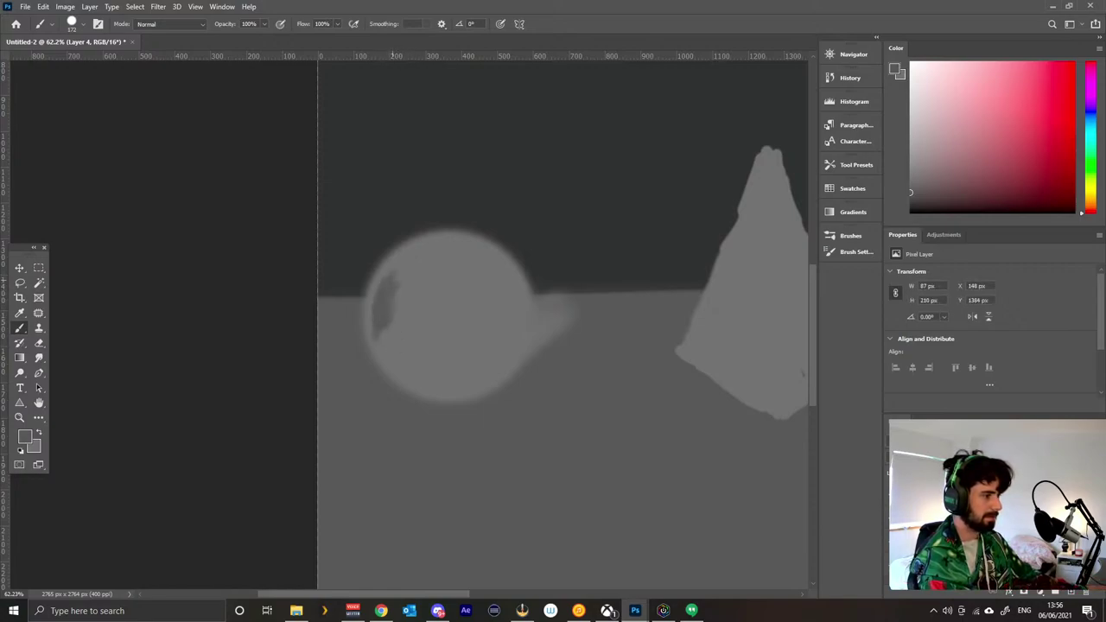
key("ctrl+z")
key("ctrl+z")
key("ctrl+z")
key("ctrl+z")
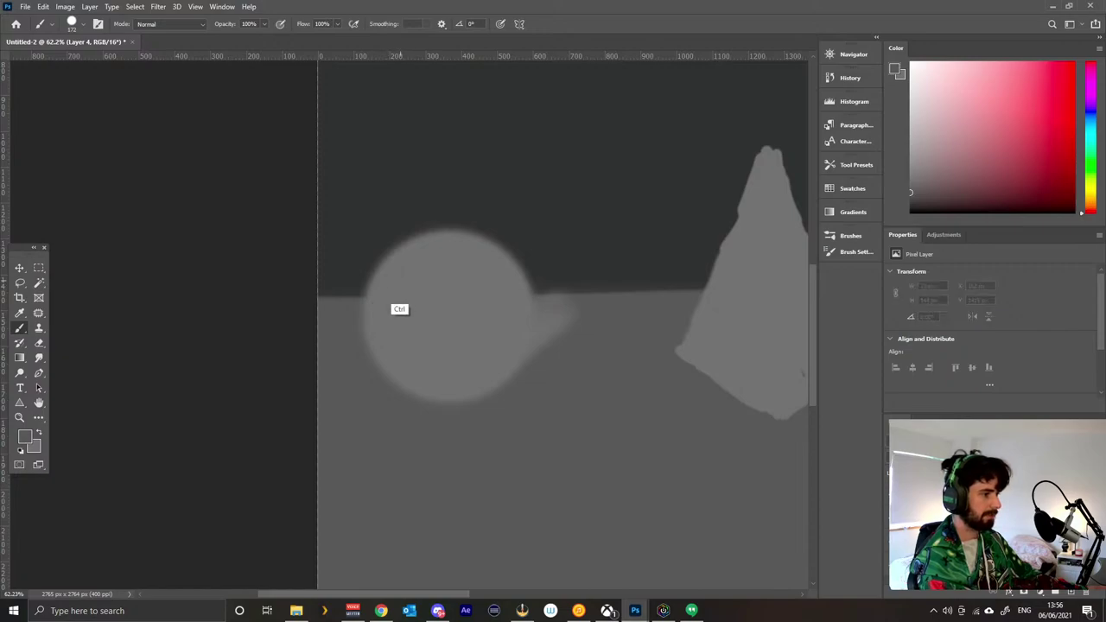
Shade the left third of the sphere with ground grey up to a vertical edge.
left_click_drag(382, 278, 376, 341)
mouse_move(385, 299)
left_mouse_down()
mouse_move(388, 349)
mouse_move(412, 378)
mouse_move(368, 341)
left_mouse_up()
mouse_move(395, 273)
left_mouse_down()
mouse_move(400, 358)
mouse_move(408, 372)
mouse_move(413, 362)
left_mouse_up()
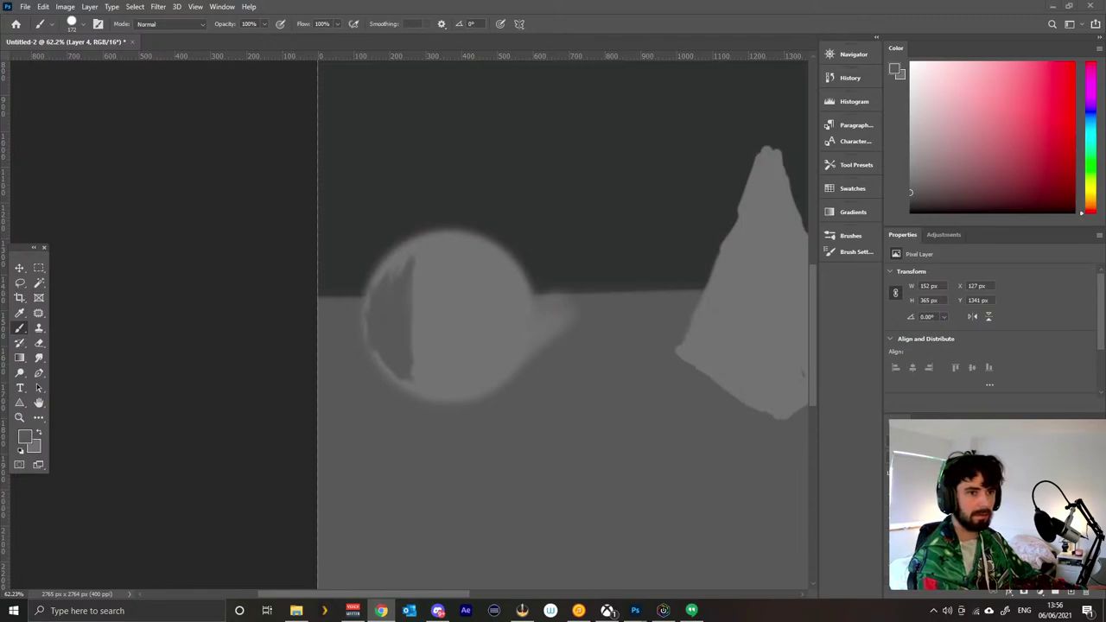
left_click_drag(1105, 295, 0, 17)
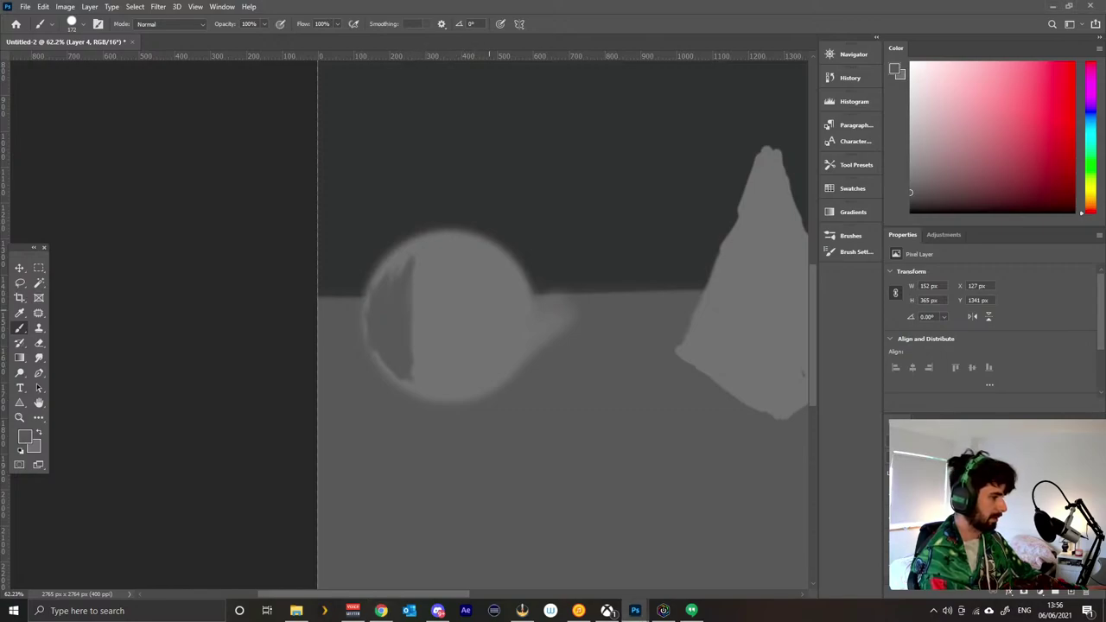
Try broad grey strokes over the sphere's centre and lower right, and undo all the shading on the sphere.
left_click_drag(463, 295, 454, 370)
left_click_drag(467, 352, 532, 365)
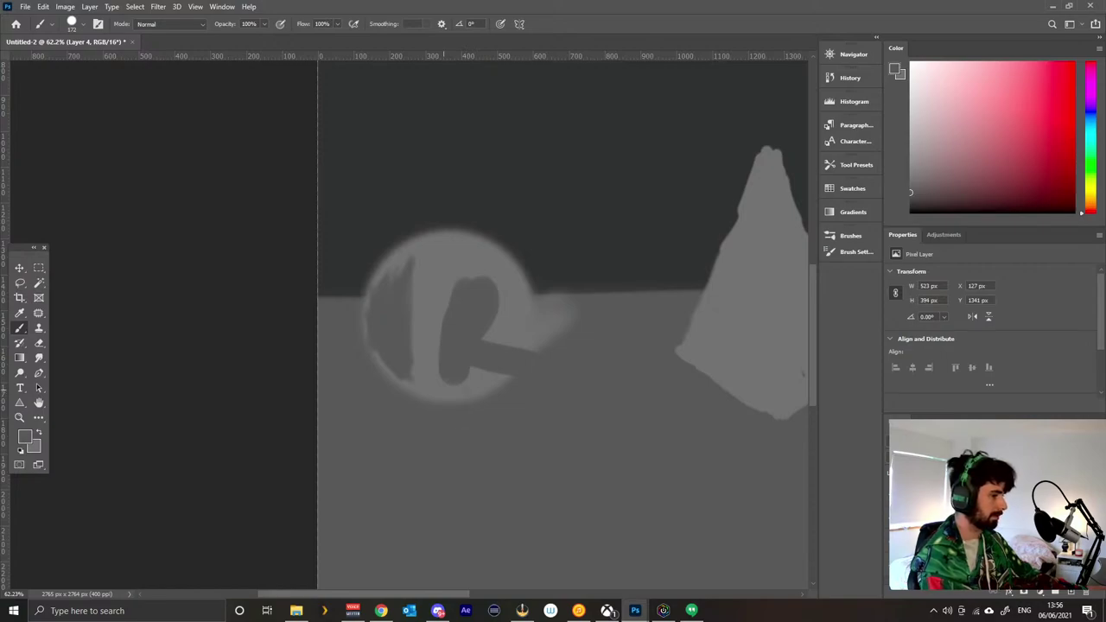
key("ctrl+z")
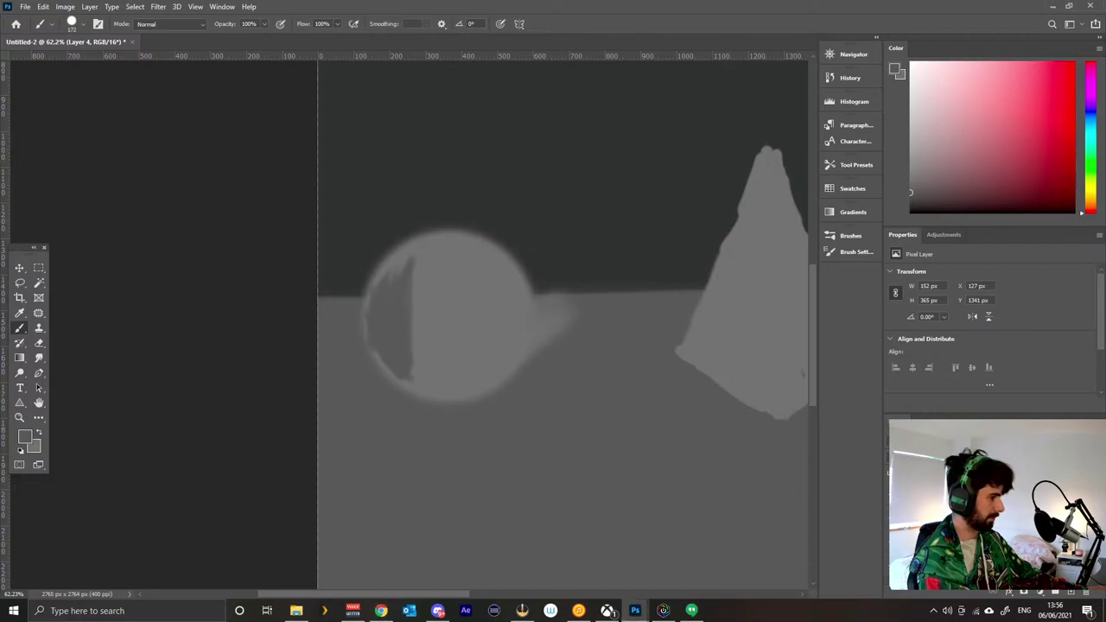
key("ctrl+z")
key("ctrl+z")
key("ctrl+z")
key("ctrl+z")
key("ctrl+z")
key("ctrl+z")
key("ctrl+z")
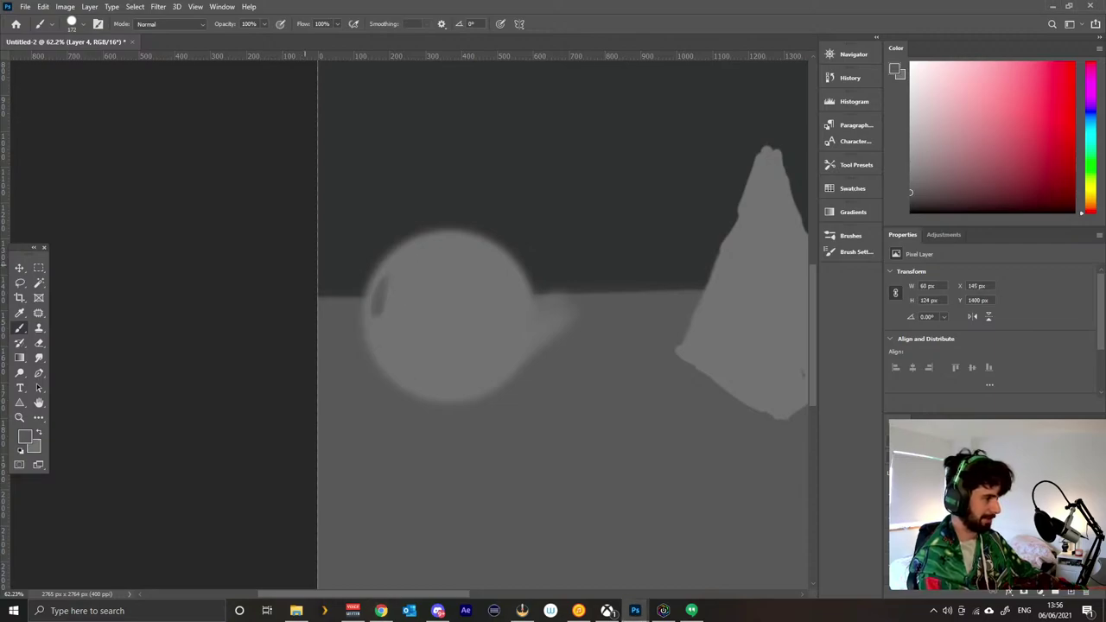
Try diagonal hatching strokes in darker grey across the sphere's middle and lower part.
left_click_drag(802, 374, 535, 355)
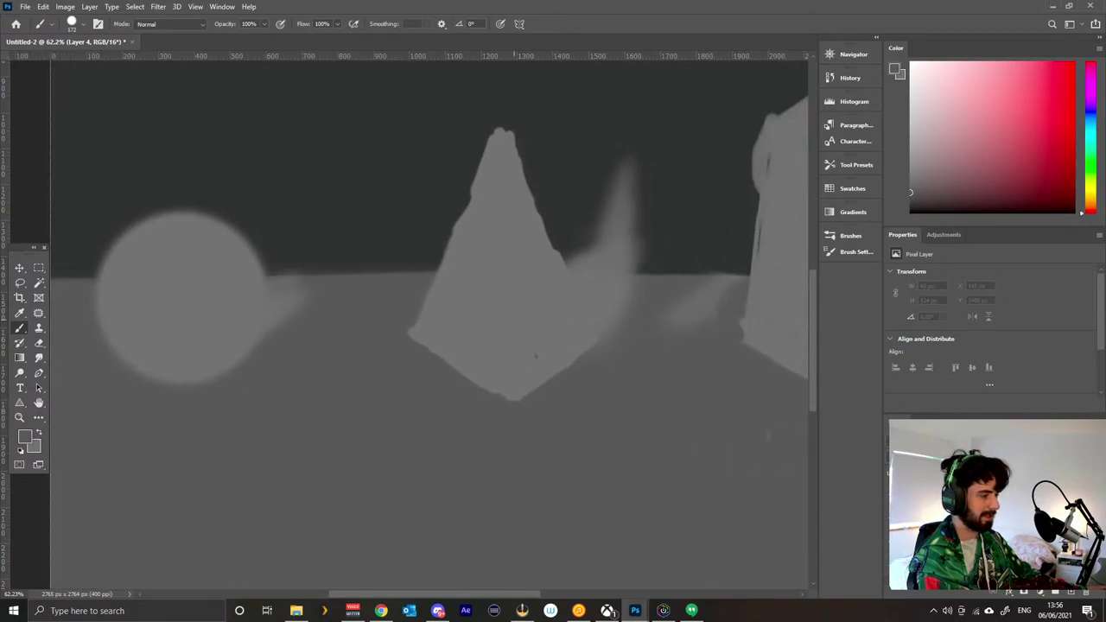
mouse_move(173, 316)
left_mouse_down()
mouse_move(218, 285)
mouse_move(176, 304)
mouse_move(204, 285)
left_mouse_up()
mouse_move(151, 290)
left_mouse_down()
mouse_move(200, 258)
mouse_move(181, 261)
left_mouse_up()
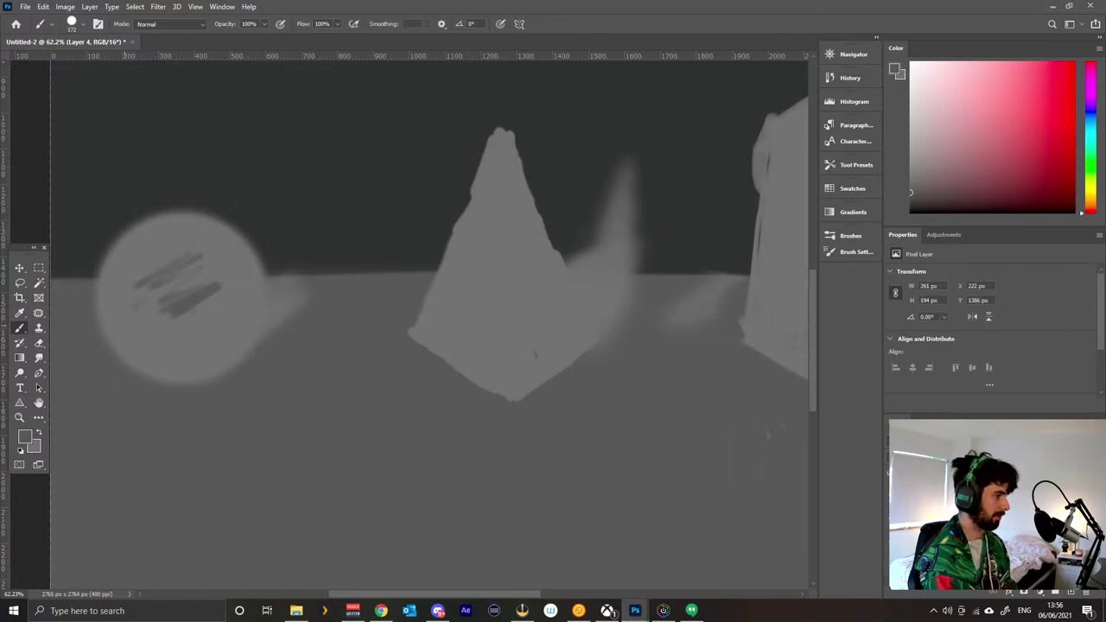
left_click_drag(240, 319, 144, 363)
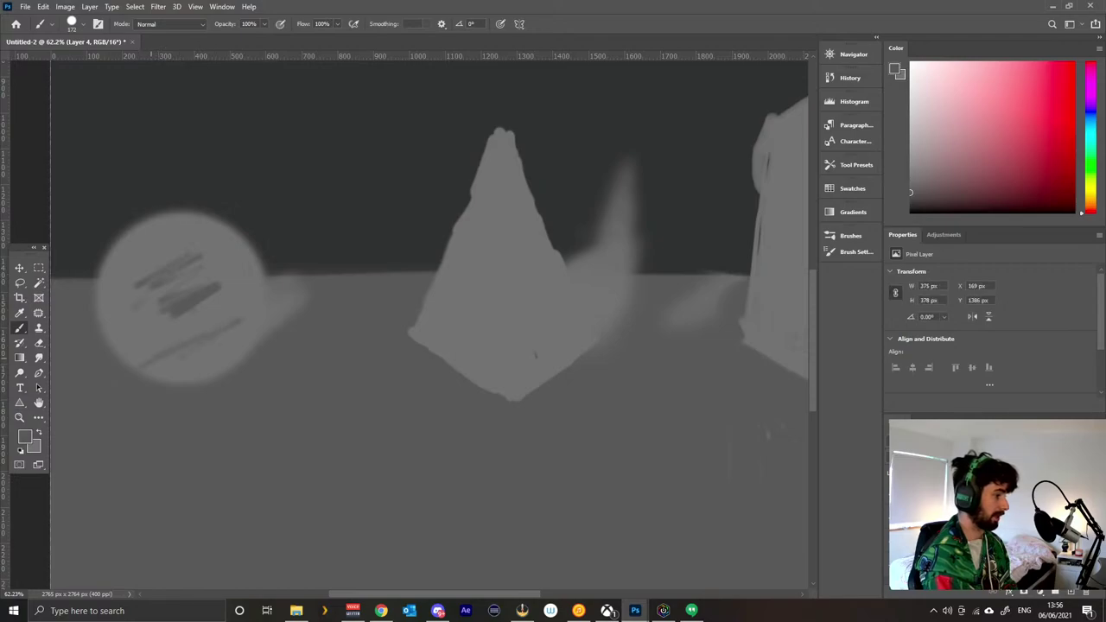
mouse_move(216, 312)
left_mouse_down()
mouse_move(151, 344)
mouse_move(212, 313)
left_mouse_up()
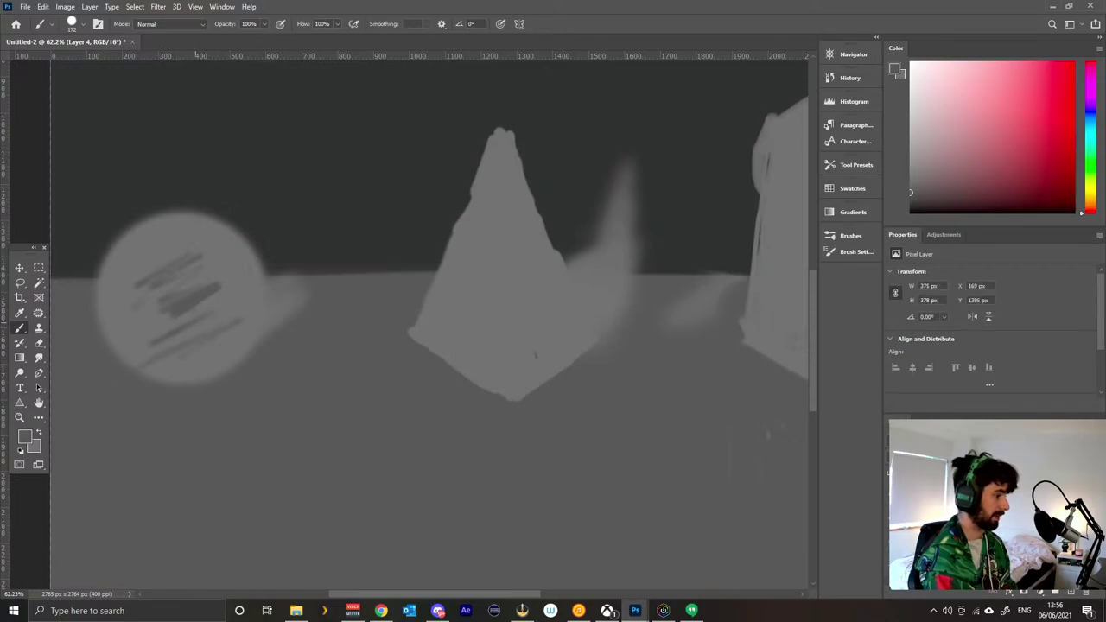
Try darker grey strokes over the pyramid's faces and delete the shading layer.
right_click(535, 354)
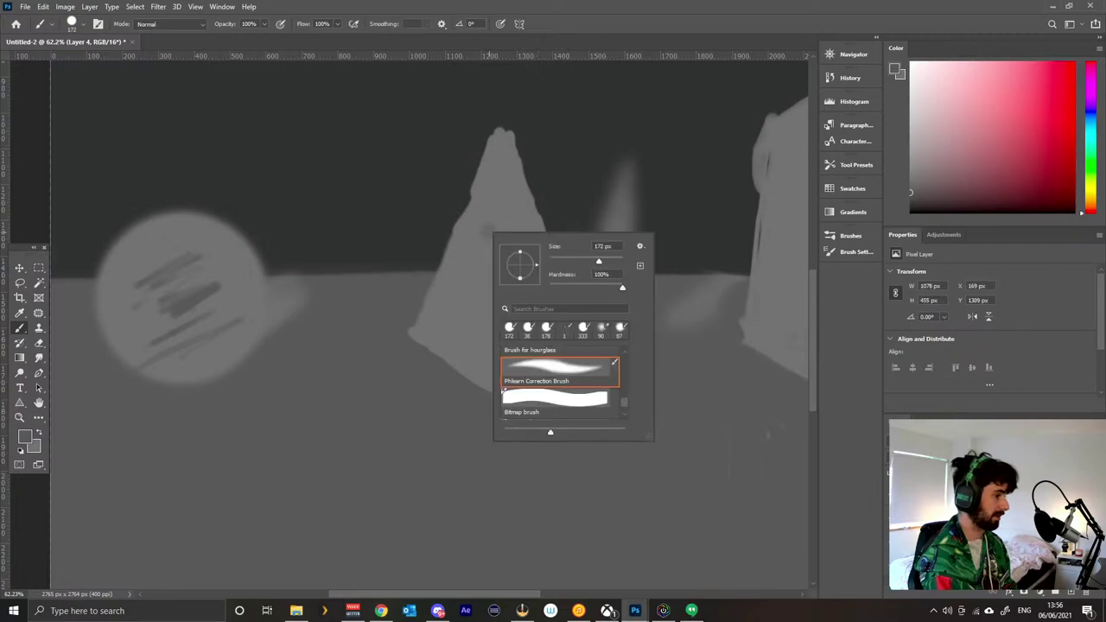
mouse_move(458, 304)
left_mouse_down()
mouse_move(455, 335)
mouse_move(471, 318)
left_mouse_up()
left_click_drag(461, 275, 508, 251)
mouse_move(554, 342)
left_mouse_down()
mouse_move(563, 331)
mouse_move(535, 332)
mouse_move(514, 313)
left_mouse_up()
mouse_move(544, 252)
left_mouse_down()
mouse_move(528, 275)
mouse_move(496, 293)
mouse_move(532, 315)
left_mouse_up()
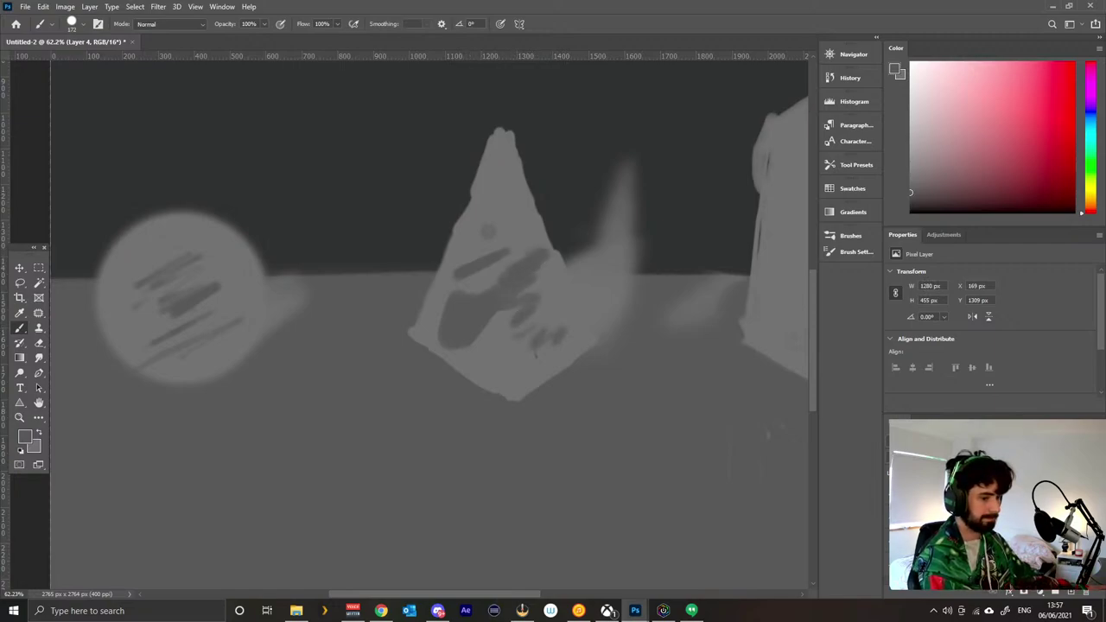
key("Delete")
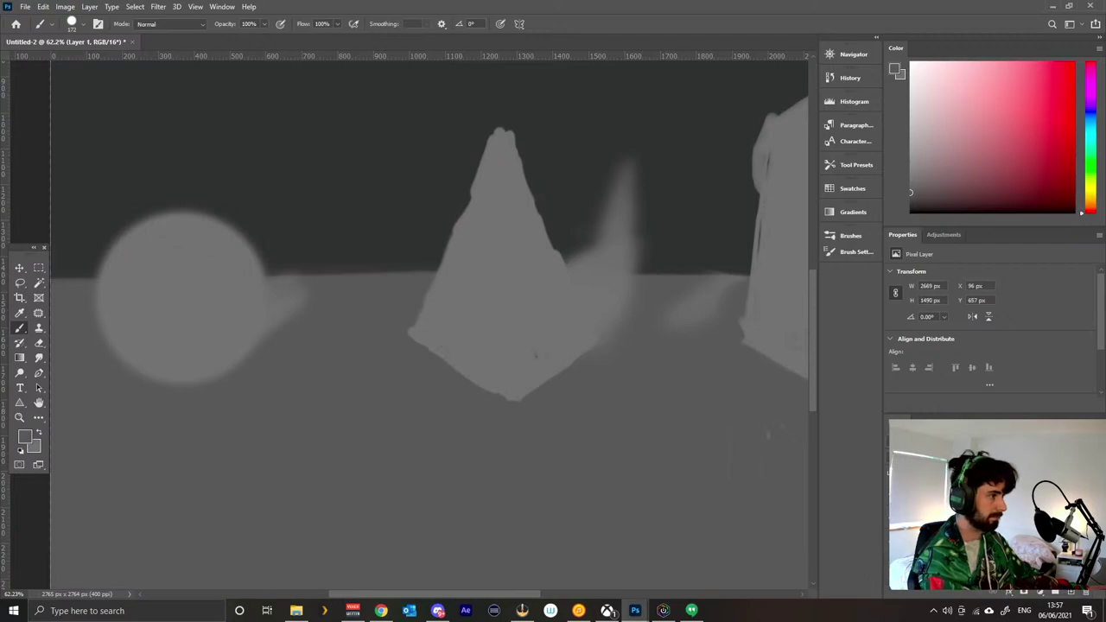
In the brush's Shape Dynamics, set the angle jitter to 0% and its control to Pen Tilt.
left_click(851, 252)
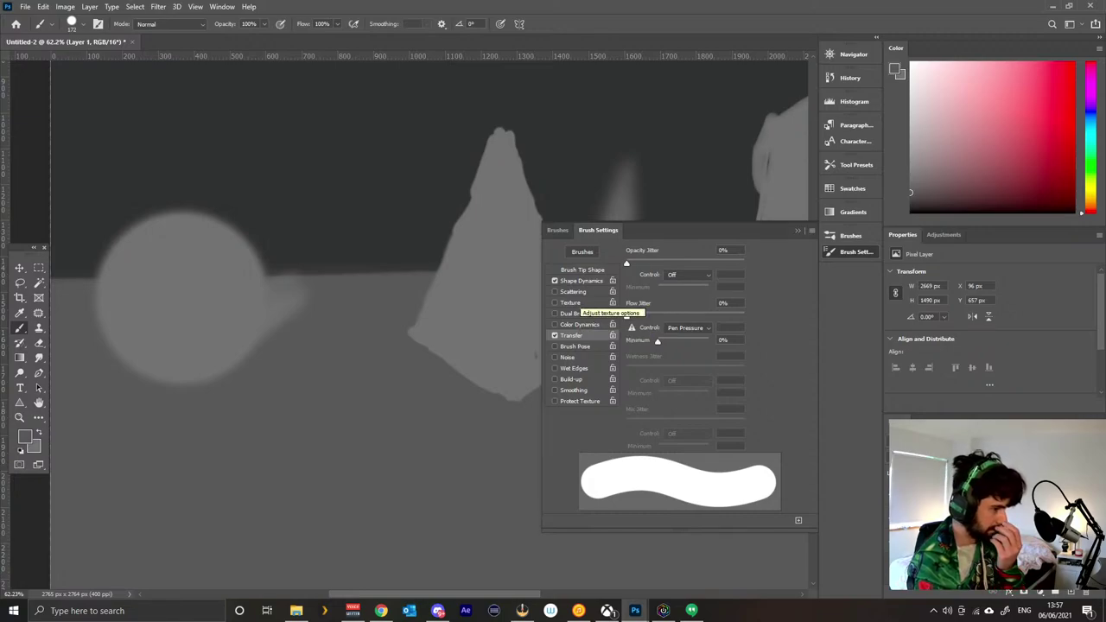
left_click(579, 281)
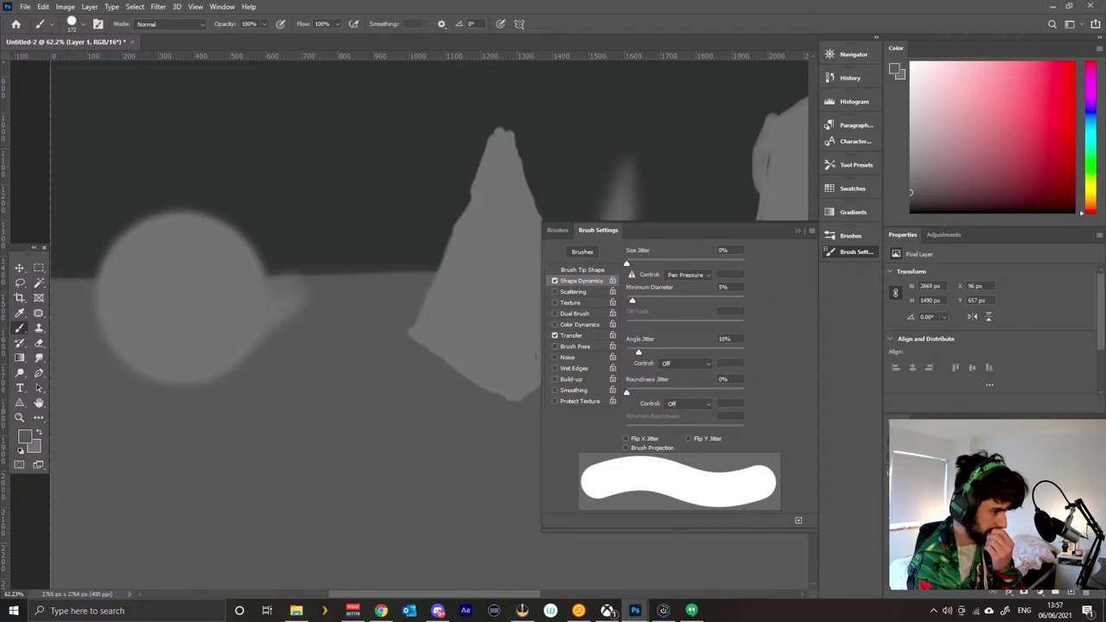
left_click(687, 363)
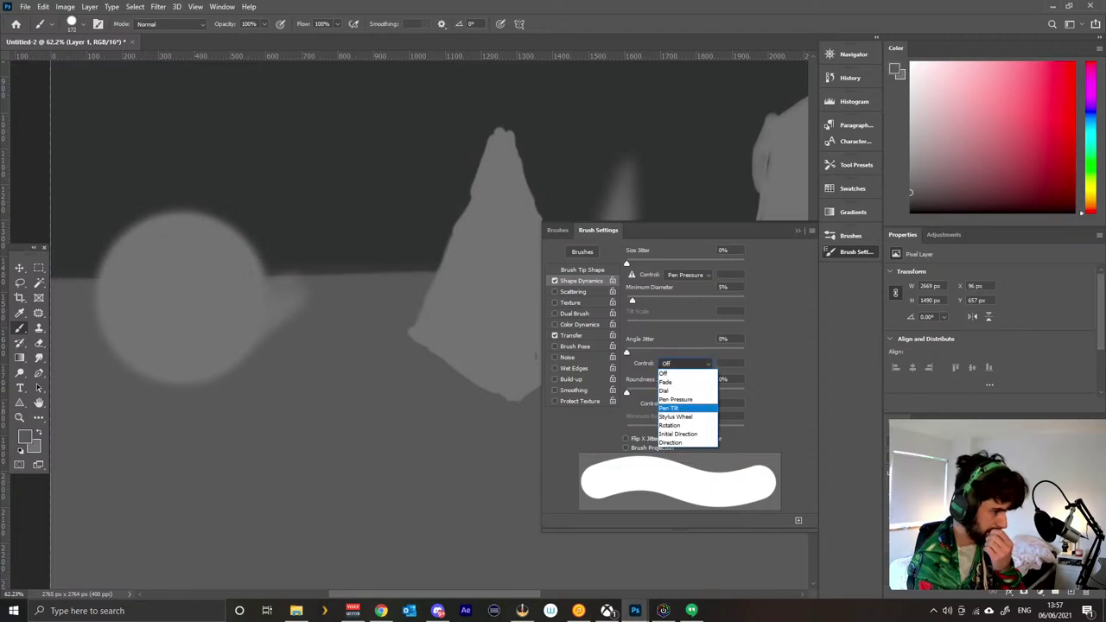
left_click(674, 408)
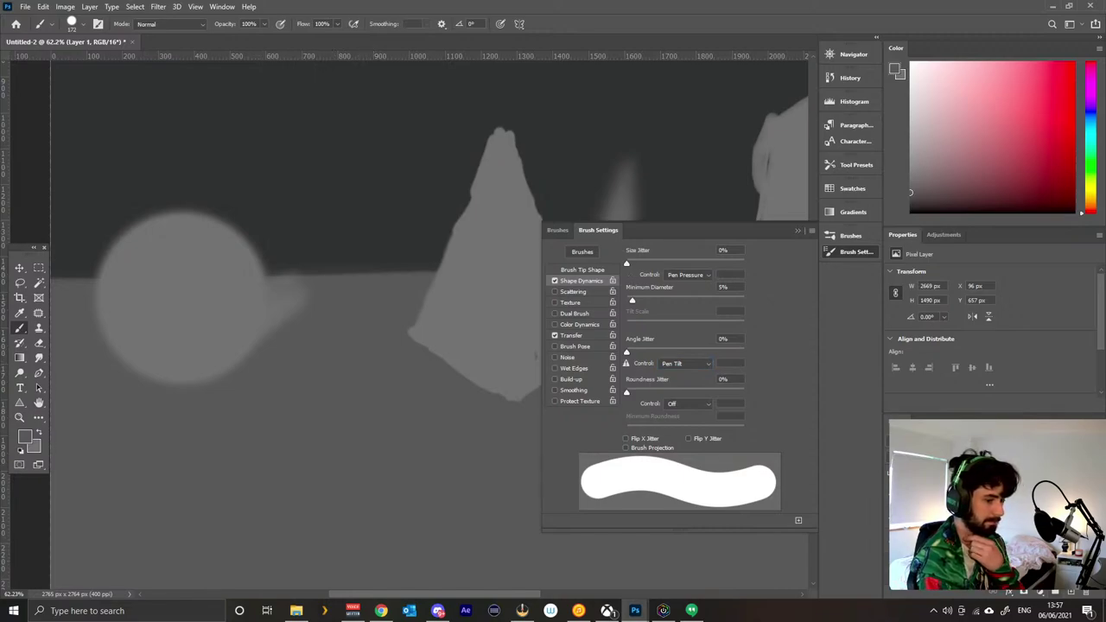
Add a new layer and paint grey test strokes on the dark background between and above the sphere and pyramid.
left_click(1071, 593)
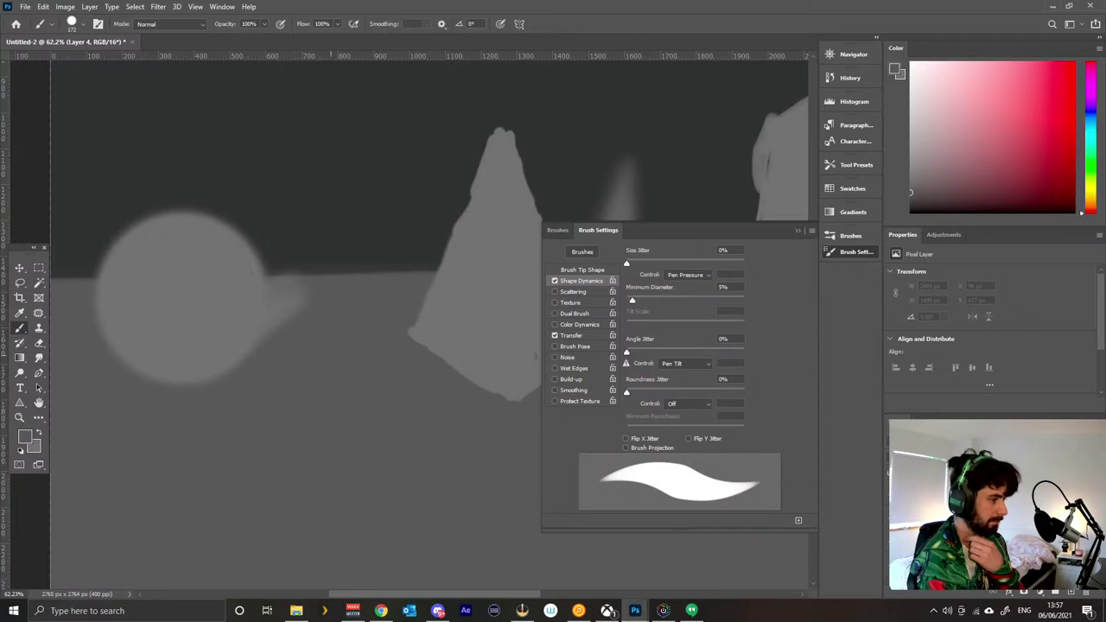
left_click_drag(300, 207, 398, 157)
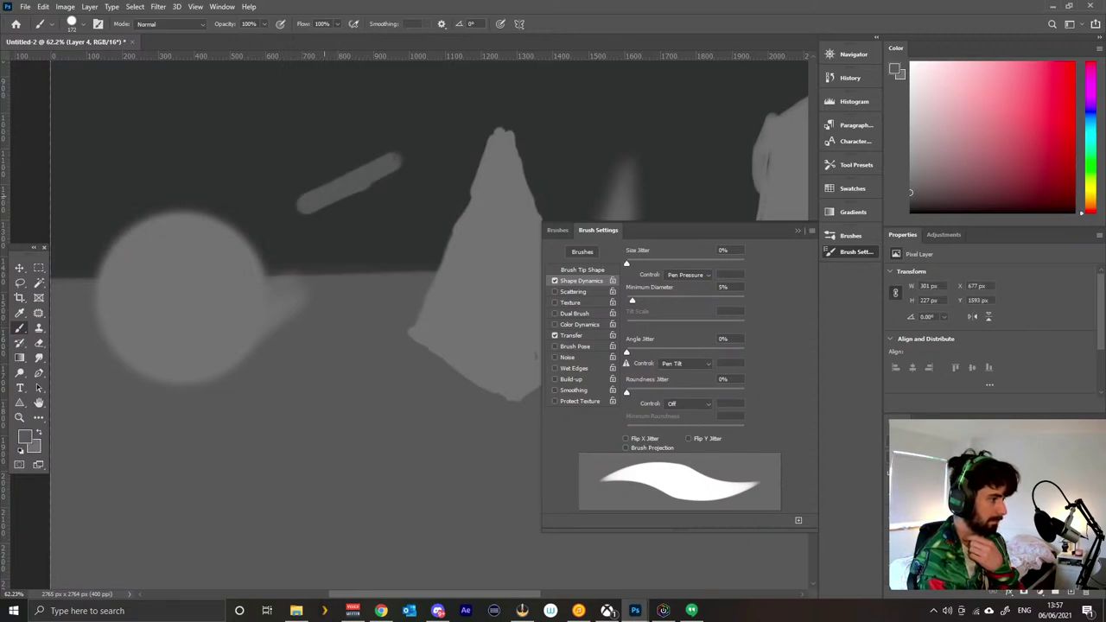
left_click_drag(292, 164, 399, 157)
mouse_move(185, 121)
left_mouse_down()
mouse_move(331, 84)
mouse_move(517, 83)
mouse_move(484, 112)
mouse_move(579, 83)
left_mouse_up()
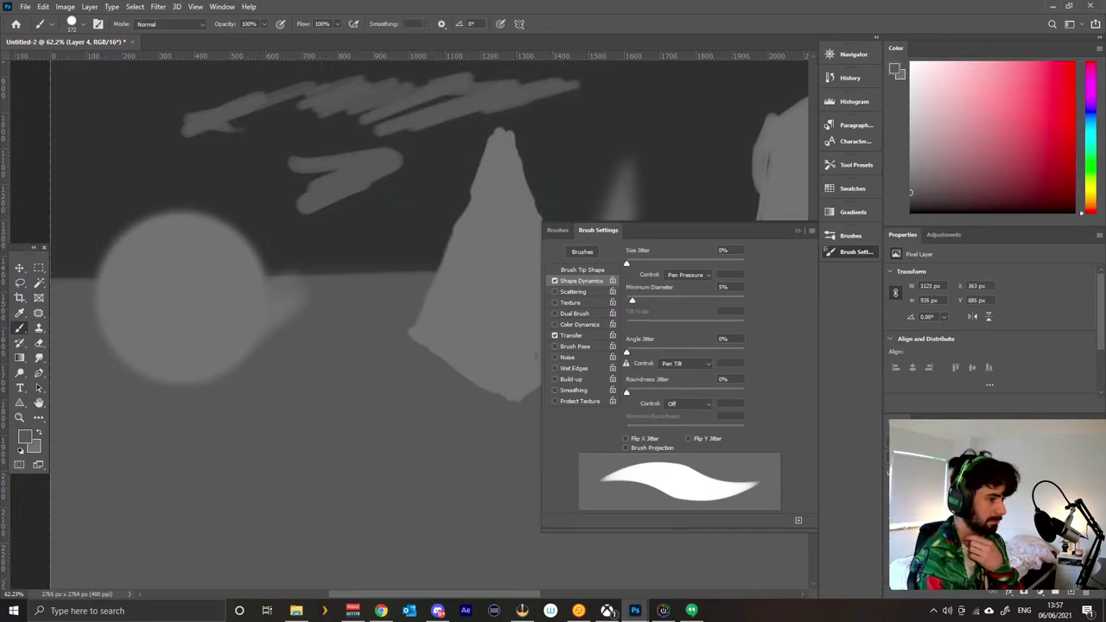
Try an angle jitter of 53% with test strokes around the pyramid's tip and set it back to 0%.
left_click_drag(627, 351, 689, 352)
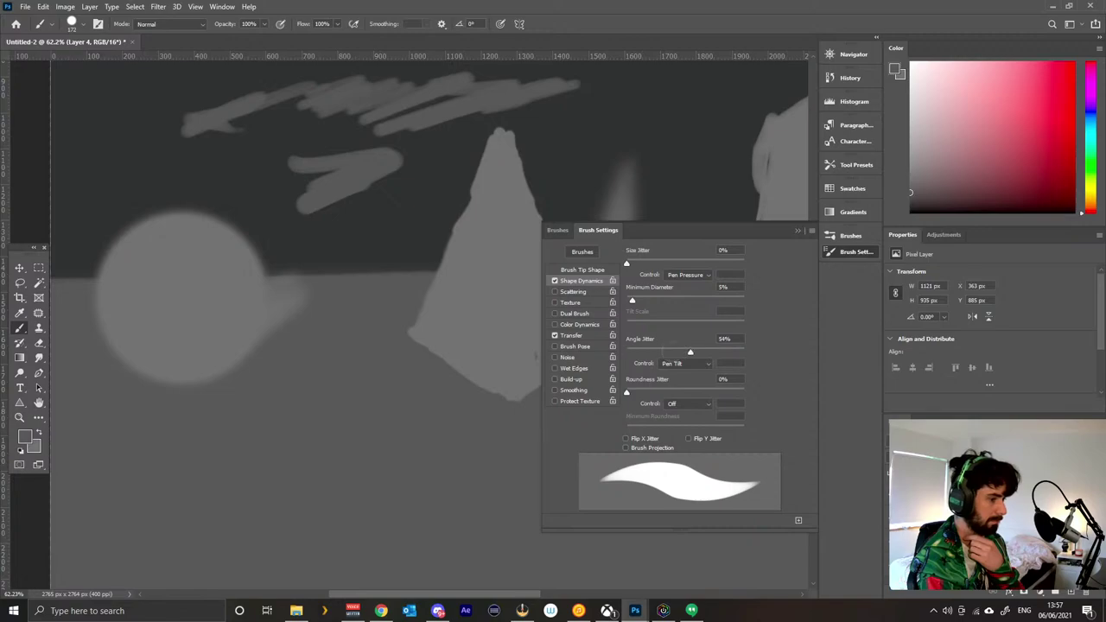
mouse_move(626, 104)
left_mouse_down()
mouse_move(691, 78)
mouse_move(578, 121)
mouse_move(651, 79)
left_mouse_up()
mouse_move(714, 114)
left_mouse_down()
mouse_move(577, 159)
mouse_move(501, 152)
left_mouse_up()
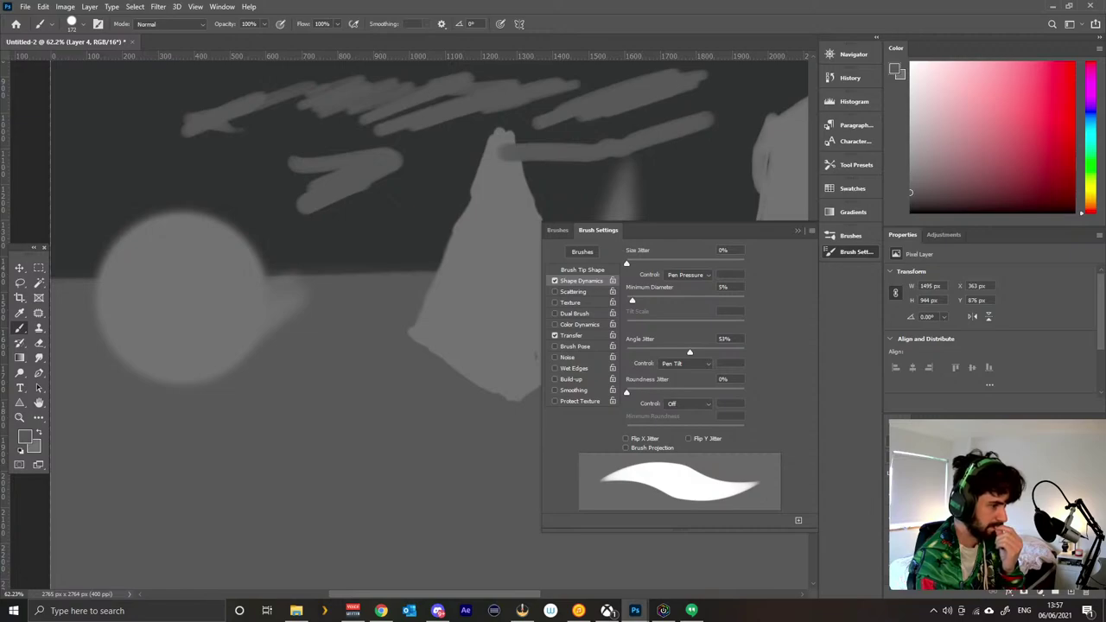
left_click_drag(690, 352, 626, 352)
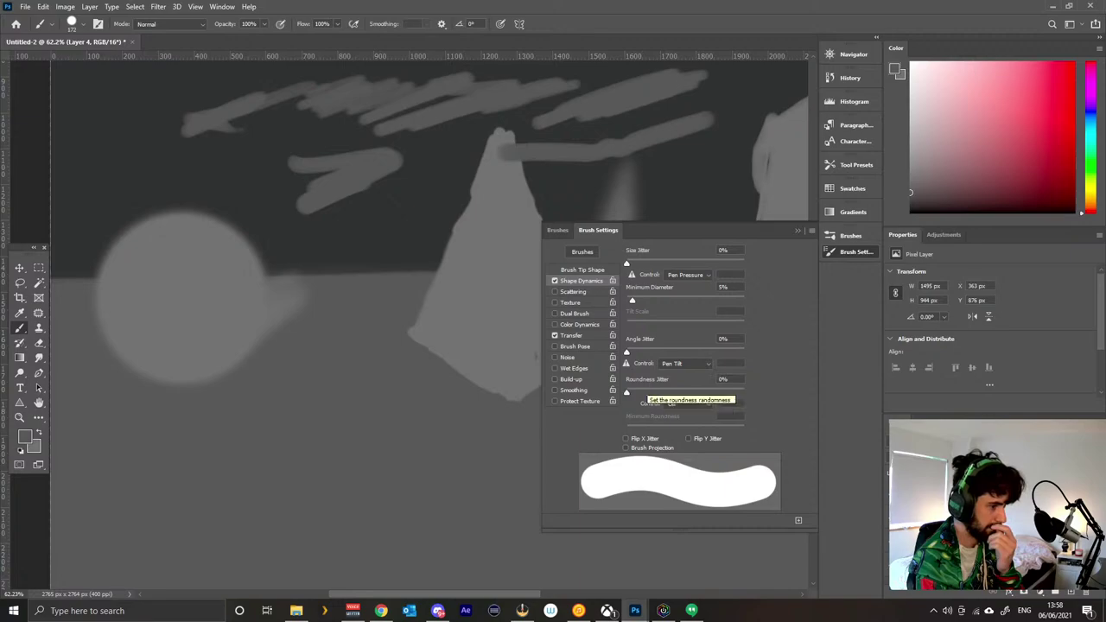
Set the brush's roundness jitter control to Pen Tilt and test it with a short stroke above the horizon.
left_click(689, 403)
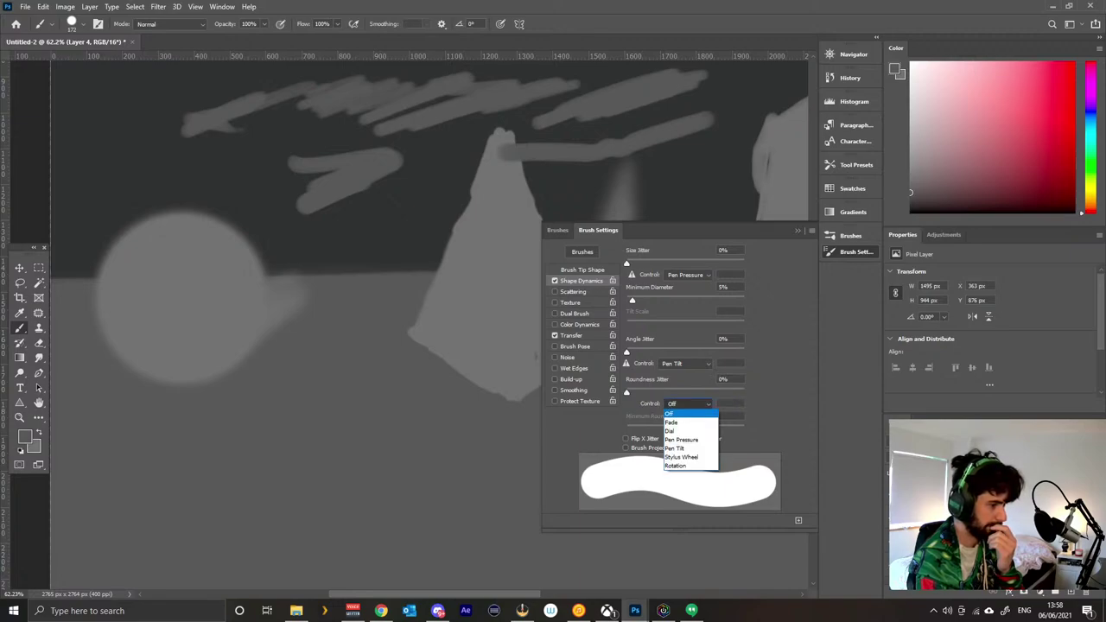
left_click(675, 448)
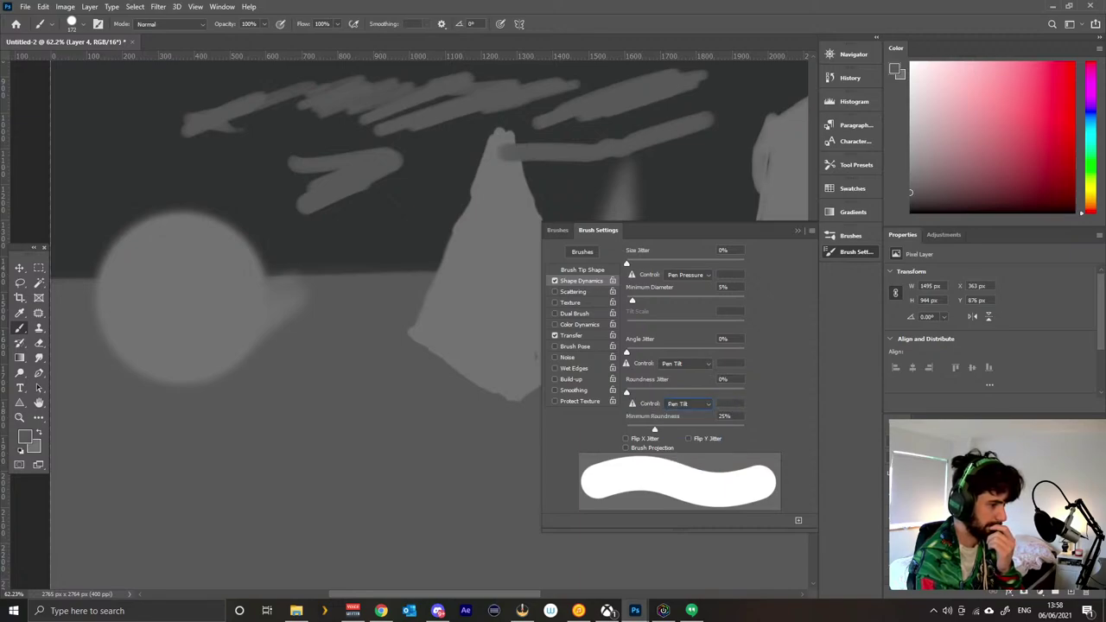
left_click_drag(346, 263, 411, 245)
right_click(404, 247)
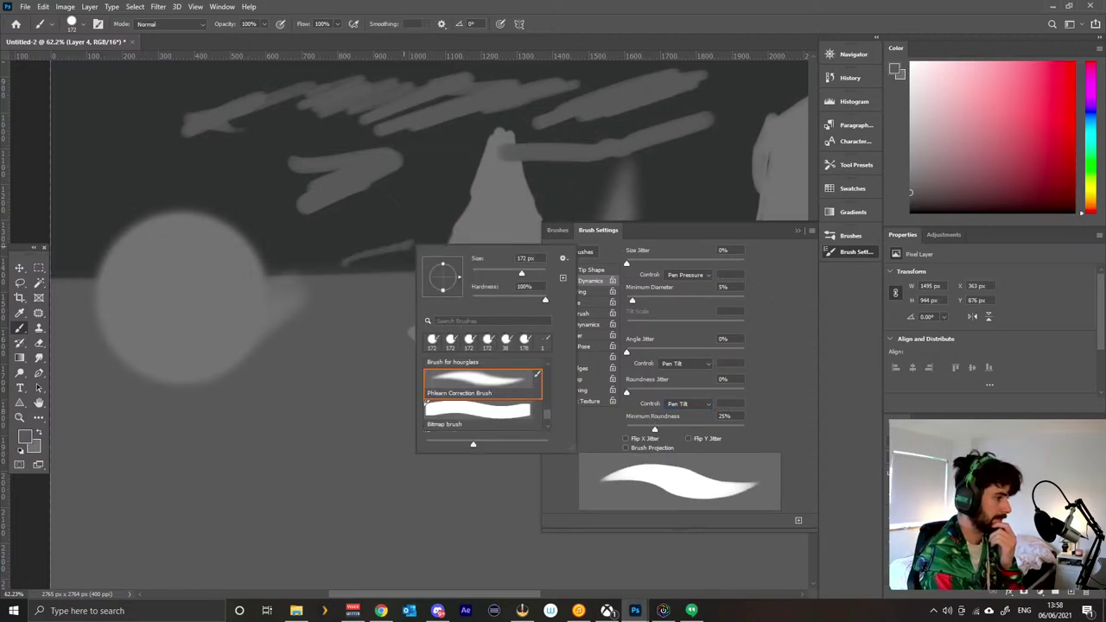
left_click(438, 210)
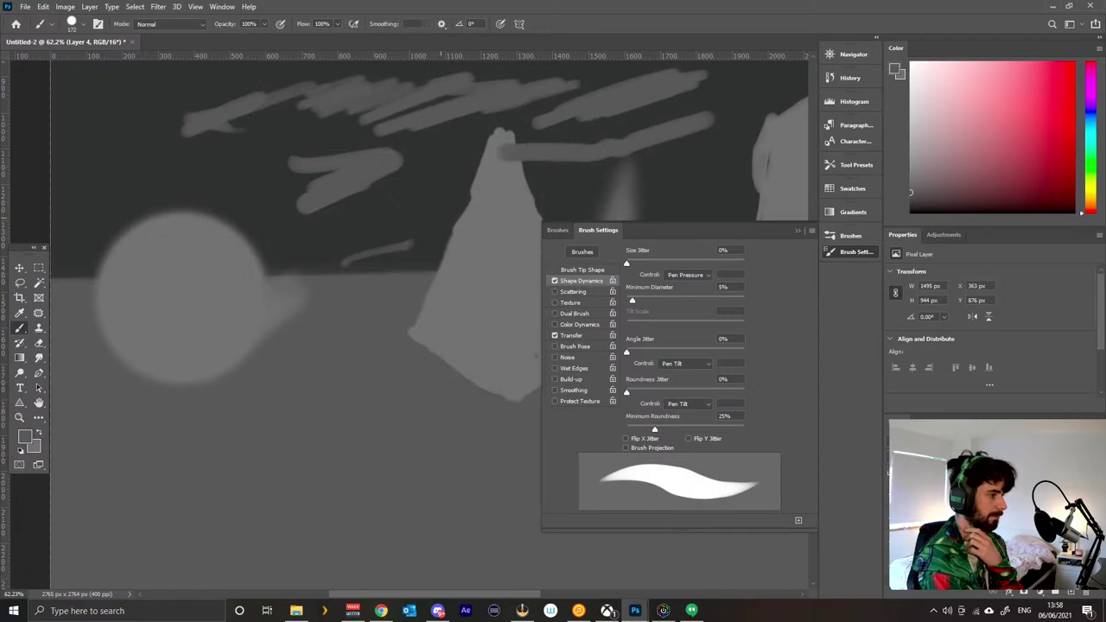
Paint blobs and zigzag test strokes over the dark background and the sphere to try the tilt response.
mouse_move(380, 200)
left_mouse_down()
mouse_move(387, 244)
mouse_move(420, 217)
left_mouse_up()
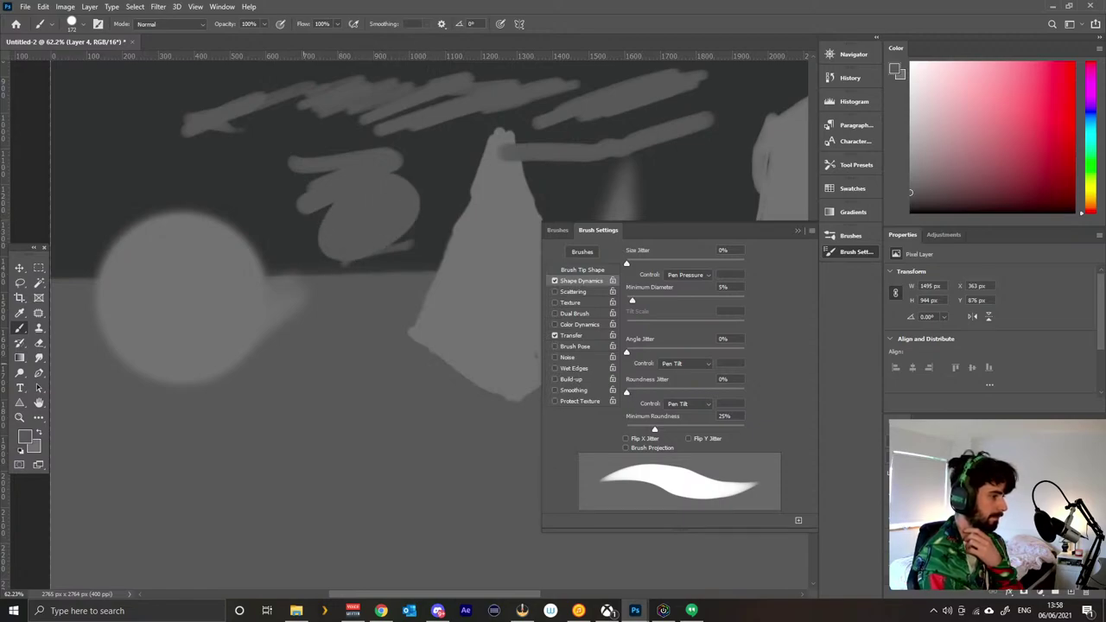
mouse_move(337, 263)
left_mouse_down()
mouse_move(263, 225)
mouse_move(229, 177)
mouse_move(164, 151)
mouse_move(173, 177)
mouse_move(104, 125)
mouse_move(168, 86)
mouse_move(242, 155)
mouse_move(302, 112)
left_mouse_up()
left_click_drag(371, 132, 347, 142)
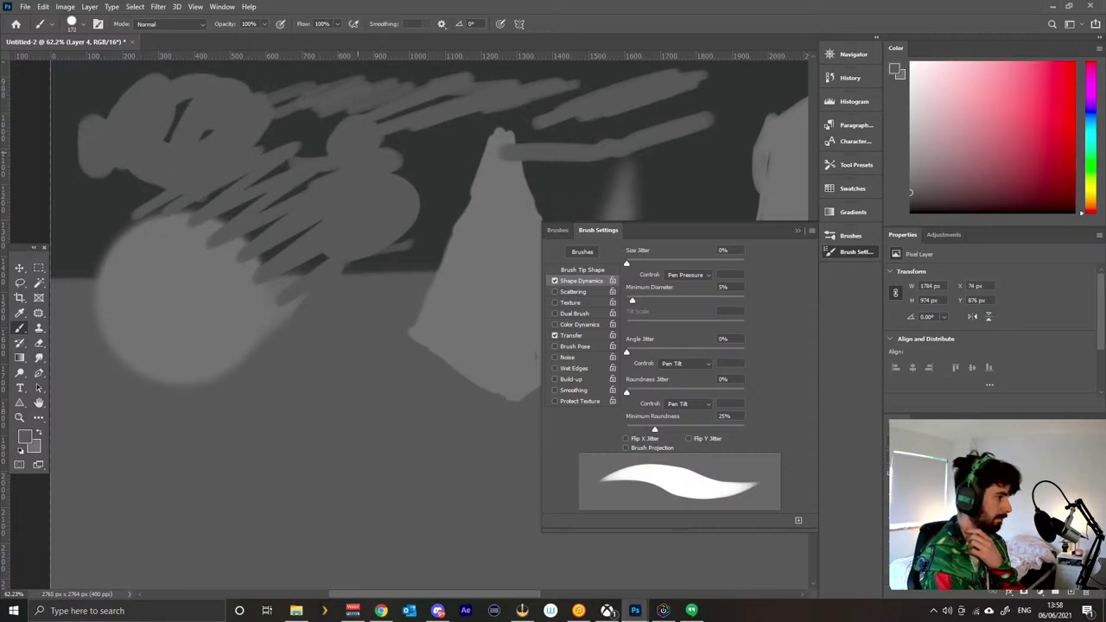
mouse_move(416, 173)
left_mouse_down()
mouse_move(436, 156)
mouse_move(411, 179)
left_mouse_up()
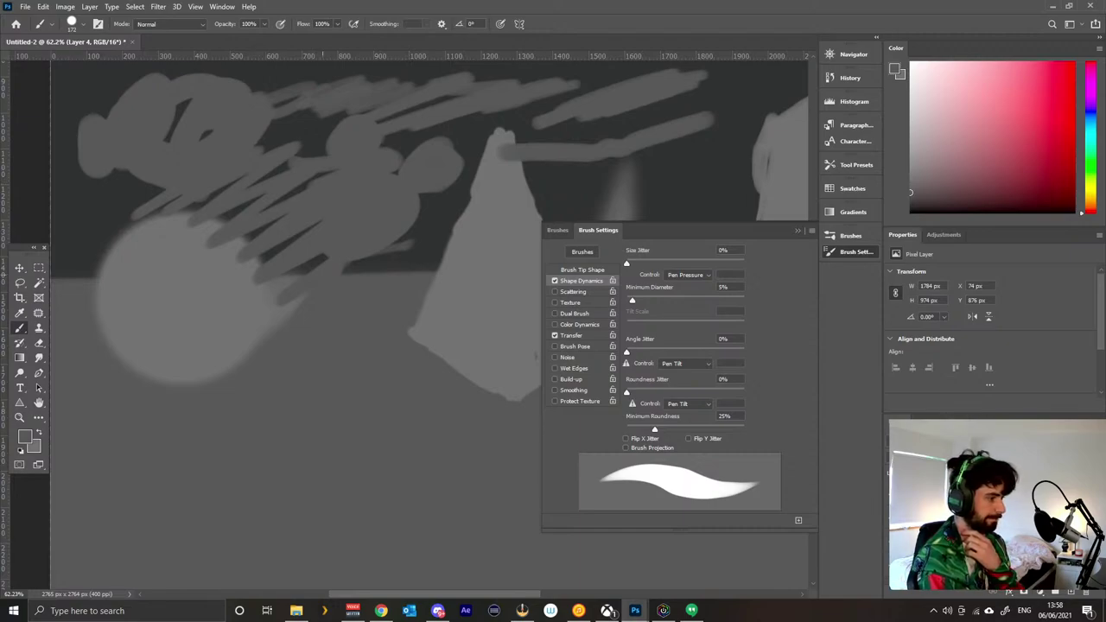
mouse_move(182, 353)
left_mouse_down()
mouse_move(240, 288)
mouse_move(153, 351)
mouse_move(174, 296)
left_mouse_up()
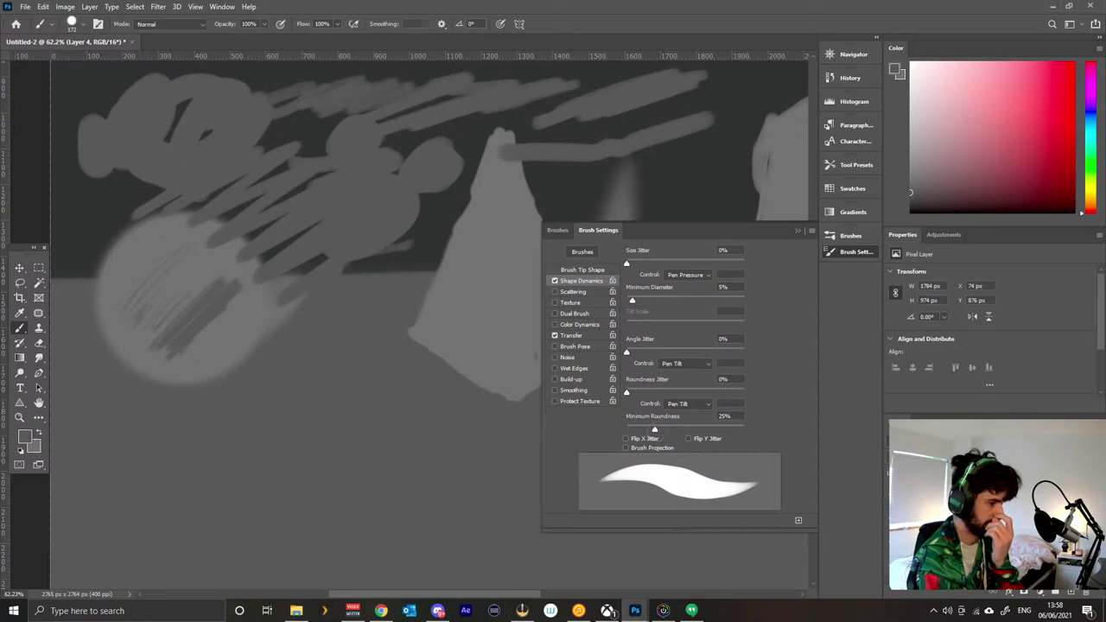
Set the brush's minimum roundness to 8%, test it on the sphere's lower right and delete the test layer.
left_click_drag(654, 430, 634, 430)
mouse_move(185, 367)
left_mouse_down()
mouse_move(243, 320)
mouse_move(216, 374)
left_mouse_up()
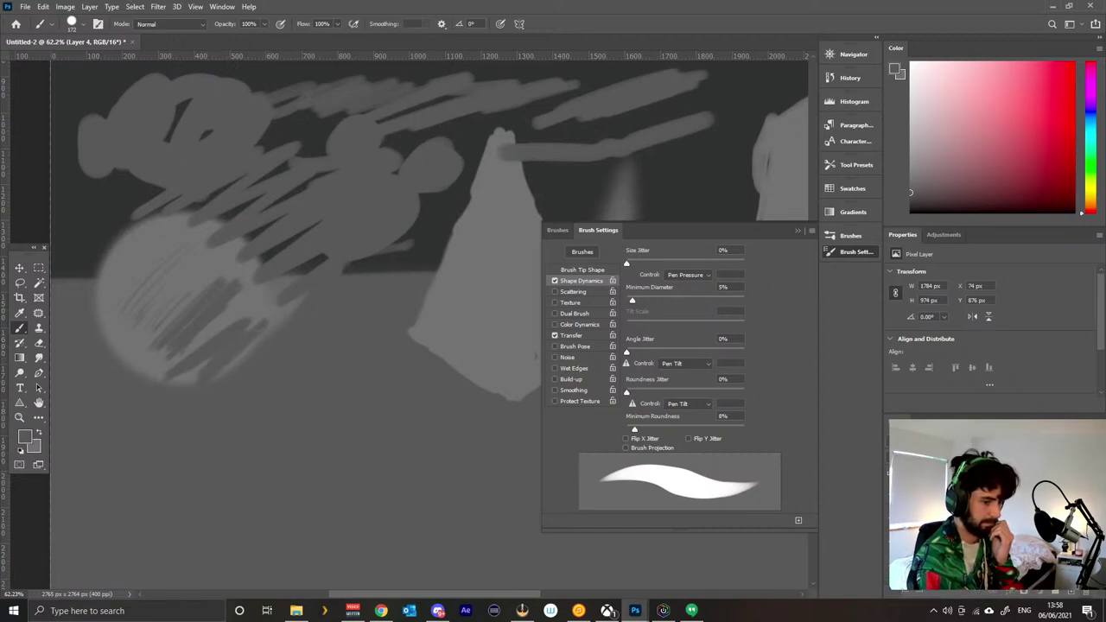
key("Delete")
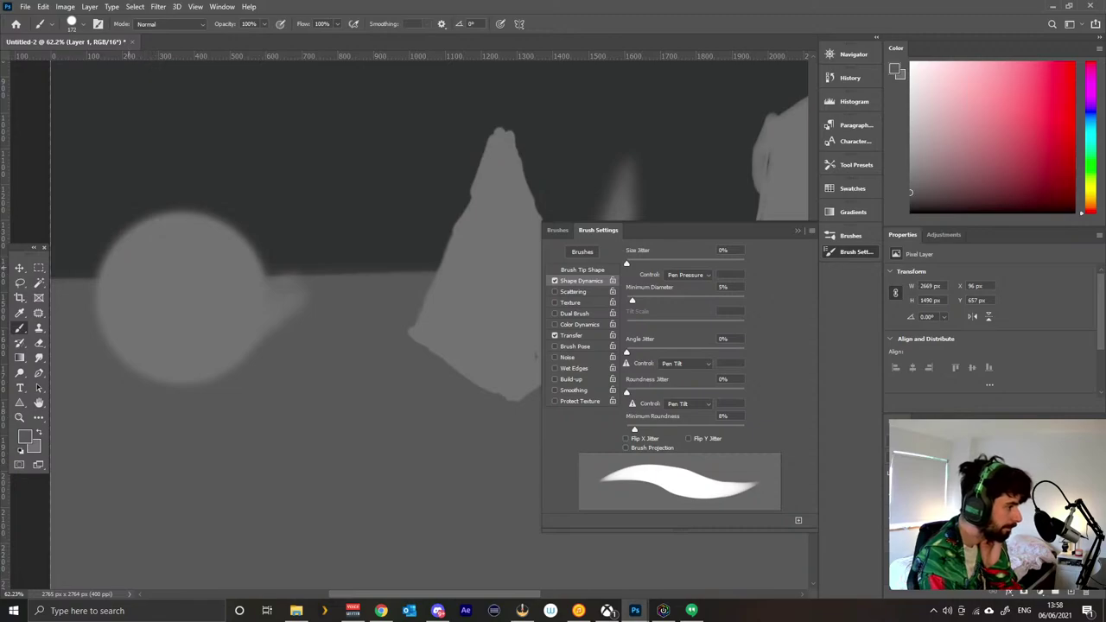
Try curved grey shading strokes along the sphere's left edge and undo them.
mouse_move(132, 245)
left_mouse_down()
mouse_move(114, 303)
mouse_move(164, 359)
mouse_move(98, 296)
mouse_move(109, 282)
mouse_move(104, 294)
left_mouse_up()
left_click_drag(114, 337, 148, 376)
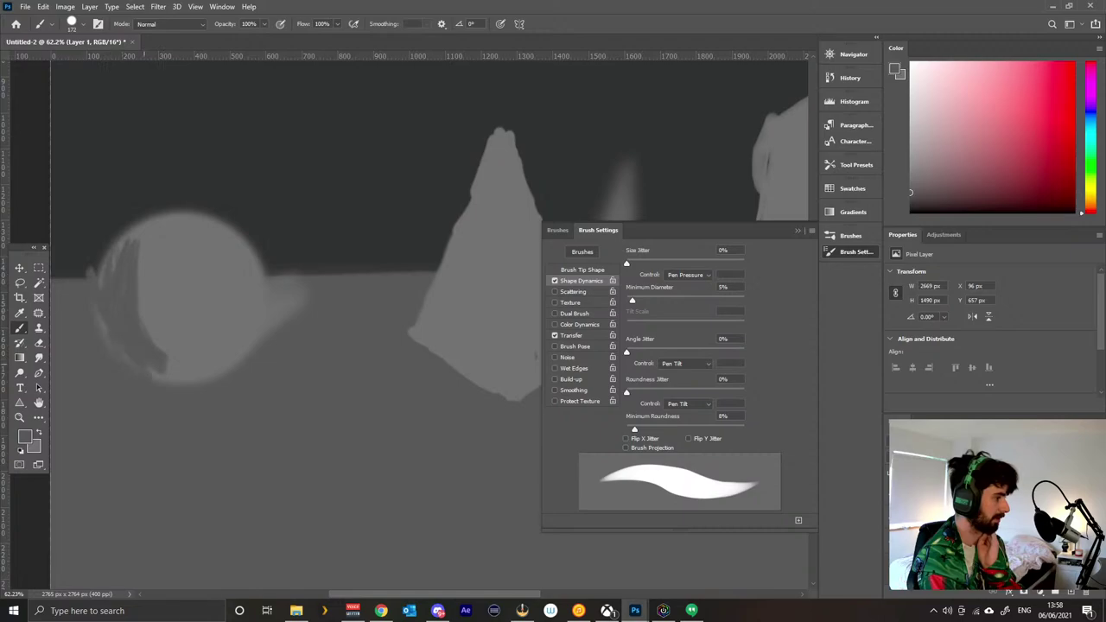
key("ctrl+z")
key("ctrl+z")
key("ctrl+z")
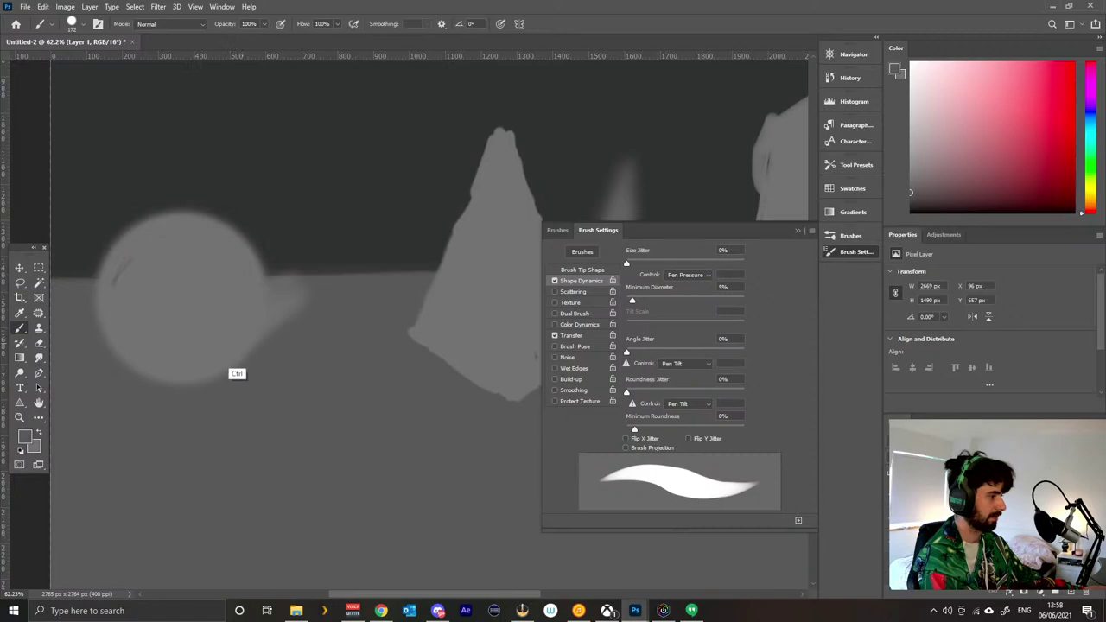
key("ctrl+z")
Try shading the sphere's lower-right edge with a 297 px brush and undo the strokes.
mouse_move(191, 348)
left_mouse_down()
mouse_move(229, 334)
mouse_move(208, 356)
mouse_move(235, 298)
mouse_move(194, 356)
mouse_move(233, 304)
left_mouse_up()
key("ctrl+z")
key("ctrl+z")
key("ctrl+z")
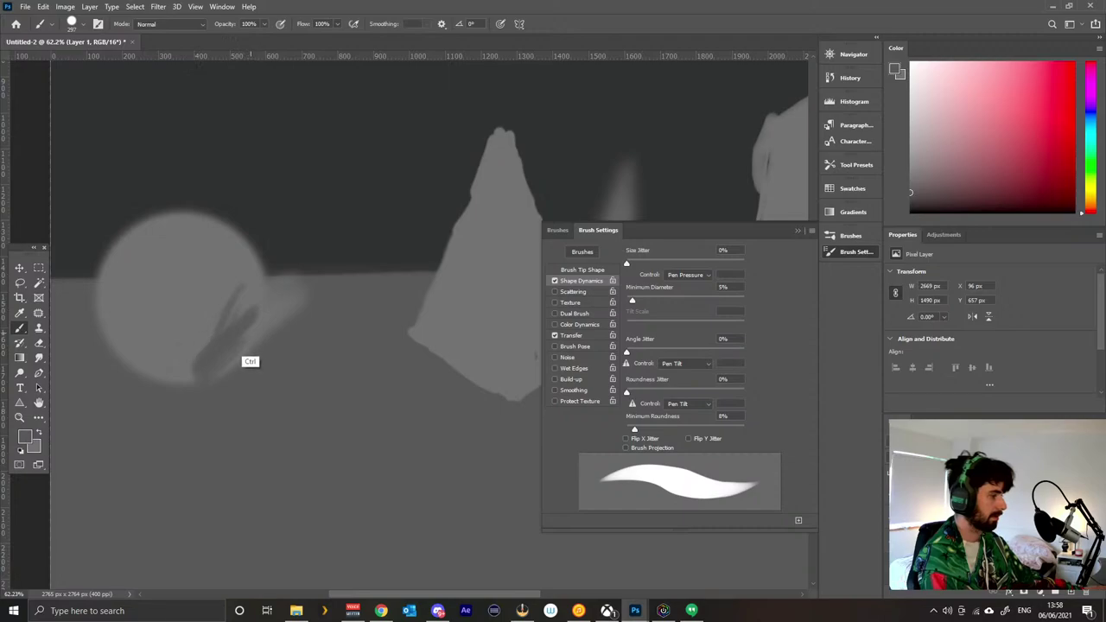
key("ctrl+z")
Try diagonal shading across the sphere's lower part with a 504 px brush and undo it.
left_click_drag(195, 367, 241, 348)
mouse_move(246, 299)
left_mouse_down()
mouse_move(181, 360)
mouse_move(159, 355)
left_mouse_up()
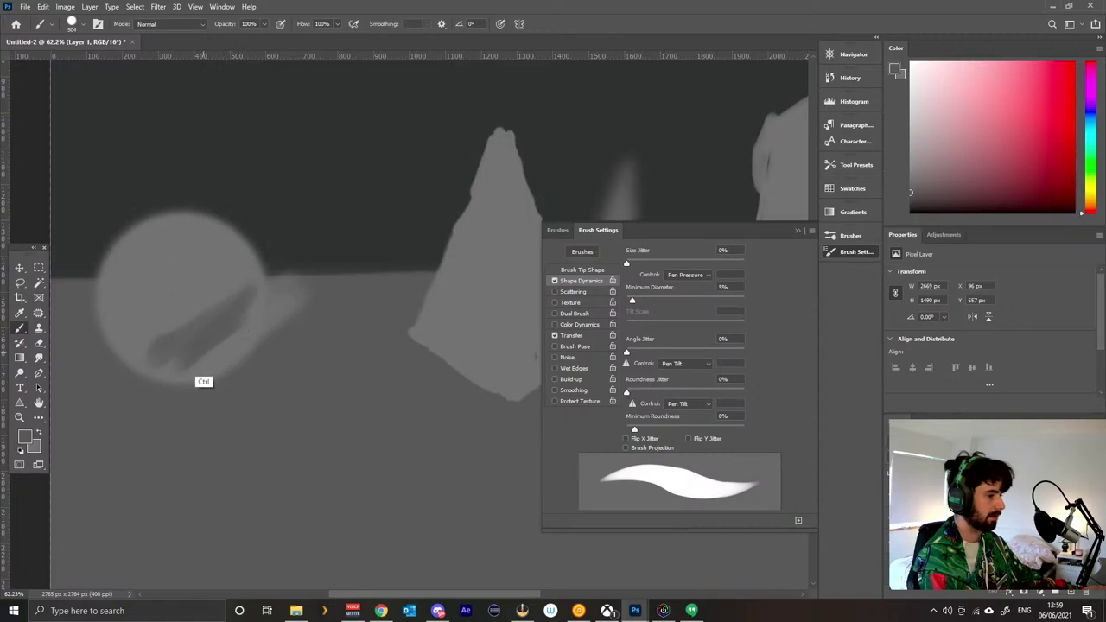
key("ctrl+z")
key("ctrl+z")
Try shading the sphere's lower half with a 710 px brush, undo it, and swap the foreground and background colours.
mouse_move(247, 346)
left_mouse_down()
mouse_move(215, 340)
mouse_move(237, 299)
mouse_move(139, 318)
left_mouse_up()
key("ctrl+z")
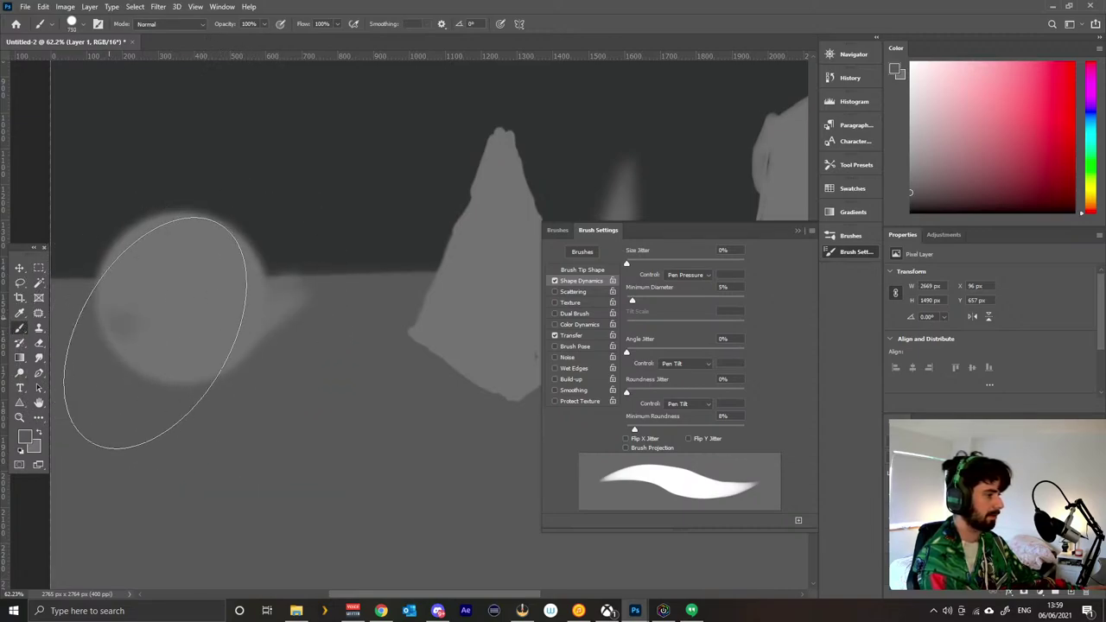
mouse_move(243, 302)
left_mouse_down()
mouse_move(97, 341)
mouse_move(147, 345)
mouse_move(247, 313)
mouse_move(210, 350)
mouse_move(90, 323)
mouse_move(220, 353)
mouse_move(249, 323)
mouse_move(125, 345)
left_mouse_up()
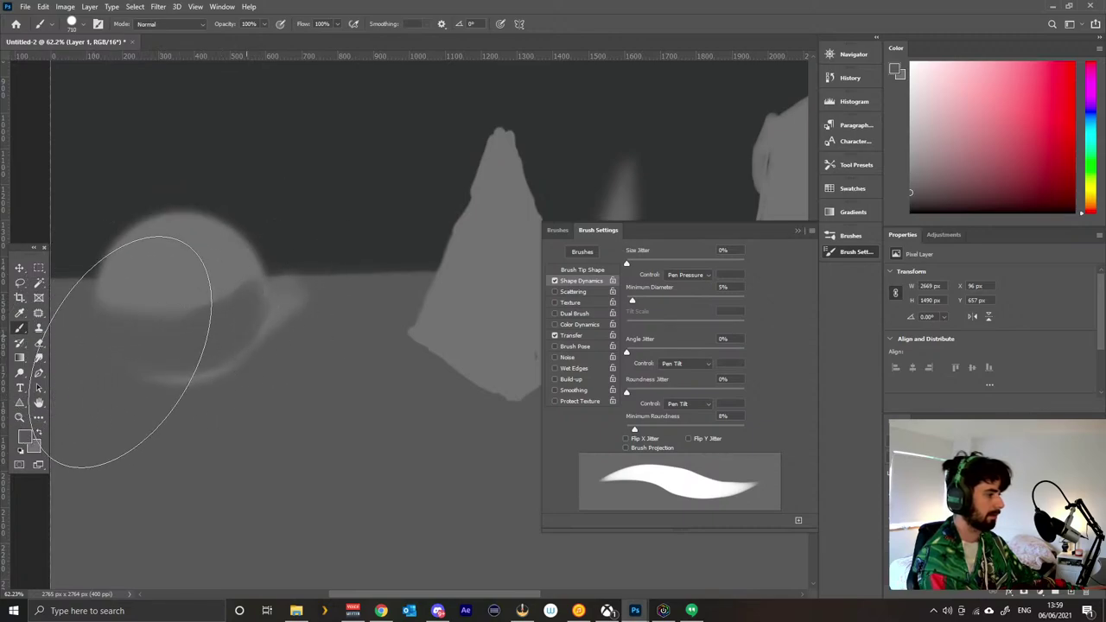
key("ctrl+z")
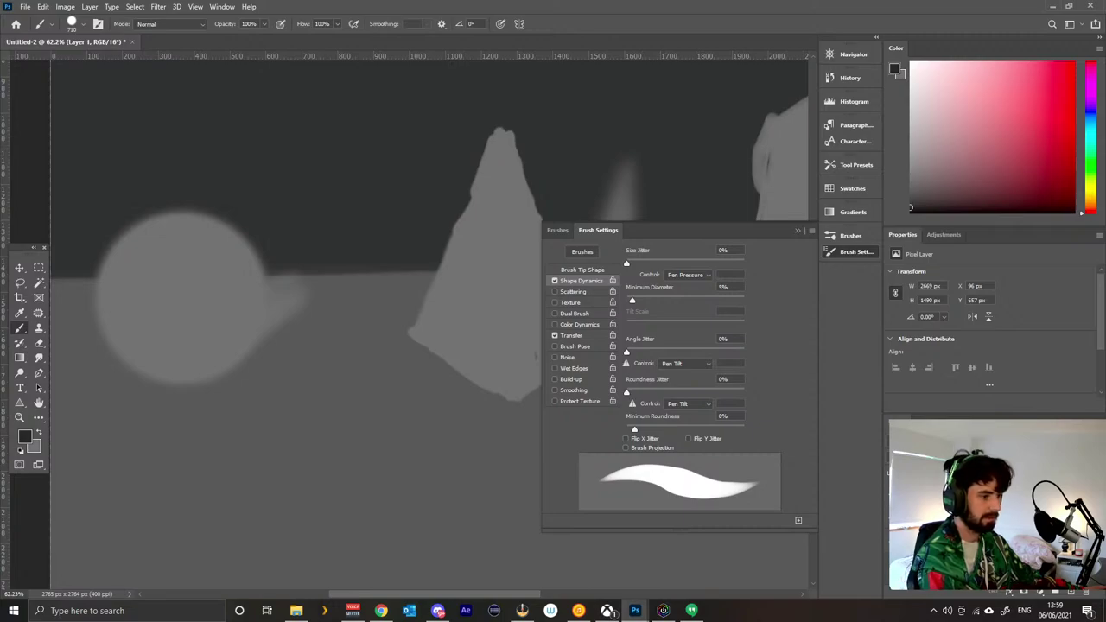
key("x")
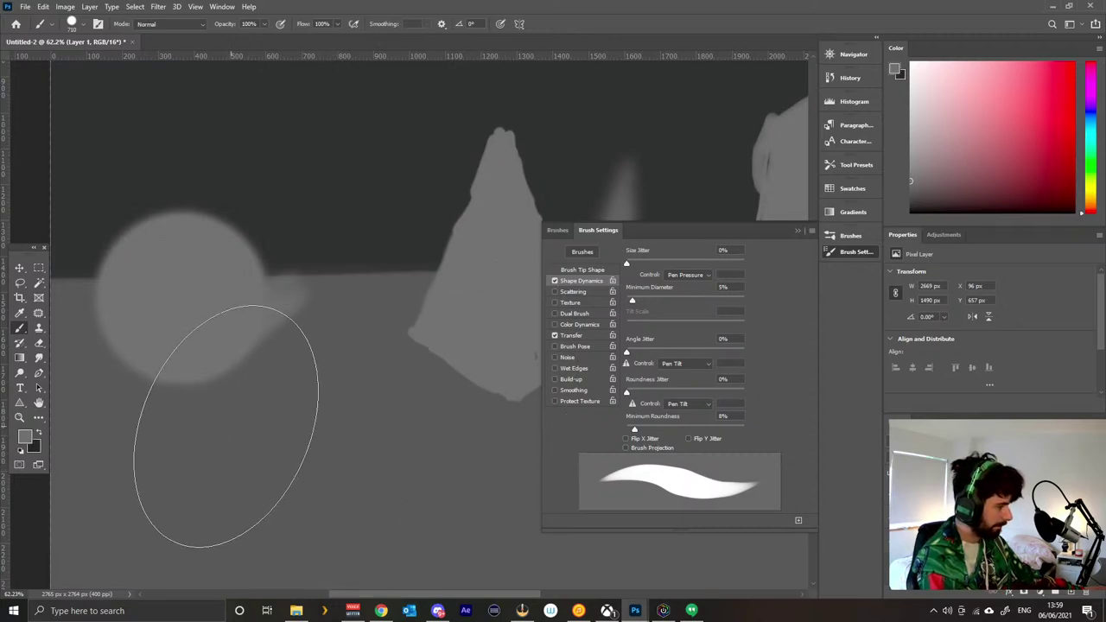
Reset the colours to default, make white the foreground, and paint an oval highlight on the sphere's upper-left side.
key("x")
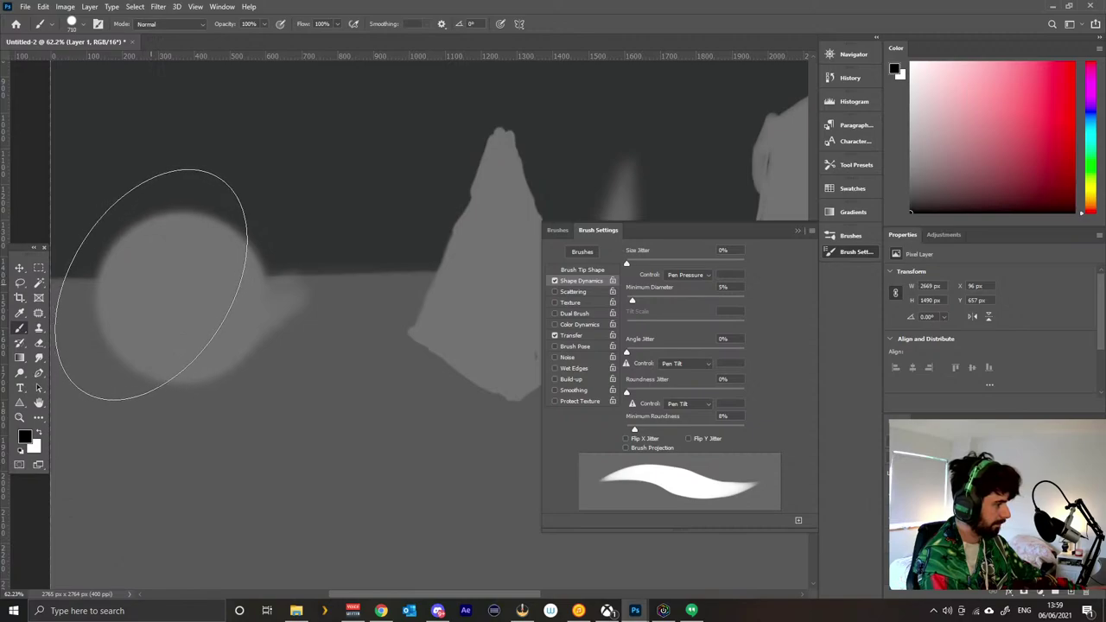
key("x")
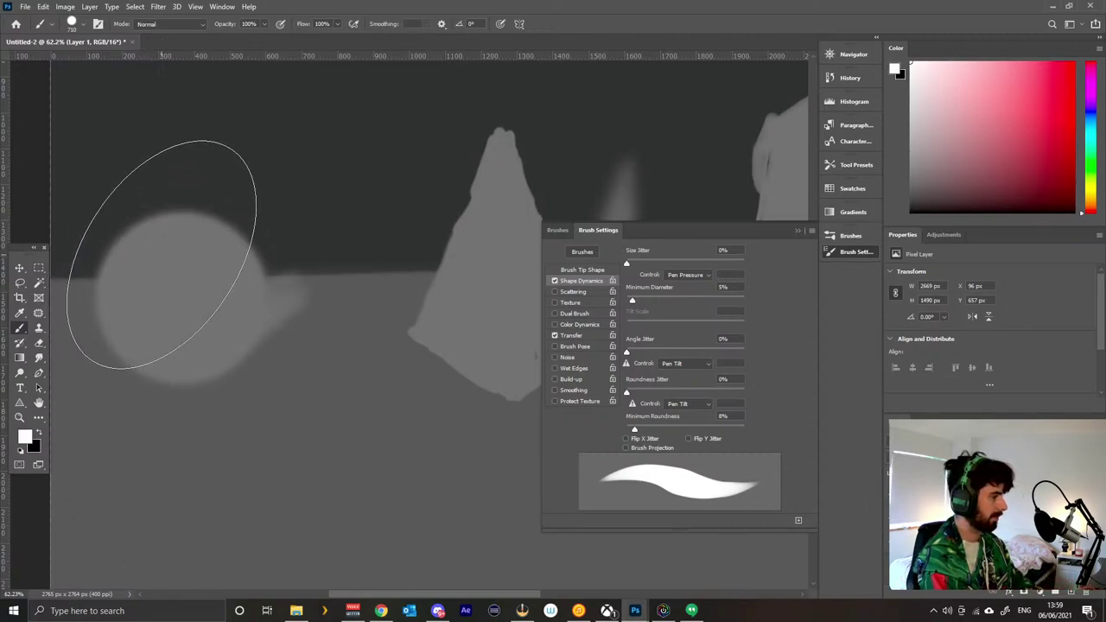
mouse_move(162, 253)
left_mouse_down()
mouse_move(130, 265)
mouse_move(160, 250)
mouse_move(163, 231)
mouse_move(130, 274)
mouse_move(165, 252)
left_mouse_up()
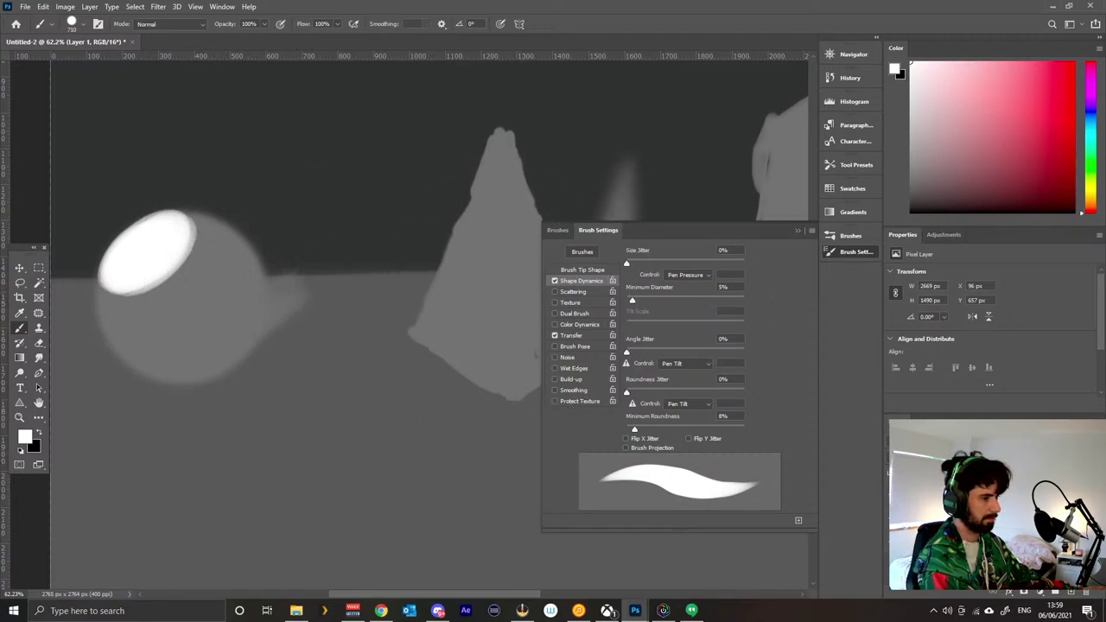
Turn off the Angle Jitter and Roundness Jitter controls in the brush's Shape Dynamics.
left_click(573, 336)
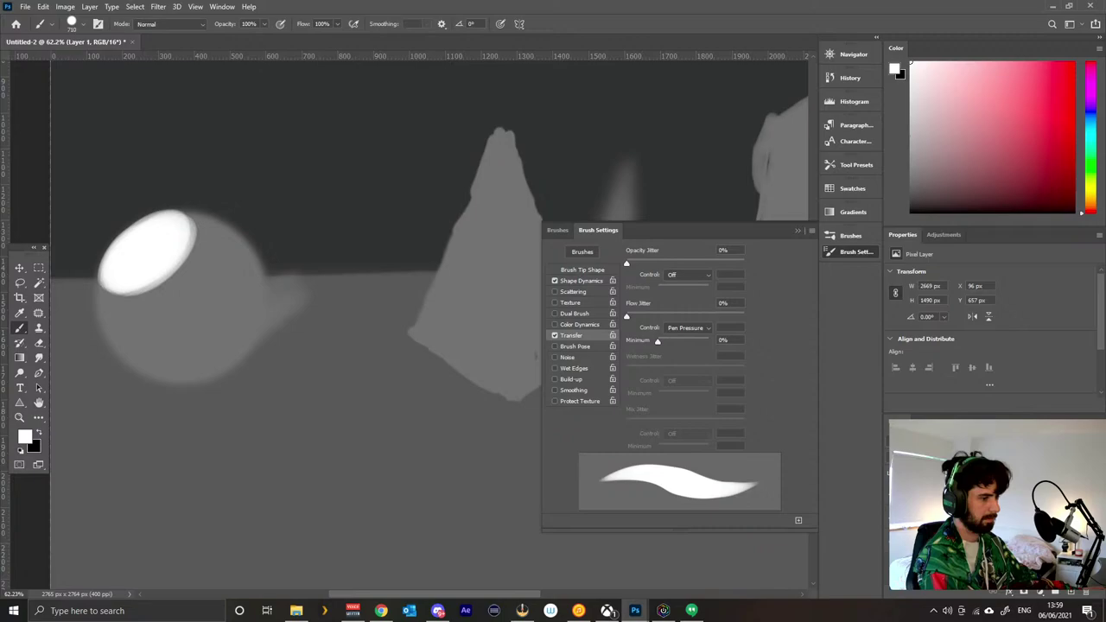
left_click(582, 281)
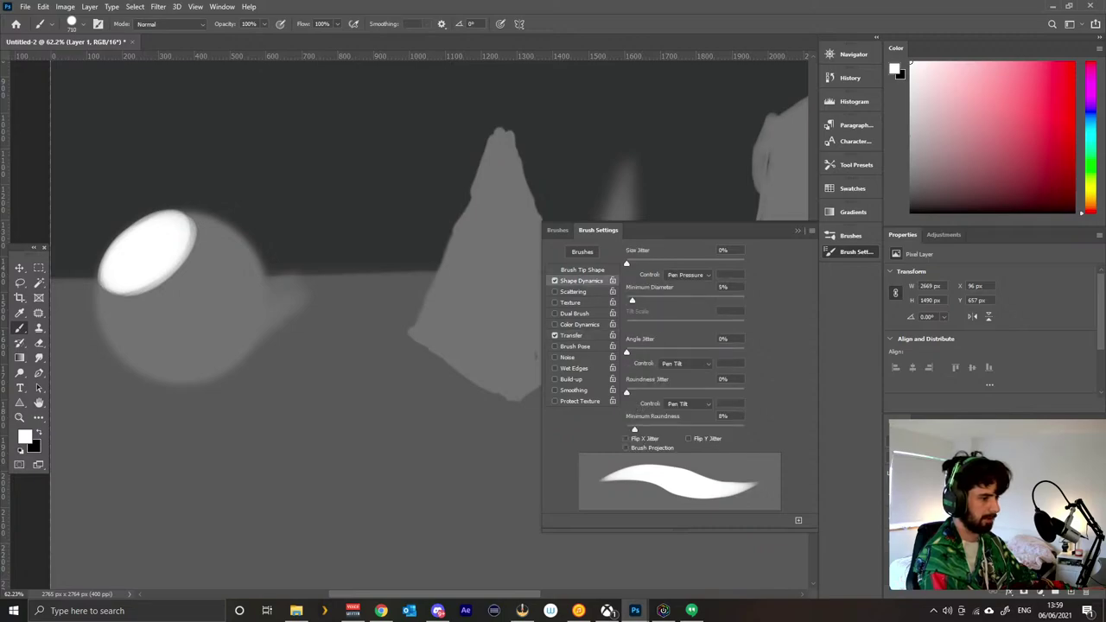
left_click(687, 363)
left_click(670, 366)
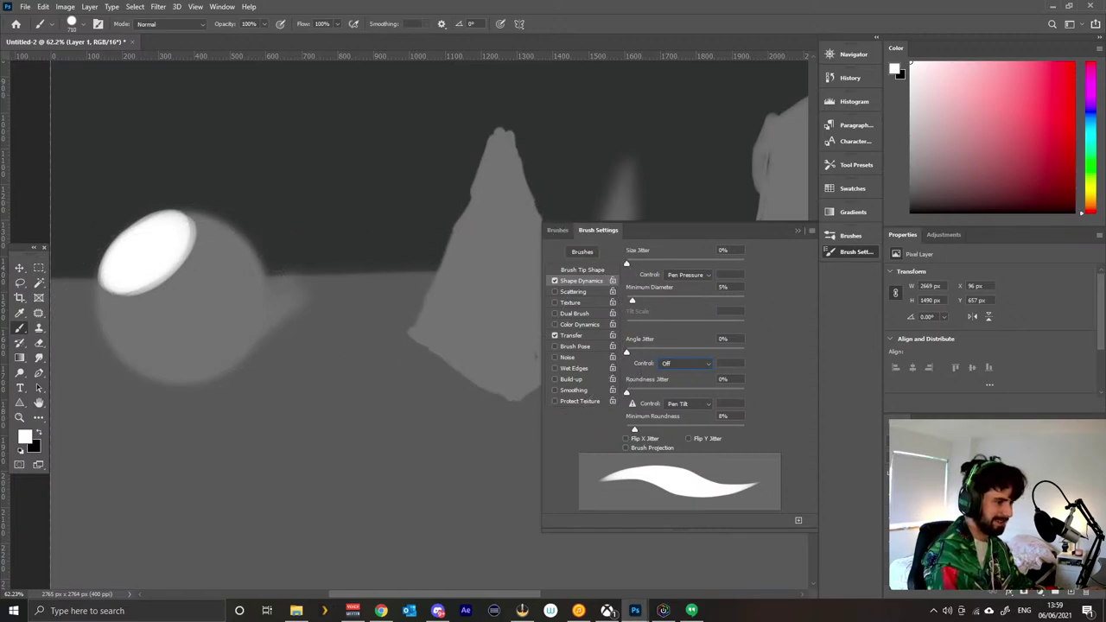
left_click(687, 363)
left_click(665, 372)
left_click(687, 403)
left_click(679, 414)
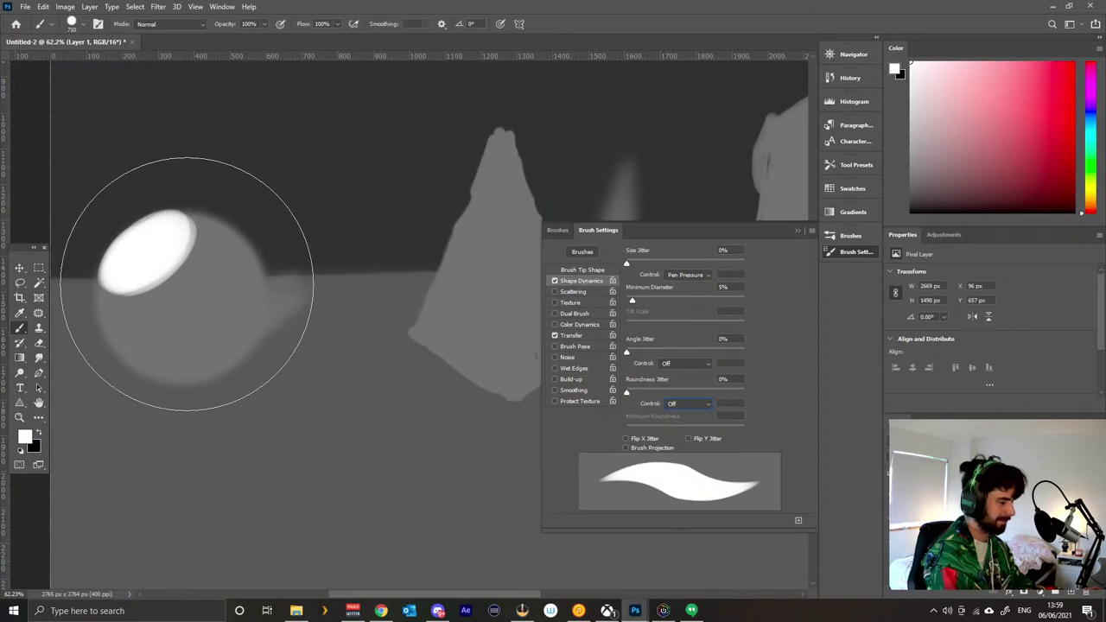
Resize the brush, try a short white diagonal stroke just below the sphere's highlight, and undo it.
left_click_drag(205, 309, 180, 334)
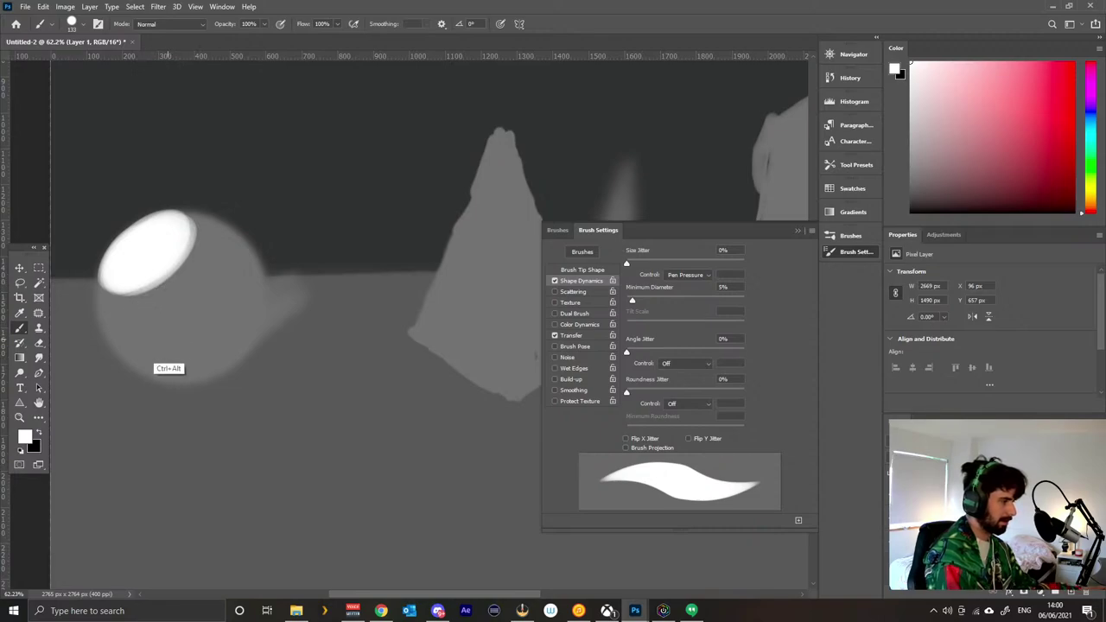
left_click_drag(181, 341, 212, 313)
left_click_drag(138, 304, 190, 275)
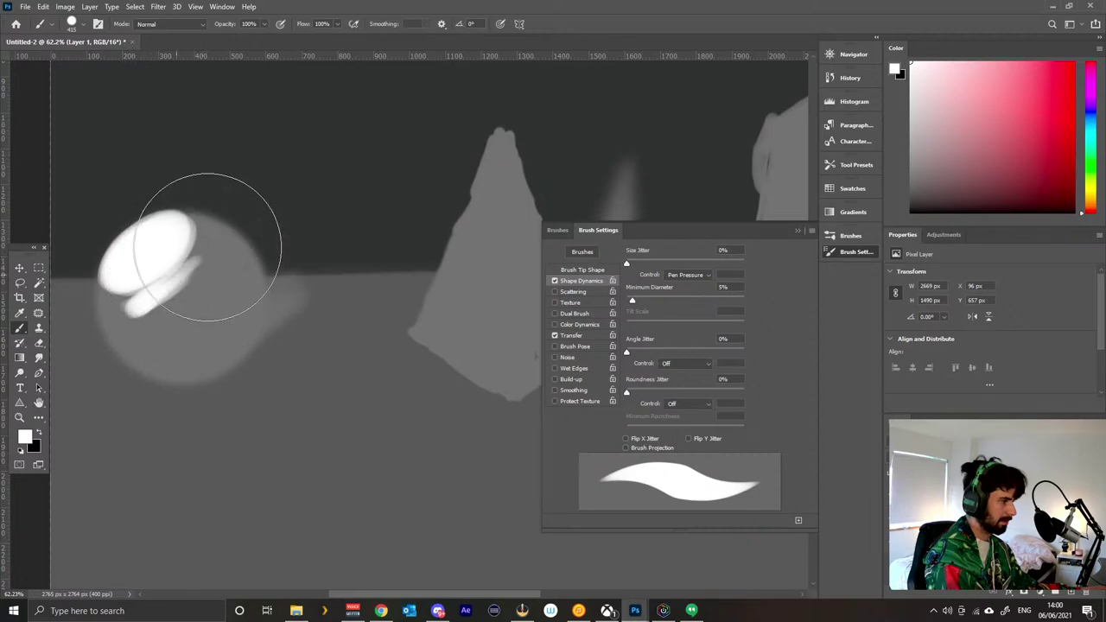
key("ctrl+z")
key("ctrl+z")
key("ctrl+z")
key("ctrl+z")
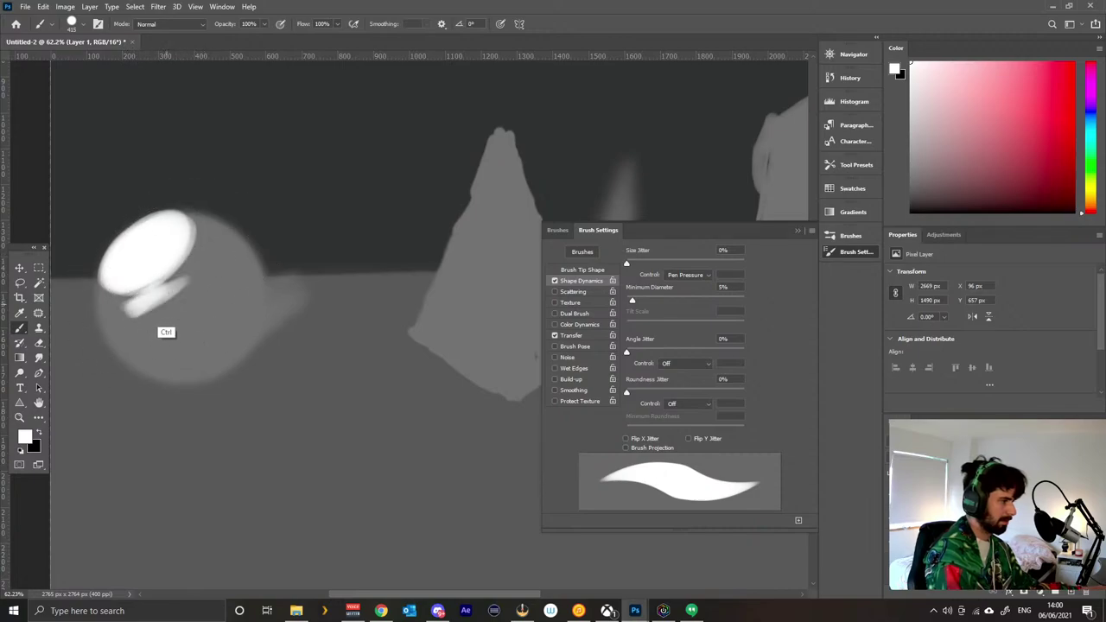
key("ctrl+shift+z")
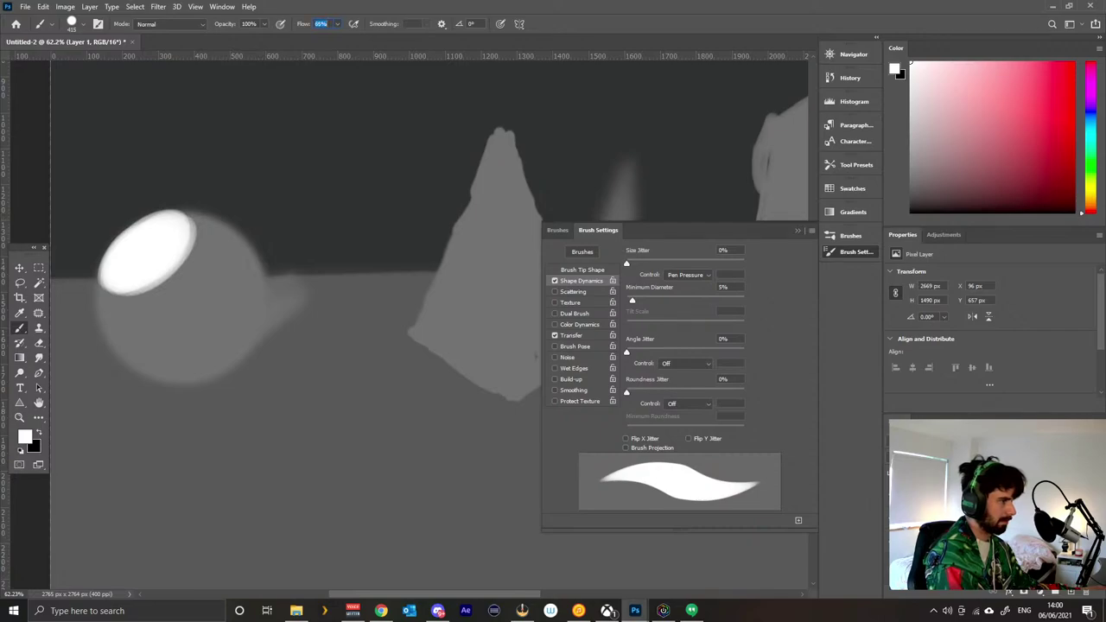
Lower the brush flow to 26%, try white strokes below the sphere's highlight, and undo them.
left_click_drag(302, 24, 293, 25)
mouse_move(134, 323)
left_mouse_down()
mouse_move(207, 288)
mouse_move(108, 320)
mouse_move(132, 301)
mouse_move(147, 305)
mouse_move(129, 322)
mouse_move(86, 307)
mouse_move(145, 291)
left_mouse_up()
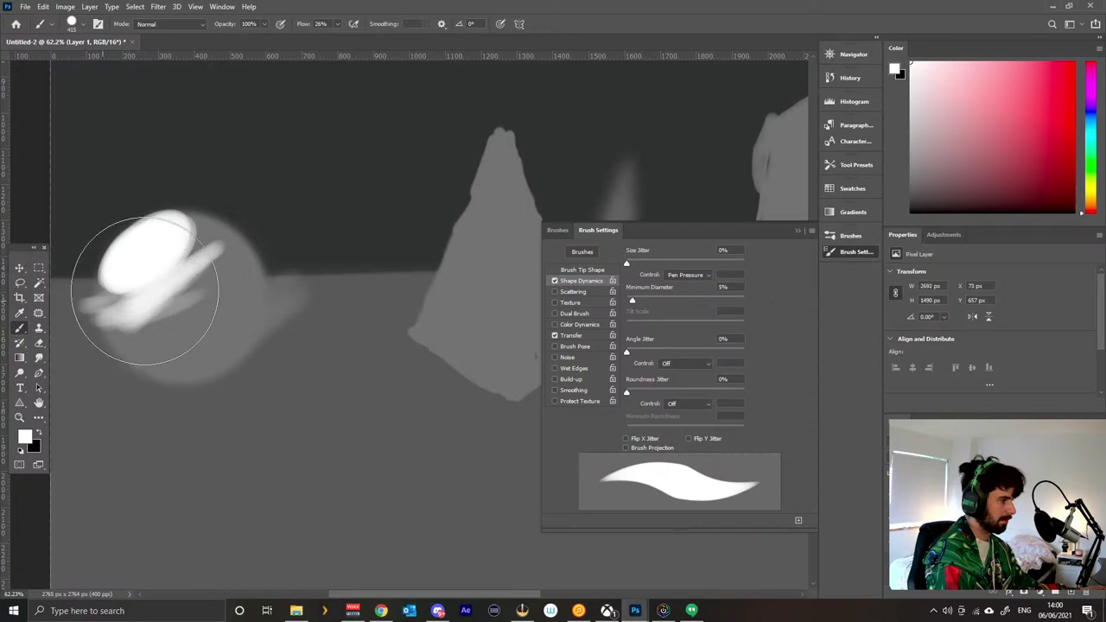
key("ctrl+z")
key("ctrl+z")
key("ctrl+z")
key("ctrl+z")
key("ctrl+z")
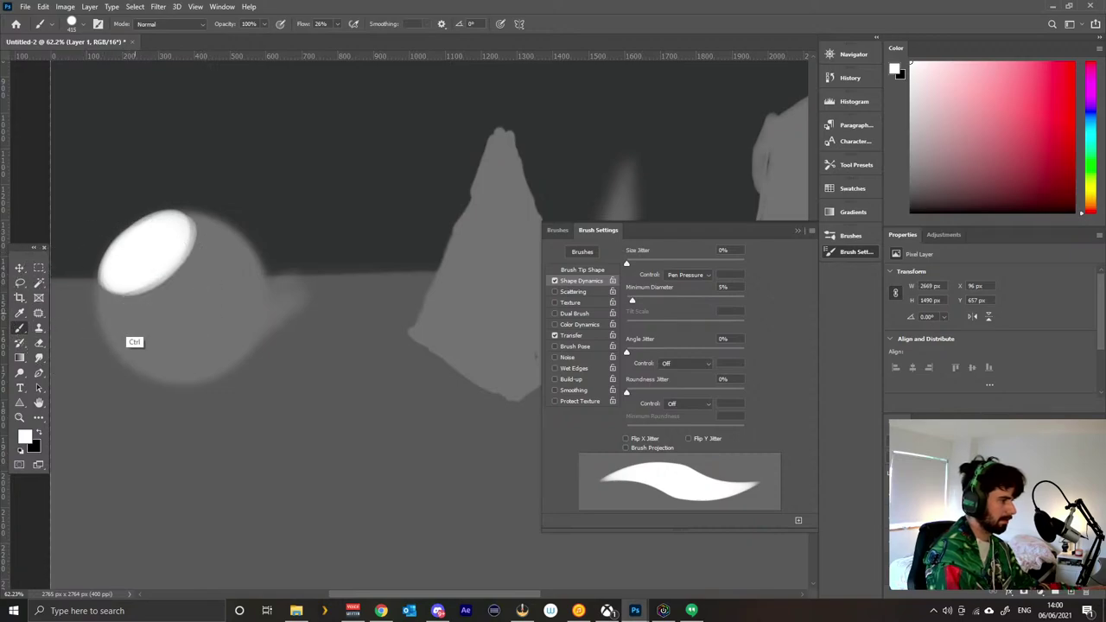
key("ctrl+shift+z")
Enlarge the brush, try a broad soft white band across the middle of the sphere, and undo it.
left_click_drag(135, 311, 197, 311)
mouse_move(102, 315)
left_mouse_down()
mouse_move(144, 315)
mouse_move(210, 253)
left_mouse_up()
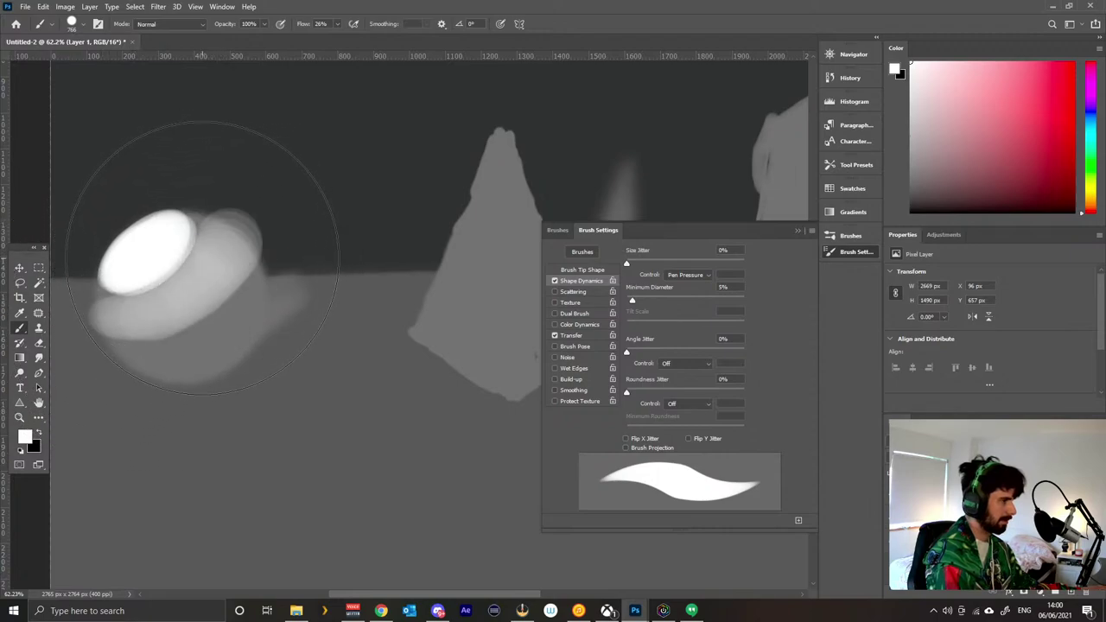
key("ctrl+z")
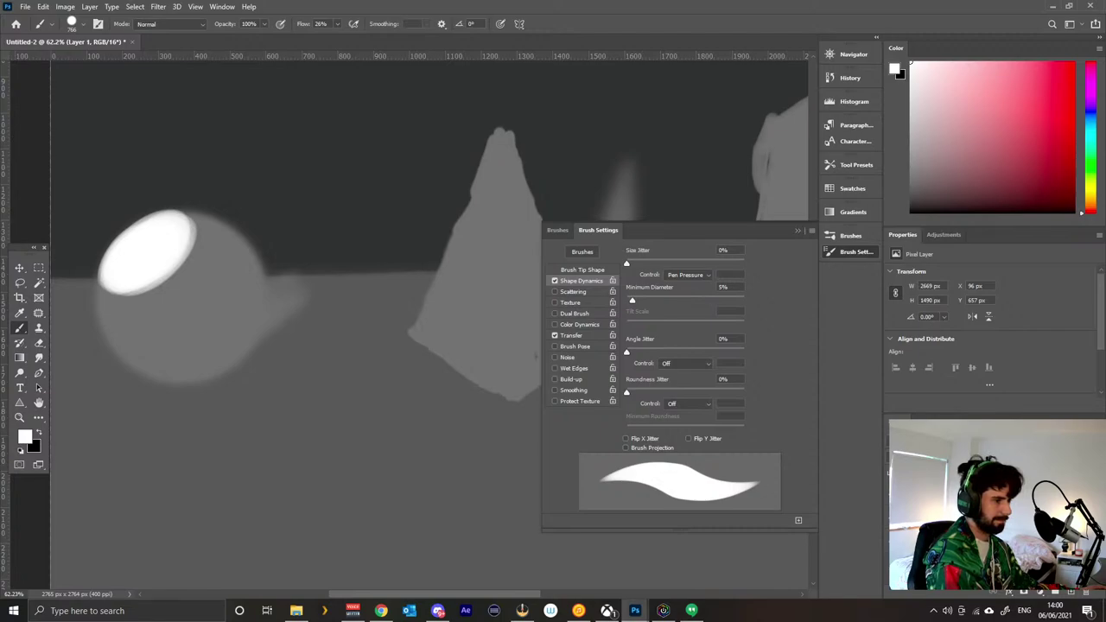
Set the Transfer minimum flow to 70%, try white marks around the sphere's highlight, and undo them.
left_click(572, 335)
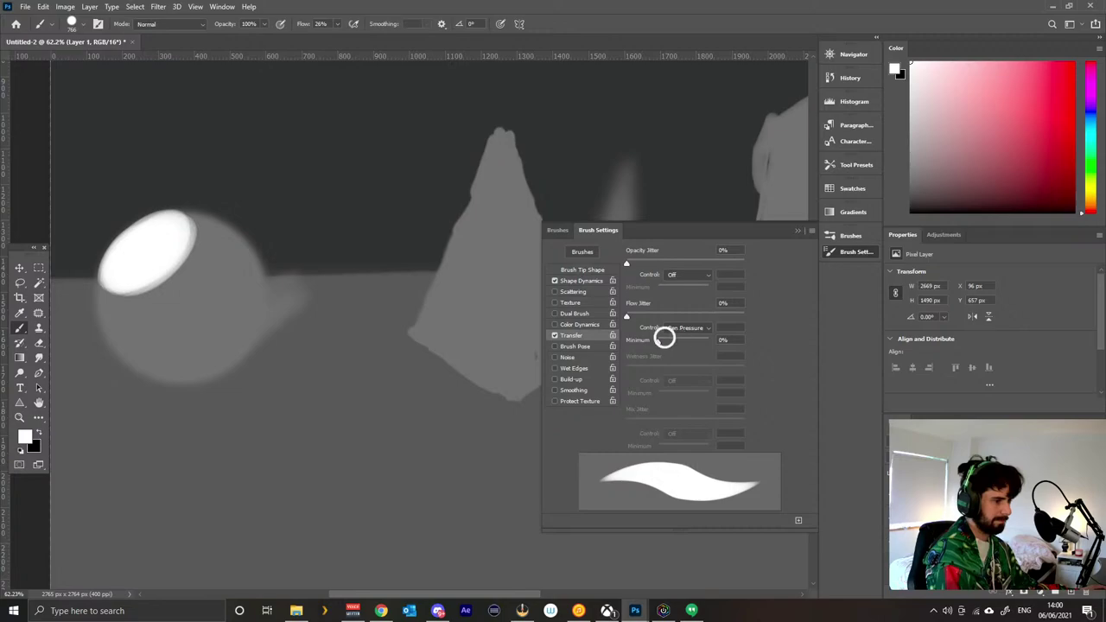
mouse_move(104, 303)
left_mouse_down()
mouse_move(150, 299)
mouse_move(220, 256)
mouse_move(214, 230)
mouse_move(147, 328)
left_mouse_up()
key("ctrl+z")
left_click(216, 232)
key("ctrl+z")
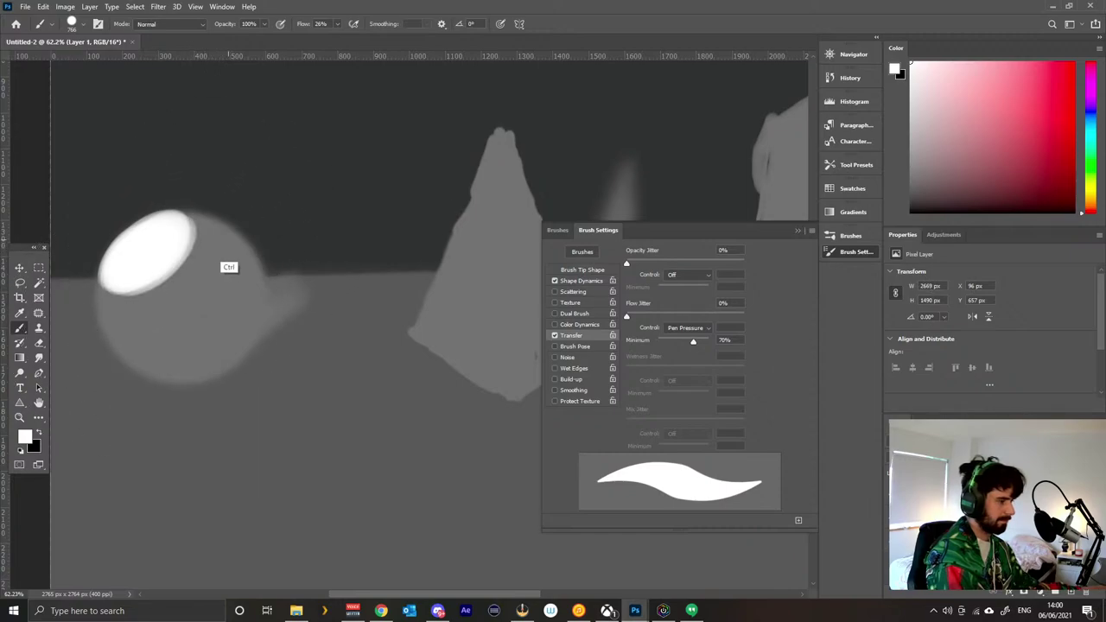
Try more white diagonal strokes across the sphere with the 70% minimum flow, reduce the brush size, and undo the strokes.
mouse_move(222, 247)
left_mouse_down()
mouse_move(60, 321)
mouse_move(139, 307)
mouse_move(153, 320)
mouse_move(121, 327)
mouse_move(191, 294)
mouse_move(235, 240)
left_mouse_up()
key("ctrl+z")
key("ctrl+z")
left_click_drag(201, 276, 90, 316)
mouse_move(214, 265)
left_mouse_down()
mouse_move(131, 324)
mouse_move(126, 313)
left_mouse_up()
key("ctrl+z")
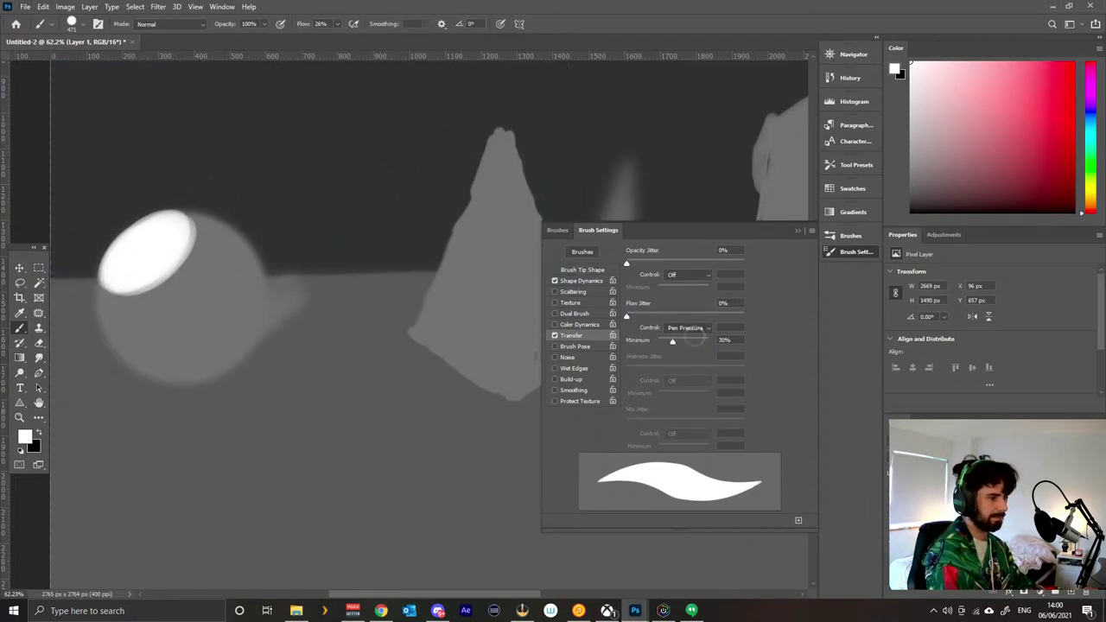
Set the Transfer minimum flow to 30%, try a white band below the sphere's highlight, and undo it.
mouse_move(216, 238)
left_mouse_down()
mouse_move(116, 306)
mouse_move(144, 300)
left_mouse_up()
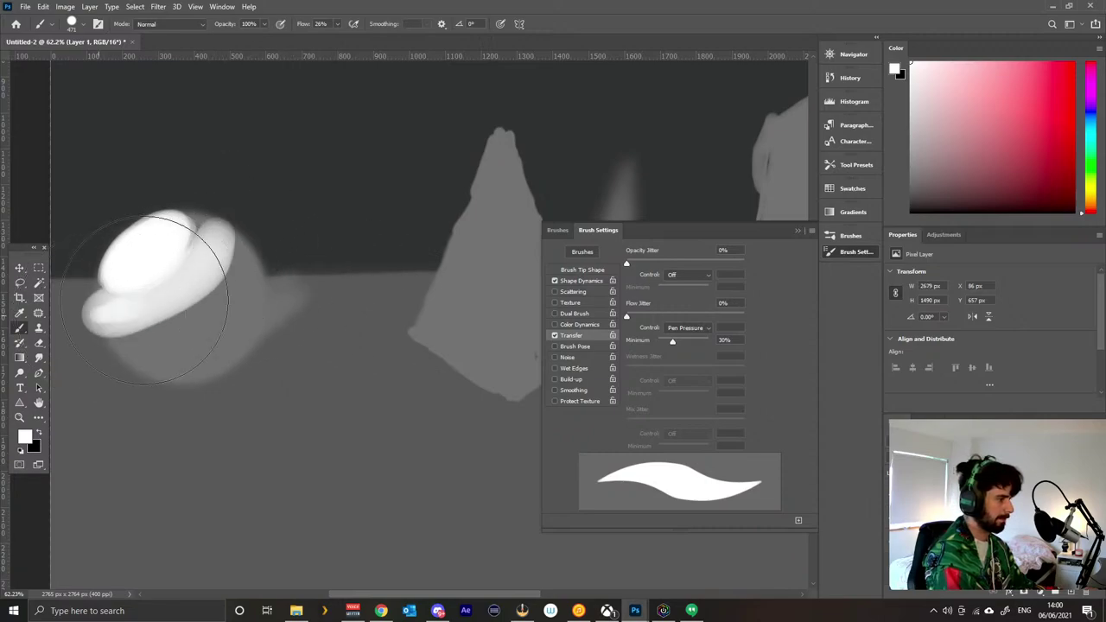
key("ctrl+z")
key("ctrl+z")
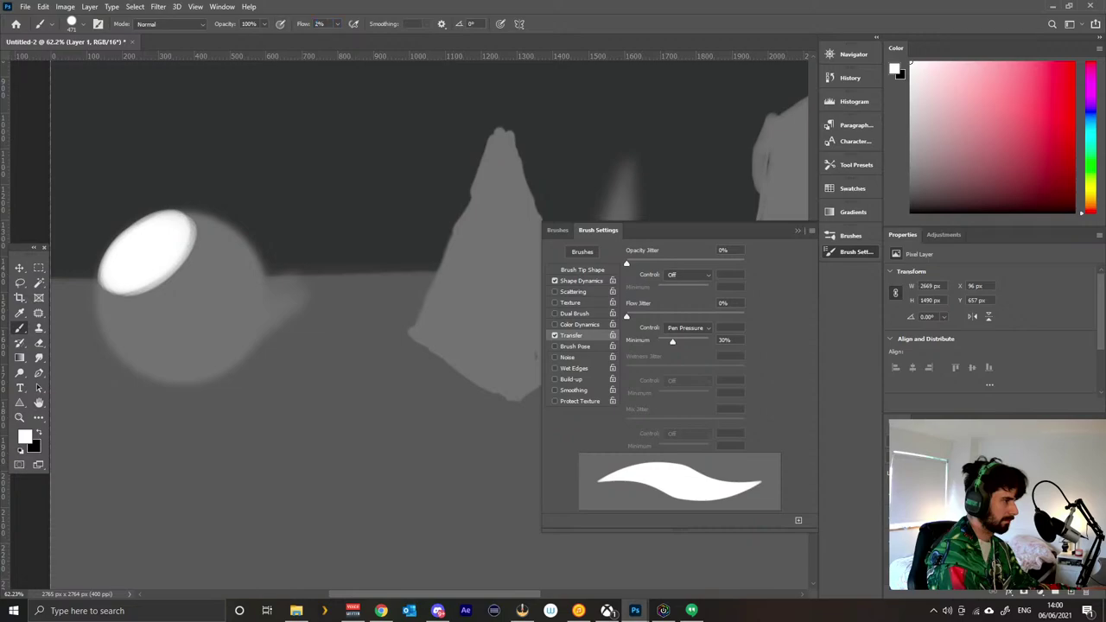
Lower the brush flow to 12%, try a diagonal white stroke under the sphere's highlight, and undo it.
left_click_drag(304, 25, 302, 25)
mouse_move(213, 244)
left_mouse_down()
mouse_move(111, 339)
mouse_move(81, 354)
left_mouse_up()
key("ctrl+z")
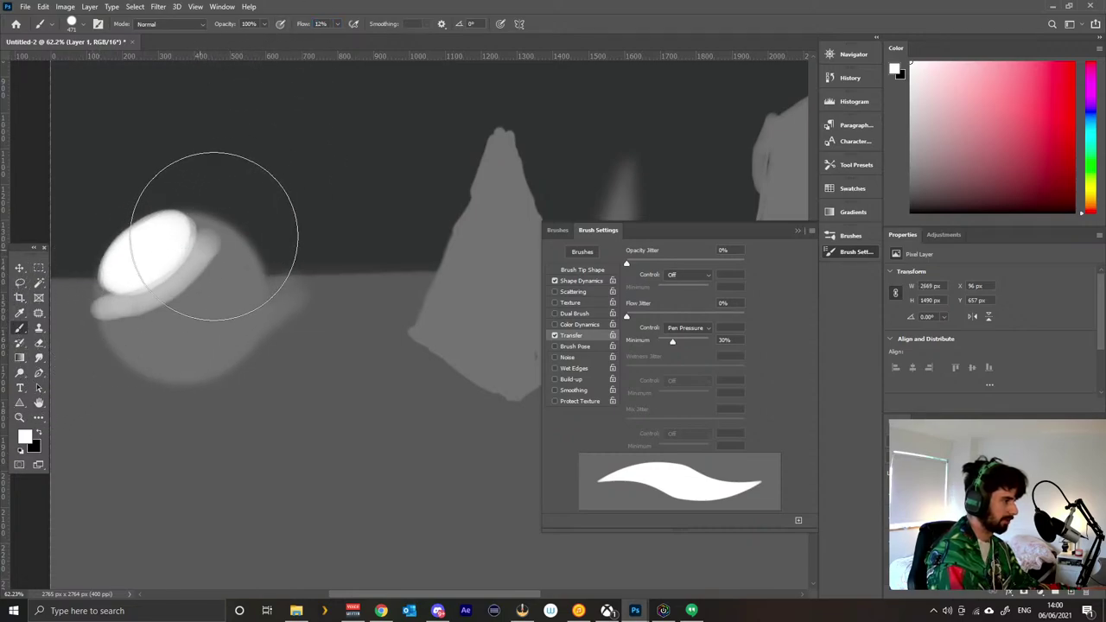
Try building up white strokes beneath the sphere's highlight at 12% flow and undo them.
mouse_move(132, 310)
left_mouse_down()
mouse_move(156, 294)
mouse_move(143, 287)
mouse_move(116, 312)
mouse_move(157, 299)
mouse_move(195, 266)
left_mouse_up()
key("ctrl+z")
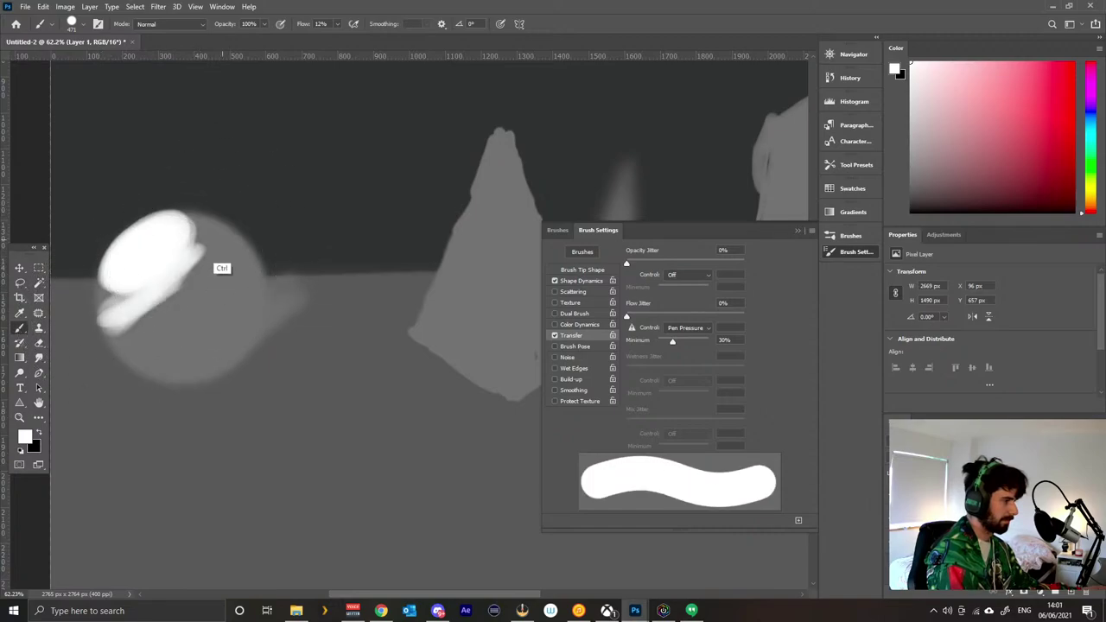
key("ctrl+z")
key("ctrl+z")
key("ctrl+z")
key("ctrl+z")
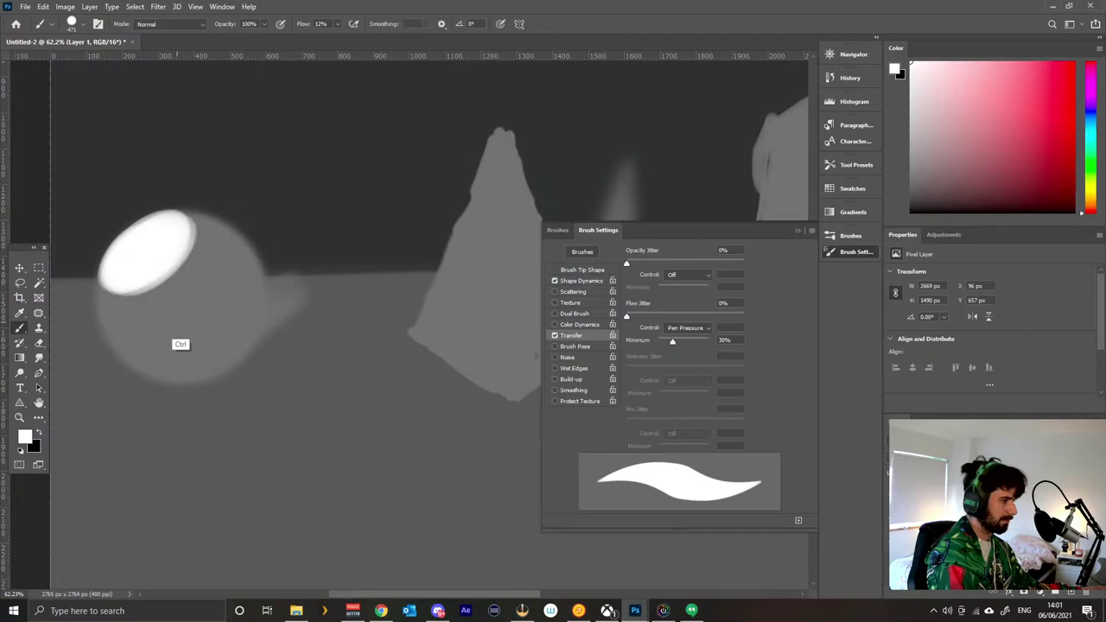
Change the brush to a softer 262 px tip, try curved white bands below the sphere's highlight, and undo them.
mouse_move(158, 306)
left_mouse_down()
mouse_move(188, 296)
mouse_move(168, 192)
mouse_move(196, 320)
mouse_move(162, 151)
mouse_move(169, 183)
left_mouse_up()
mouse_move(212, 217)
left_mouse_down()
mouse_move(234, 259)
mouse_move(135, 300)
mouse_move(206, 259)
left_mouse_up()
left_click_drag(93, 340, 195, 308)
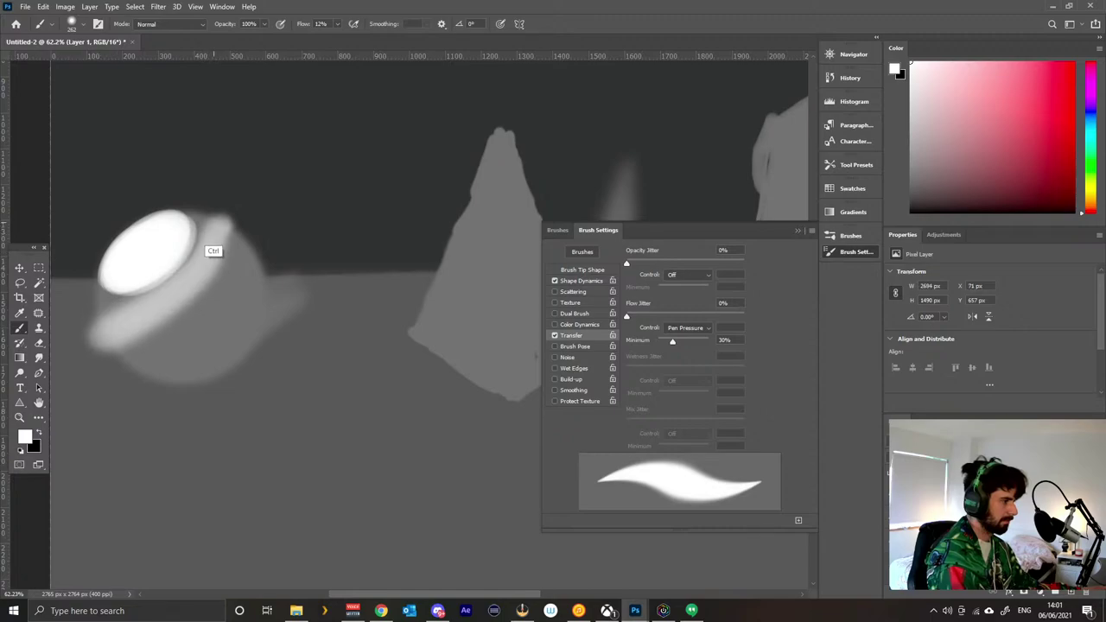
key("ctrl+z")
mouse_move(211, 223)
left_mouse_down()
mouse_move(97, 332)
mouse_move(195, 248)
mouse_move(86, 315)
left_mouse_up()
key("ctrl+z")
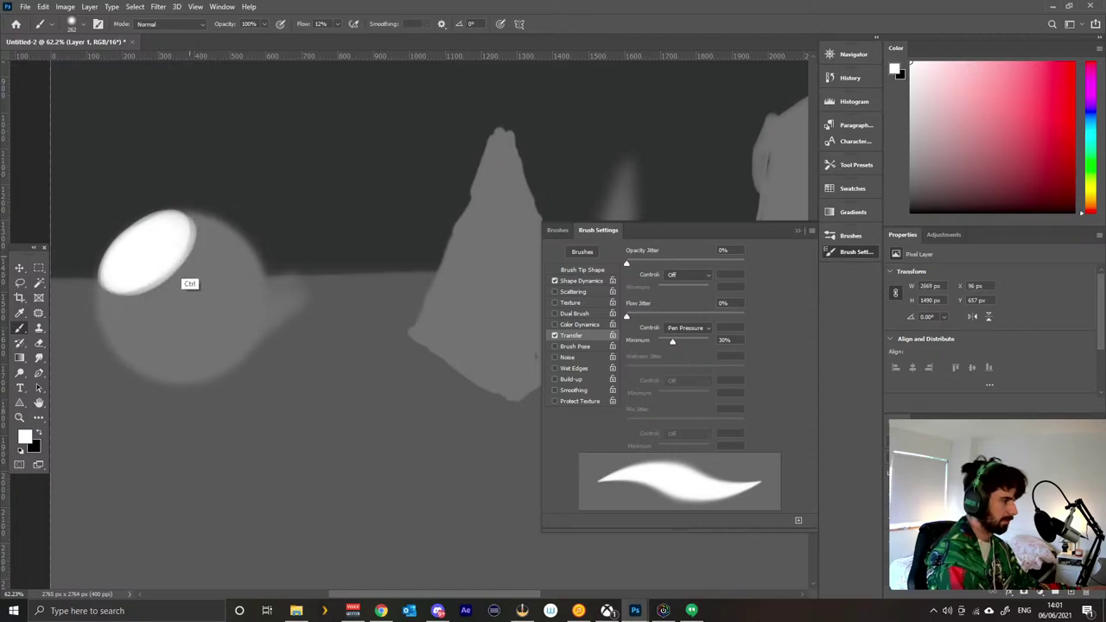
Try long diagonal white strokes over the sphere, and undo them together with the oval white highlight.
left_click_drag(195, 229, 63, 344)
mouse_move(216, 236)
left_mouse_down()
mouse_move(117, 367)
mouse_move(214, 293)
mouse_move(139, 375)
left_mouse_up()
key("ctrl+z")
key("ctrl+z")
key("ctrl+z")
key("ctrl+z")
key("ctrl+z")
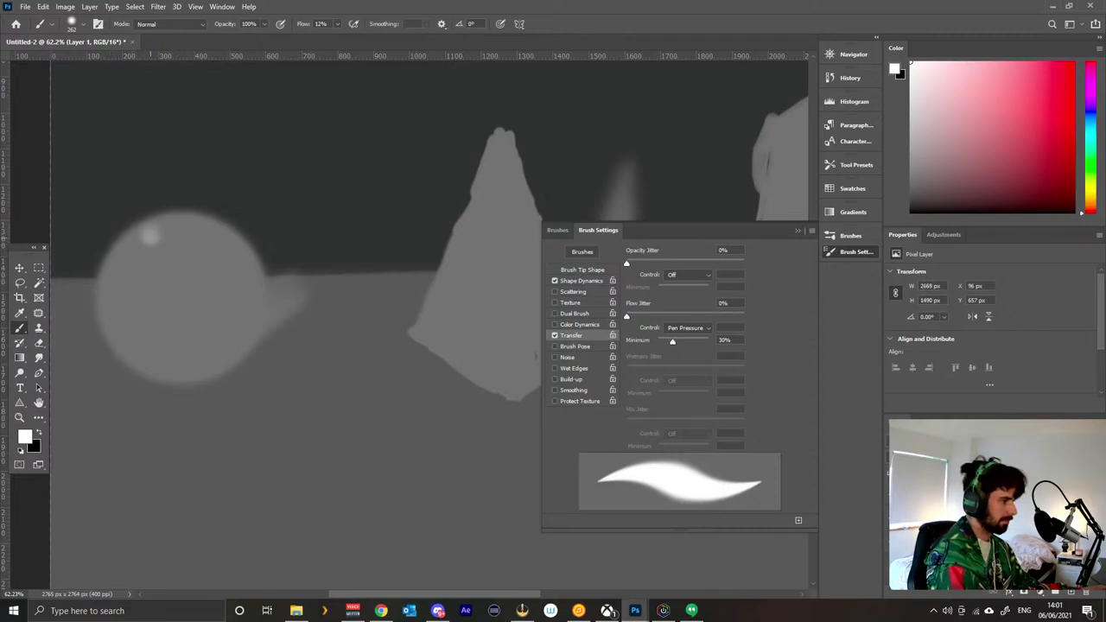
Try filling the sphere's upper-left part with soft white strokes and undo them.
mouse_move(150, 236)
left_mouse_down()
mouse_move(208, 245)
mouse_move(203, 264)
mouse_move(229, 248)
left_mouse_up()
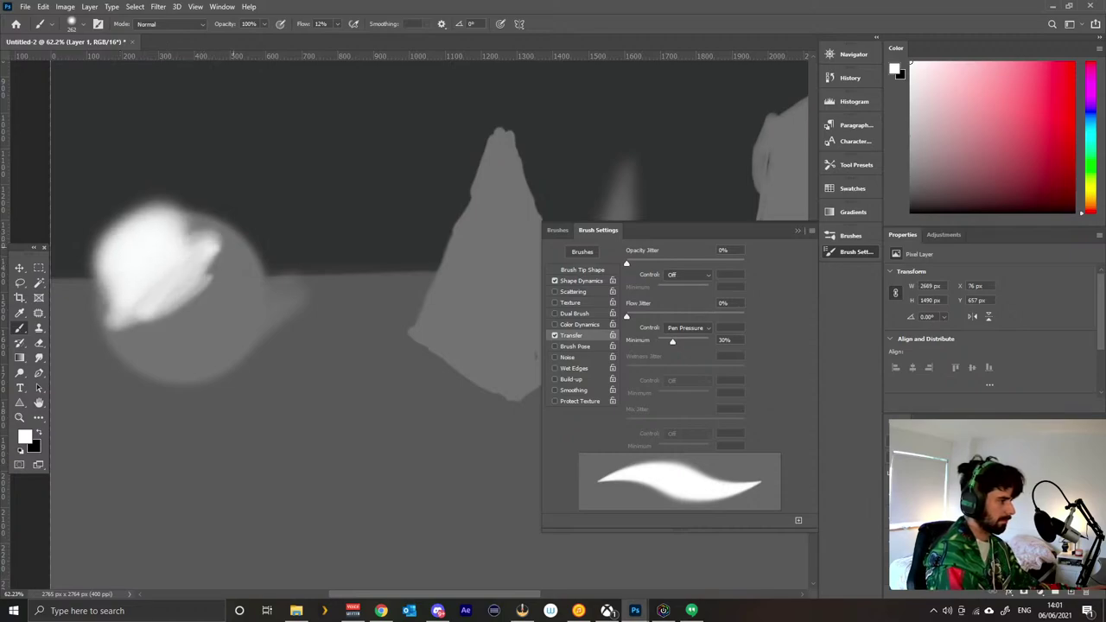
key("ctrl+z")
key("ctrl+z")
key("ctrl+z")
key("ctrl+z")
Try hatching the sphere's upper-left half with parallel diagonal white strokes and undo them.
mouse_move(149, 251)
left_mouse_down()
mouse_move(174, 233)
mouse_move(109, 278)
mouse_move(206, 238)
mouse_move(123, 308)
left_mouse_up()
left_click_drag(216, 251, 121, 337)
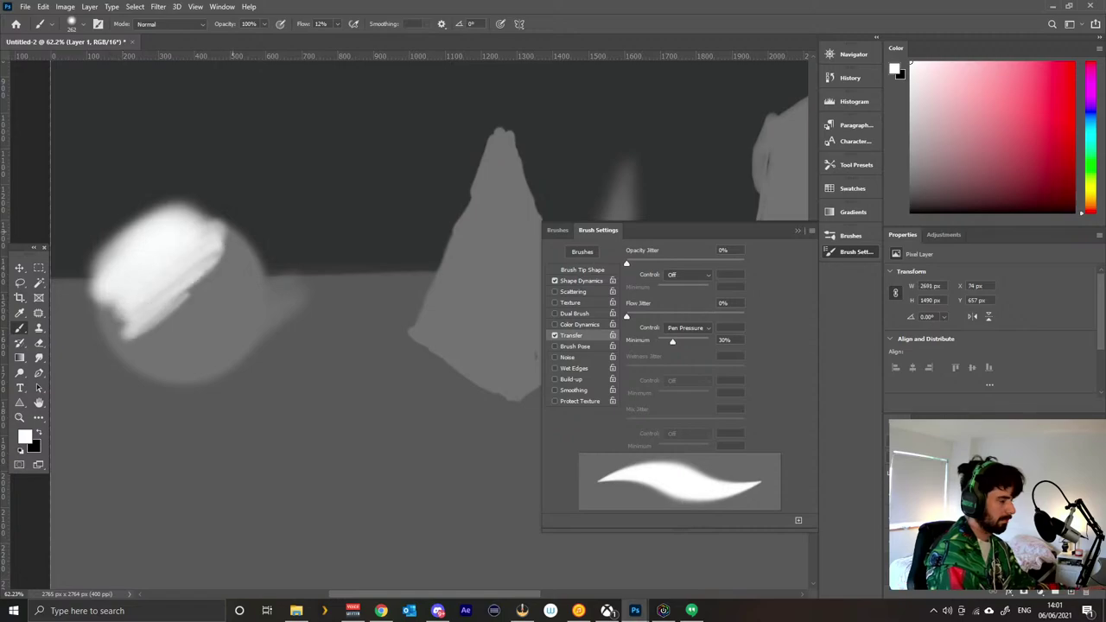
key("ctrl+z")
key("ctrl+z")
key("ctrl+z")
key("ctrl+z")
key("ctrl+z")
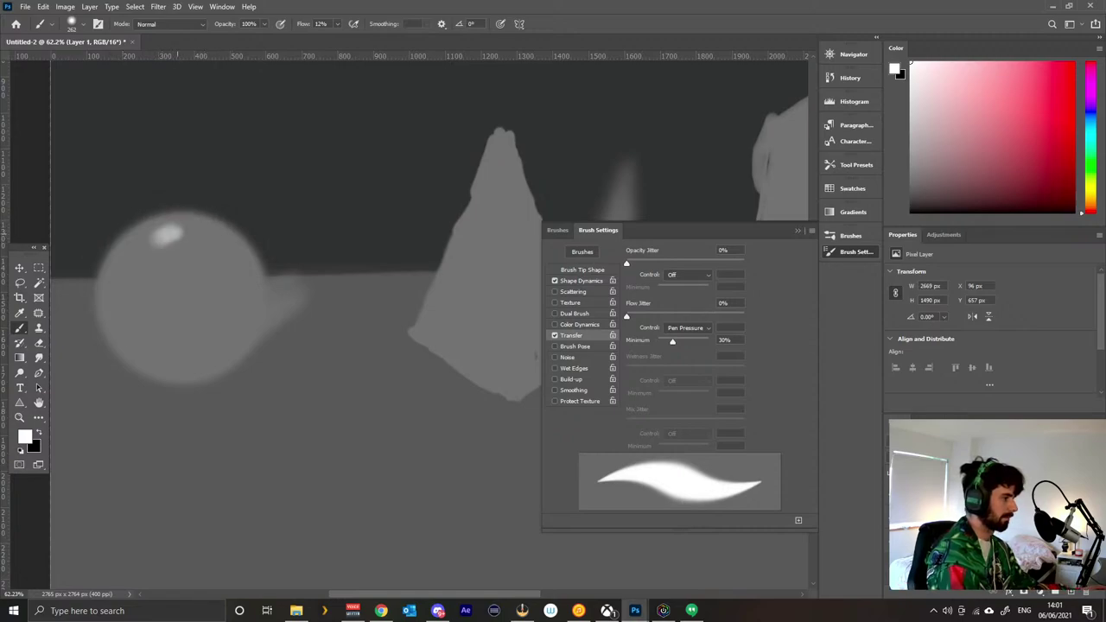
Try white diagonal shading from the sphere's top down to its lower part, and undo all of its strokes.
mouse_move(203, 212)
left_mouse_down()
mouse_move(95, 290)
mouse_move(99, 268)
mouse_move(108, 299)
mouse_move(129, 255)
left_mouse_up()
left_click_drag(229, 294, 139, 324)
key("ctrl+z")
key("ctrl+z")
key("ctrl+z")
key("ctrl+z")
key("ctrl+z")
key("ctrl+z")
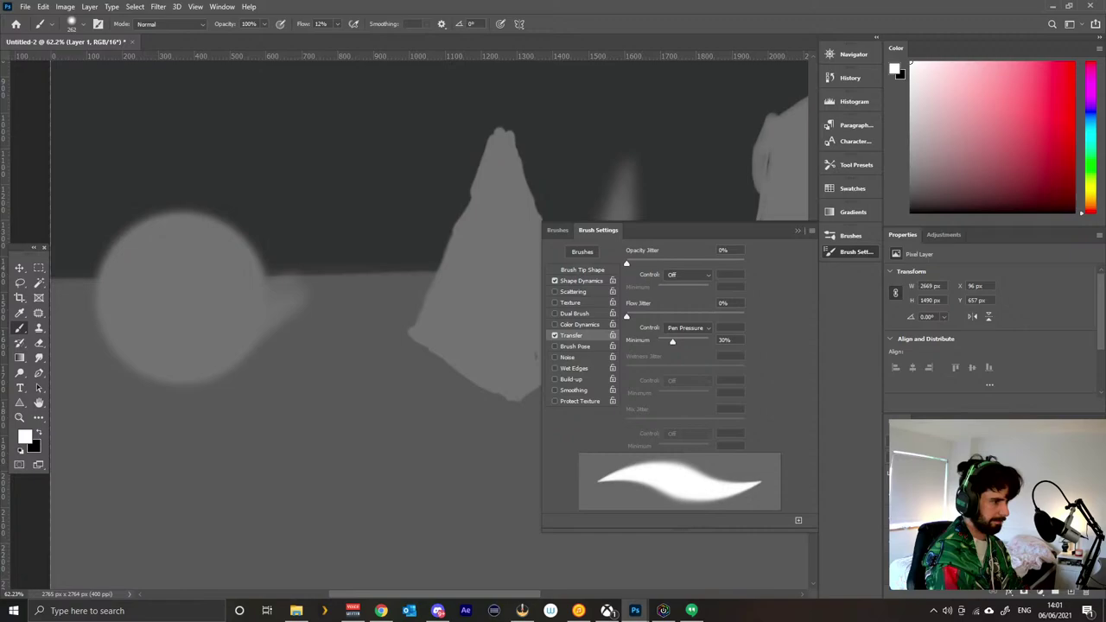
Set the Size Jitter control in the brush's Shape Dynamics to Dial.
left_click(582, 281)
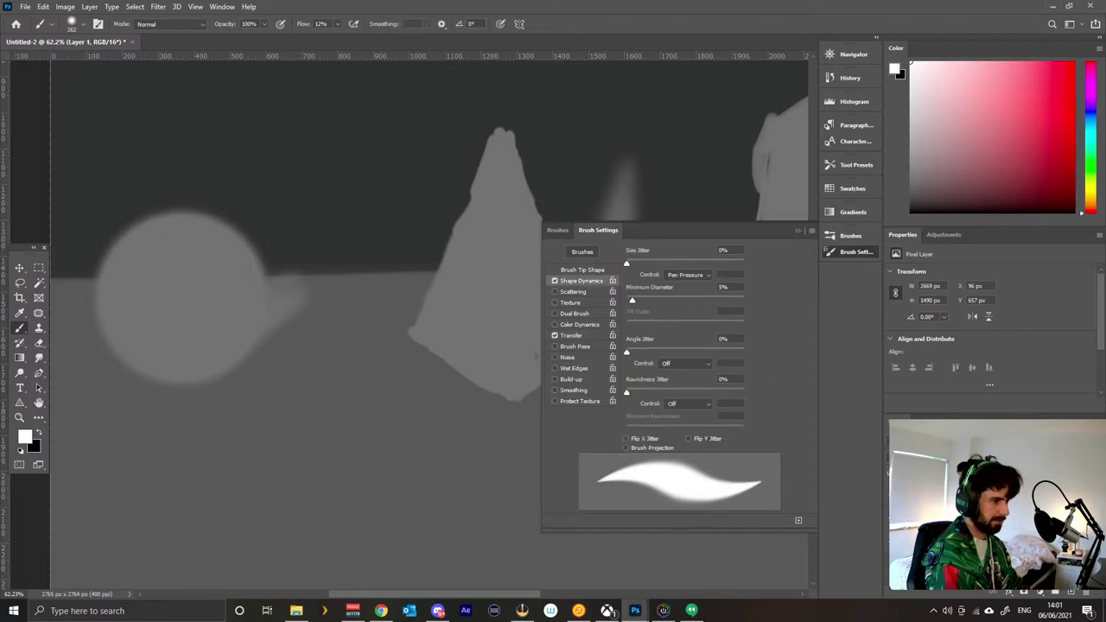
left_click(687, 274)
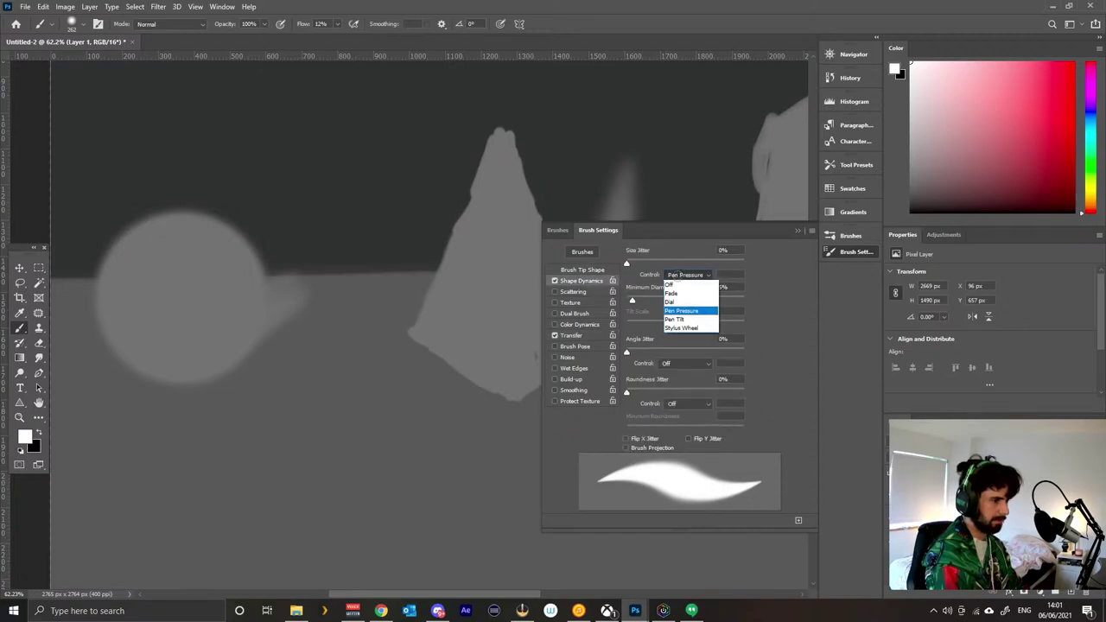
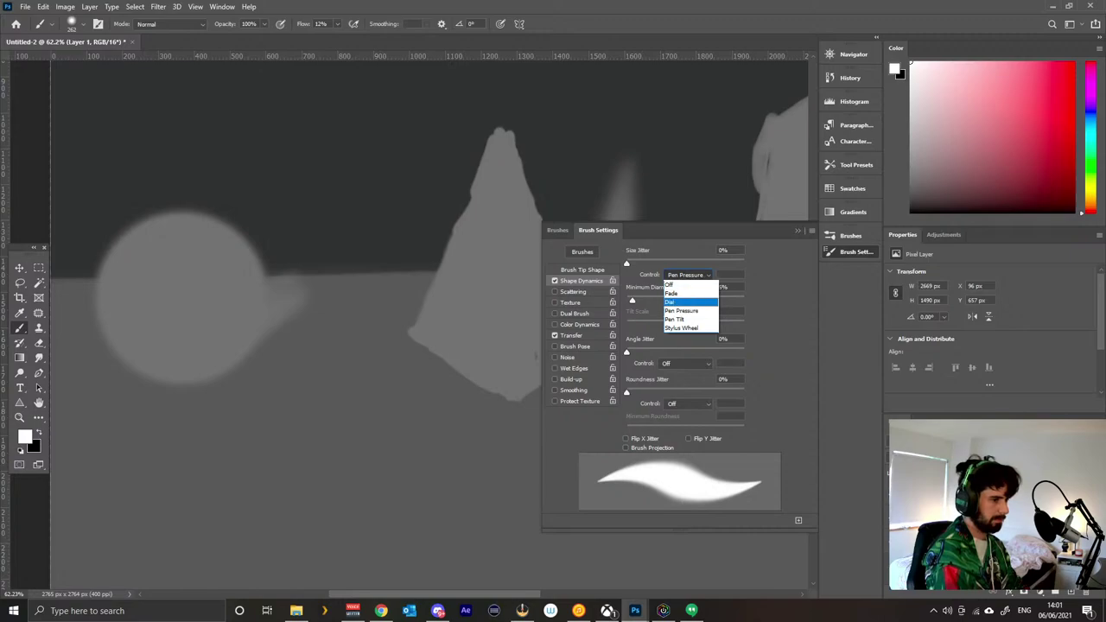
left_click(683, 302)
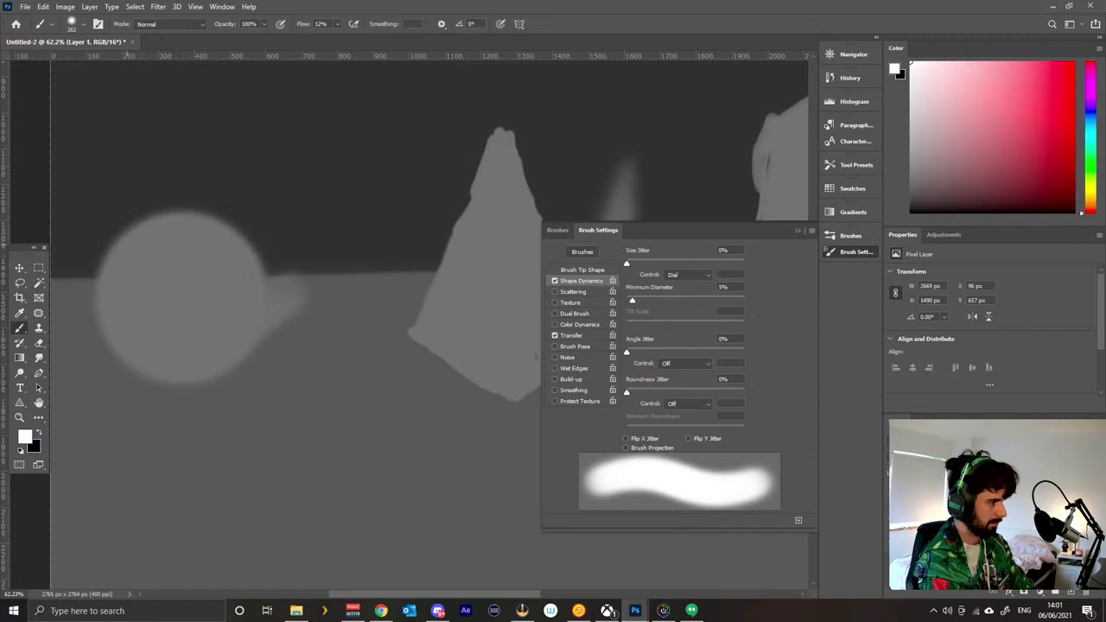
Try a large soft white brush stroke across the sphere and out to the cone, and undo it.
mouse_move(118, 234)
left_mouse_down()
mouse_move(147, 220)
mouse_move(161, 257)
mouse_move(235, 297)
mouse_move(200, 340)
mouse_move(260, 342)
mouse_move(210, 358)
mouse_move(202, 324)
mouse_move(215, 400)
mouse_move(309, 454)
mouse_move(402, 376)
left_mouse_up()
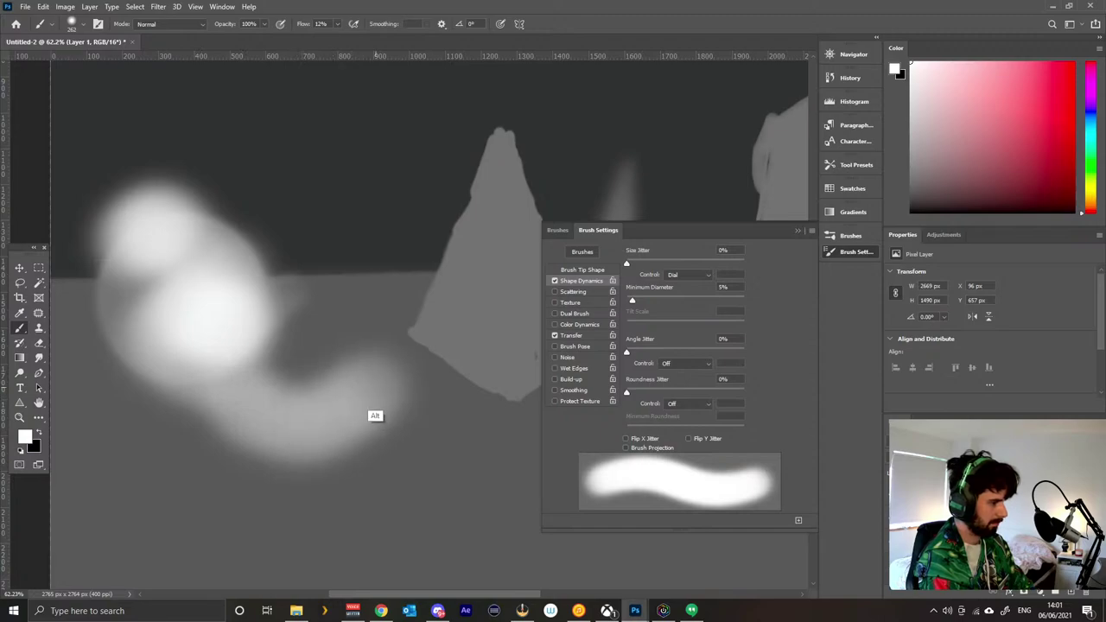
mouse_move(375, 416)
left_mouse_down()
mouse_move(383, 312)
mouse_move(363, 250)
mouse_move(335, 230)
mouse_move(436, 147)
left_mouse_up()
scroll(767, 237, "down", 1)
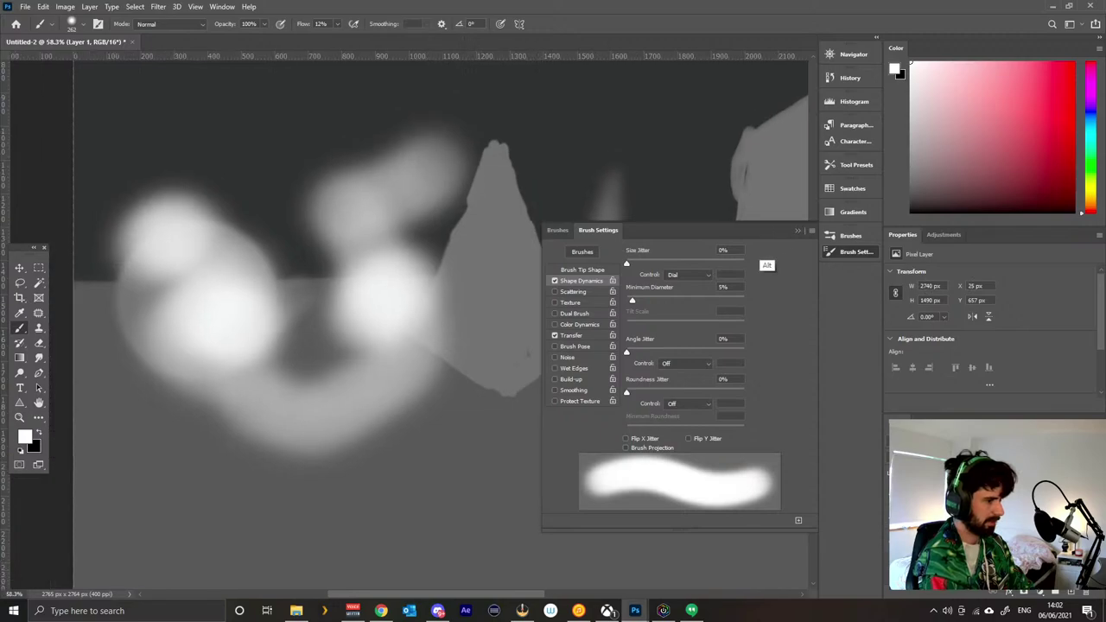
key("ctrl+z")
key("ctrl+z")
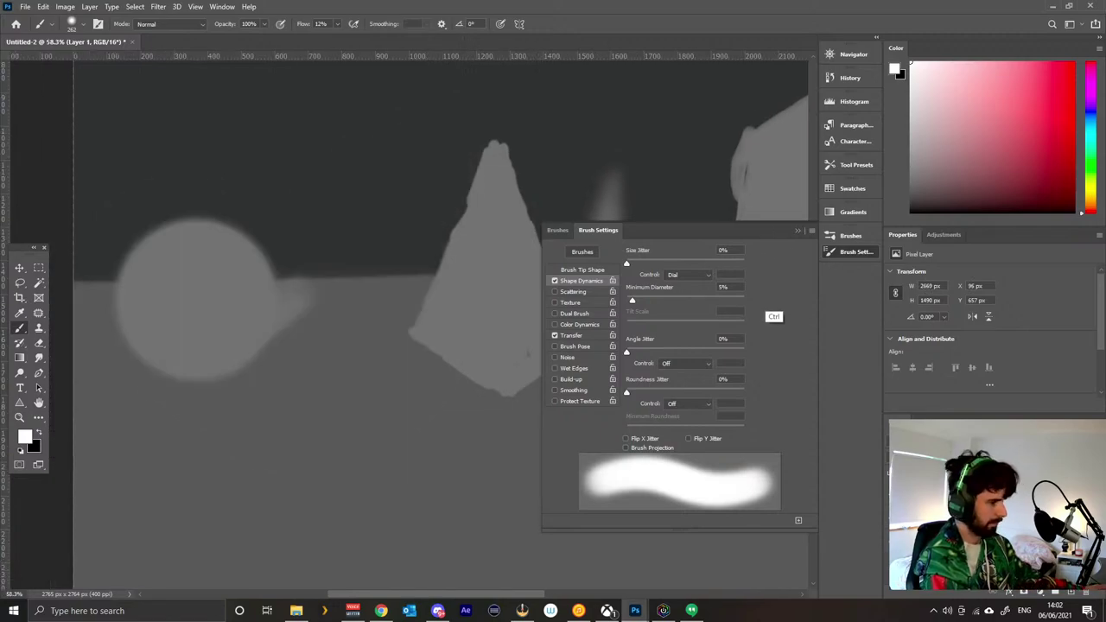
Paint a thick, soft white squiggle on the floor below the sphere with the large brush.
left_click(349, 496)
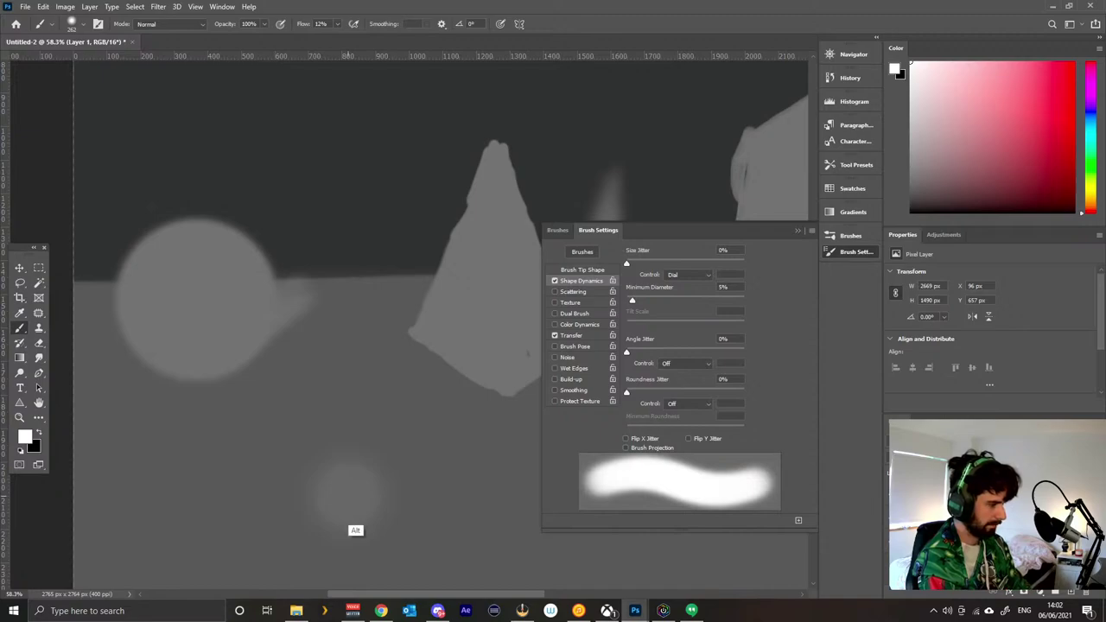
mouse_move(354, 494)
left_mouse_down()
mouse_move(407, 462)
mouse_move(389, 408)
mouse_move(297, 434)
left_mouse_up()
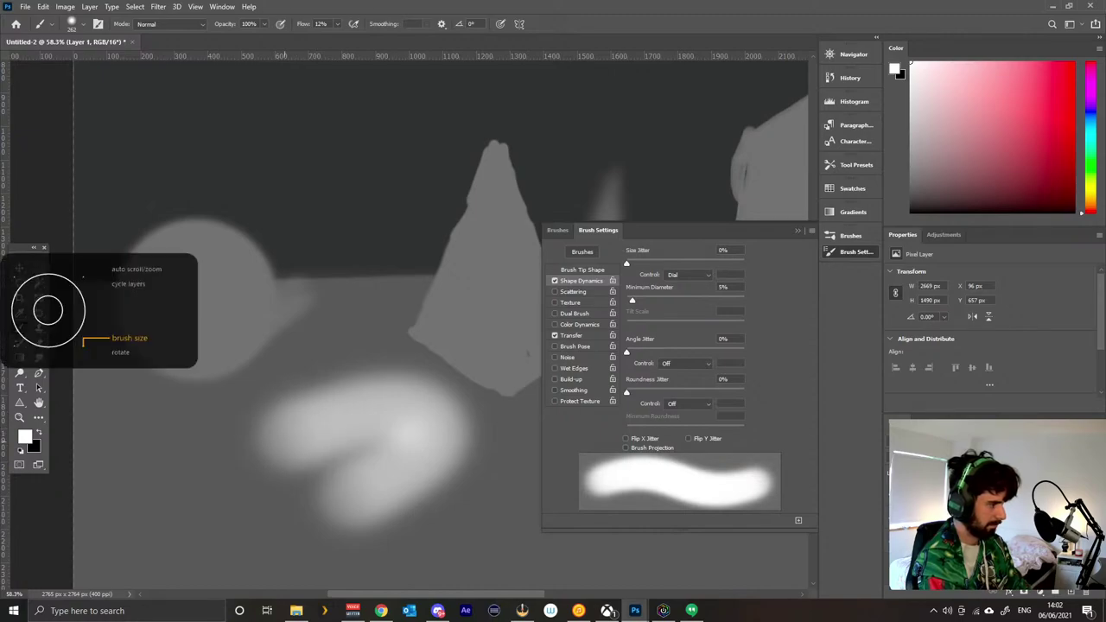
mouse_move(285, 442)
left_mouse_down()
mouse_move(200, 443)
mouse_move(218, 427)
left_mouse_up()
Try white strokes across the sphere with the brush at size 80 and again at 125, and undo them.
key("bracketleft")
key("bracketleft")
key("bracketleft")
key("bracketleft")
key("bracketleft")
key("bracketright")
key("bracketright")
key("bracketright")
key("bracketright")
key("bracketright")
key("bracketright")
key("bracketright")
key("bracketright")
key("bracketright")
key("bracketright")
key("bracketright")
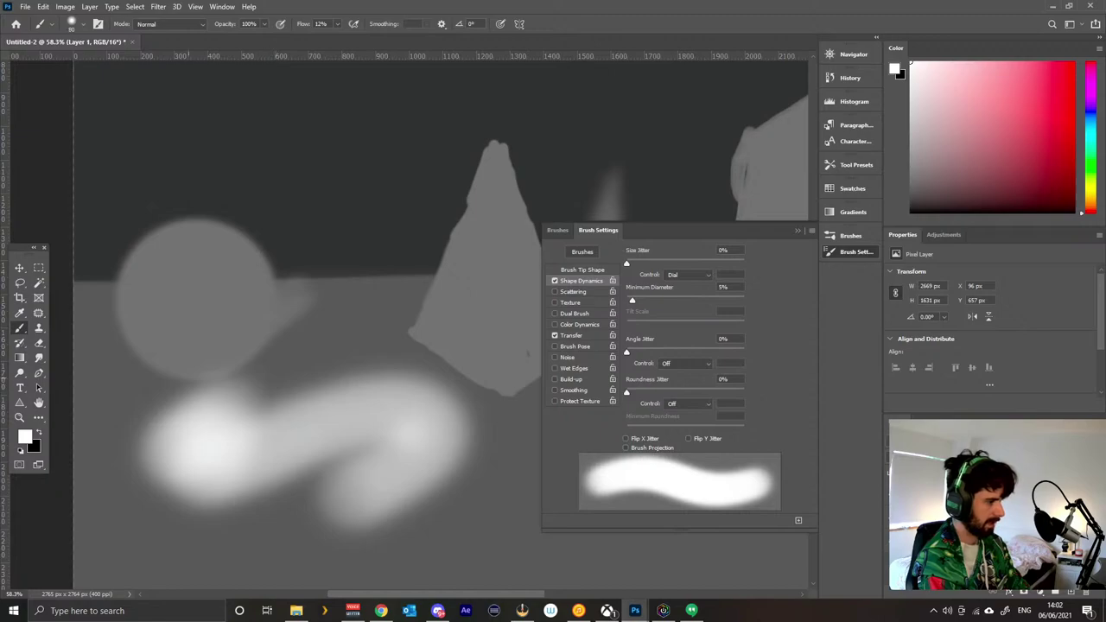
mouse_move(207, 337)
left_mouse_down()
mouse_move(250, 313)
mouse_move(173, 357)
left_mouse_up()
key("bracketright")
key("bracketright")
key("bracketright")
key("bracketright")
key("bracketright")
key("bracketright")
key("bracketright")
key("bracketright")
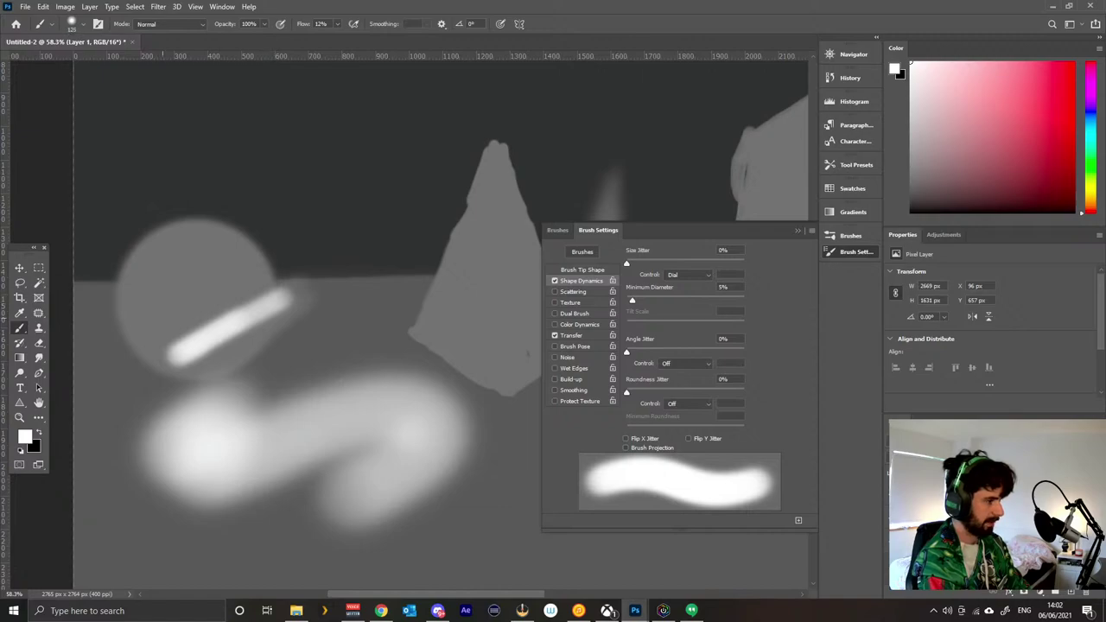
mouse_move(163, 327)
left_mouse_down()
mouse_move(281, 280)
mouse_move(234, 270)
mouse_move(125, 316)
left_mouse_up()
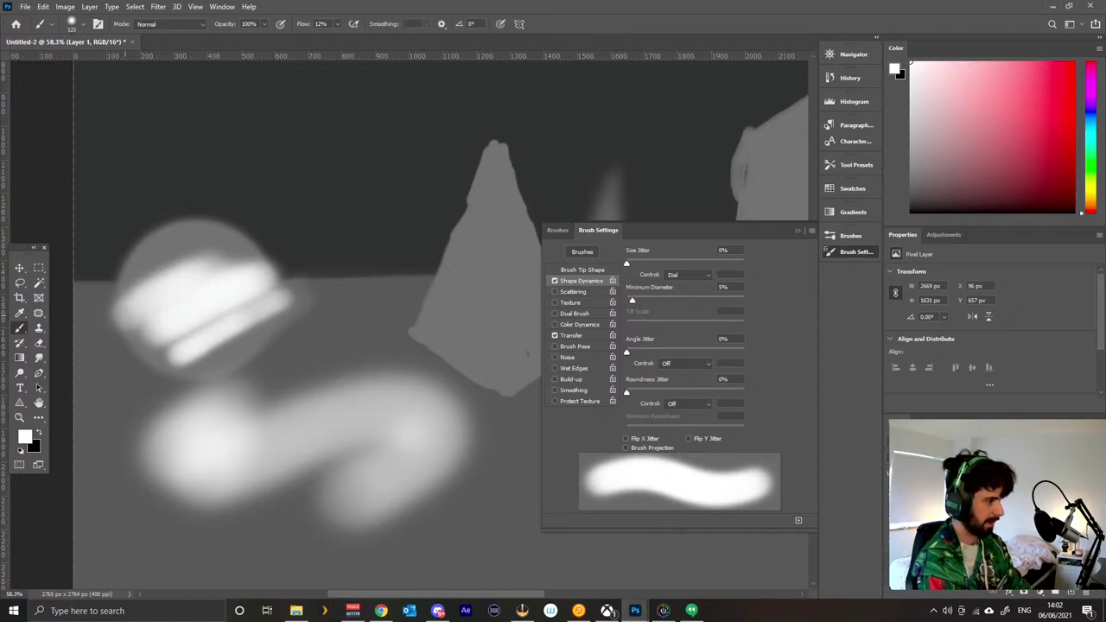
key("ctrl+z")
key("ctrl+z")
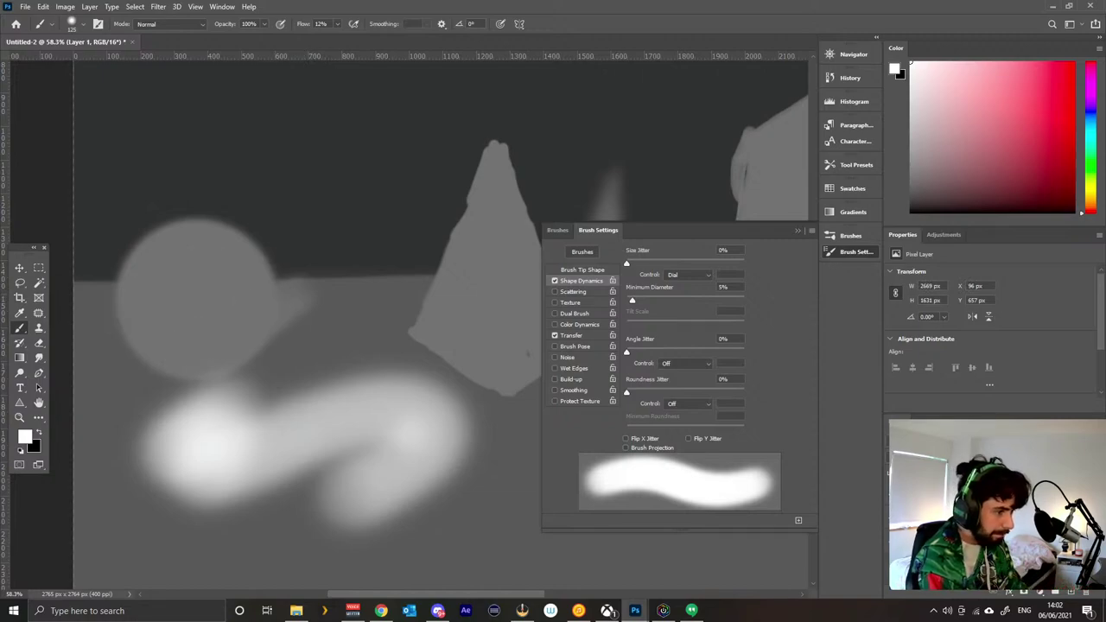
Paint a small bright white highlight on the sphere's upper-left edge.
mouse_move(156, 251)
left_mouse_down()
mouse_move(195, 229)
mouse_move(156, 254)
left_mouse_up()
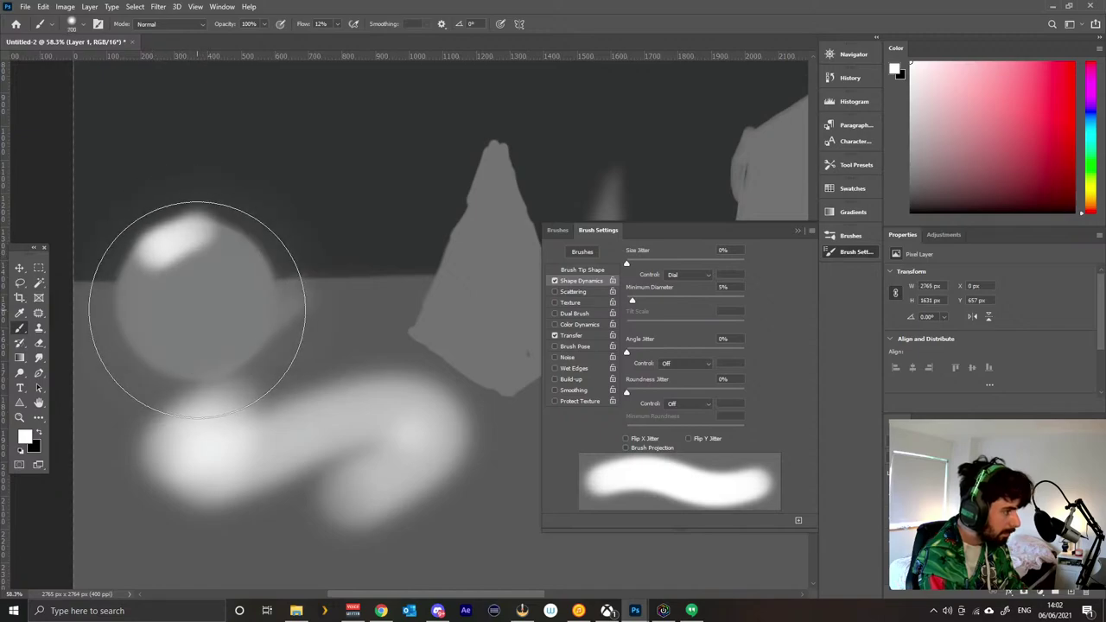
Try a broad soft white glow over the whole sphere with a size 700 brush, and undo it.
left_click_drag(176, 321, 187, 314)
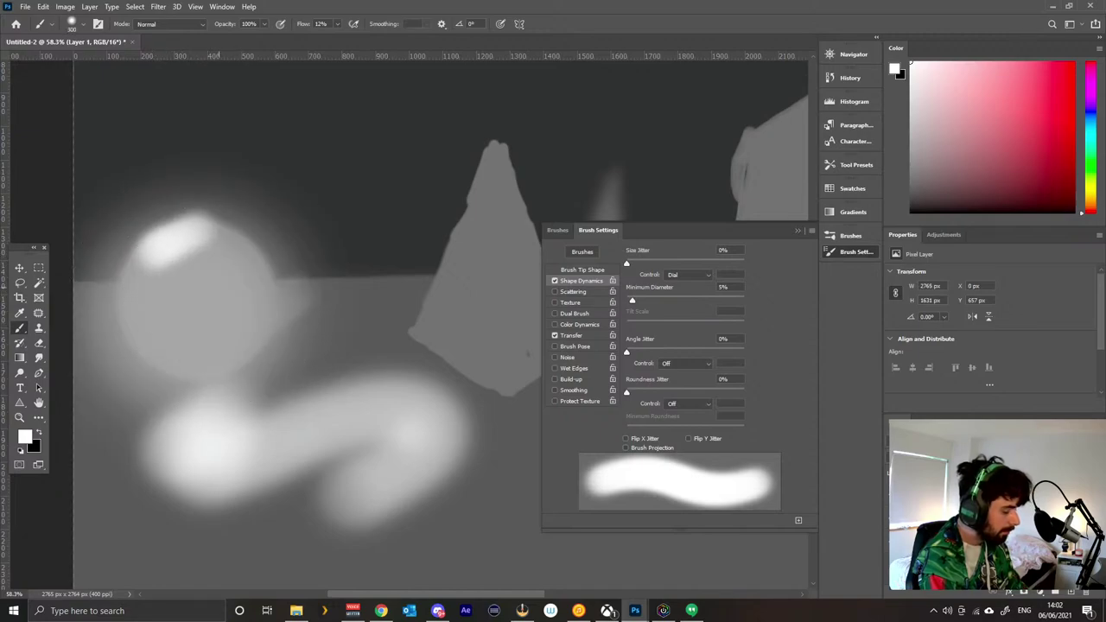
key("ctrl+z")
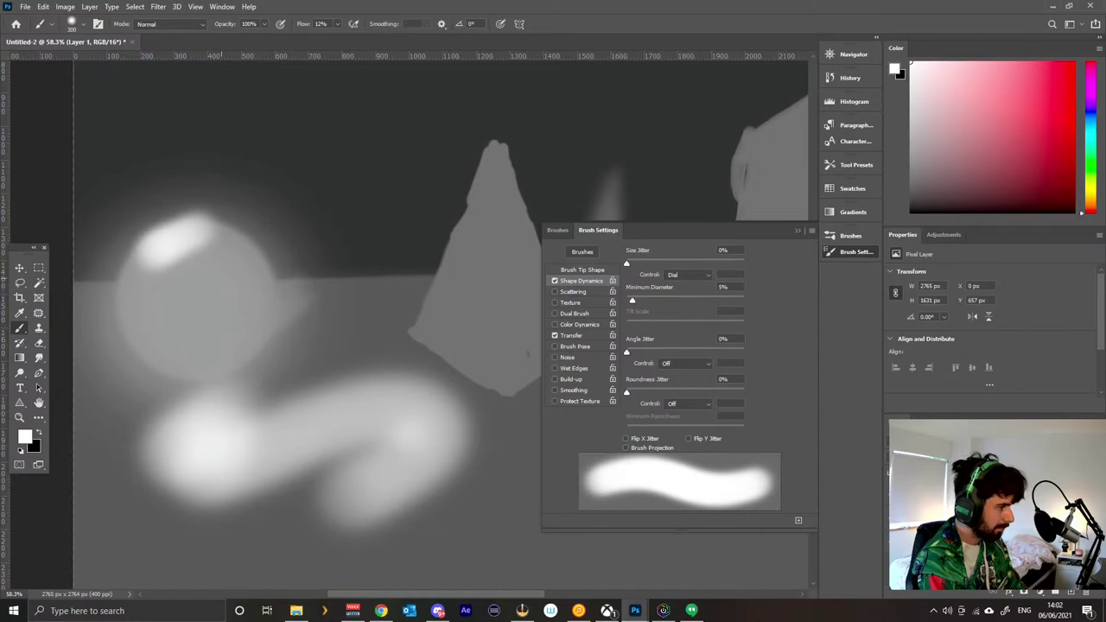
key("ctrl+z")
key("ctrl+z")
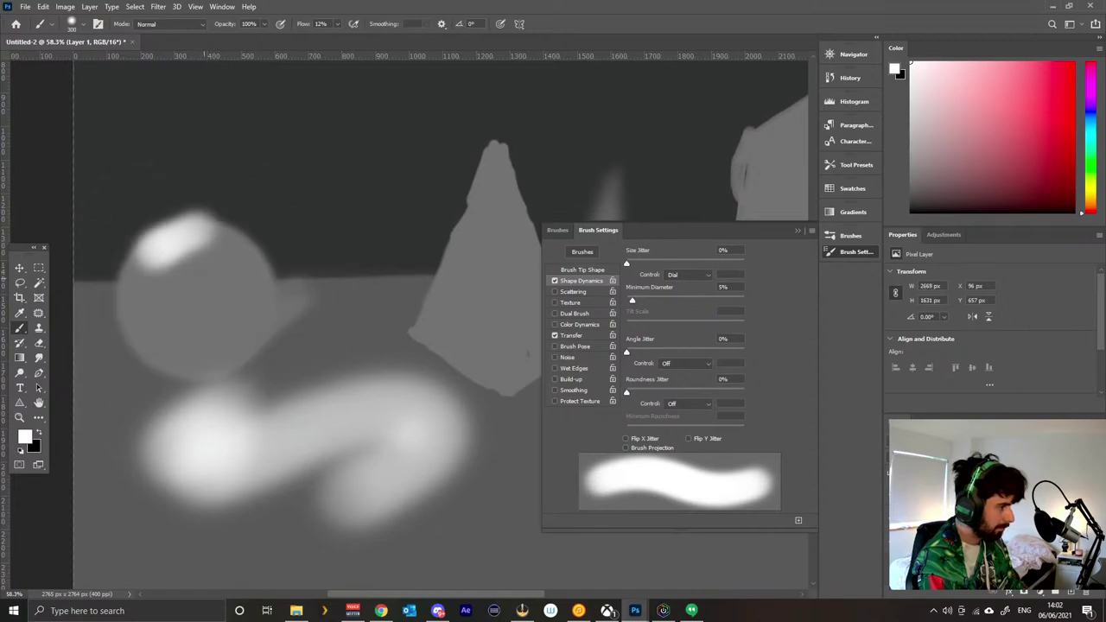
Build up soft white light over the sphere's upper-left half with a size 300 brush, blending it into the highlight.
key("ctrl+shift+z")
key("ctrl+shift+z")
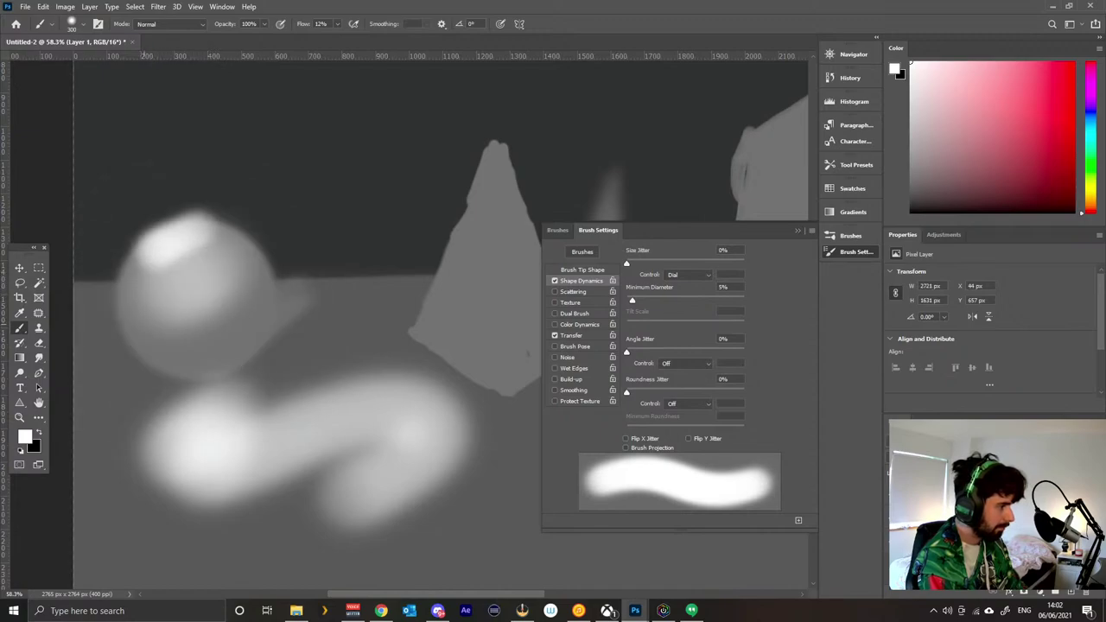
key("ctrl+shift+z")
key("ctrl+shift+z")
key("ctrl+shift+z")
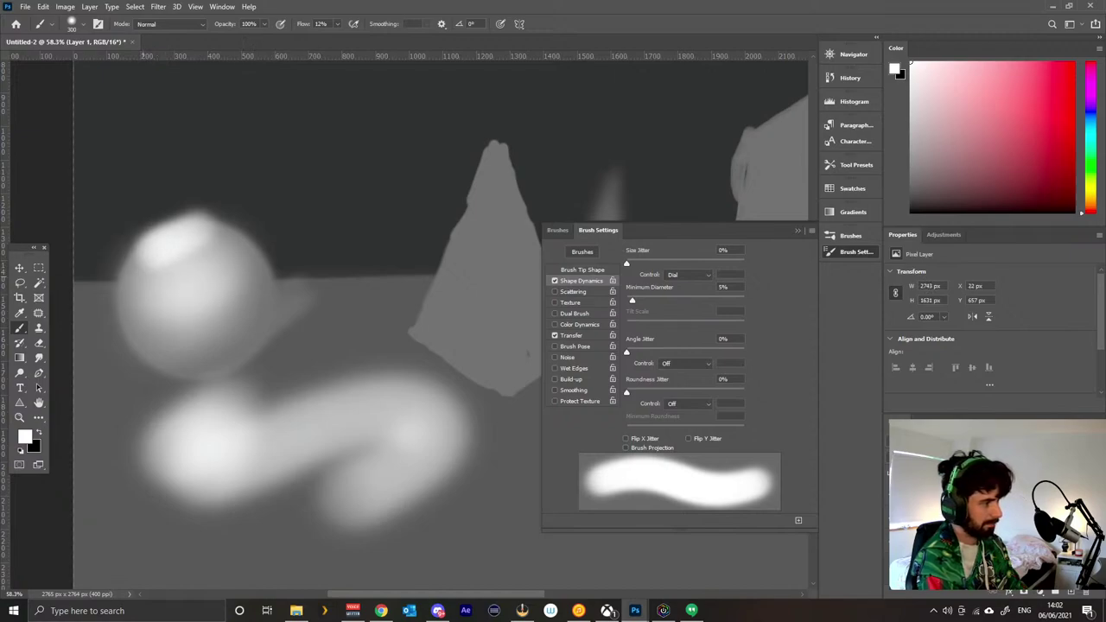
key("ctrl+shift+z")
key("ctrl+shift+z")
key("ctrl+shift+z")
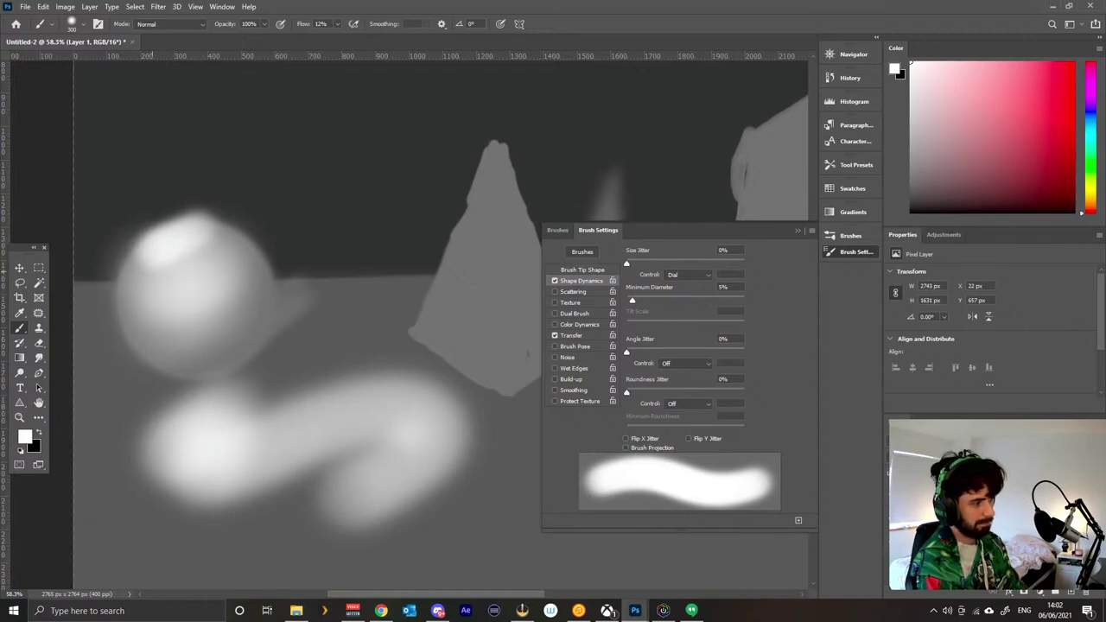
key("ctrl+shift+z")
key("ctrl+shift+z")
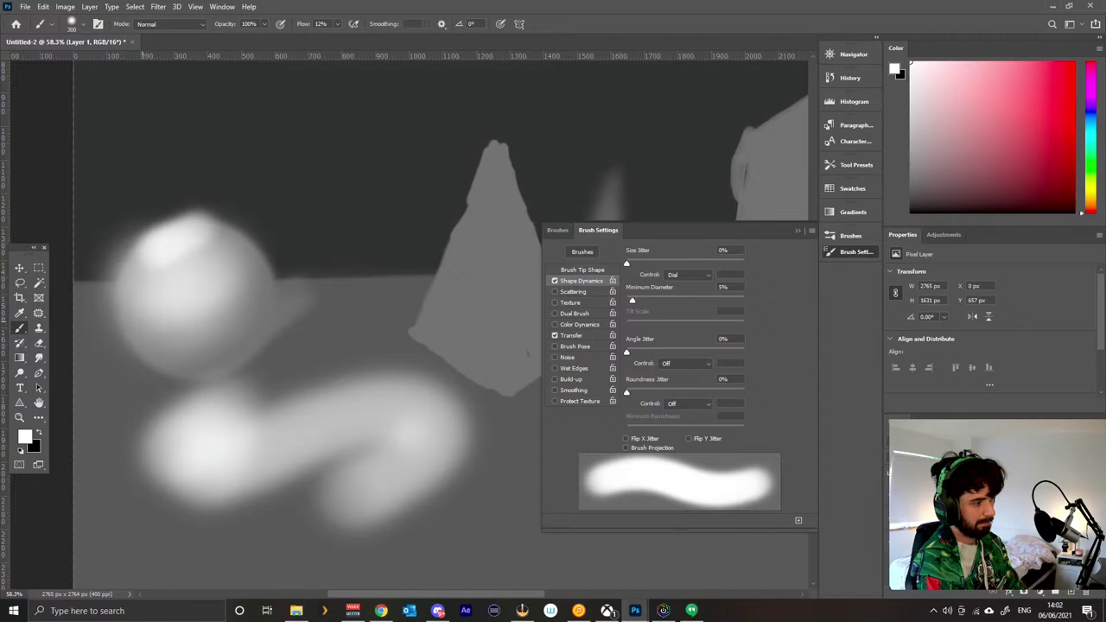
key("ctrl+shift+z")
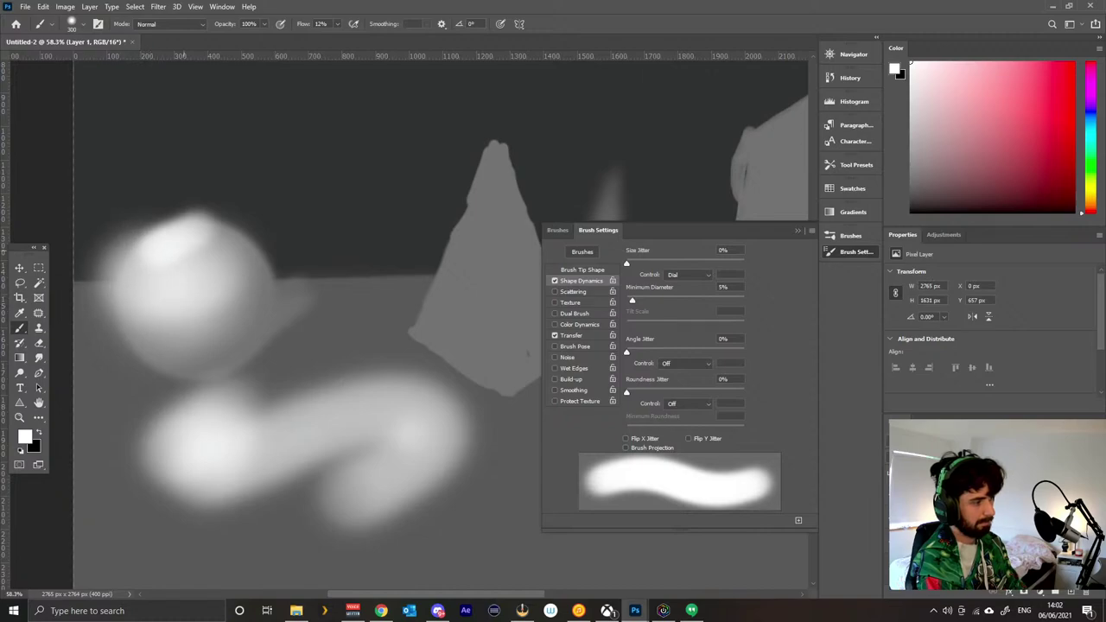
key("ctrl+shift+z")
key("ctrl+shift+z")
key("ctrl+shift+z")
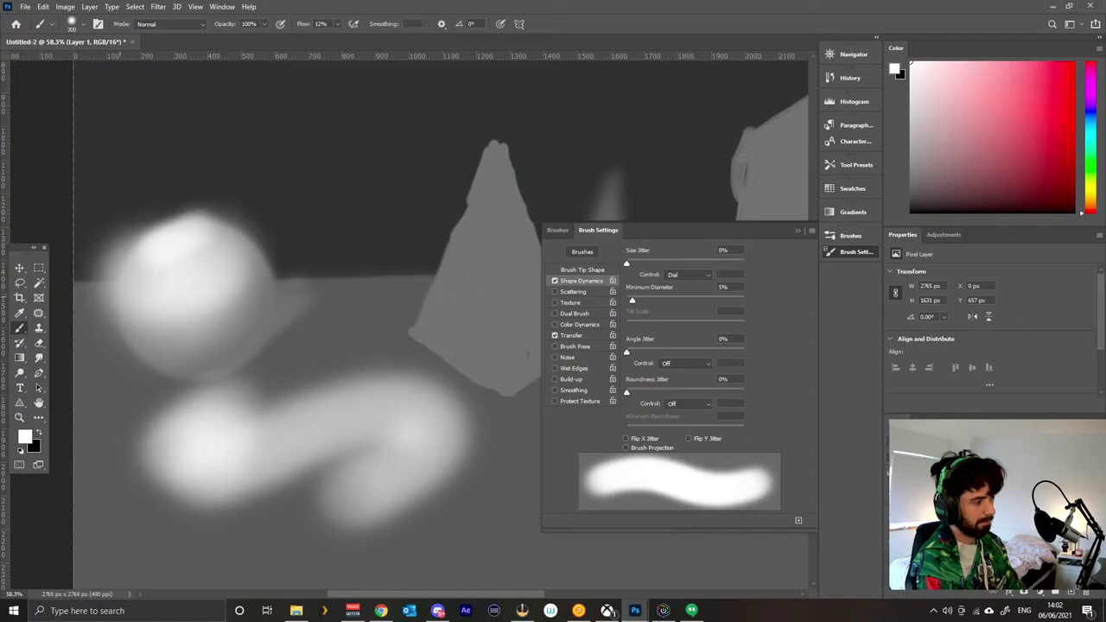
key("ctrl+shift+z")
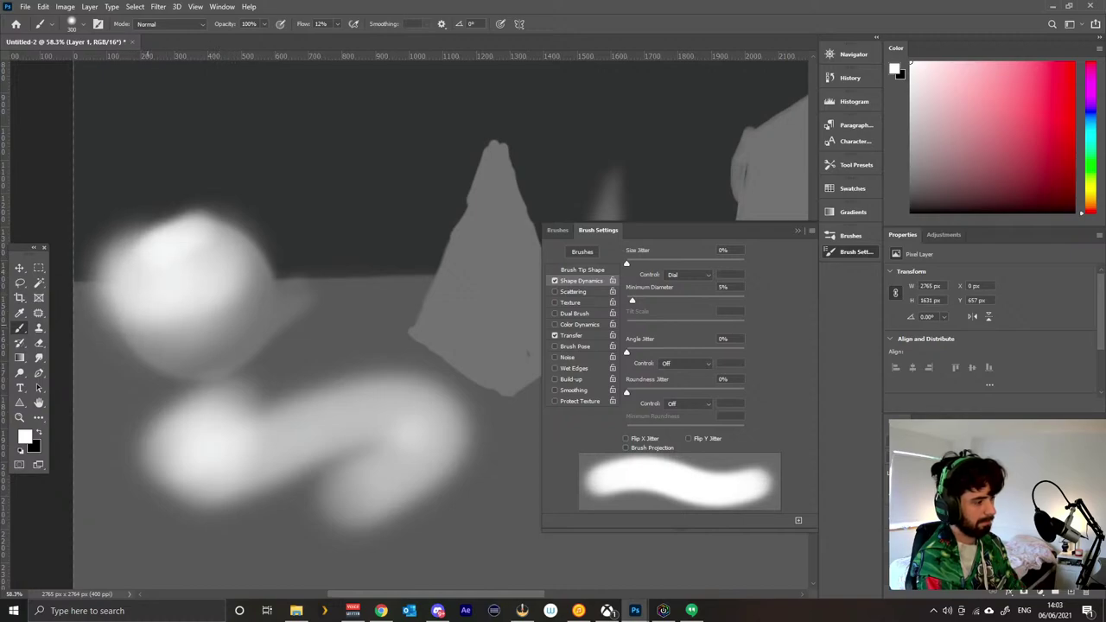
key("ctrl+shift+z")
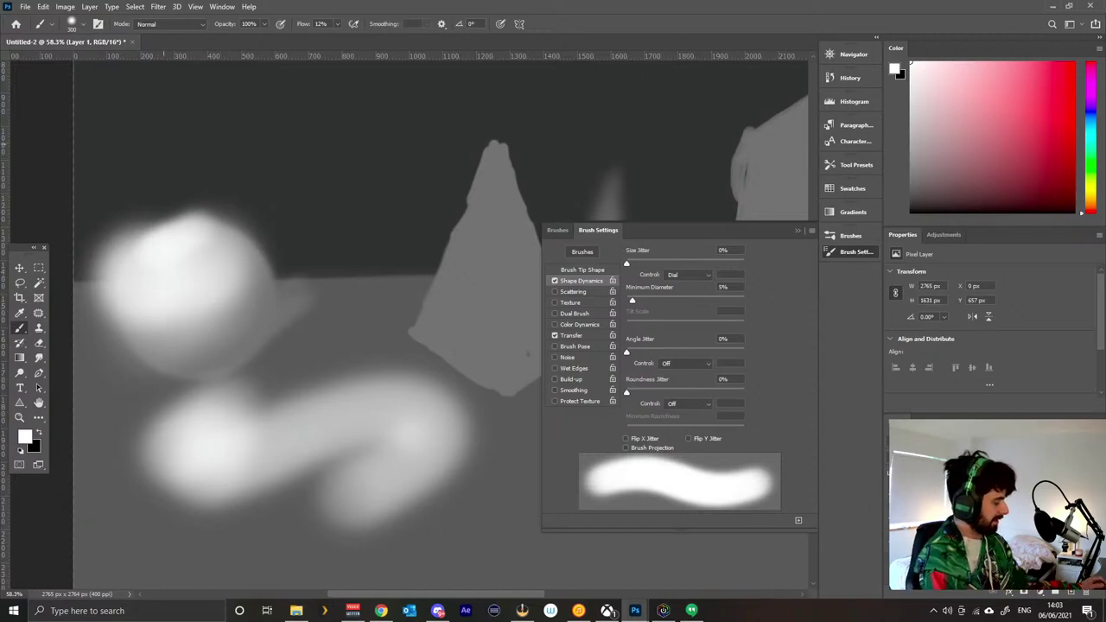
Sample the dark background grey and paint over the white overspill along the sphere's left edge.
left_click(132, 204, "alt")
left_click_drag(147, 195, 134, 201)
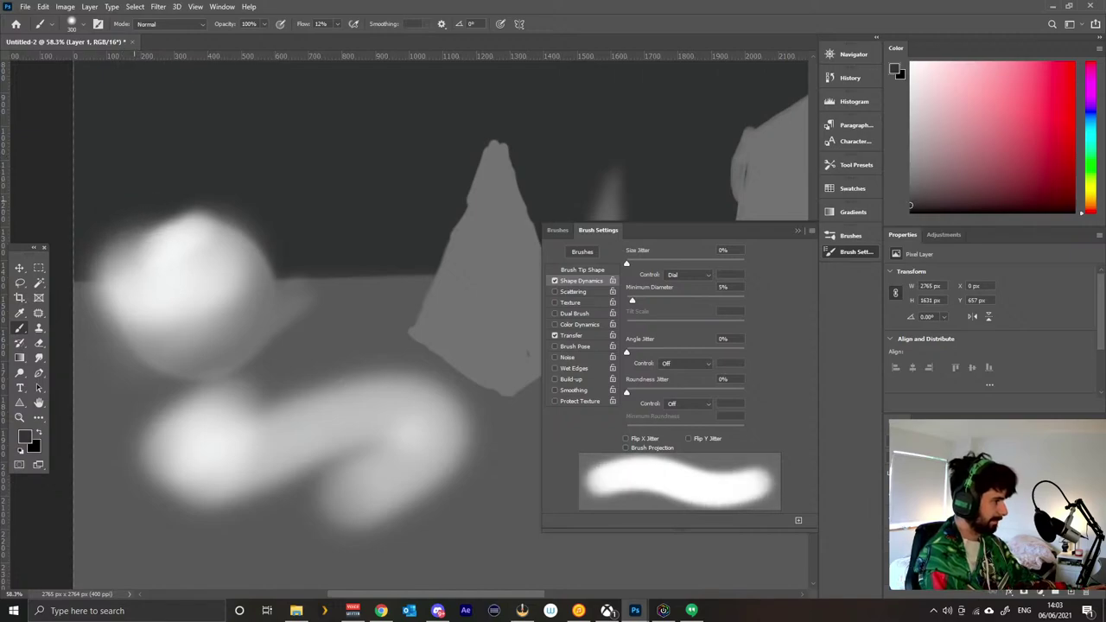
left_click_drag(134, 250, 112, 281)
left_click_drag(106, 233, 95, 313)
Sample the floor grey and repaint the floor beside the sphere's left edge.
left_click(95, 376, "alt")
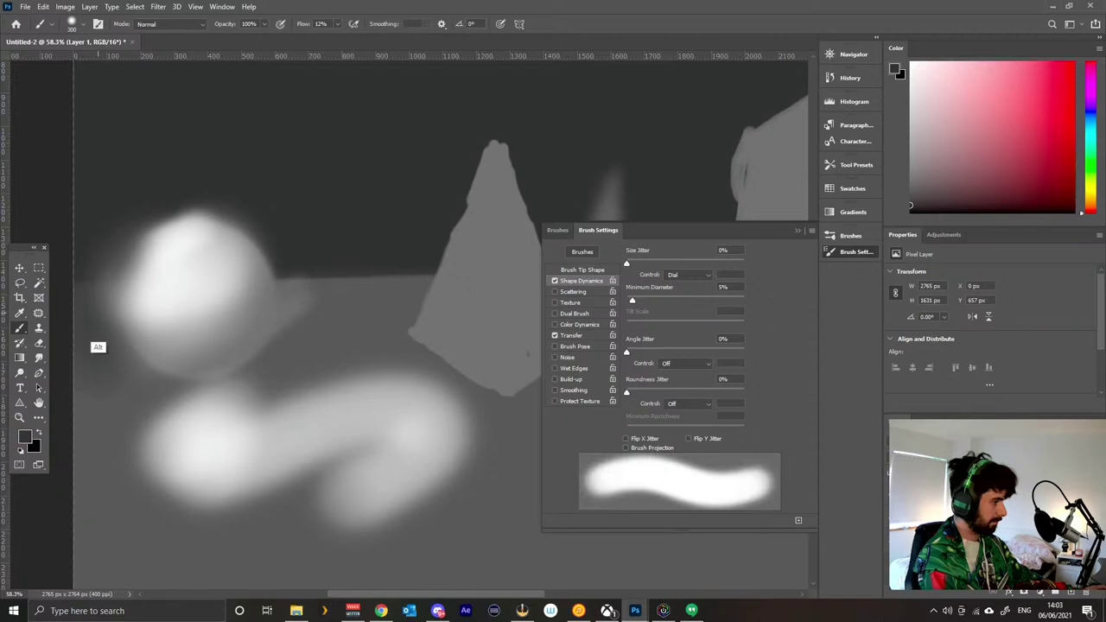
left_click(111, 467, "alt")
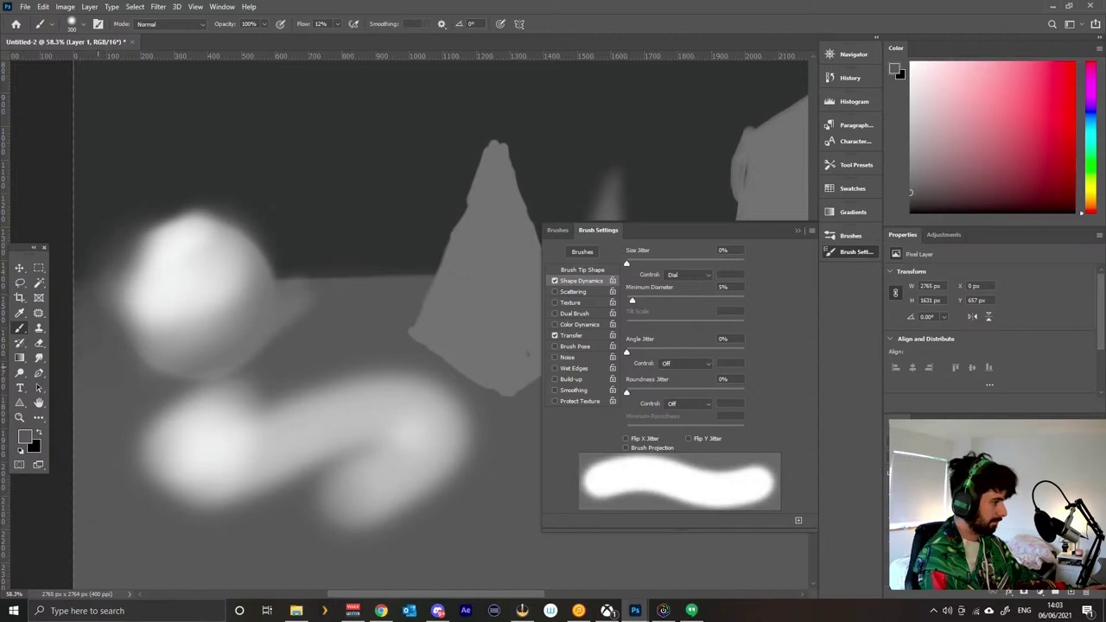
mouse_move(89, 325)
left_mouse_down()
mouse_move(93, 346)
mouse_move(95, 298)
left_mouse_up()
Brush lighter grey onto the background above the sphere and cover it again with the sampled background grey.
left_click(91, 247, "alt")
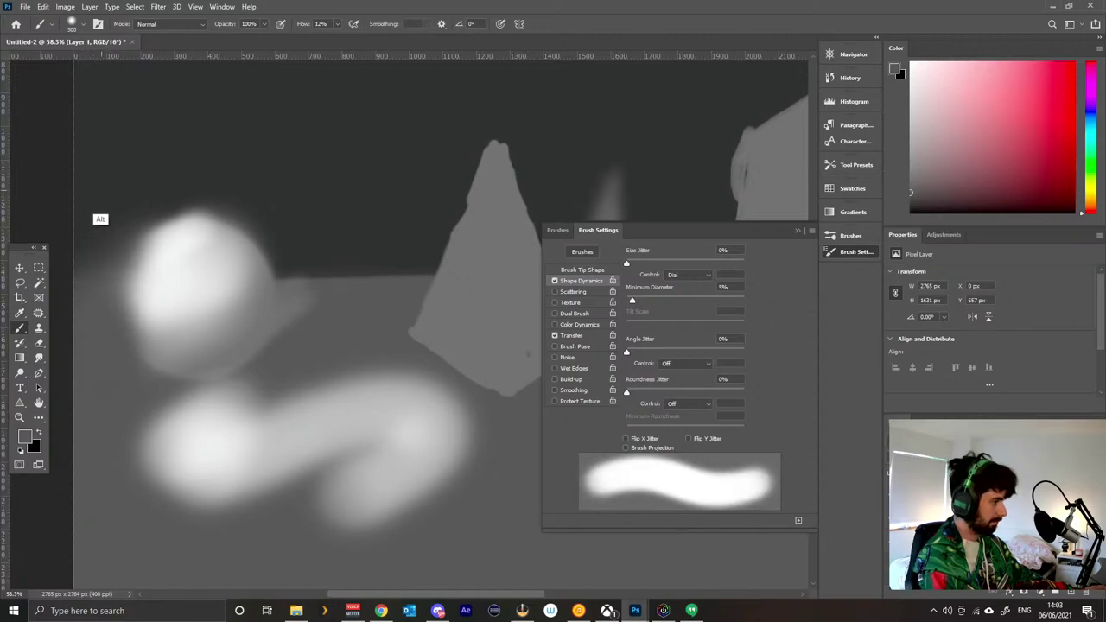
left_click_drag(102, 229, 111, 199)
left_click_drag(195, 123, 134, 169)
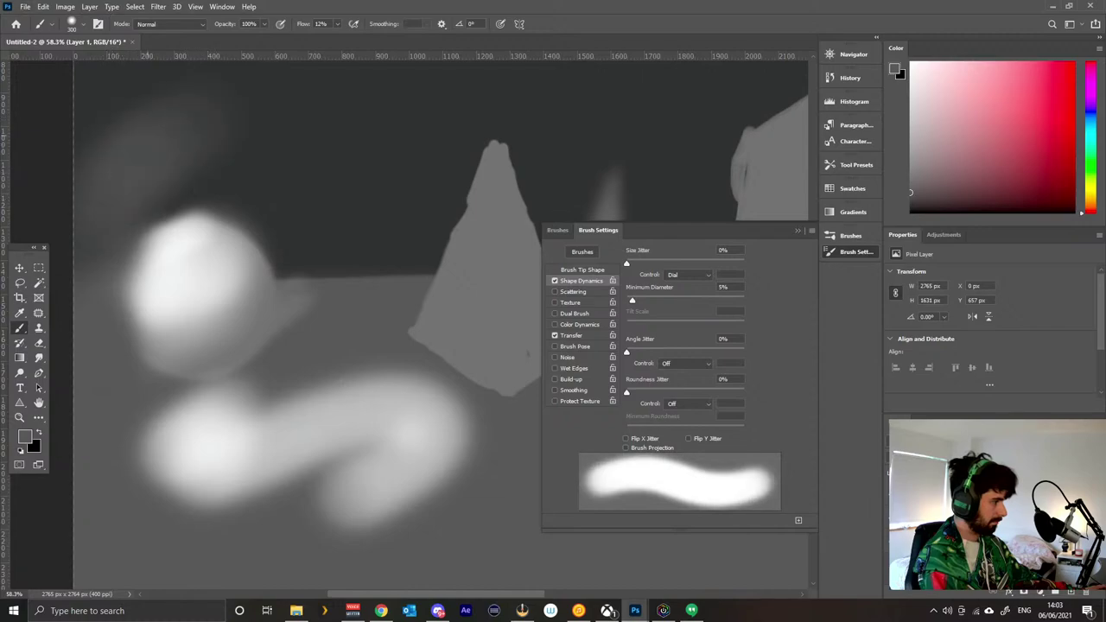
left_click(317, 145, "alt")
left_click_drag(196, 122, 120, 176)
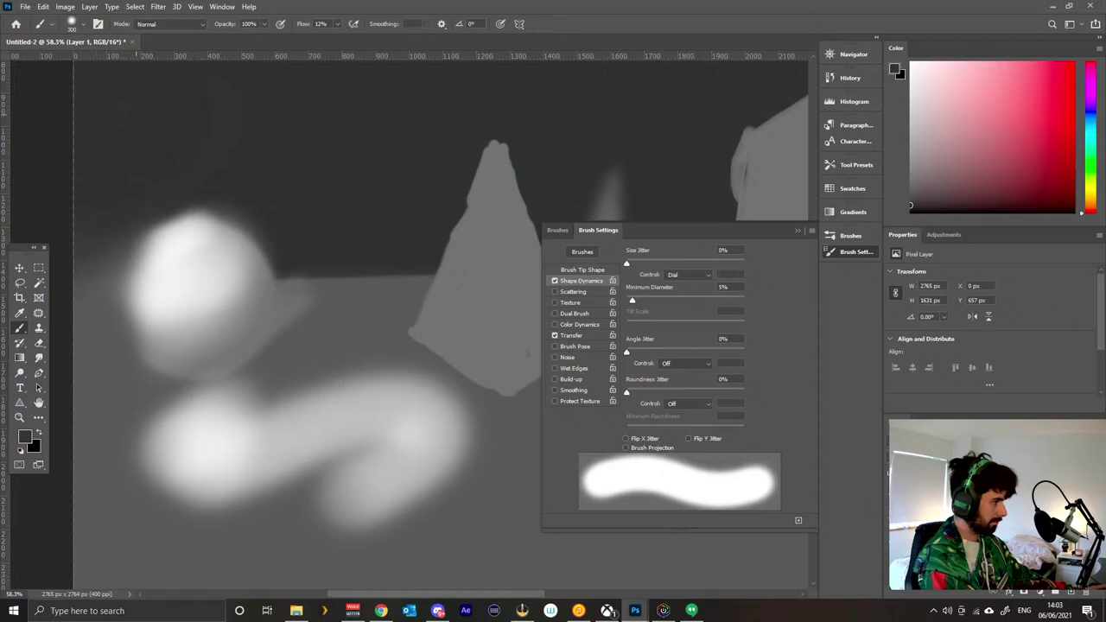
left_click_drag(237, 114, 119, 197)
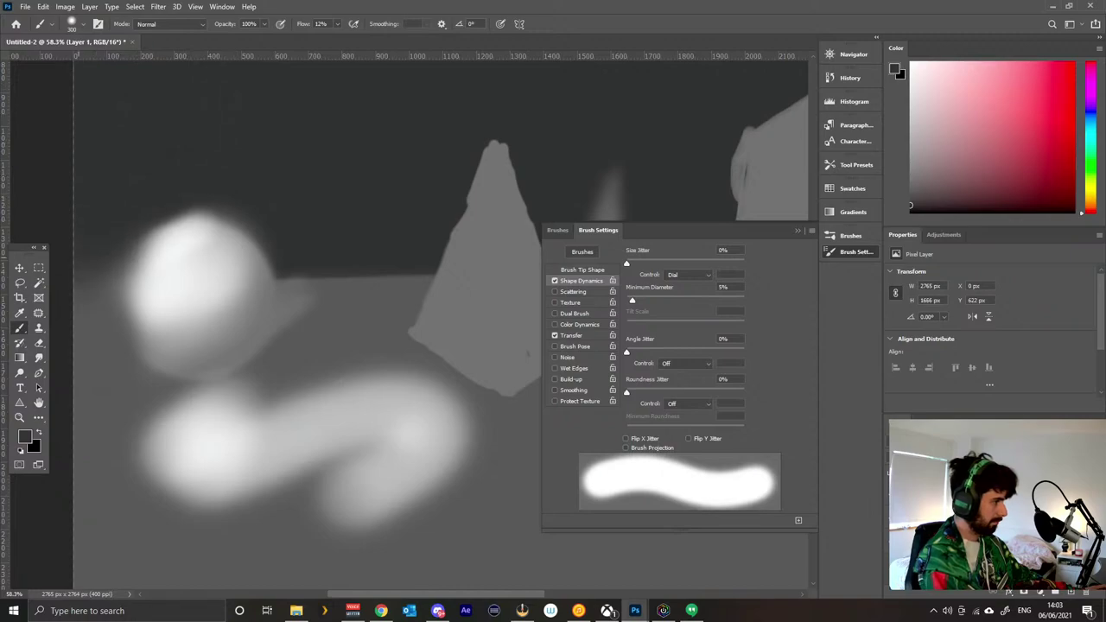
Paint the dark background grey down over the floor along the sphere's left side.
left_click_drag(79, 257, 88, 353)
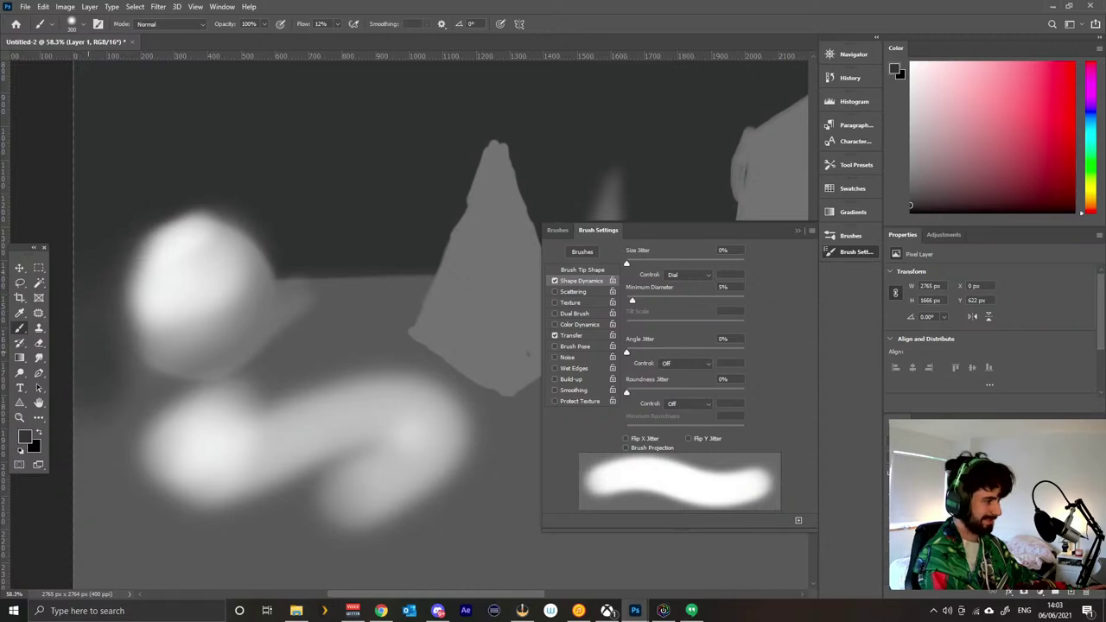
left_click_drag(85, 275, 87, 303)
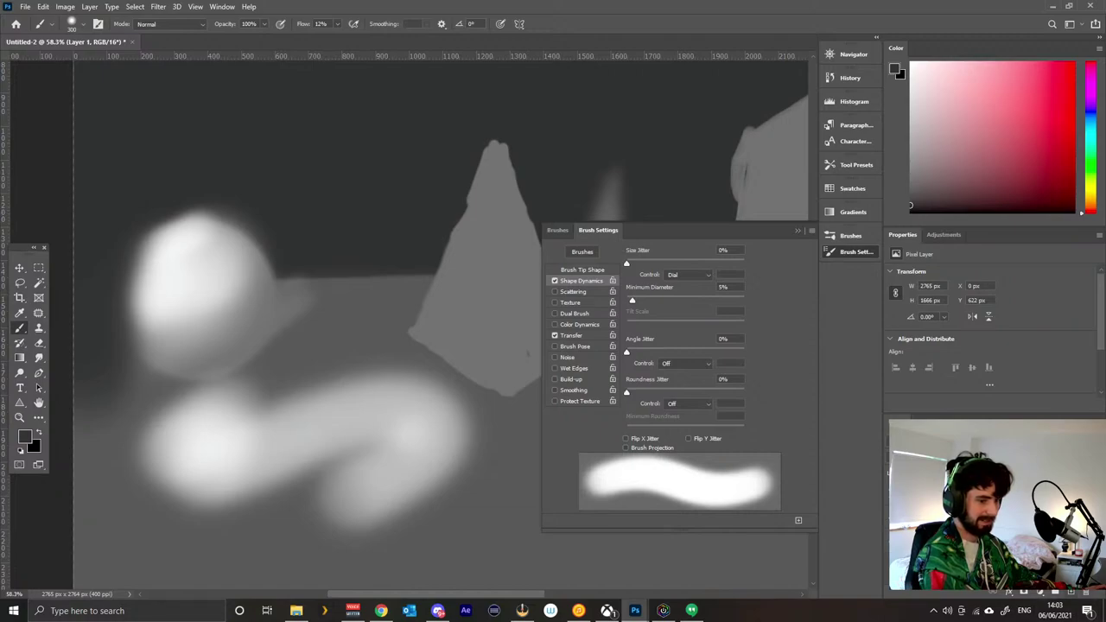
Undo grouping the layer and add a new empty layer instead.
key("ctrl+g")
key("ctrl+z")
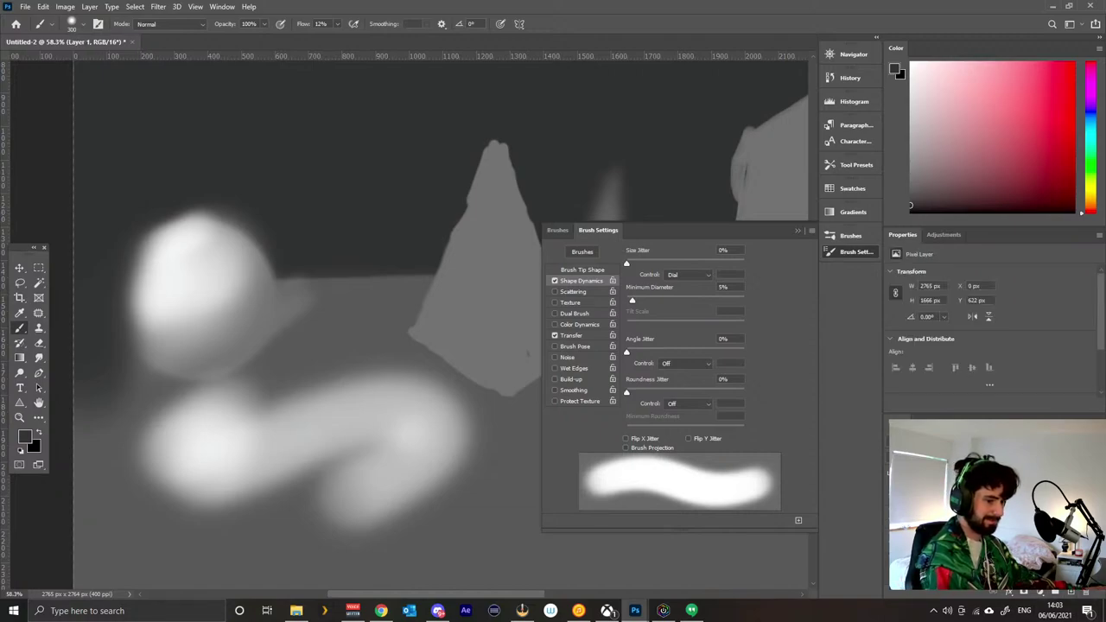
left_click(1071, 592)
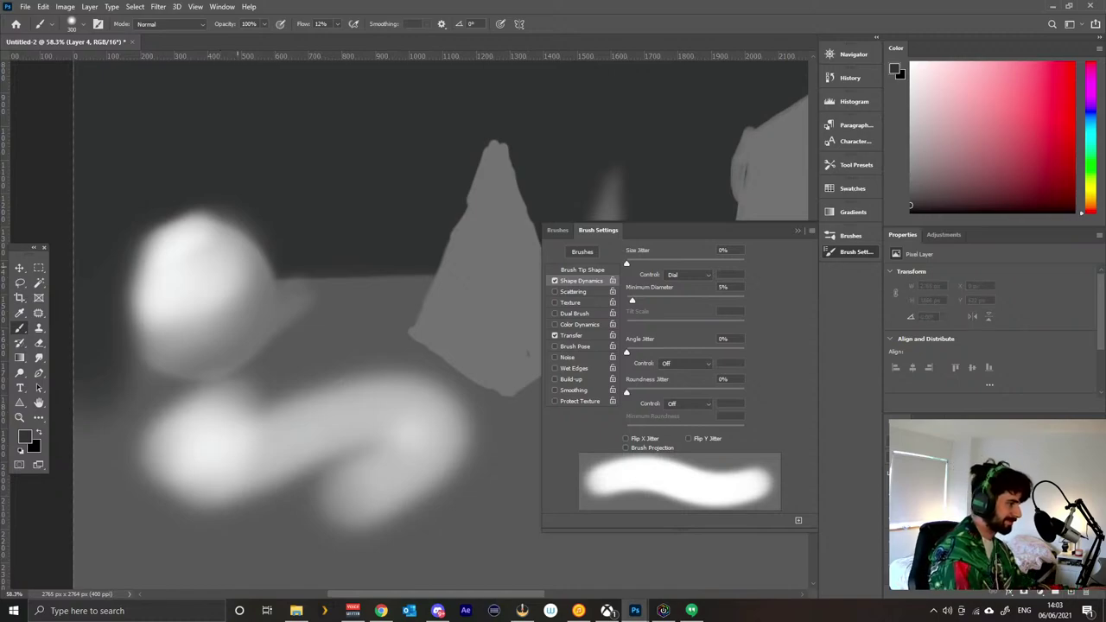
Sample the sphere's light tone, try a soft stroke over its upper part on the new layer, and undo it.
left_click(185, 293, "alt")
mouse_move(221, 232)
left_mouse_down()
mouse_move(211, 226)
mouse_move(232, 238)
left_mouse_up()
key("ctrl+z")
key("ctrl+z")
key("ctrl+z")
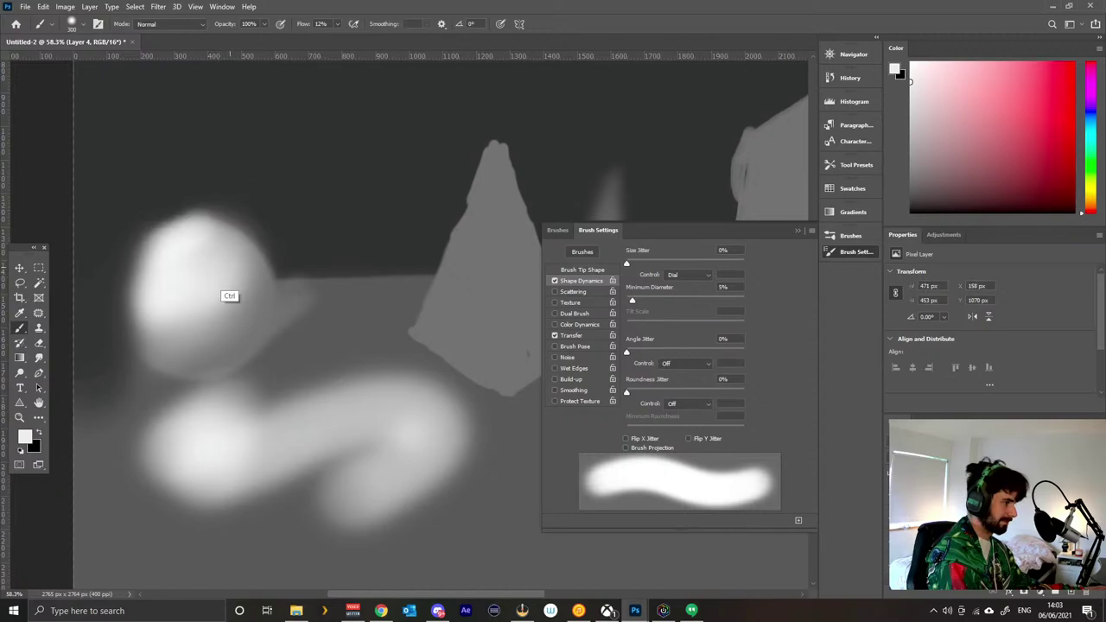
Reduce the brush size well below 300 for finer strokes on the sphere.
mouse_move(234, 276)
left_mouse_down()
mouse_move(181, 292)
mouse_move(218, 291)
left_mouse_up()
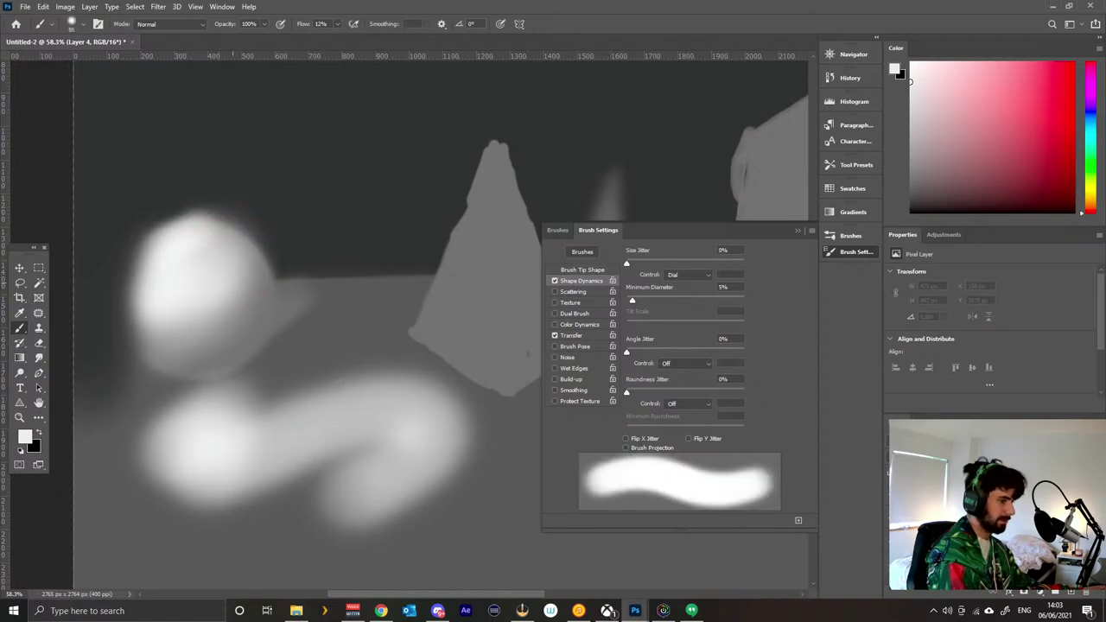
right_click(410, 360, "alt")
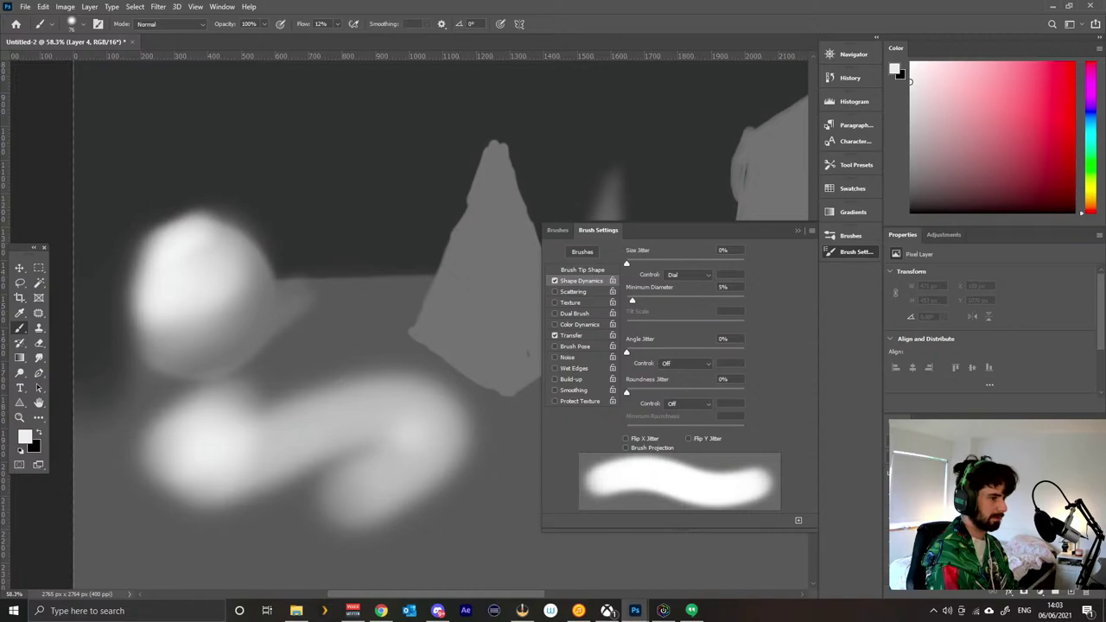
Open the brush's Transfer settings and keep the opacity jitter control Off.
left_click(555, 335)
left_click(572, 336)
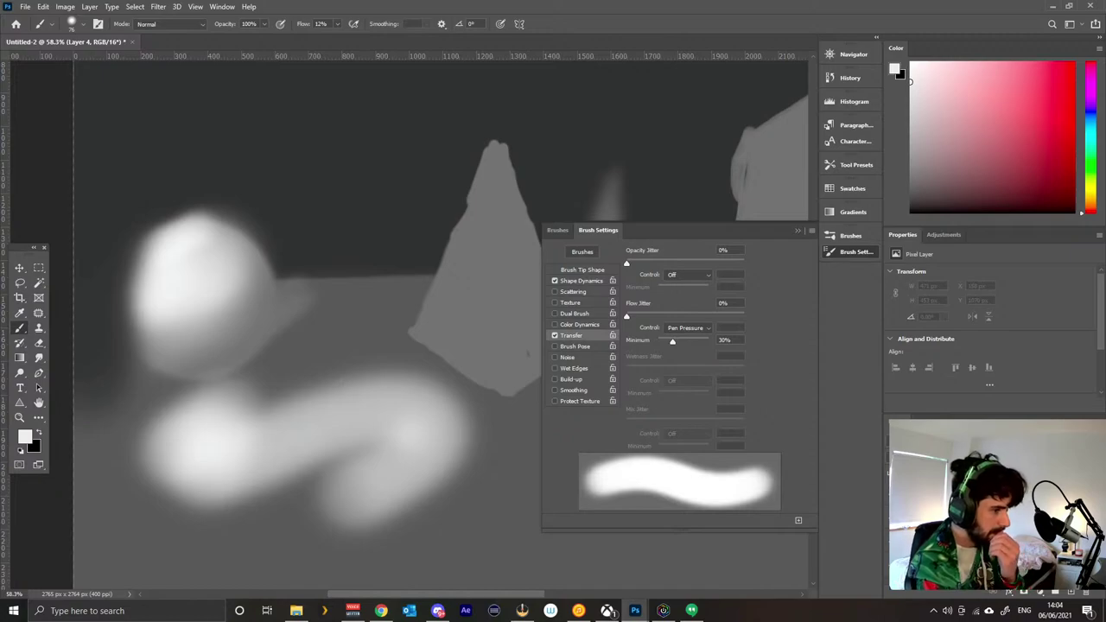
left_click(689, 274)
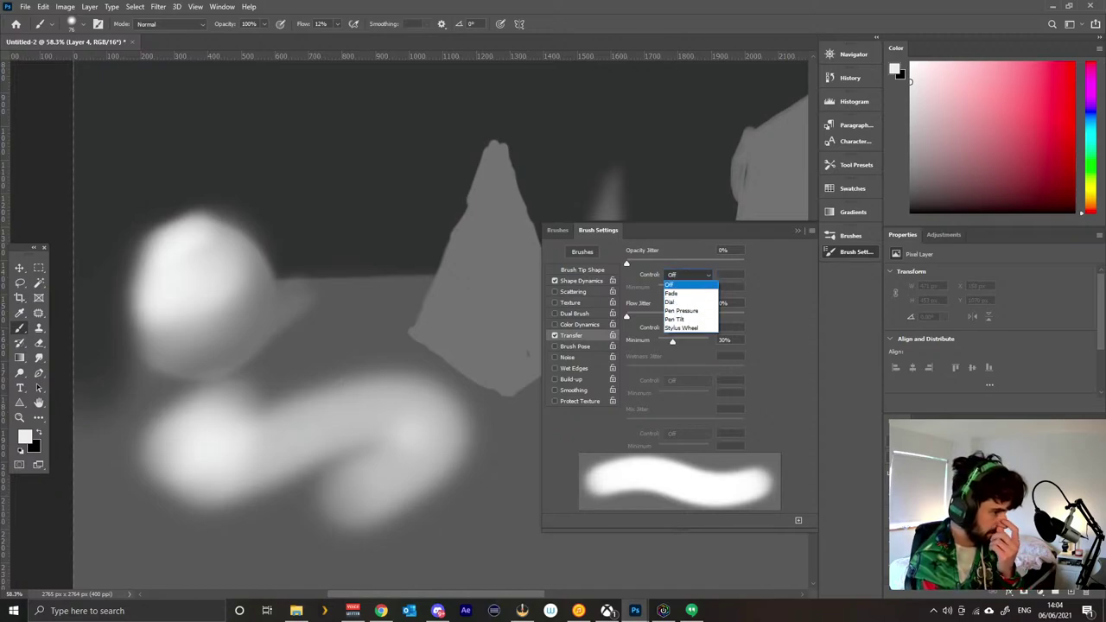
left_click(679, 284)
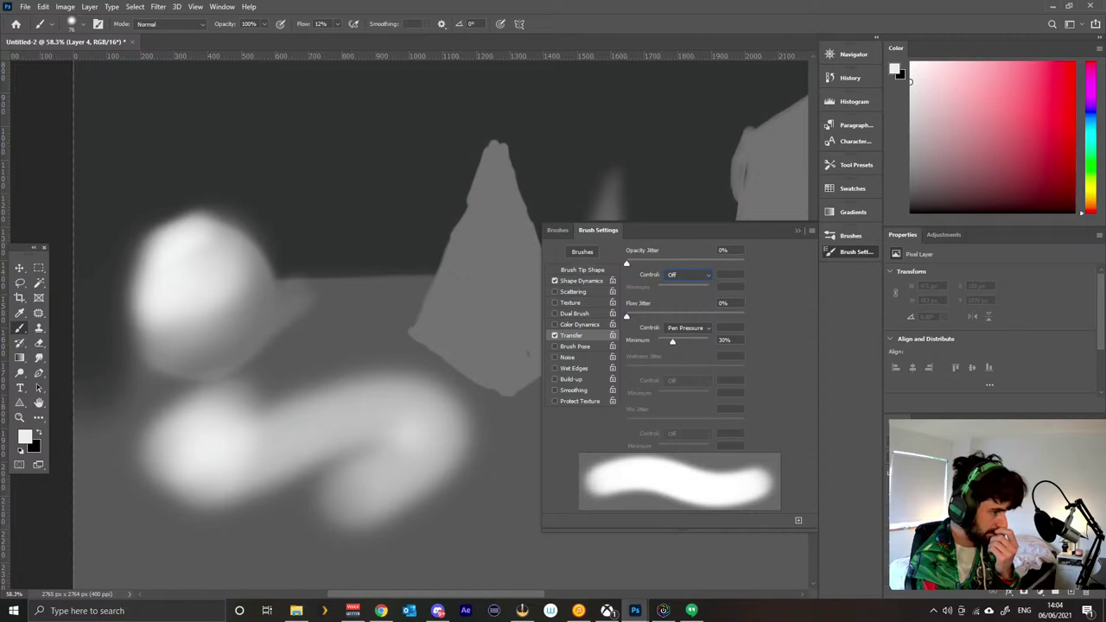
Try a flow jitter of 10% for the brush and return it to 0%.
mouse_move(626, 316)
left_mouse_down()
mouse_move(709, 316)
mouse_move(627, 317)
left_mouse_up()
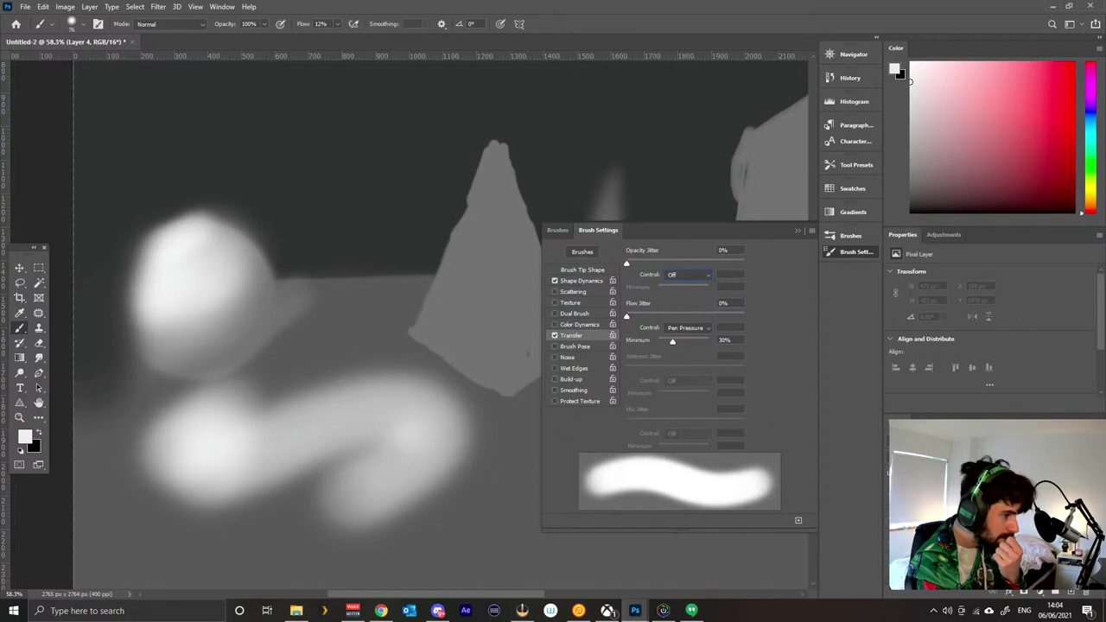
mouse_move(626, 316)
left_mouse_down()
mouse_move(725, 316)
mouse_move(638, 317)
left_mouse_up()
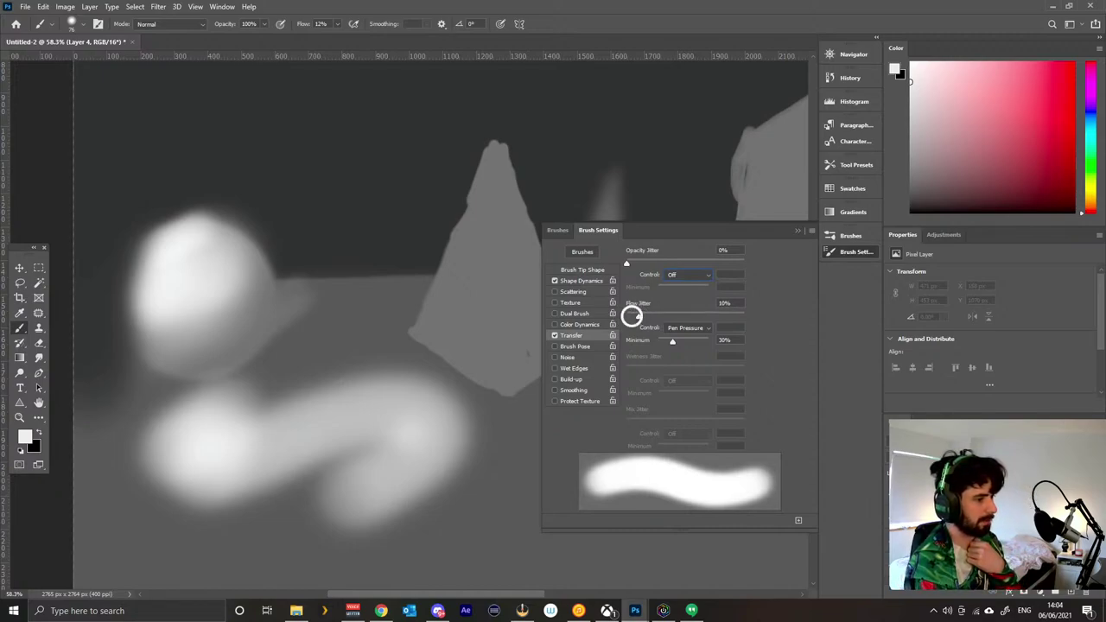
left_click_drag(639, 317, 628, 316)
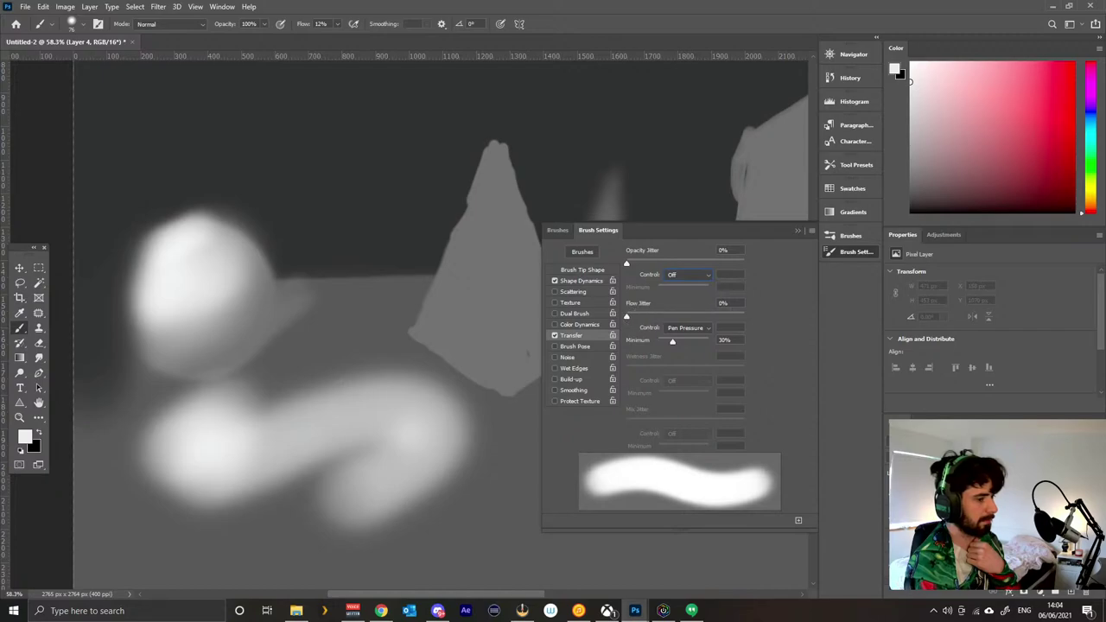
Keep the flow control on Pen Pressure, paint zigzag test strokes above the sphere, and undo them.
left_click(687, 328)
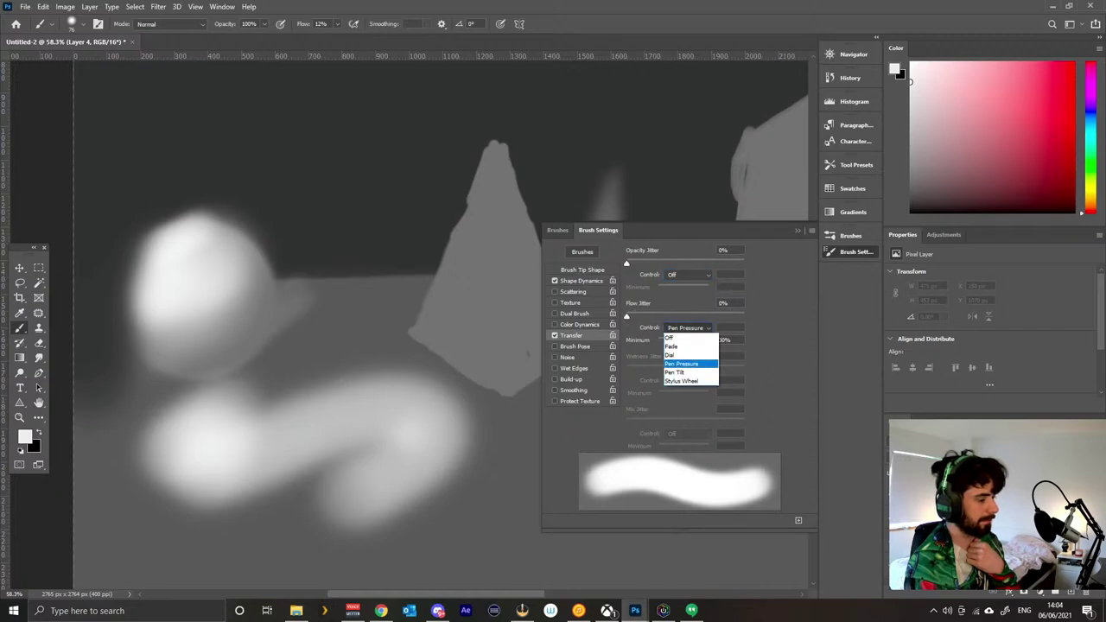
left_click(683, 364)
mouse_move(160, 141)
left_mouse_down()
mouse_move(294, 110)
mouse_move(320, 128)
mouse_move(269, 160)
mouse_move(304, 152)
mouse_move(350, 223)
left_mouse_up()
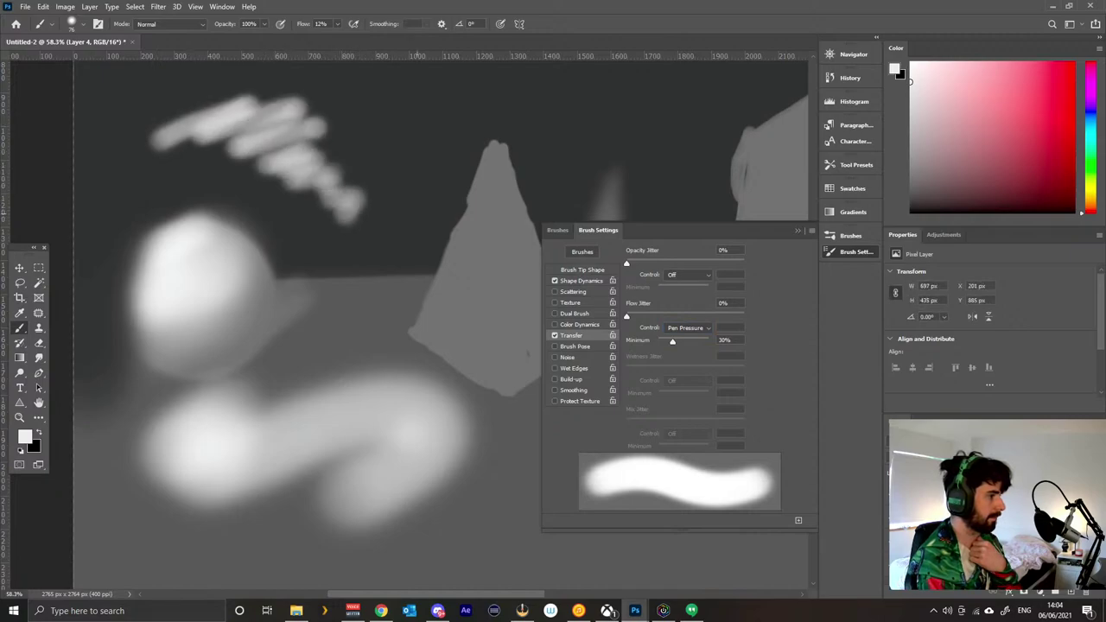
key("ctrl+z")
key("ctrl+z")
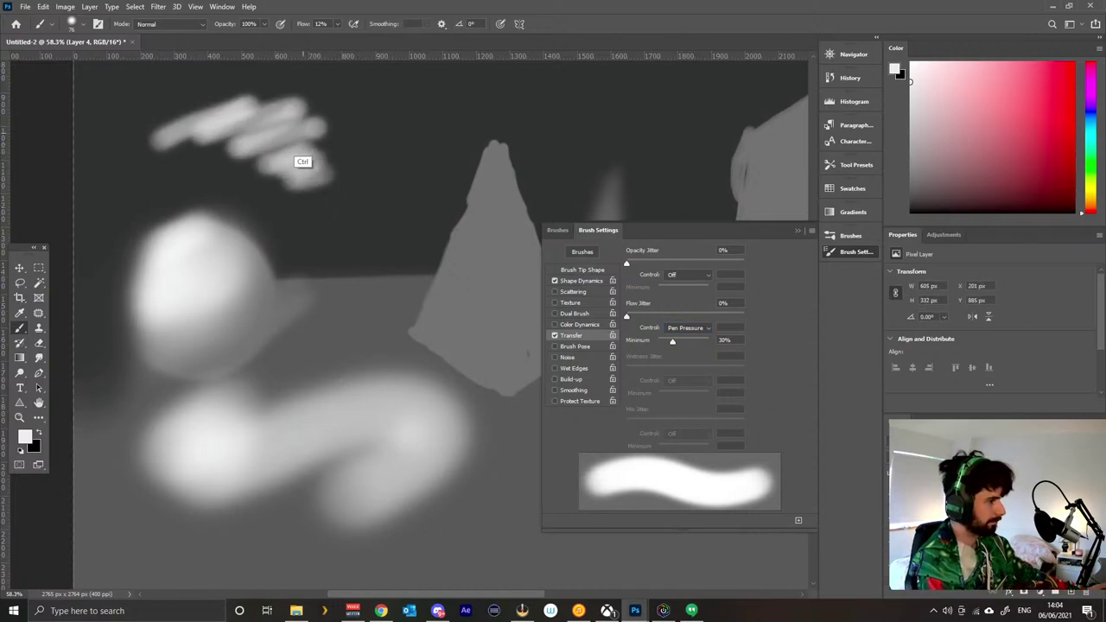
key("ctrl+z")
key("ctrl+z")
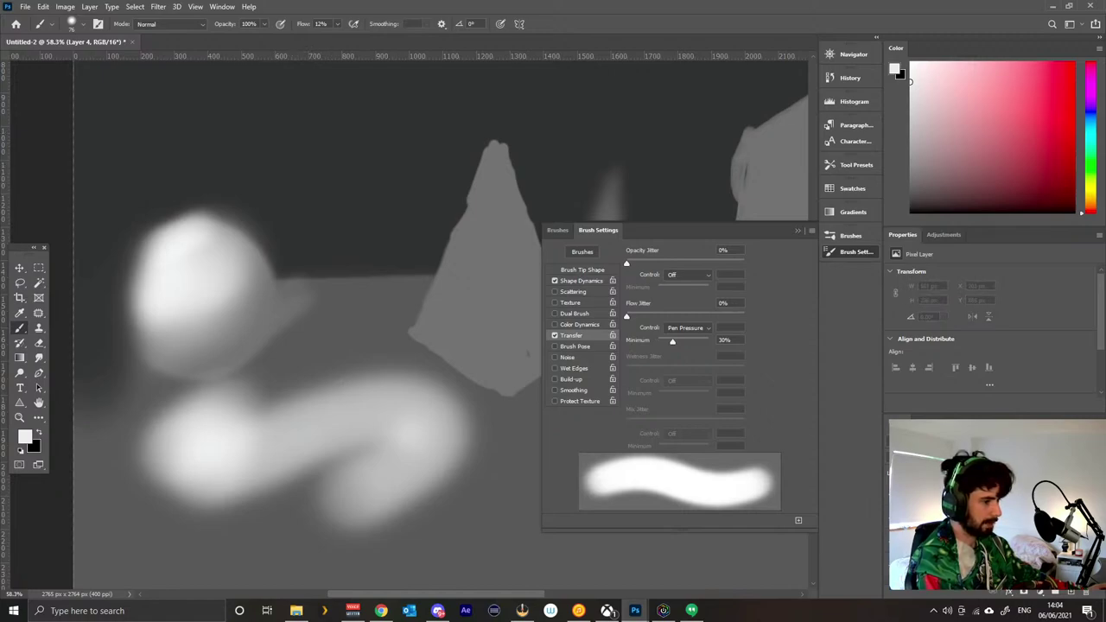
Switch the brush's flow control to Fade at 25 and test it with a long zigzag stroke across the cone, undoing the stroke.
left_click(689, 327)
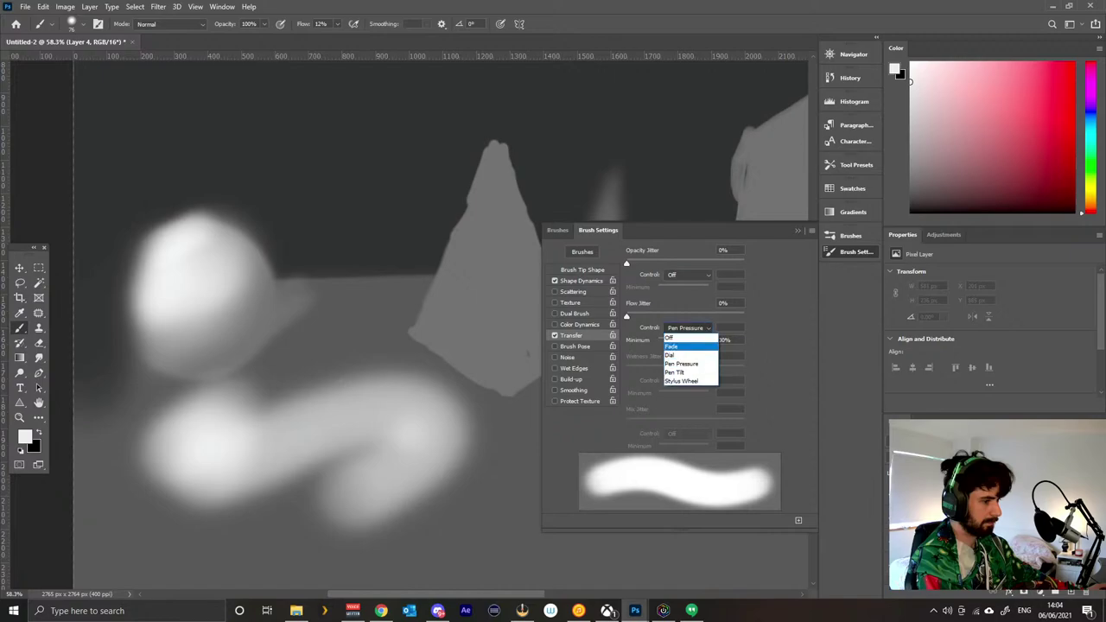
left_click(687, 355)
left_click(689, 327)
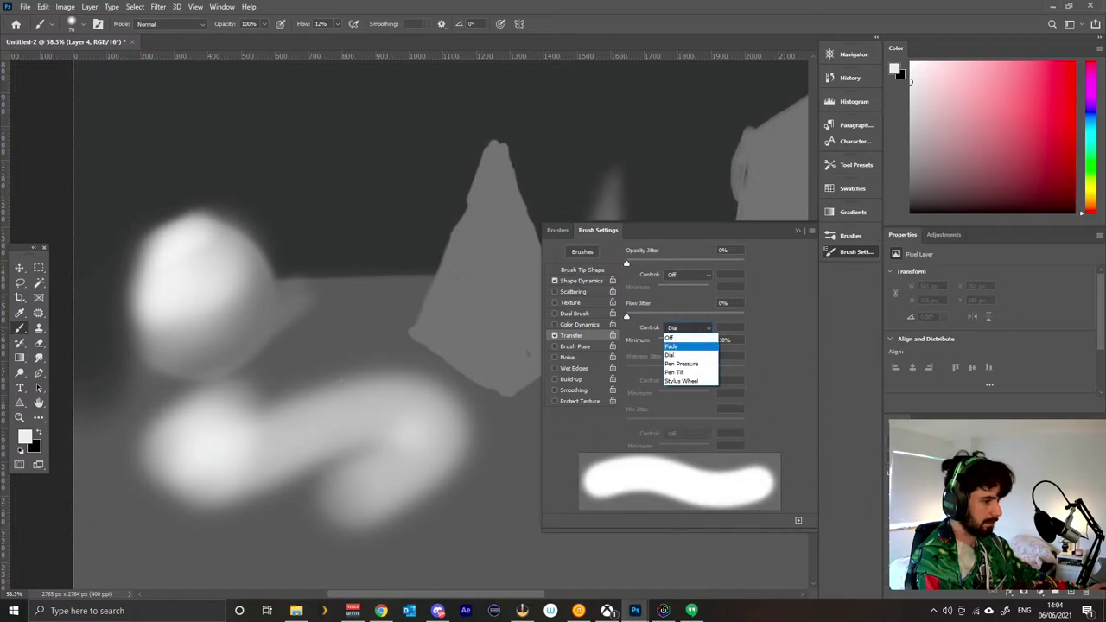
left_click(683, 346)
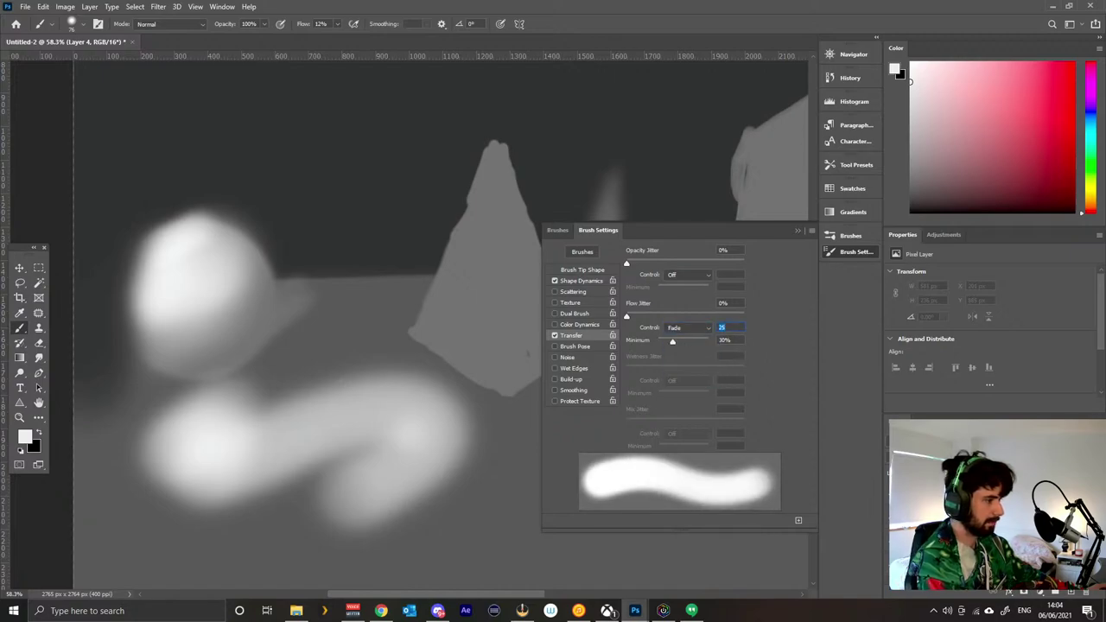
mouse_move(249, 186)
left_mouse_down()
mouse_move(342, 173)
mouse_move(397, 255)
mouse_move(521, 281)
mouse_move(422, 359)
mouse_move(509, 454)
mouse_move(557, 540)
left_mouse_up()
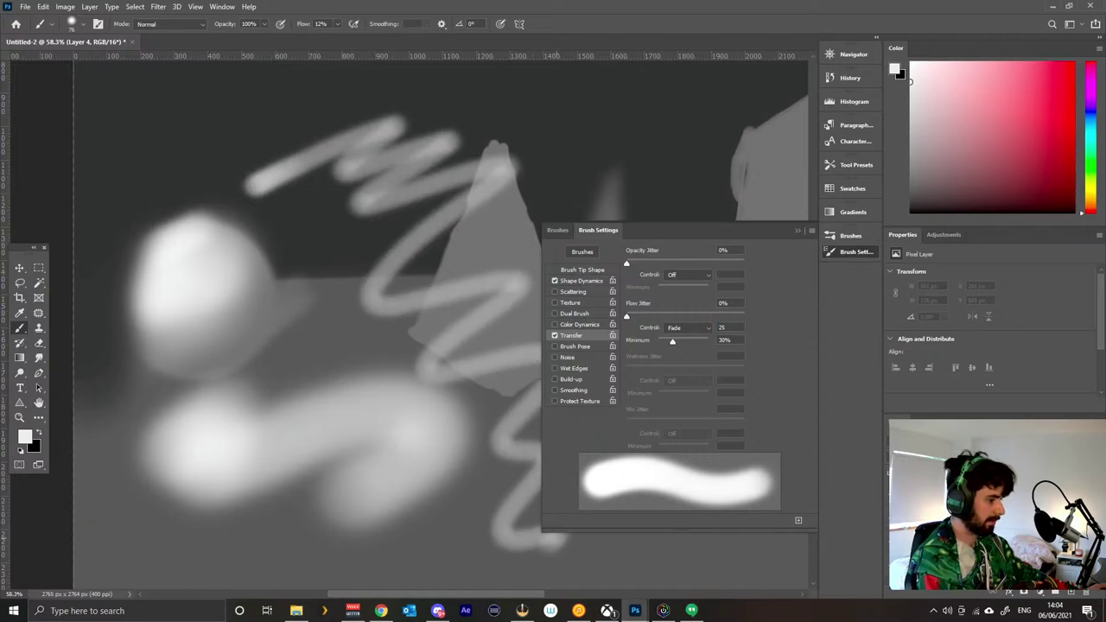
key("ctrl+z")
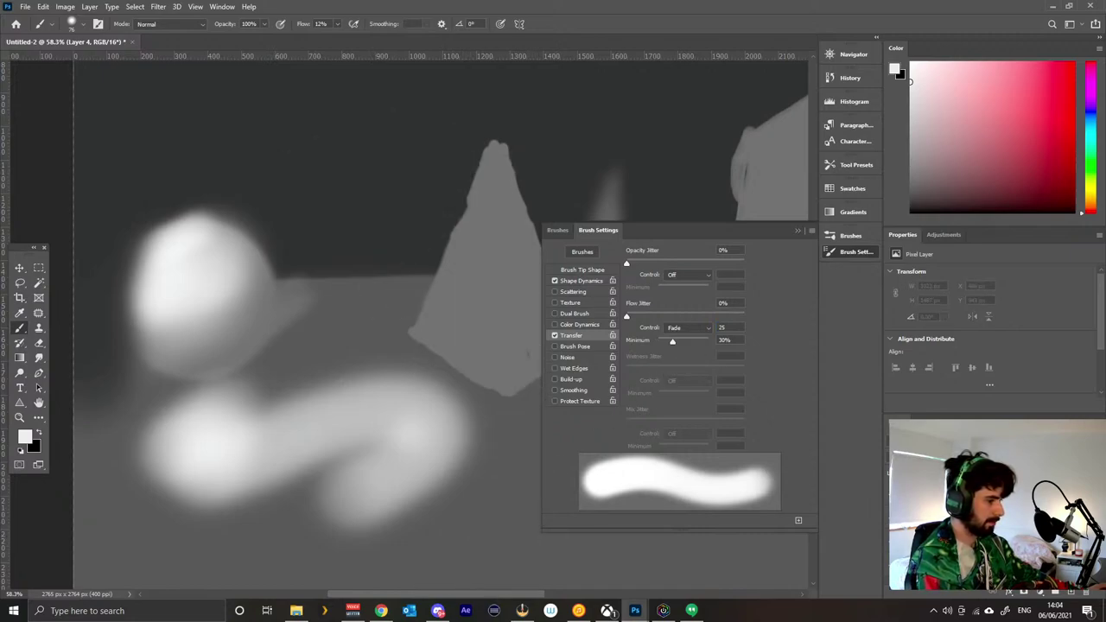
Set the flow fade to 10 and paint a crossing loop stroke between the sphere and the cone.
double_click(723, 327)
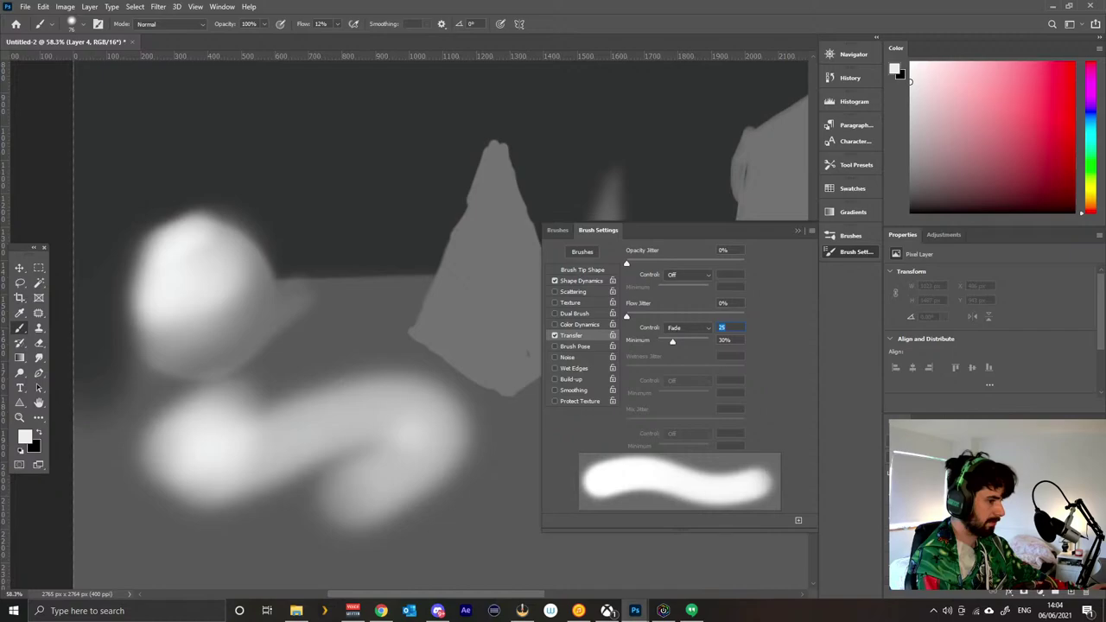
type("100")
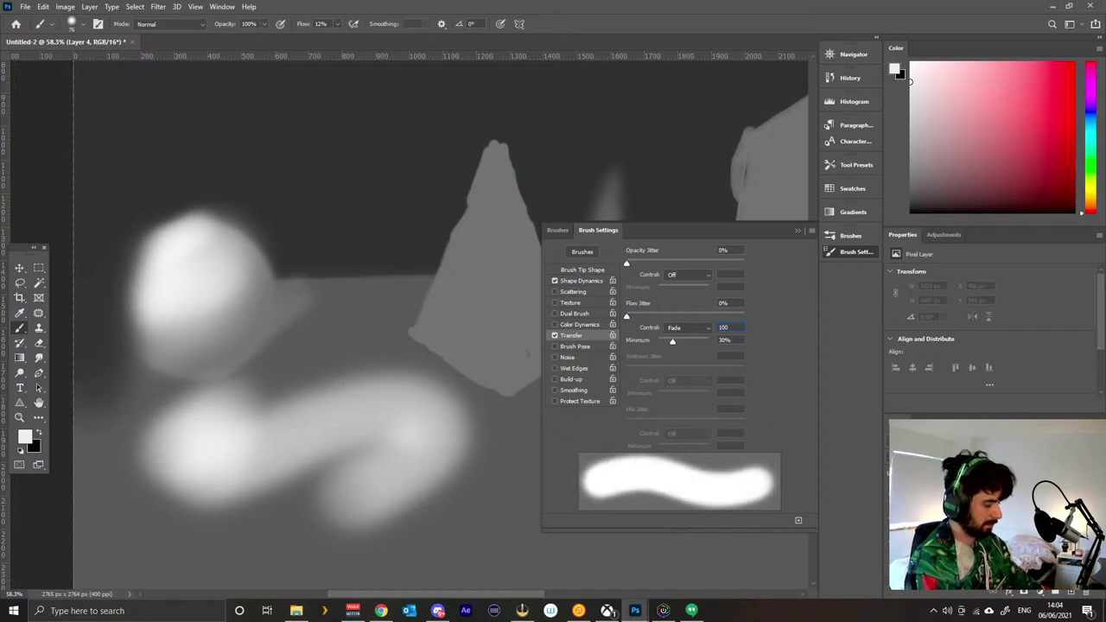
key("BackSpace")
key("BackSpace")
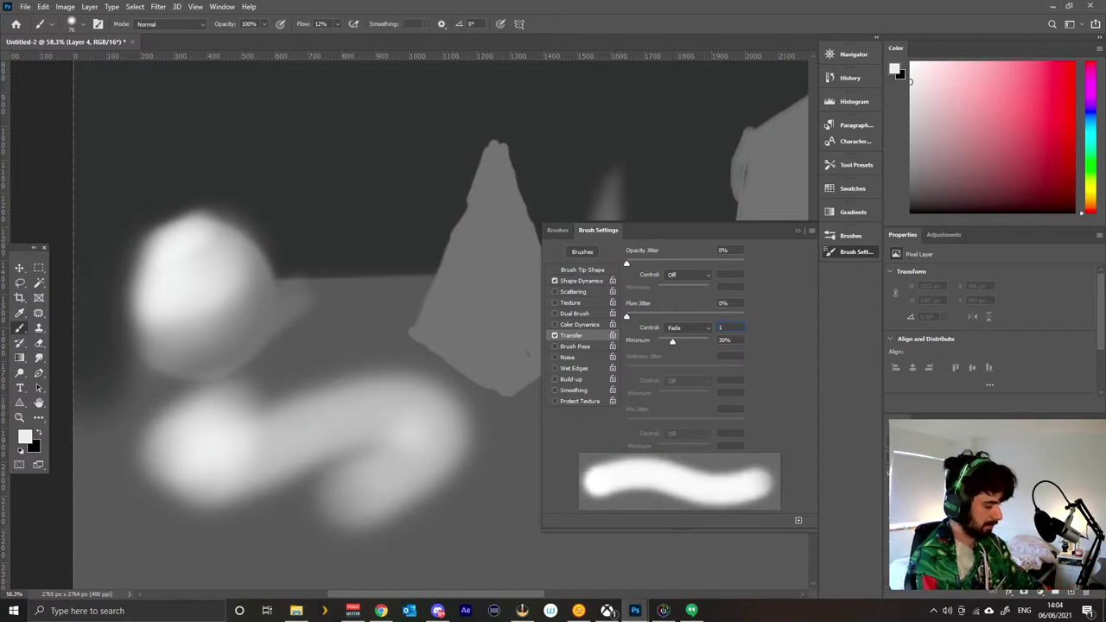
key("BackSpace")
type("500")
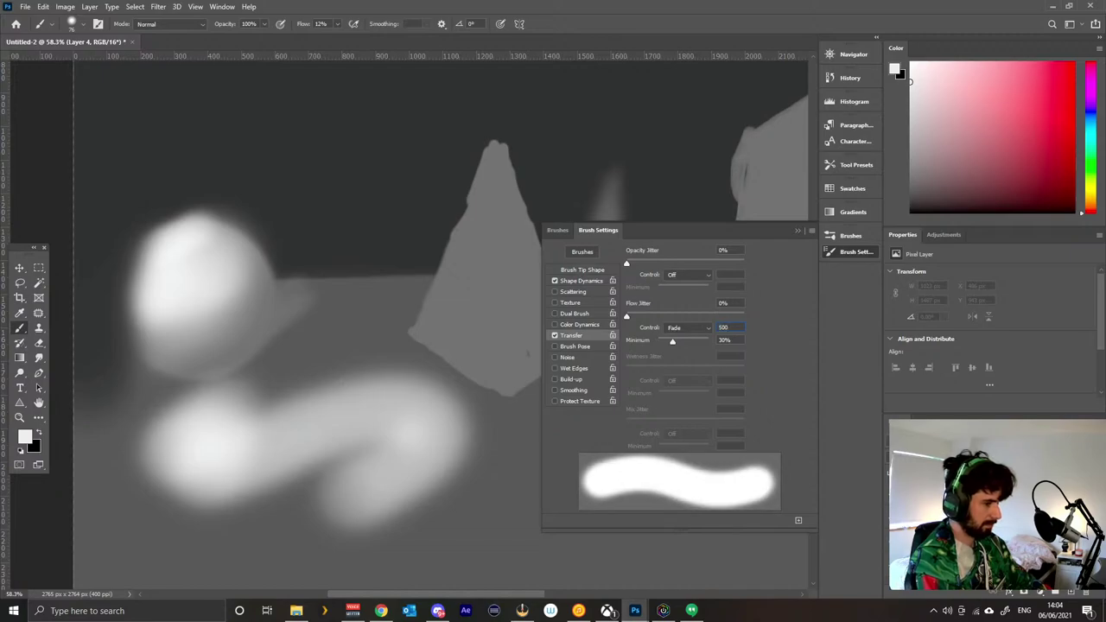
key("BackSpace")
key("BackSpace")
key("BackSpace")
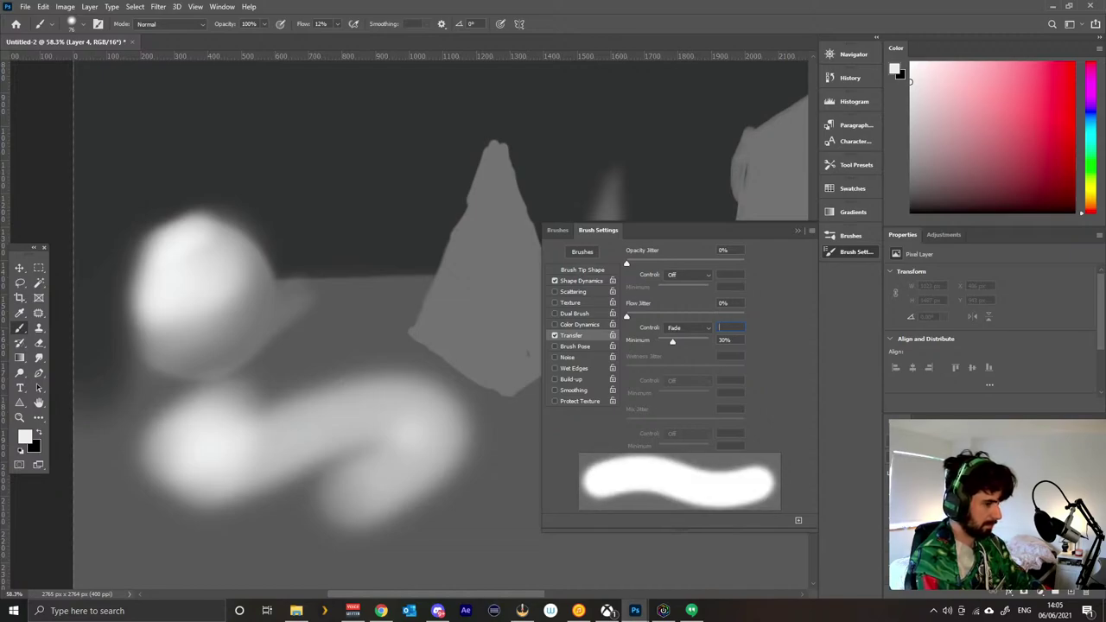
type("0")
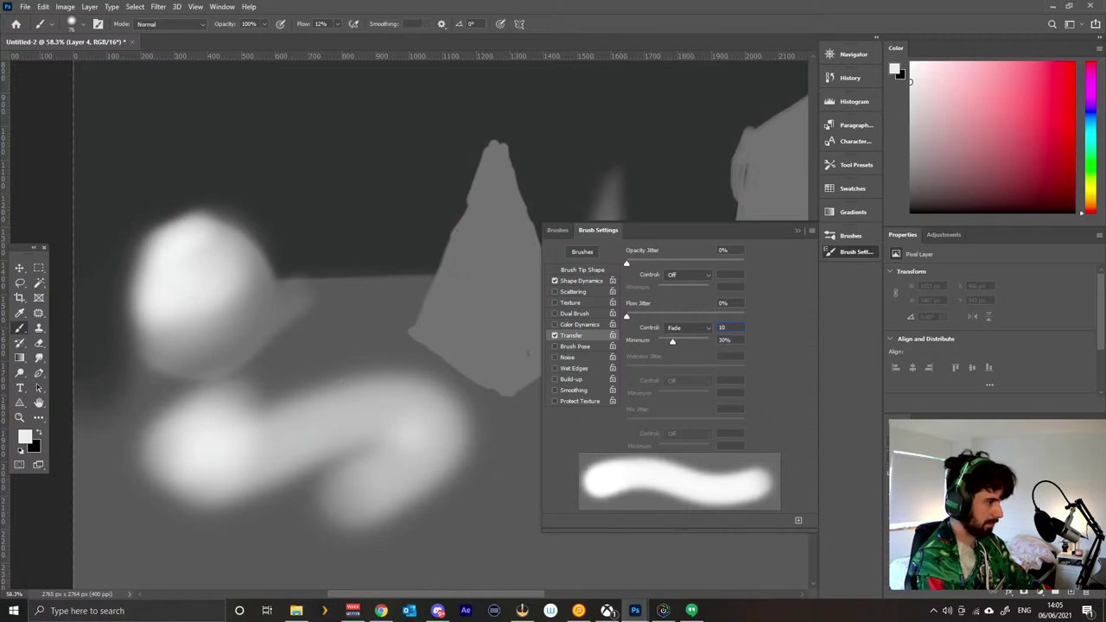
mouse_move(294, 203)
left_mouse_down()
mouse_move(376, 281)
mouse_move(365, 367)
mouse_move(273, 298)
mouse_move(422, 180)
left_mouse_up()
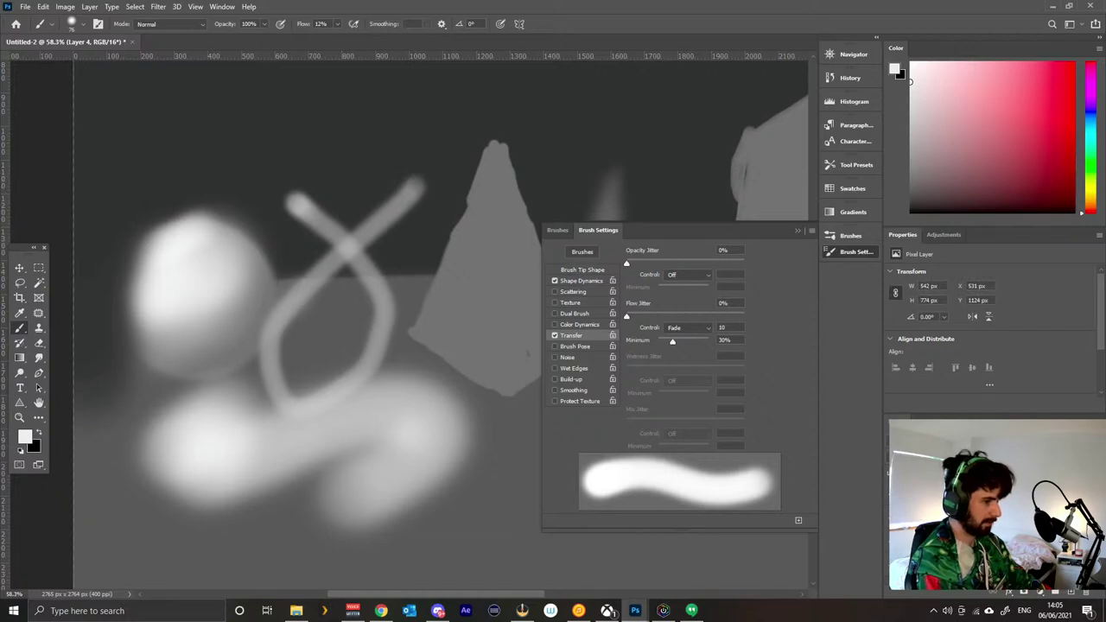
Turn the flow control Off and back to Fade, try a stroke above the sphere and cone, and undo it.
left_click(689, 327)
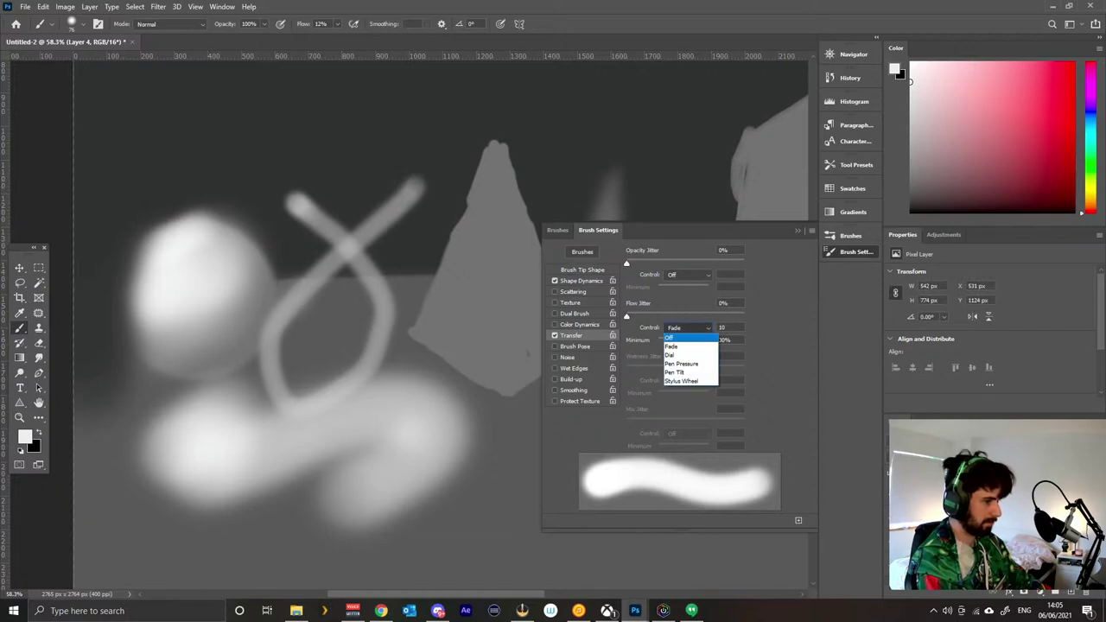
left_click(679, 334)
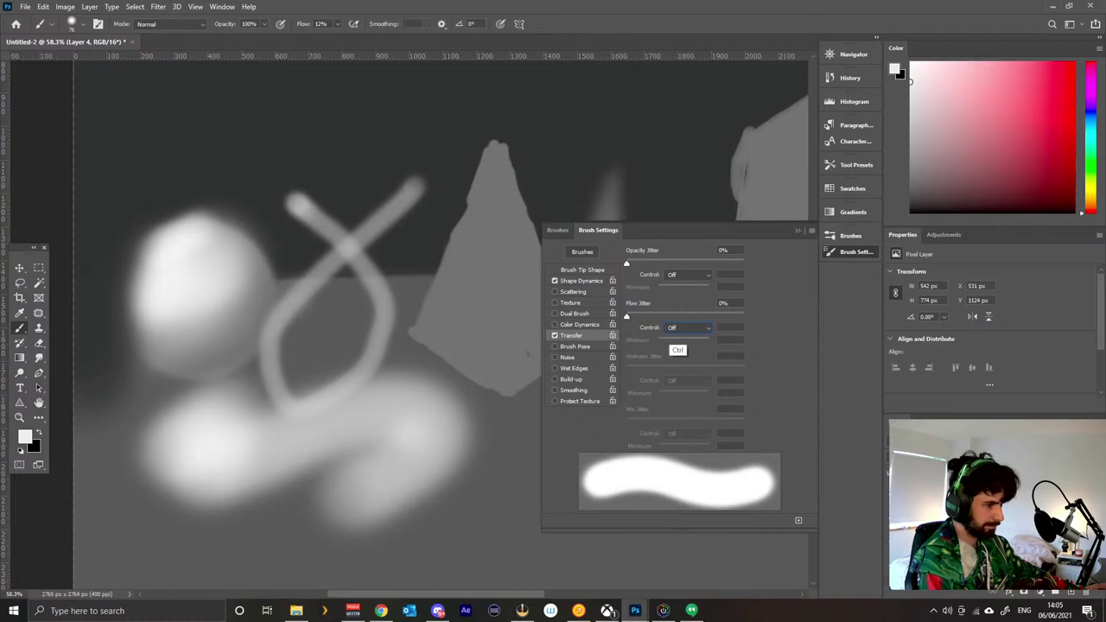
left_click(689, 328)
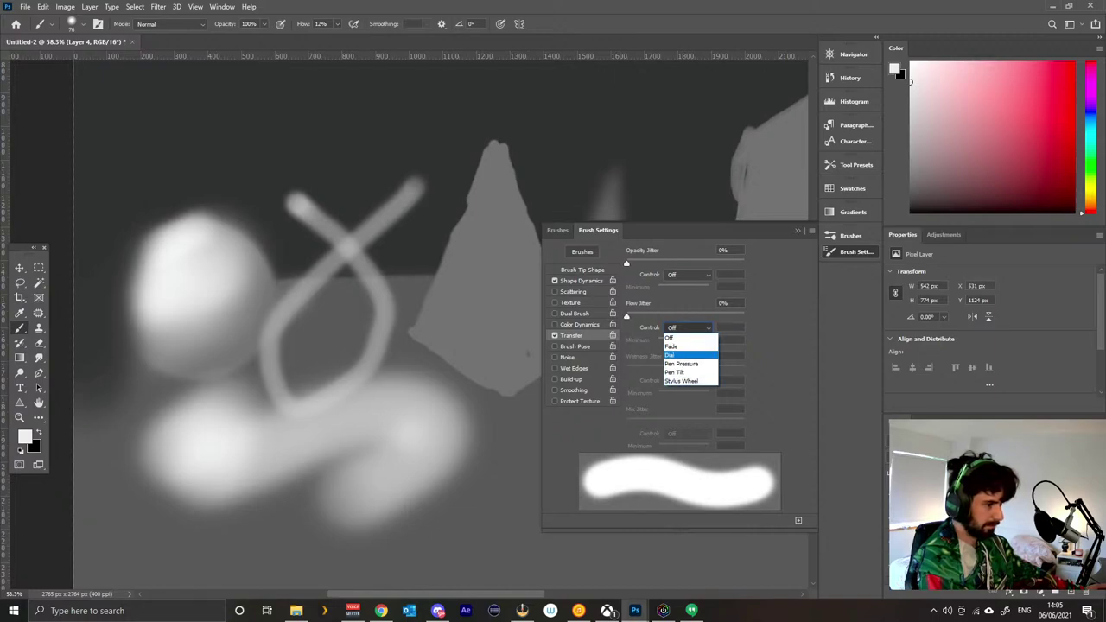
left_click(670, 347)
left_click_drag(272, 186, 483, 114)
key("ctrl+z")
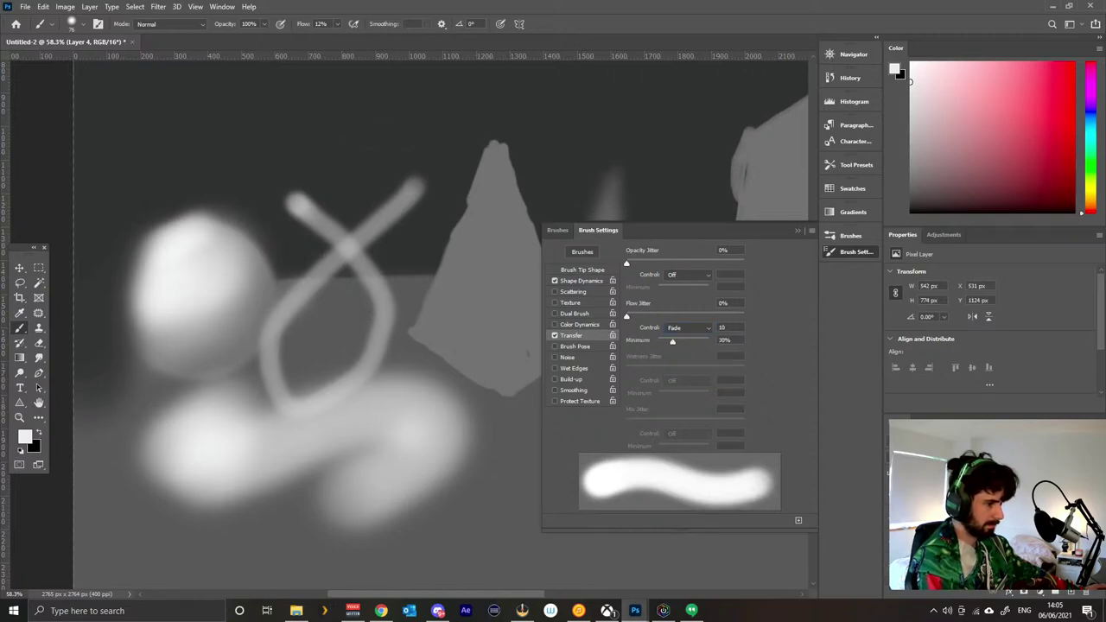
Raise the flow fade to the maximum of 9999, test it with a long stroke across the scene, and undo the stroke.
type("100")
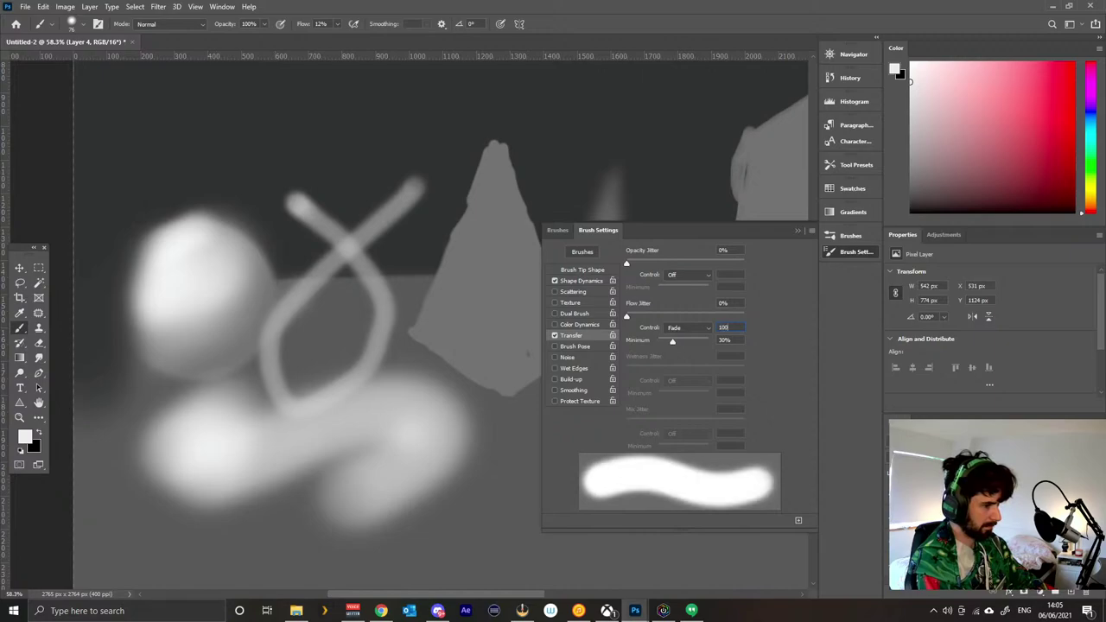
type("00")
key("Return")
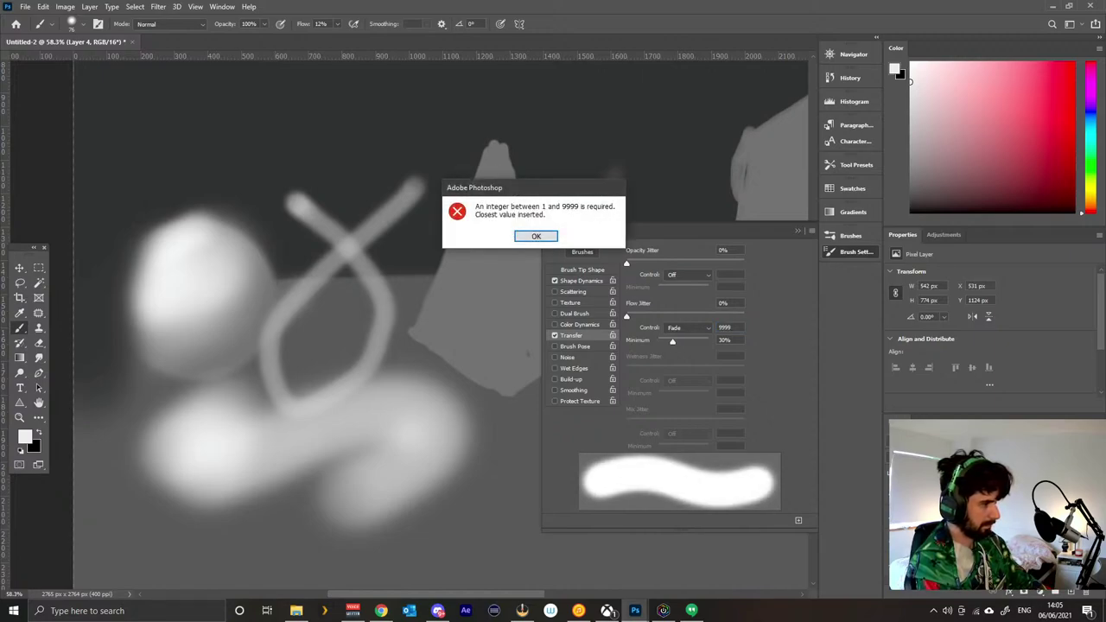
key("Return")
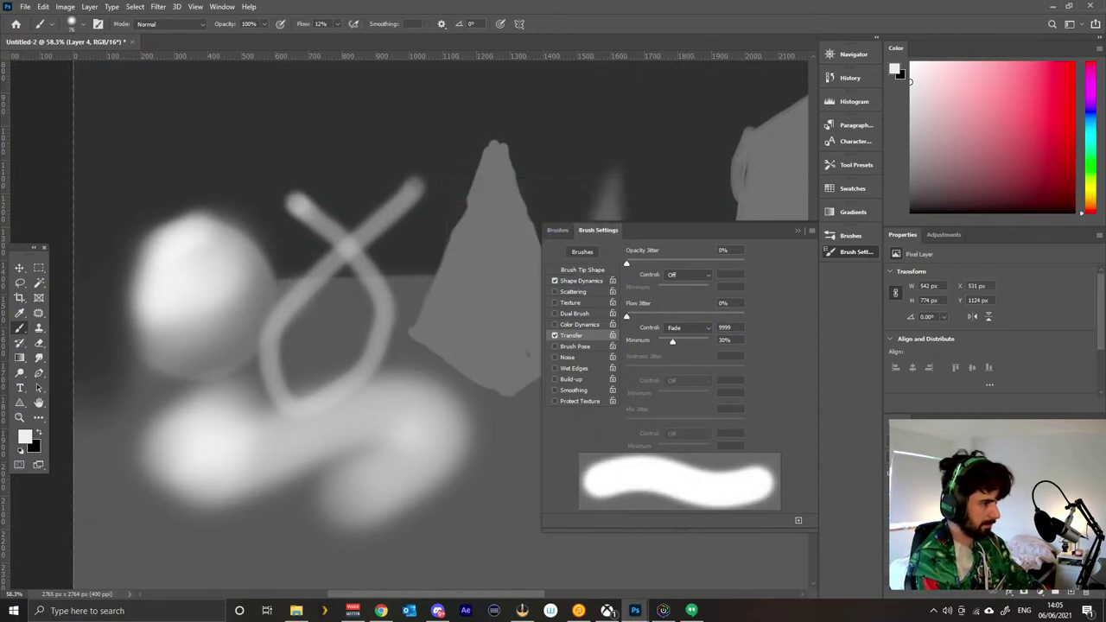
mouse_move(264, 160)
left_mouse_down()
mouse_move(298, 185)
mouse_move(518, 151)
mouse_move(319, 250)
mouse_move(432, 259)
mouse_move(519, 337)
mouse_move(380, 423)
mouse_move(535, 471)
mouse_move(437, 583)
mouse_move(553, 561)
left_mouse_up()
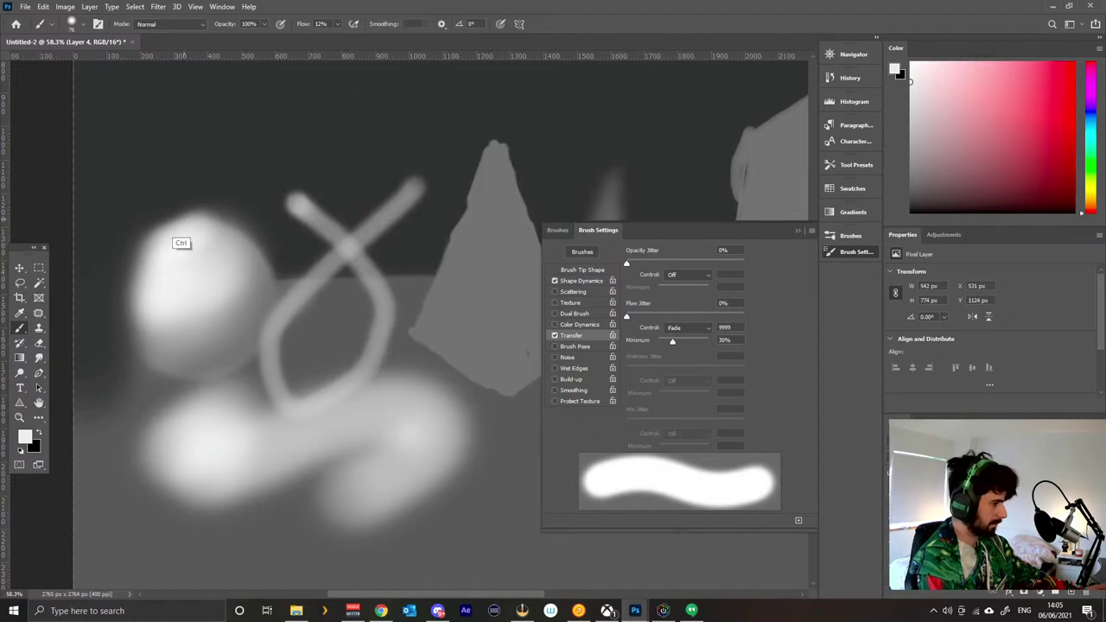
key("ctrl+z")
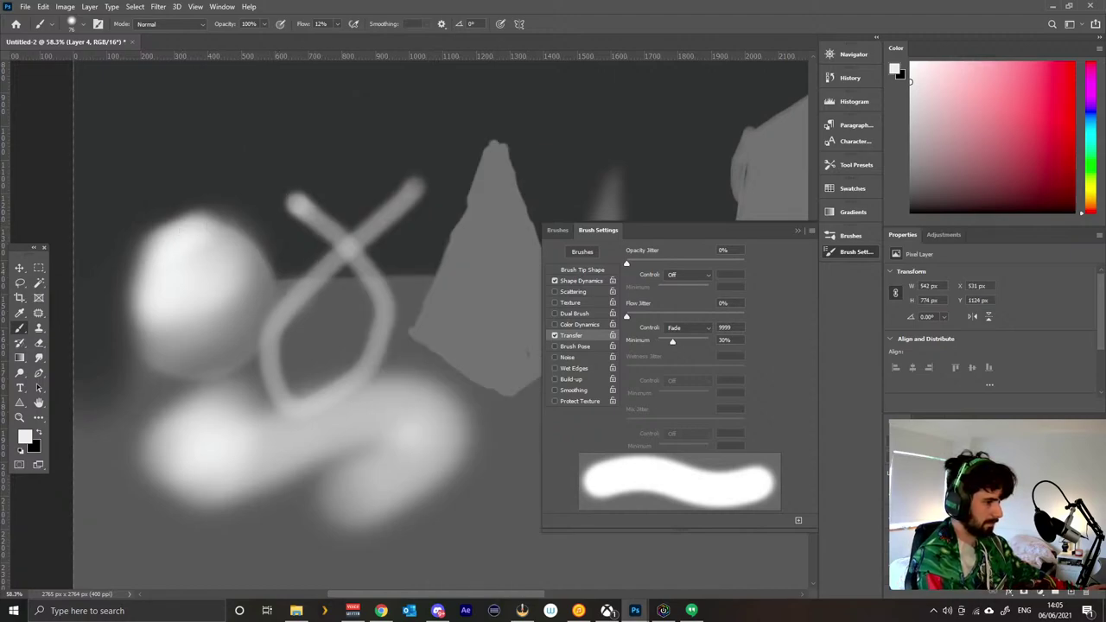
Set the flow control to Stylus Wheel and paint a short stroke over the lower part of the loop.
left_click(690, 328)
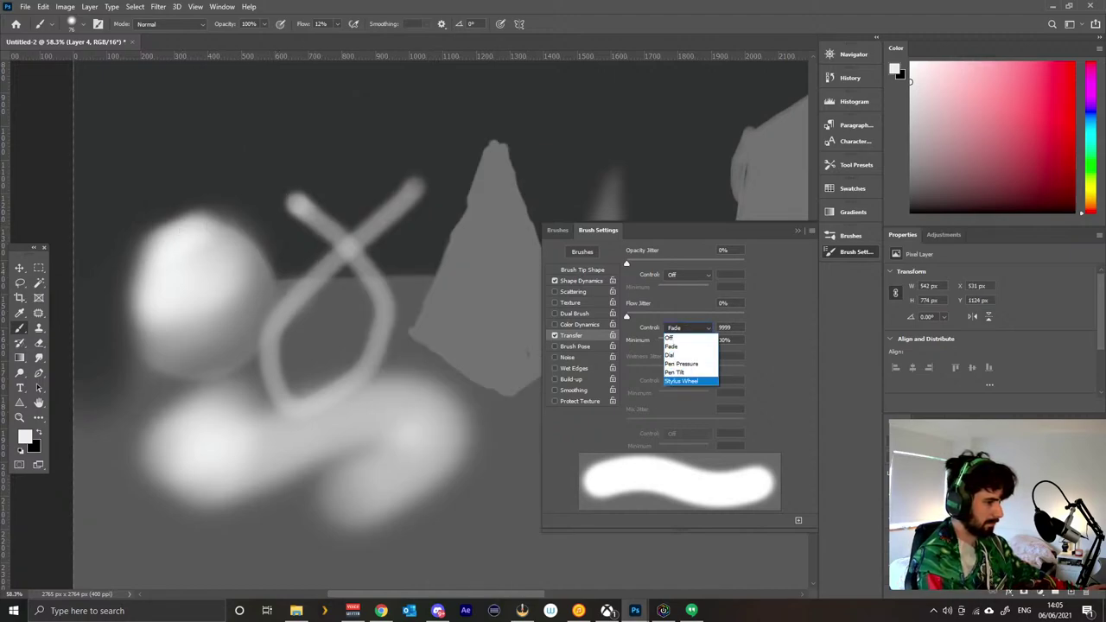
left_click(683, 381)
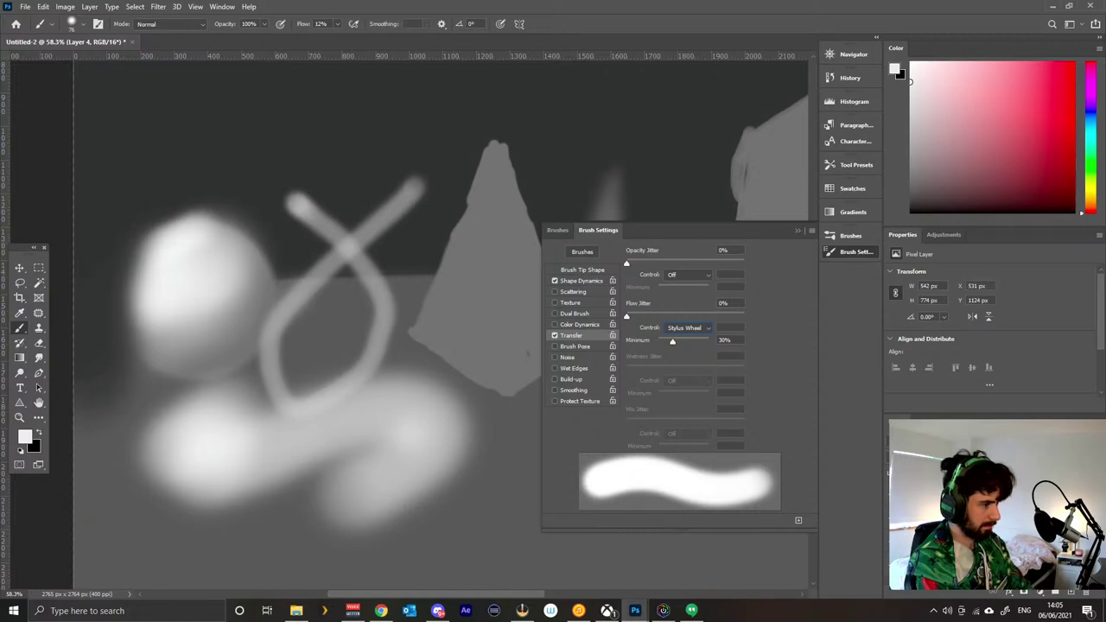
left_click_drag(382, 351, 376, 422)
Shrink the brush to a very thin tip and enlarge it again to a medium size.
key("bracketleft")
key("bracketleft")
key("bracketleft")
key("bracketleft")
key("bracketleft")
key("bracketleft")
key("bracketleft")
key("bracketleft")
key("bracketleft")
key("bracketleft")
key("bracketleft")
key("bracketleft")
key("bracketleft")
key("bracketleft")
key("bracketleft")
key("bracketleft")
key("bracketleft")
key("bracketleft")
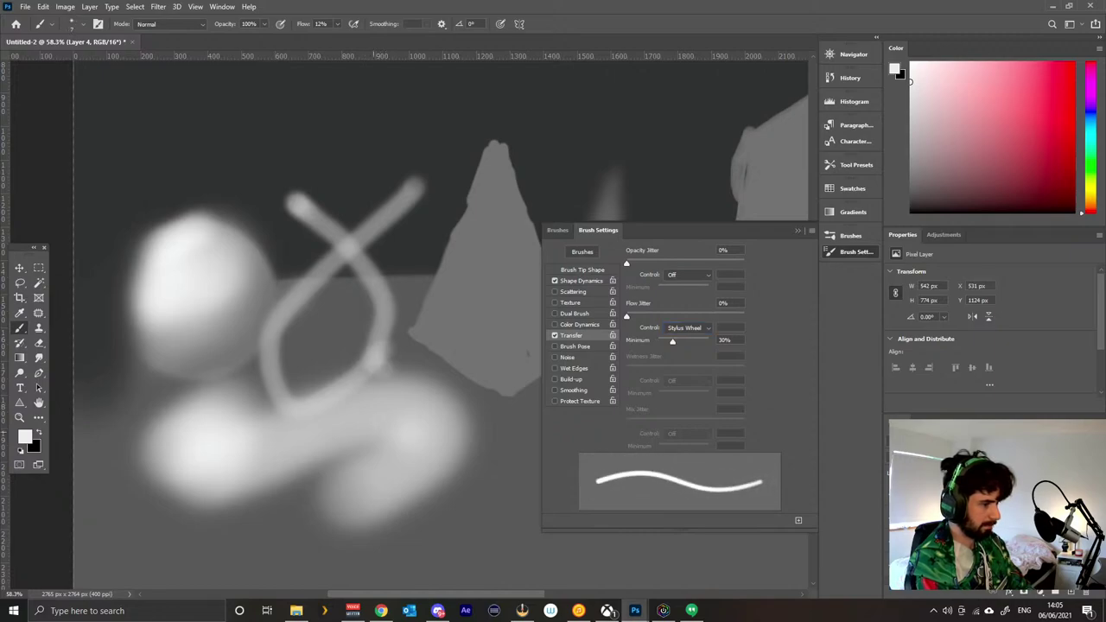
key("bracketright")
key("bracketright")
key("bracketright")
key("bracketright")
key("bracketright")
key("bracketright")
key("bracketright")
key("bracketright")
key("bracketright")
key("bracketright")
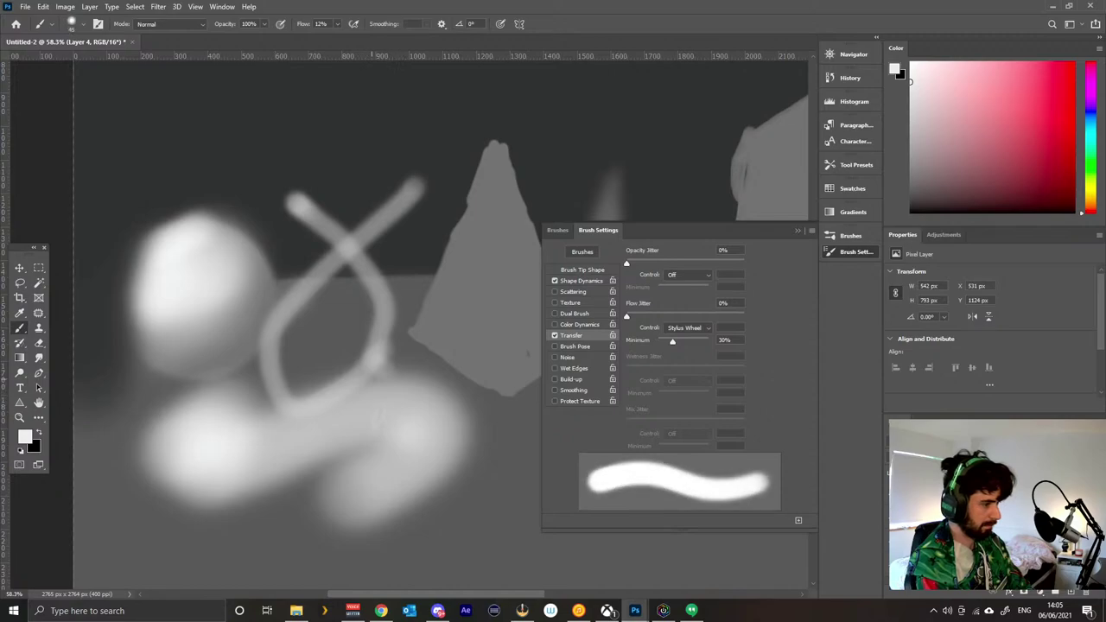
Paint overlapping near-white strokes across the bottom of the loop at different brush sizes, ending with a size of 100.
mouse_move(376, 380)
left_mouse_down()
mouse_move(342, 410)
mouse_move(348, 396)
left_mouse_up()
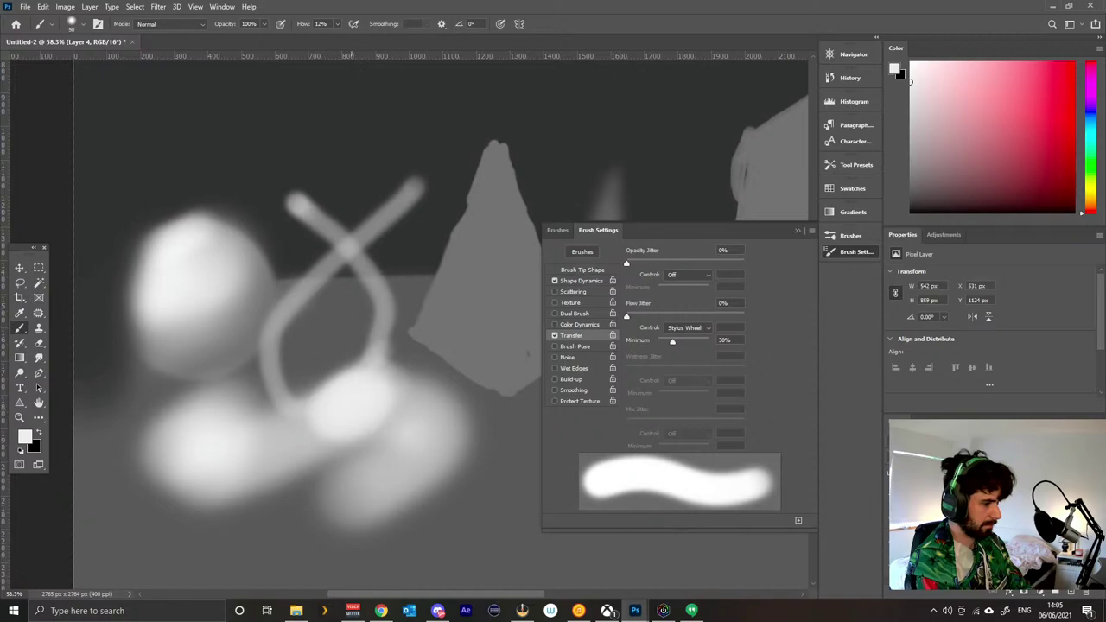
key("bracketleft")
key("bracketleft")
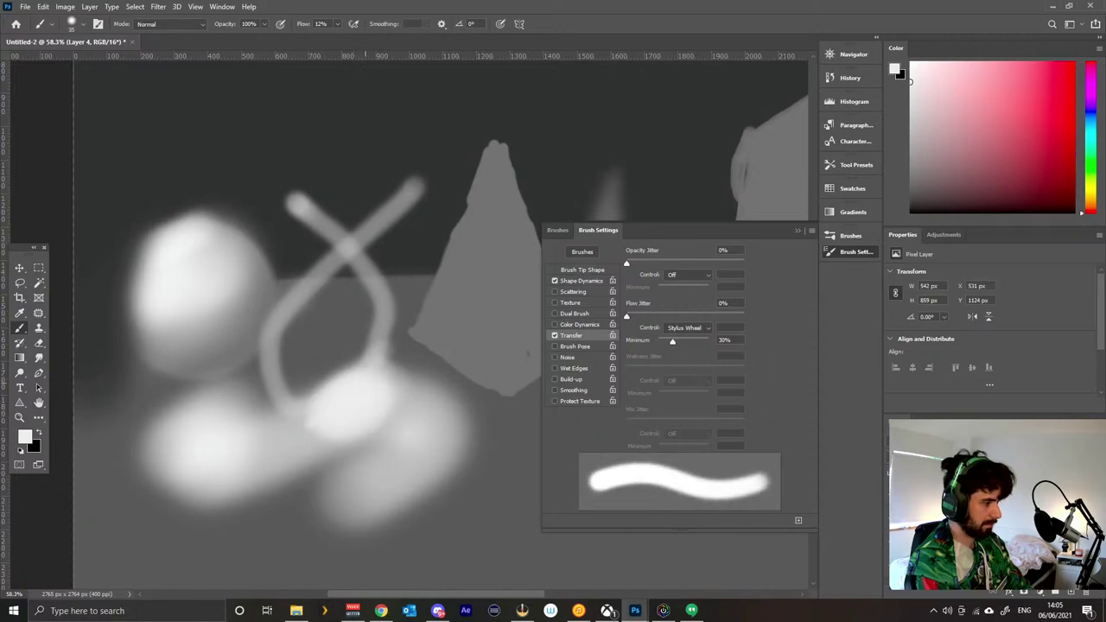
key("bracketright")
key("bracketright")
key("bracketright")
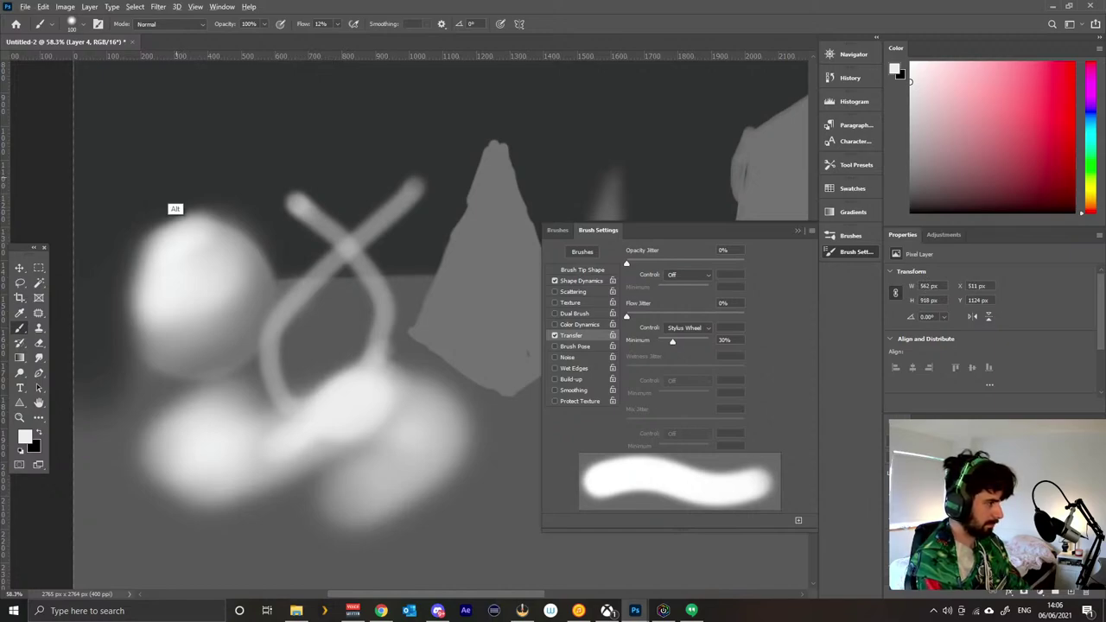
Trim the sphere's top edge with dark background grey, and replace the practice stroke layer with a new empty layer.
key("x")
mouse_move(179, 210)
left_mouse_down()
mouse_move(191, 210)
mouse_move(157, 220)
left_mouse_up()
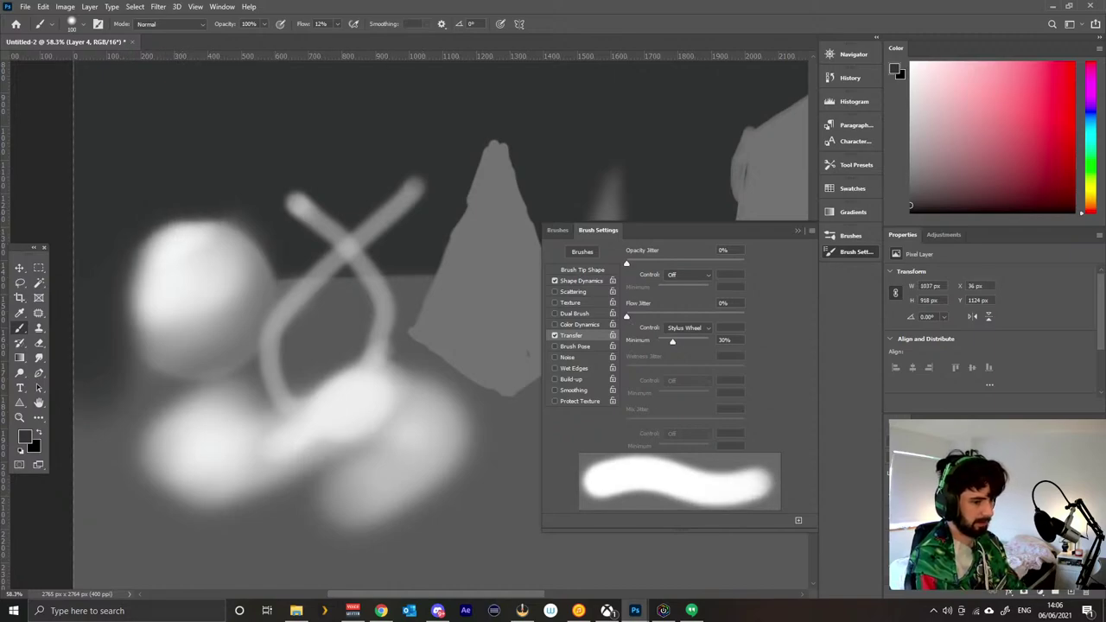
left_click(1086, 593)
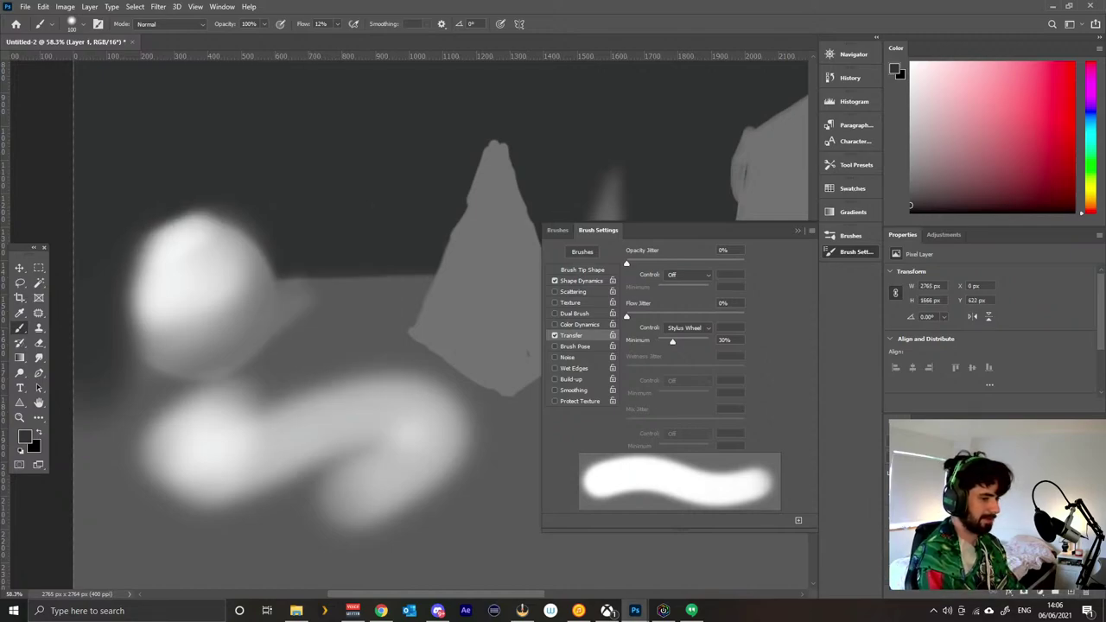
key("ctrl+shift+alt+n")
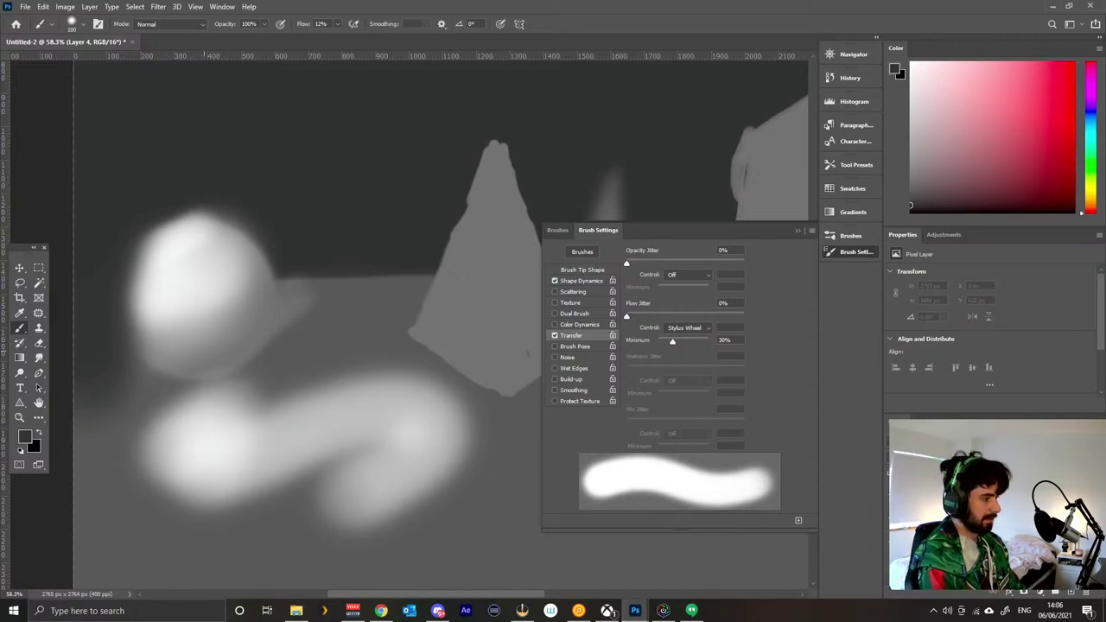
Paint a dark grey shadow over the sphere's lower half and trim its top edge with the same tone.
mouse_move(192, 340)
left_mouse_down()
mouse_move(239, 353)
mouse_move(247, 318)
mouse_move(165, 346)
mouse_move(173, 361)
mouse_move(246, 363)
mouse_move(250, 294)
mouse_move(164, 328)
mouse_move(207, 333)
mouse_move(138, 333)
mouse_move(173, 367)
mouse_move(207, 372)
left_mouse_up()
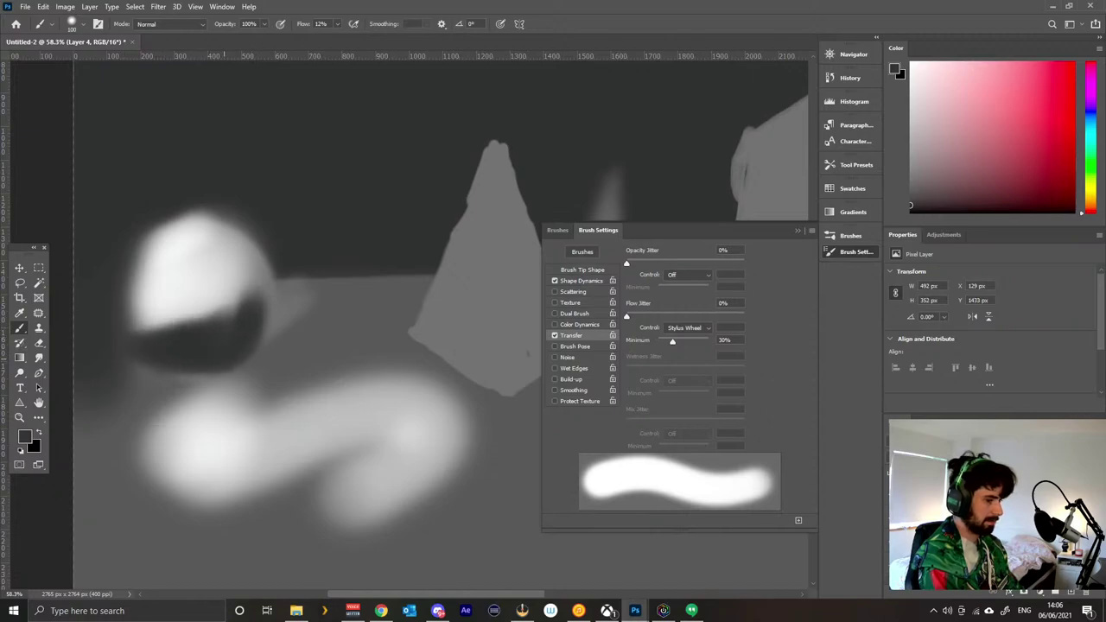
mouse_move(272, 337)
left_mouse_down()
mouse_move(268, 311)
mouse_move(152, 307)
mouse_move(186, 316)
mouse_move(259, 268)
mouse_move(268, 293)
mouse_move(212, 307)
mouse_move(186, 298)
left_mouse_up()
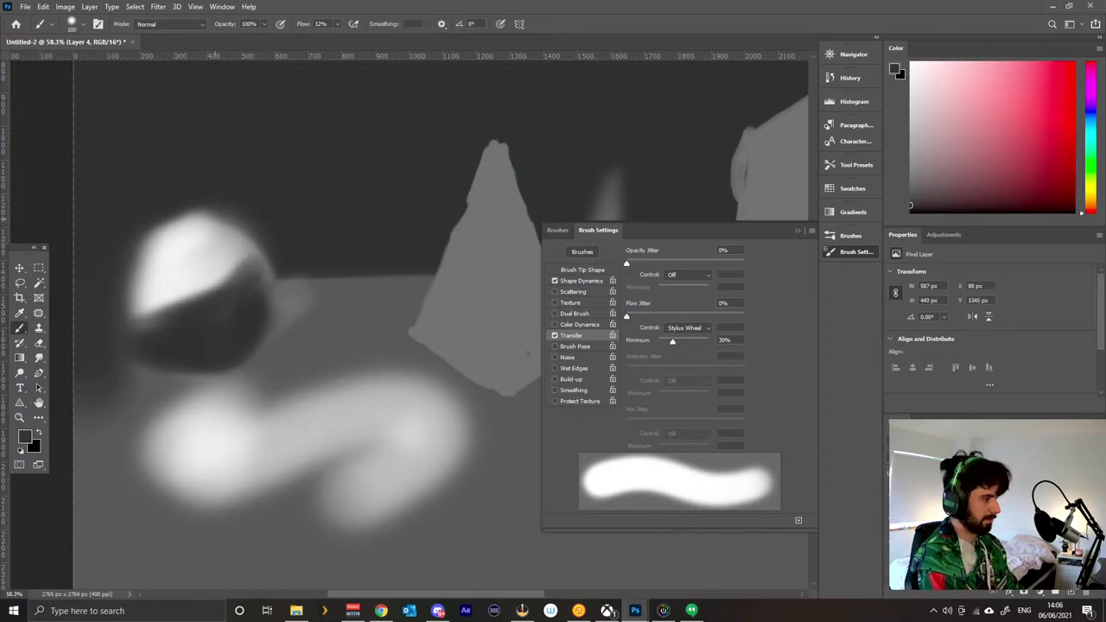
left_click_drag(219, 202, 179, 212)
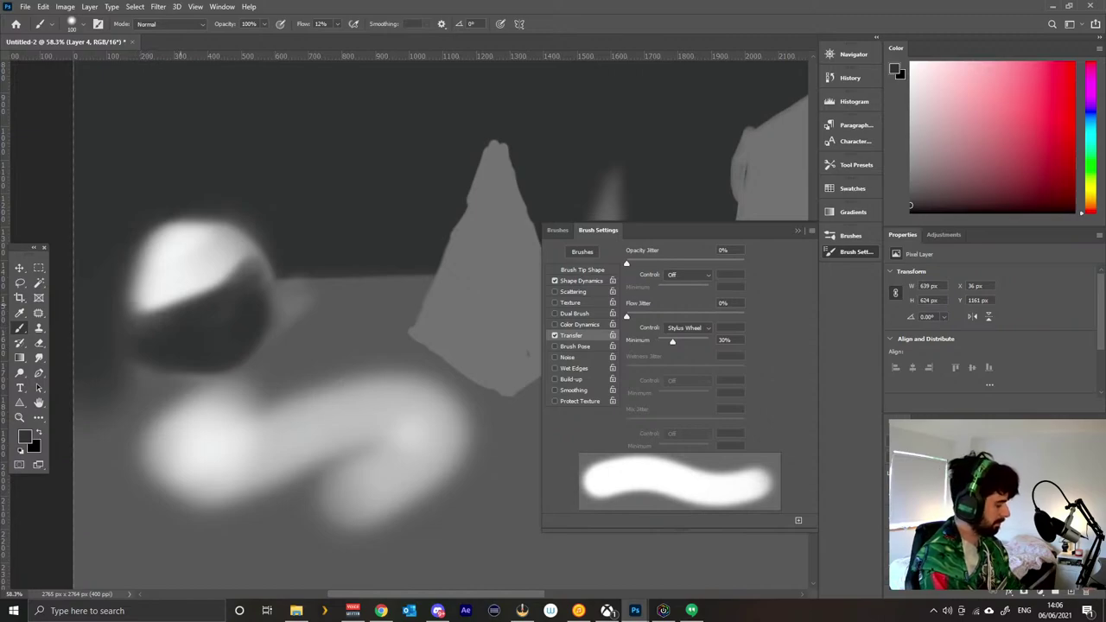
Sample the sphere's near-white tone and extend the light area down over the left part of the shadow.
left_click(179, 265, "alt")
mouse_move(163, 308)
left_mouse_down()
mouse_move(204, 298)
mouse_move(145, 321)
left_mouse_up()
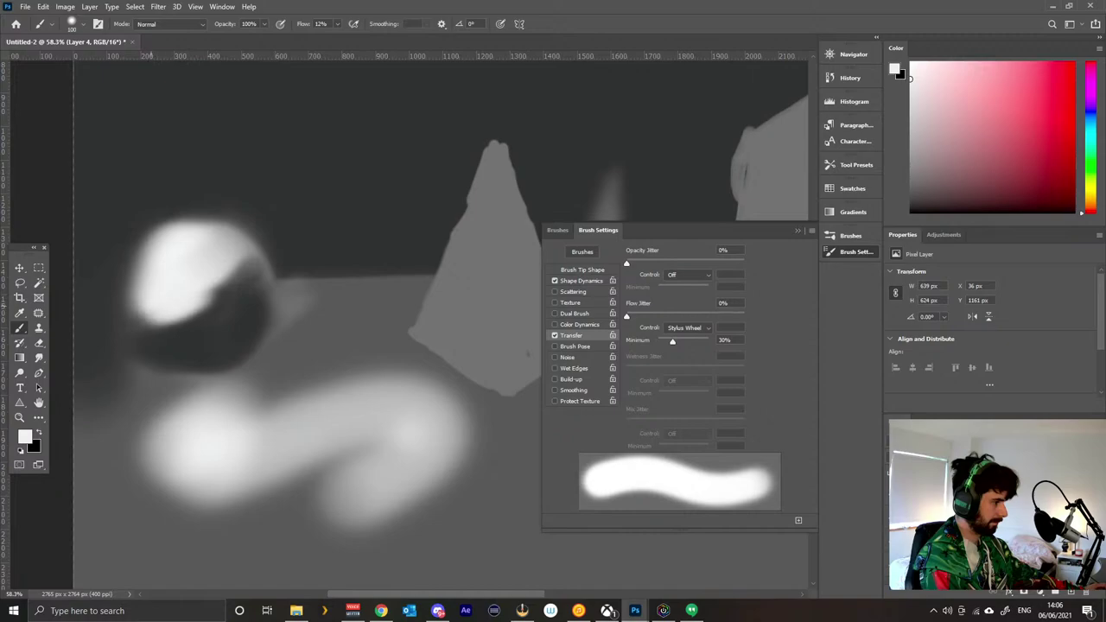
mouse_move(200, 291)
left_mouse_down()
mouse_move(160, 311)
mouse_move(187, 311)
left_mouse_up()
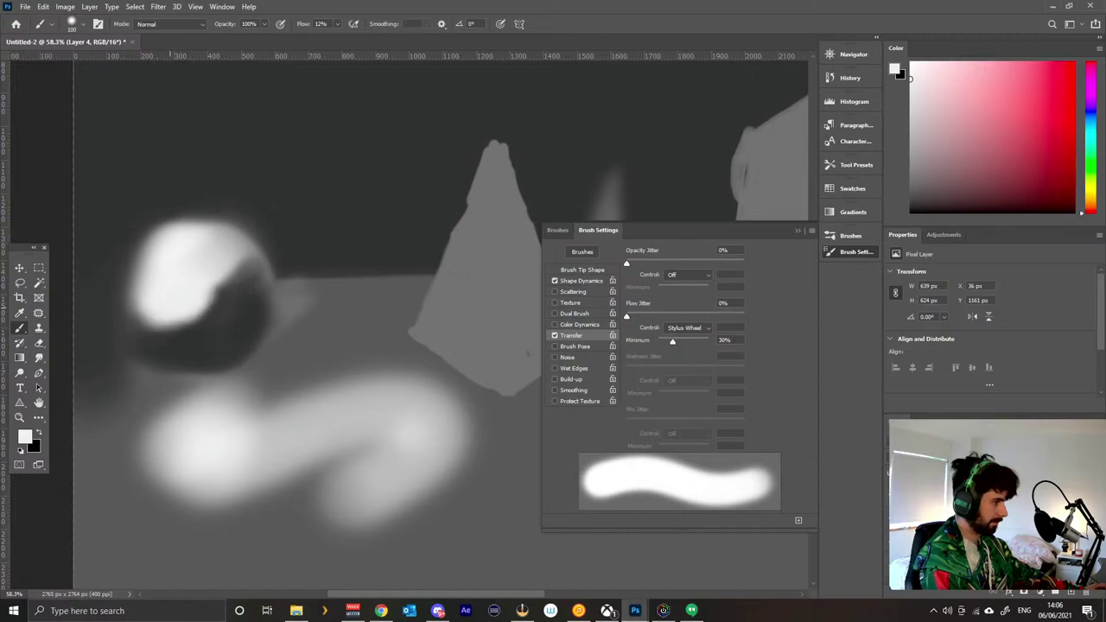
Sample the dark background, enlarge the brush to 116, and test edge-softening strokes around the sphere's upper-left outline, undoing unwanted ones.
left_click(134, 235, "alt")
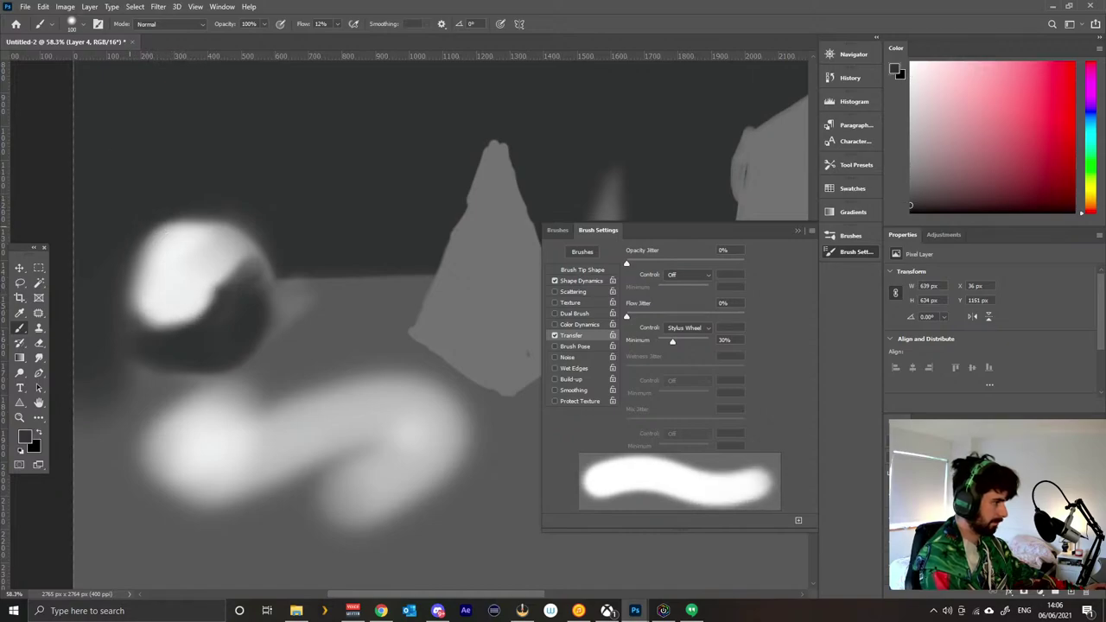
mouse_move(143, 230)
left_mouse_down()
mouse_move(120, 261)
mouse_move(118, 340)
left_mouse_up()
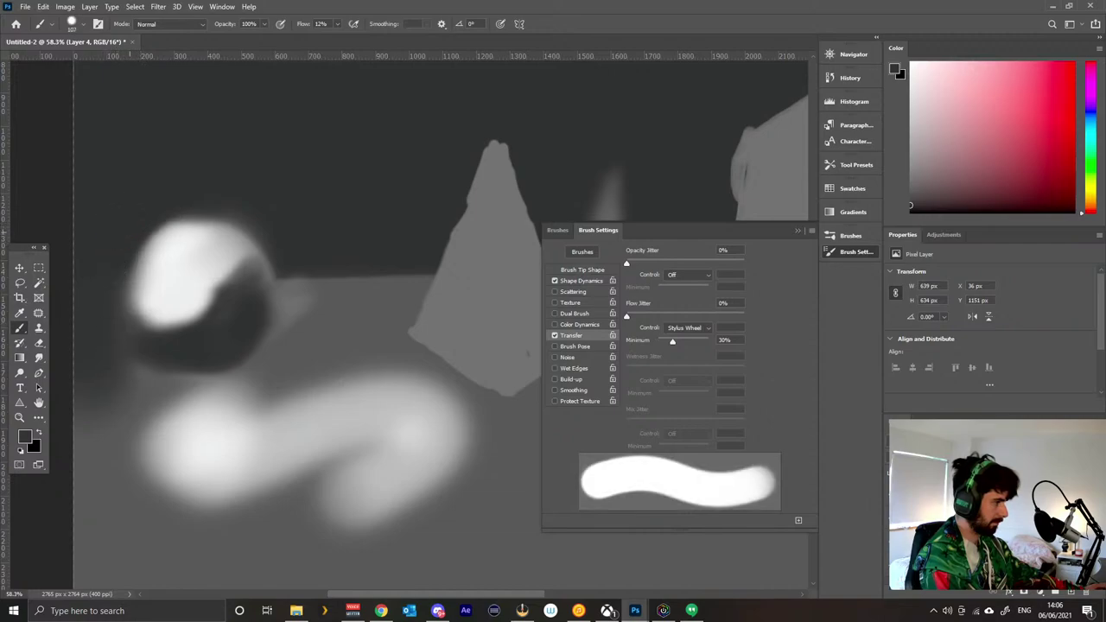
mouse_move(166, 223)
left_mouse_down()
mouse_move(128, 288)
mouse_move(169, 213)
mouse_move(137, 246)
mouse_move(145, 233)
mouse_move(177, 213)
mouse_move(199, 222)
left_mouse_up()
key("ctrl+z")
key("ctrl+z")
key("ctrl+z")
key("ctrl+z")
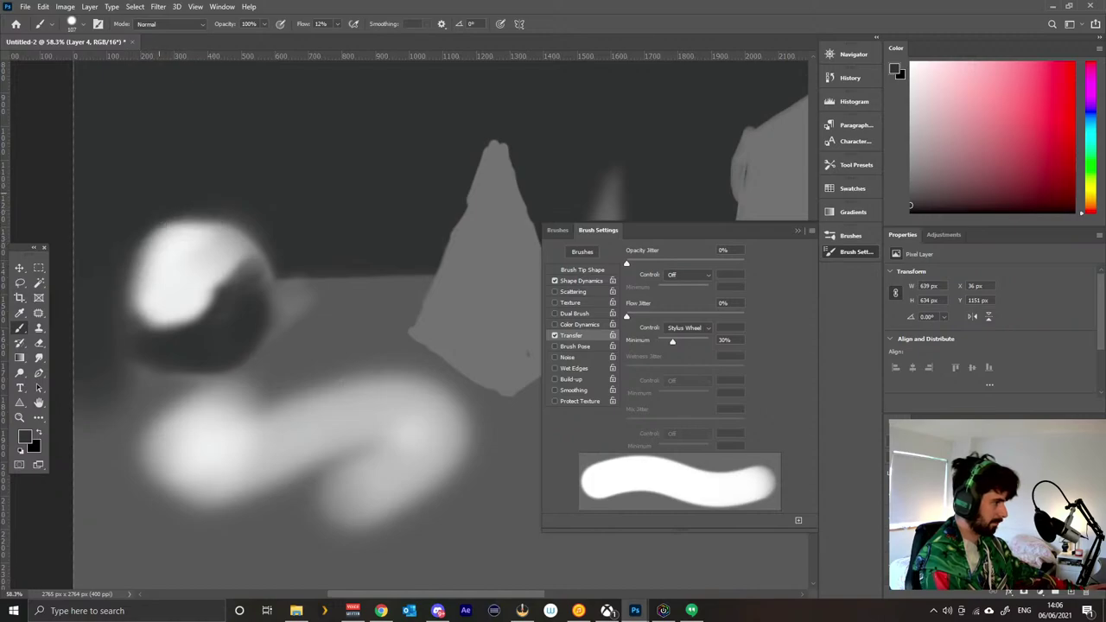
left_click_drag(169, 164, 163, 291)
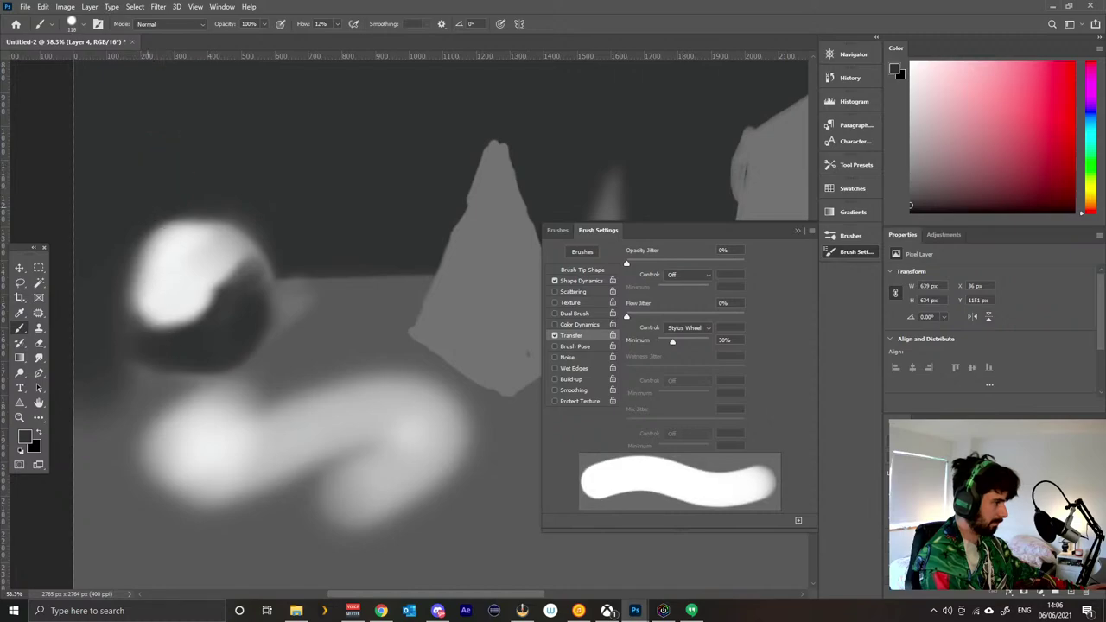
left_click_drag(131, 221, 118, 259)
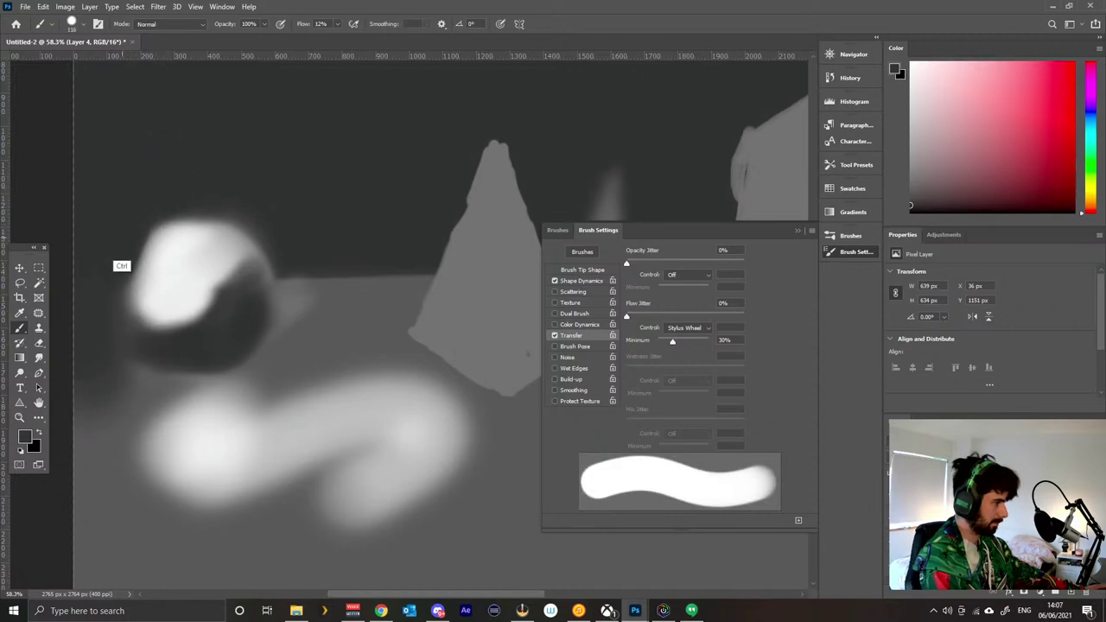
key("ctrl+z")
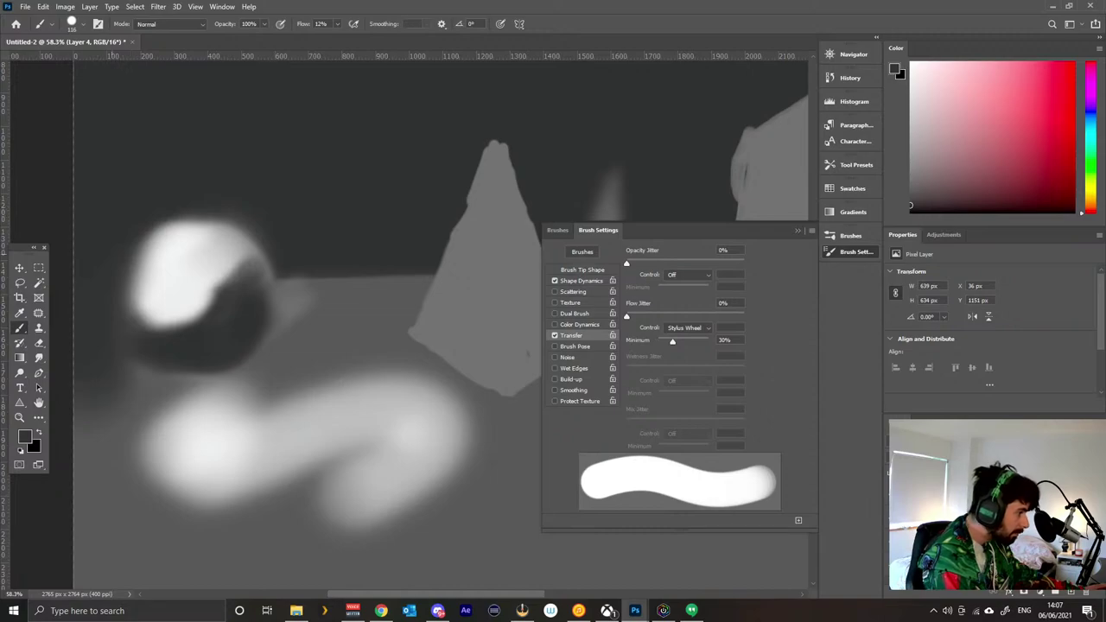
left_click_drag(122, 246, 121, 255)
key("ctrl+z")
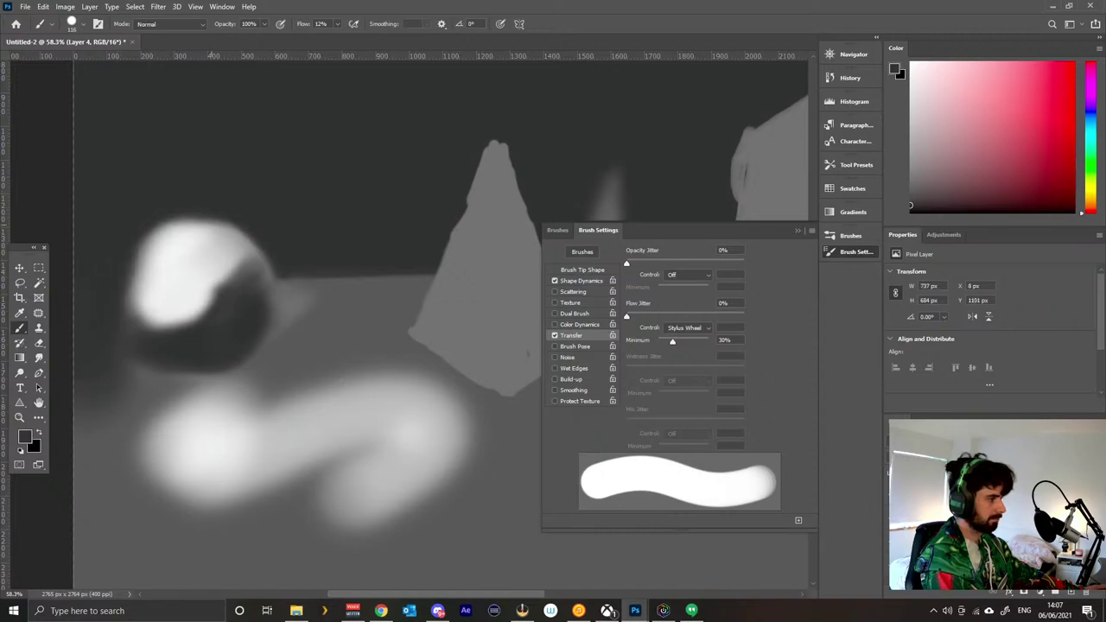
Sample the sphere's near-white tone, test it over the upper-left edge, and undo the test strokes.
left_click(151, 270, "alt")
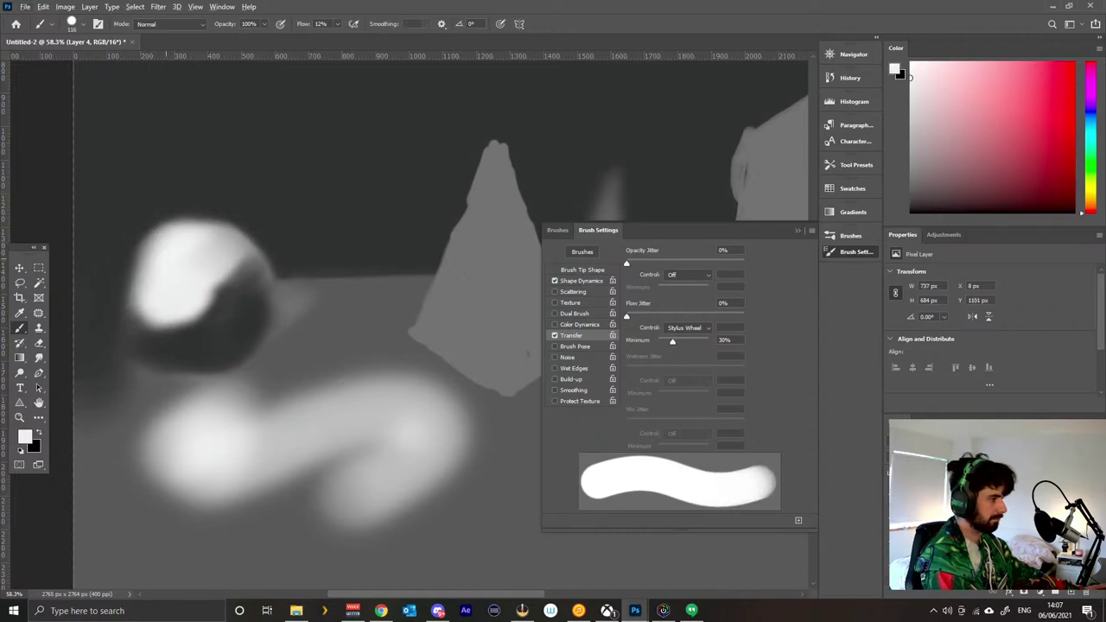
mouse_move(167, 259)
left_mouse_down()
mouse_move(154, 269)
mouse_move(158, 251)
mouse_move(128, 294)
mouse_move(124, 259)
mouse_move(168, 224)
mouse_move(145, 234)
left_mouse_up()
key("ctrl+z")
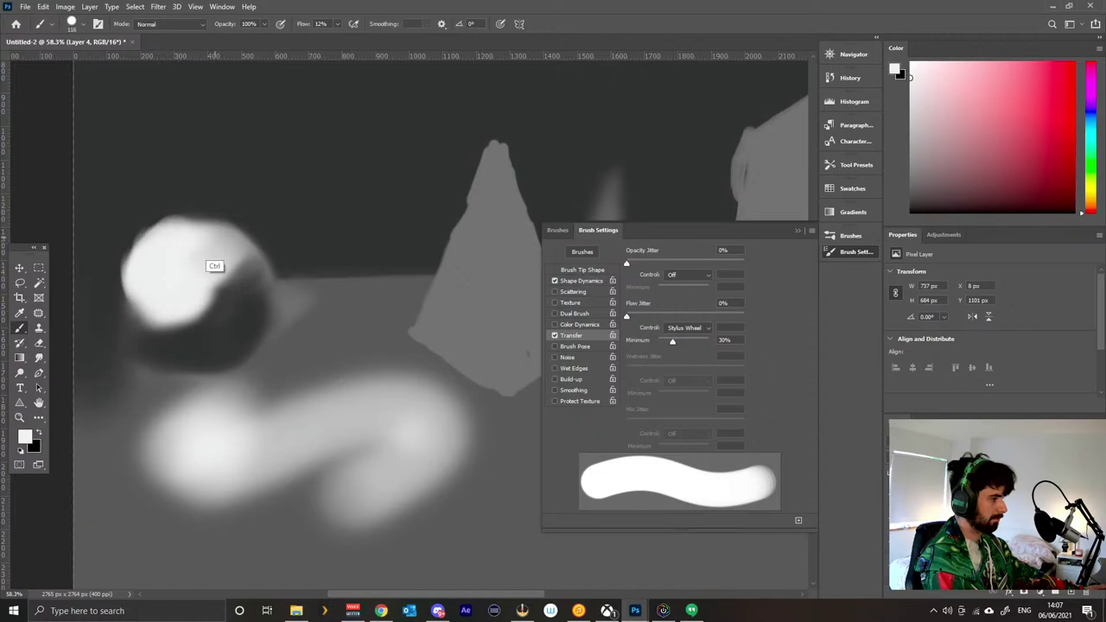
key("ctrl+z")
key("ctrl+z")
key("ctrl+z")
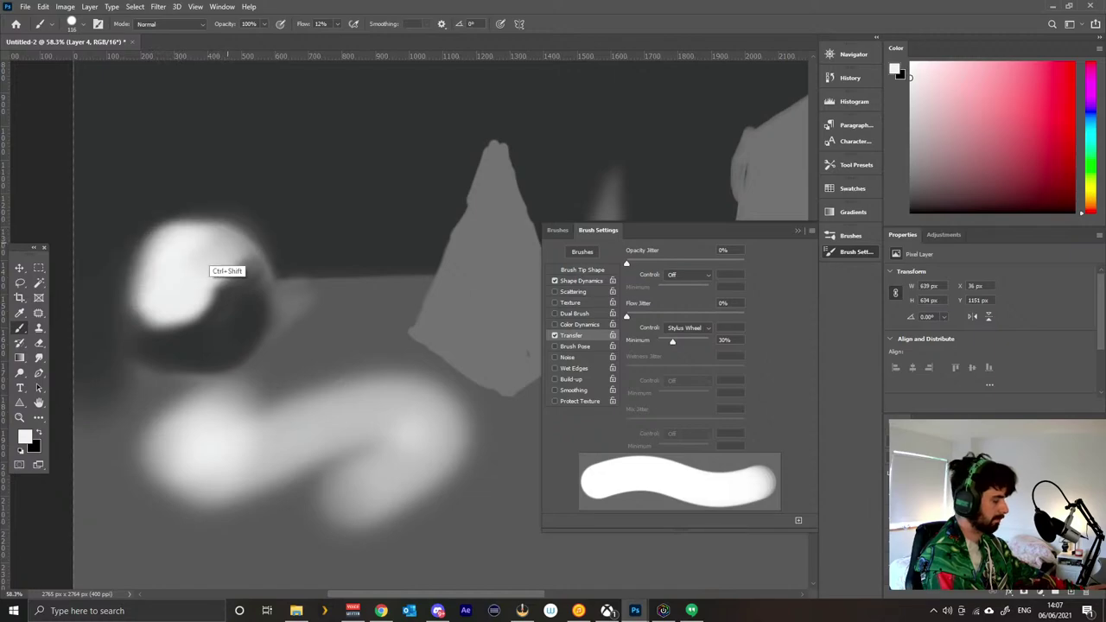
key("ctrl+z")
Round out the sphere's upper-left outline with near-white strokes and extend the light area down into the shadow.
mouse_move(234, 235)
left_mouse_down()
mouse_move(203, 220)
mouse_move(147, 242)
mouse_move(131, 285)
mouse_move(142, 263)
left_mouse_up()
mouse_move(182, 223)
left_mouse_down()
mouse_move(224, 220)
mouse_move(164, 223)
mouse_move(129, 274)
left_mouse_up()
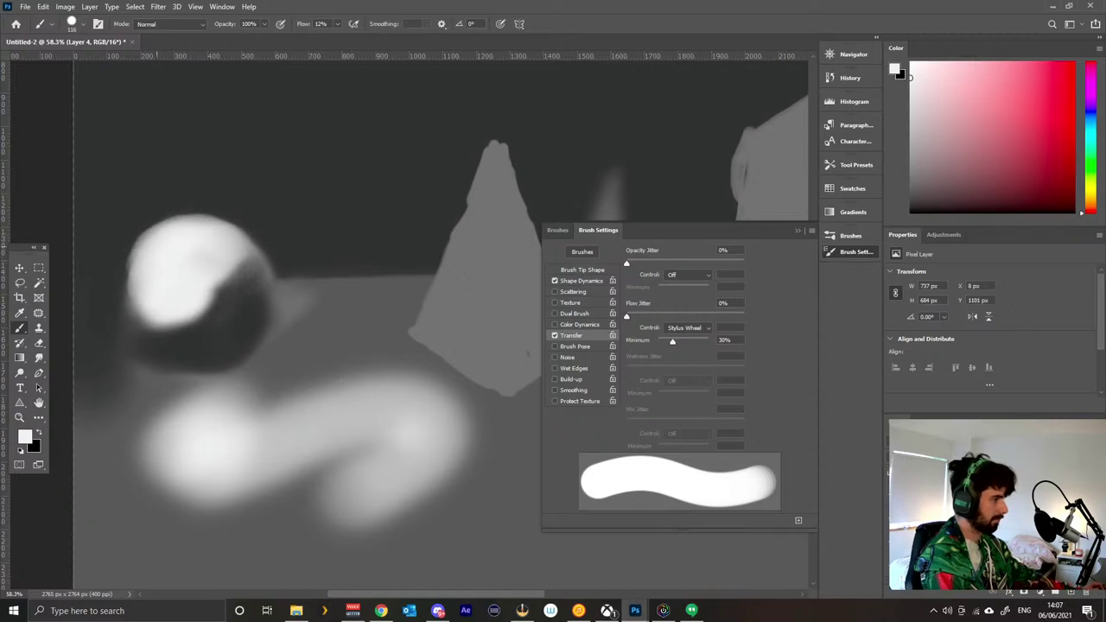
left_click_drag(158, 227, 128, 289)
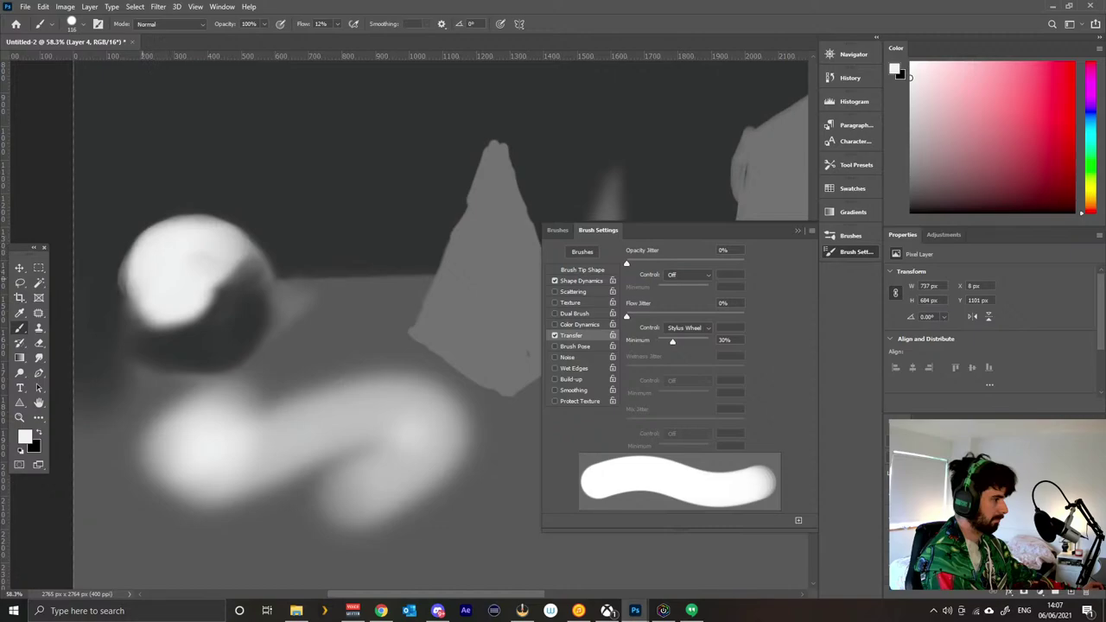
left_click_drag(157, 223, 123, 301)
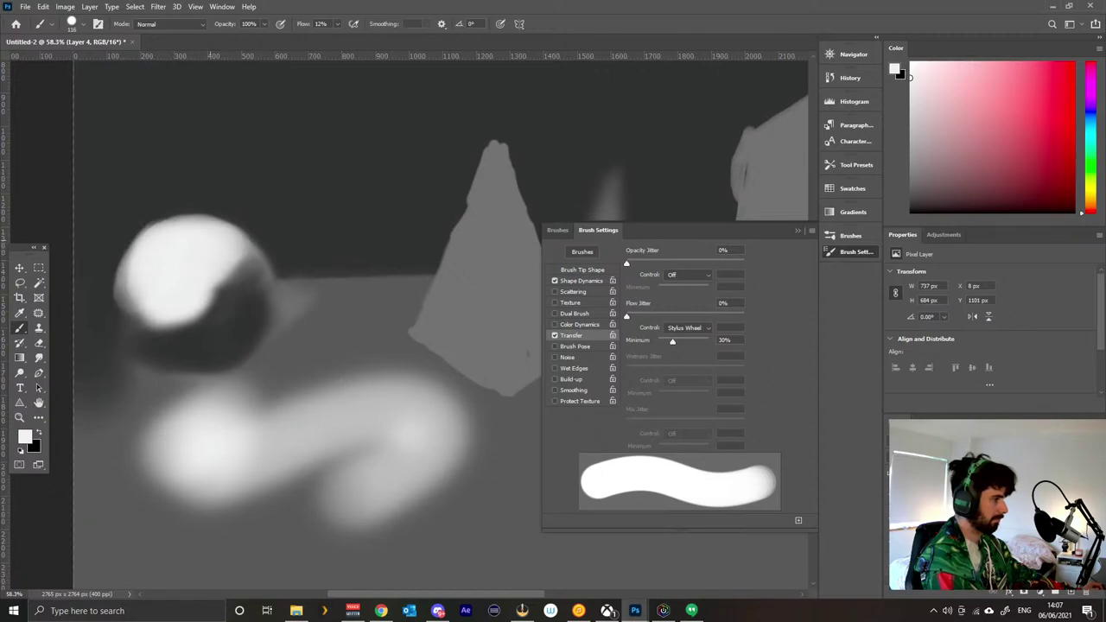
left_click_drag(159, 254, 139, 284)
mouse_move(225, 229)
left_mouse_down()
mouse_move(177, 226)
mouse_move(136, 292)
left_mouse_up()
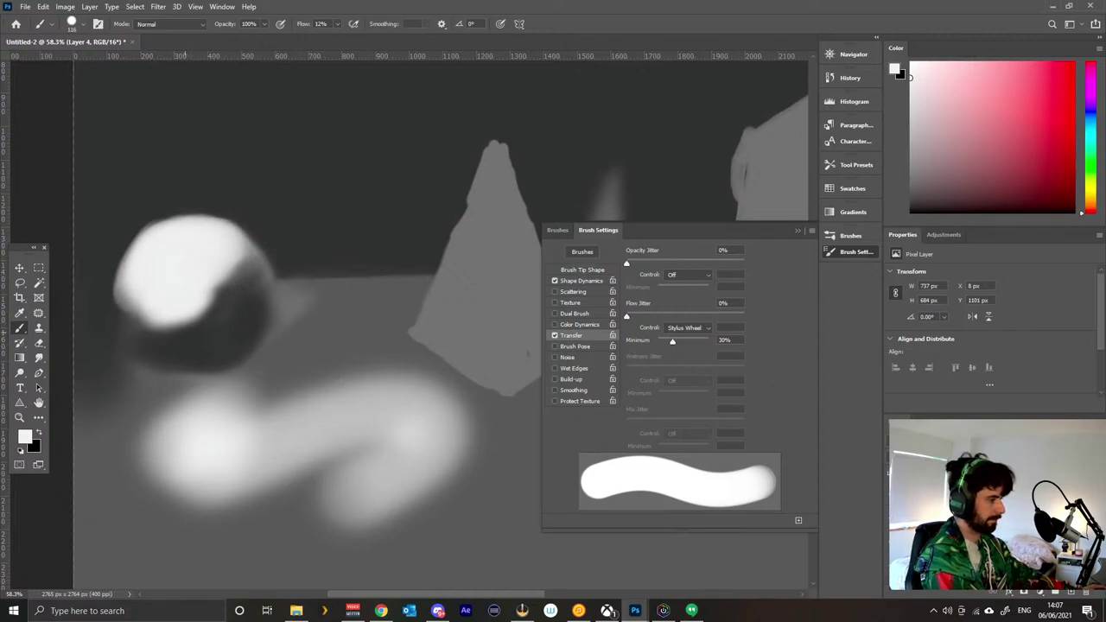
mouse_move(215, 308)
left_mouse_down()
mouse_move(151, 337)
mouse_move(131, 322)
left_mouse_up()
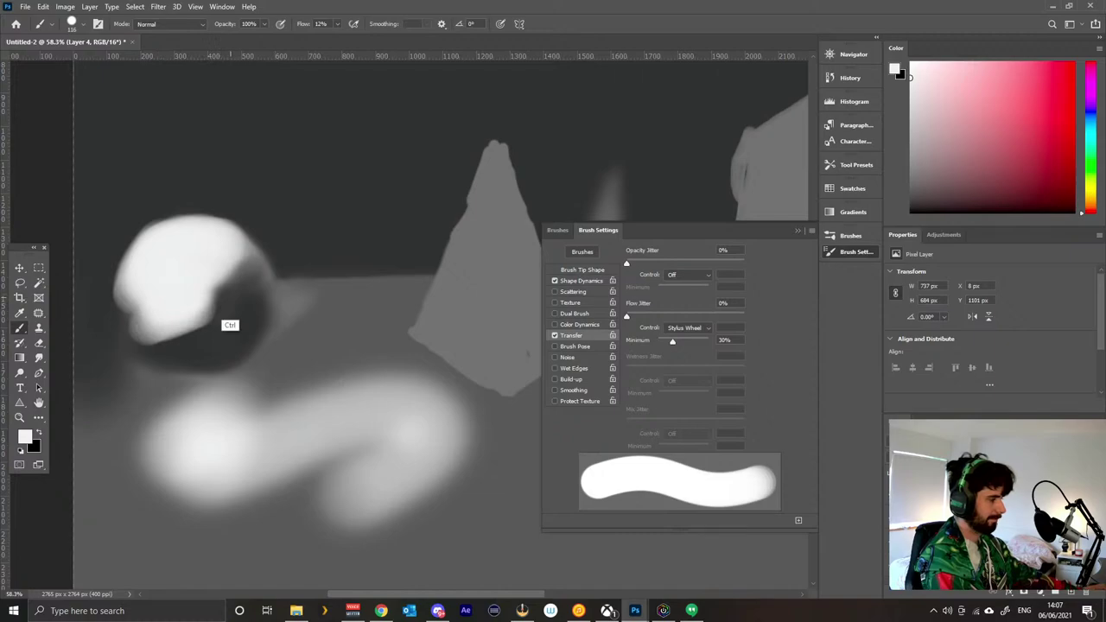
key("ctrl+z")
Sample a dark grey from the sphere's shadow and paint a halftone band across the middle of the light area.
left_click(234, 300, "alt")
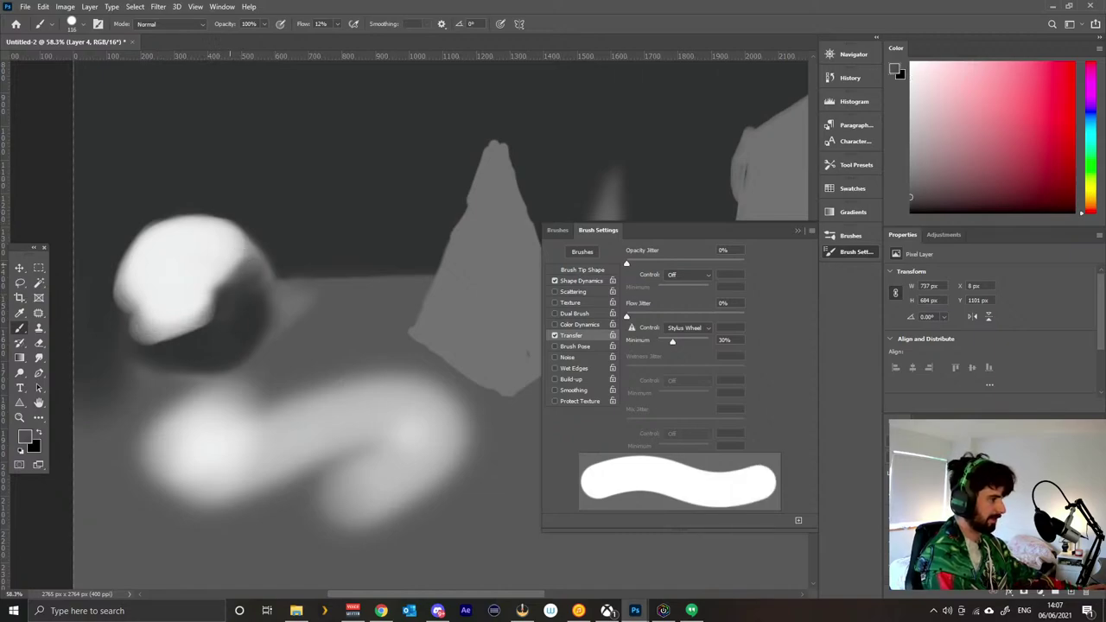
mouse_move(216, 274)
left_mouse_down()
mouse_move(154, 292)
mouse_move(188, 286)
mouse_move(159, 305)
mouse_move(182, 313)
left_mouse_up()
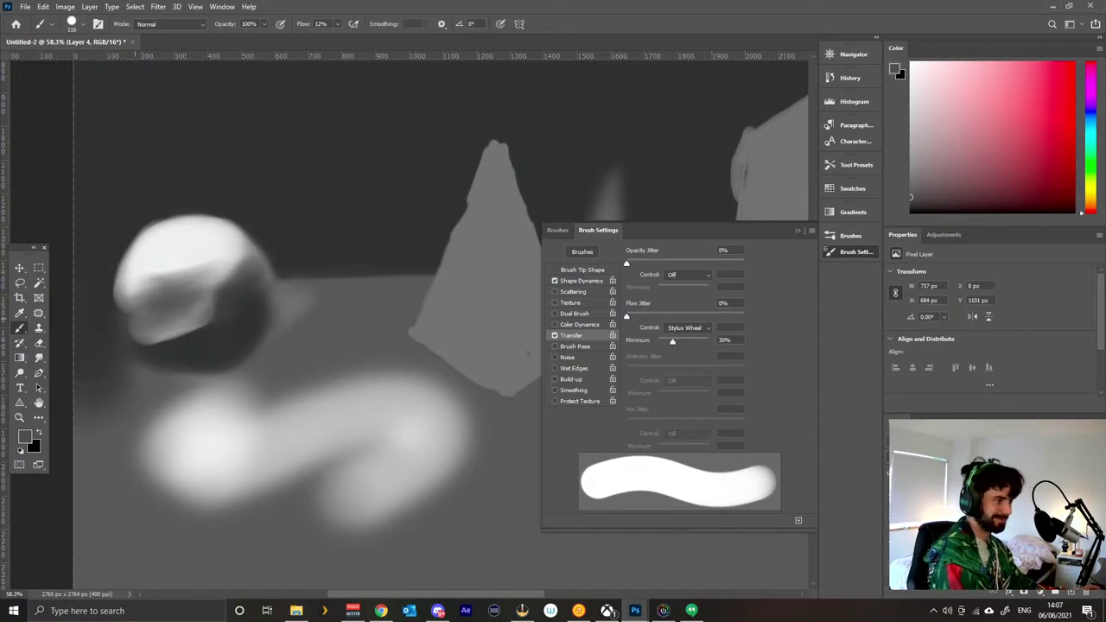
mouse_move(157, 316)
left_mouse_down()
mouse_move(202, 296)
mouse_move(183, 321)
mouse_move(223, 274)
mouse_move(204, 280)
mouse_move(251, 251)
mouse_move(129, 298)
left_mouse_up()
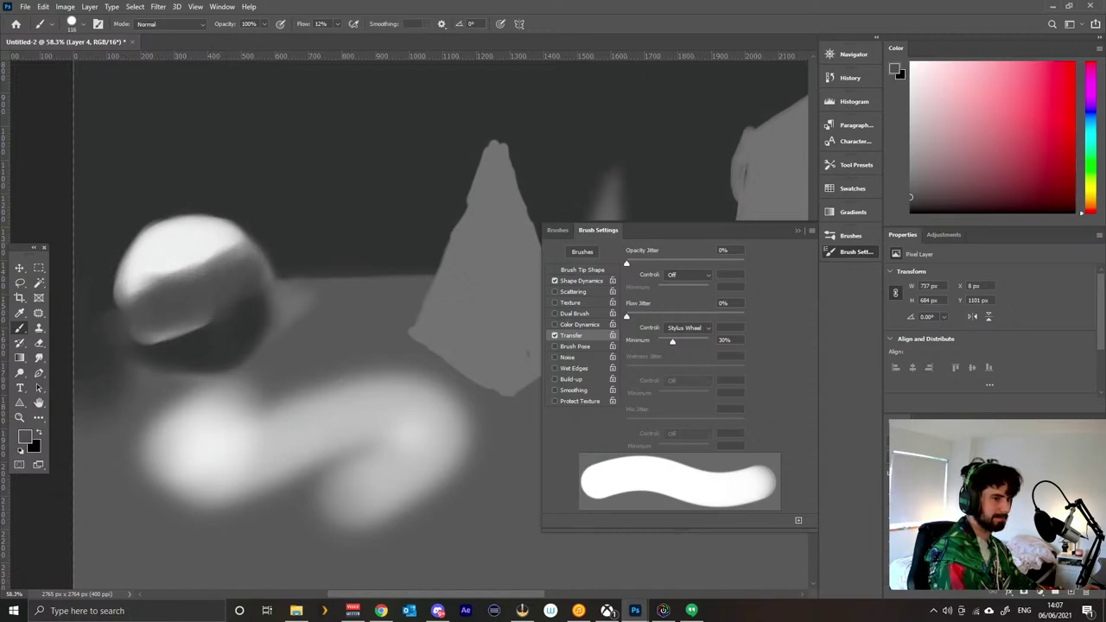
Choose a lighter mid grey and paint a transition band between the sphere's highlight and the darker halftone.
left_click(916, 173)
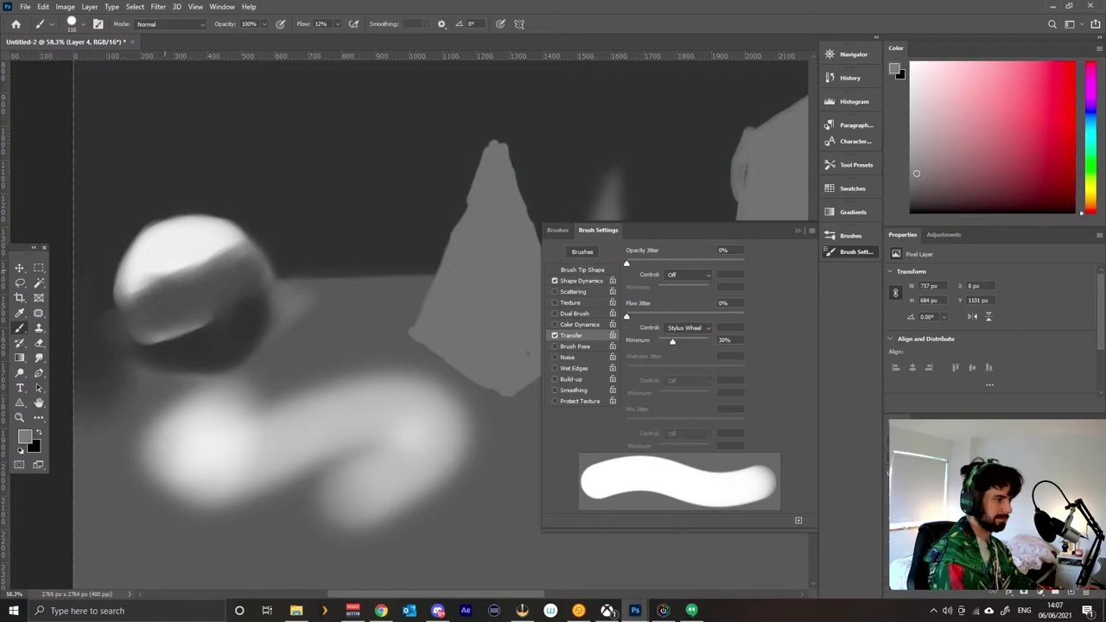
mouse_move(207, 249)
left_mouse_down()
mouse_move(141, 250)
mouse_move(236, 242)
mouse_move(182, 248)
left_mouse_up()
mouse_move(168, 292)
left_mouse_down()
mouse_move(128, 290)
mouse_move(207, 285)
mouse_move(198, 280)
left_mouse_up()
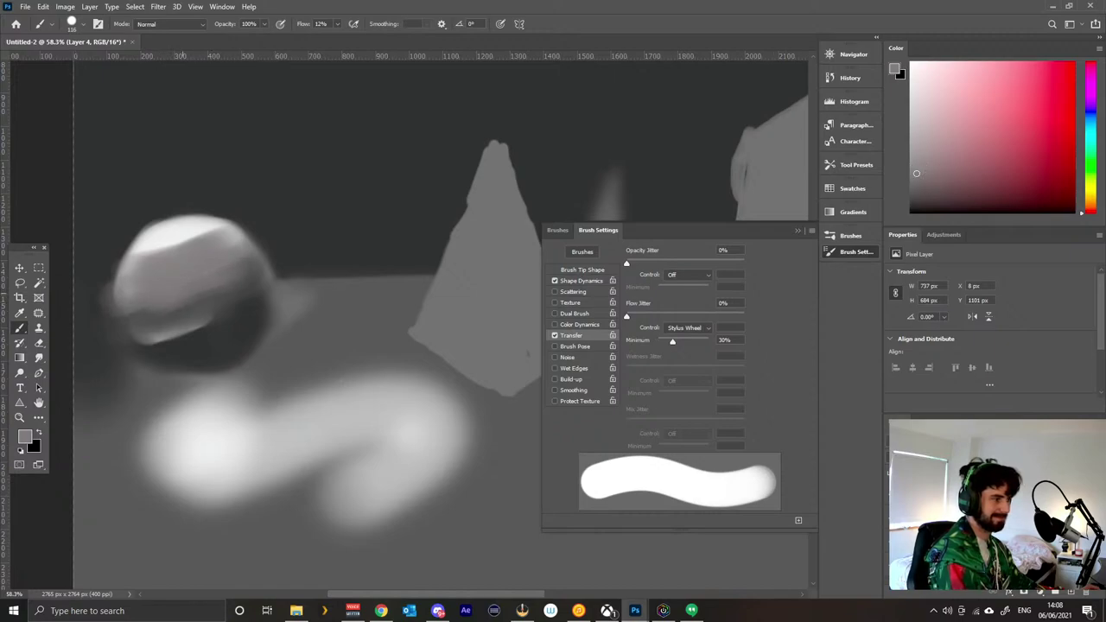
Try a long grey stroke across the scene, undo it, and step back through the recent halftone strokes on the sphere.
mouse_move(182, 294)
left_mouse_down()
mouse_move(212, 289)
mouse_move(100, 301)
mouse_move(319, 221)
mouse_move(179, 240)
mouse_move(517, 173)
left_mouse_up()
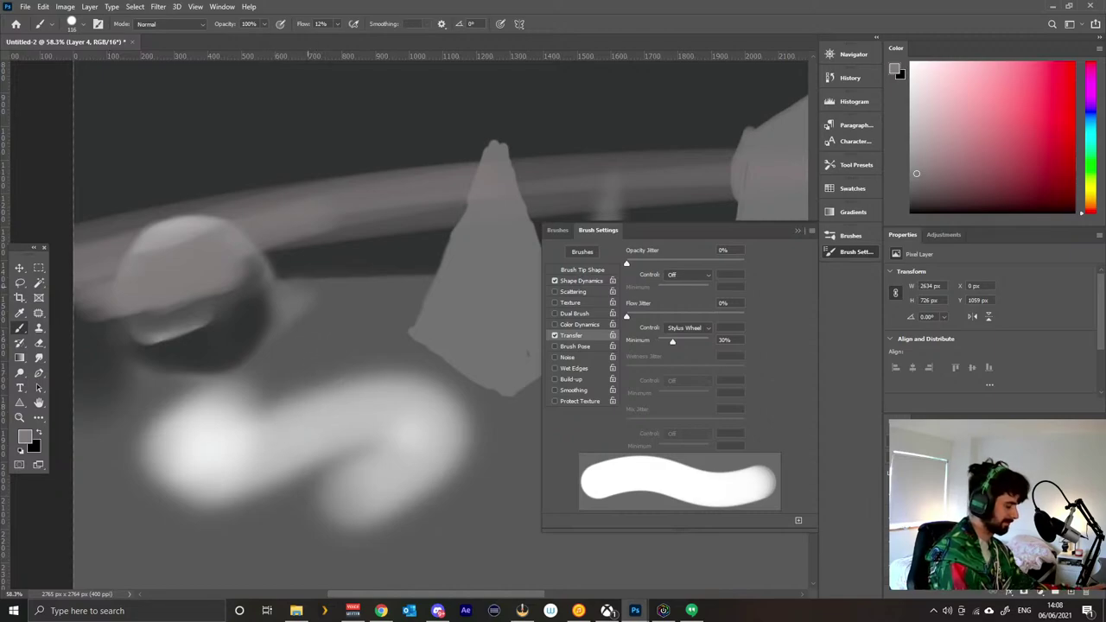
key("ctrl+z")
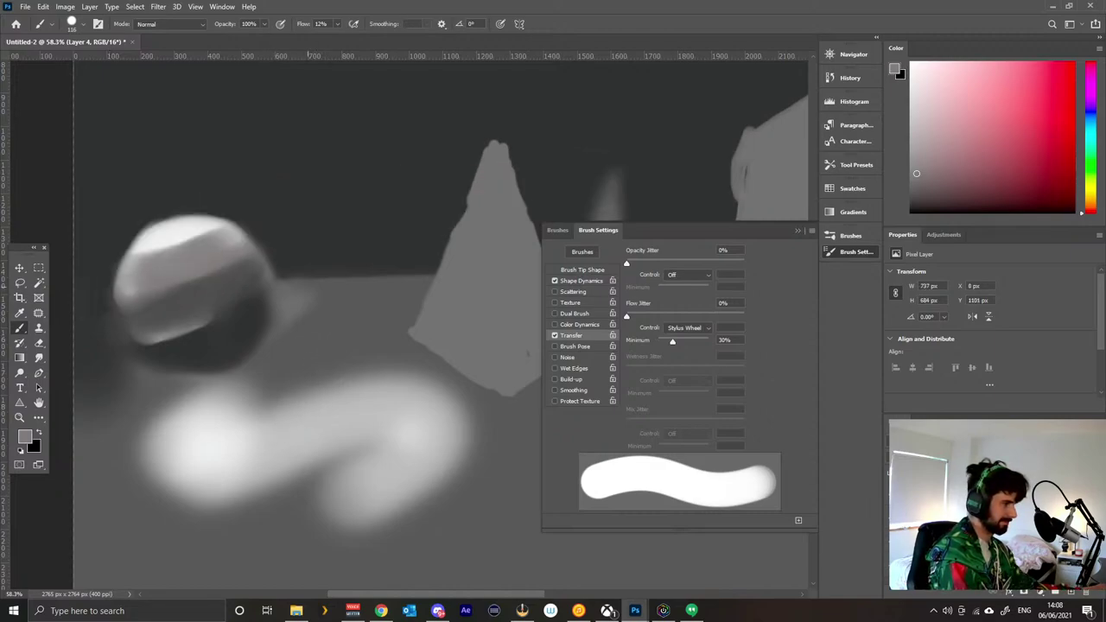
key("ctrl+z")
key("ctrl+z")
key("ctrl+z")
key("ctrl+z")
key("ctrl+z")
key("ctrl+z")
key("ctrl+z")
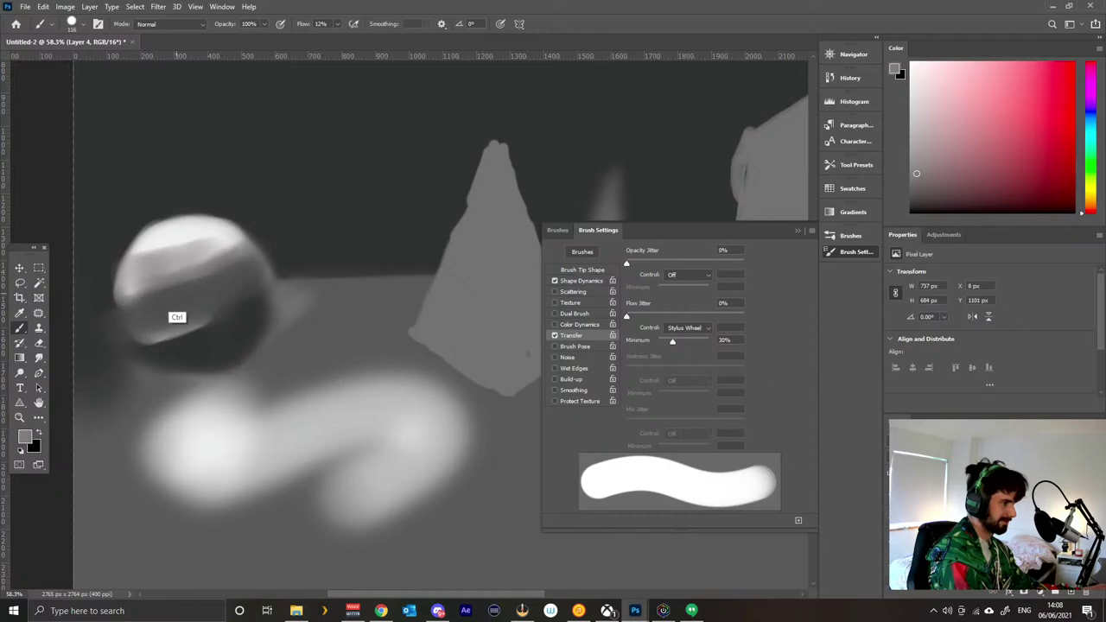
mouse_move(187, 299)
left_mouse_down()
mouse_move(207, 251)
mouse_move(139, 293)
mouse_move(229, 251)
mouse_move(181, 333)
mouse_move(208, 290)
left_mouse_up()
key("ctrl+z")
key("ctrl+z")
key("ctrl+z")
key("ctrl+z")
key("ctrl+z")
key("ctrl+z")
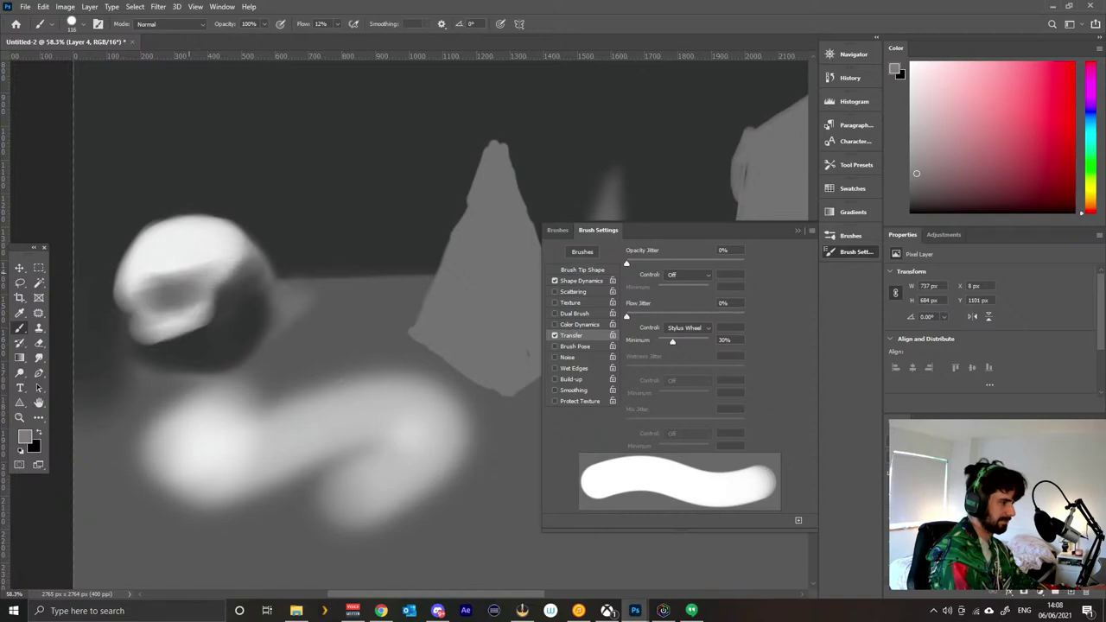
Undo the halftone, transition and upper-left outline strokes on the sphere, back to its earlier light and shadow shapes.
key("ctrl+z")
key("ctrl+z")
key("ctrl+z")
key("ctrl+z")
key("ctrl+z")
key("ctrl+z")
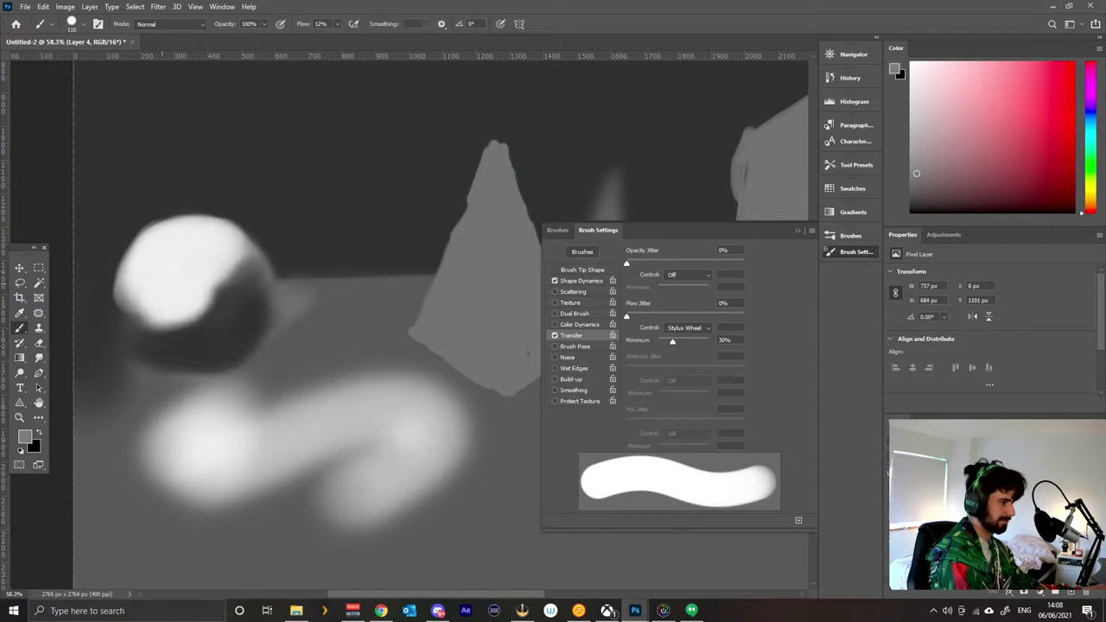
key("ctrl+z")
key("ctrl+z")
key("ctrl+z")
key("ctrl+z")
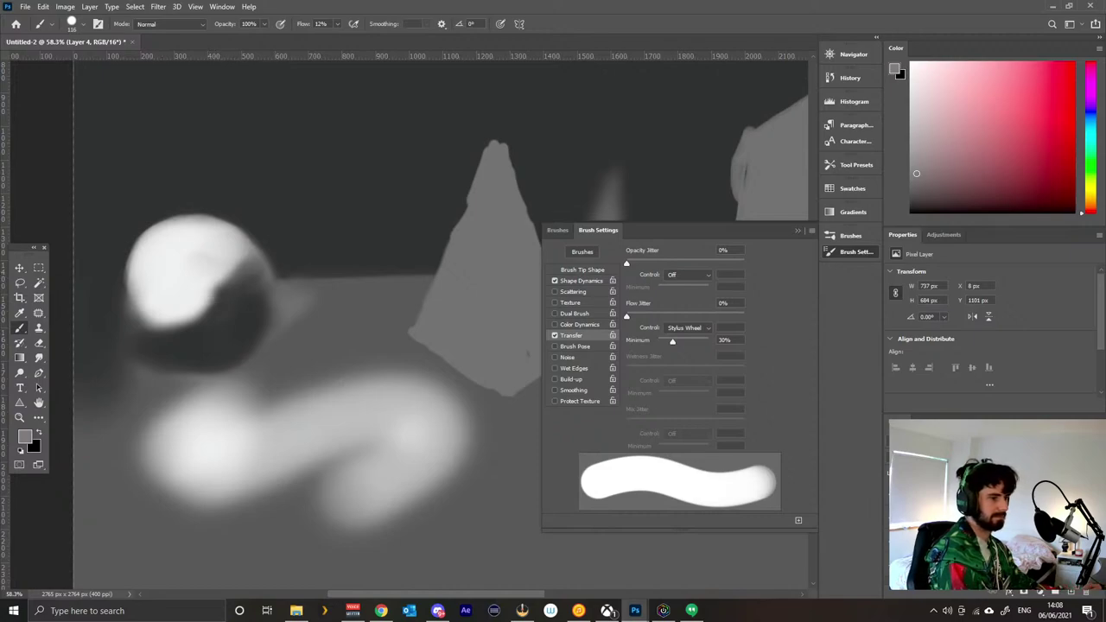
Choose the Hard Round Pressure Size brush, set its flow to 33%, and paint solid grey strokes across the sphere's upper light area.
left_click(851, 235)
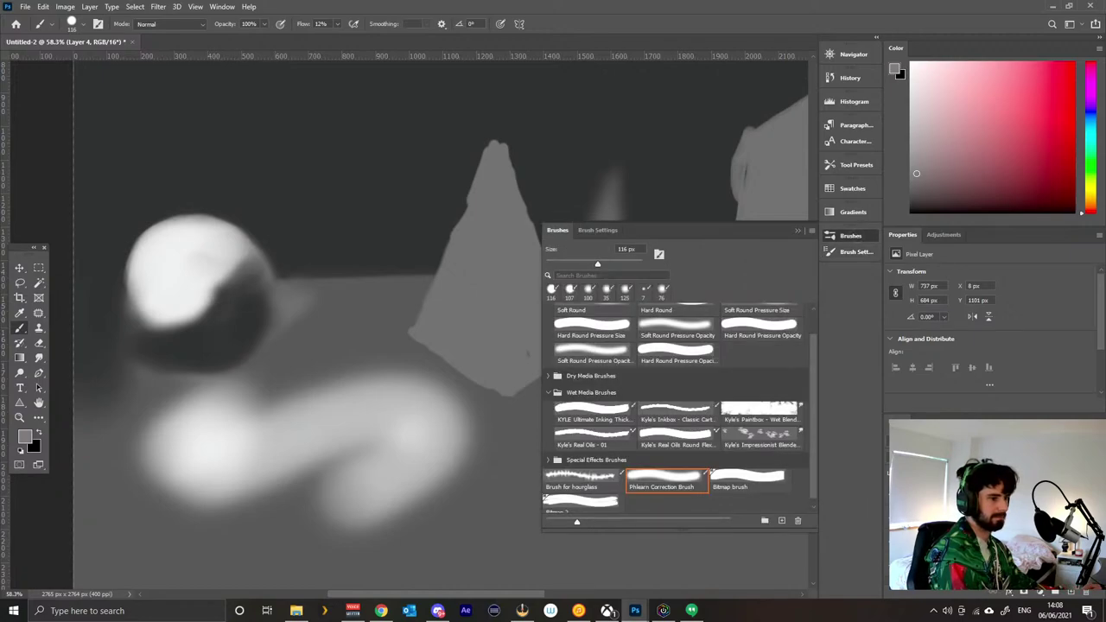
left_click(593, 328)
mouse_move(212, 261)
left_mouse_down()
mouse_move(161, 282)
mouse_move(223, 253)
mouse_move(119, 293)
mouse_move(200, 237)
mouse_move(221, 249)
left_mouse_up()
left_click(132, 258)
key("shift+3")
key("shift+3")
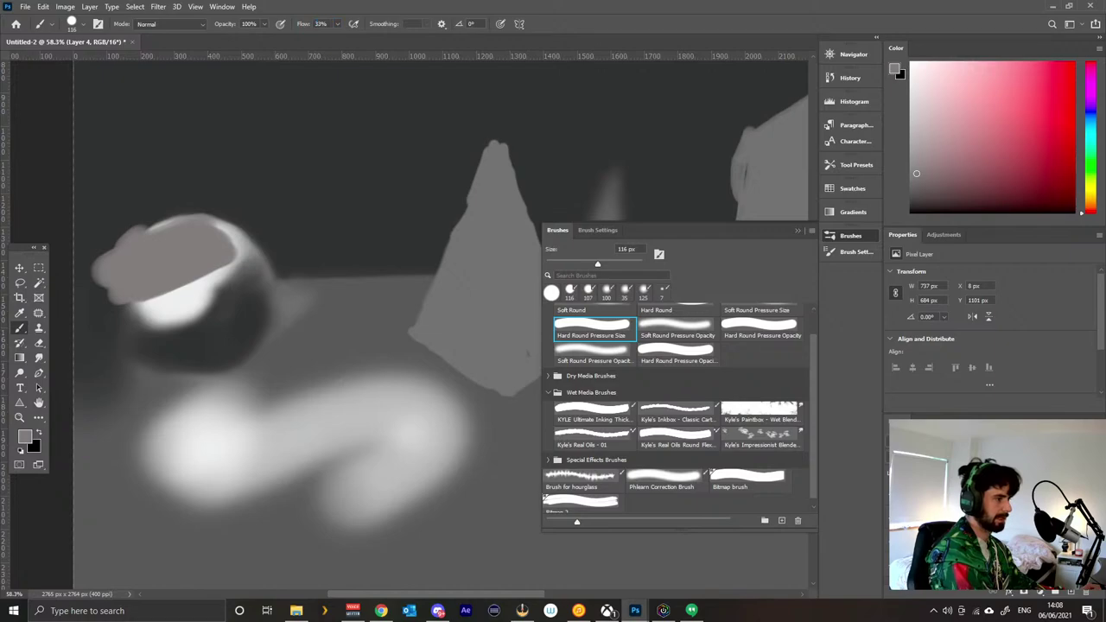
left_click_drag(126, 287, 97, 287)
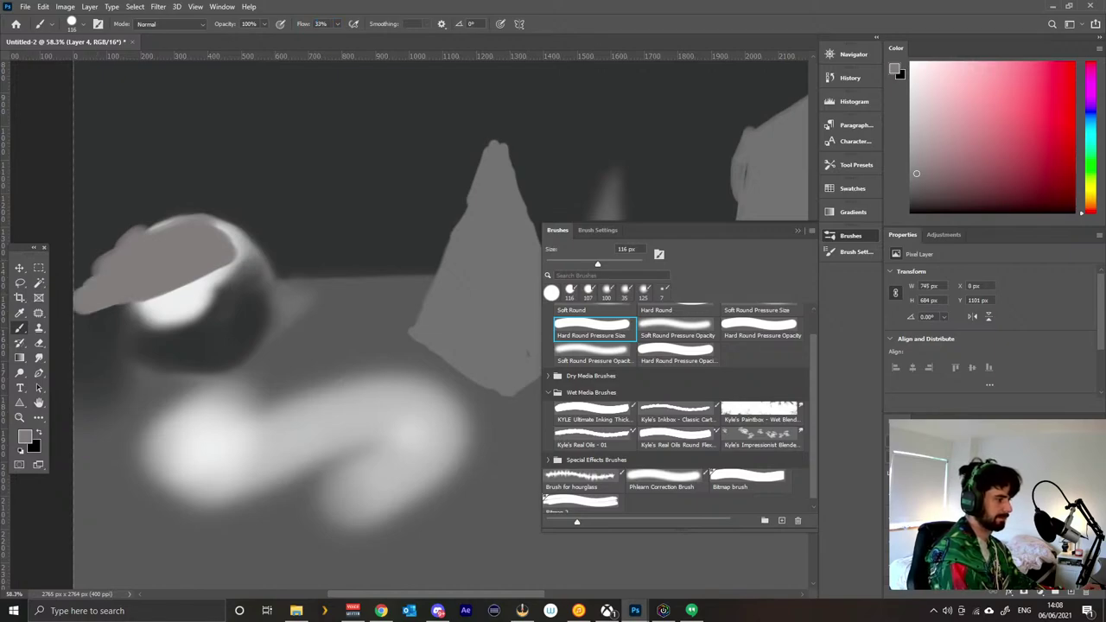
Set the foreground colour to black (000000) and undo the grey strokes over the sphere.
key("i")
left_click(25, 437)
type("000000")
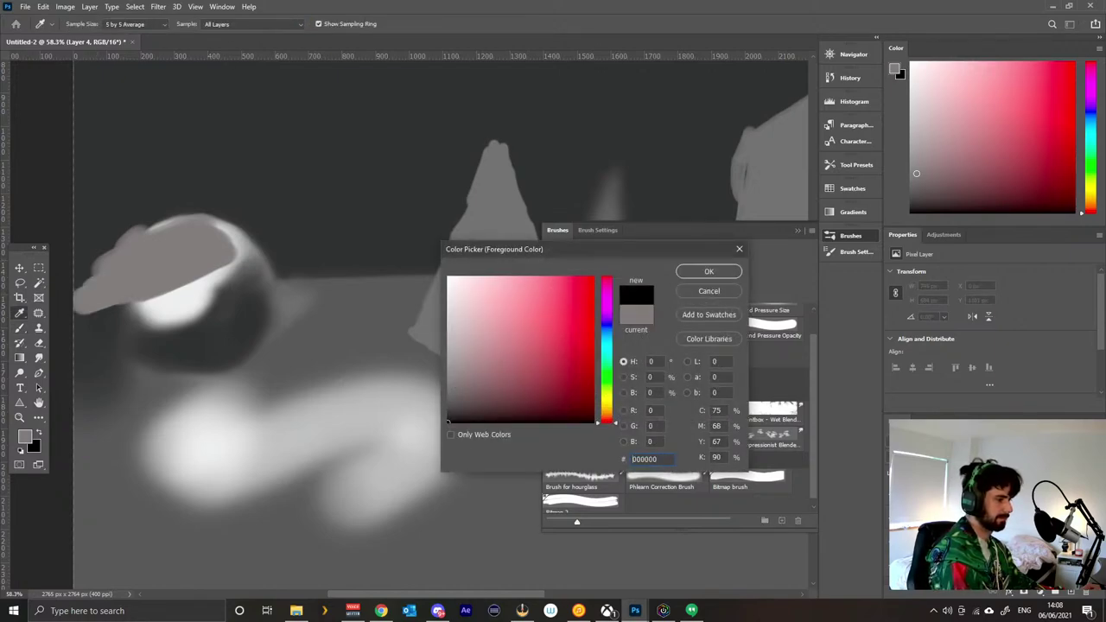
key("Return")
key("b")
key("ctrl+z")
key("ctrl+z")
key("ctrl+z")
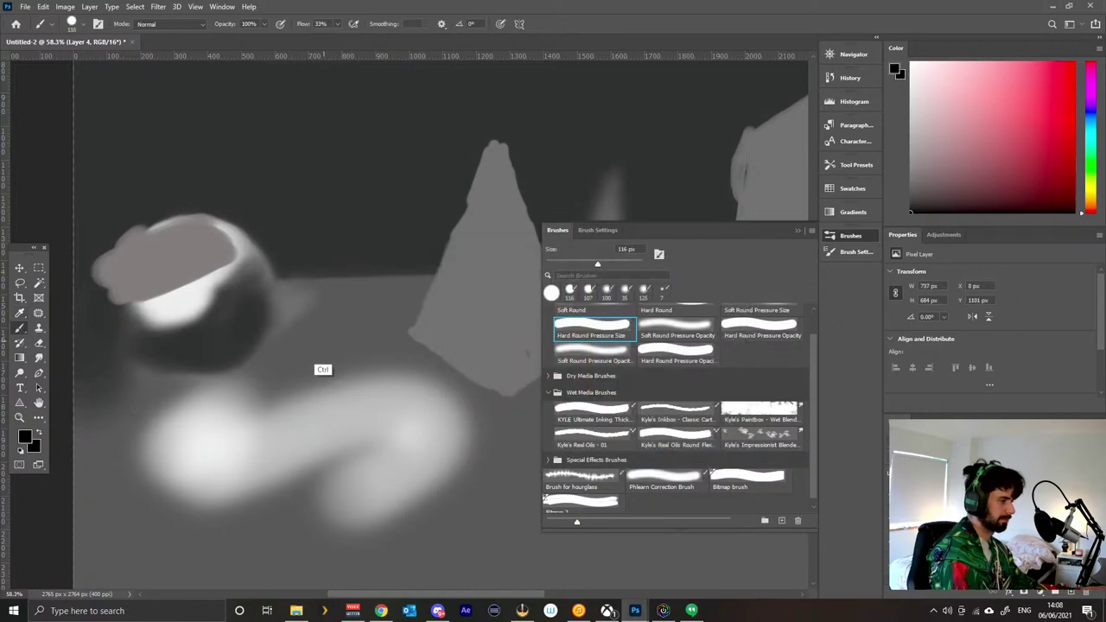
Try blocking in the sphere's lower shadow with solid black strokes, reducing the brush to 105 px, and undo them.
mouse_move(139, 337)
left_mouse_down()
mouse_move(156, 344)
mouse_move(129, 346)
mouse_move(253, 334)
left_mouse_up()
mouse_move(186, 370)
left_mouse_down()
mouse_move(261, 347)
mouse_move(155, 370)
mouse_move(268, 315)
mouse_move(173, 336)
left_mouse_up()
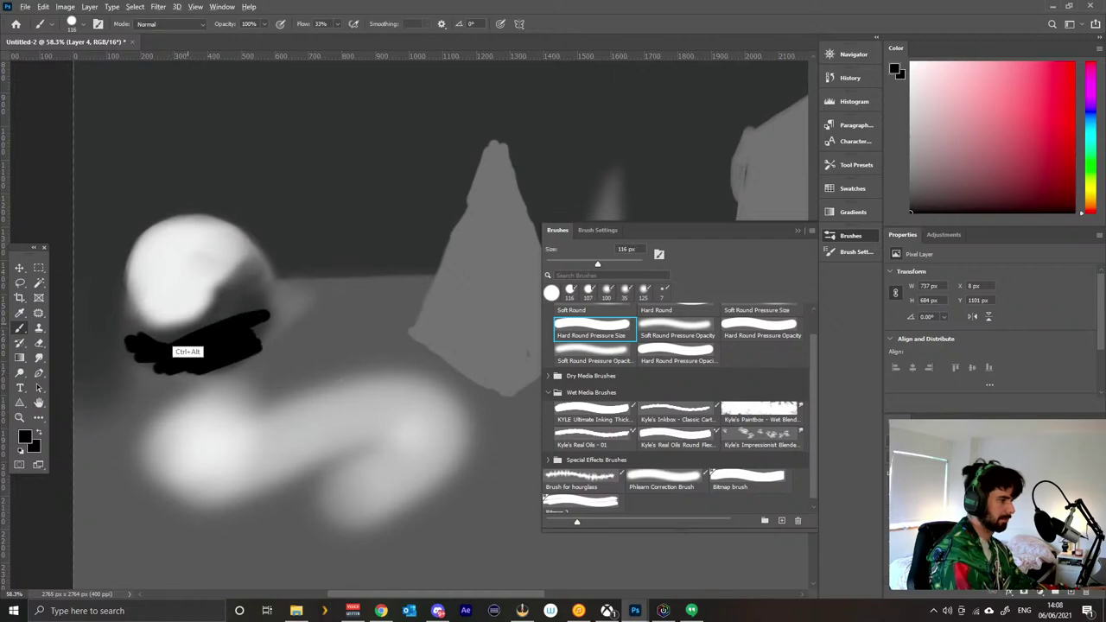
right_click(167, 334, "alt")
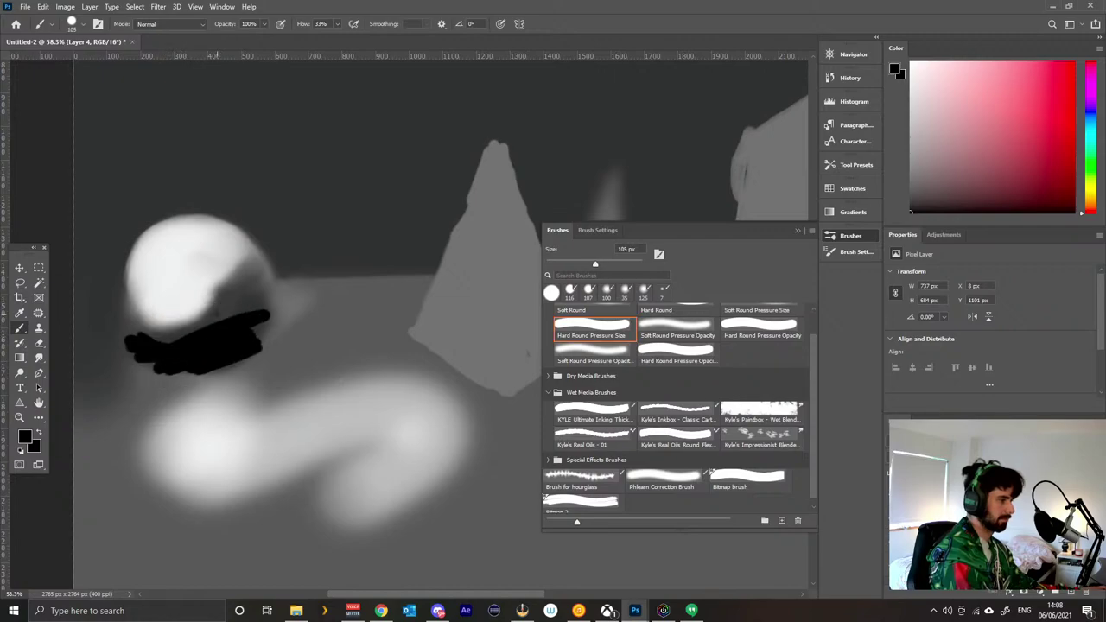
mouse_move(190, 326)
left_mouse_down()
mouse_move(245, 301)
mouse_move(146, 335)
left_mouse_up()
mouse_move(256, 298)
left_mouse_down()
mouse_move(275, 304)
mouse_move(260, 333)
left_mouse_up()
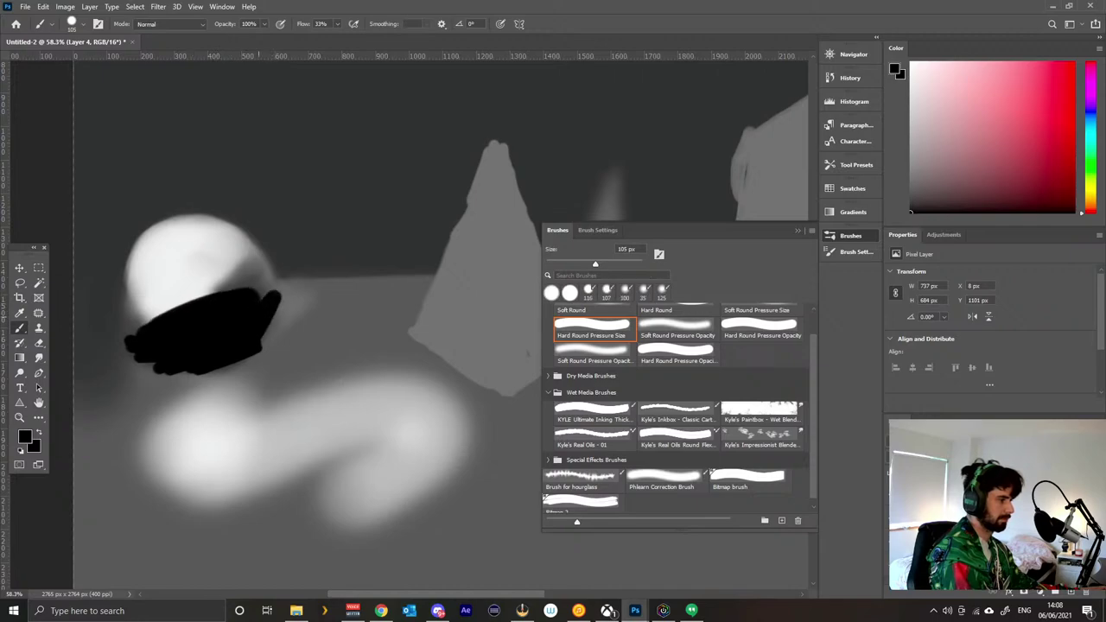
key("ctrl+z")
key("ctrl+z")
key("ctrl+z")
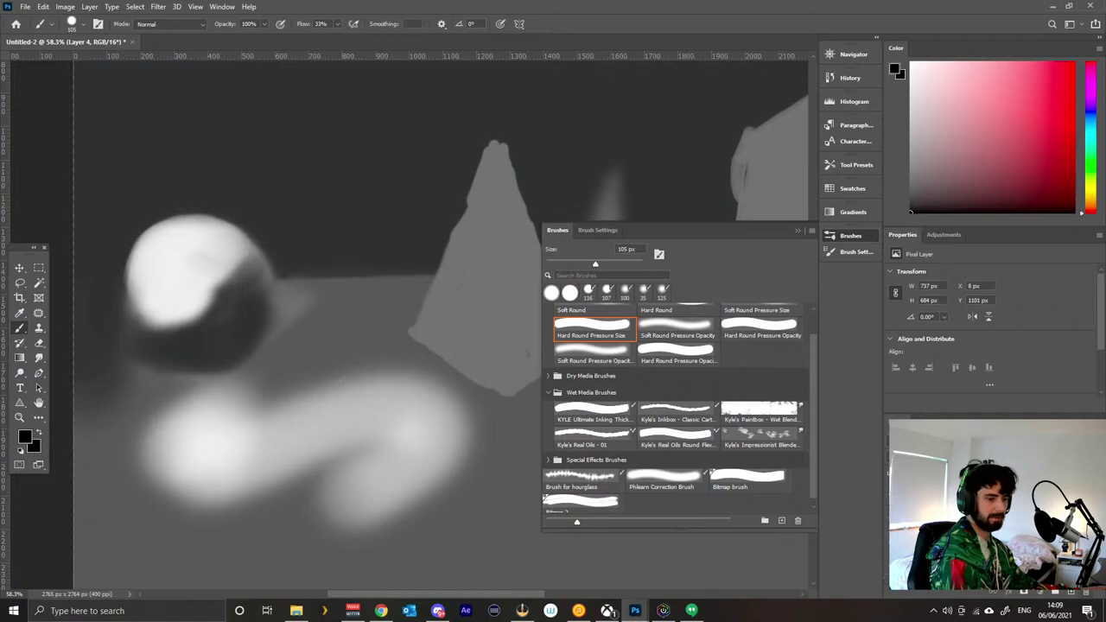
Delete the layers holding the painted objects and light patches, keeping only the two-tone background on the Color Fill 2 layer.
key("Delete")
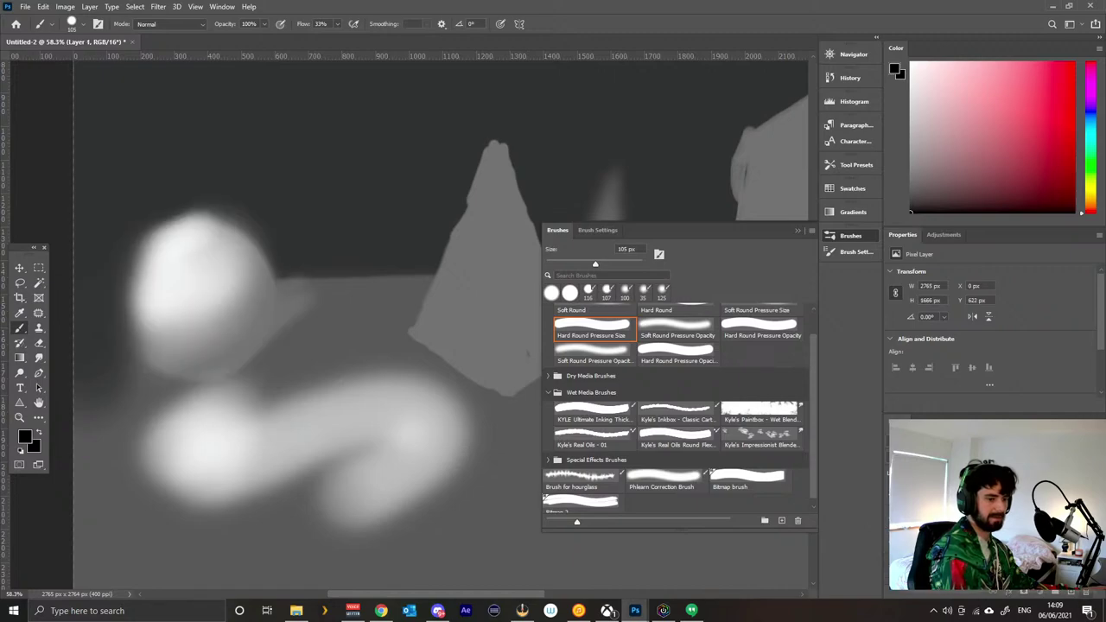
key("Delete")
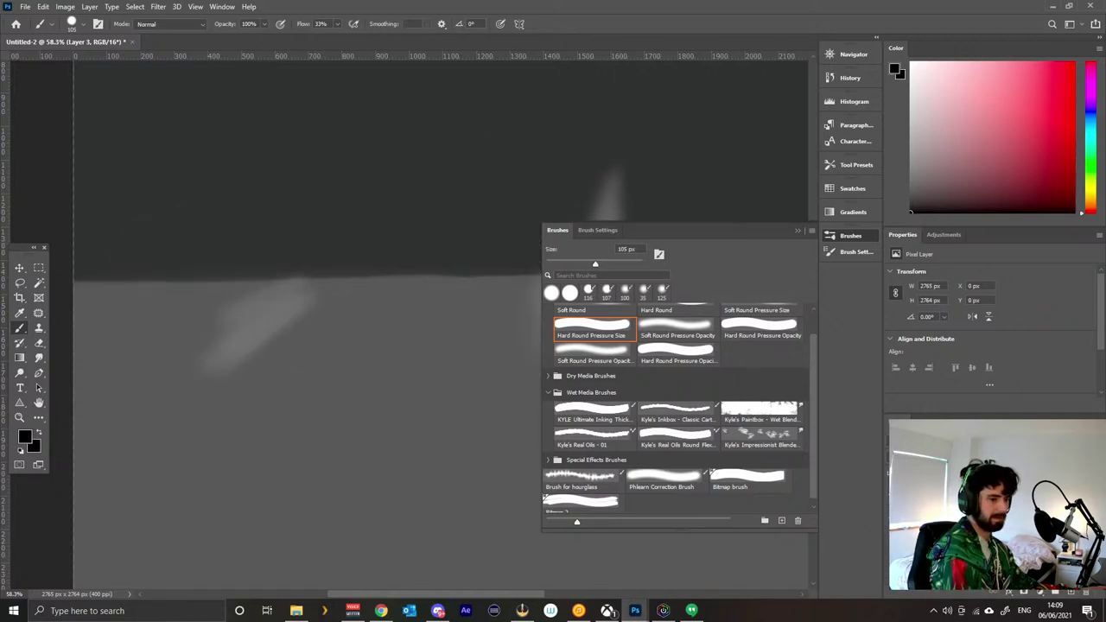
double_click(994, 518)
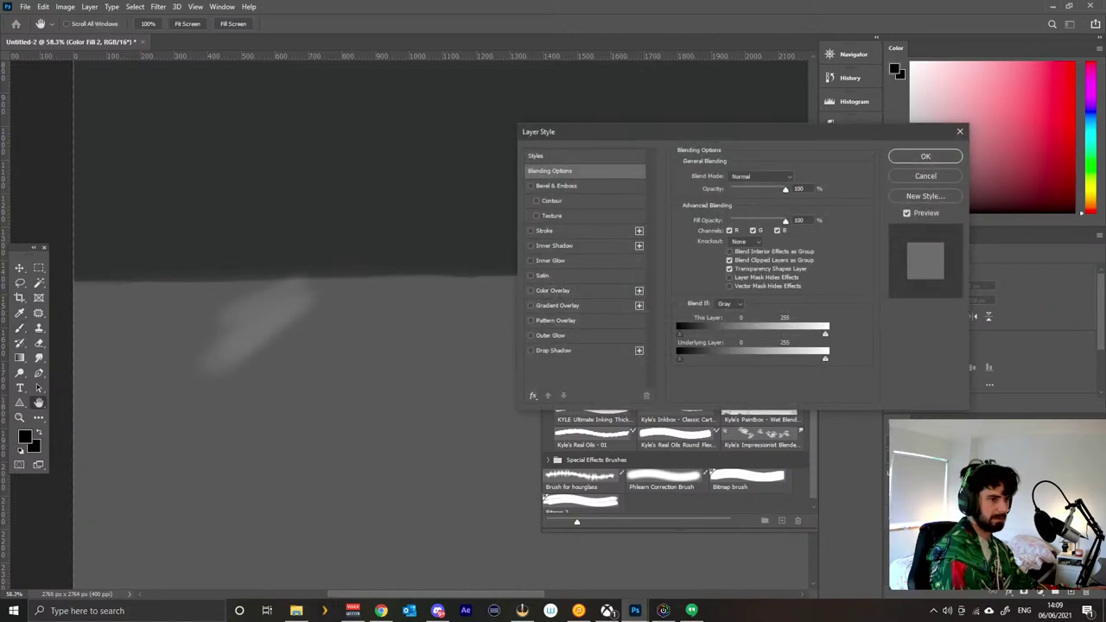
key("Escape")
key("b")
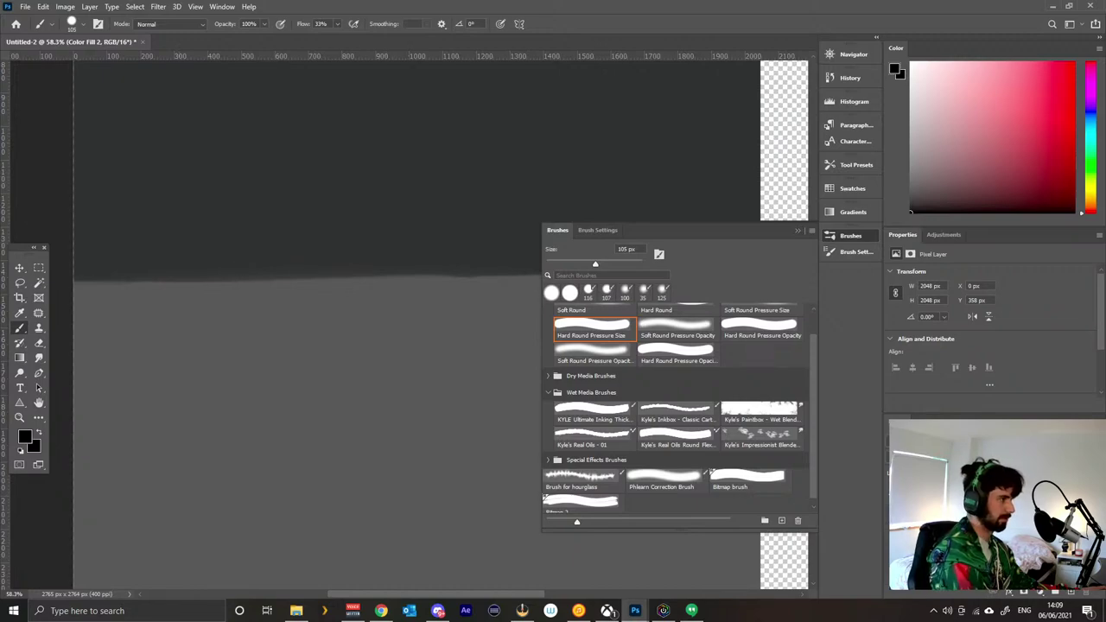
Start a Content-Aware Scale on the background layer and enlarge it to about 150% beyond the canvas's right edge.
left_click(43, 6)
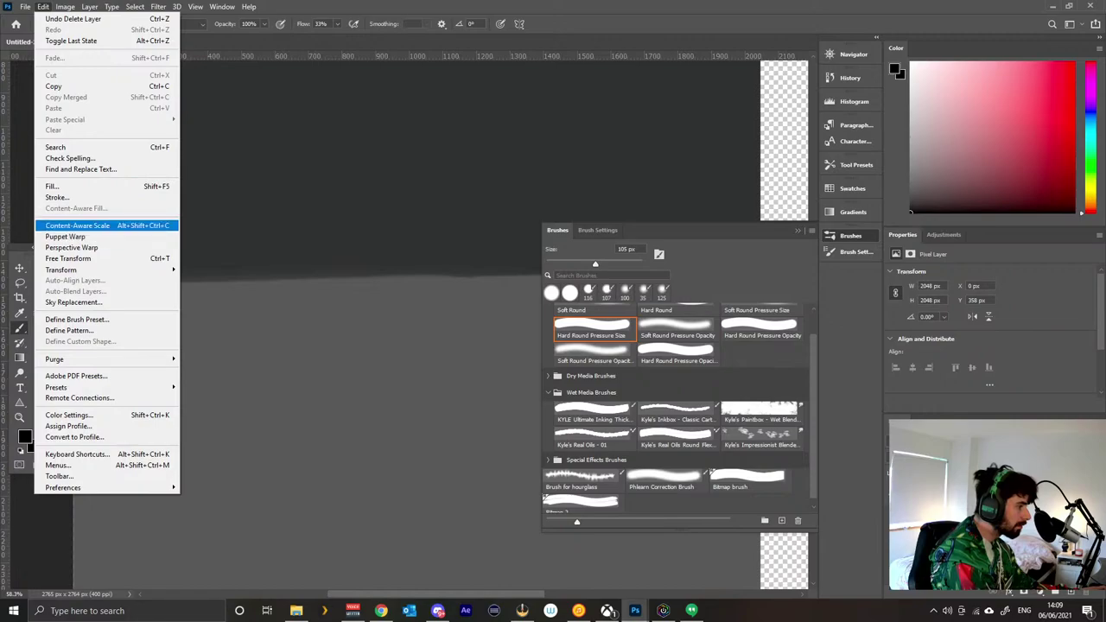
left_click(87, 225)
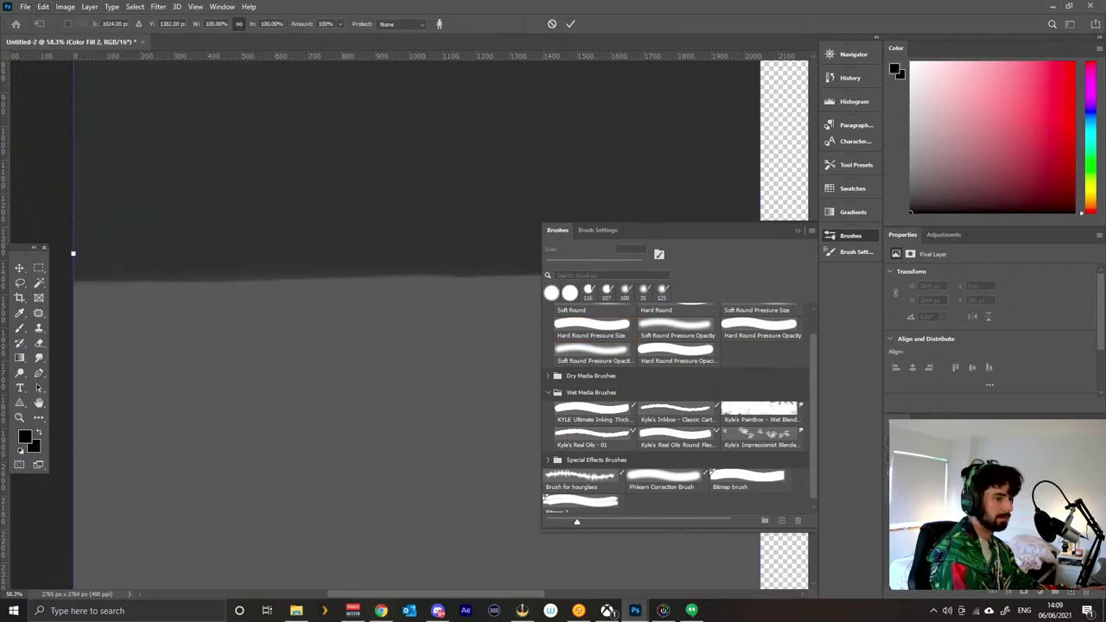
left_click(797, 230)
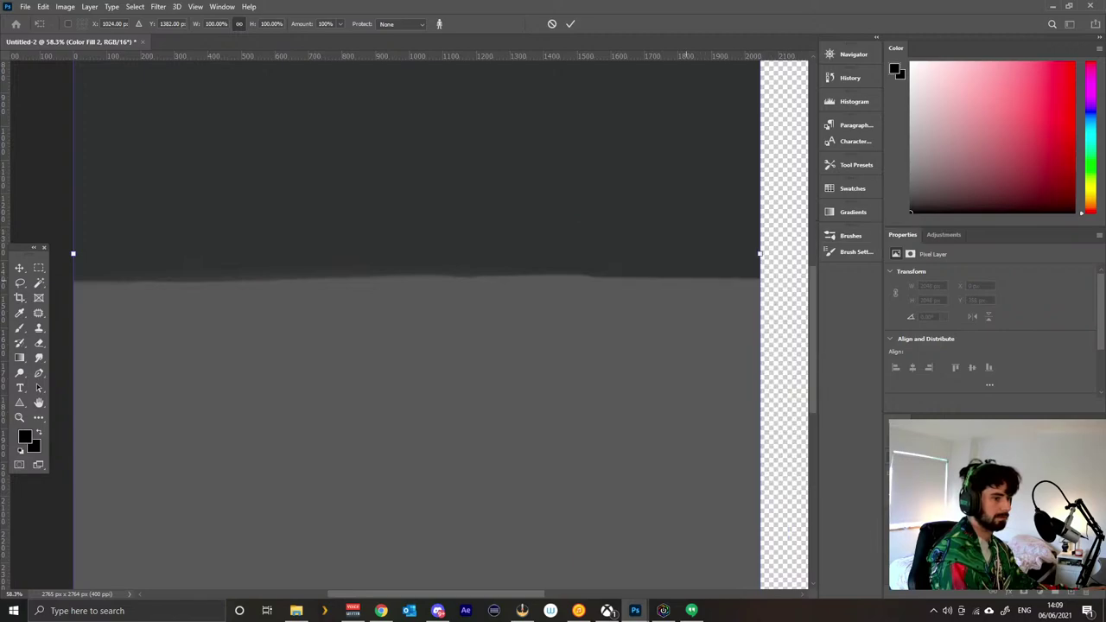
key("ctrl+0")
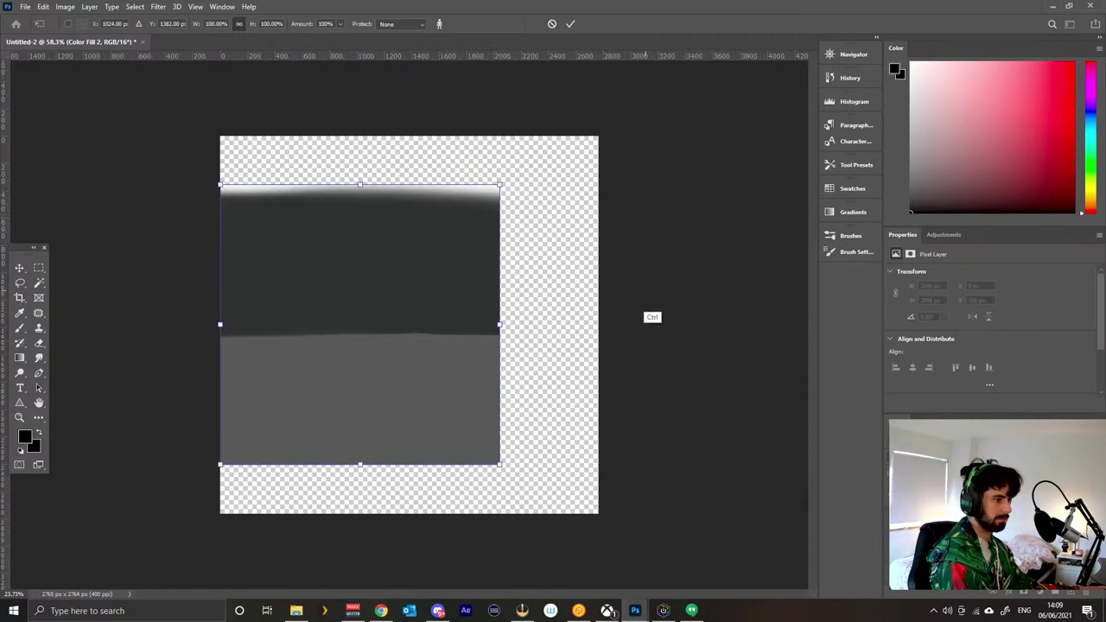
left_click_drag(499, 324, 640, 324)
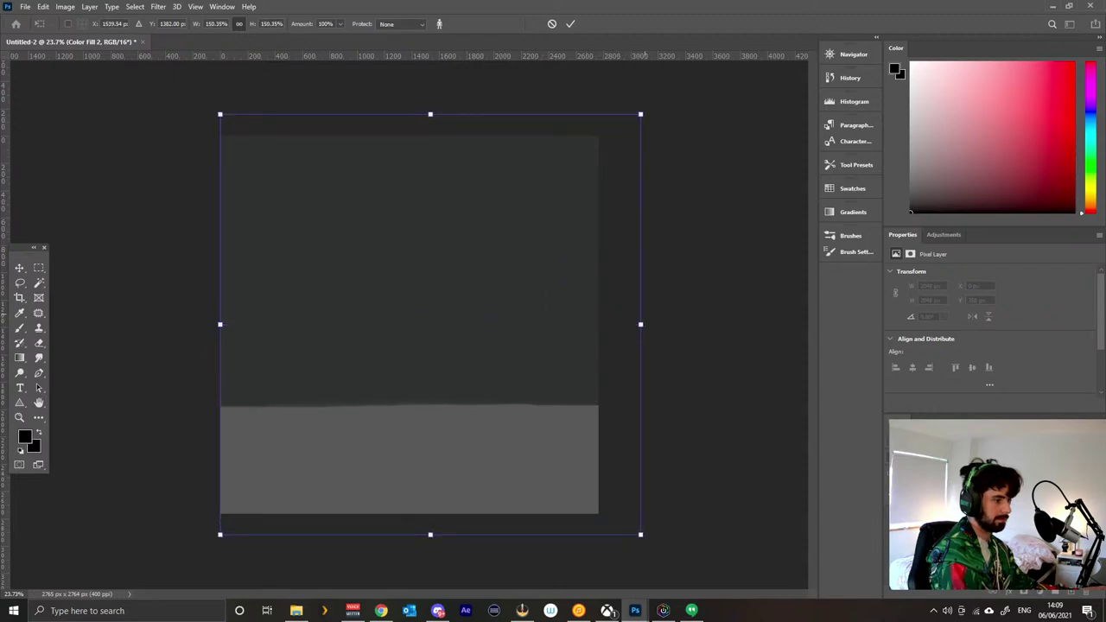
Shift the background upward, enlarge it to about 180% so it covers the whole canvas, and apply the scaling.
left_click_drag(471, 350, 471, 302)
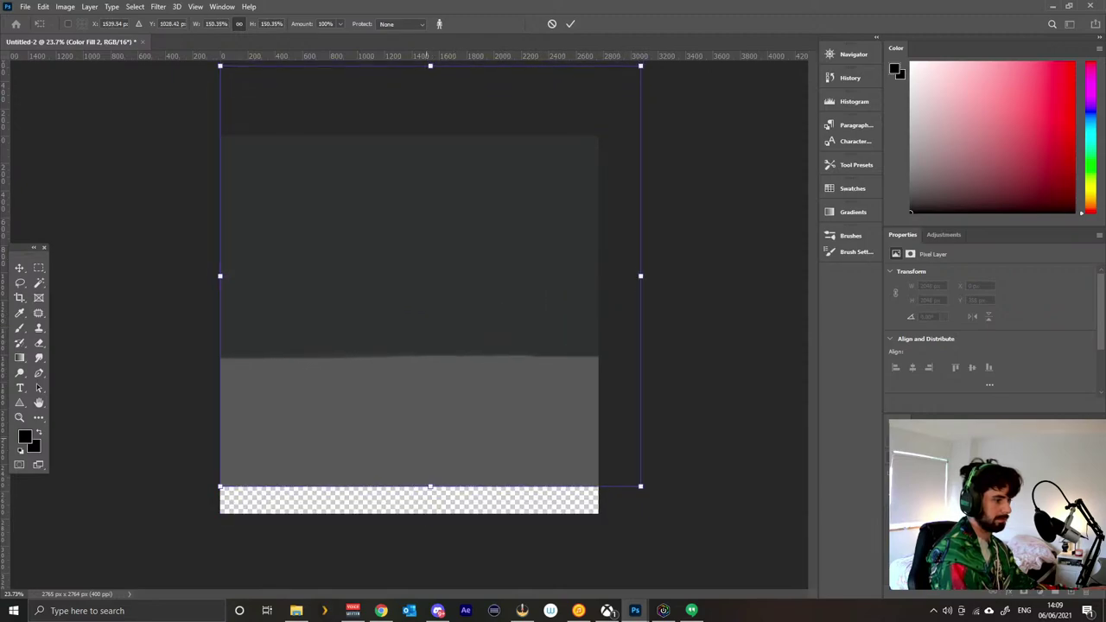
left_click_drag(430, 486, 428, 534)
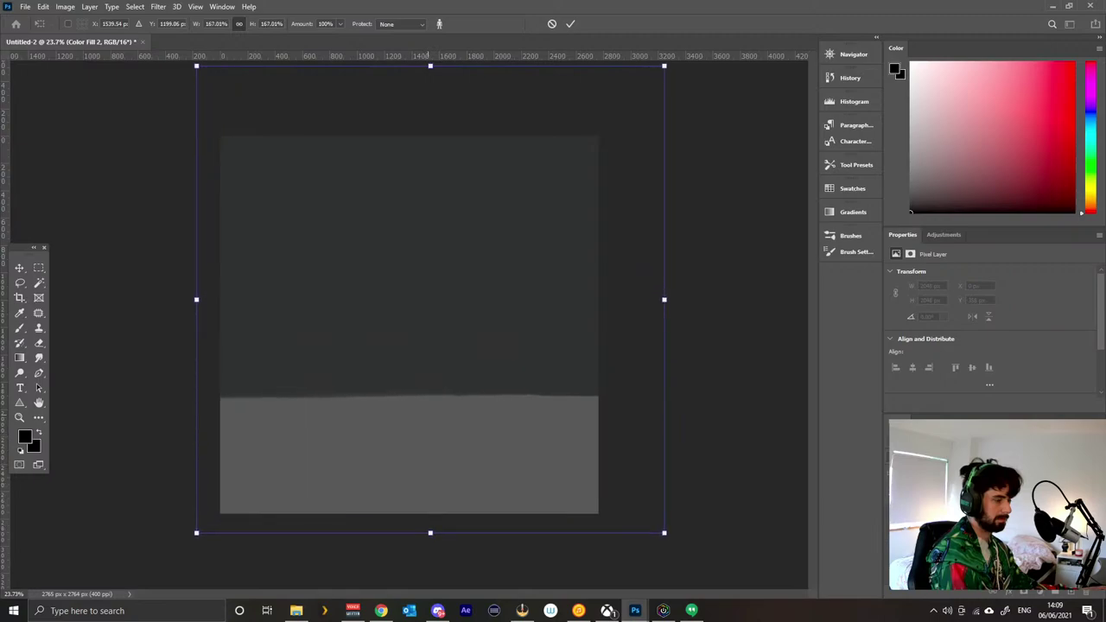
left_click_drag(428, 436, 441, 366)
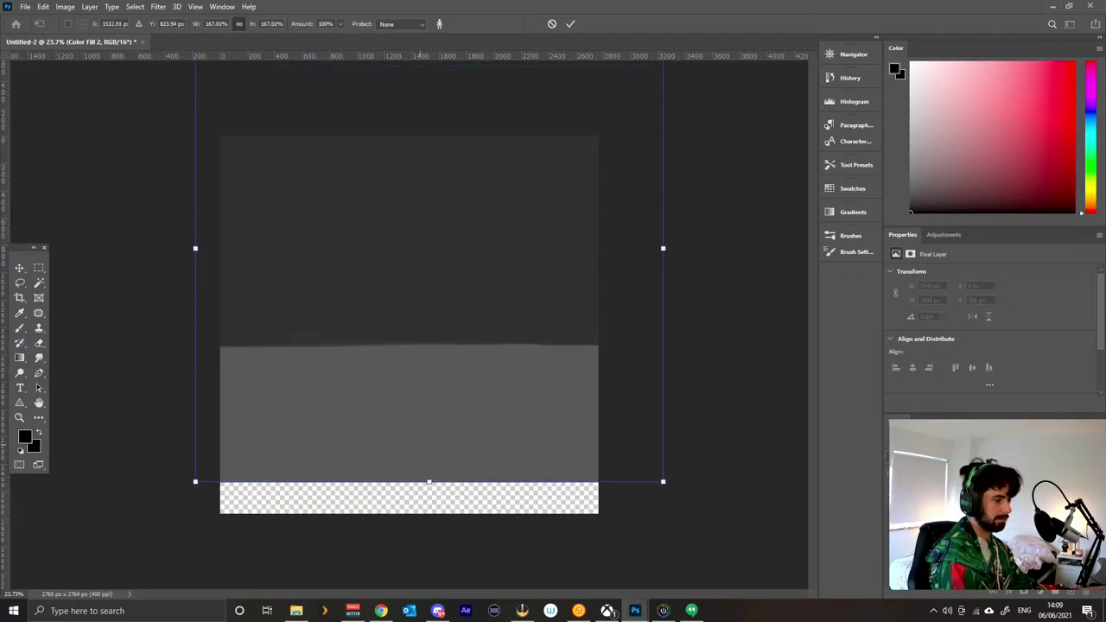
left_click_drag(430, 481, 429, 520)
right_click(442, 381)
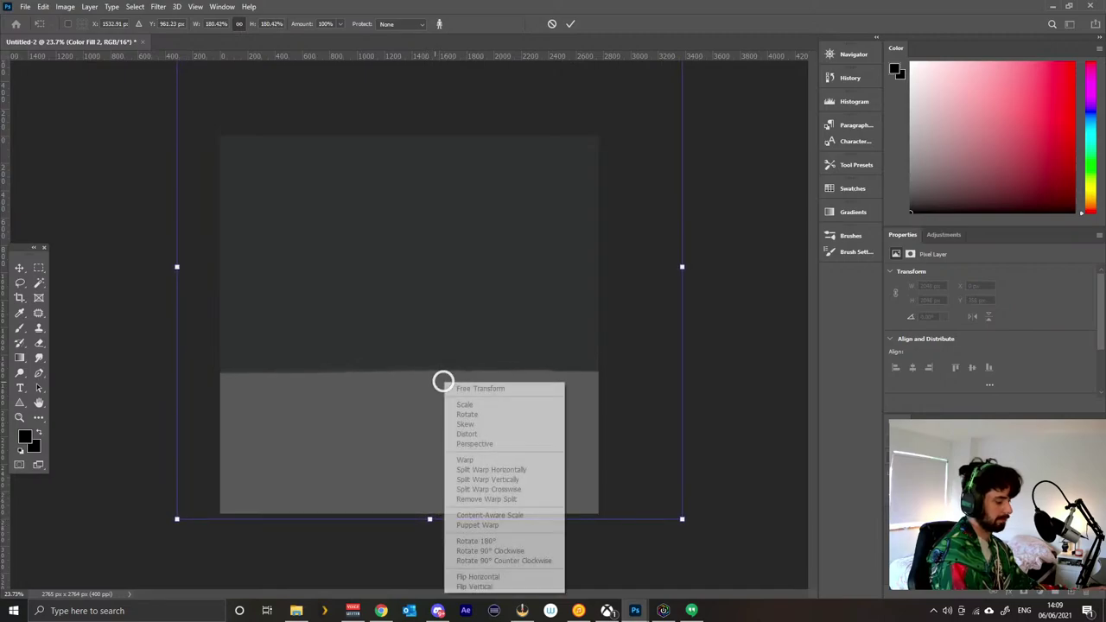
key("Escape")
key("Return")
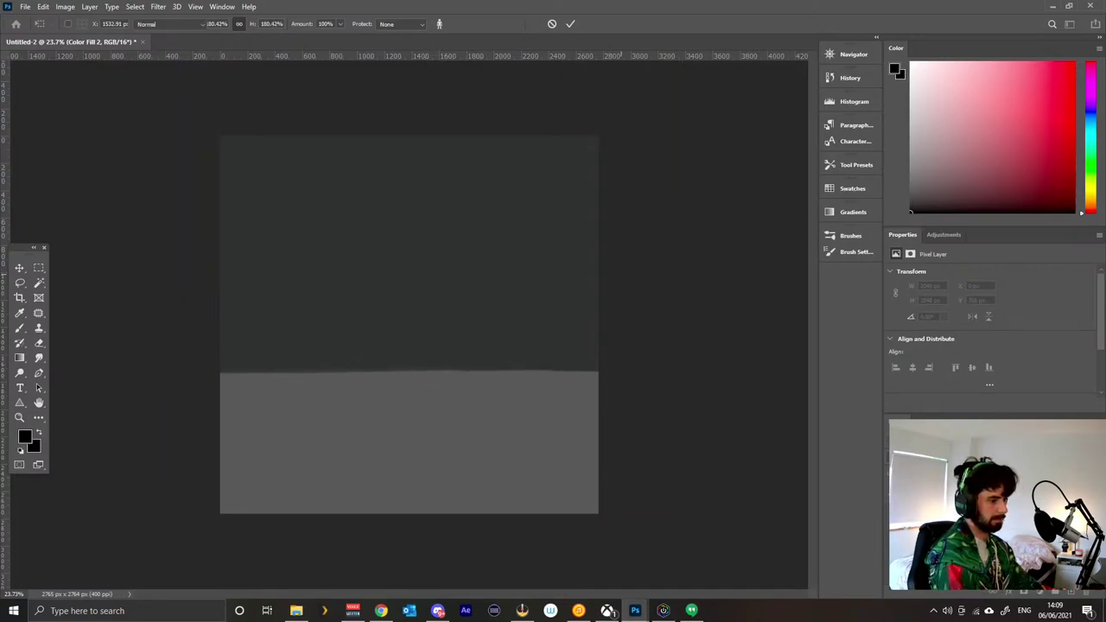
Enlarge the brush to 1260 px and try large black dabs over the horizon line, undoing each one.
key("b")
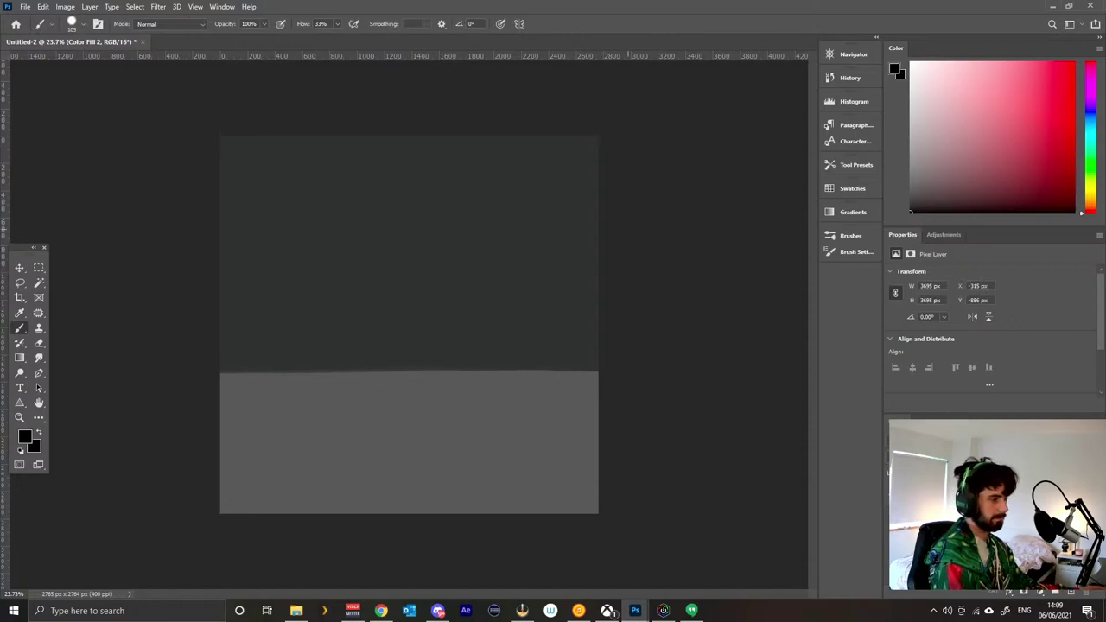
mouse_move(528, 206)
left_mouse_down()
mouse_move(436, 244)
mouse_move(541, 208)
left_mouse_up()
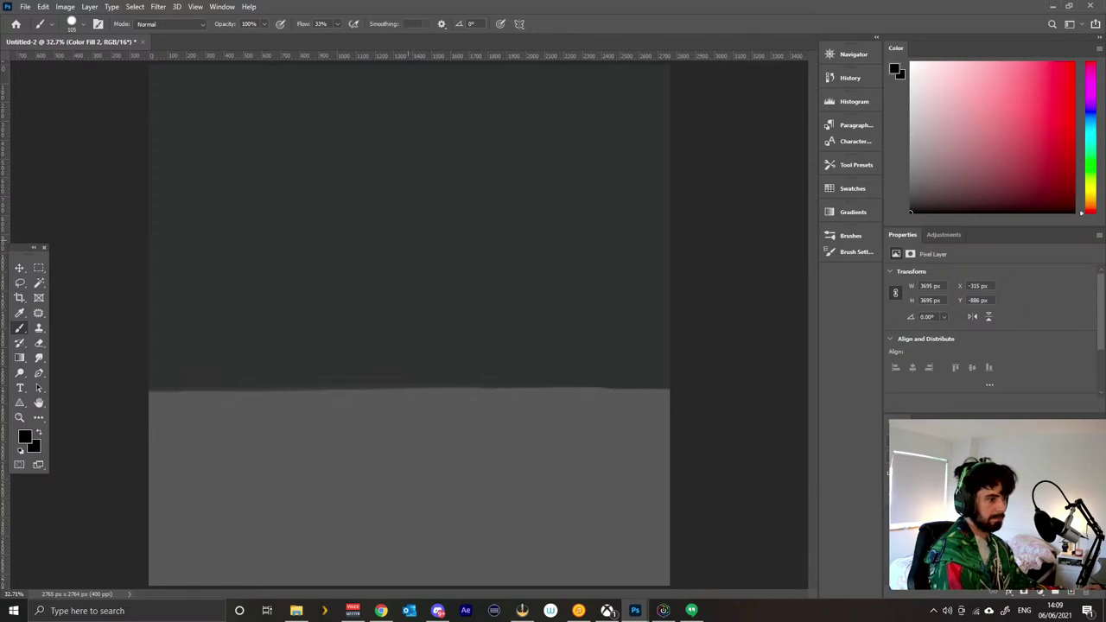
left_click_drag(395, 338, 504, 338)
left_click(393, 366)
key("ctrl+z")
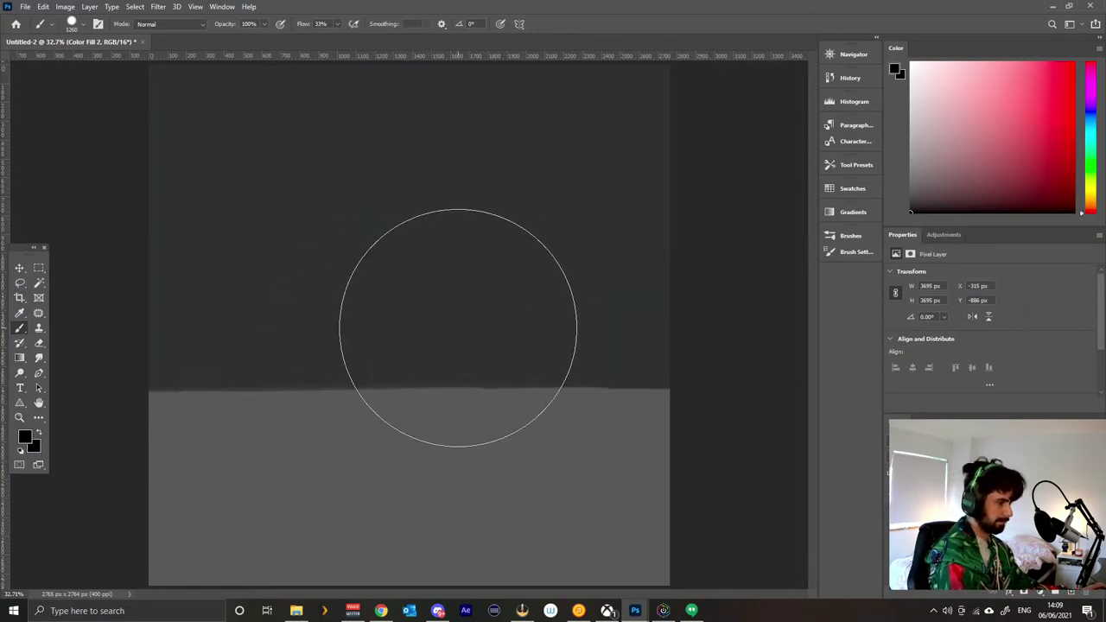
left_click(380, 377)
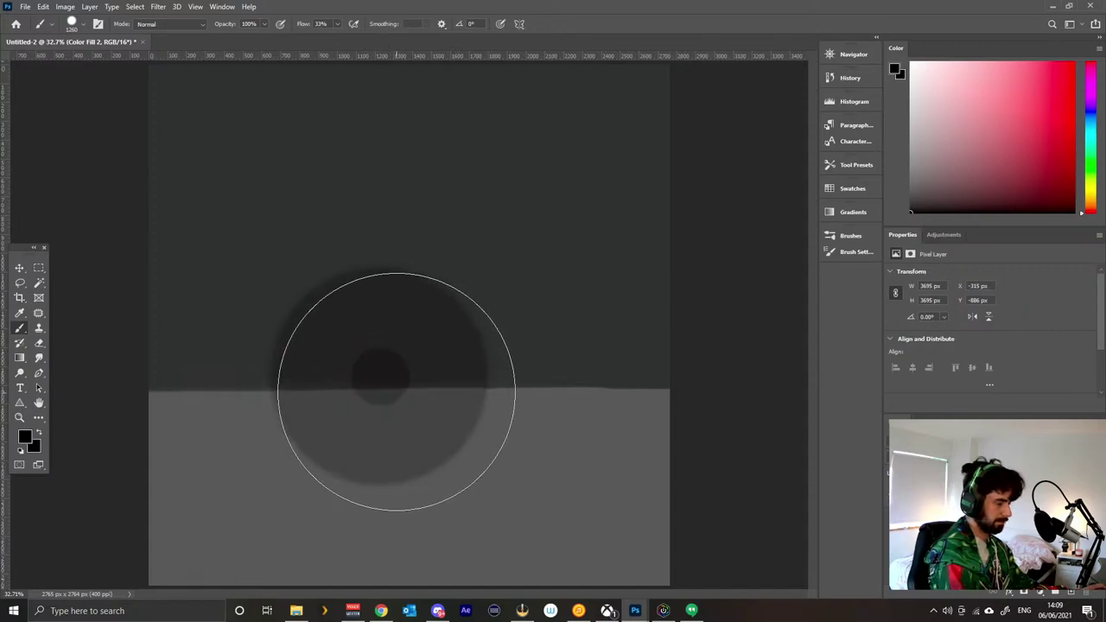
key("ctrl+z")
left_click_drag(392, 378, 394, 382)
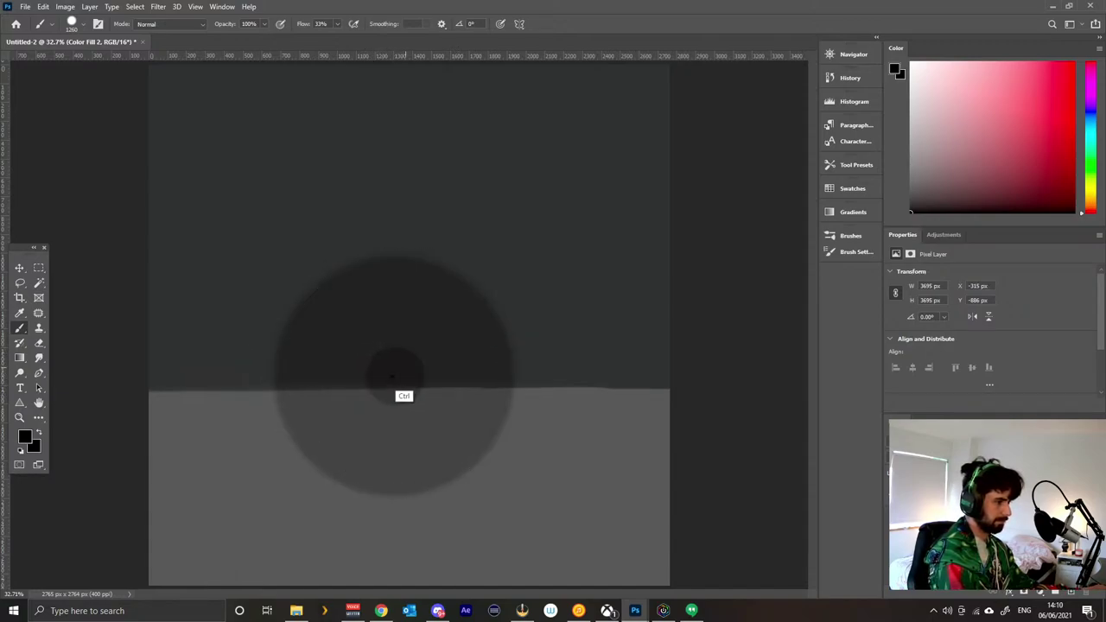
key("ctrl+z")
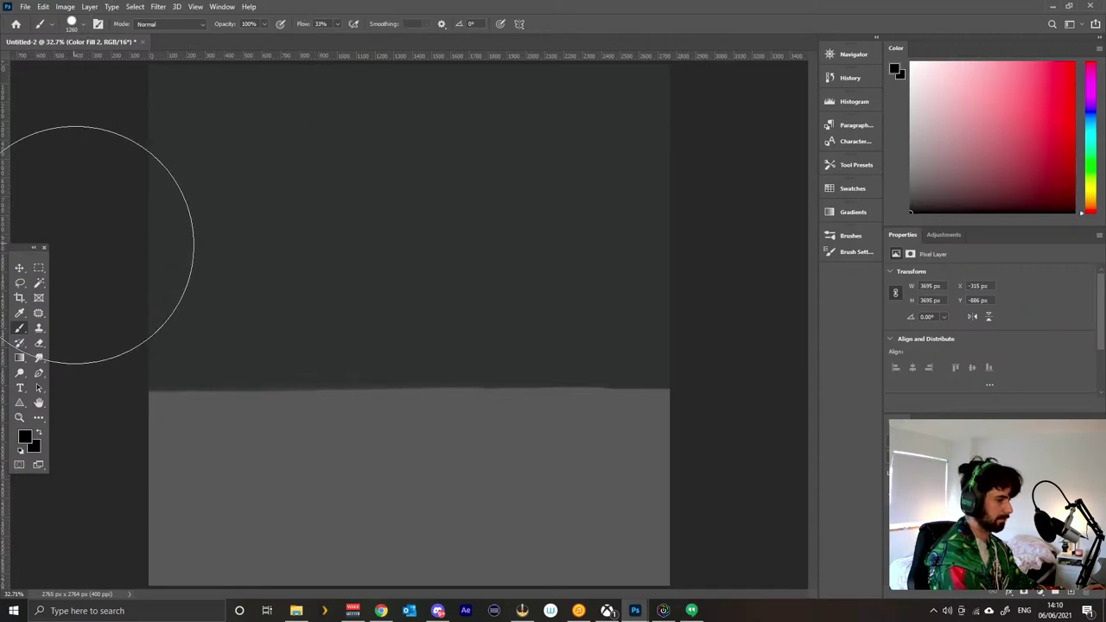
Reselect the Hard Round Pressure Size brush, undo a trial dab above the horizon, and reduce the brush size to 871 px.
left_click(851, 235)
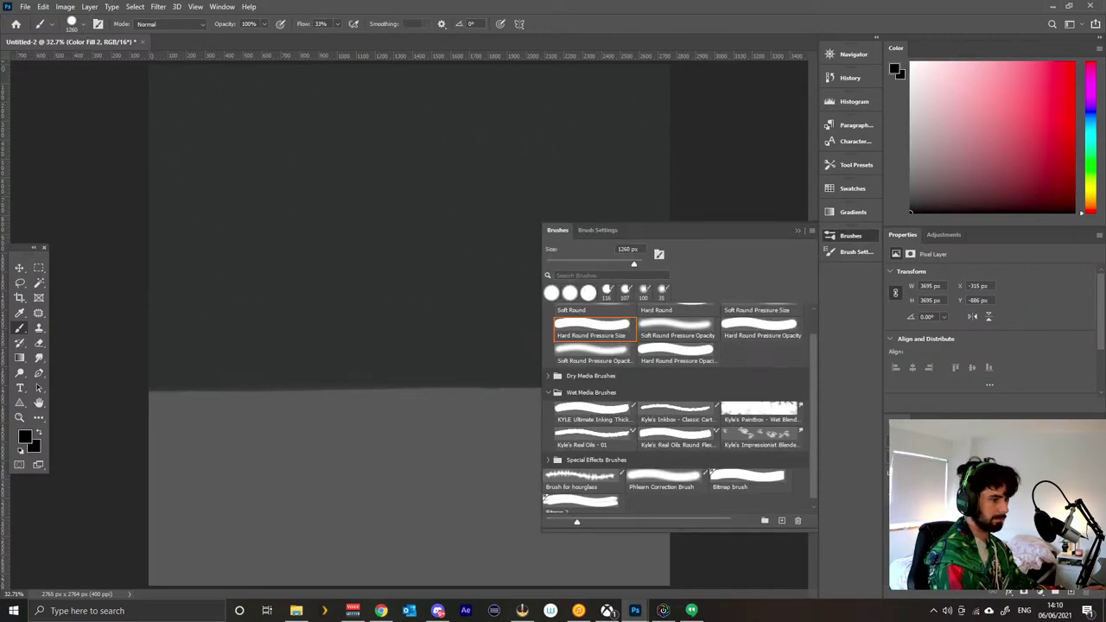
left_click(594, 329)
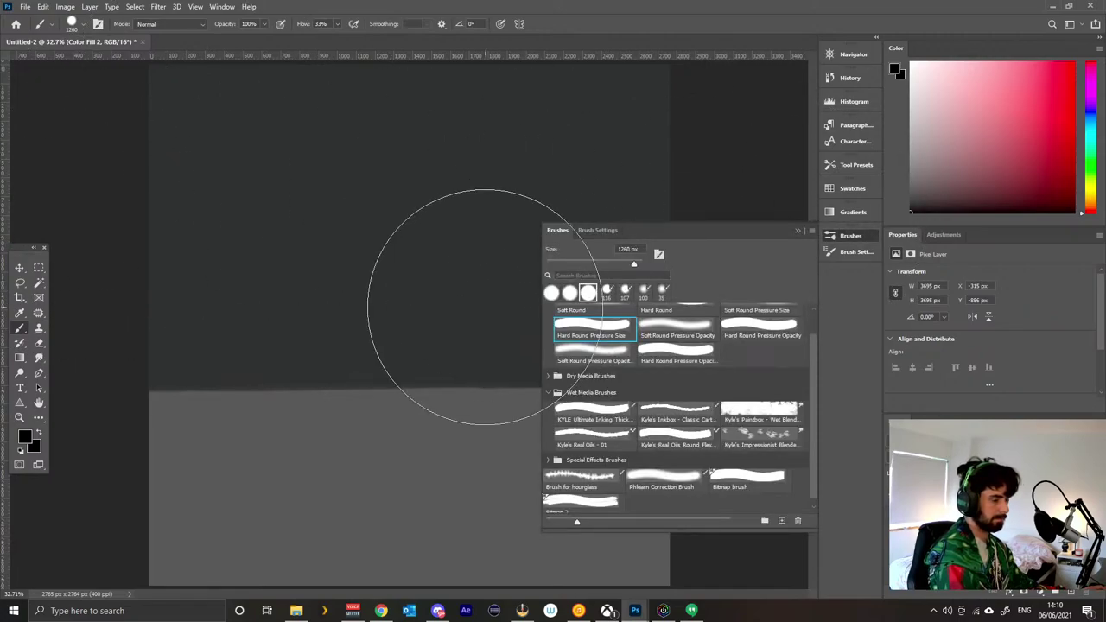
left_click(398, 361)
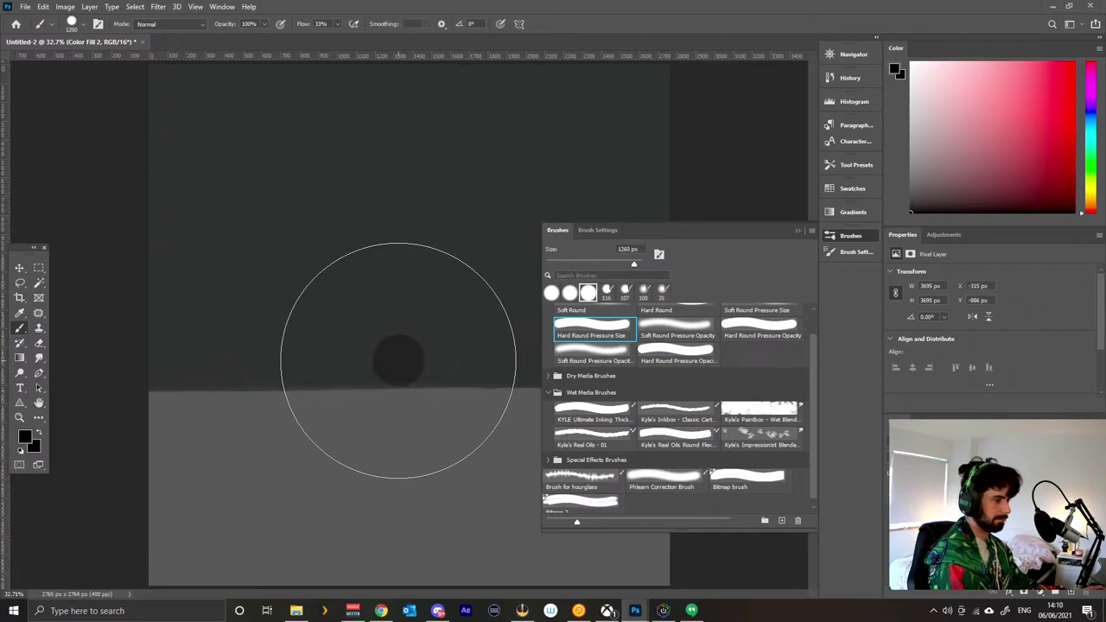
key("ctrl+z")
mouse_move(381, 306)
left_mouse_down()
mouse_move(364, 429)
mouse_move(367, 419)
mouse_move(314, 429)
left_mouse_up()
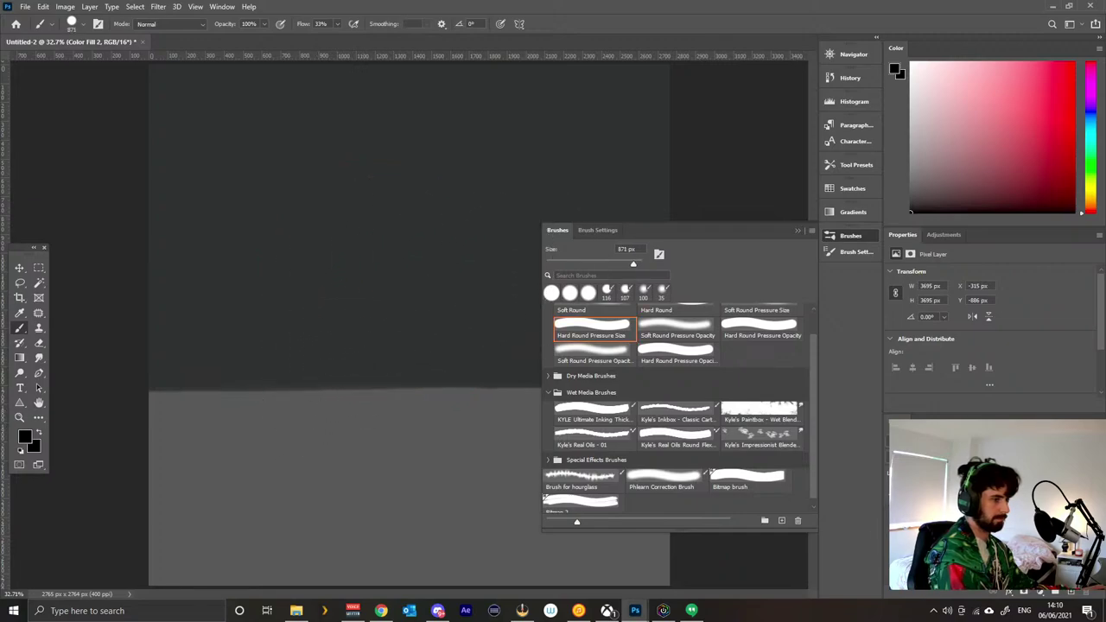
Set the brush flow to 100% and stamp a large black ball over the horizon line, left of the canvas centre.
left_click(854, 251)
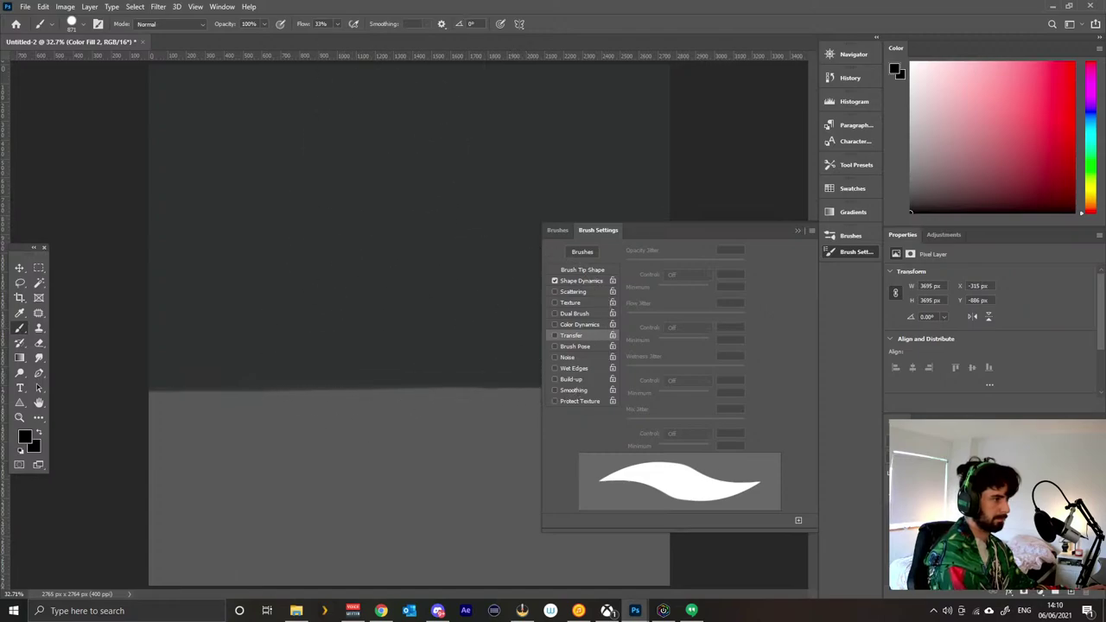
key("shift+0")
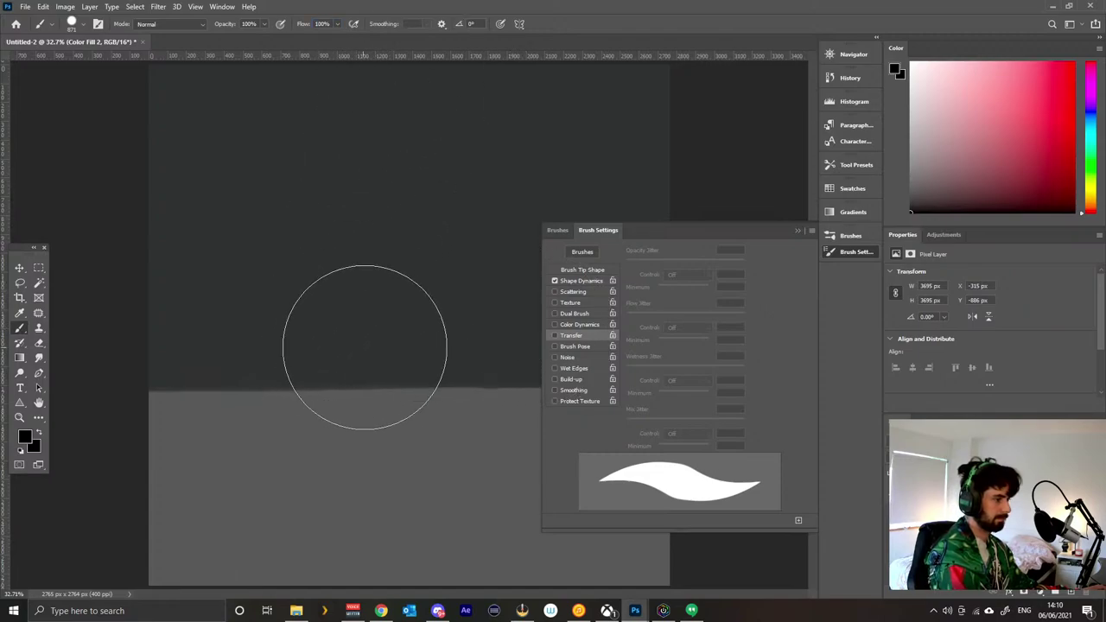
left_click(371, 346)
key("ctrl+z")
left_click(360, 345)
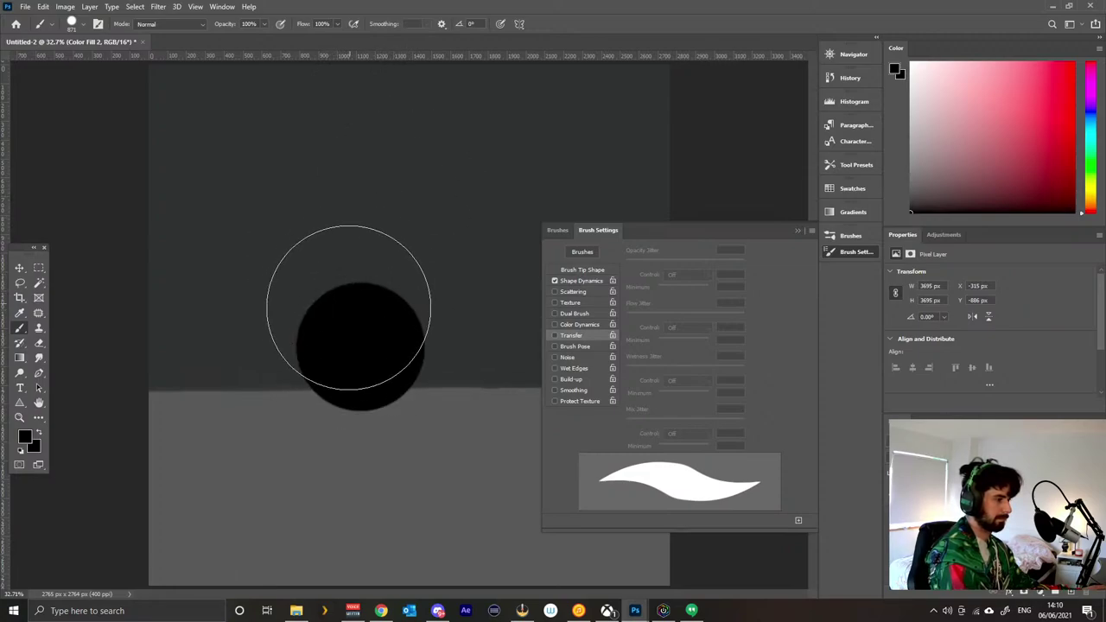
Reduce the brush size to 234 px and choose the fourth swatch, a light grey, from the Grayscale group.
mouse_move(403, 259)
left_mouse_down()
mouse_move(328, 295)
mouse_move(326, 339)
left_mouse_up()
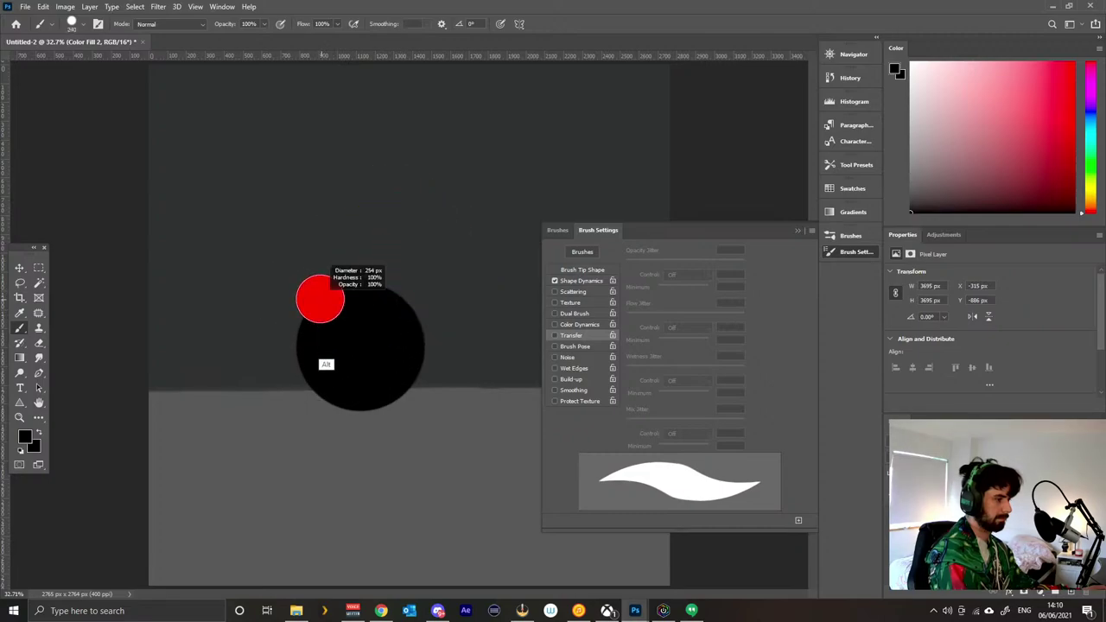
left_click_drag(320, 298, 318, 299)
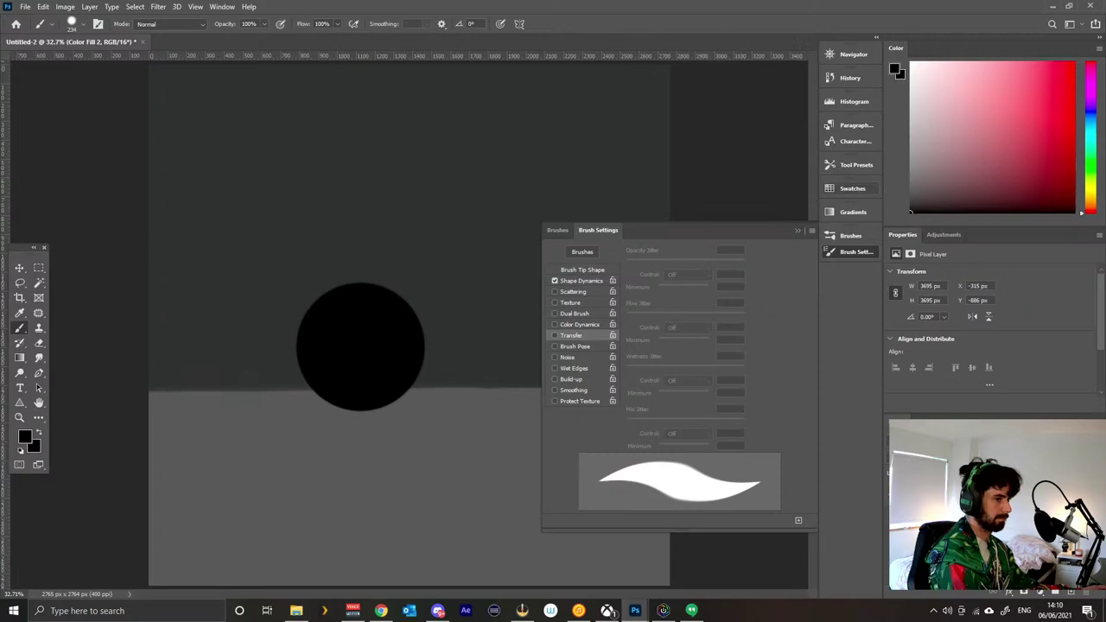
left_click(852, 188)
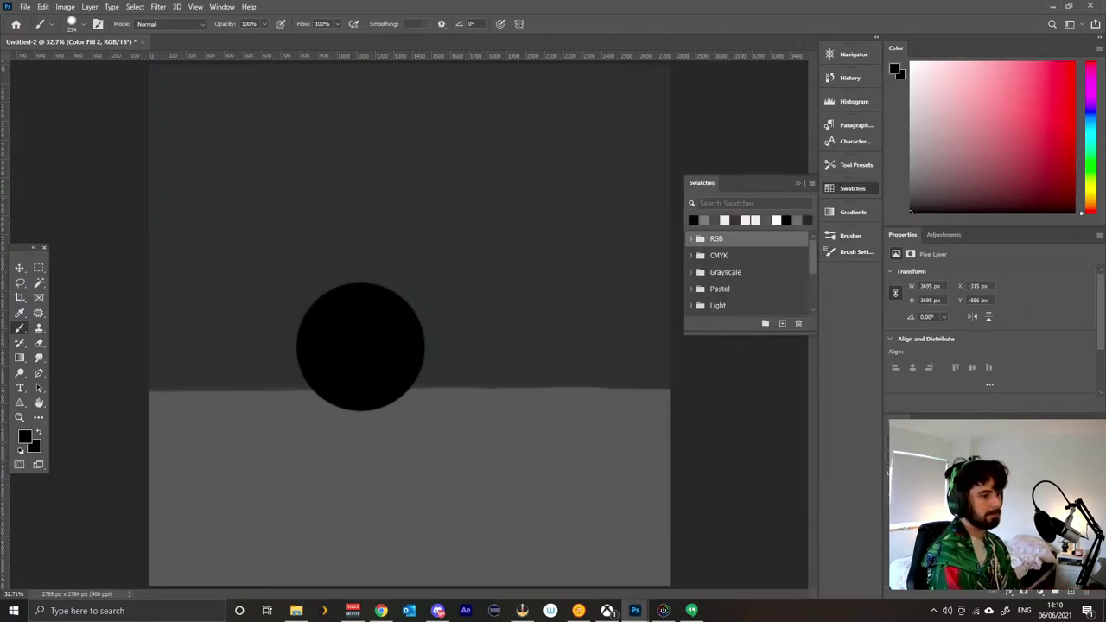
left_click(717, 239)
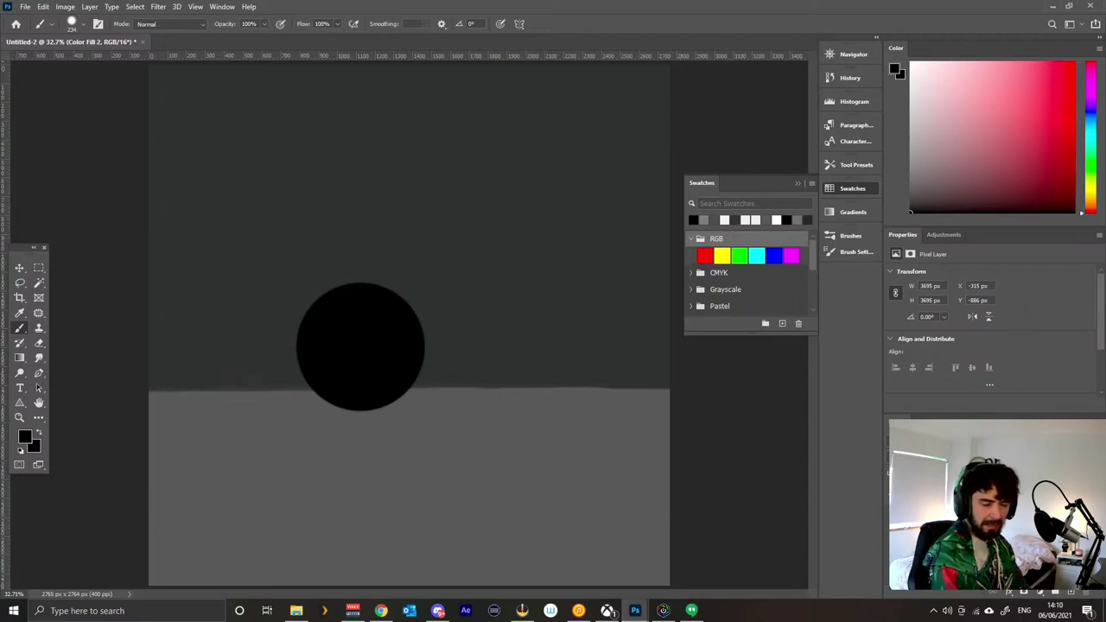
left_click(726, 289)
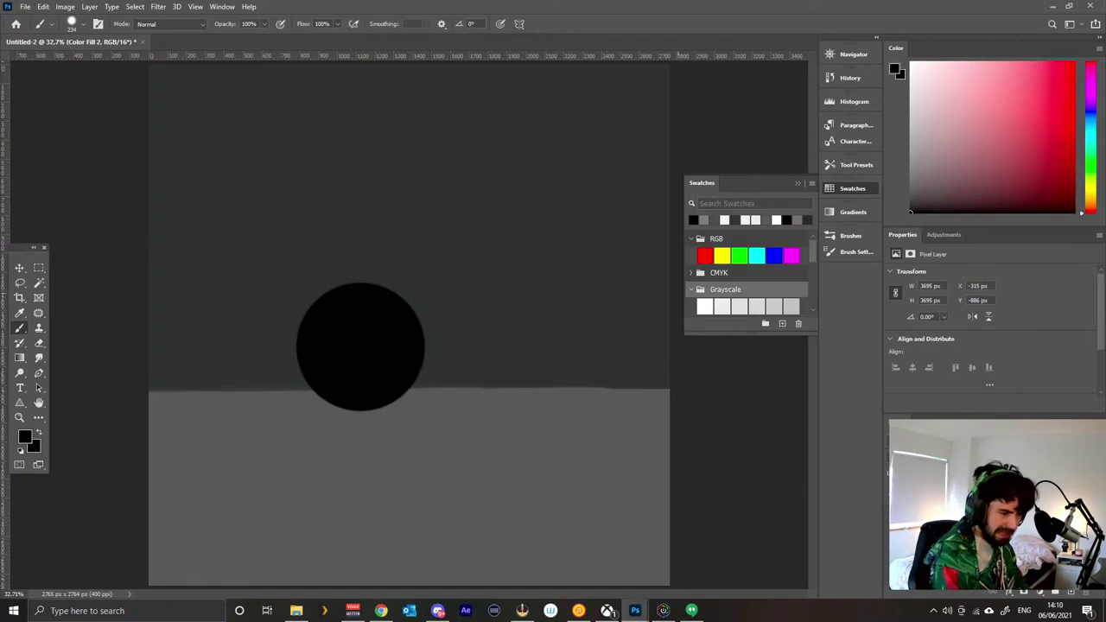
scroll(748, 273, "down", 4)
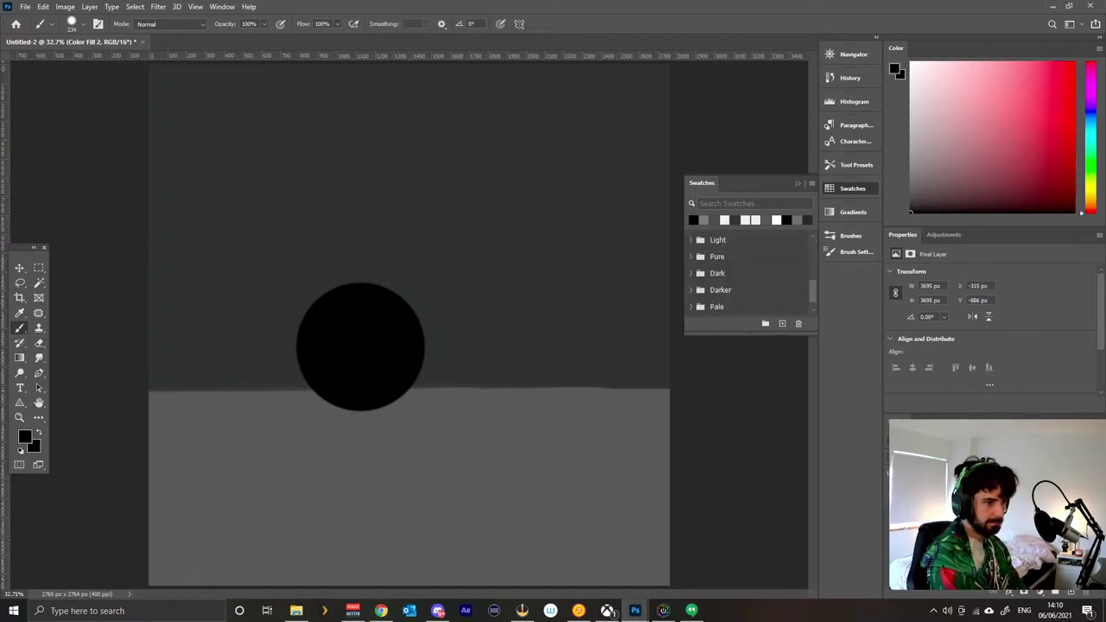
scroll(748, 273, "up", 2)
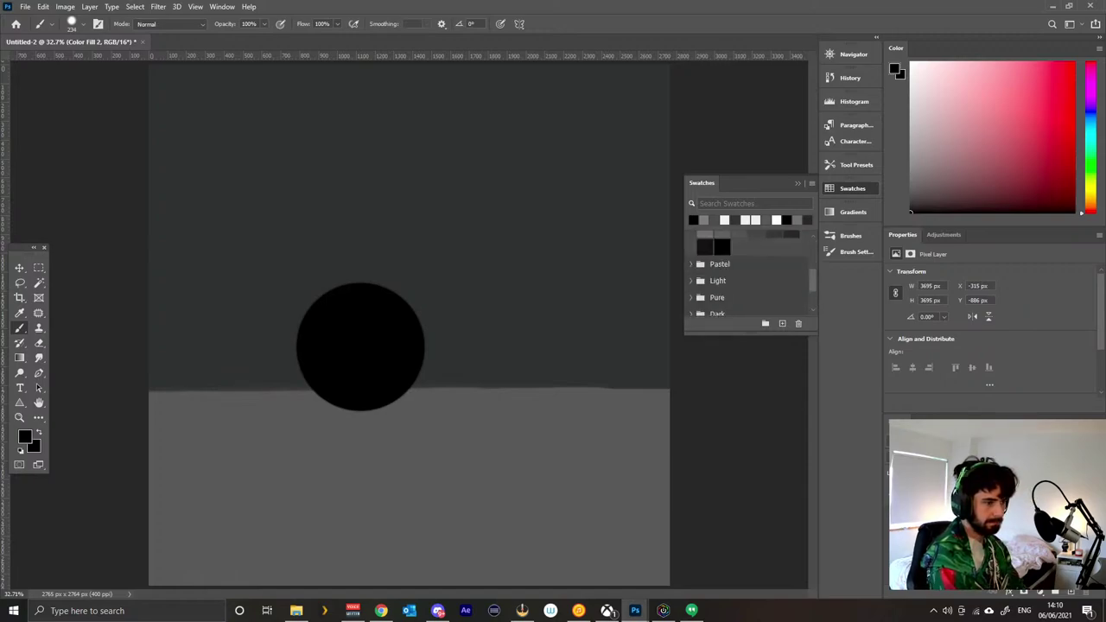
scroll(813, 265, "up", 3)
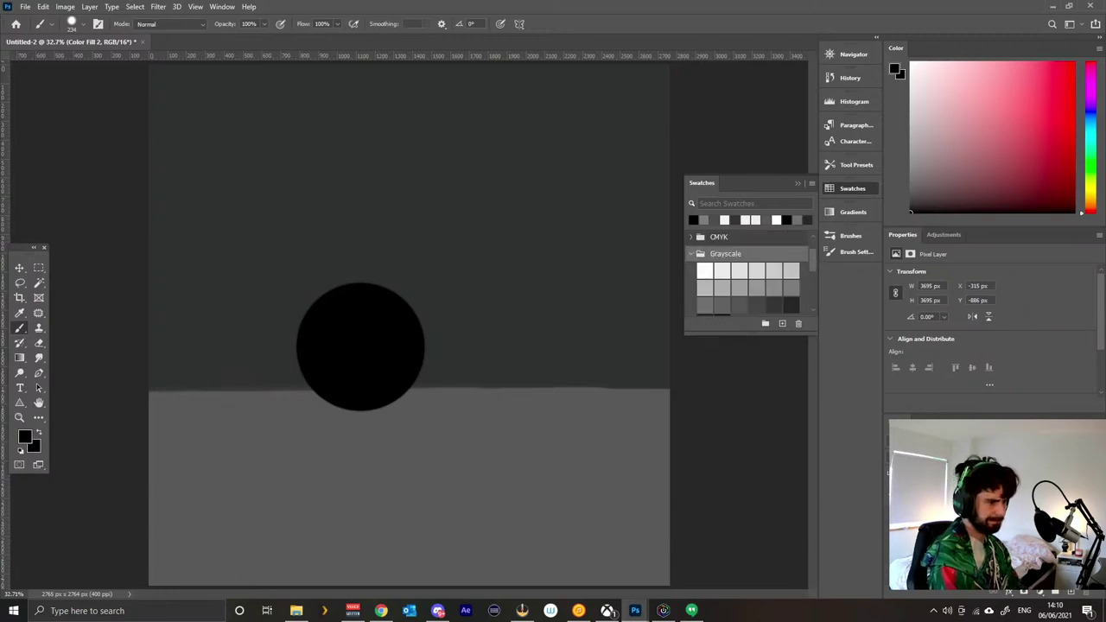
left_click(756, 271)
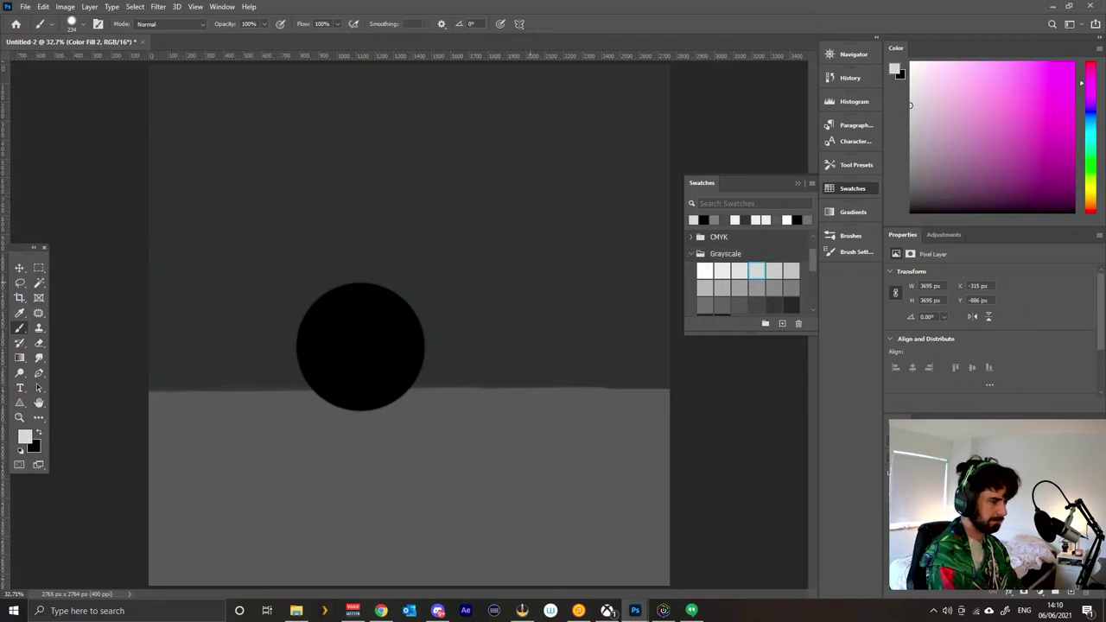
Paint a light grey highlight on the ball's upper left and a mid-grey band directly beneath it.
mouse_move(327, 313)
left_mouse_down()
mouse_move(363, 298)
mouse_move(325, 300)
mouse_move(365, 291)
mouse_move(320, 318)
mouse_move(374, 299)
mouse_move(311, 322)
mouse_move(382, 299)
mouse_move(334, 320)
left_mouse_up()
left_click(775, 272)
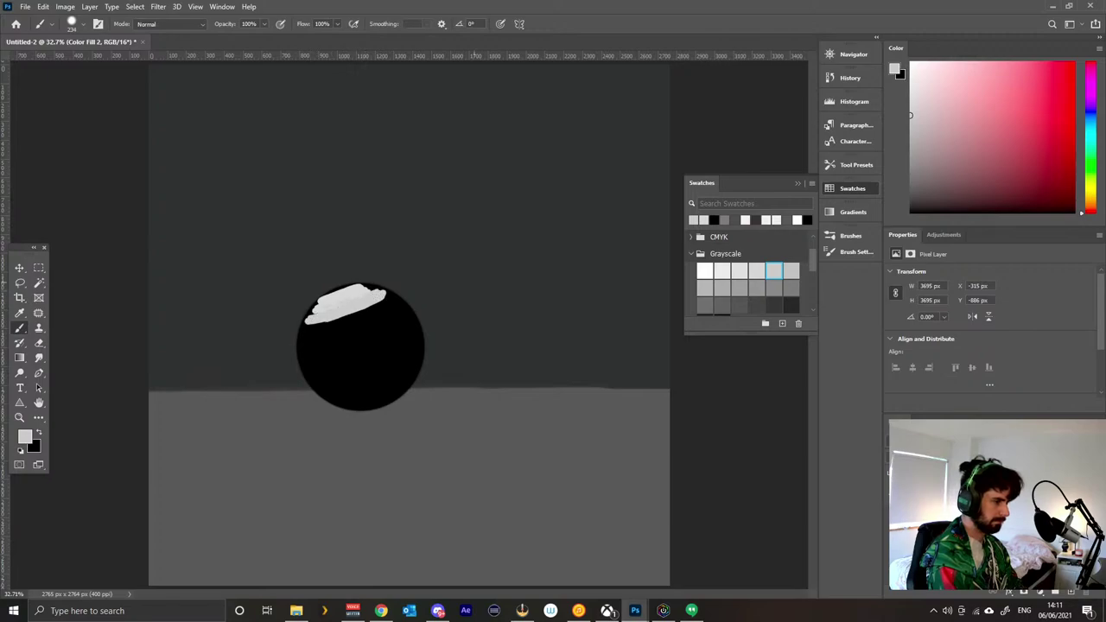
double_click(706, 288)
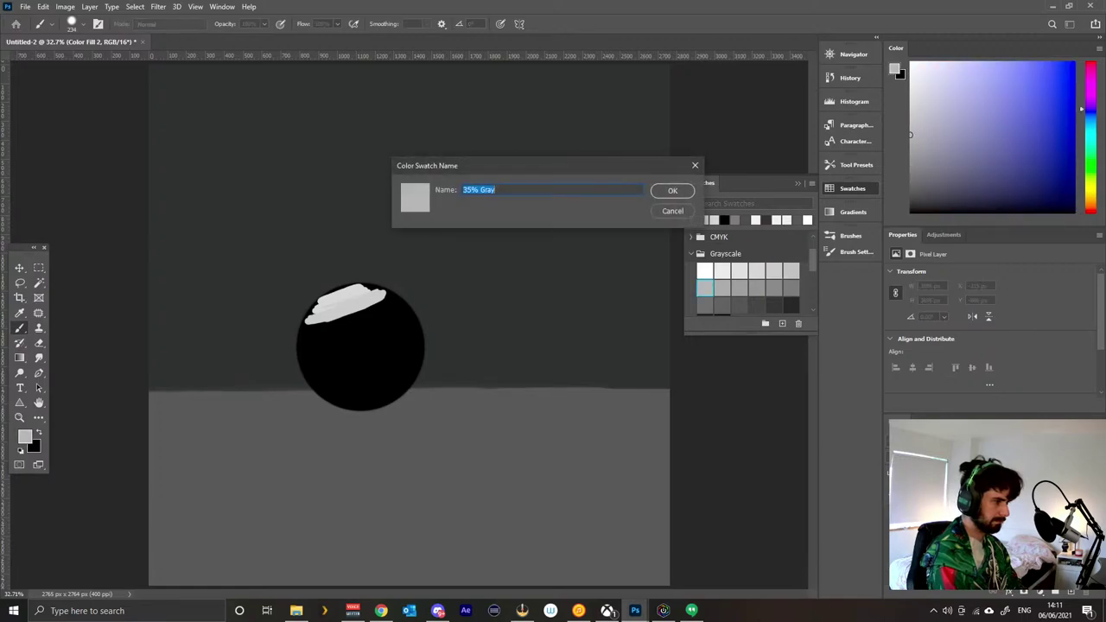
key("Escape")
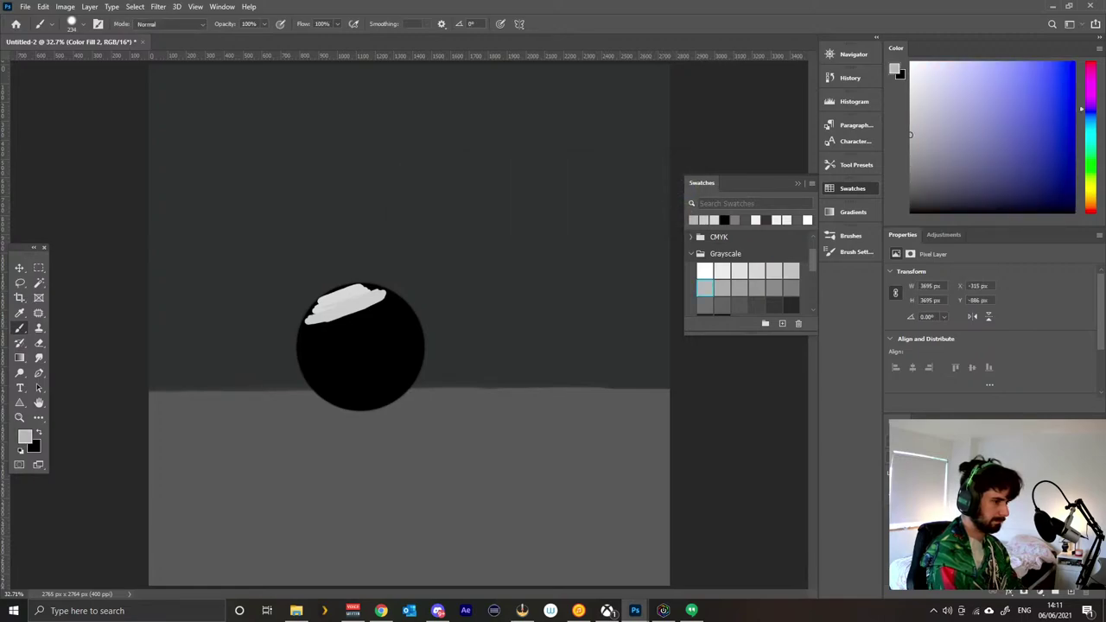
left_click(757, 287)
mouse_move(304, 328)
left_mouse_down()
mouse_move(389, 303)
mouse_move(298, 336)
mouse_move(396, 311)
mouse_move(292, 342)
mouse_move(409, 309)
mouse_move(307, 348)
mouse_move(384, 302)
left_mouse_up()
key("ctrl+z")
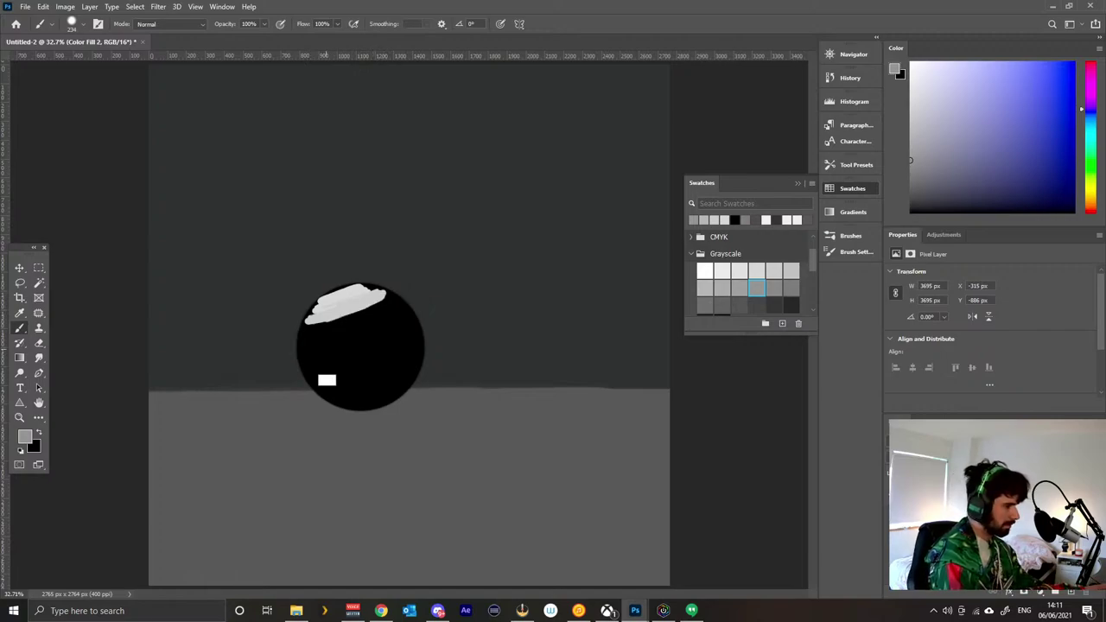
mouse_move(309, 330)
left_mouse_down()
mouse_move(389, 298)
mouse_move(359, 326)
mouse_move(299, 339)
mouse_move(372, 329)
mouse_move(402, 302)
mouse_move(342, 345)
mouse_move(295, 350)
left_mouse_up()
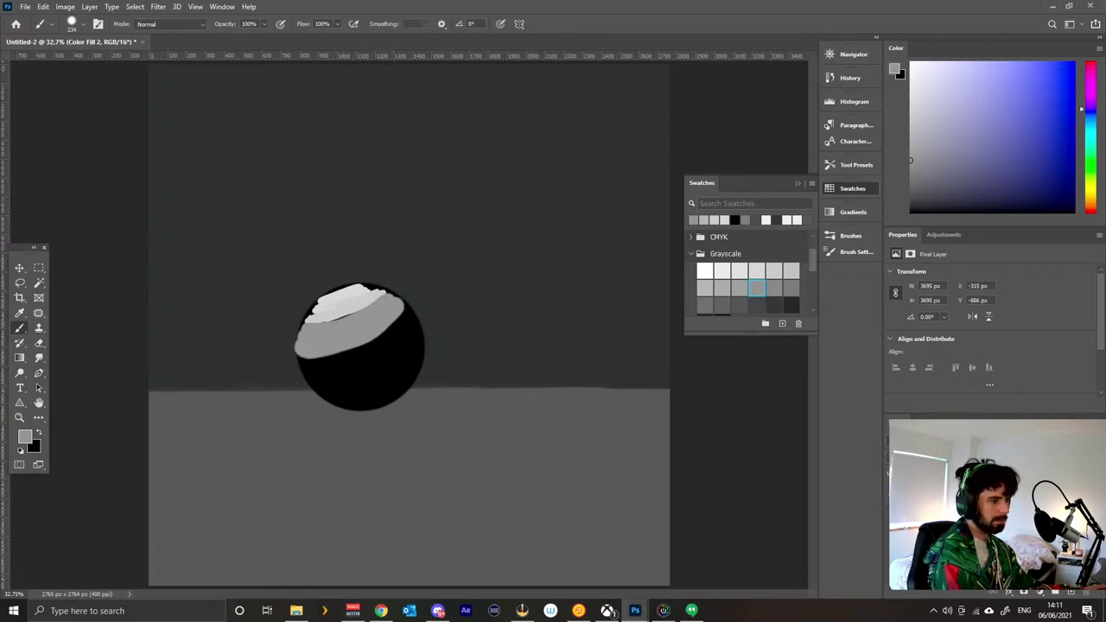
Paint two progressively darker grey bands across the lower half of the ball with darker Grayscale swatches.
left_click(705, 305)
mouse_move(306, 362)
left_mouse_down()
mouse_move(350, 362)
mouse_move(413, 318)
mouse_move(298, 368)
mouse_move(402, 342)
mouse_move(416, 325)
mouse_move(299, 377)
left_mouse_up()
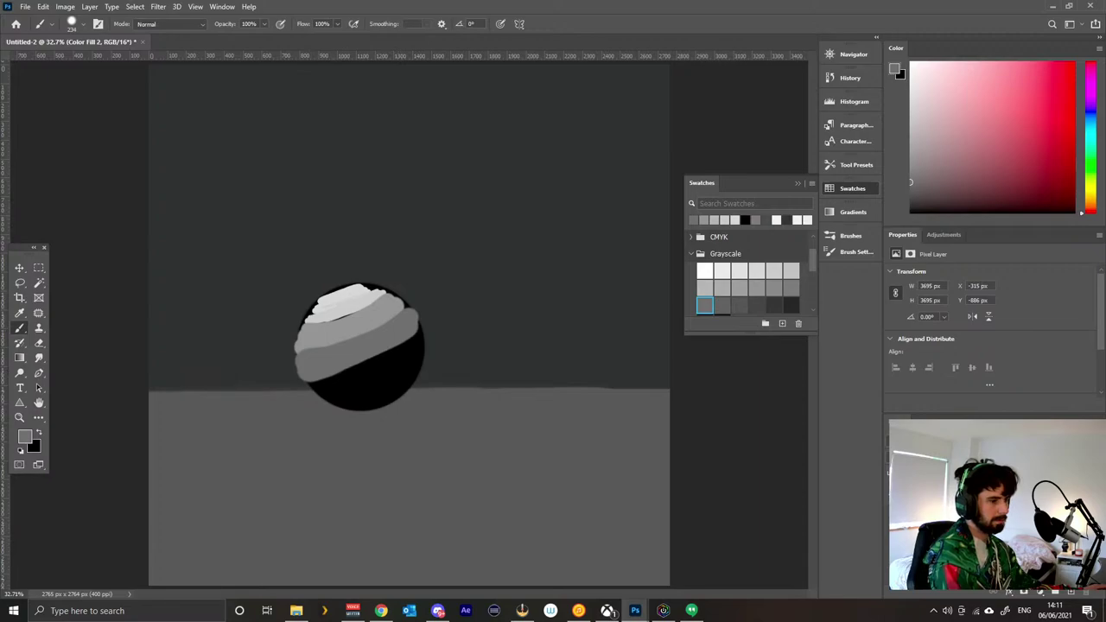
left_click(774, 305)
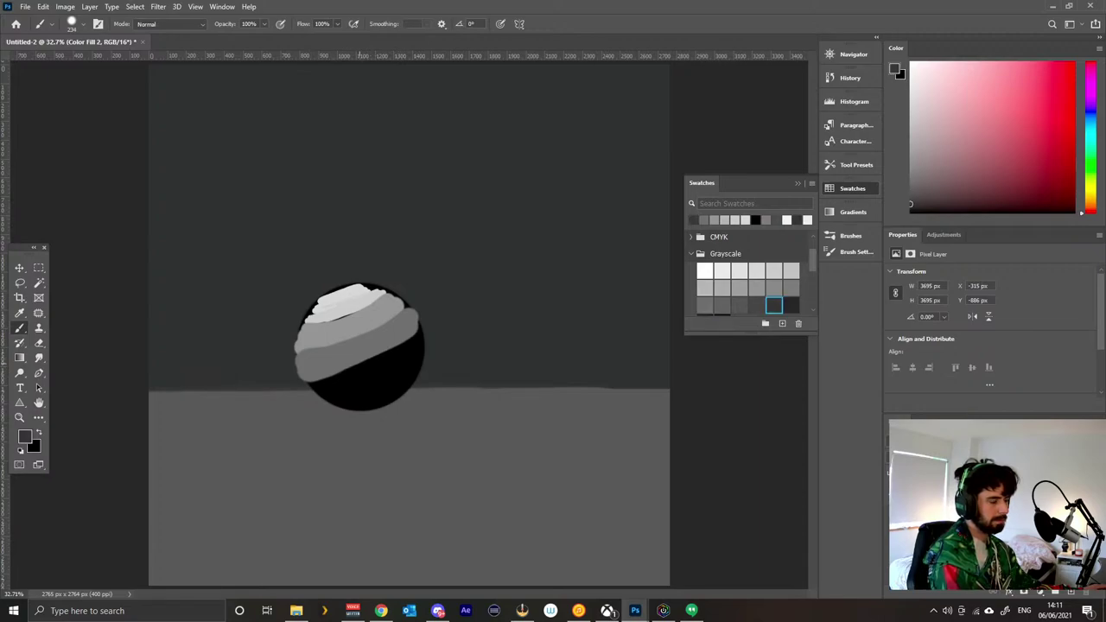
mouse_move(360, 368)
left_mouse_down()
mouse_move(339, 375)
mouse_move(381, 358)
mouse_move(323, 381)
mouse_move(420, 339)
mouse_move(319, 386)
mouse_move(406, 358)
mouse_move(337, 394)
left_mouse_up()
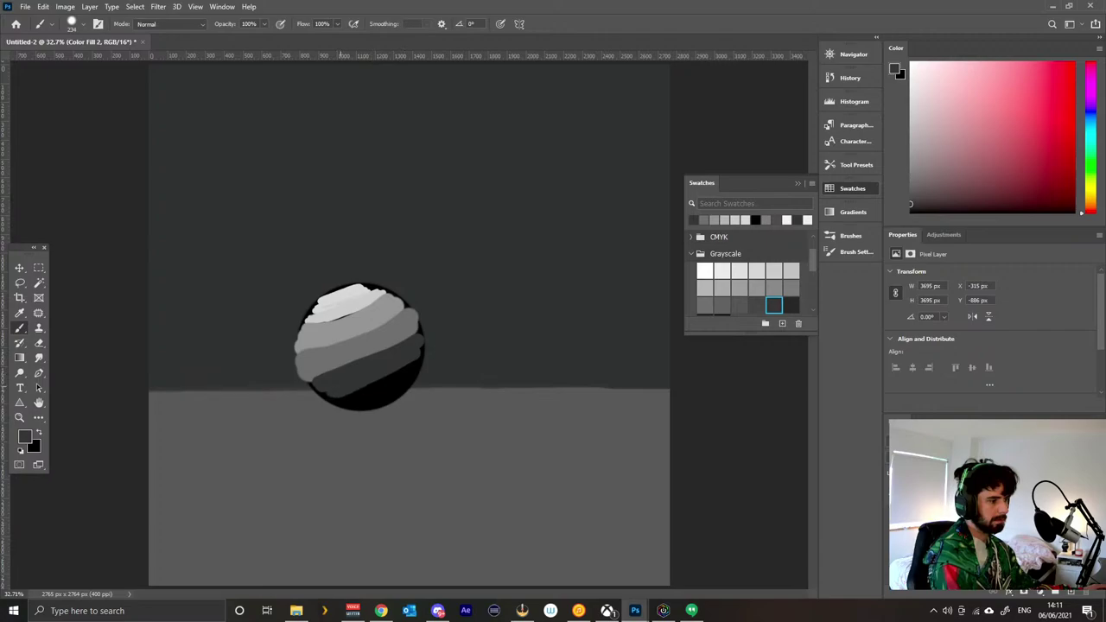
Try a near-black band along the ball's underside and a cast shadow on the ground, undoing the attempts.
left_click(792, 305)
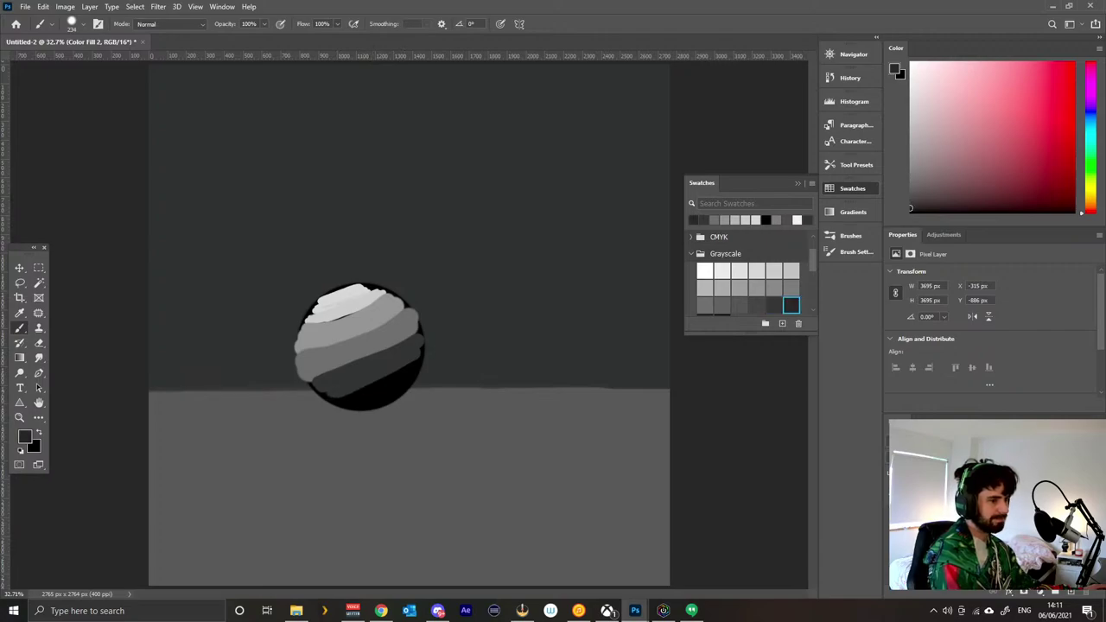
mouse_move(354, 396)
left_mouse_down()
mouse_move(399, 378)
mouse_move(357, 406)
mouse_move(421, 389)
mouse_move(408, 401)
mouse_move(432, 400)
left_mouse_up()
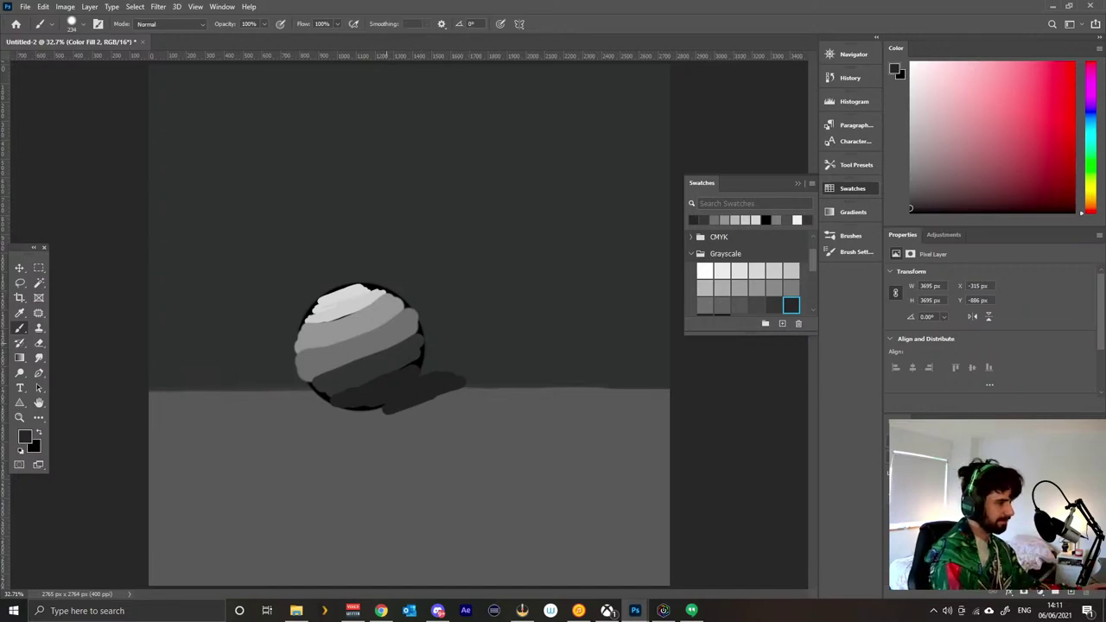
key("ctrl")
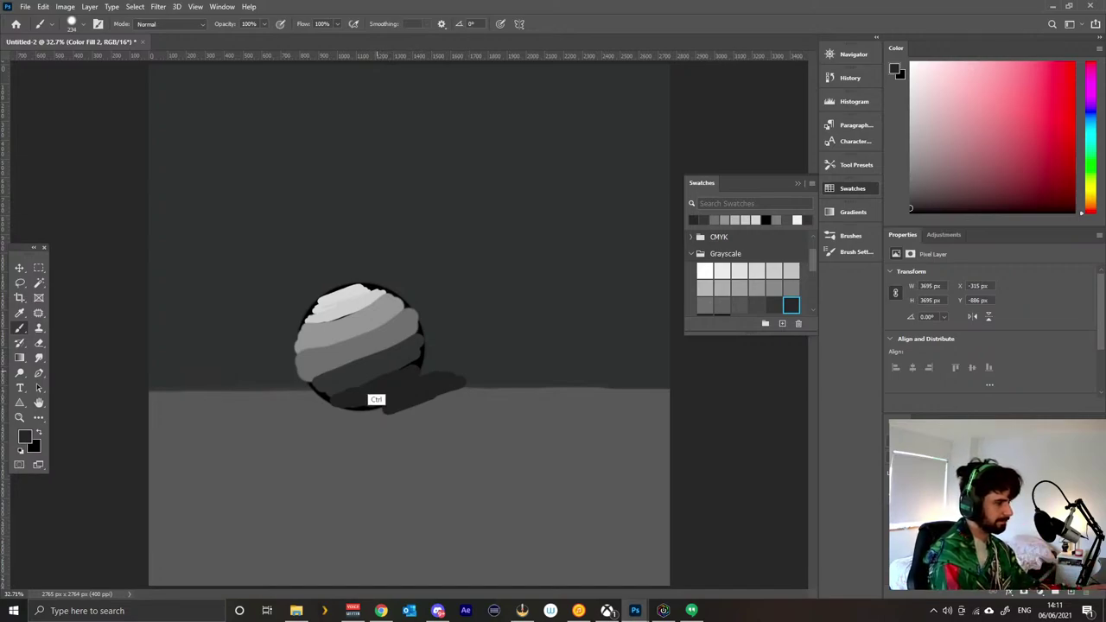
key("ctrl+z")
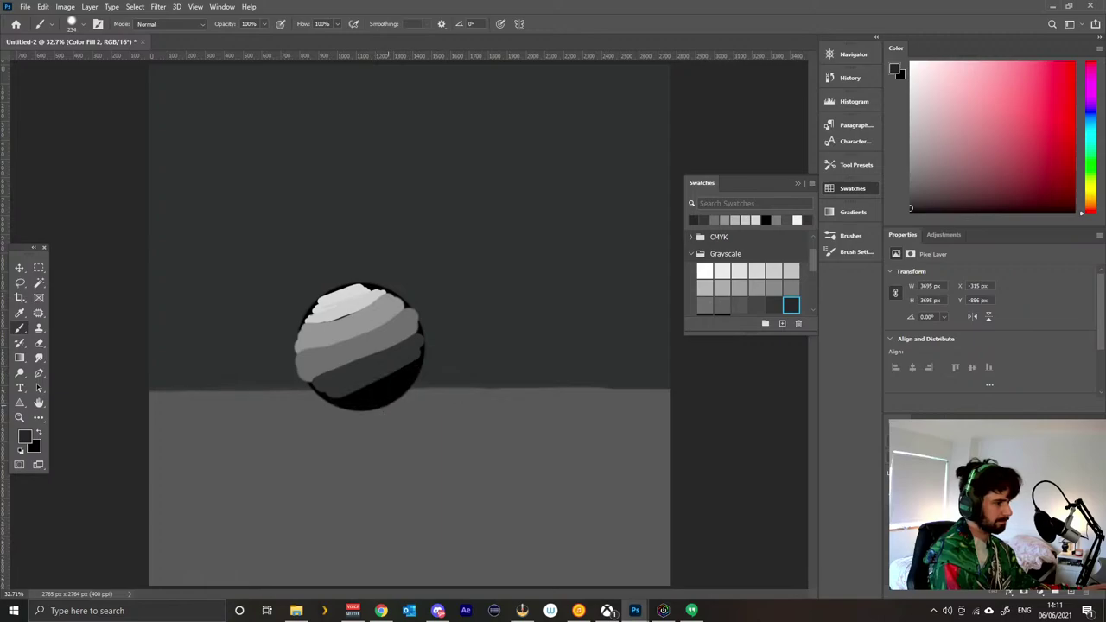
left_click_drag(367, 407, 463, 401)
key("ctrl+z")
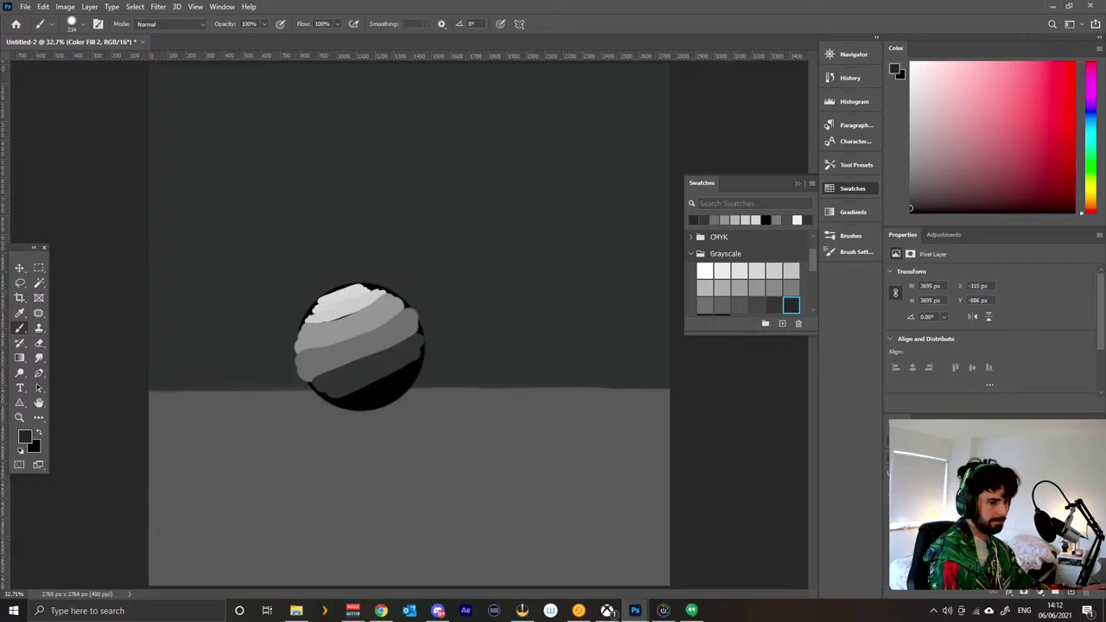
Undo all the grey shading strokes on the ball, back to the plain black circle.
key("ctrl+z")
key("ctrl+z")
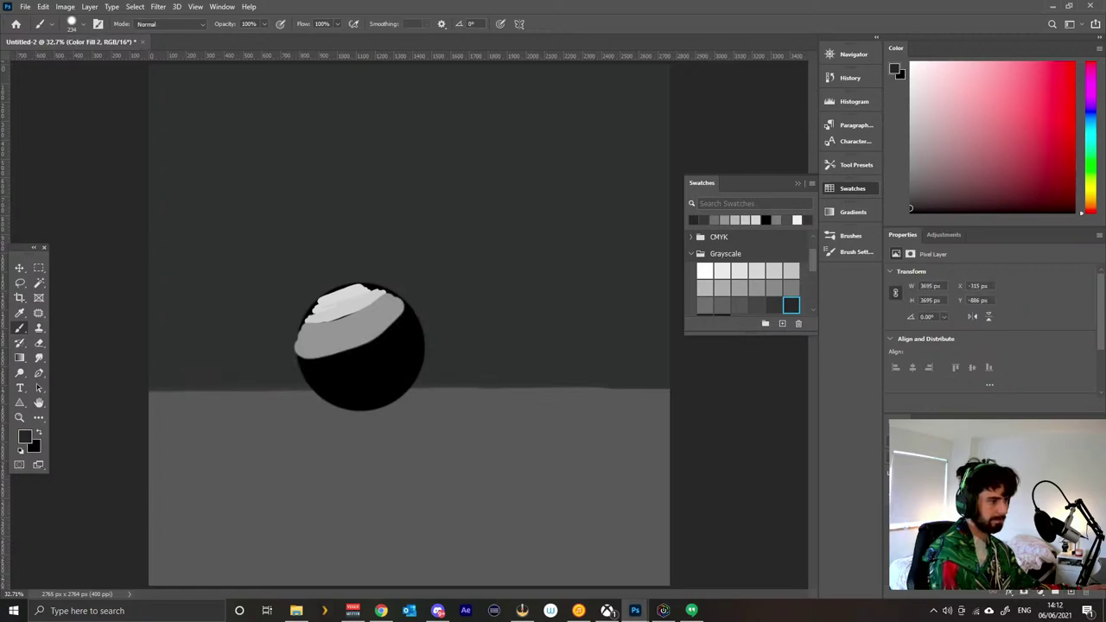
key("ctrl+z")
key("ctrl+z")
key("ctrl+z")
key("ctrl+z")
key("ctrl+z")
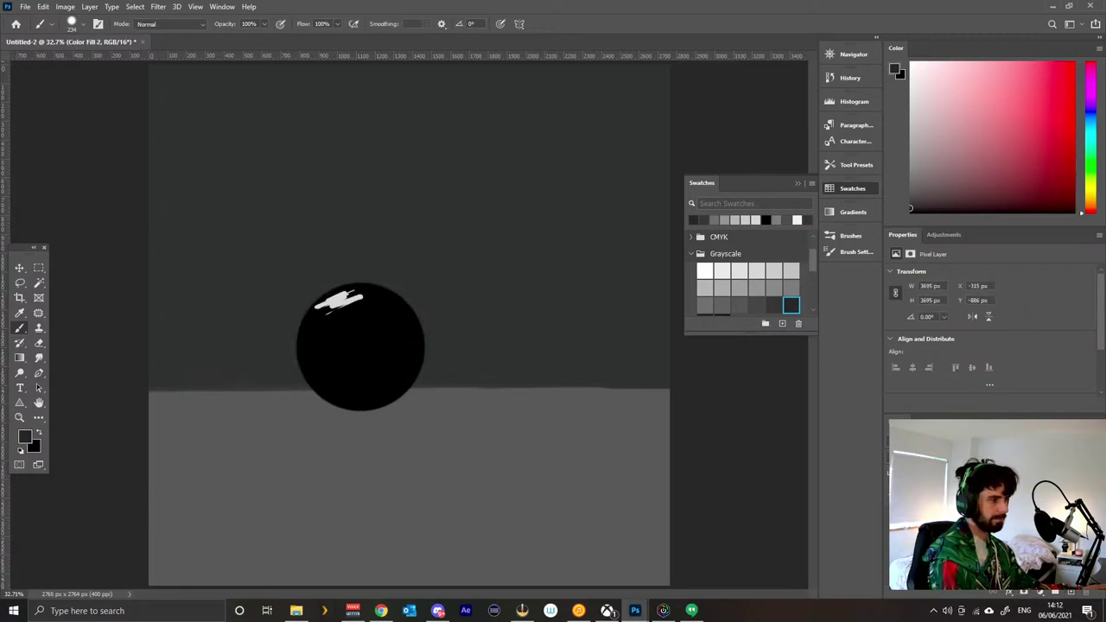
key("ctrl+z")
key("ctrl+z")
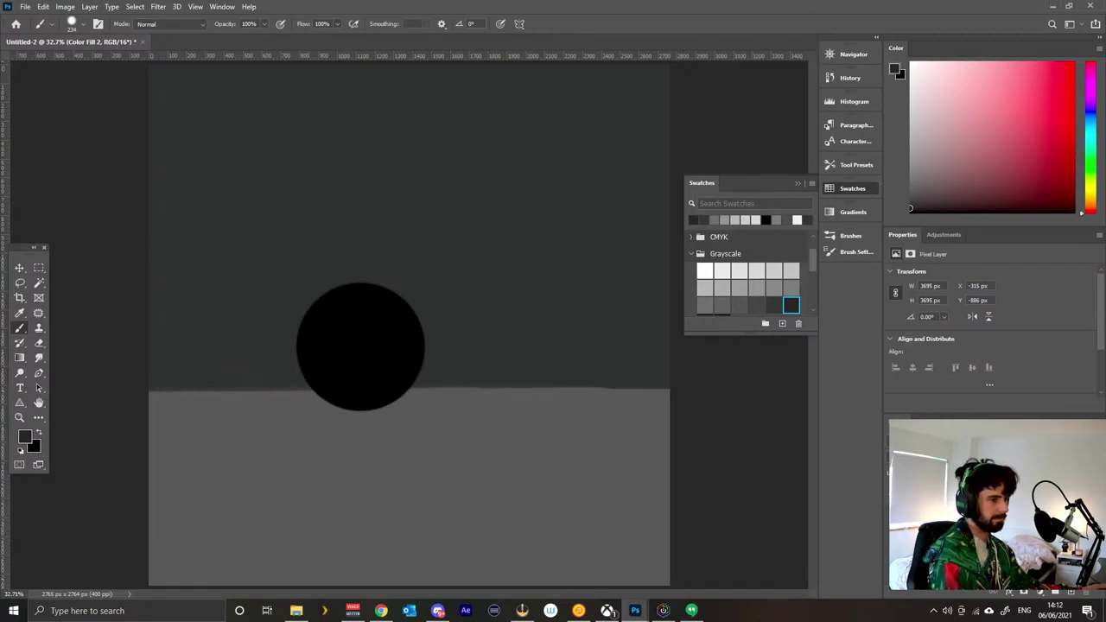
Select the white Grayscale swatch and try zigzag strokes on the right side of the ball, undoing each one.
left_click(705, 271)
mouse_move(374, 343)
left_mouse_down()
mouse_move(400, 335)
mouse_move(368, 396)
mouse_move(399, 354)
mouse_move(402, 319)
mouse_move(377, 386)
left_mouse_up()
key("ctrl+z")
key("ctrl+z")
key("ctrl+z")
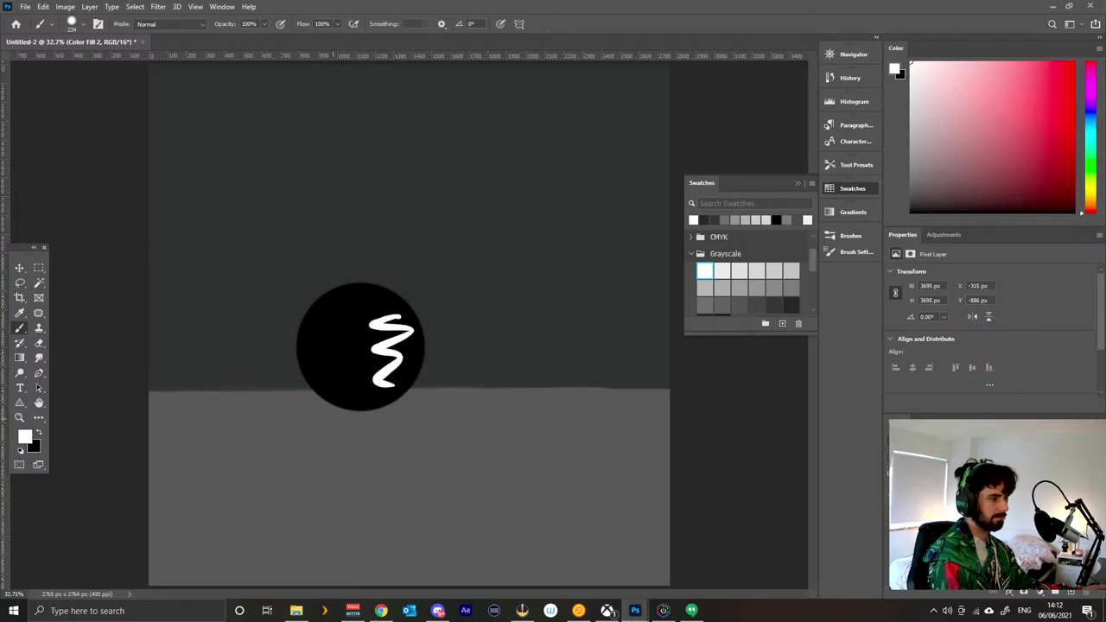
key("ctrl+z")
mouse_move(370, 337)
left_mouse_down()
mouse_move(408, 352)
mouse_move(377, 353)
left_mouse_up()
key("ctrl+z")
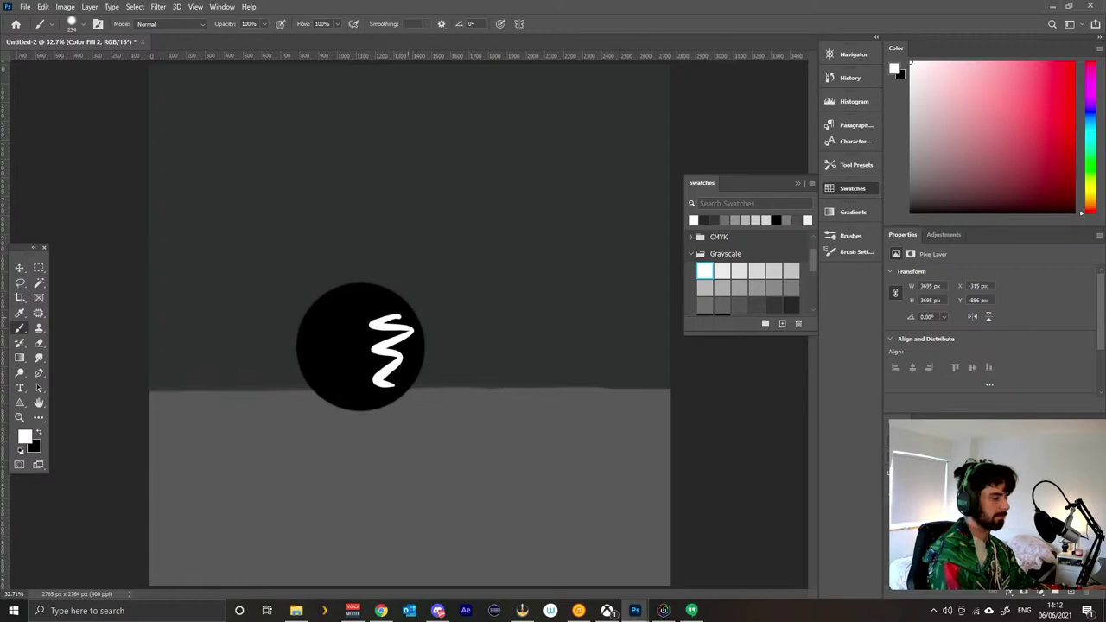
key("ctrl+z")
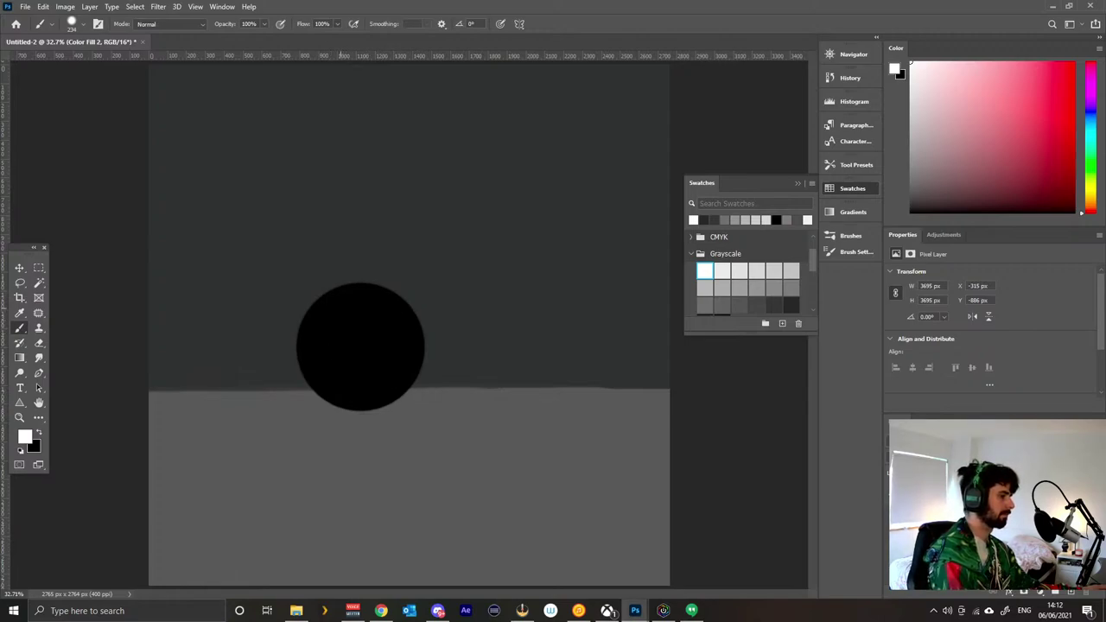
Paint a white highlight near the ball's top, small dots on its right side and a small white patch on its left.
mouse_move(329, 302)
left_mouse_down()
mouse_move(359, 294)
mouse_move(350, 310)
mouse_move(370, 313)
left_mouse_up()
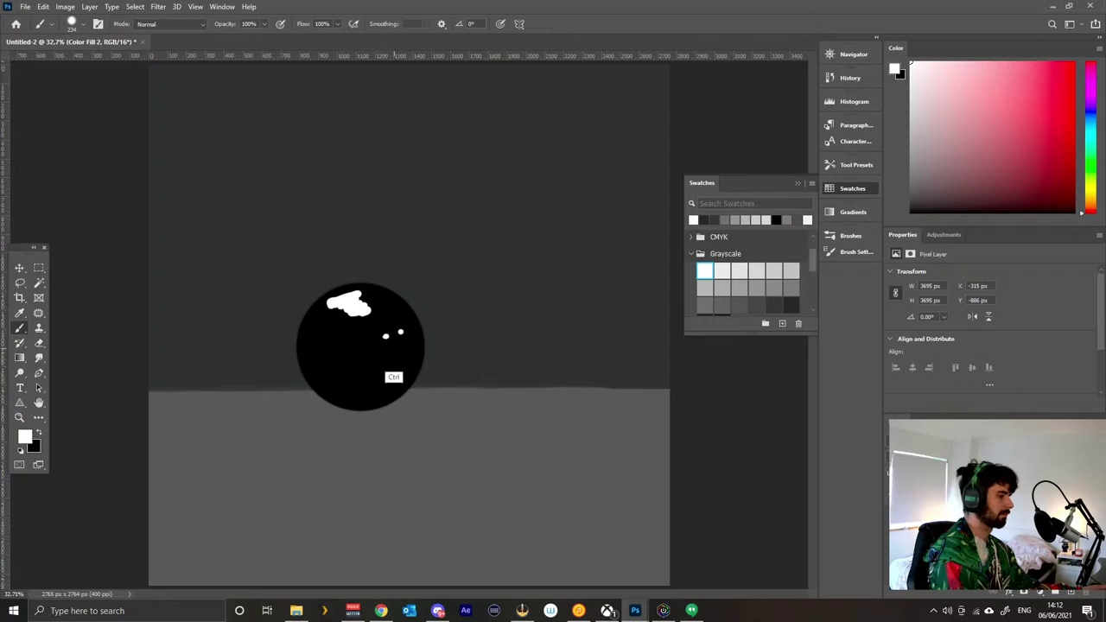
left_click(397, 355)
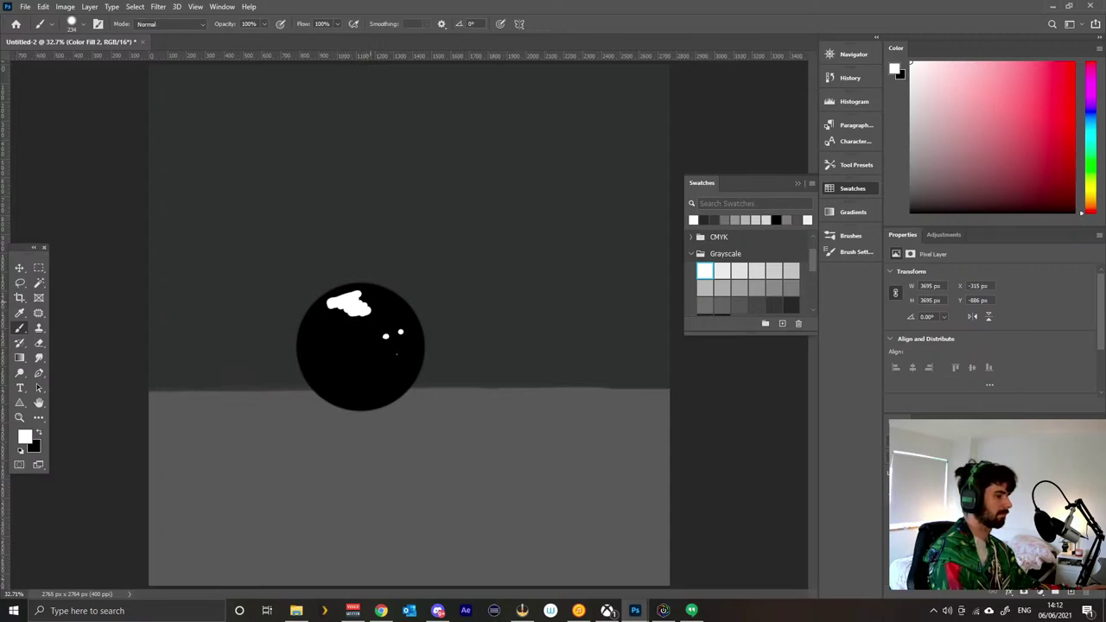
left_click_drag(335, 342, 340, 385)
key("ctrl+z")
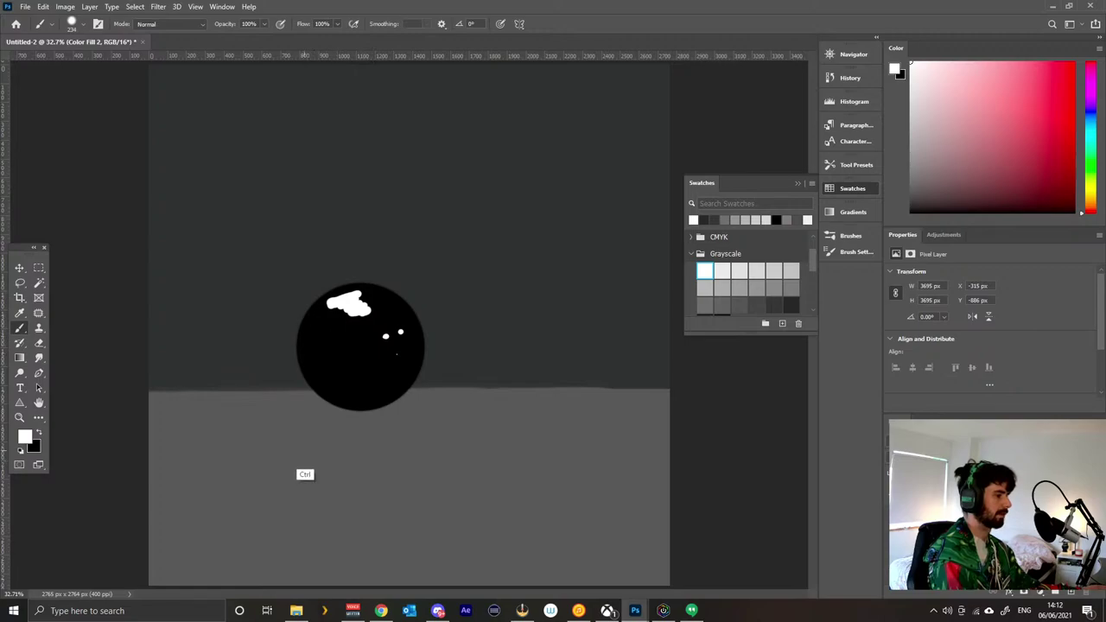
left_click_drag(324, 335, 337, 344)
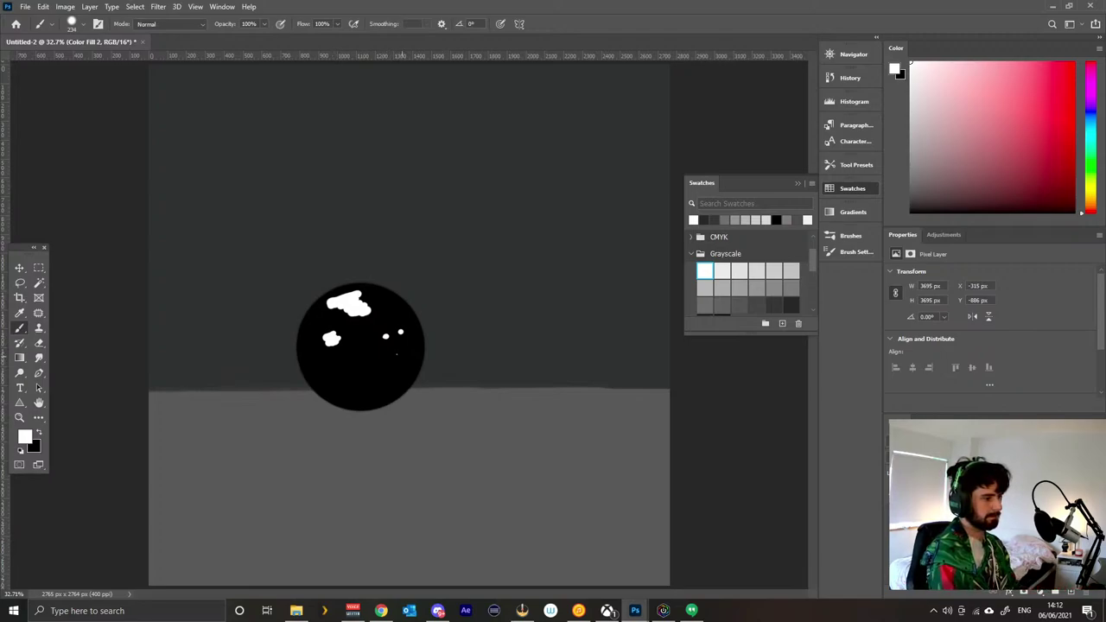
Dab a larger white spot low on the ball's right side and choose the mid-grey Grayscale swatch.
left_click(395, 353)
right_click(401, 353)
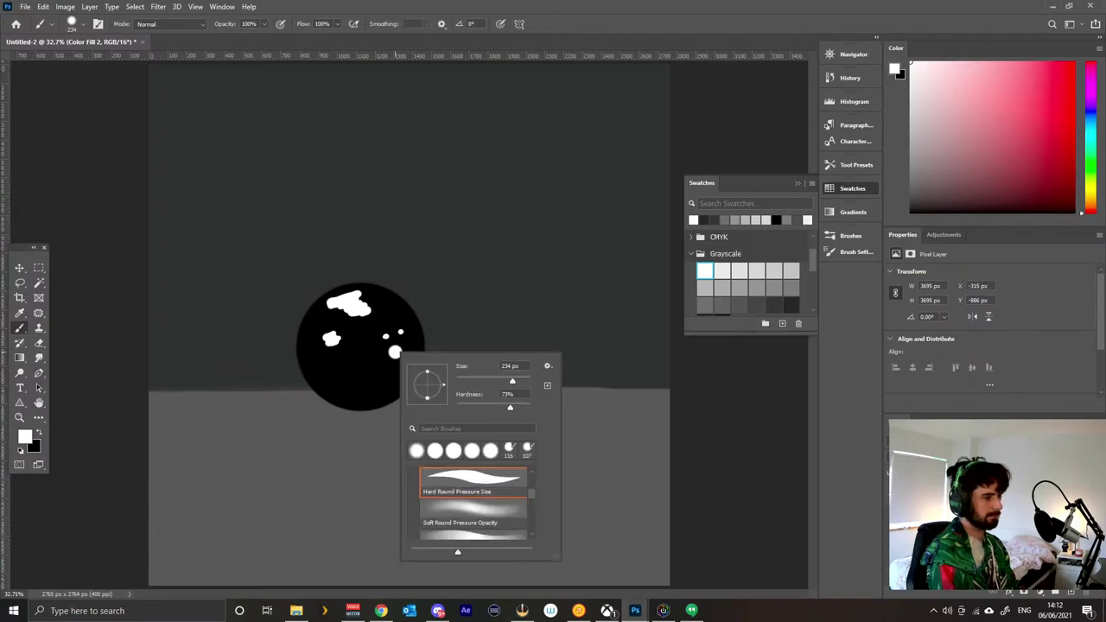
left_click(705, 305)
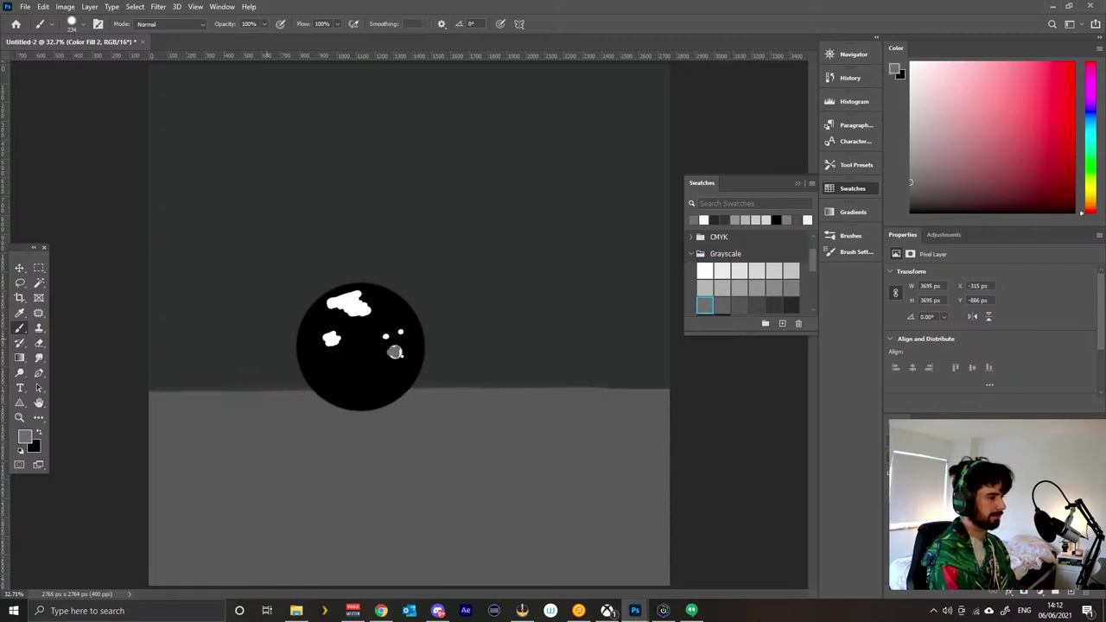
Scribble mid-grey hard-brush strokes along the ball's left edge, down onto the ground and beneath the ball.
mouse_move(285, 323)
left_mouse_down()
mouse_move(307, 311)
mouse_move(282, 326)
mouse_move(344, 283)
mouse_move(281, 316)
mouse_move(294, 335)
mouse_move(275, 350)
mouse_move(292, 396)
left_mouse_up()
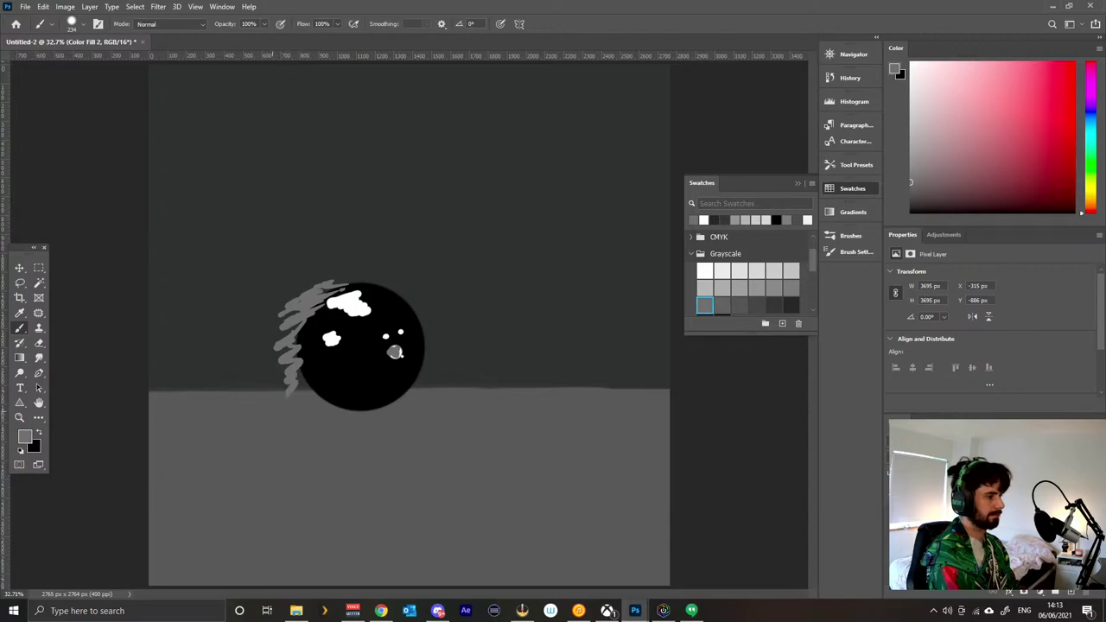
left_click_drag(337, 286, 386, 280)
mouse_move(322, 308)
left_mouse_down()
mouse_move(298, 356)
mouse_move(289, 451)
left_mouse_up()
left_click_drag(299, 391, 247, 515)
mouse_move(381, 400)
left_mouse_down()
mouse_move(363, 454)
mouse_move(372, 472)
mouse_move(332, 467)
mouse_move(325, 482)
left_mouse_up()
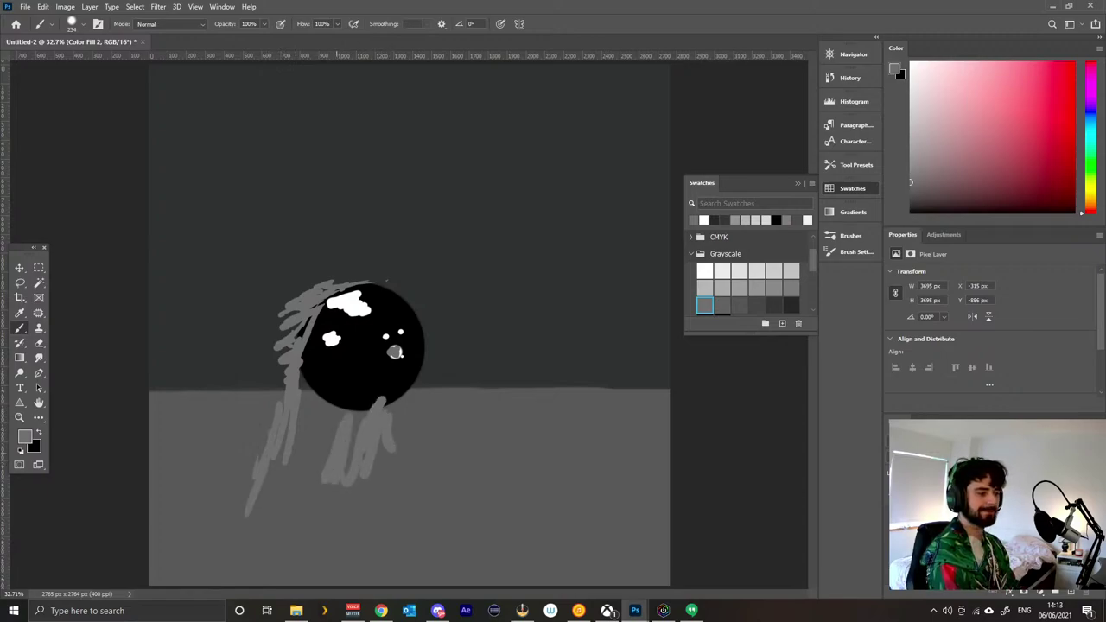
mouse_move(332, 444)
left_mouse_down()
mouse_move(300, 462)
mouse_move(344, 441)
mouse_move(425, 448)
left_mouse_up()
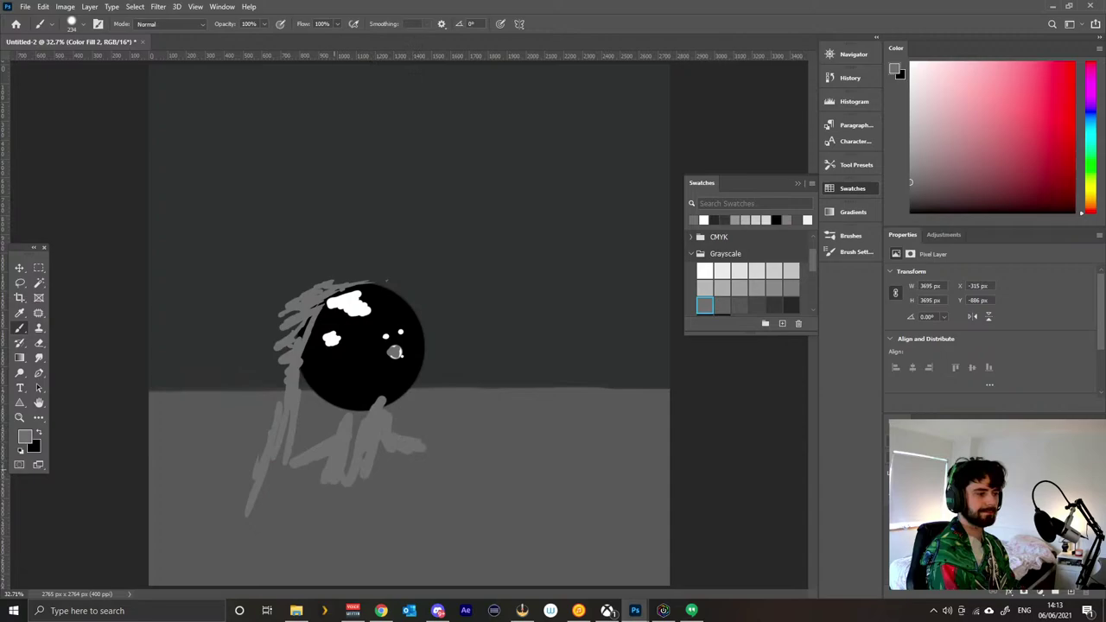
mouse_move(320, 489)
left_mouse_down()
mouse_move(347, 464)
mouse_move(391, 486)
left_mouse_up()
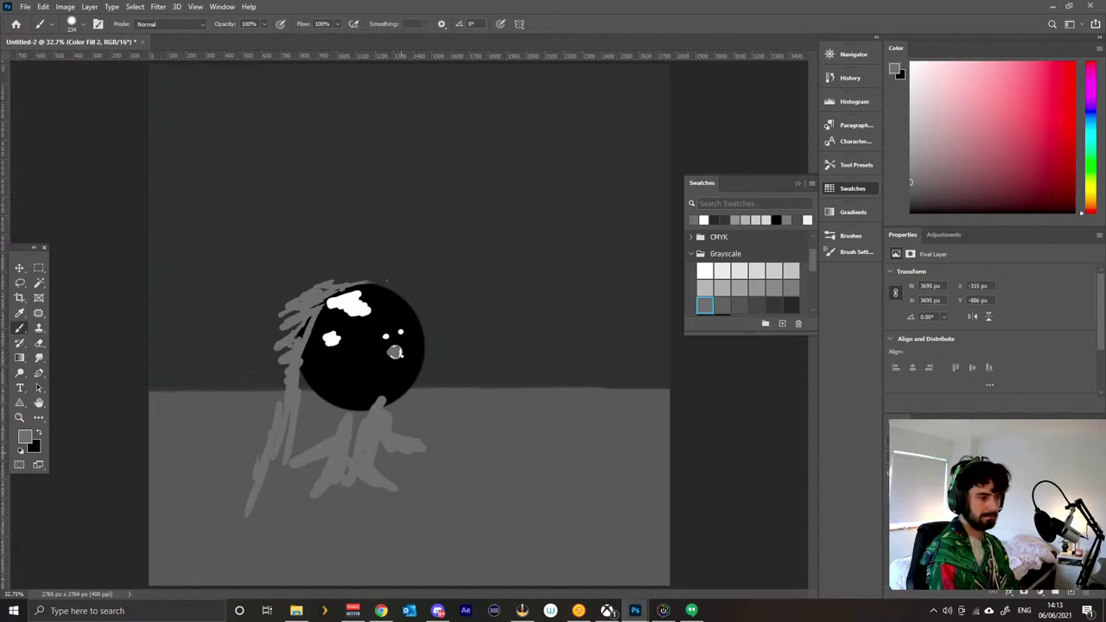
Undo the grey scribbles and the white highlights, back to the plain black ball.
key("ctrl+z")
key("ctrl+z")
key("ctrl+z")
key("ctrl+z")
key("ctrl+z")
key("ctrl+z")
key("ctrl+z")
key("ctrl+z")
key("ctrl+z")
key("ctrl+z")
key("ctrl+z")
key("ctrl+z")
key("ctrl+z")
key("ctrl+z")
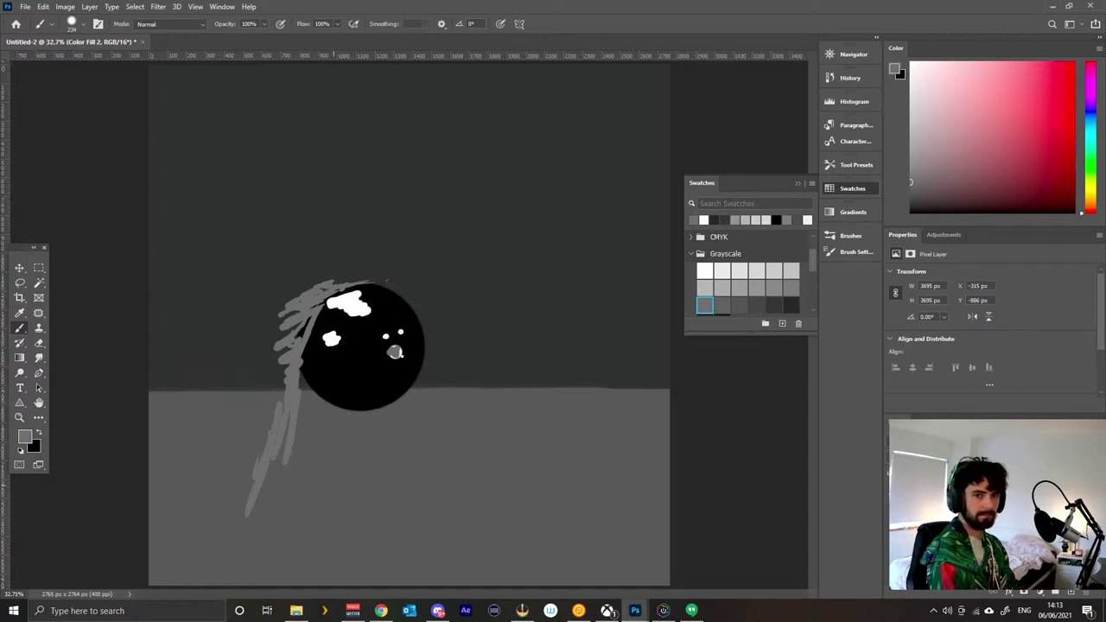
key("ctrl+z")
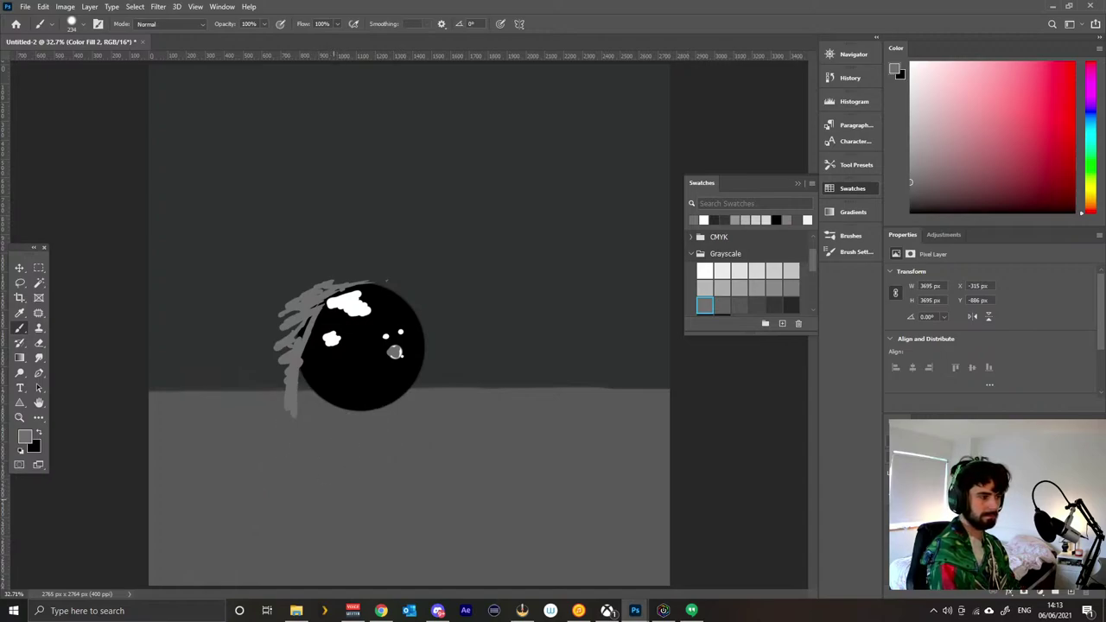
key("ctrl+z")
key("ctrl+z")
key("ctrl+z")
key("ctrl+z")
key("ctrl+z")
key("ctrl+z")
key("ctrl+z")
key("ctrl+z")
key("ctrl+z")
key("ctrl+z")
key("ctrl+z")
key("ctrl+z")
key("ctrl+z")
key("ctrl+z")
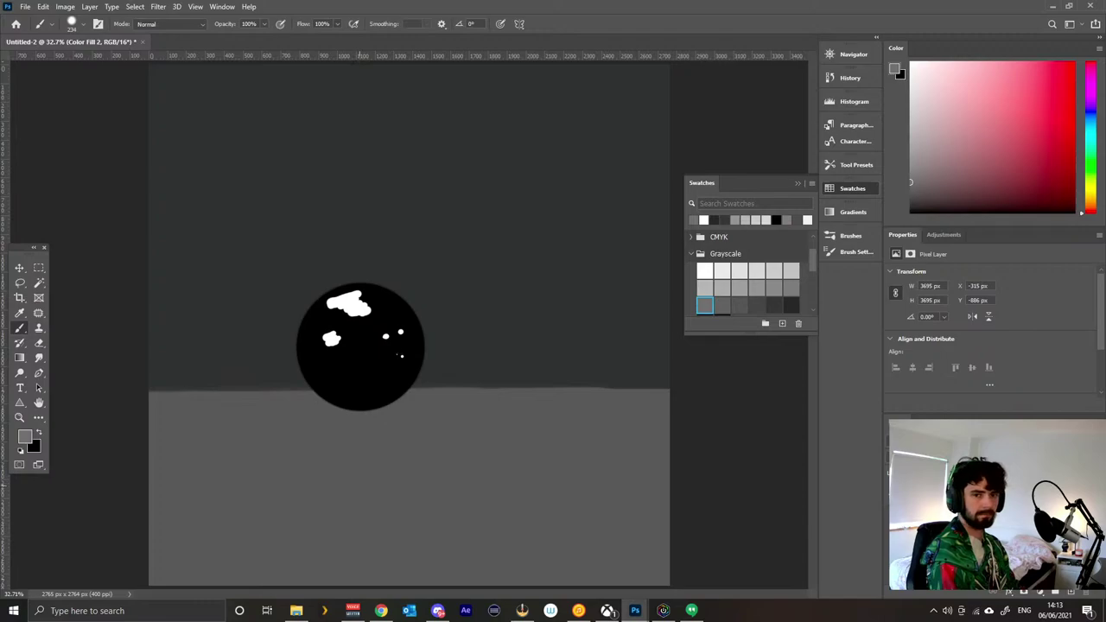
key("ctrl+z")
key("ctrl+z")
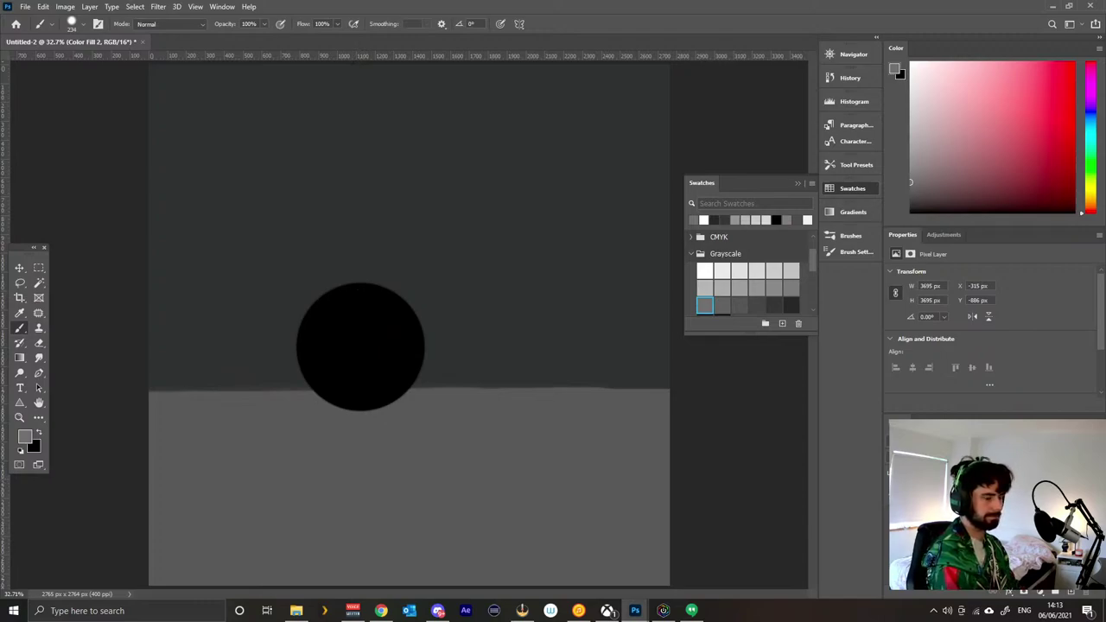
Set the brush's size jitter control to Off in Shape Dynamics and enlarge the brush.
left_click_drag(383, 386, 379, 387)
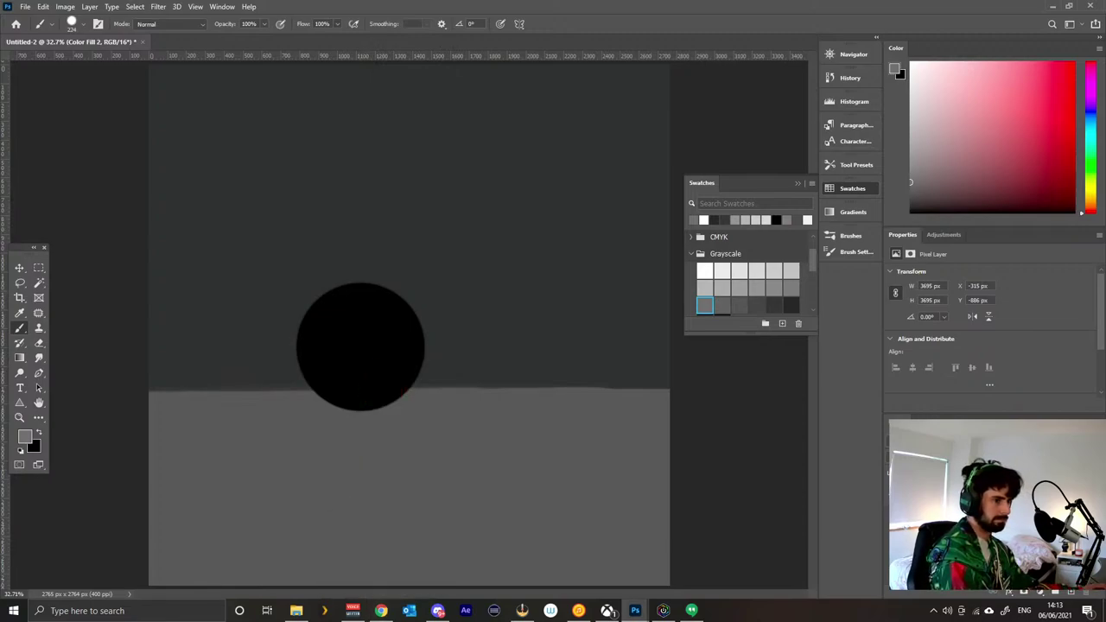
left_click(851, 235)
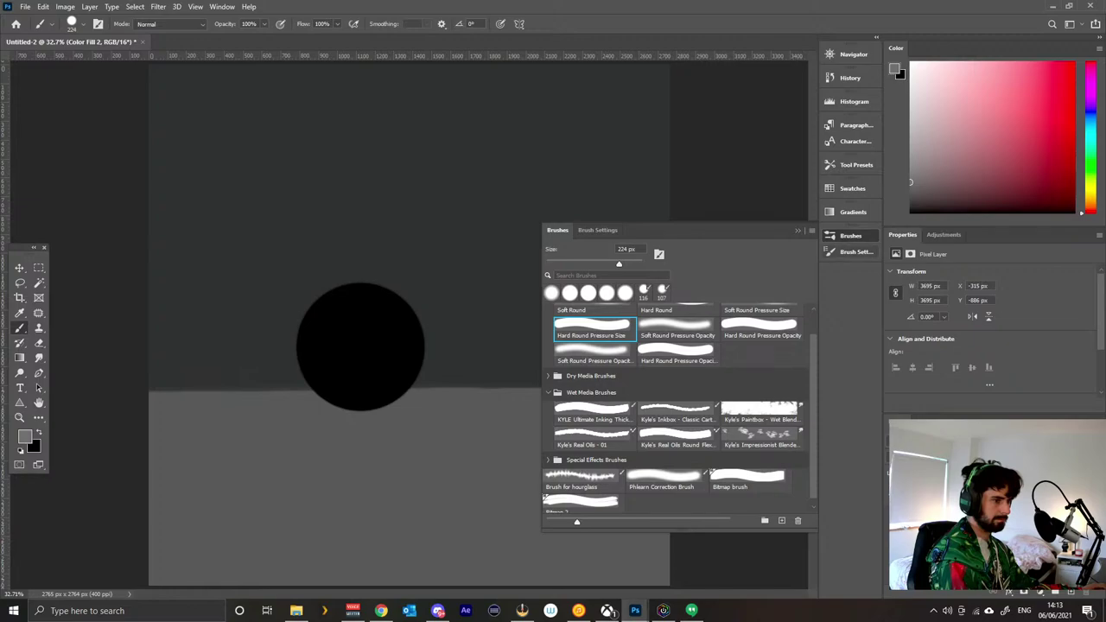
left_click(869, 252)
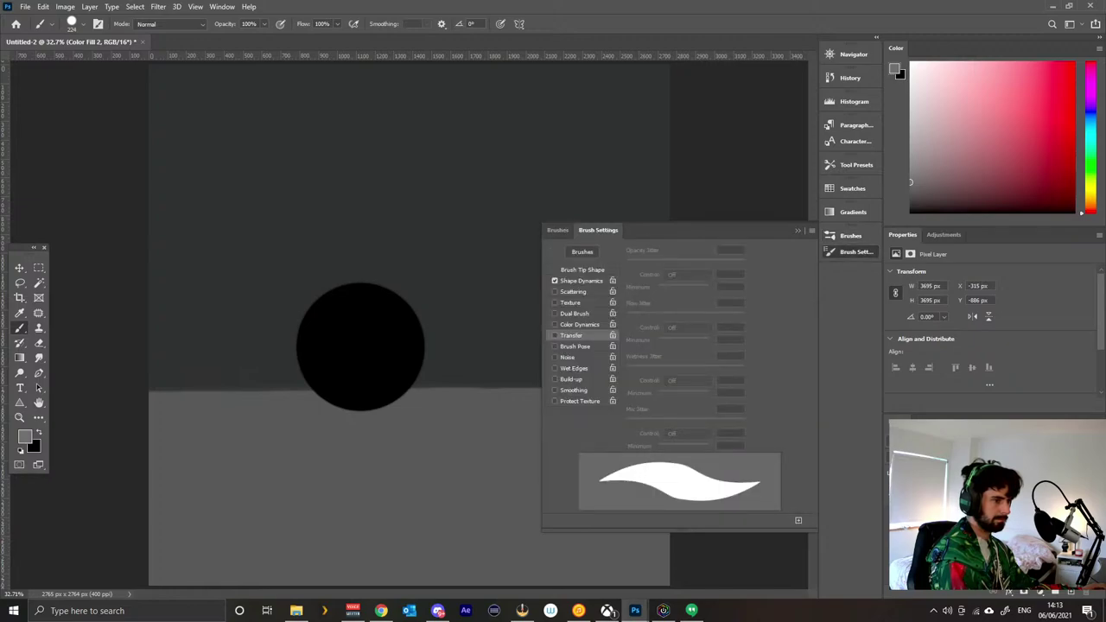
left_click(582, 281)
left_click(687, 275)
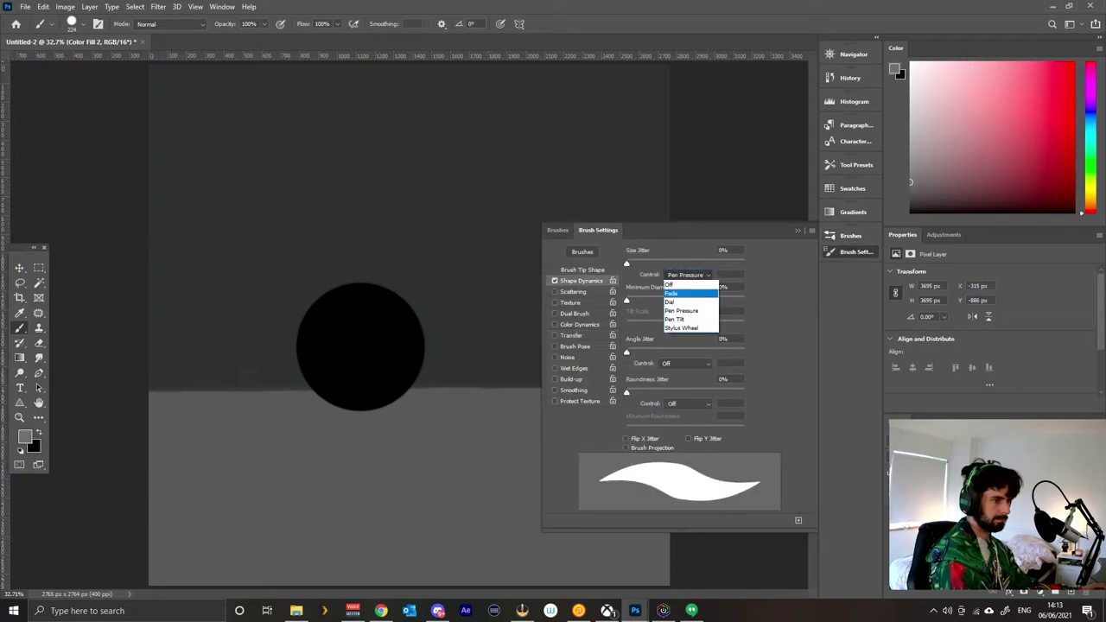
left_click(682, 284)
left_click_drag(360, 364, 386, 372)
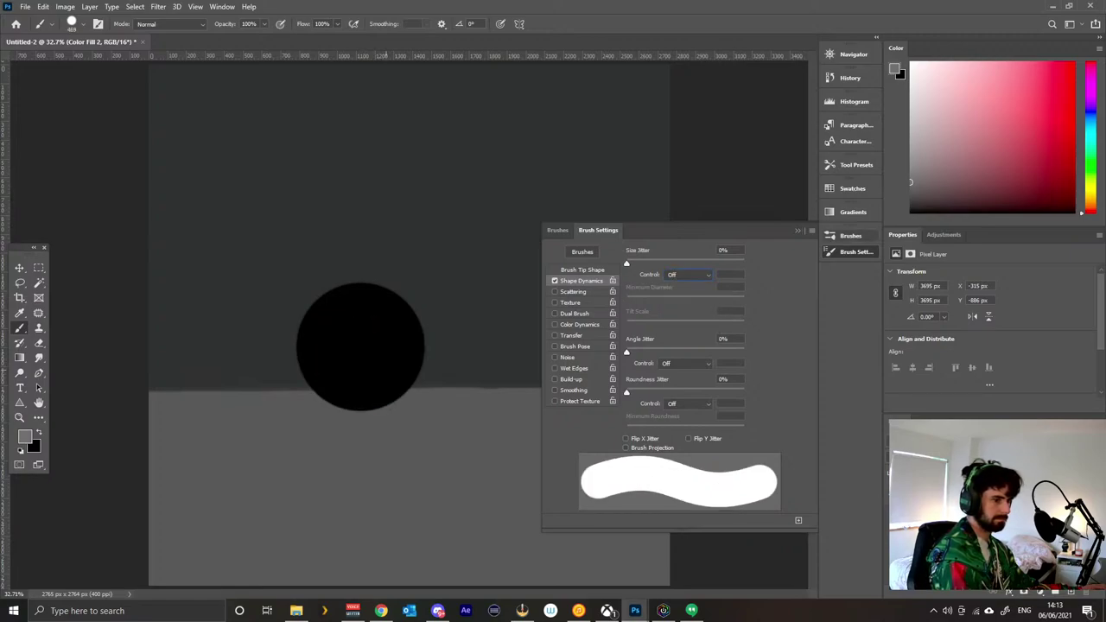
Stamp a large mid-grey circle on the ball's upper left and a smaller, lighter grey circle inside it.
left_click(855, 212)
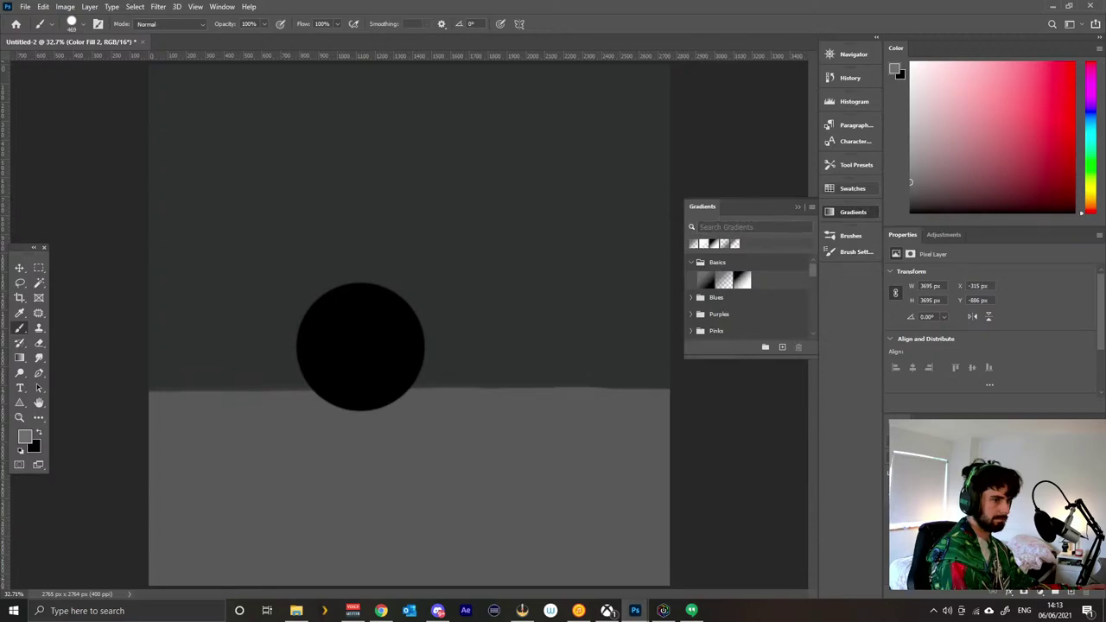
left_click(854, 188)
left_click(353, 335)
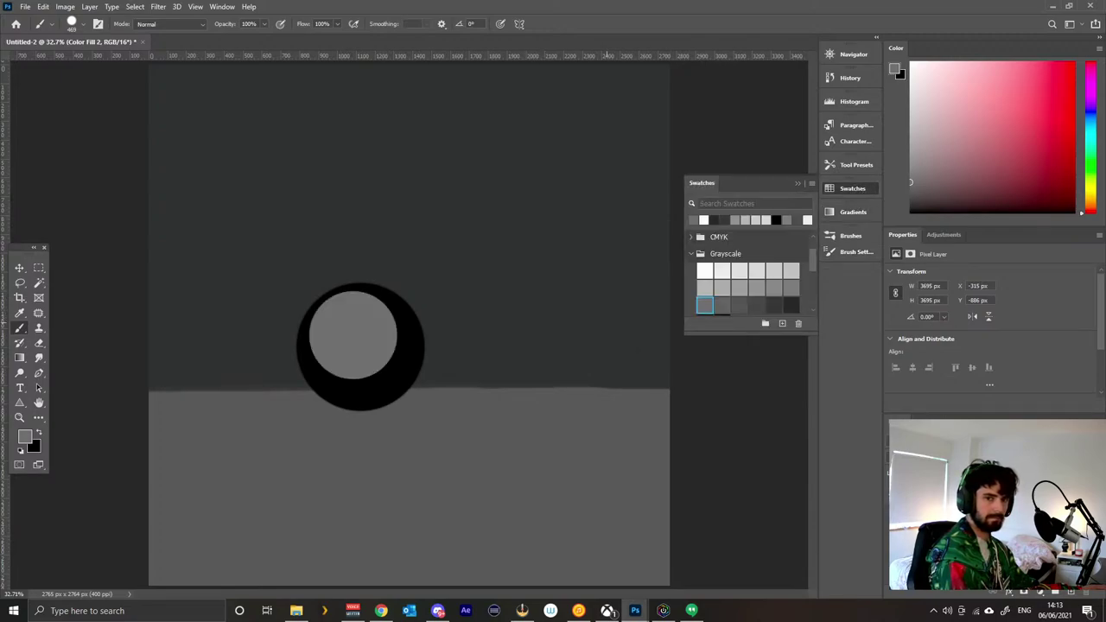
left_click(756, 288)
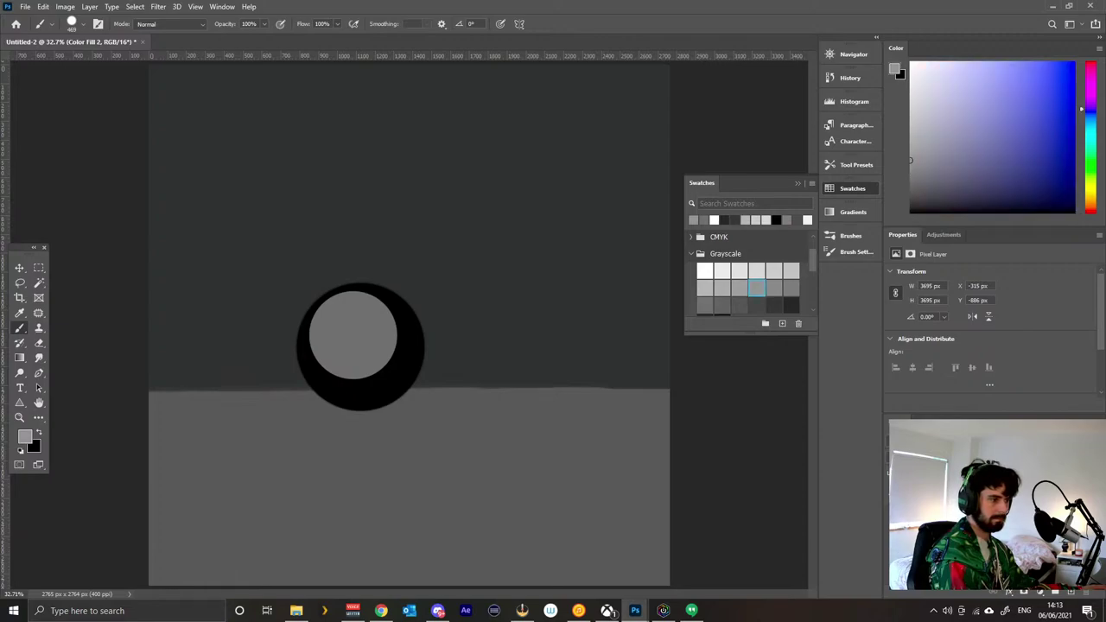
mouse_move(371, 350)
left_mouse_down()
mouse_move(344, 355)
mouse_move(358, 345)
left_mouse_up()
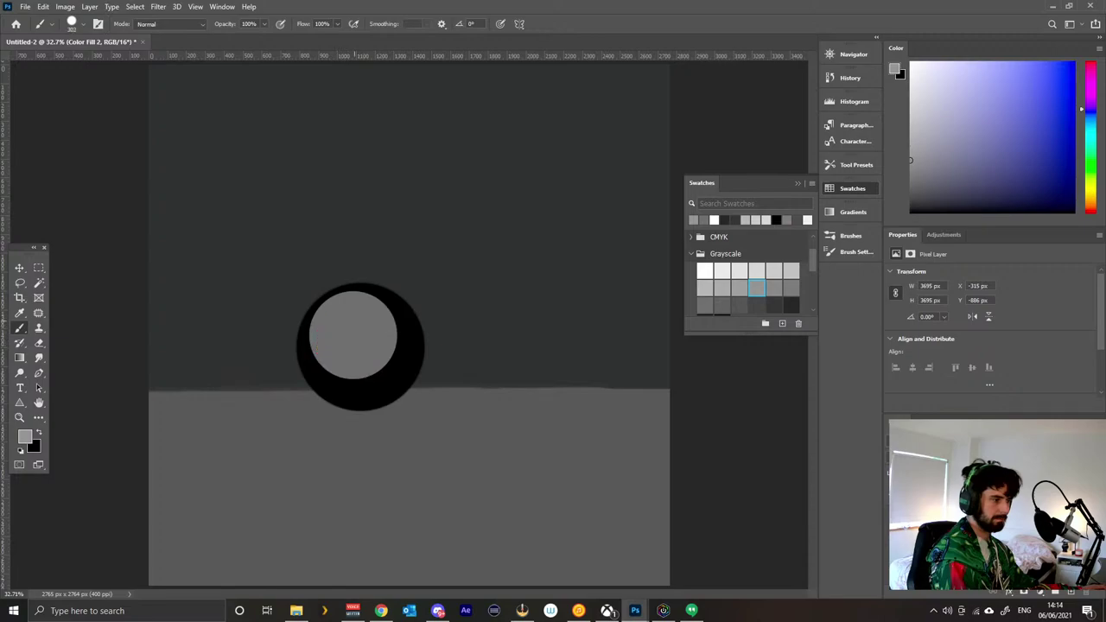
left_click(347, 319)
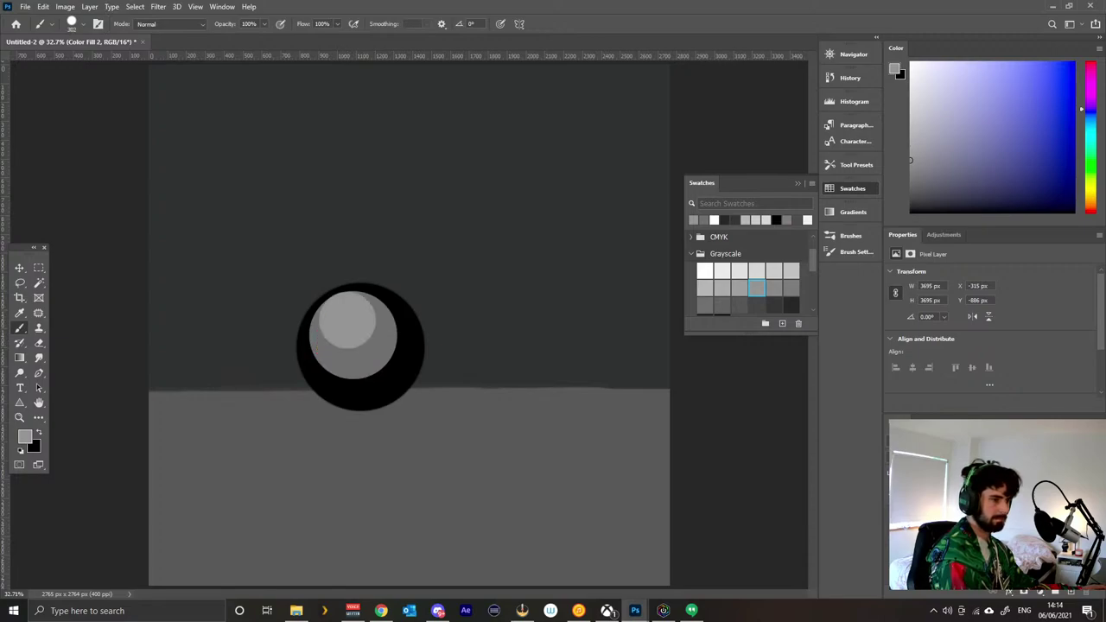
Add a small light-grey highlight near the top of the nested circles, using lighter Grayscale swatches and a shrinking brush down to 13 px.
left_click(705, 288)
left_click_drag(446, 333, 421, 337)
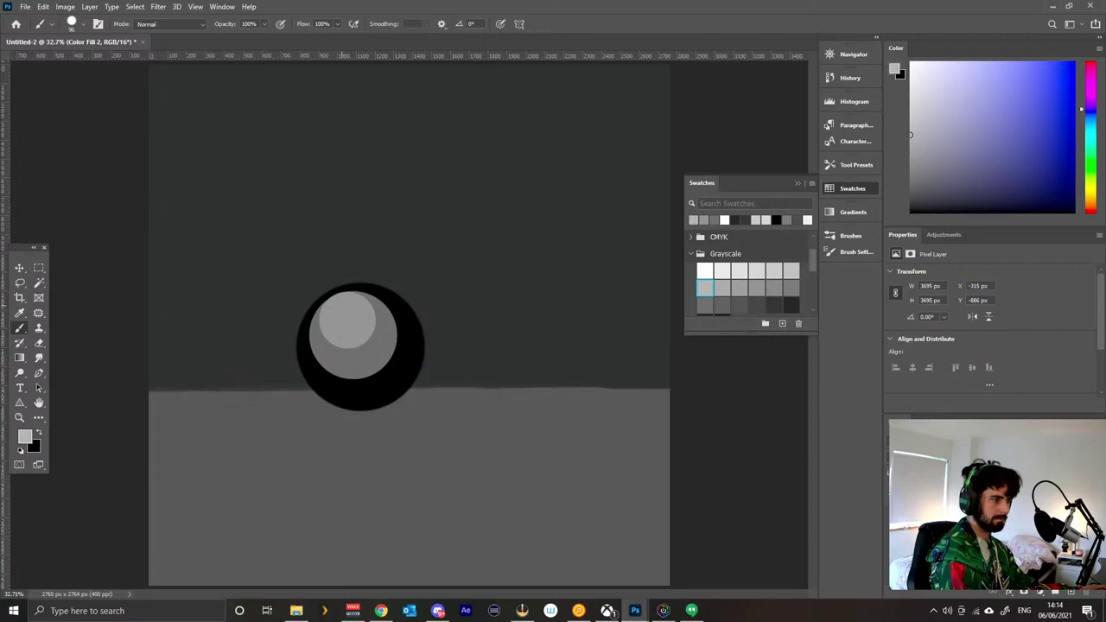
left_click(338, 307)
left_click(757, 270)
left_click_drag(380, 330, 364, 332)
left_click_drag(359, 332, 355, 331)
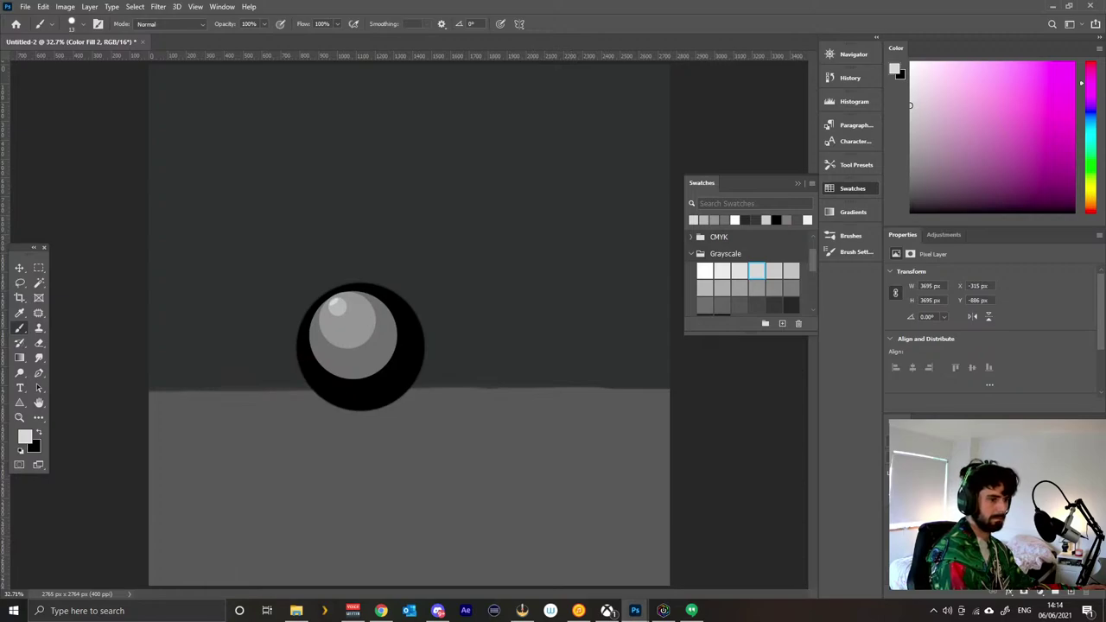
Clear the lighter circles and the small black ball from the canvas, and add a new empty layer.
key("ctrl+z")
key("ctrl+z")
key("ctrl+z")
key("ctrl+z")
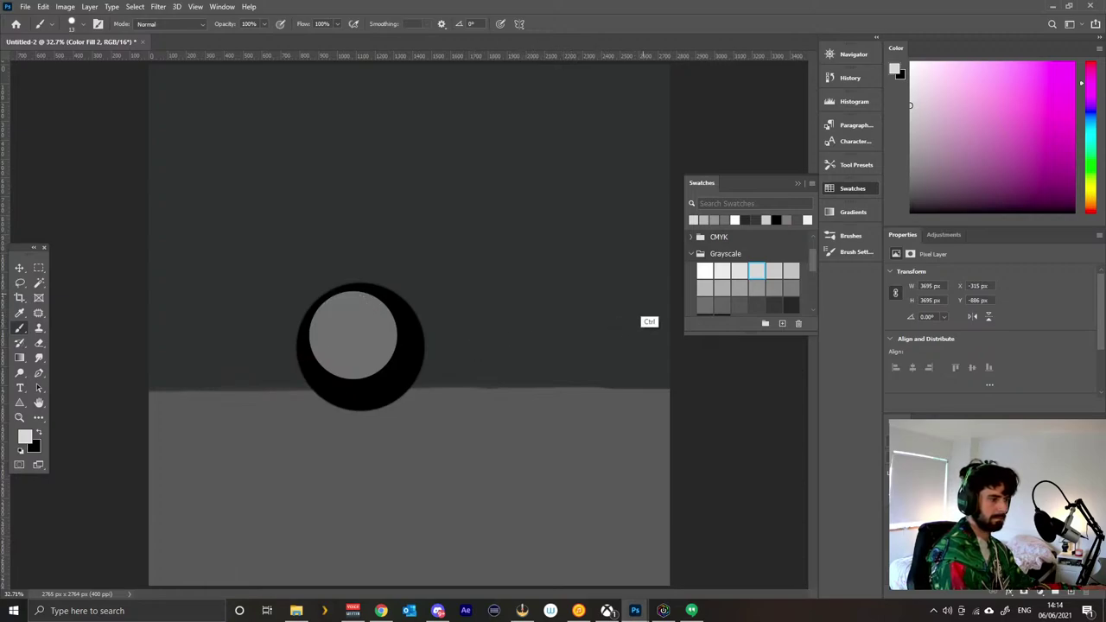
left_click(985, 566)
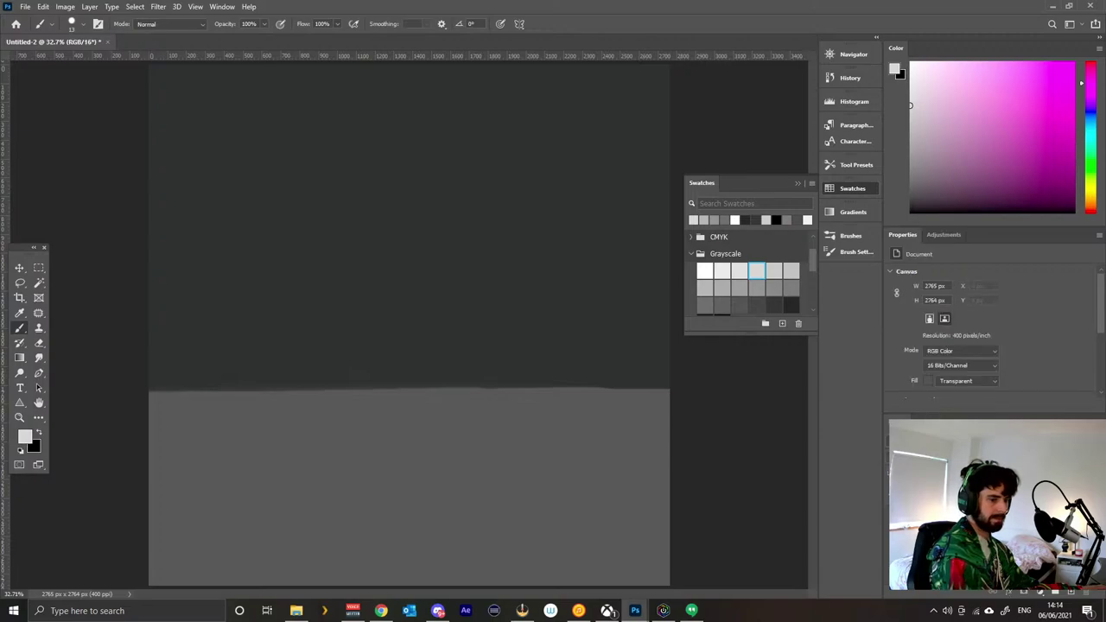
left_click(1071, 592)
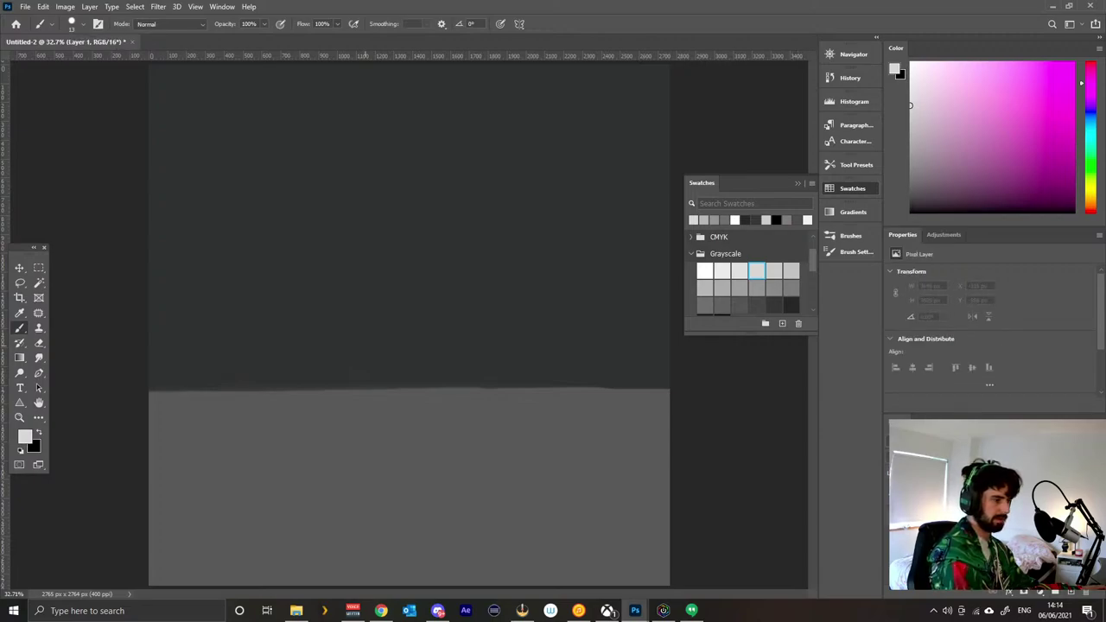
Enlarge the hard brush to 1192 px and stamp a black circle across the horizon on the new layer.
left_click_drag(333, 382, 445, 377)
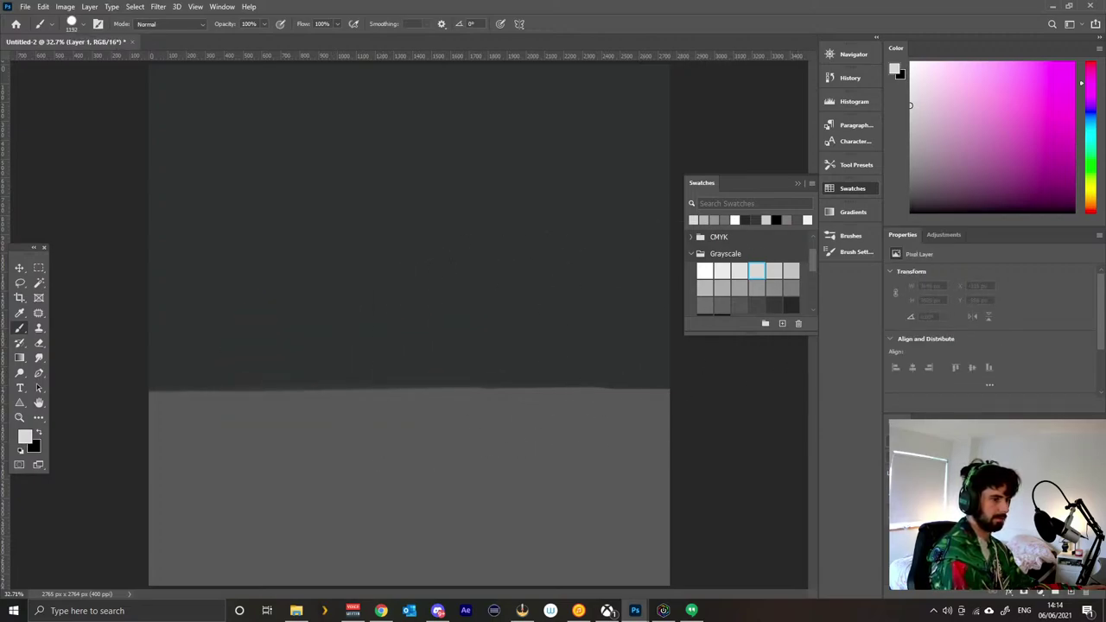
scroll(813, 268, "down", 3)
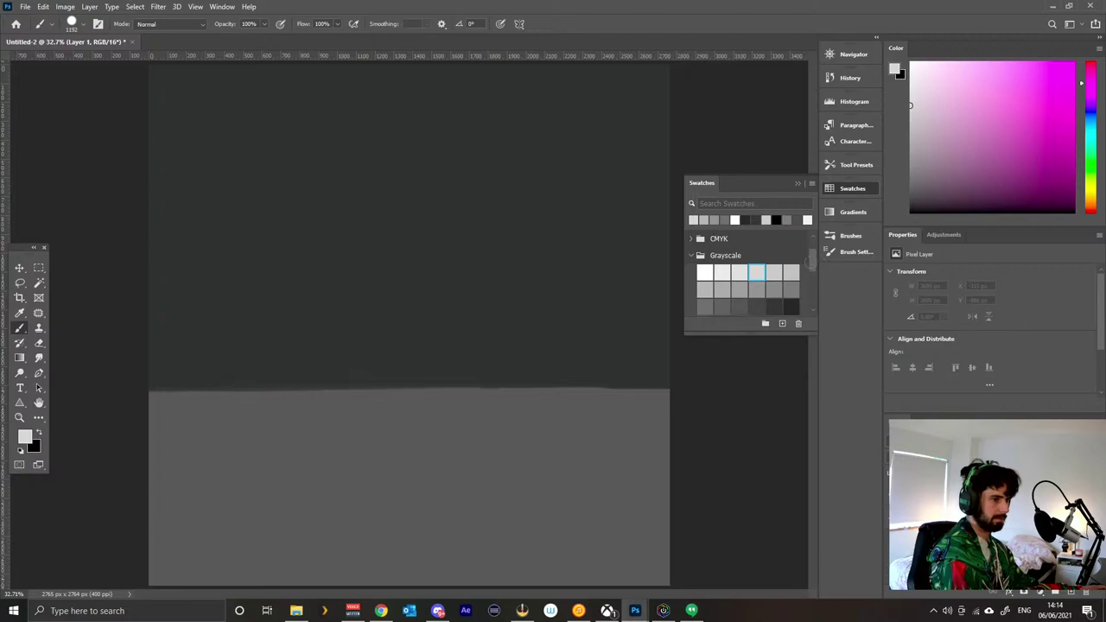
scroll(749, 276, "up", 3)
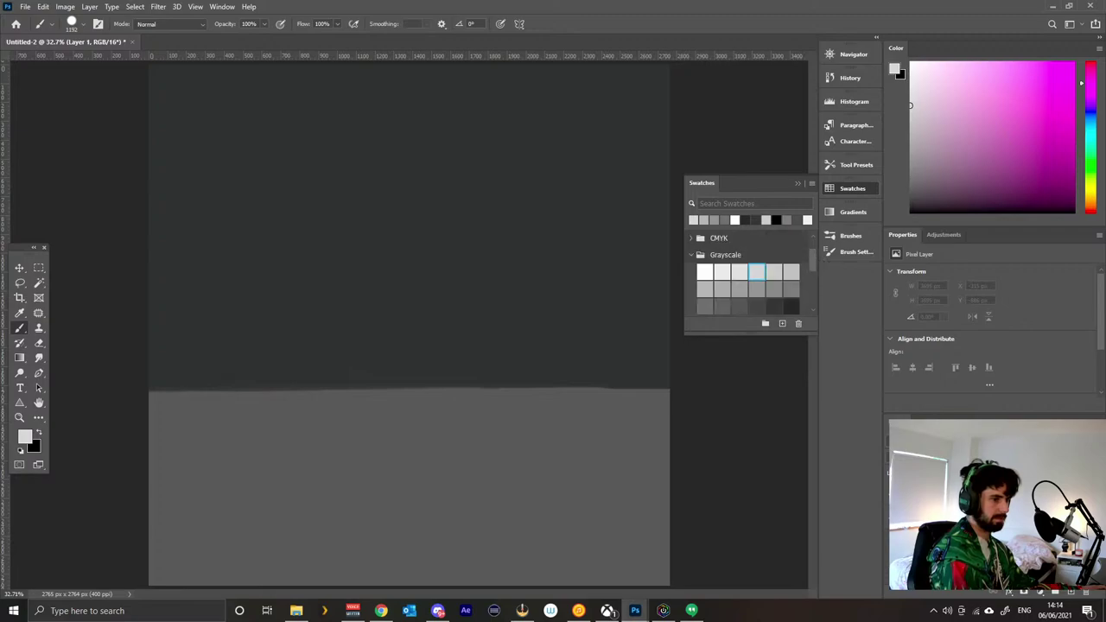
scroll(748, 273, "down", 2)
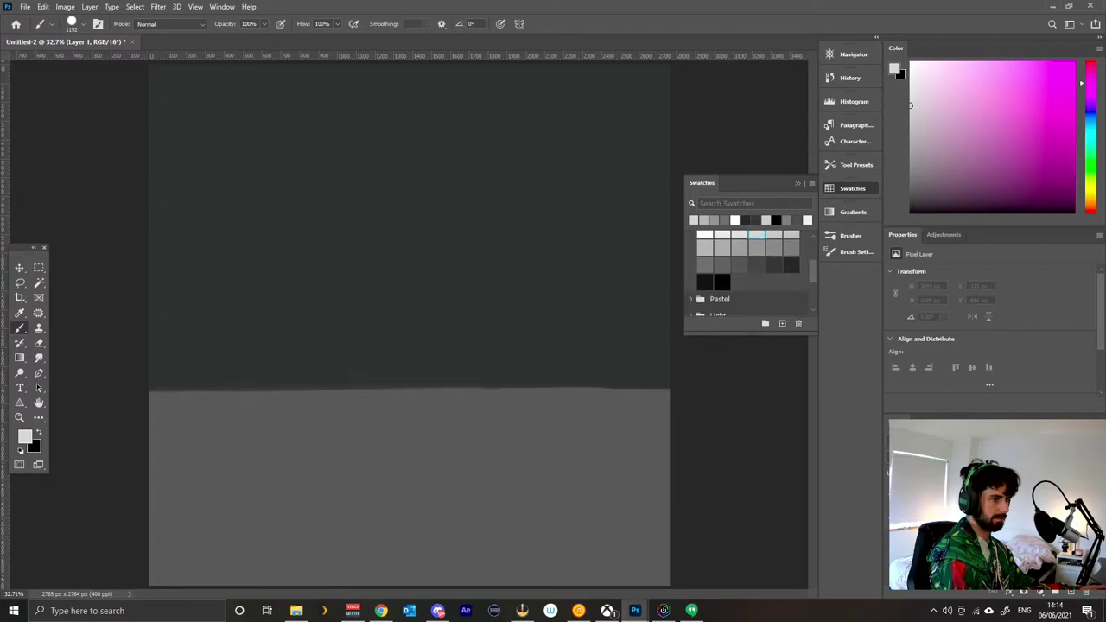
left_click(722, 281)
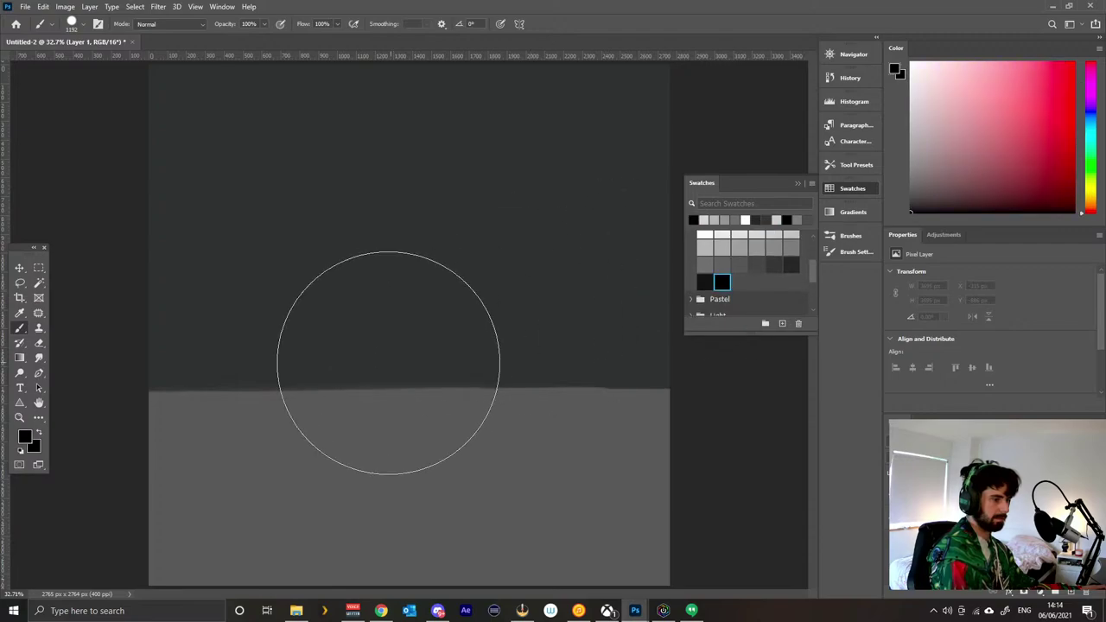
left_click(390, 364)
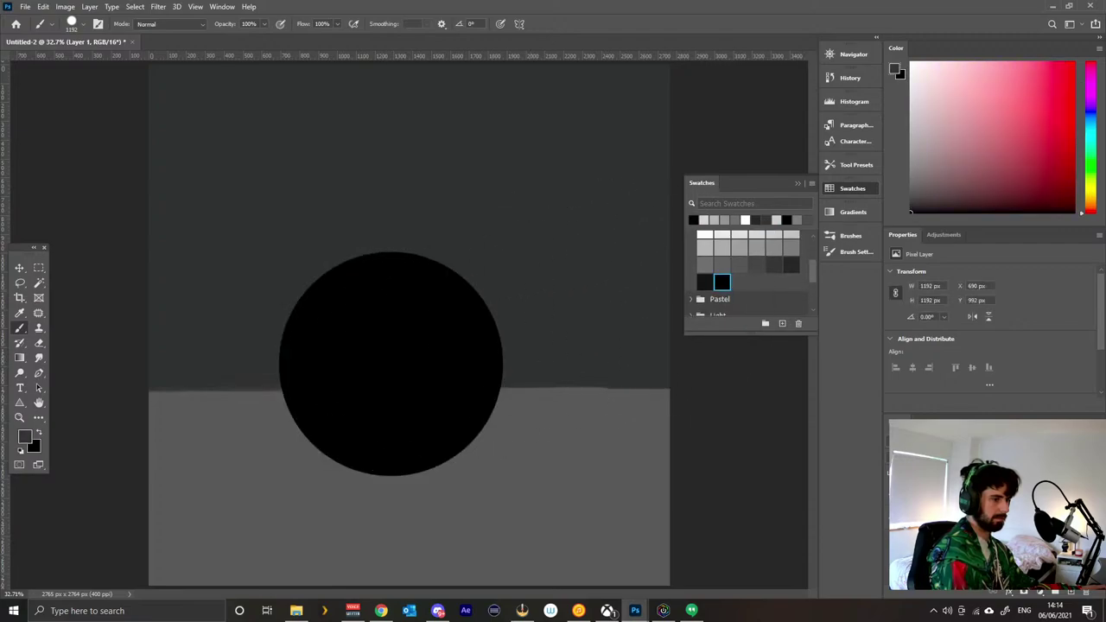
Stamp a dark-grey circle with an 878 px brush inside the upper left of the black circle.
left_click(773, 266)
mouse_move(424, 334)
left_mouse_down()
mouse_move(382, 372)
mouse_move(372, 338)
left_mouse_up()
left_click(373, 337)
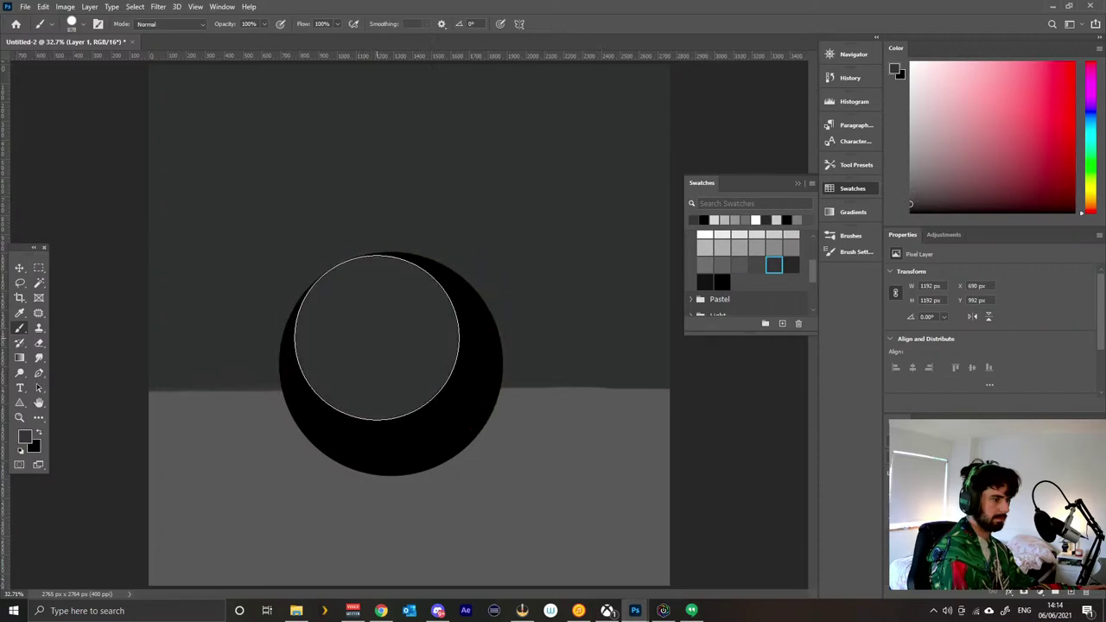
Stamp a mid-grey circle with a 561 px brush inside the upper left of the dark-grey circle, using a lighter Grayscale swatch.
left_click(722, 265)
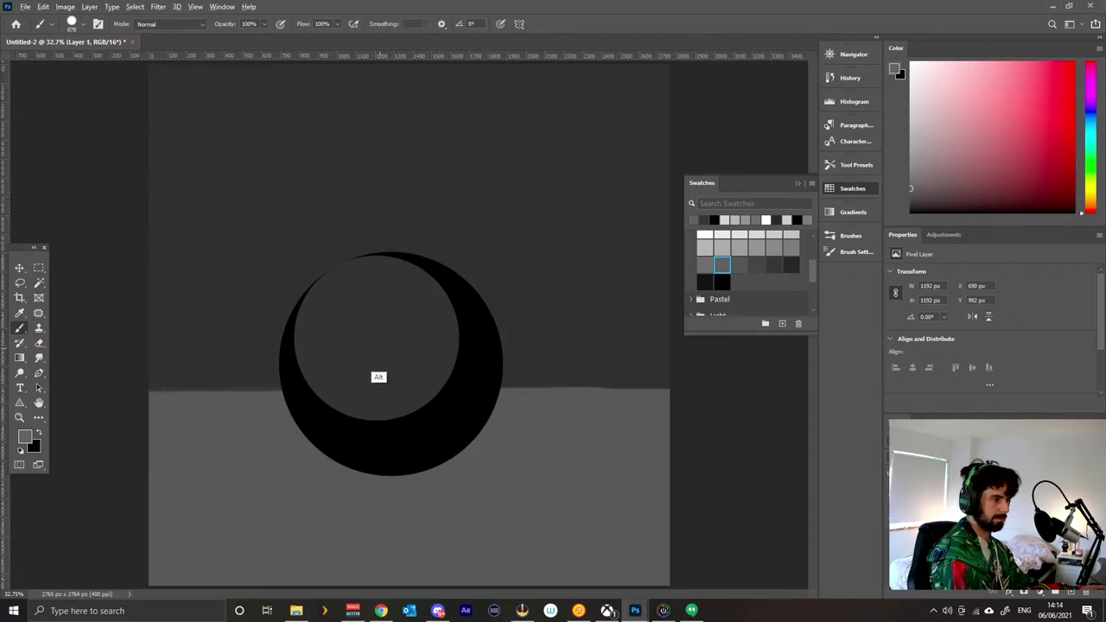
right_click(354, 346)
right_click(339, 353)
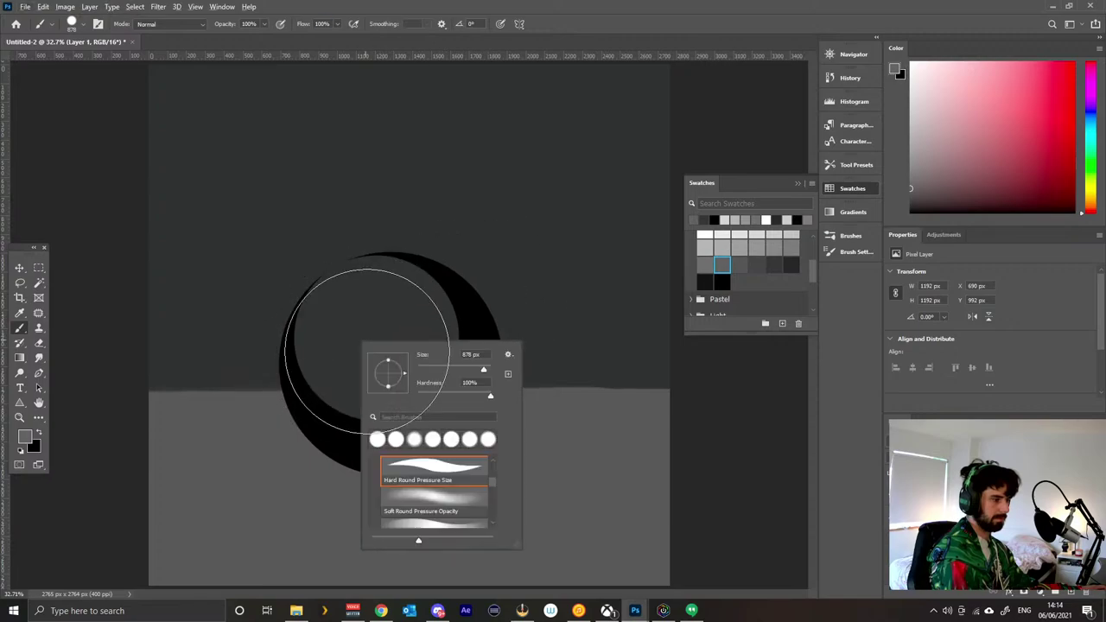
left_click_drag(328, 364, 311, 378)
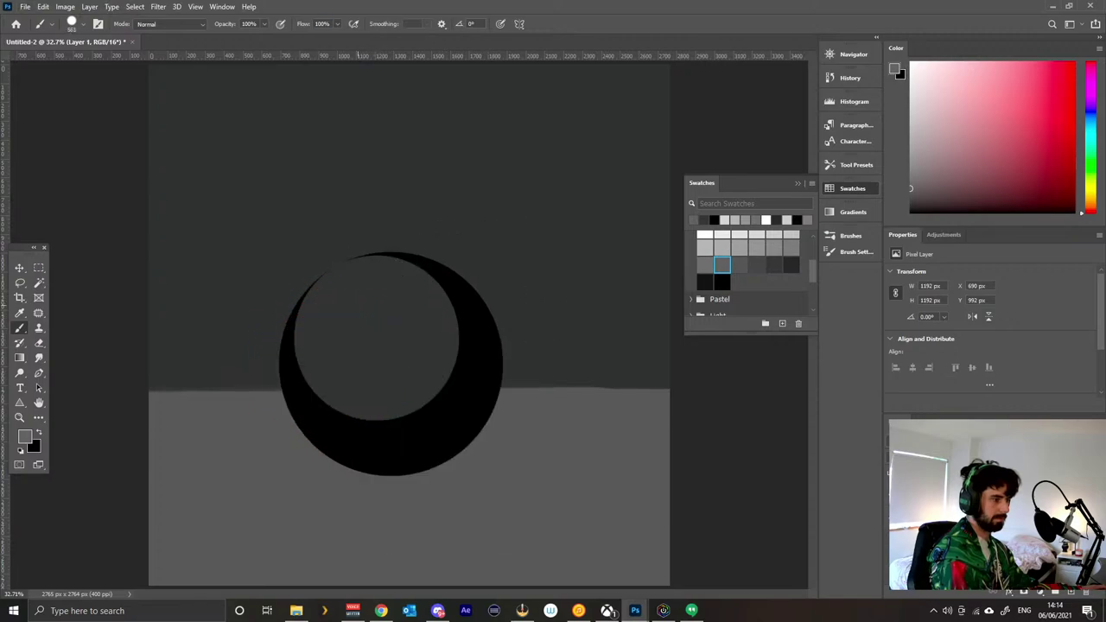
left_click(359, 310)
Stamp a lighter grey circle with a 256 px brush near the top of the mid-grey circle.
left_click(757, 248)
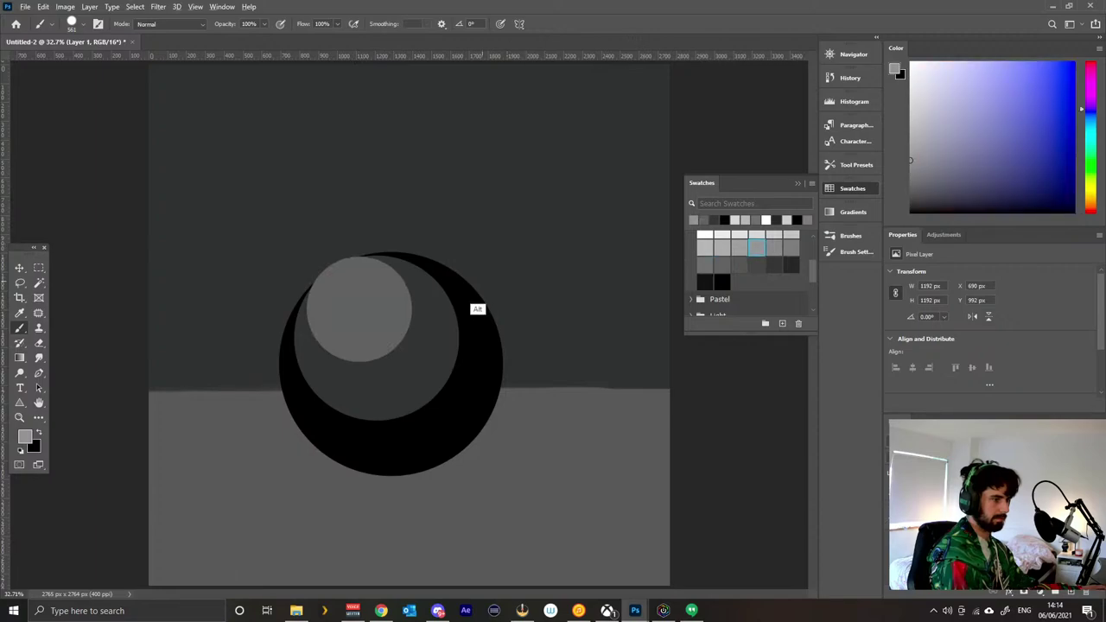
left_click_drag(478, 289, 434, 289)
left_click(349, 288)
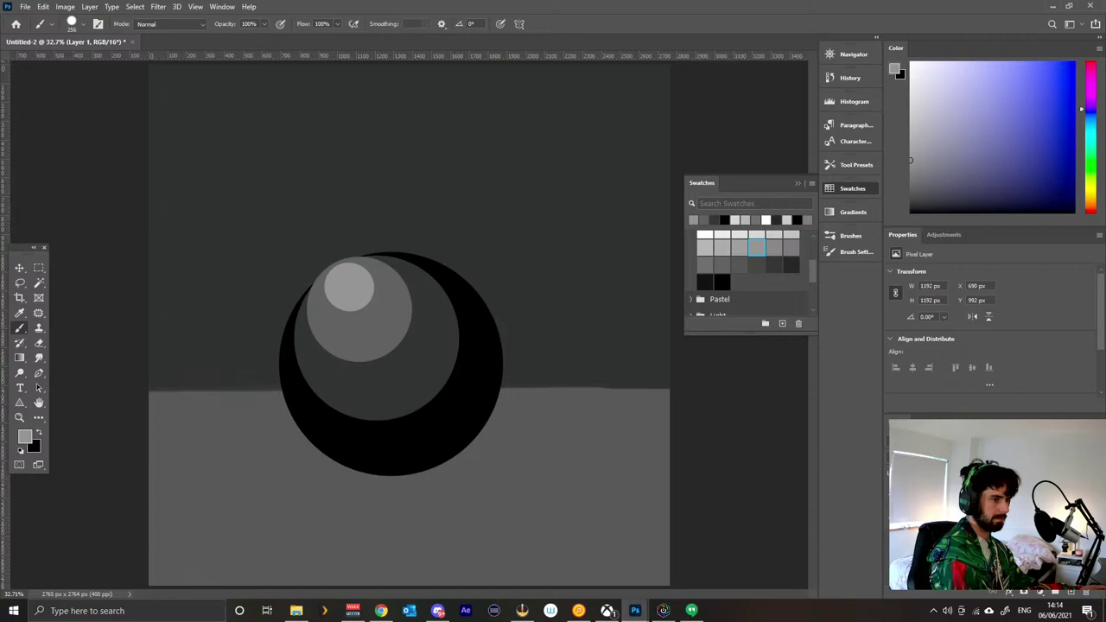
Choose the white swatch and try small highlights on the lightest circle with 17 px and 57 px brushes, undoing each.
left_click(705, 234)
mouse_move(409, 286)
left_mouse_down()
mouse_move(385, 295)
mouse_move(334, 279)
mouse_move(351, 272)
mouse_move(329, 275)
left_mouse_up()
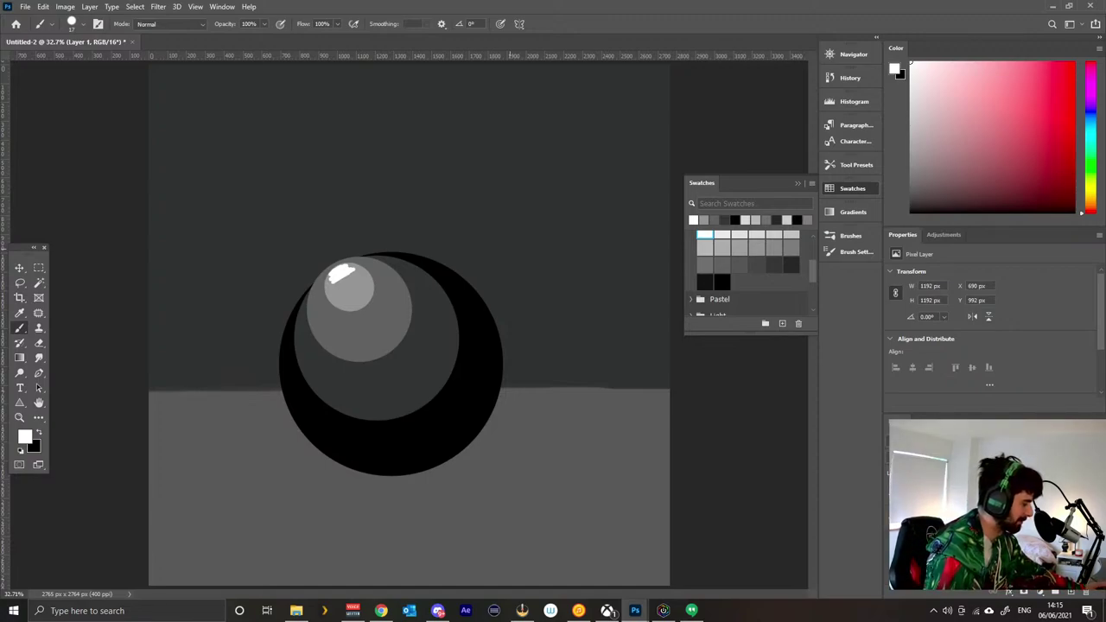
key("ctrl+z")
key("ctrl+z")
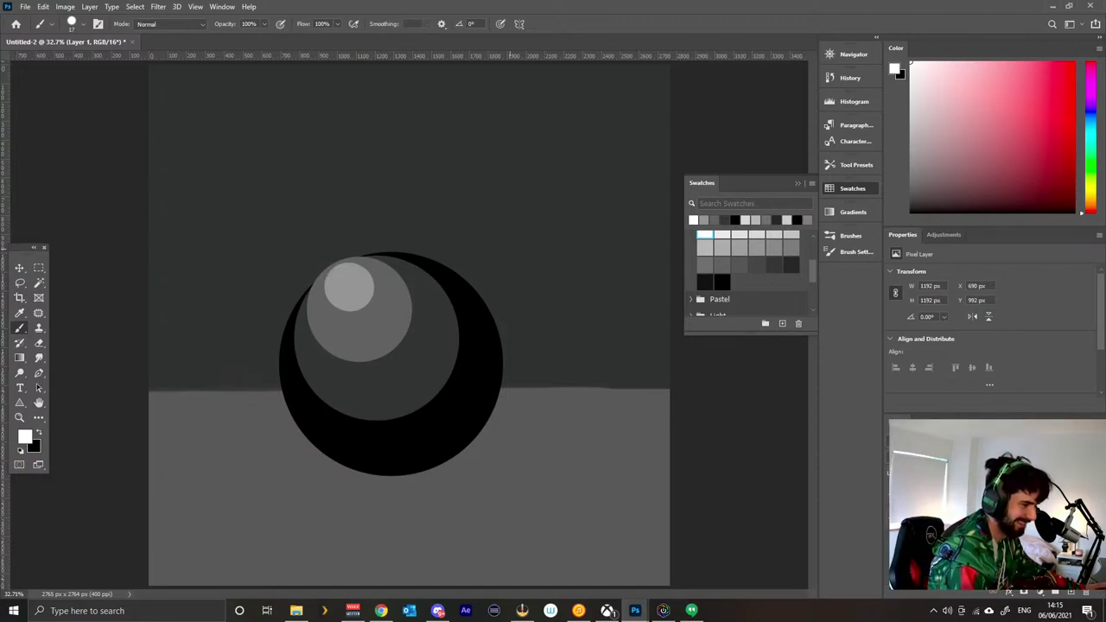
mouse_move(384, 353)
left_mouse_down()
mouse_move(413, 343)
mouse_move(386, 357)
left_mouse_up()
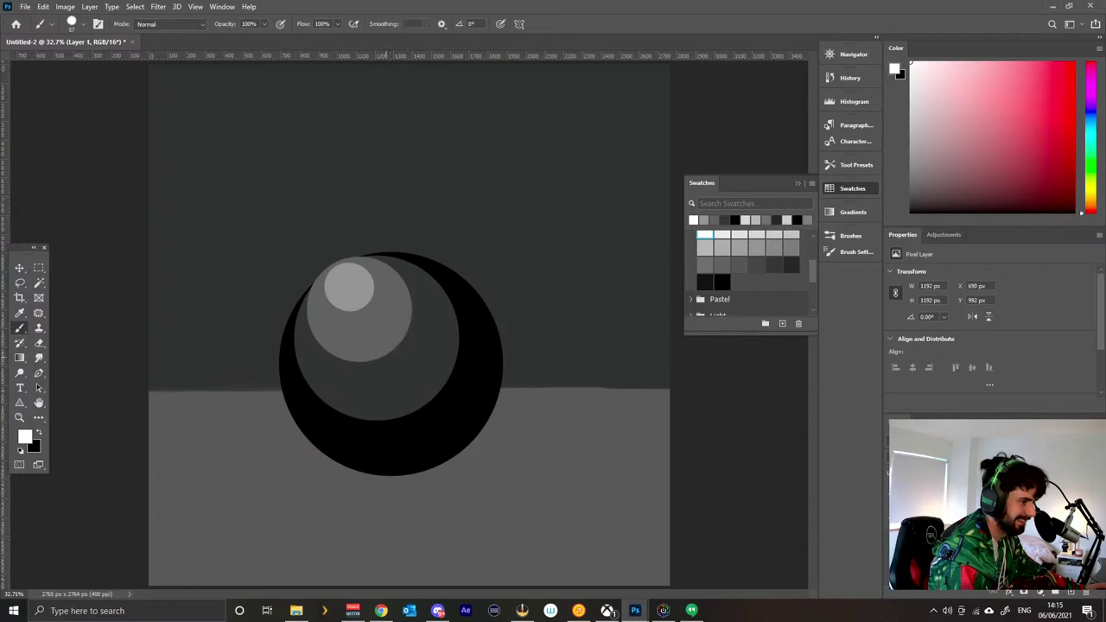
left_click(340, 275)
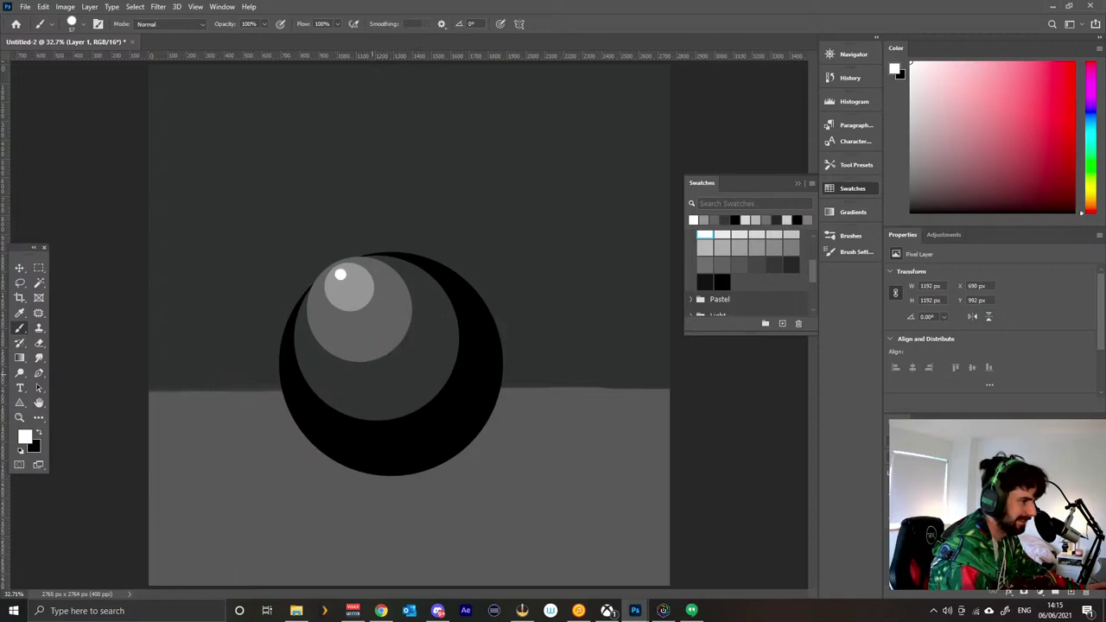
key("ctrl+z")
Stamp a white highlight circle with a 200 px brush over the upper part of the smallest grey circle, redoing its placement once.
left_click_drag(343, 273, 356, 272)
left_click(345, 273)
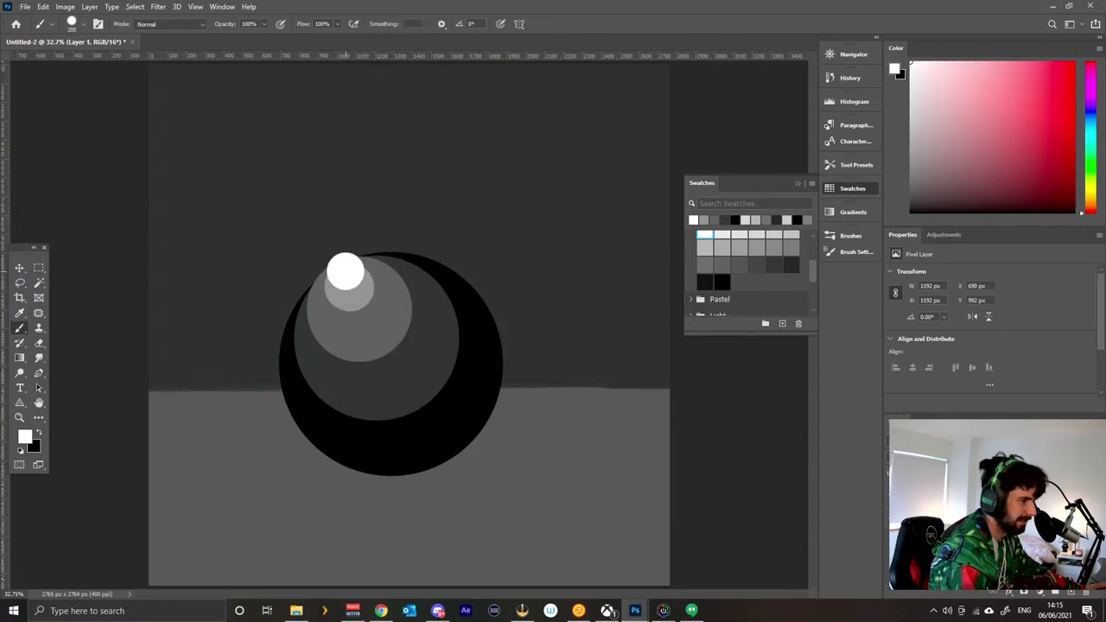
key("ctrl+z")
left_click(345, 279)
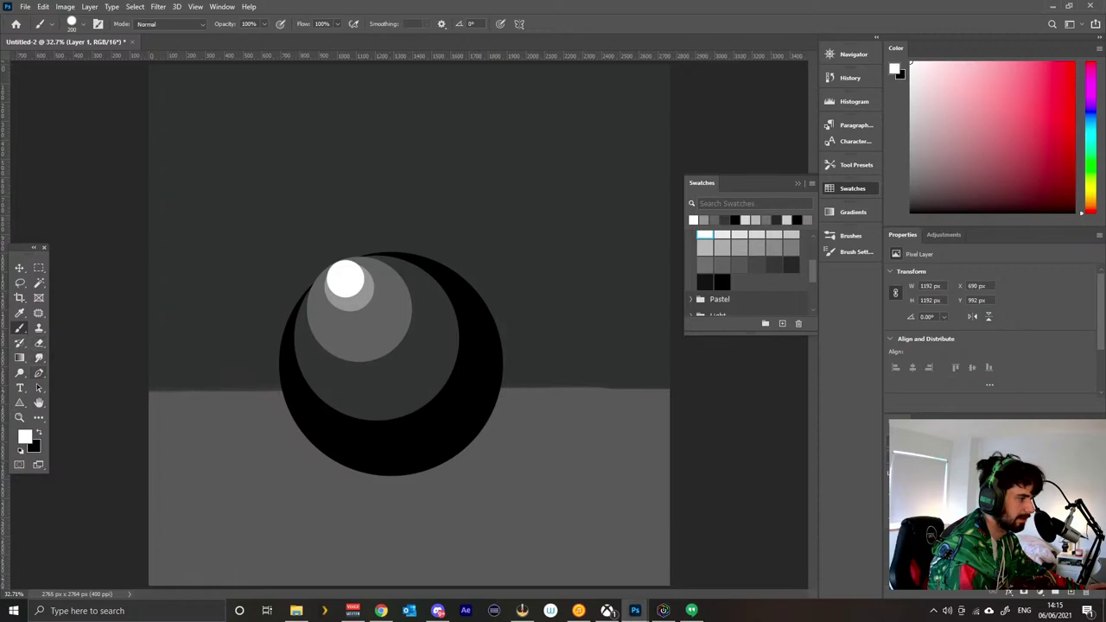
left_click(38, 374)
left_click(38, 357)
mouse_move(353, 358)
left_mouse_down()
mouse_move(405, 338)
mouse_move(377, 355)
mouse_move(389, 363)
mouse_move(380, 353)
mouse_move(359, 363)
mouse_move(406, 341)
mouse_move(346, 363)
mouse_move(415, 343)
left_mouse_up()
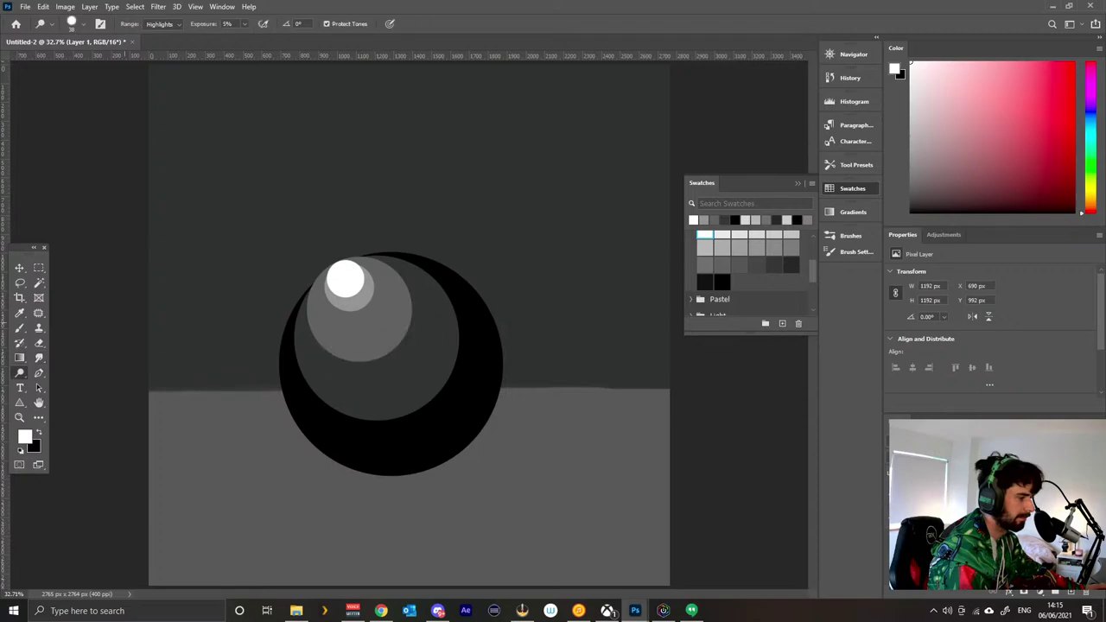
key("ctrl+z")
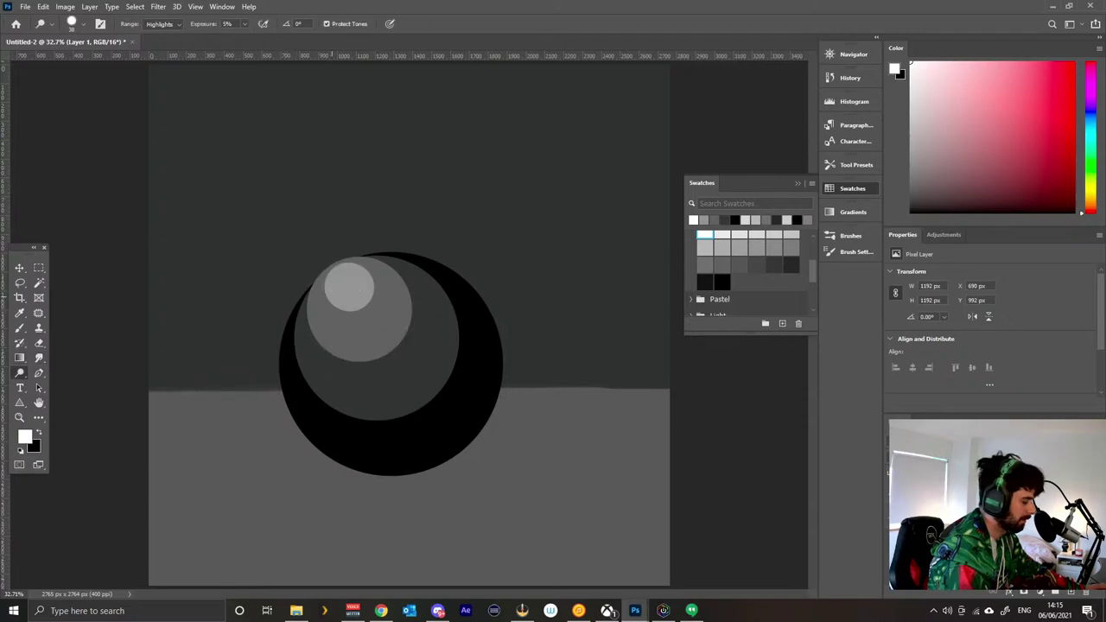
key("ctrl+shift+z")
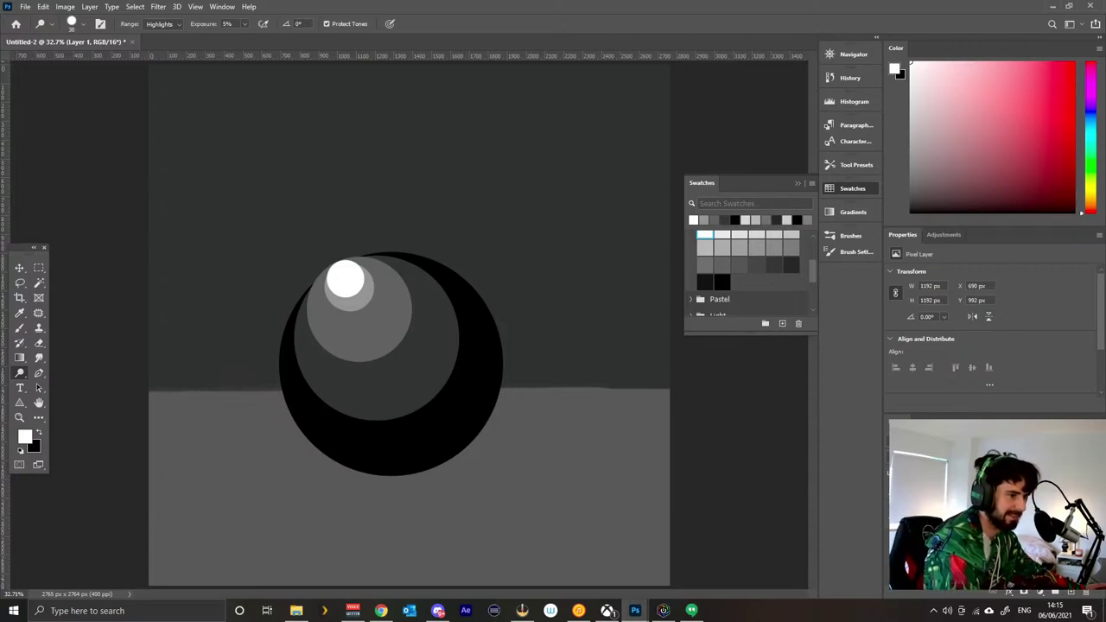
key("b")
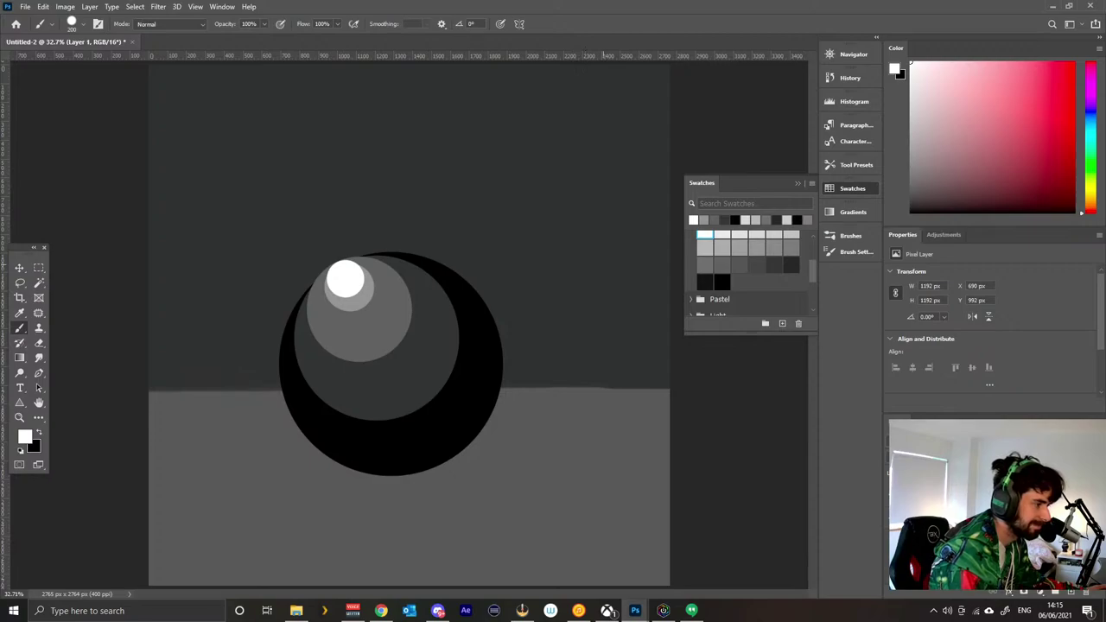
Pick a slightly darker off-white and paint a short 26 px brush stroke along the lower right edge of the white circle.
left_click(351, 294, "alt")
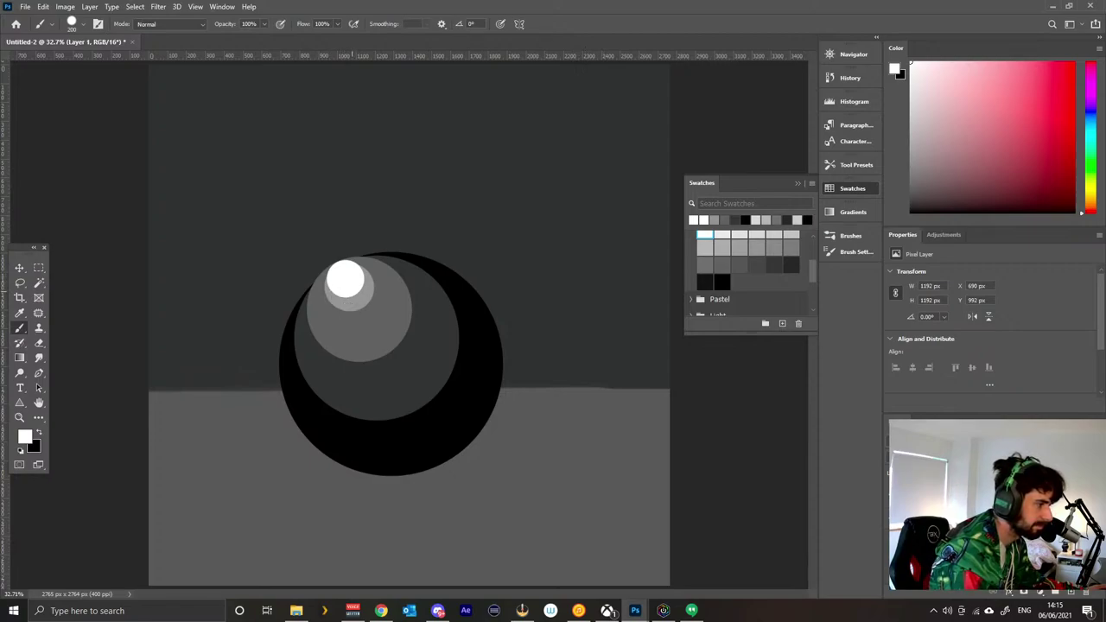
mouse_move(358, 299)
left_mouse_down()
mouse_move(341, 301)
mouse_move(441, 276)
left_mouse_up()
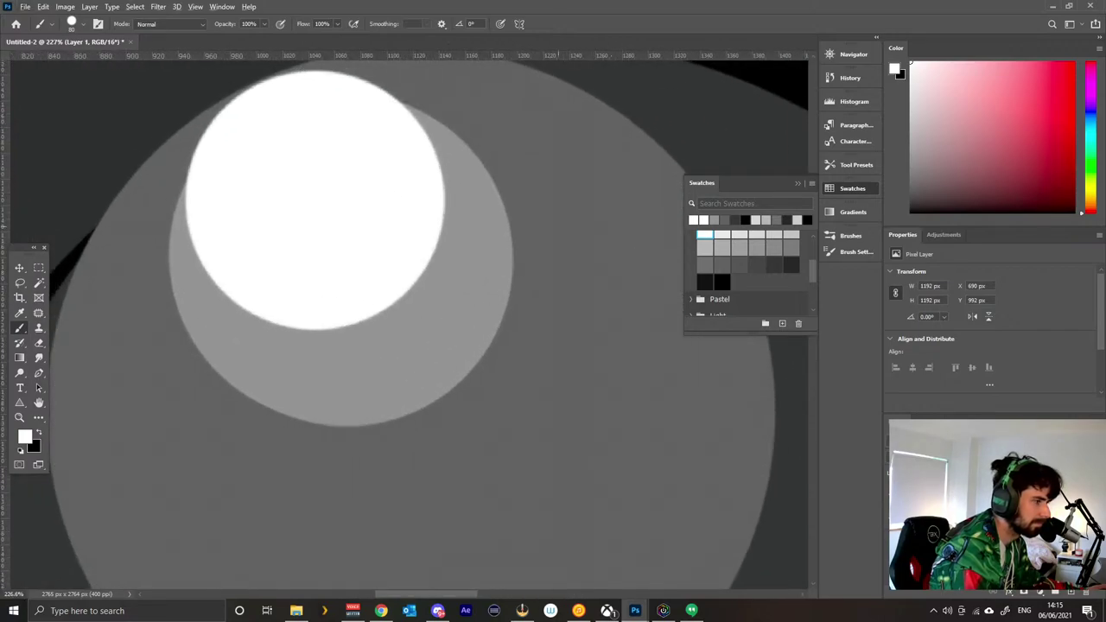
key("alt")
left_click(317, 262, "alt")
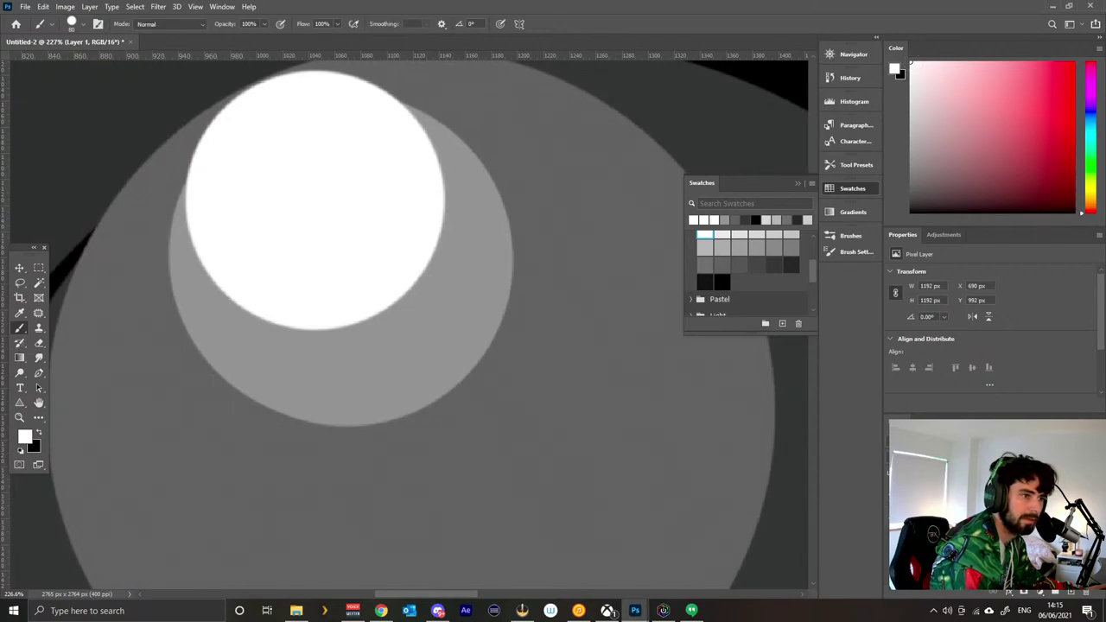
left_click(910, 70)
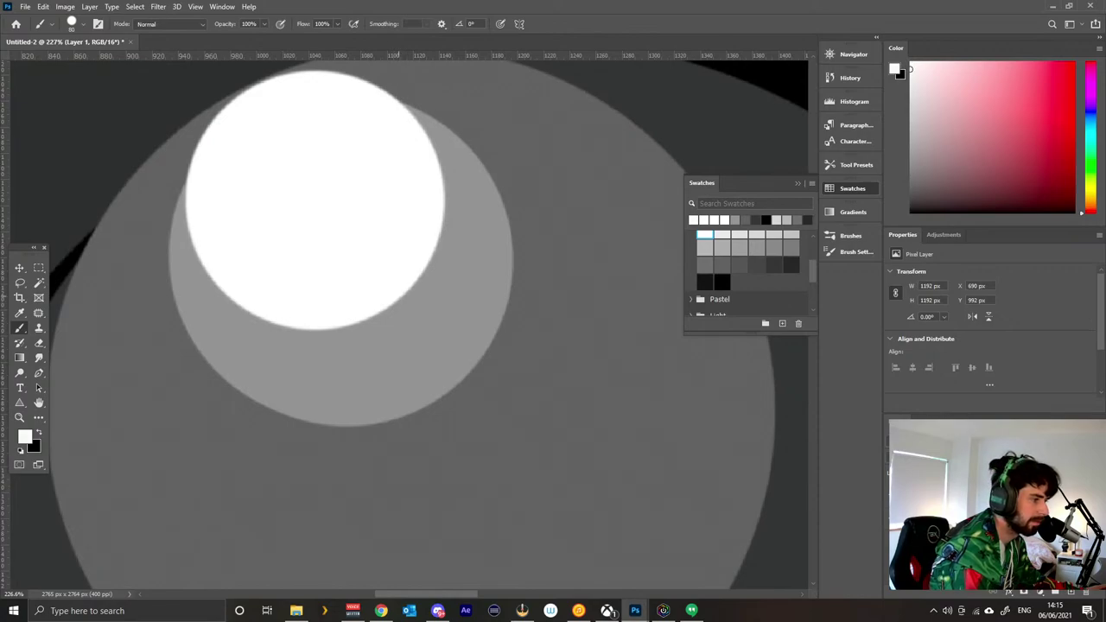
mouse_move(397, 296)
left_mouse_down()
mouse_move(362, 297)
mouse_move(351, 318)
mouse_move(290, 325)
left_mouse_up()
key("ctrl+z")
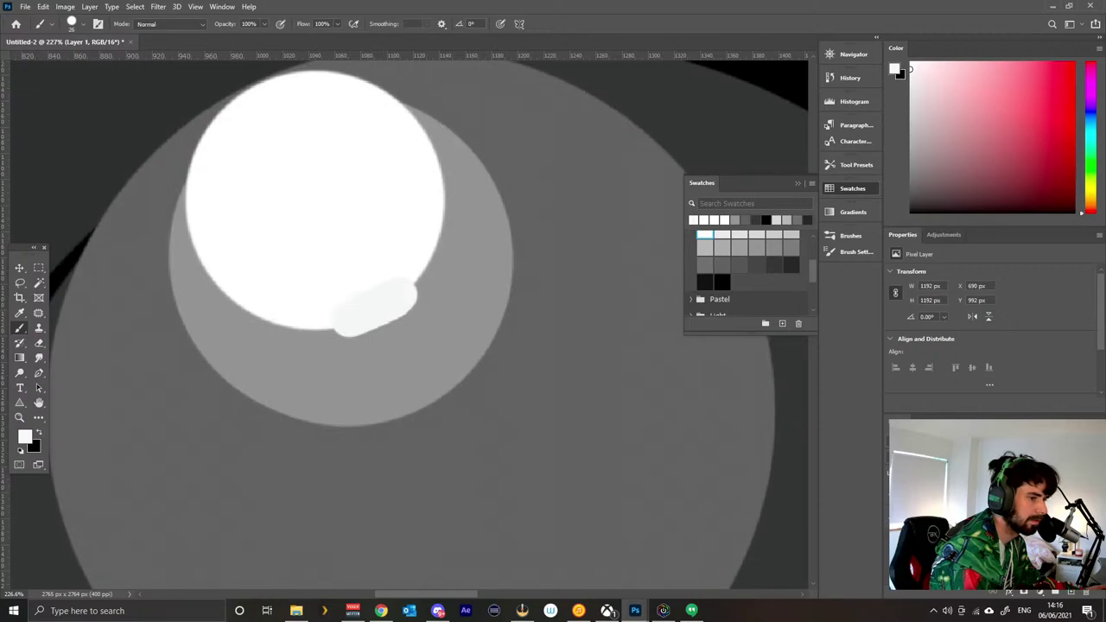
Set the brush's Shape Dynamics size control to Pen Pressure.
left_click(850, 236)
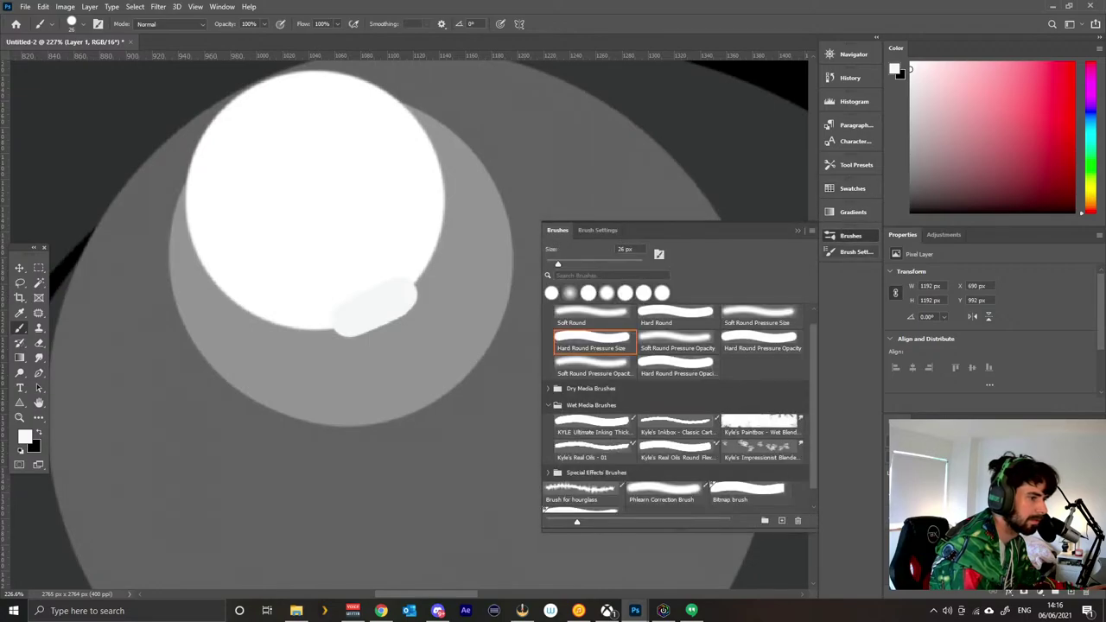
left_click(856, 251)
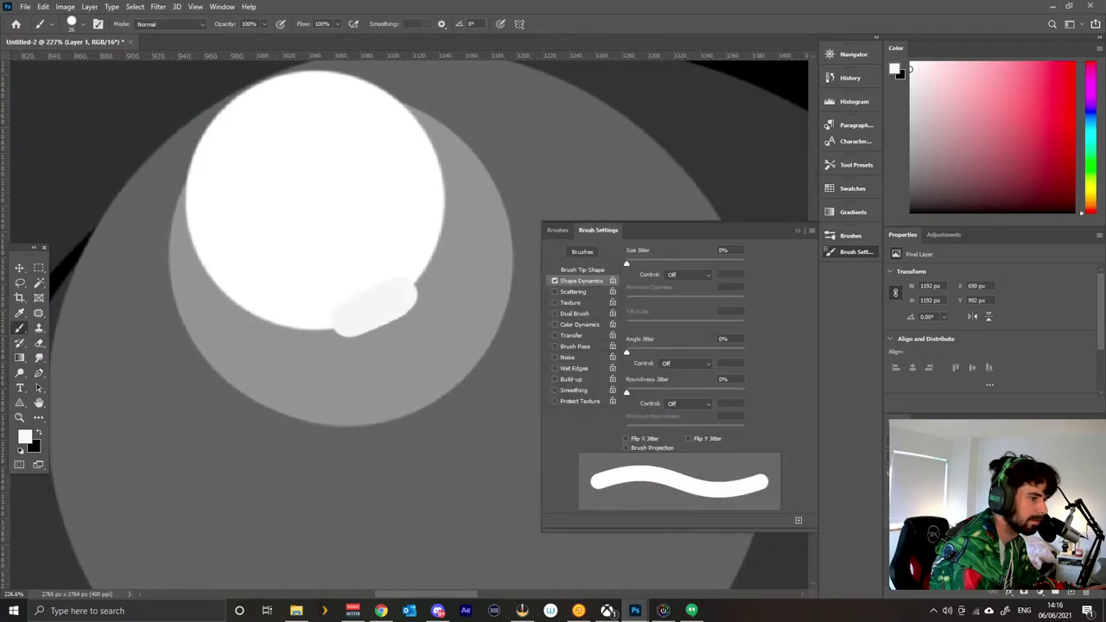
left_click(689, 274)
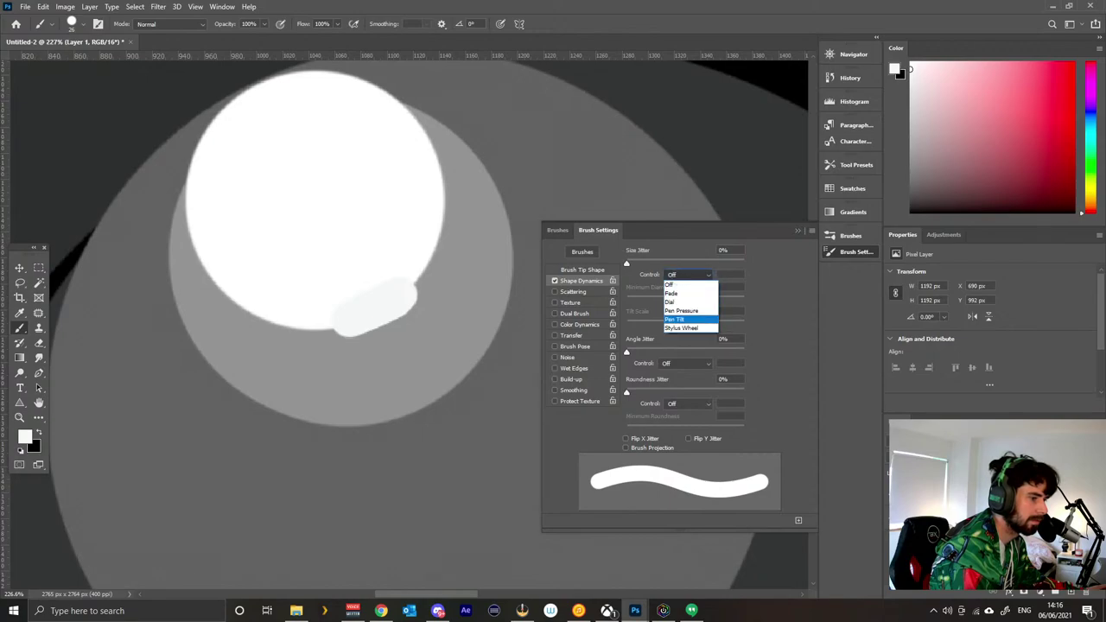
left_click(682, 311)
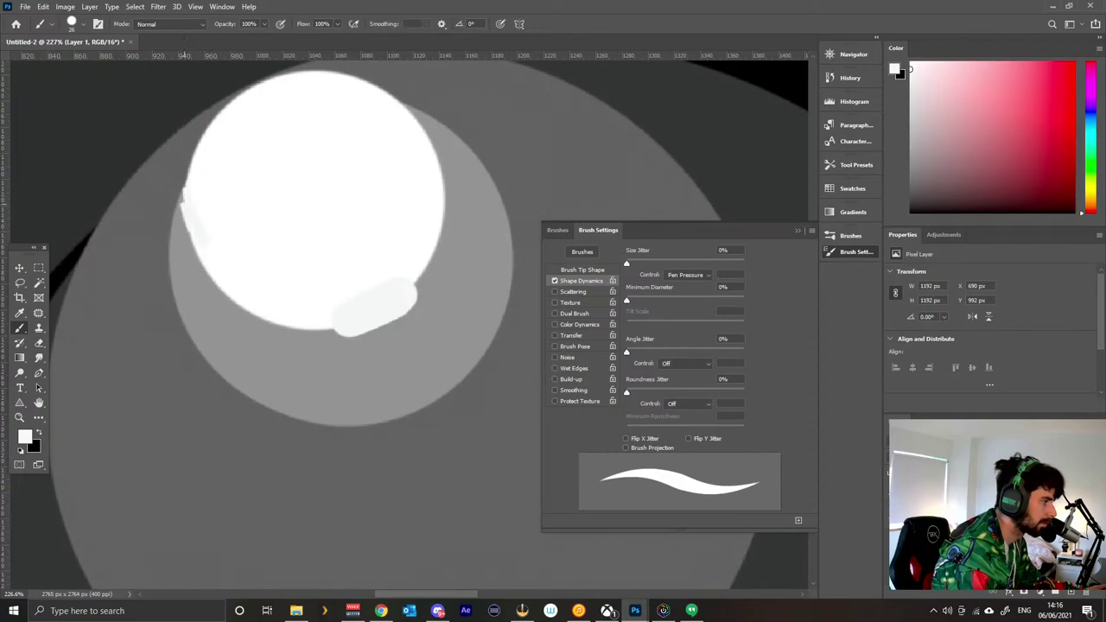
Sample the light grey beside the white circle, lower the brush flow to 65%, and try thin strokes along the circle's left edge.
left_click(185, 297, "alt")
left_click_drag(185, 210, 200, 259)
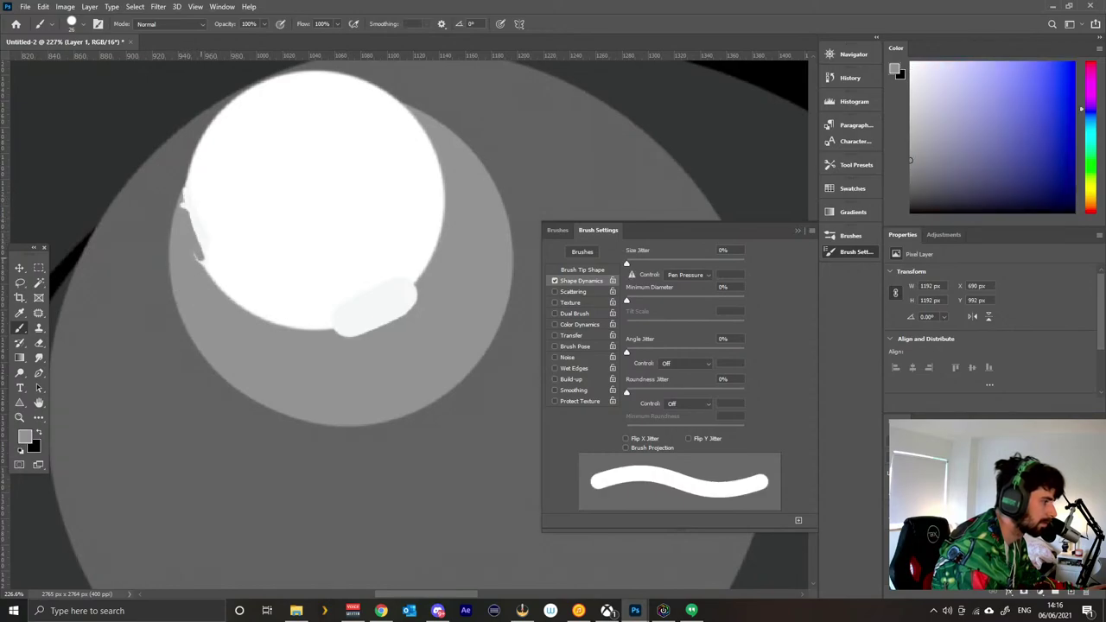
key("ctrl")
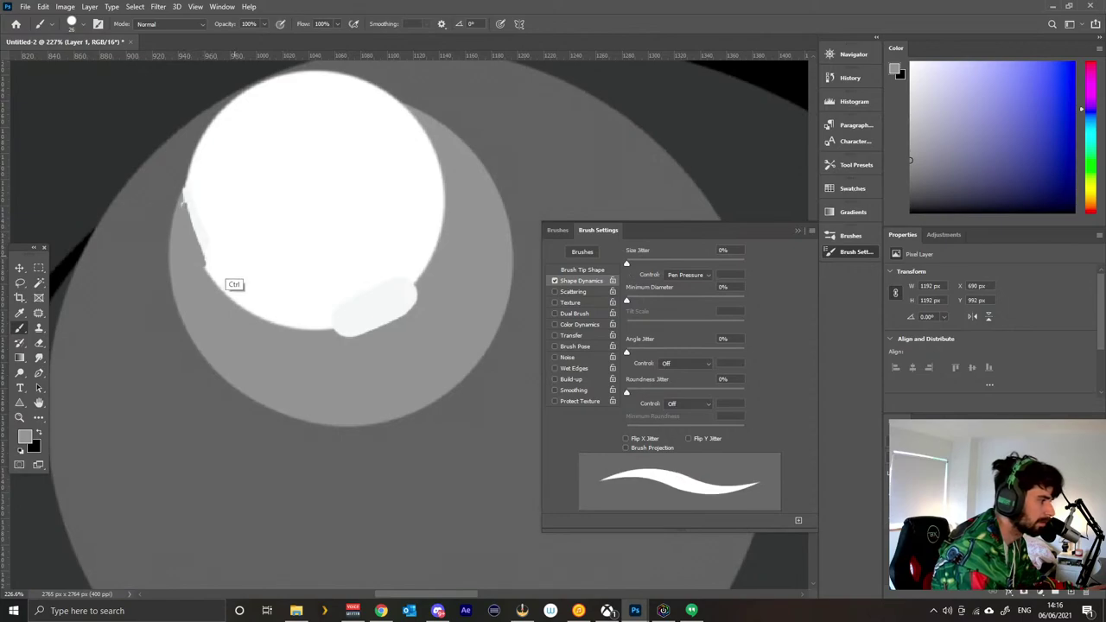
key("ctrl+z")
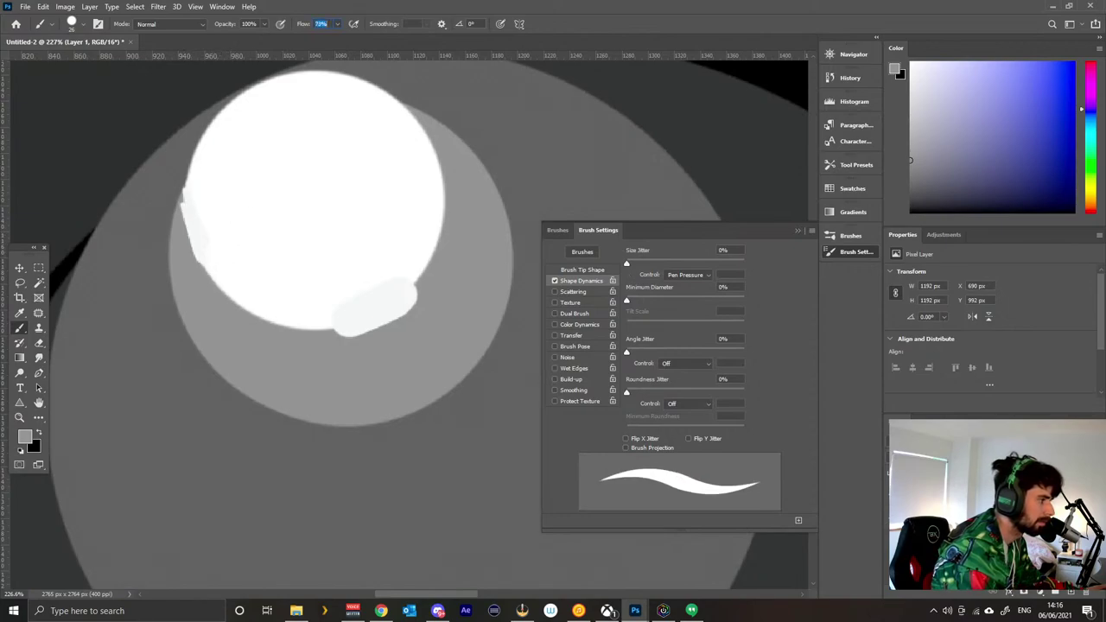
left_click_drag(185, 197, 199, 254)
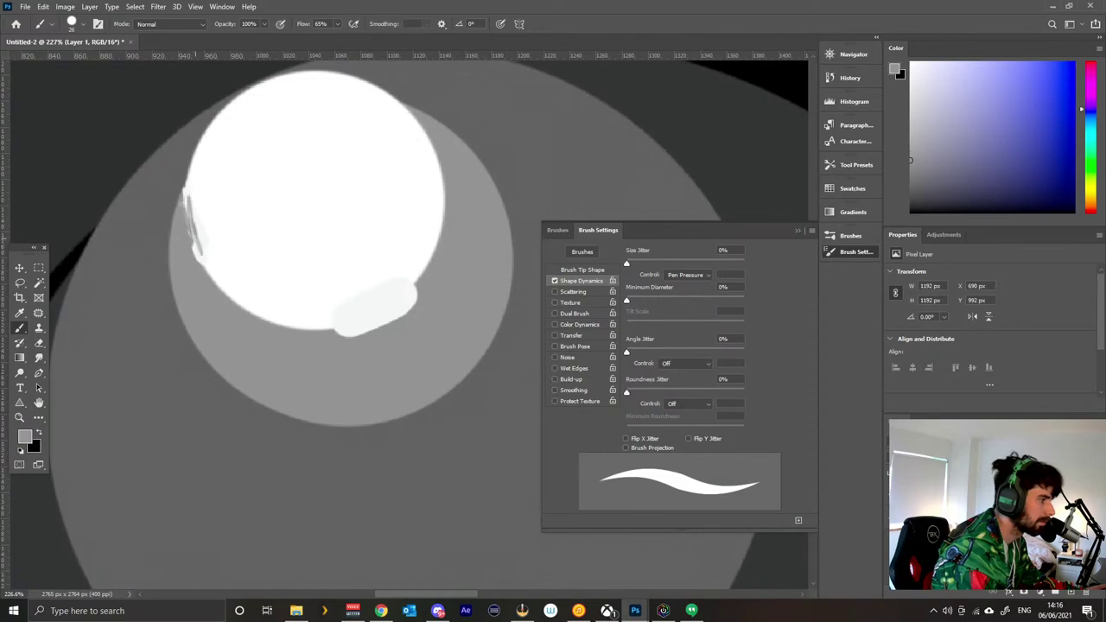
key("ctrl+z")
Try blending the white circle's edges with larger 66 px pressure-sensitive grey strokes, undoing each attempt.
mouse_move(216, 297)
left_mouse_down()
mouse_move(245, 291)
mouse_move(231, 361)
left_mouse_up()
left_click_drag(188, 220, 204, 273)
mouse_move(185, 213)
left_mouse_down()
mouse_move(217, 279)
mouse_move(251, 311)
mouse_move(304, 311)
mouse_move(335, 280)
left_mouse_up()
key("ctrl+z")
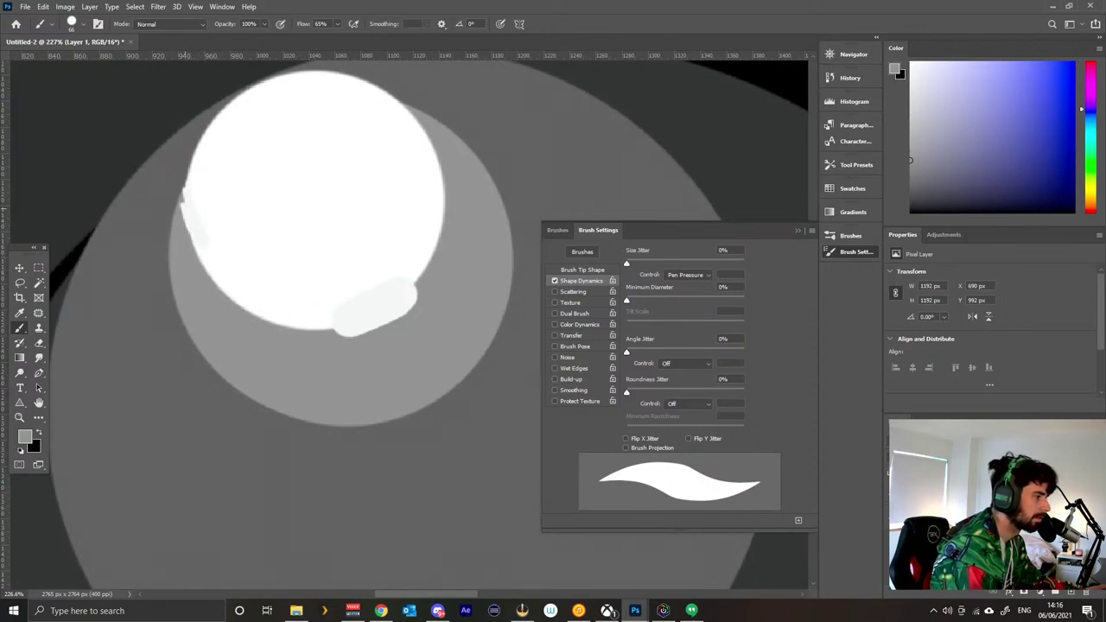
mouse_move(187, 209)
left_mouse_down()
mouse_move(252, 275)
mouse_move(420, 280)
left_mouse_up()
key("ctrl+z")
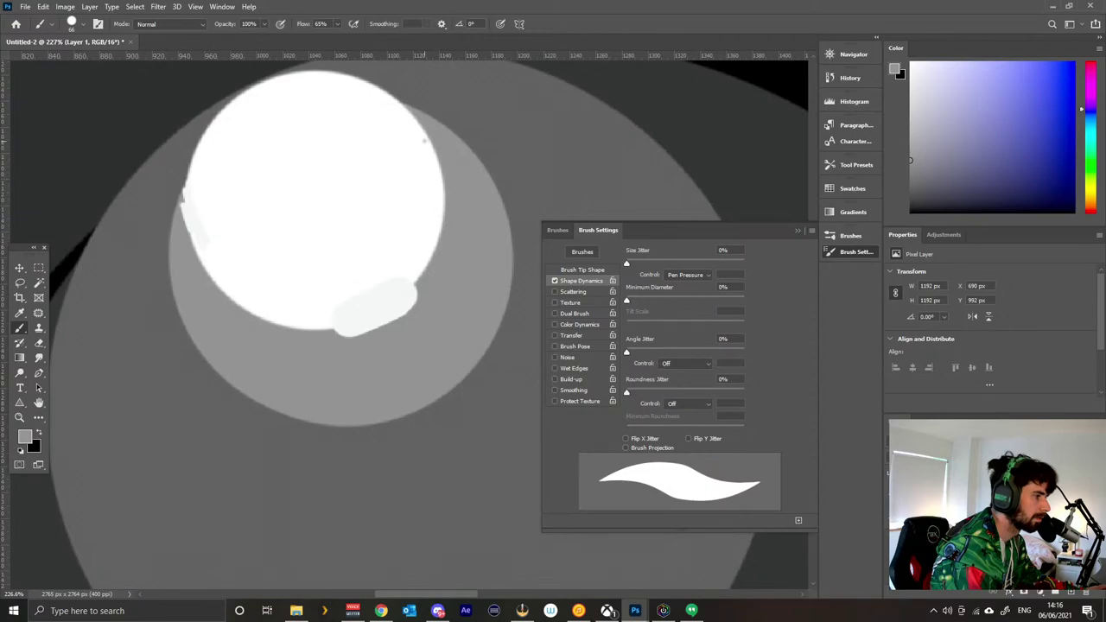
mouse_move(425, 141)
left_mouse_down()
mouse_move(381, 275)
mouse_move(227, 307)
left_mouse_up()
key("ctrl+z")
mouse_move(186, 217)
left_mouse_down()
mouse_move(348, 267)
mouse_move(391, 154)
mouse_move(408, 269)
mouse_move(210, 280)
mouse_move(192, 249)
mouse_move(378, 170)
left_mouse_up()
key("ctrl+z")
key("ctrl+z")
key("ctrl+z")
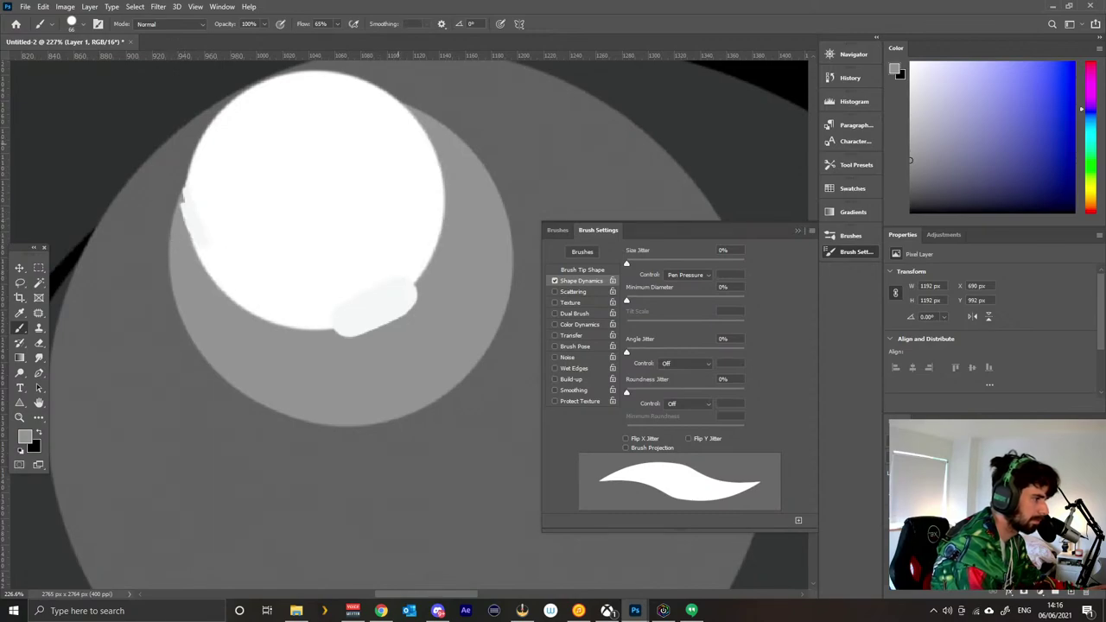
Enlarge the brush slightly and set the background colour to near-black 0c0c0c, returning to the Brush tool.
left_click_drag(340, 273, 359, 274)
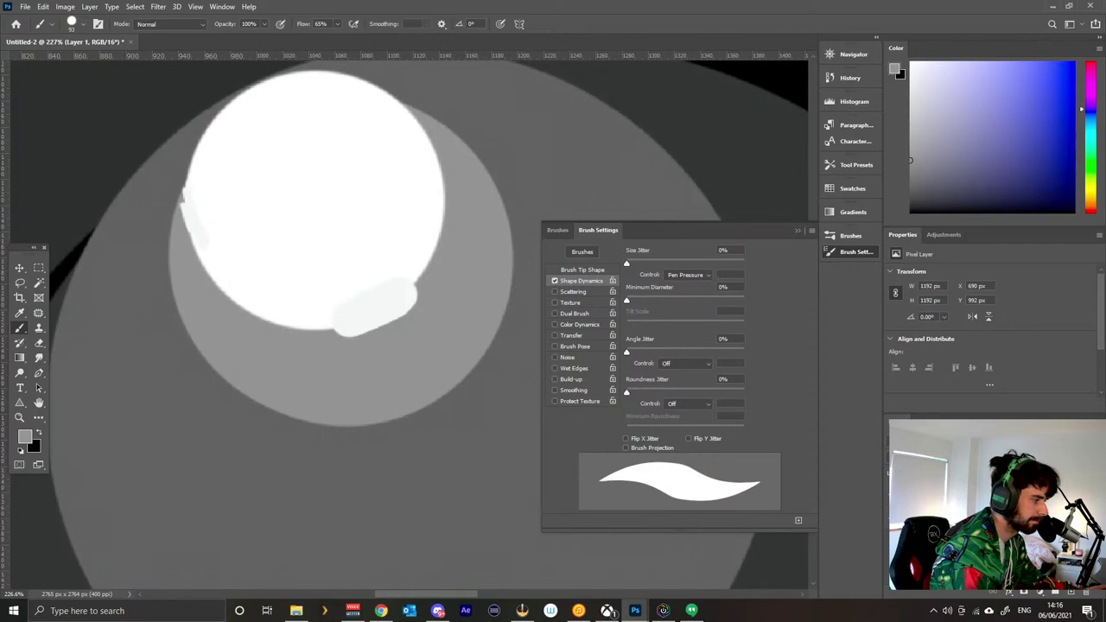
left_click(35, 446)
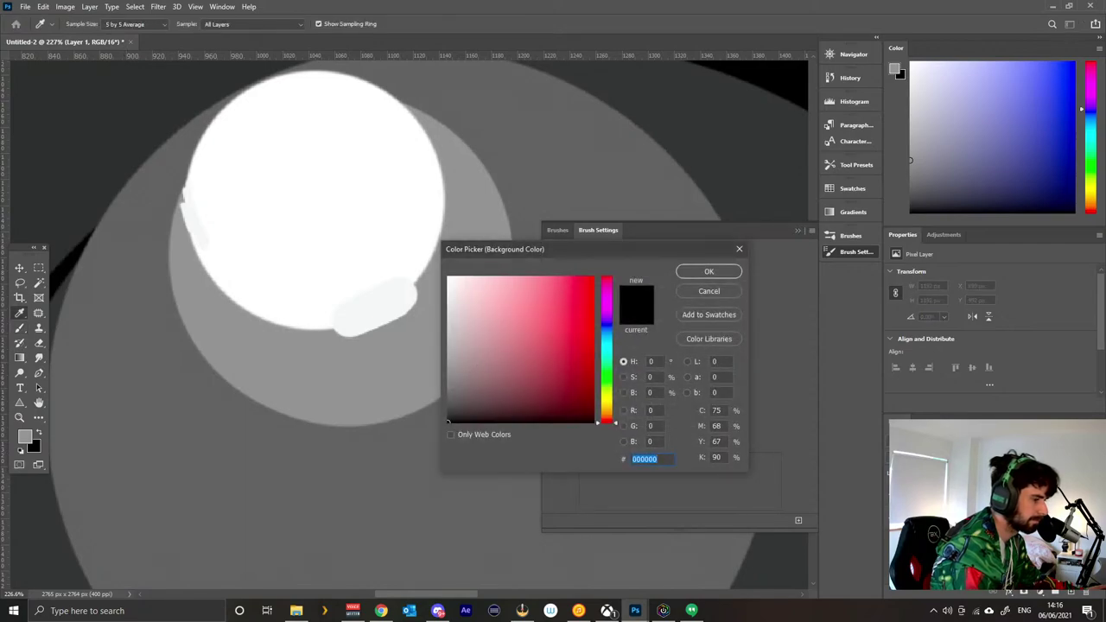
left_click(449, 415)
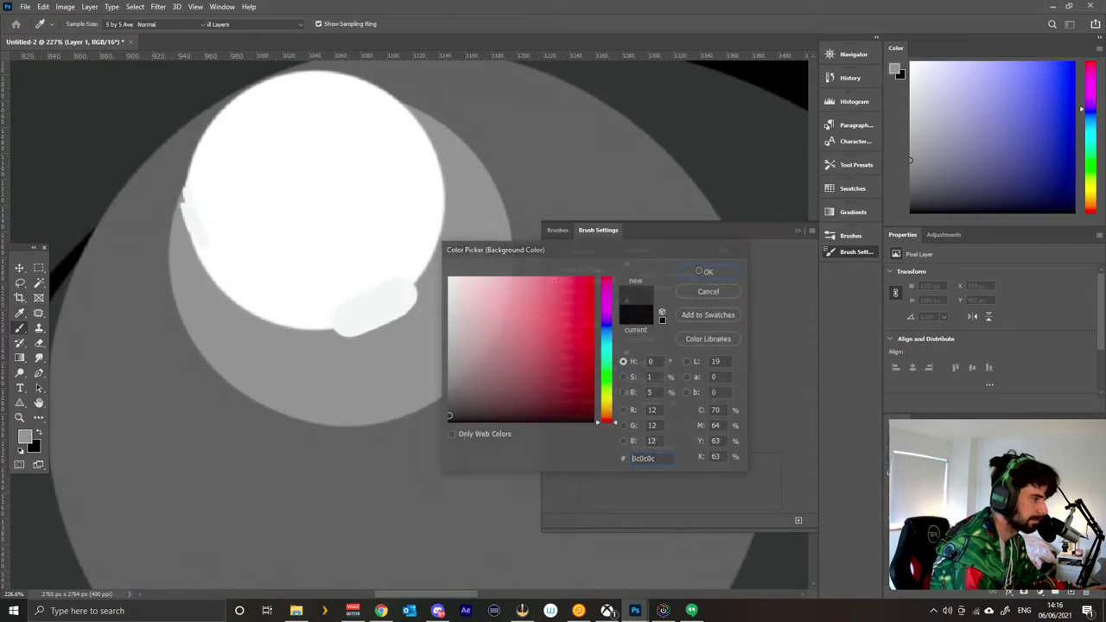
key("Return")
key("b")
Try grey strokes along the bottom edge of the white circle and undo them.
mouse_move(262, 303)
left_mouse_down()
mouse_move(346, 316)
mouse_move(394, 299)
mouse_move(379, 313)
mouse_move(321, 320)
mouse_move(372, 302)
mouse_move(350, 330)
left_mouse_up()
key("ctrl+z")
key("ctrl+z")
key("ctrl+z")
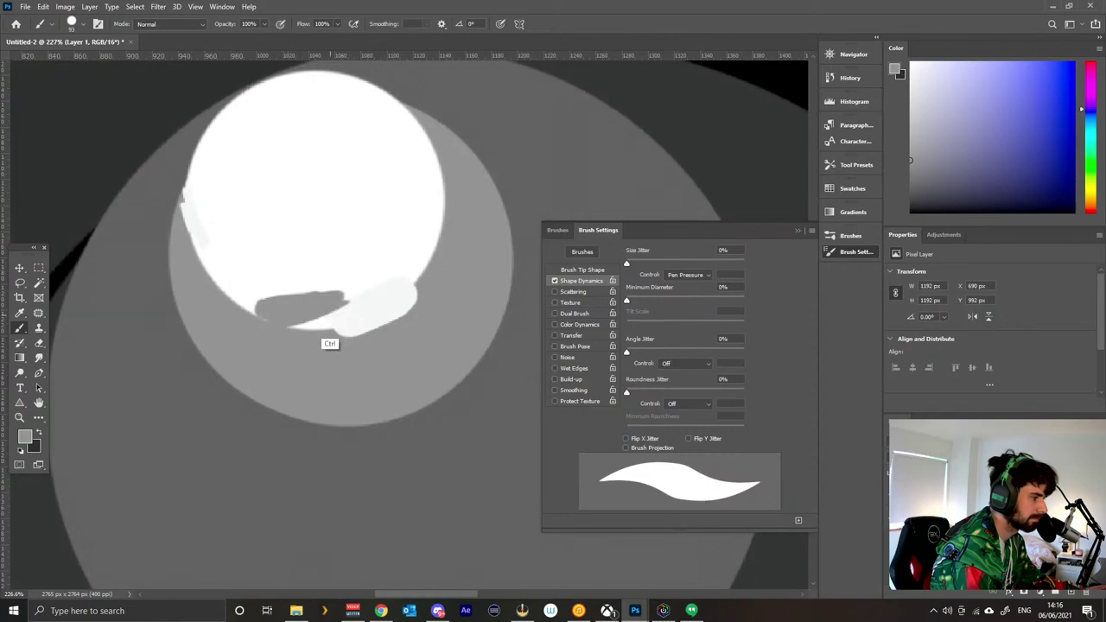
Set the foreground colour to 777777 and undo the dark grey test strokes at the white circle's lower edge.
left_click(25, 436)
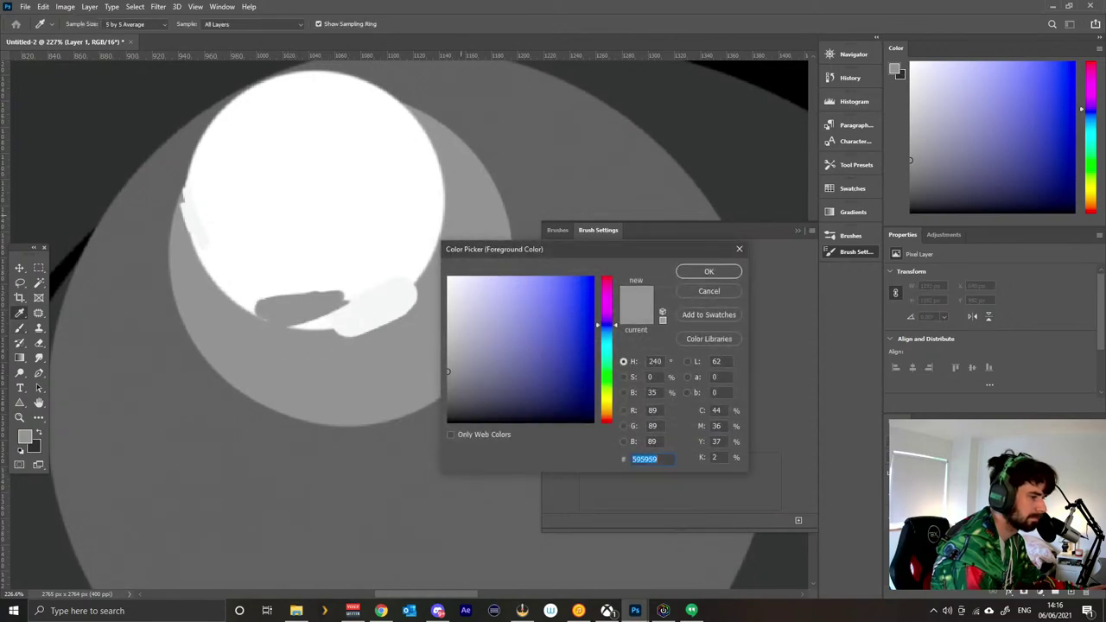
key("ctrl+c")
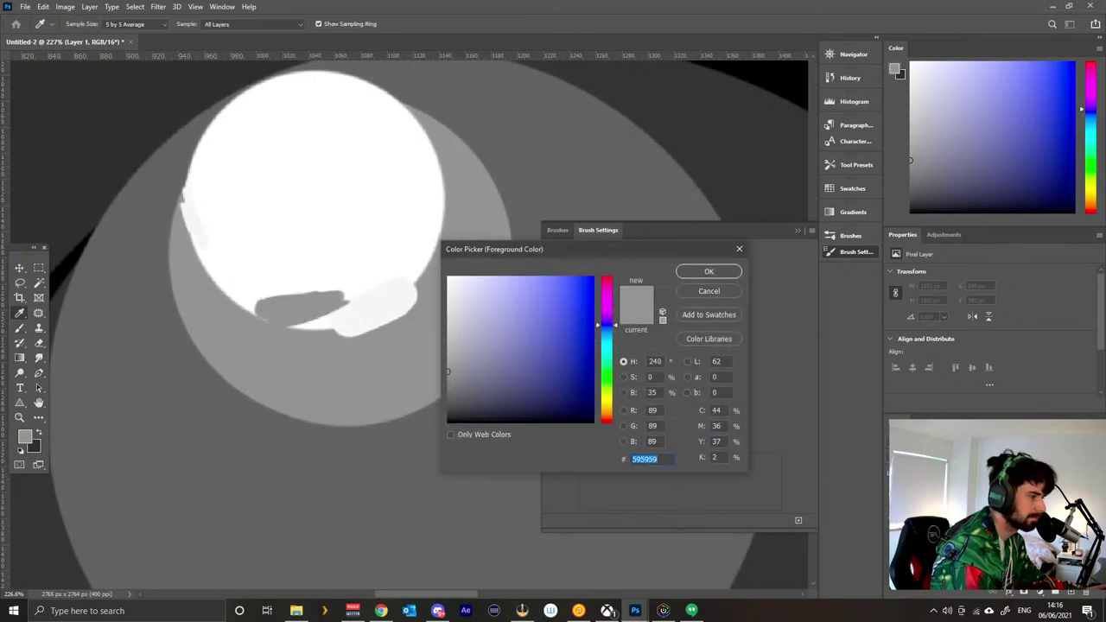
type("777777")
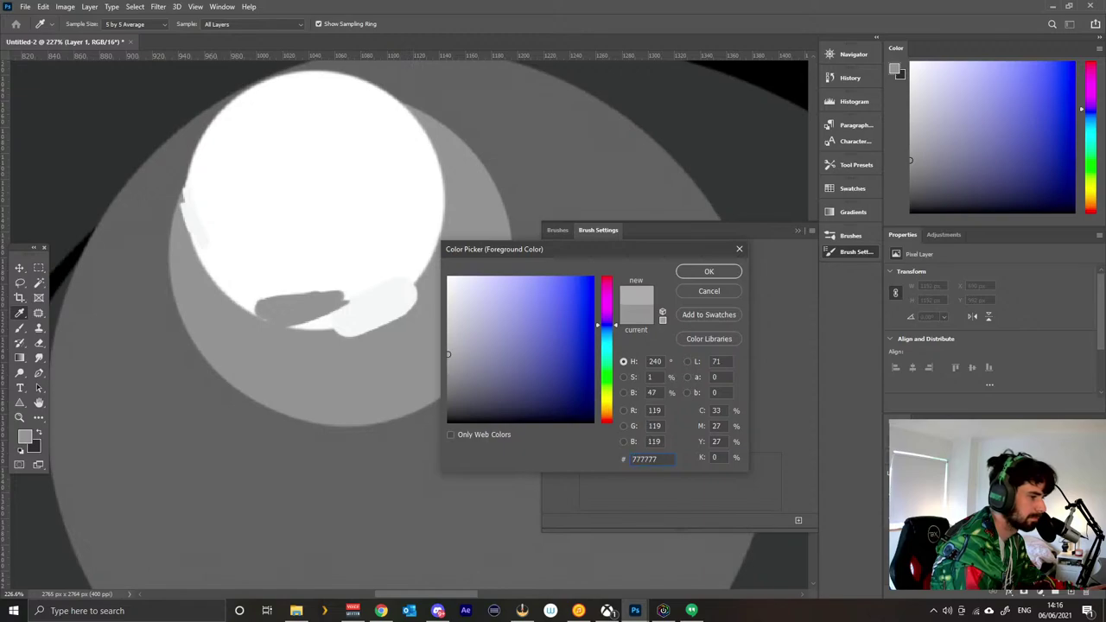
key("Return")
key("ctrl+z")
key("ctrl+z")
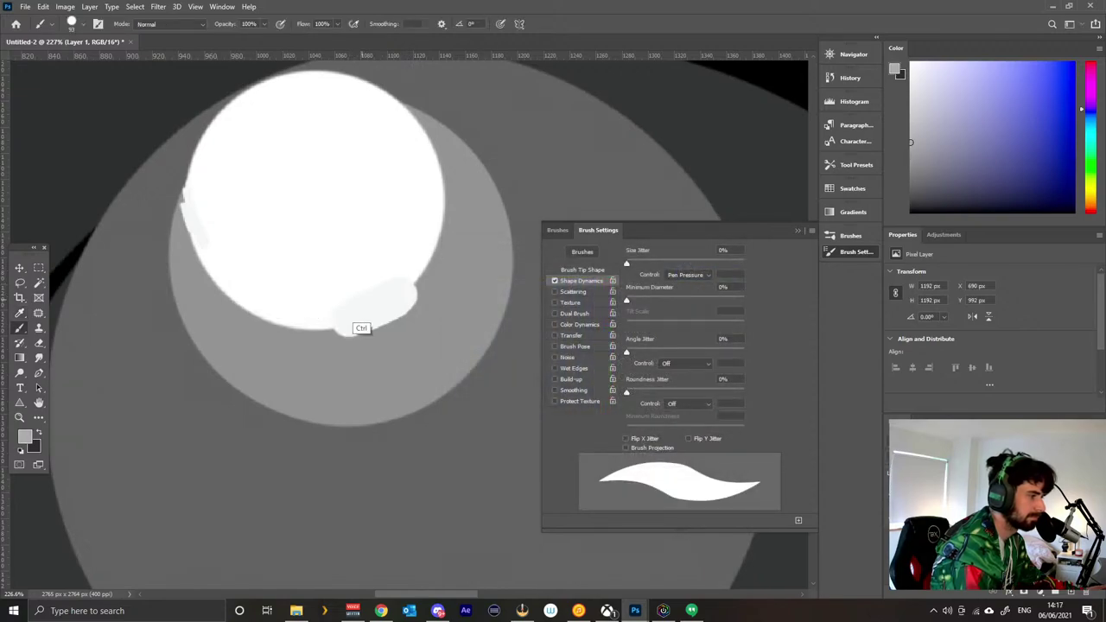
Try grey strokes across the white circle's lower edge, undoing them along with the older light patches at its edges.
left_click_drag(367, 300, 320, 317)
mouse_move(352, 309)
left_mouse_down()
mouse_move(309, 323)
mouse_move(360, 315)
left_mouse_up()
key("ctrl+z")
key("ctrl+z")
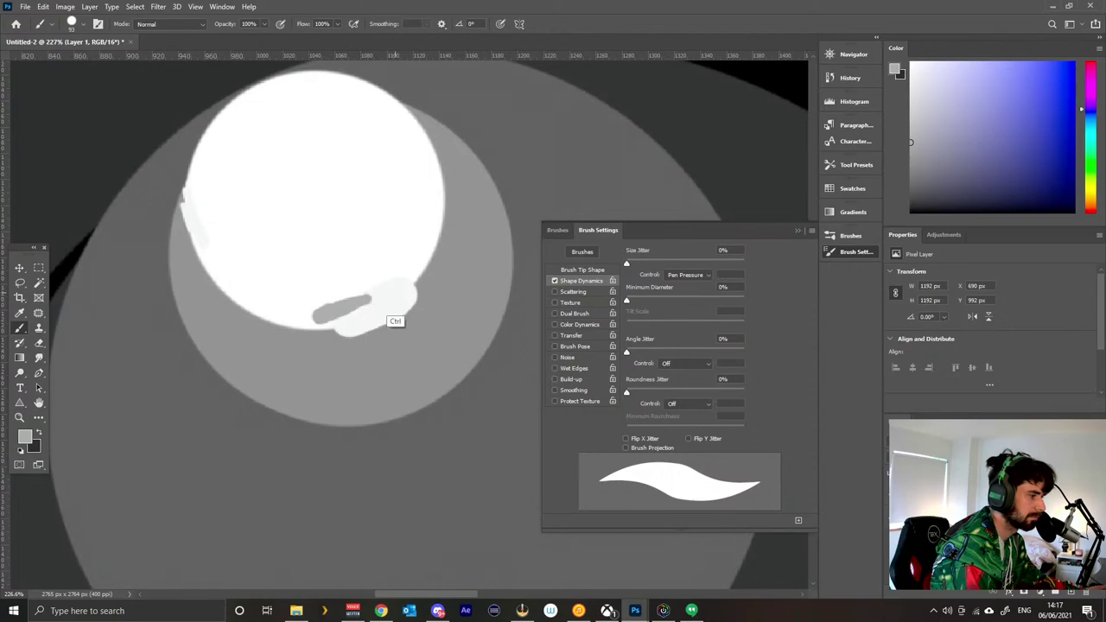
key("ctrl+z")
key("ctrl+z")
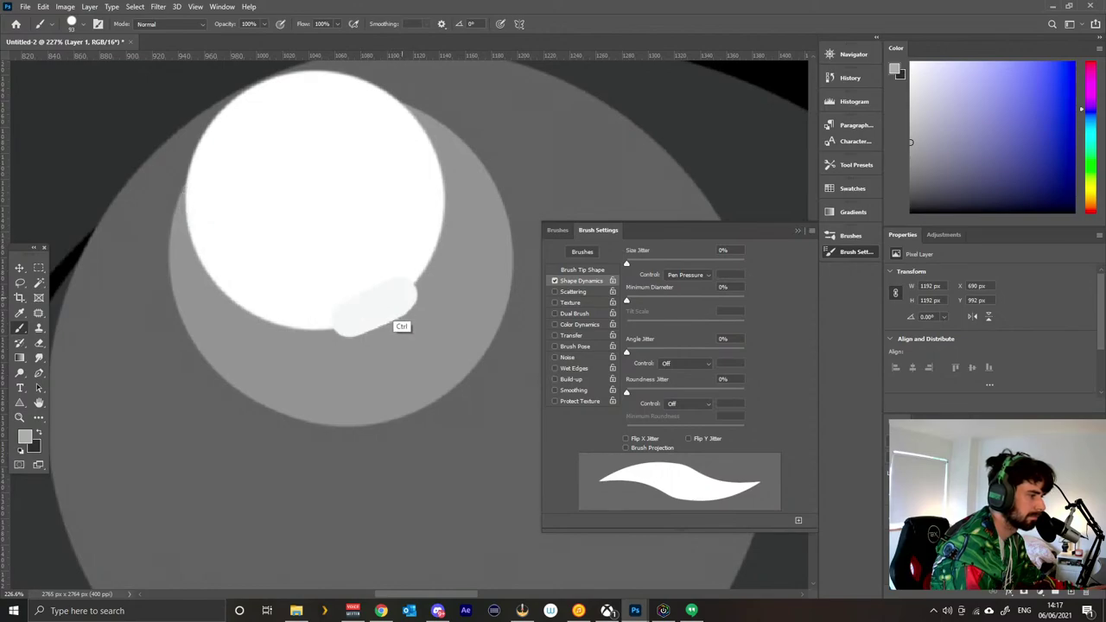
key("ctrl+z")
Try grey blending strokes along the bottom and left edges of the white circle, undoing each attempt.
mouse_move(318, 320)
left_mouse_down()
mouse_move(380, 304)
mouse_move(293, 322)
mouse_move(230, 308)
left_mouse_up()
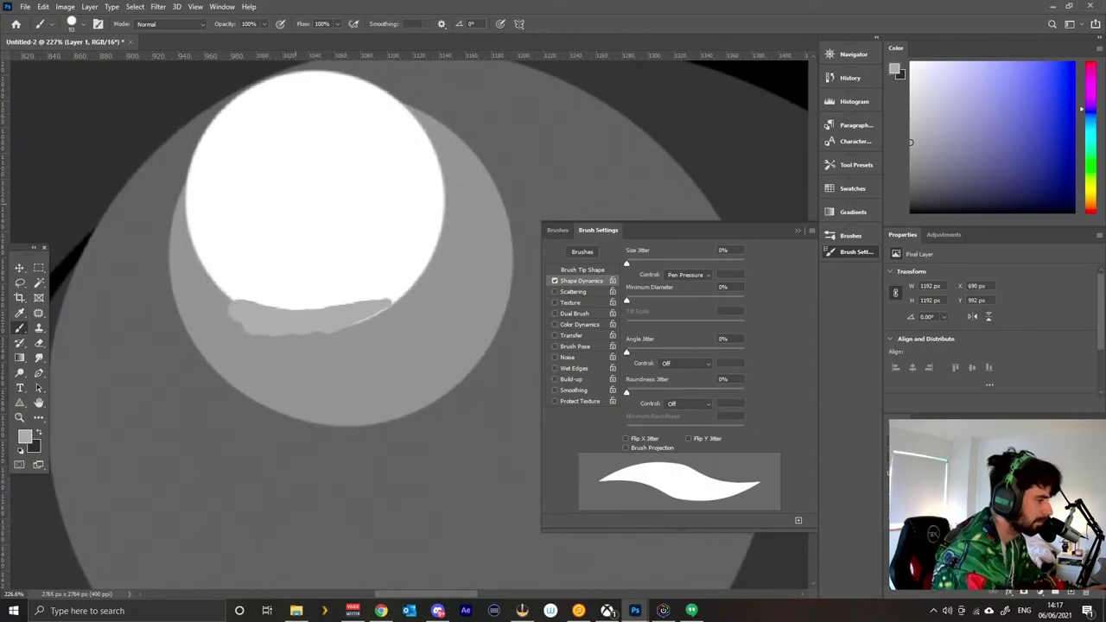
key("ctrl+z")
left_click_drag(183, 172, 208, 249)
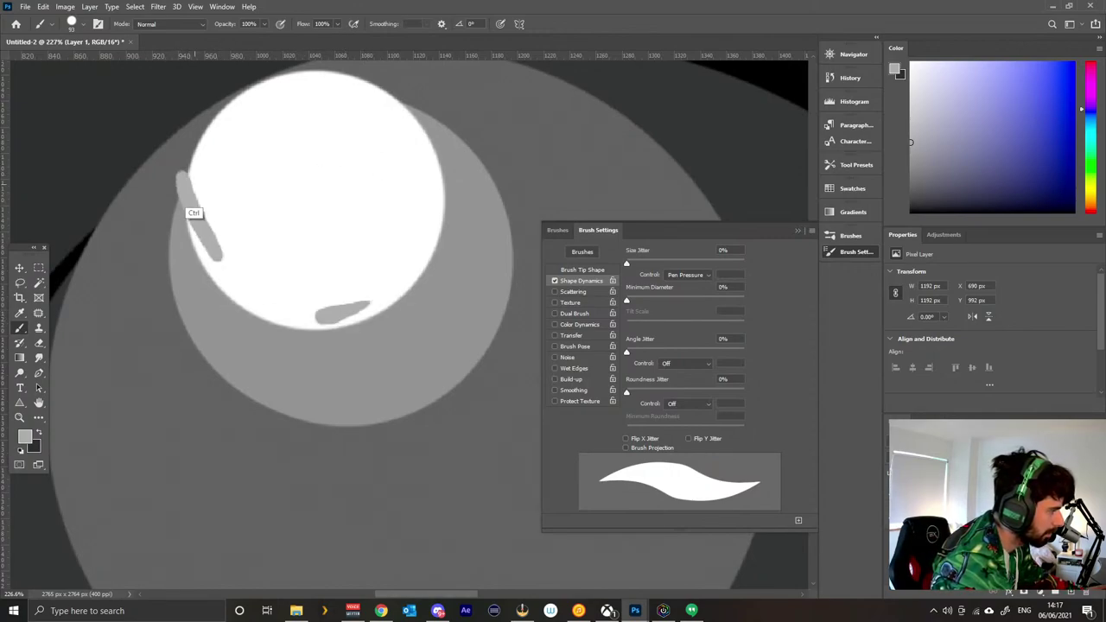
key("ctrl+z")
left_click(202, 202)
left_click_drag(204, 204, 239, 291)
key("ctrl+z")
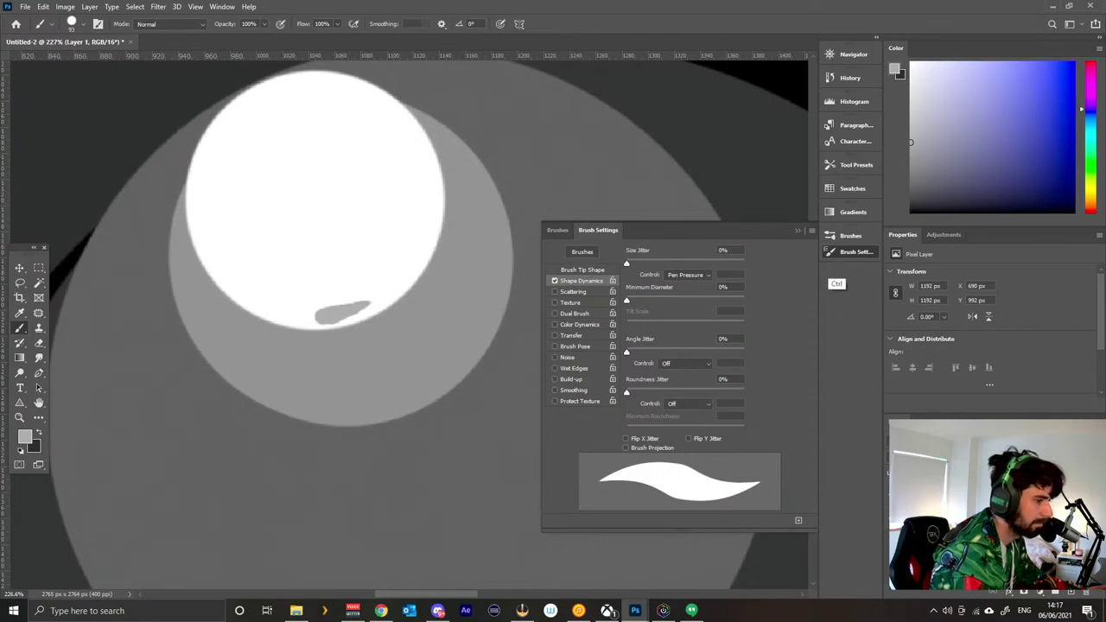
key("ctrl+z")
Choose a lighter grey foreground colour, try a broad band along the white circle's lower right edge, and undo it.
mouse_move(451, 309)
left_mouse_down()
mouse_move(332, 355)
mouse_move(471, 313)
left_mouse_up()
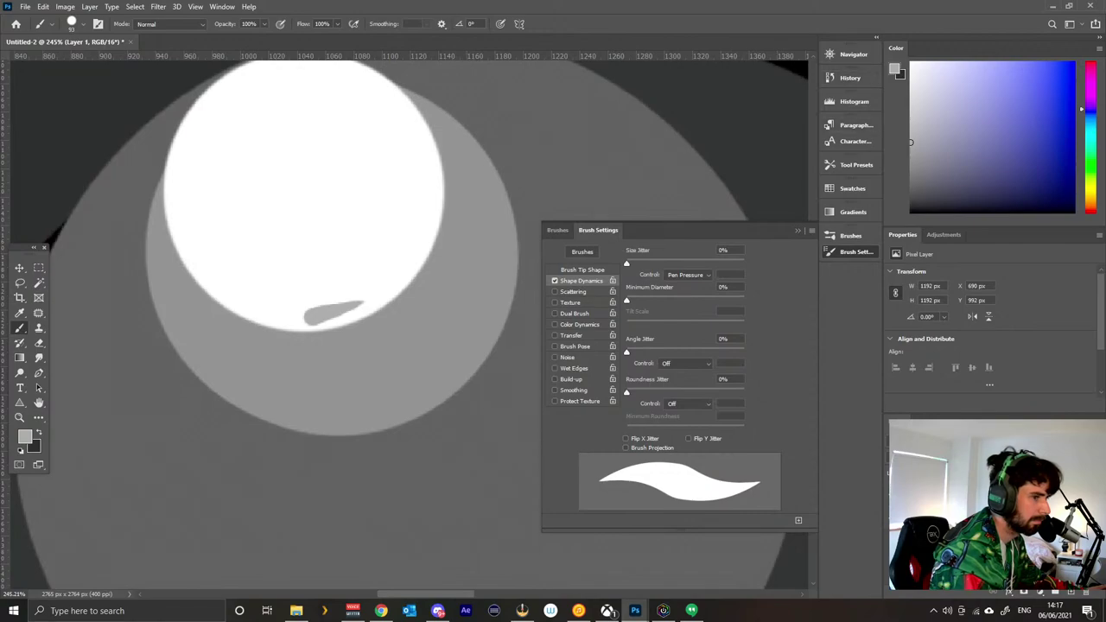
left_click_drag(910, 143, 910, 107)
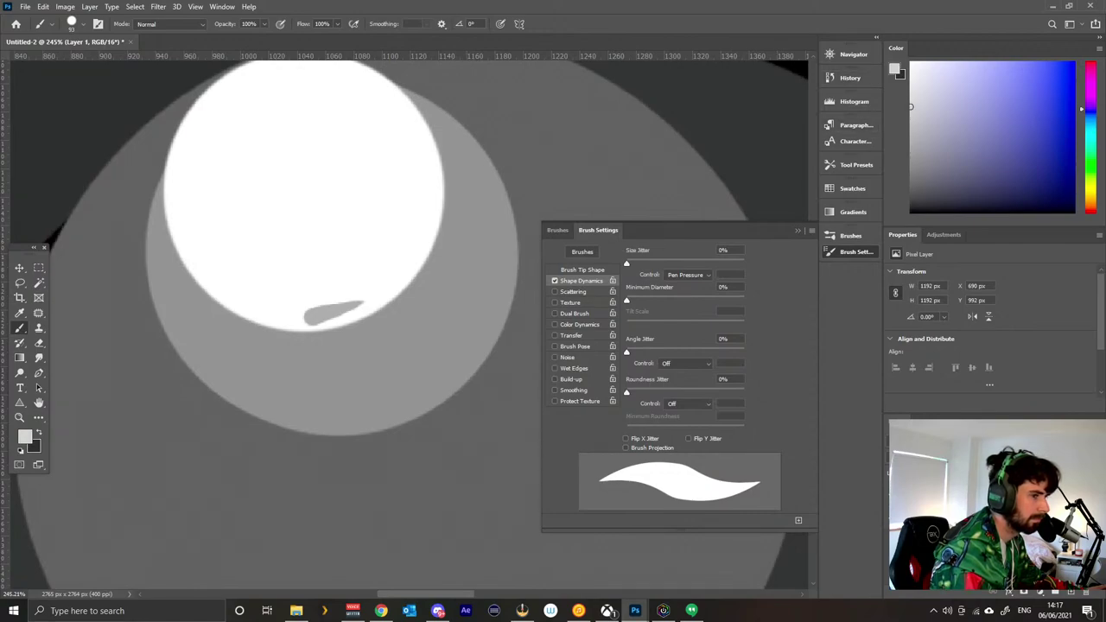
mouse_move(296, 315)
left_mouse_down()
mouse_move(363, 305)
mouse_move(339, 323)
mouse_move(313, 329)
mouse_move(448, 225)
mouse_move(411, 117)
mouse_move(418, 216)
mouse_move(285, 285)
mouse_move(241, 259)
left_mouse_up()
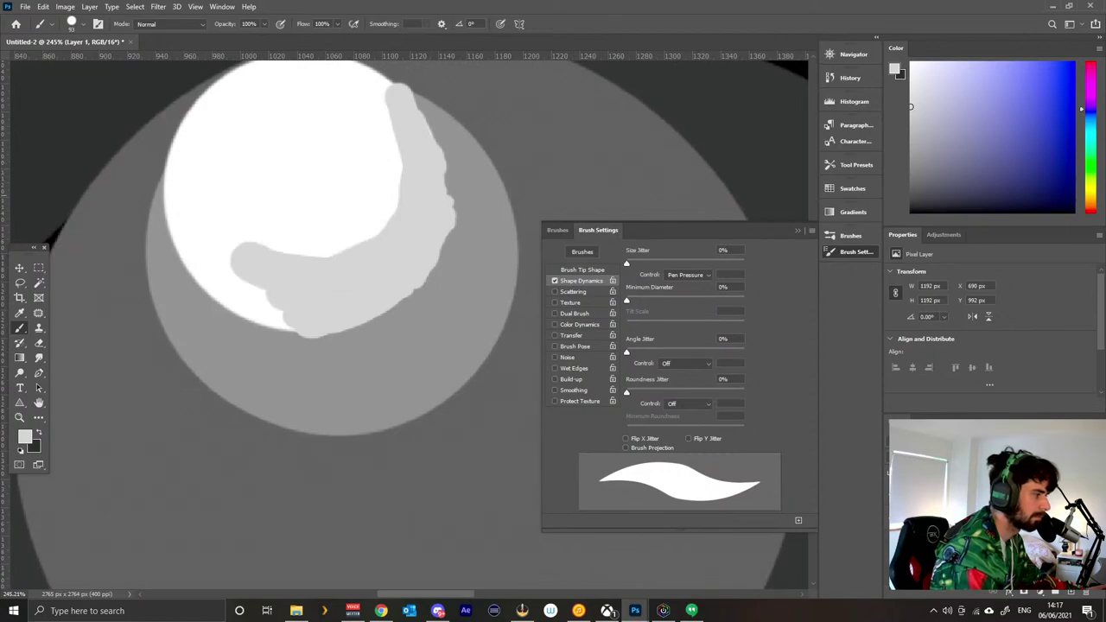
scroll(496, 316, "down", 8)
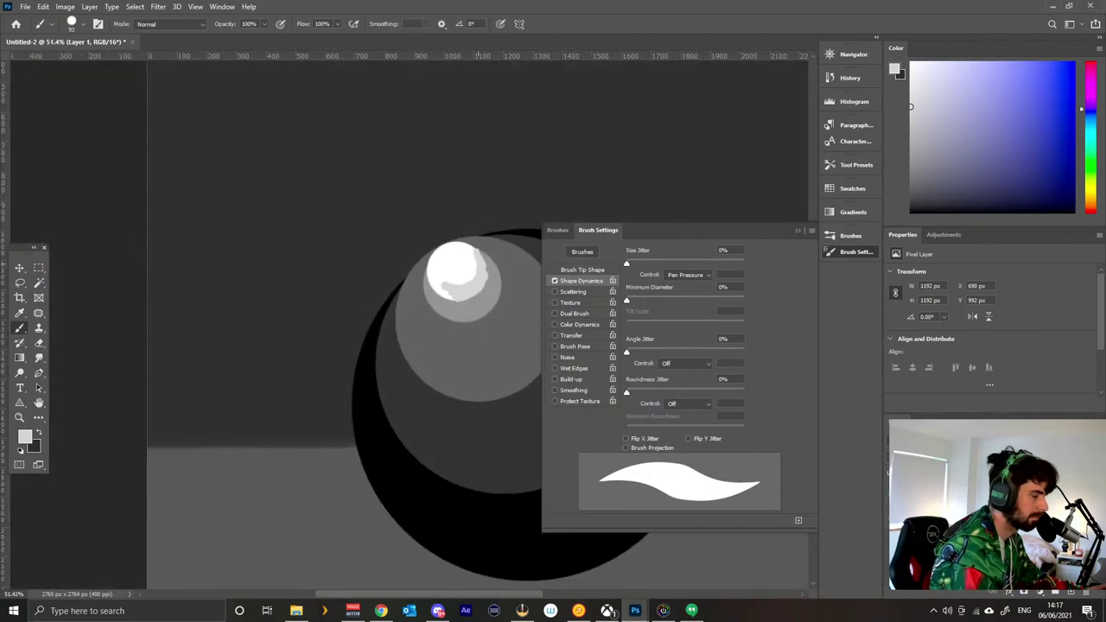
key("ctrl+z")
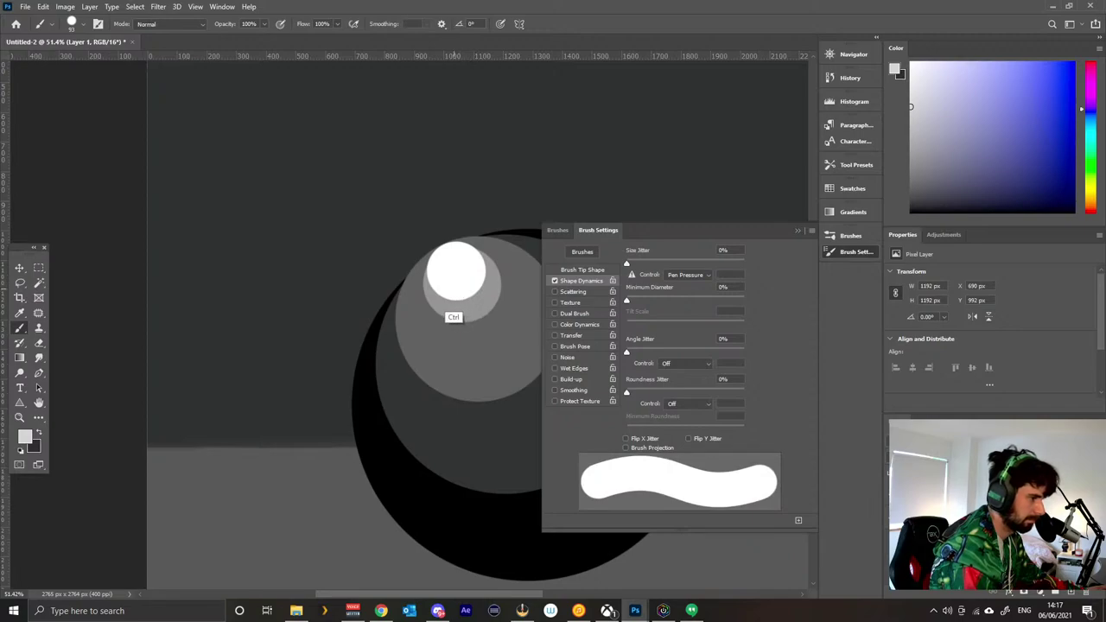
Try light grey strokes around the rim of the white highlight with the whole ball in view, undoing them.
mouse_move(434, 292)
left_mouse_down()
mouse_move(432, 283)
mouse_move(442, 301)
mouse_move(430, 264)
mouse_move(440, 295)
mouse_move(464, 297)
mouse_move(487, 284)
mouse_move(475, 251)
left_mouse_up()
key("ctrl+z")
right_click(437, 273)
key("ctrl+z")
key("ctrl+z")
key("ctrl+z")
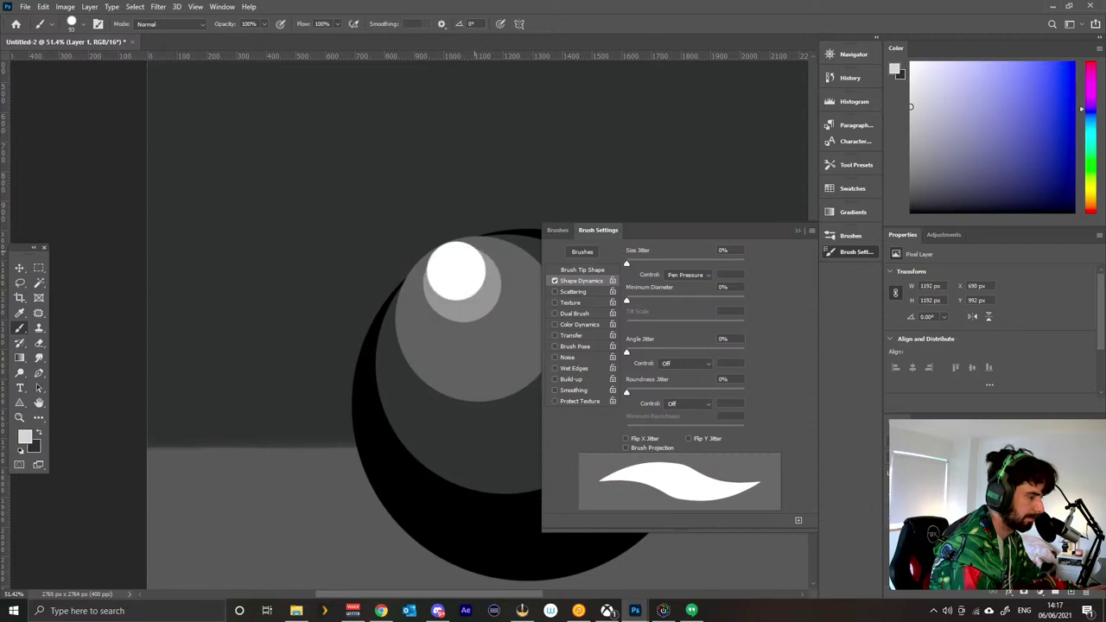
key("ctrl+z")
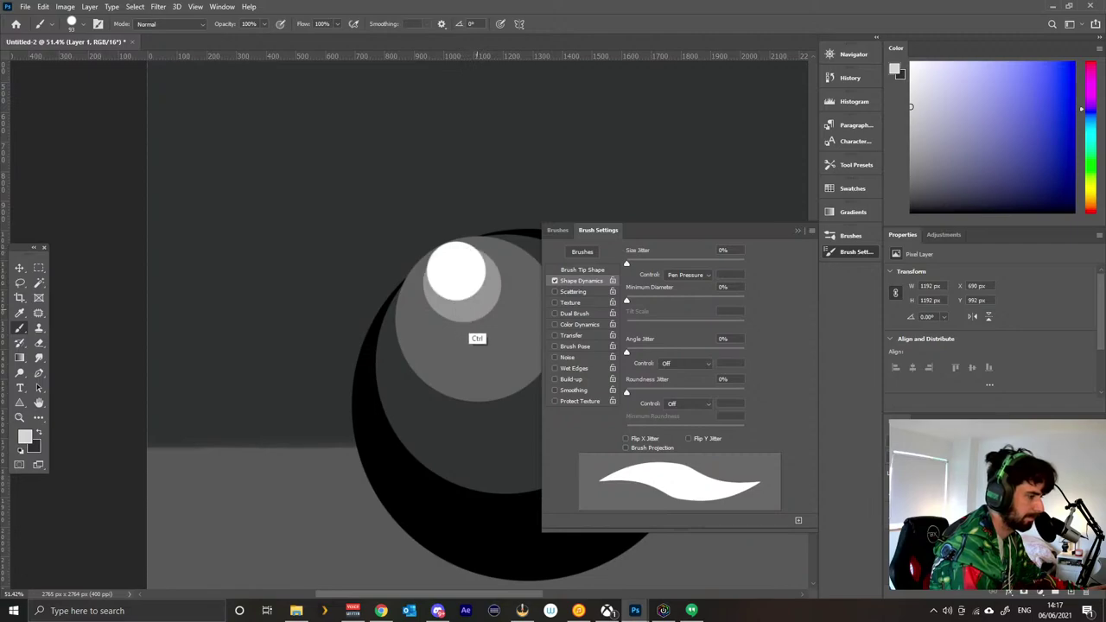
Enlarge the brush to 255 px and try repeated light grey strokes around the white highlight, undoing them all.
right_click(450, 312, "ctrl")
left_click_drag(458, 311, 488, 312)
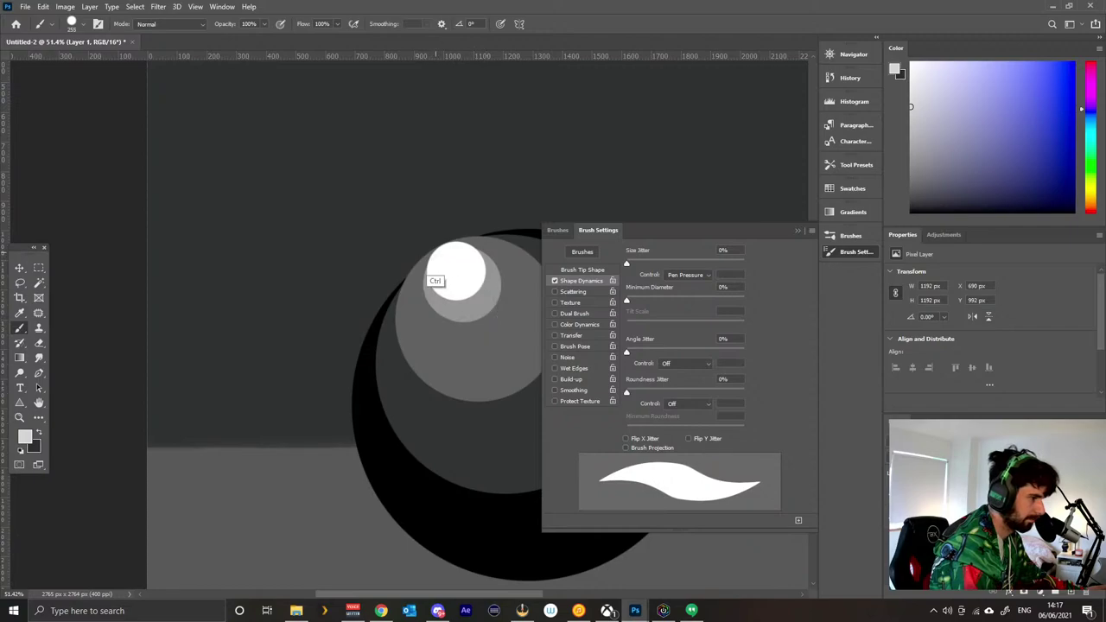
mouse_move(435, 248)
left_mouse_down()
mouse_move(452, 299)
mouse_move(477, 259)
mouse_move(437, 257)
mouse_move(443, 288)
mouse_move(469, 281)
mouse_move(474, 264)
mouse_move(436, 262)
mouse_move(450, 290)
mouse_move(471, 275)
mouse_move(469, 258)
mouse_move(430, 261)
mouse_move(438, 284)
mouse_move(460, 290)
mouse_move(478, 274)
mouse_move(430, 257)
mouse_move(439, 285)
mouse_move(476, 273)
mouse_move(472, 259)
mouse_move(431, 256)
mouse_move(429, 278)
mouse_move(456, 298)
mouse_move(474, 259)
mouse_move(433, 262)
mouse_move(453, 296)
mouse_move(478, 279)
mouse_move(432, 256)
mouse_move(427, 278)
mouse_move(476, 289)
left_mouse_up()
key("ctrl+z")
key("ctrl+z")
key("ctrl+z")
key("ctrl+z")
key("ctrl+z")
key("ctrl+z")
key("ctrl+z")
key("ctrl+z")
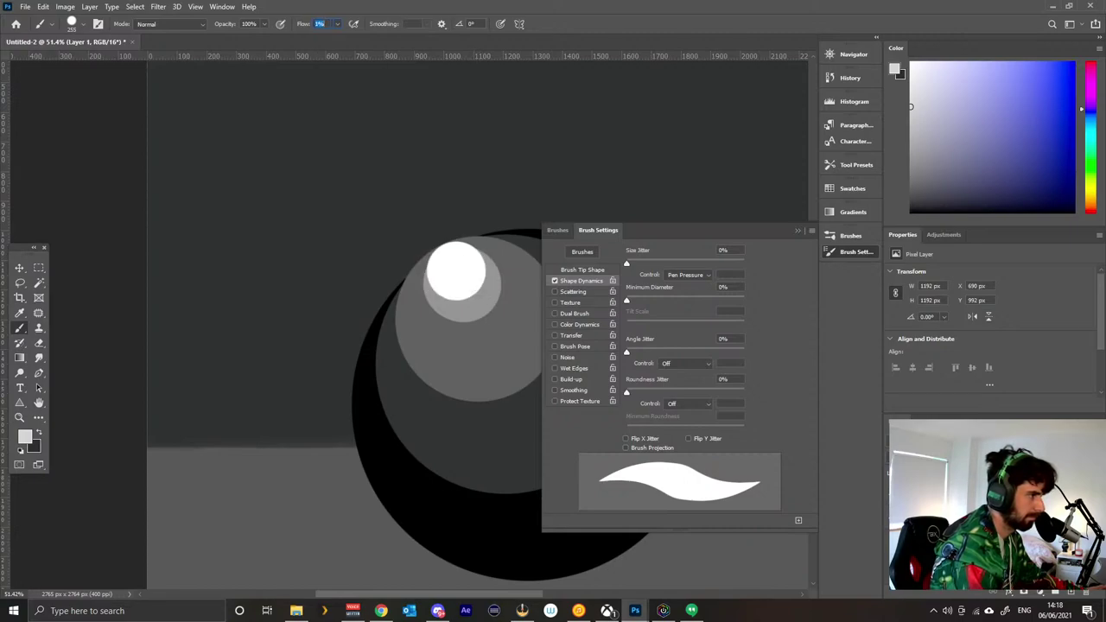
Lower the brush flow to 21% and try building up light grey around the white highlight, undoing the strokes.
key("Return")
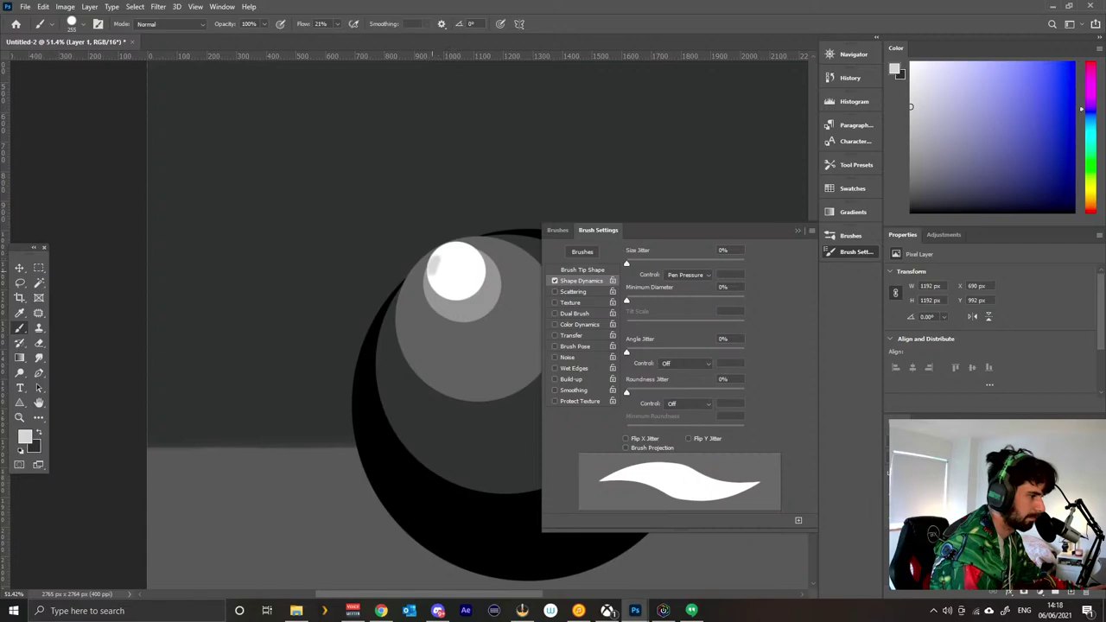
mouse_move(432, 271)
left_mouse_down()
mouse_move(453, 292)
mouse_move(482, 270)
mouse_move(474, 287)
mouse_move(428, 294)
mouse_move(429, 263)
mouse_move(424, 278)
mouse_move(457, 297)
mouse_move(487, 287)
mouse_move(472, 255)
mouse_move(476, 269)
mouse_move(446, 294)
mouse_move(428, 283)
mouse_move(430, 263)
mouse_move(437, 292)
mouse_move(463, 296)
mouse_move(461, 264)
mouse_move(481, 259)
mouse_move(481, 273)
mouse_move(471, 246)
mouse_move(478, 277)
left_mouse_up()
key("ctrl+z")
key("ctrl+z")
key("ctrl+z")
key("ctrl+z")
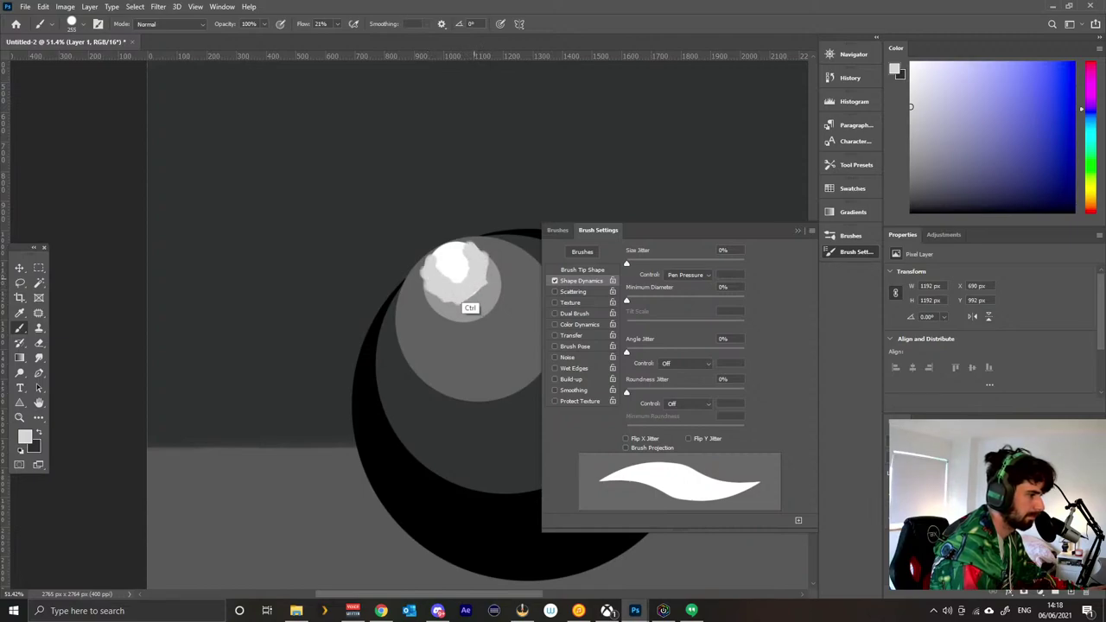
key("ctrl+z")
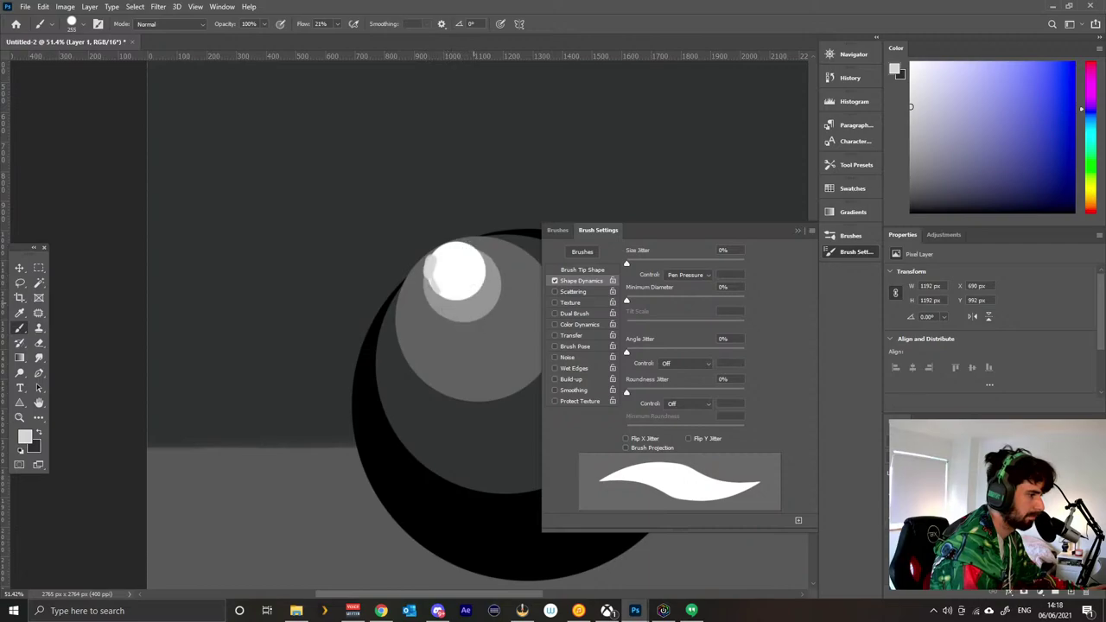
Reduce the brush to 138 px and try low-flow light grey strokes along the white highlight's rim, undoing them.
right_click(470, 315, "ctrl+alt")
left_click_drag(462, 313, 446, 318)
mouse_move(434, 277)
left_mouse_down()
mouse_move(485, 287)
mouse_move(481, 270)
mouse_move(451, 298)
left_mouse_up()
key("ctrl+z")
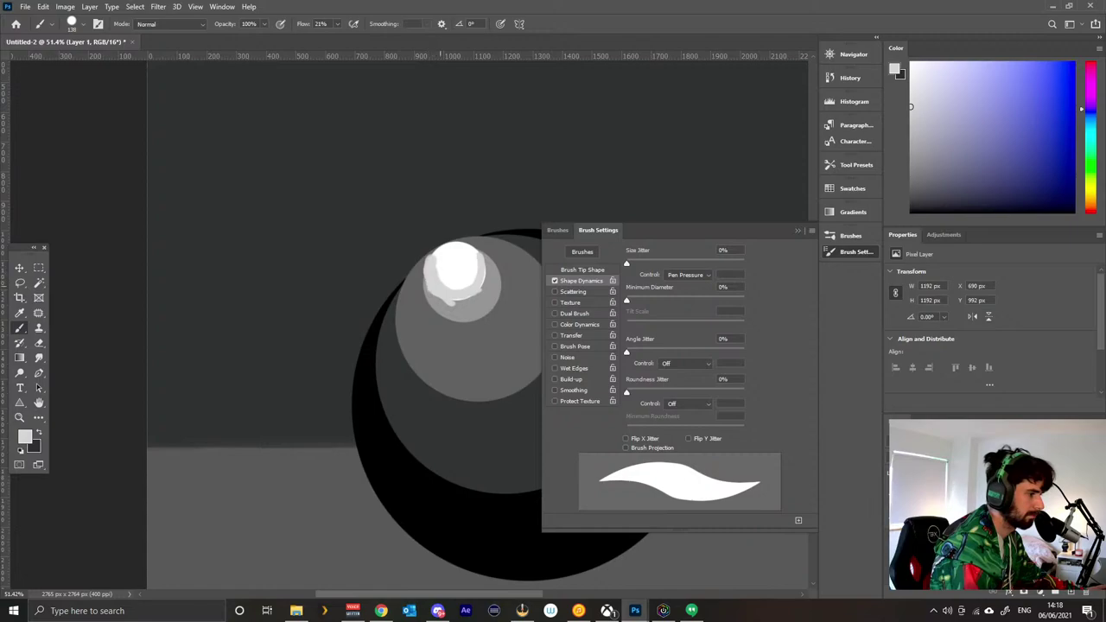
left_click_drag(468, 274, 478, 258)
key("ctrl+z")
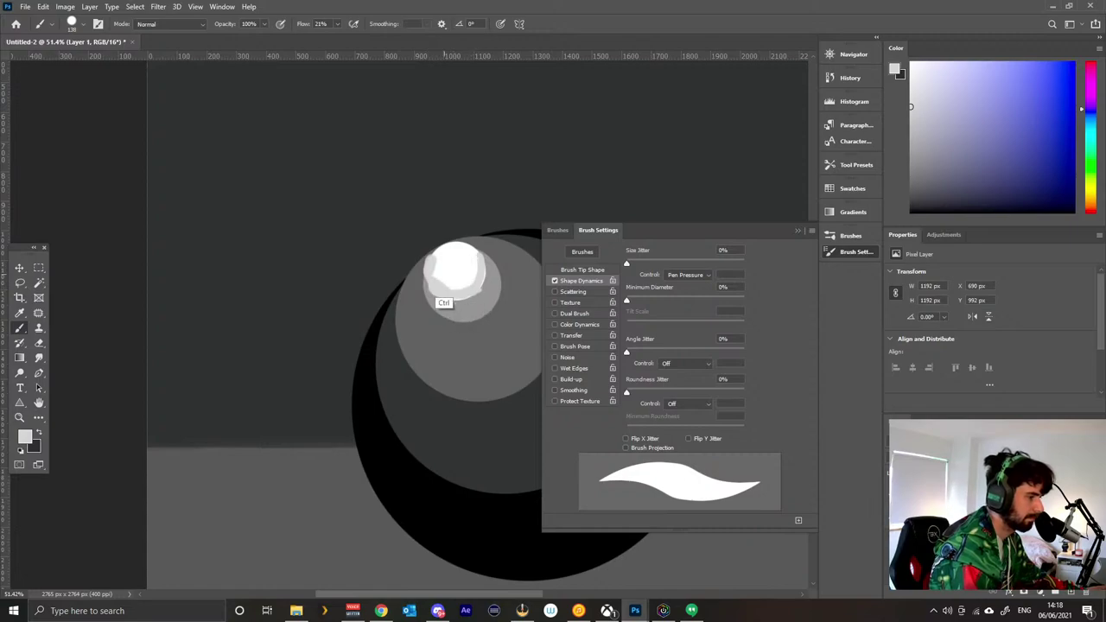
key("ctrl+z")
key("ctrl+z")
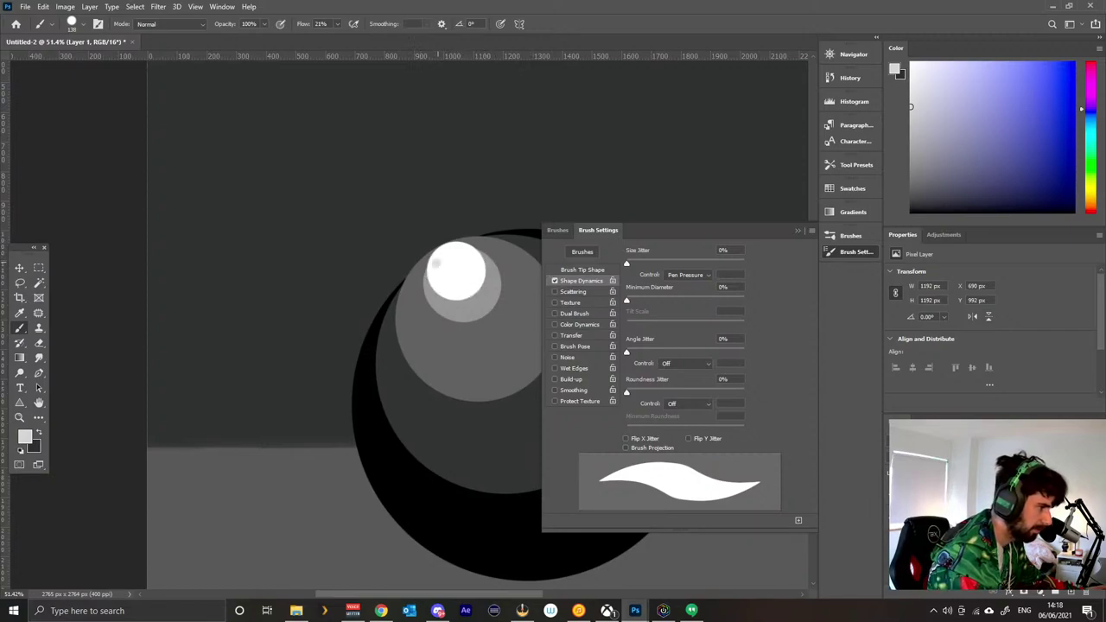
Try a light grey low-flow band down the left side and around the bottom of the white highlight, then undo it.
mouse_move(437, 263)
left_mouse_down()
mouse_move(433, 290)
mouse_move(465, 294)
mouse_move(482, 250)
mouse_move(481, 275)
mouse_move(428, 267)
left_mouse_up()
key("ctrl+z")
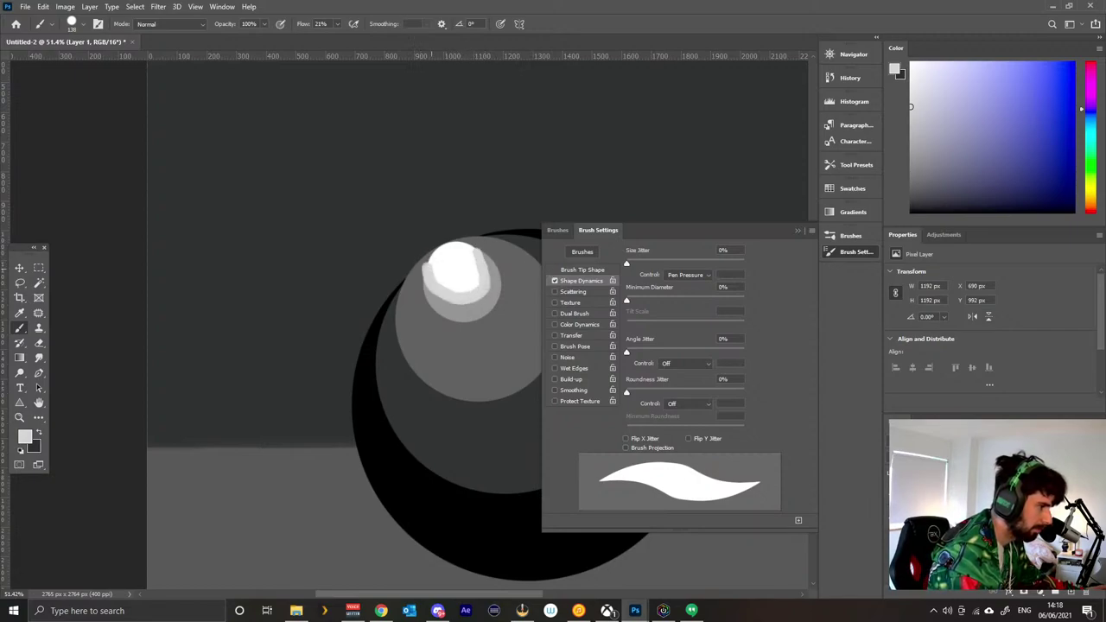
key("ctrl+space")
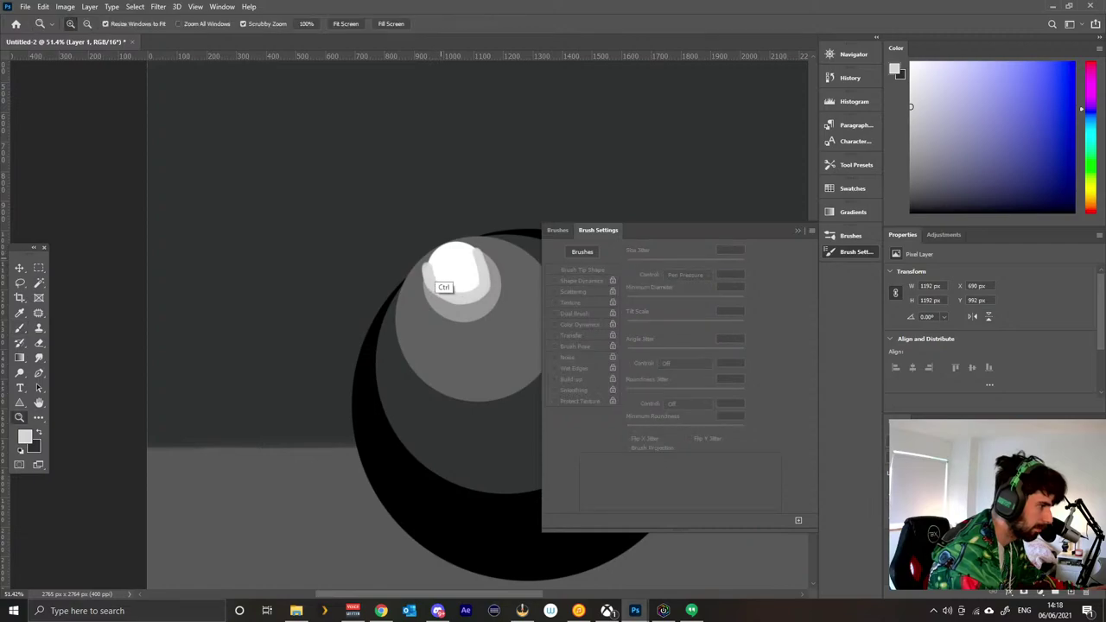
key("ctrl+z")
Show the brush presets instead of the brush settings and try light grey strokes around the white highlight with Hard Round Pressure Size.
left_click(856, 252)
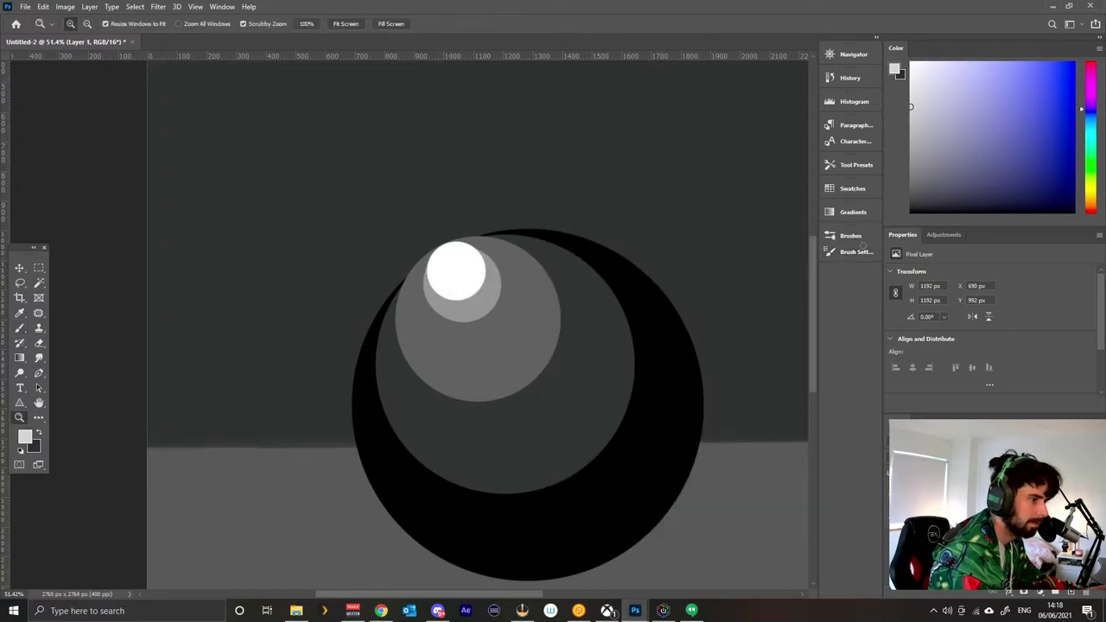
left_click(851, 236)
key("b")
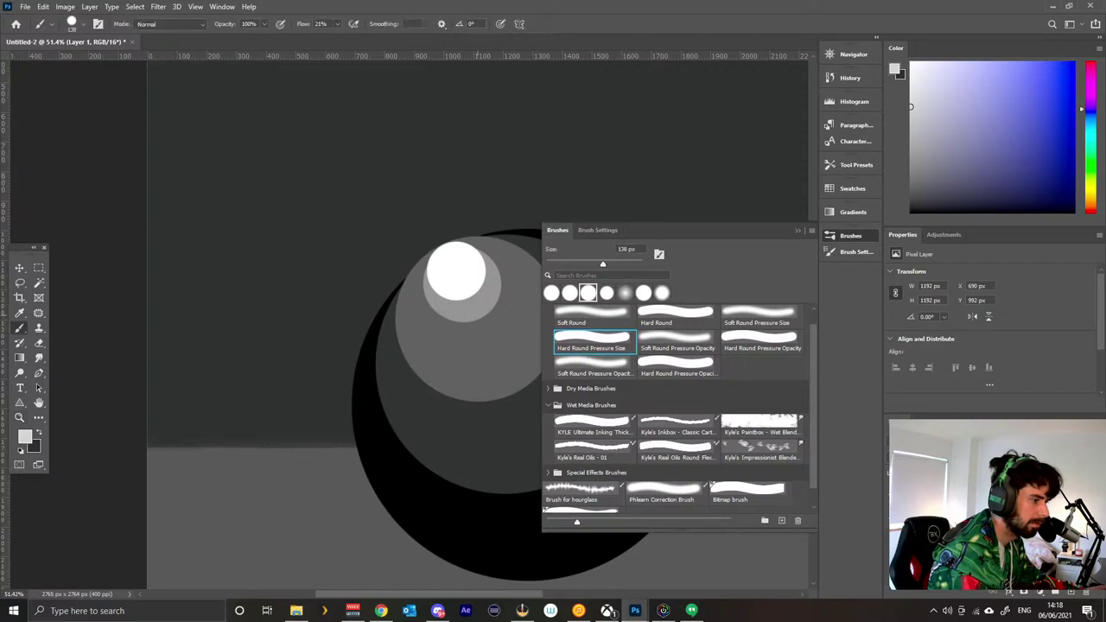
mouse_move(433, 253)
left_mouse_down()
mouse_move(429, 274)
mouse_move(480, 286)
mouse_move(484, 250)
mouse_move(428, 281)
mouse_move(471, 294)
mouse_move(475, 251)
left_mouse_up()
key("ctrl+z")
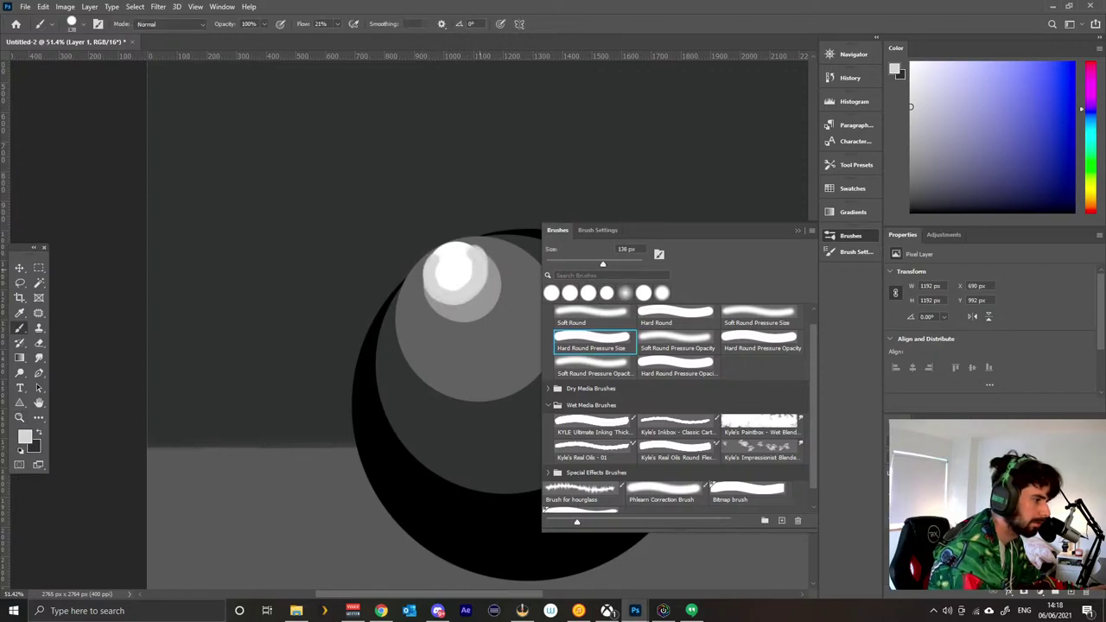
Try the Soft Round Pressure Opacity brush on the edge of the sphere's white highlight.
left_click(679, 343)
key("ctrl+z")
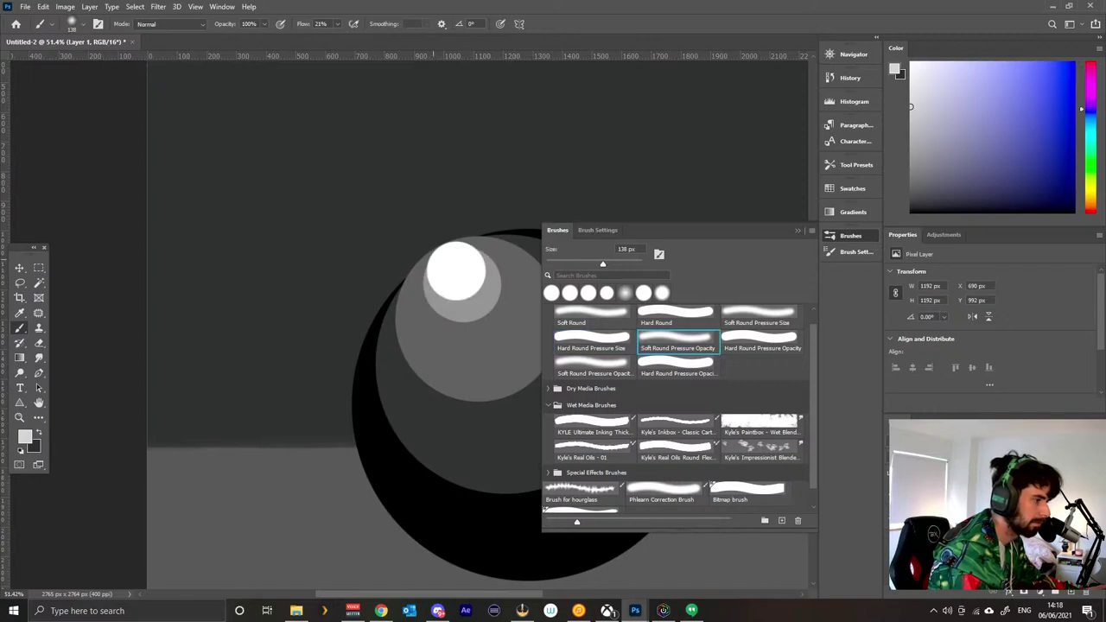
left_click_drag(459, 298, 485, 253)
key("ctrl+z")
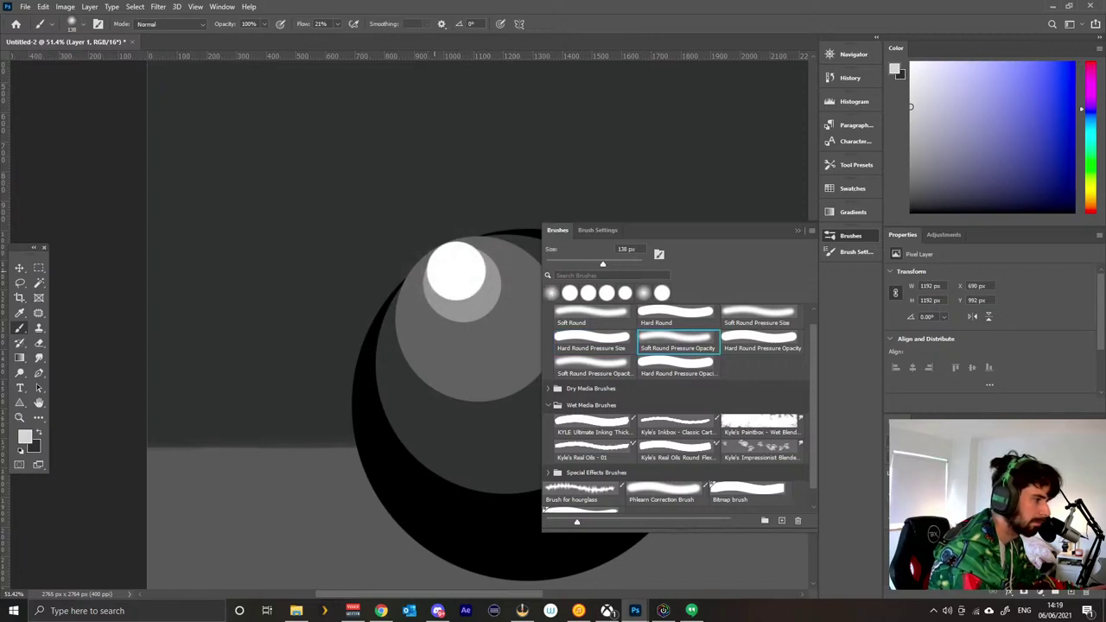
Test the Soft Round Pressure Size and Soft Round brushes on the highlight's edge and undo the strokes.
right_click(463, 276)
left_click_drag(760, 316, 771, 343)
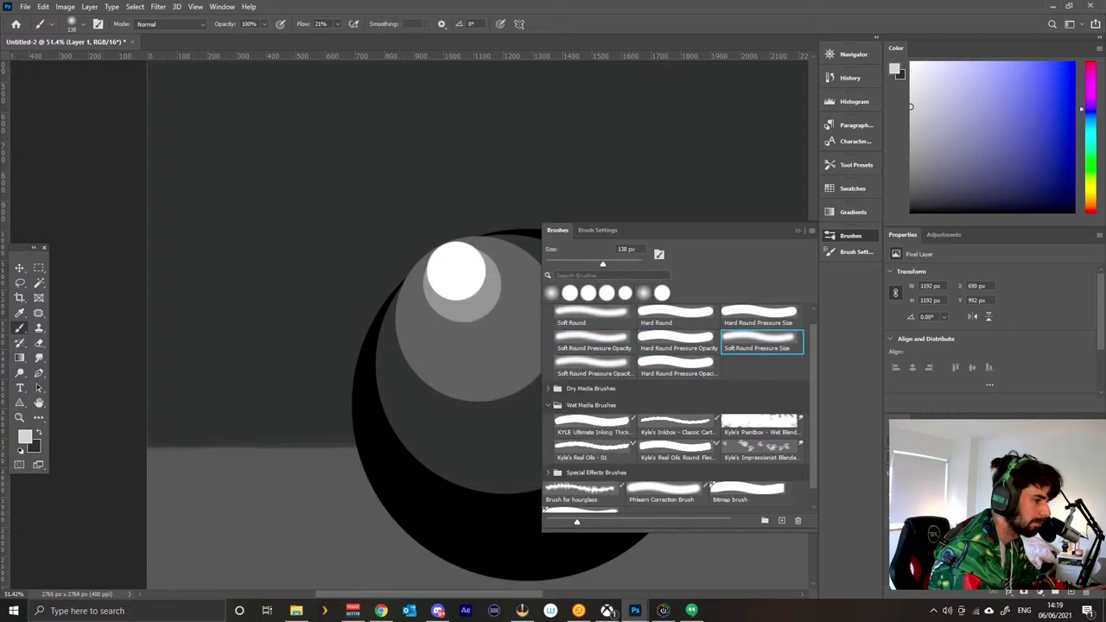
right_click(430, 267)
left_click(595, 317)
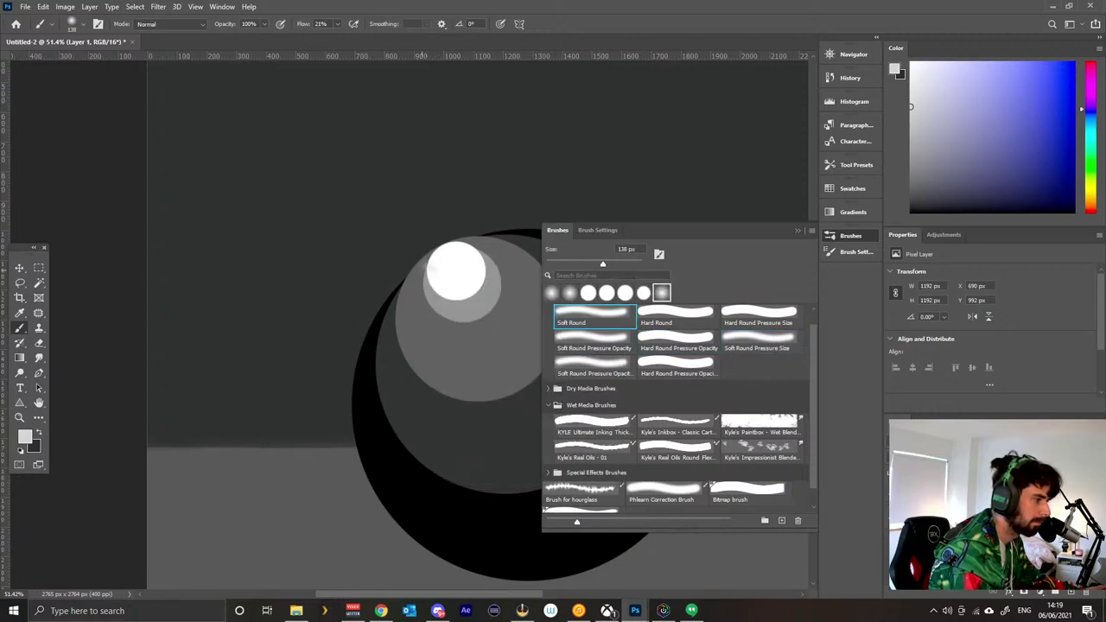
mouse_move(422, 262)
left_mouse_down()
mouse_move(430, 280)
mouse_move(480, 282)
mouse_move(432, 298)
left_mouse_up()
key("ctrl+z")
key("ctrl+z")
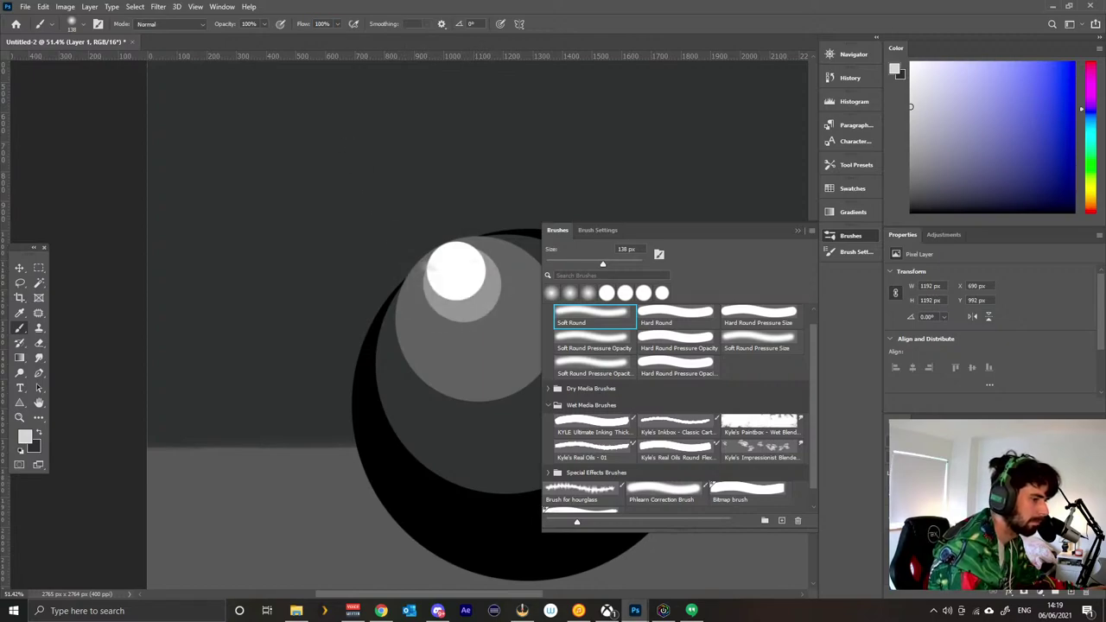
Try the second soft round pressure opacity brush on the sphere's highlight, keeping the white circle intact.
left_click(595, 365)
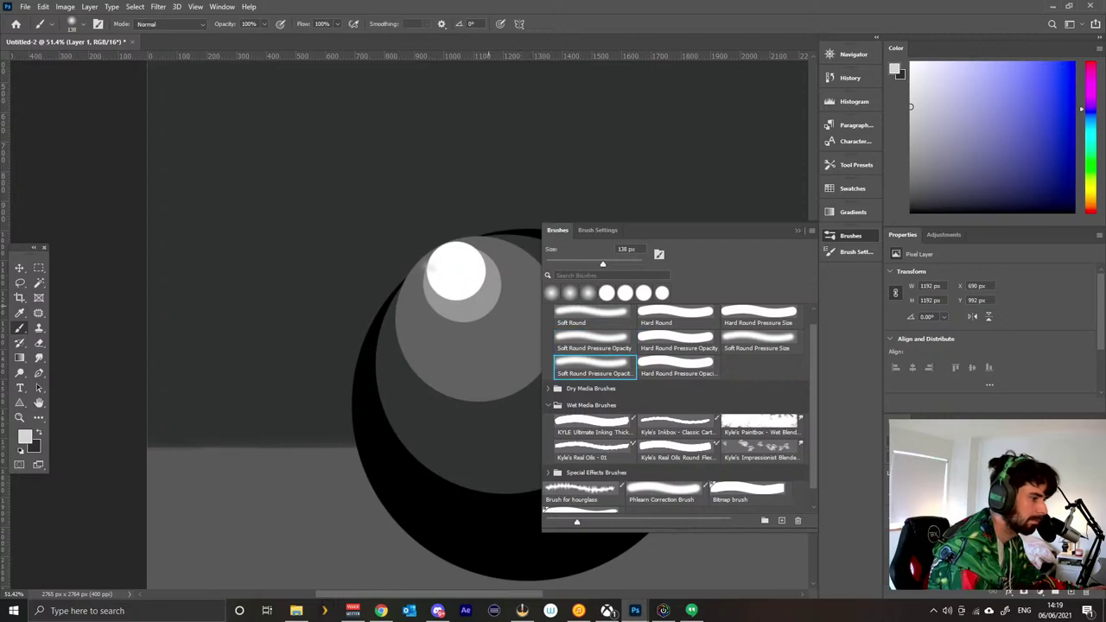
key("ctrl+z")
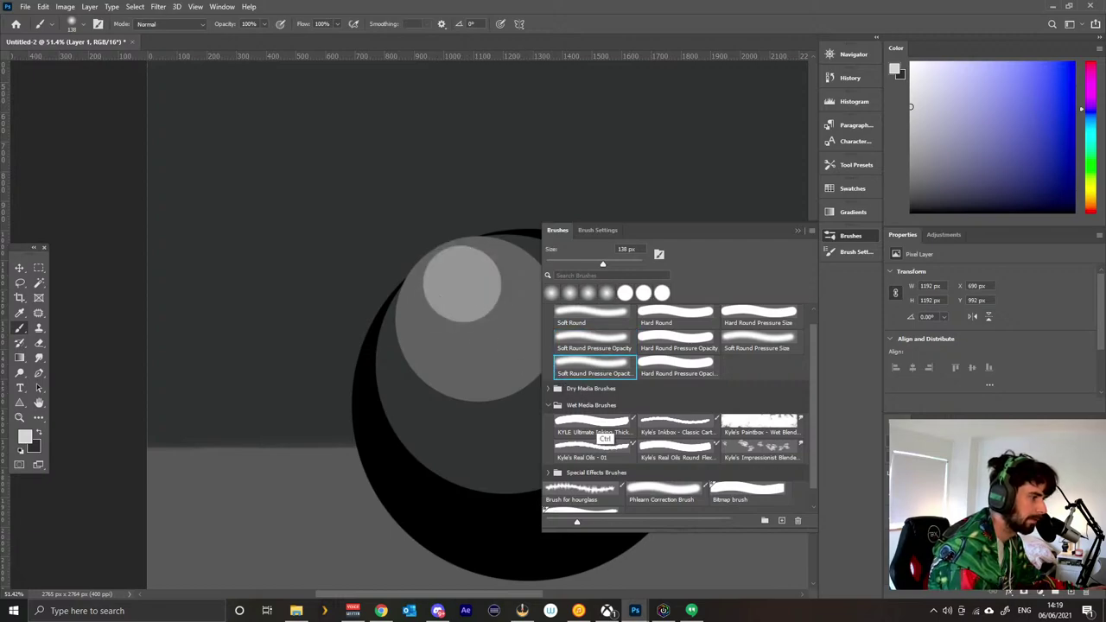
key("ctrl+shift+z")
scroll(676, 406, "down", 1)
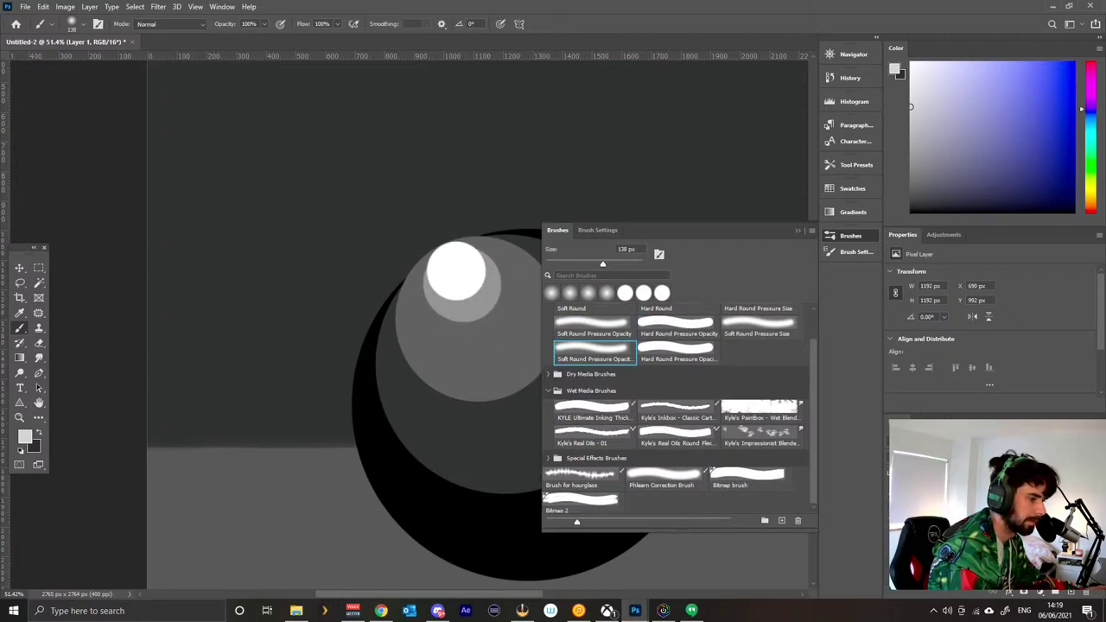
Expand the Dry Media Brushes group and test KYLE Ultimate Pencil Hard with strokes on the mid-grey circle, undoing them.
left_click(591, 370)
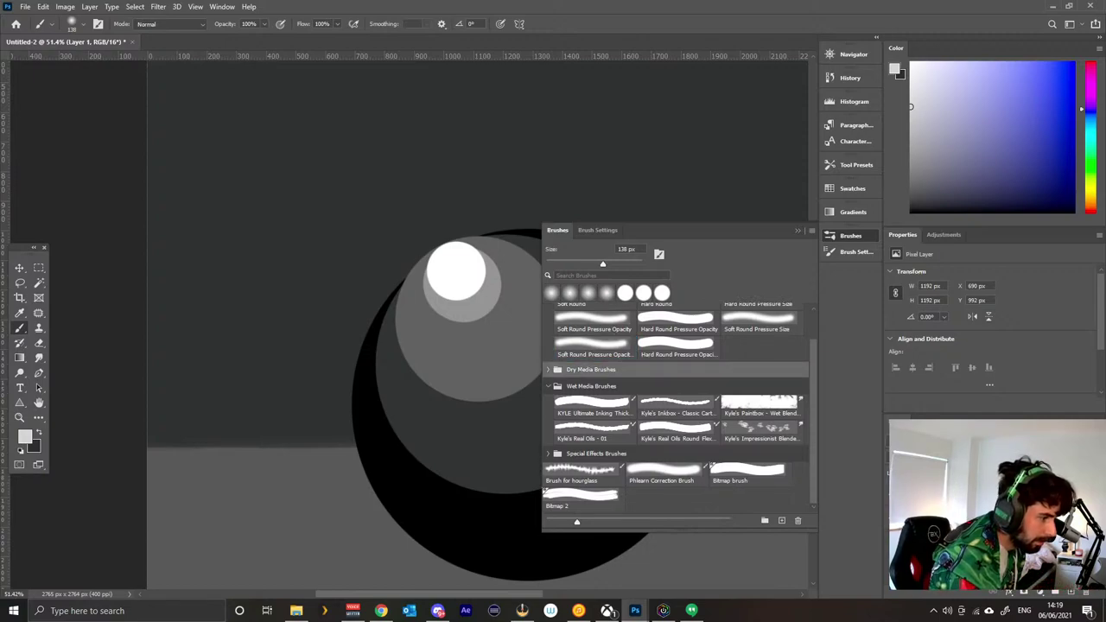
left_click(548, 370)
left_click(595, 390)
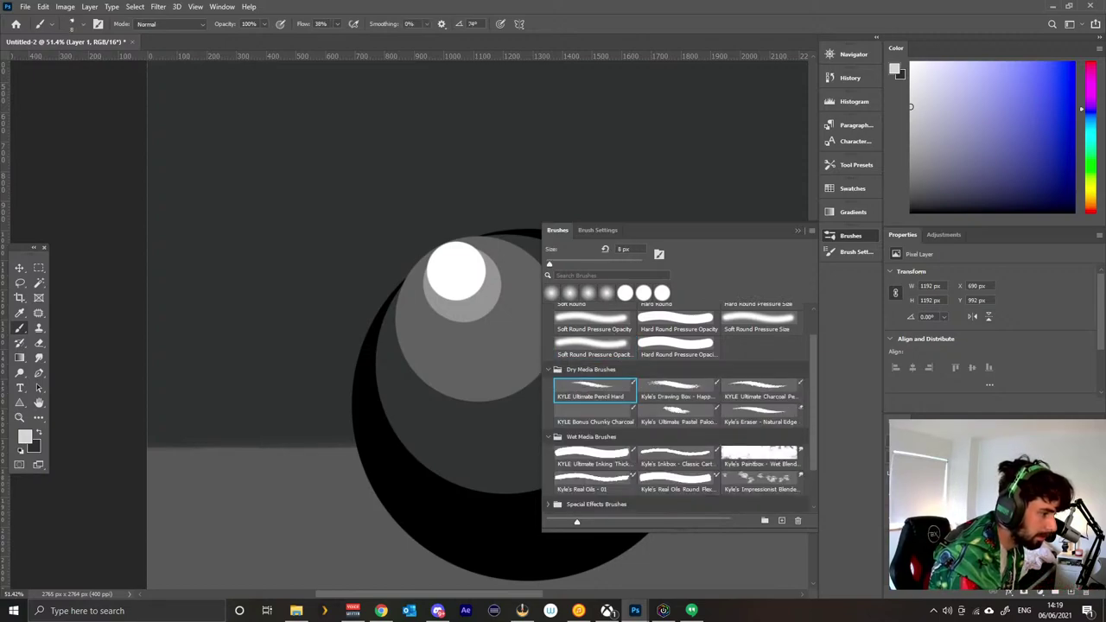
mouse_move(430, 380)
left_mouse_down()
mouse_move(509, 347)
mouse_move(431, 377)
left_mouse_up()
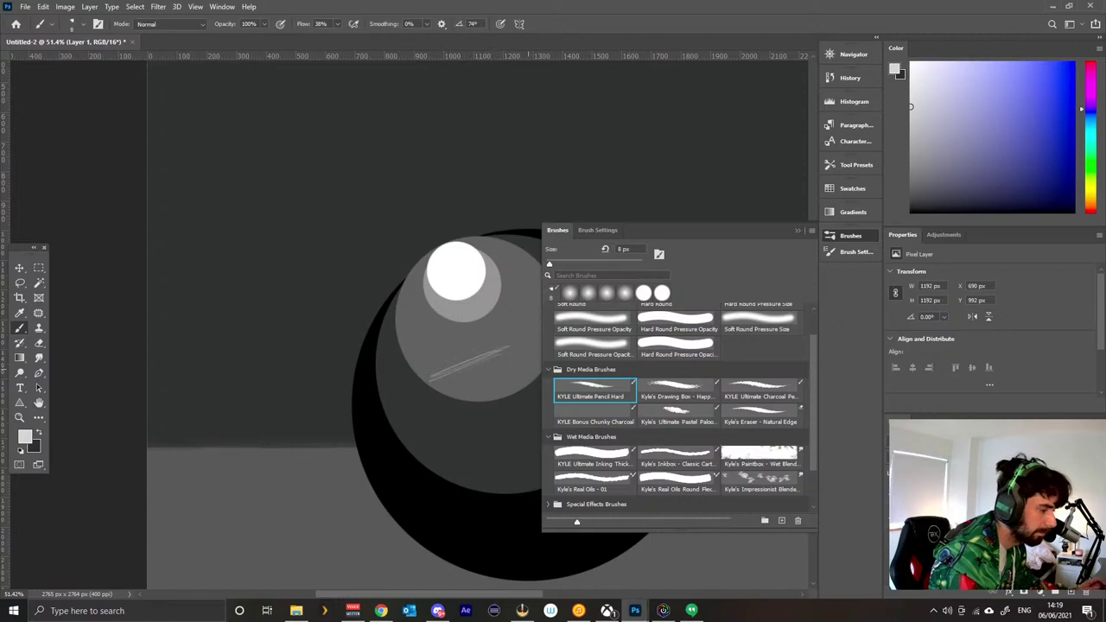
key("ctrl+z")
Try Kyle's Drawing Box brush and the KYLE Ultimate Charcoal brush across the mid-grey circle, undoing each test stroke.
left_click(677, 389)
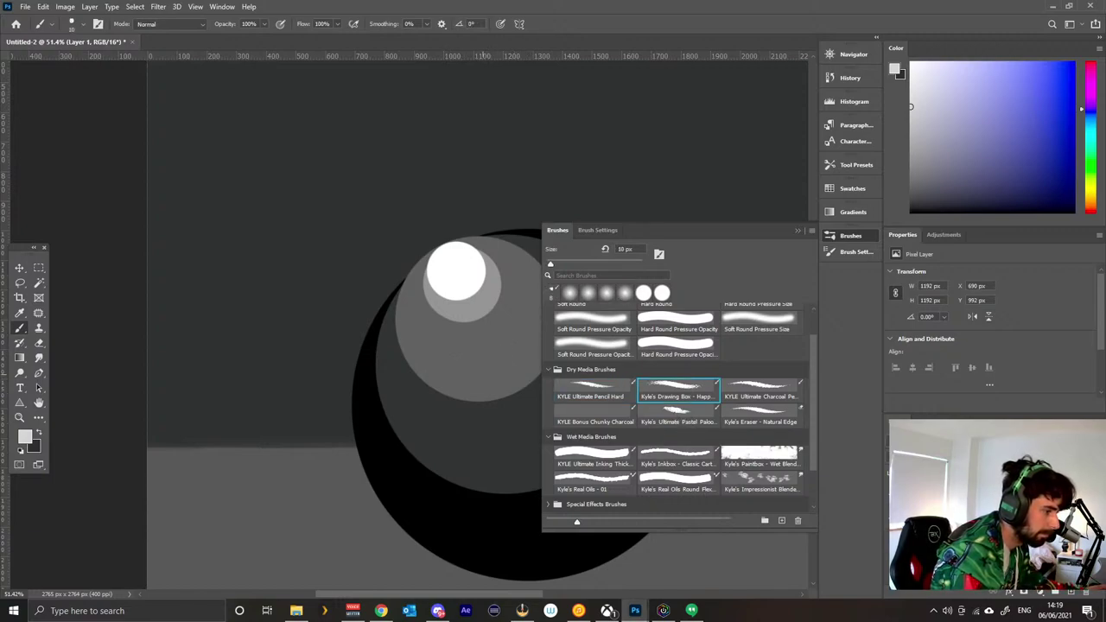
left_click_drag(442, 393, 512, 362)
key("ctrl+z")
left_click(760, 389)
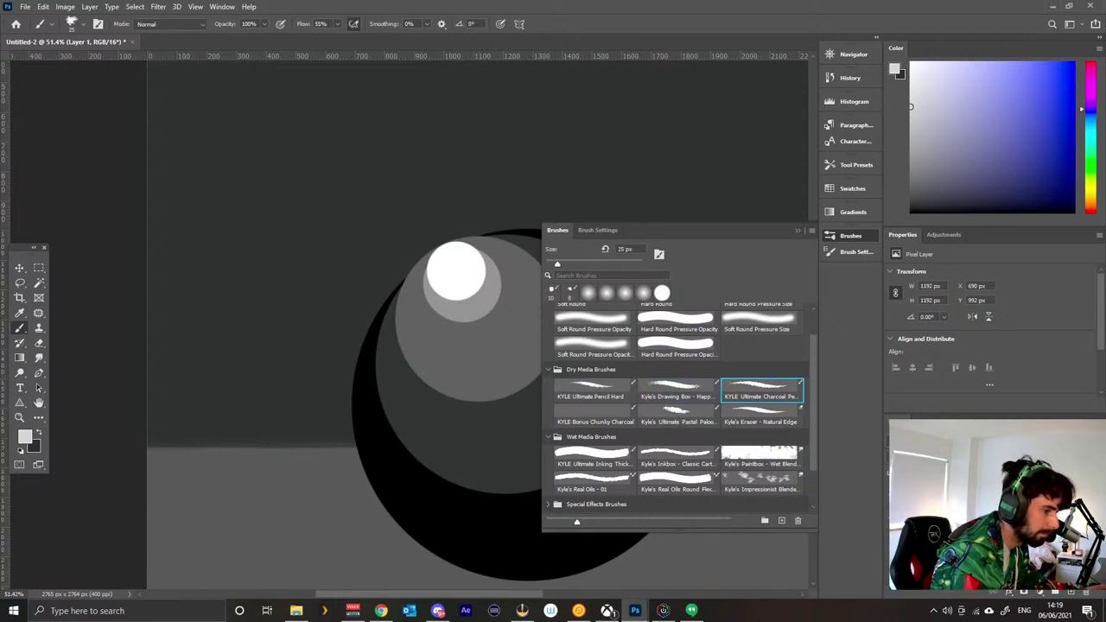
left_click_drag(439, 399, 531, 355)
key("ctrl+z")
key("ctrl+z")
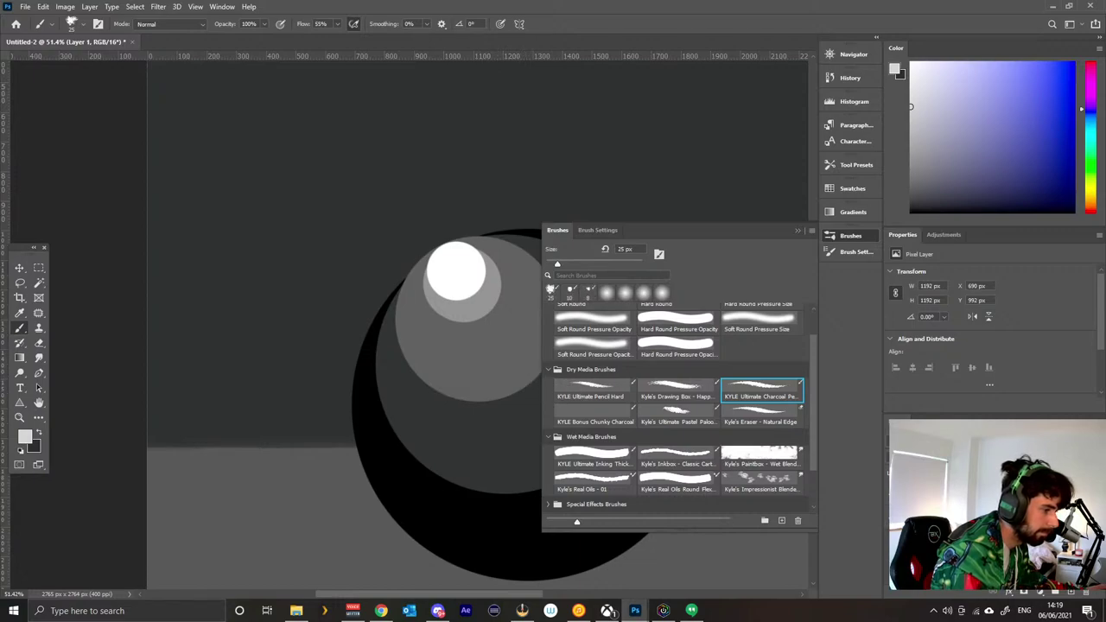
Choose the KYLE Bonus Chunky Charcoal brush and paint light grey around the lower and right edges of the white highlight.
left_click(595, 417)
left_click_drag(424, 399, 508, 361)
key("ctrl+z")
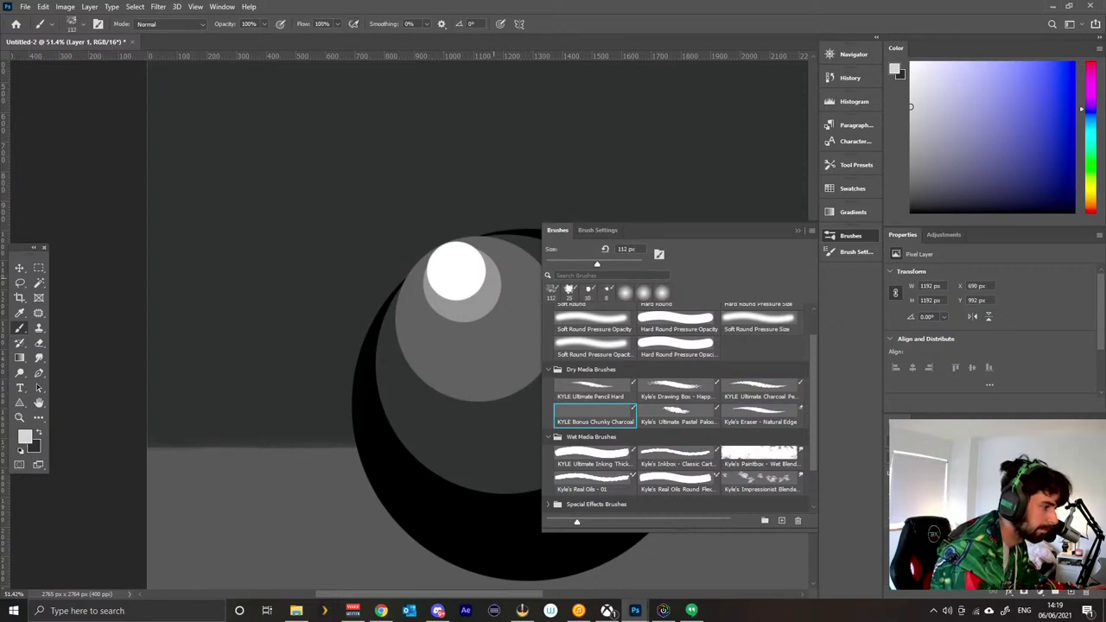
mouse_move(433, 281)
left_mouse_down()
mouse_move(466, 292)
mouse_move(491, 270)
mouse_move(491, 281)
mouse_move(452, 302)
mouse_move(422, 282)
mouse_move(472, 299)
mouse_move(489, 287)
left_mouse_up()
mouse_move(421, 276)
left_mouse_down()
mouse_move(460, 295)
mouse_move(490, 278)
mouse_move(486, 262)
mouse_move(473, 297)
mouse_move(430, 273)
mouse_move(482, 303)
mouse_move(489, 292)
mouse_move(436, 305)
left_mouse_up()
key("ctrl+z")
mouse_move(480, 273)
left_mouse_down()
mouse_move(448, 286)
mouse_move(481, 247)
left_mouse_up()
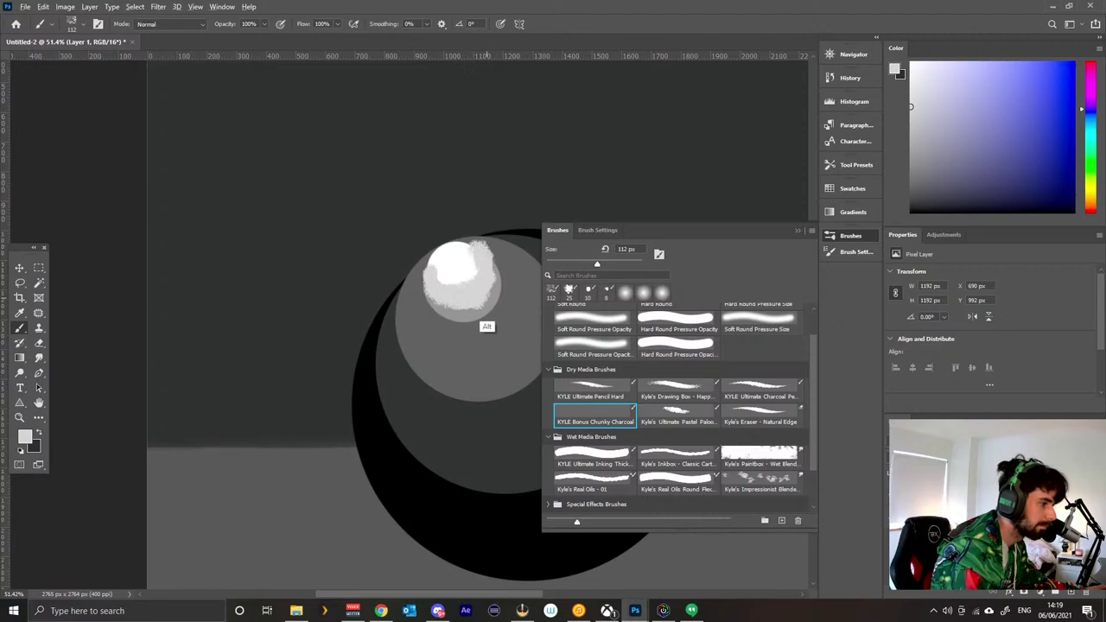
Sample the grey surrounding the highlight and paint it over the highlight's lower edge with a brush resized to 117 px.
left_click(489, 327, "alt")
mouse_move(491, 277)
left_mouse_down()
mouse_move(471, 302)
mouse_move(427, 302)
mouse_move(471, 304)
mouse_move(454, 297)
mouse_move(449, 317)
mouse_move(453, 283)
left_mouse_up()
right_click(458, 304, "alt")
mouse_move(456, 332)
left_mouse_down()
mouse_move(464, 321)
mouse_move(456, 327)
left_mouse_up()
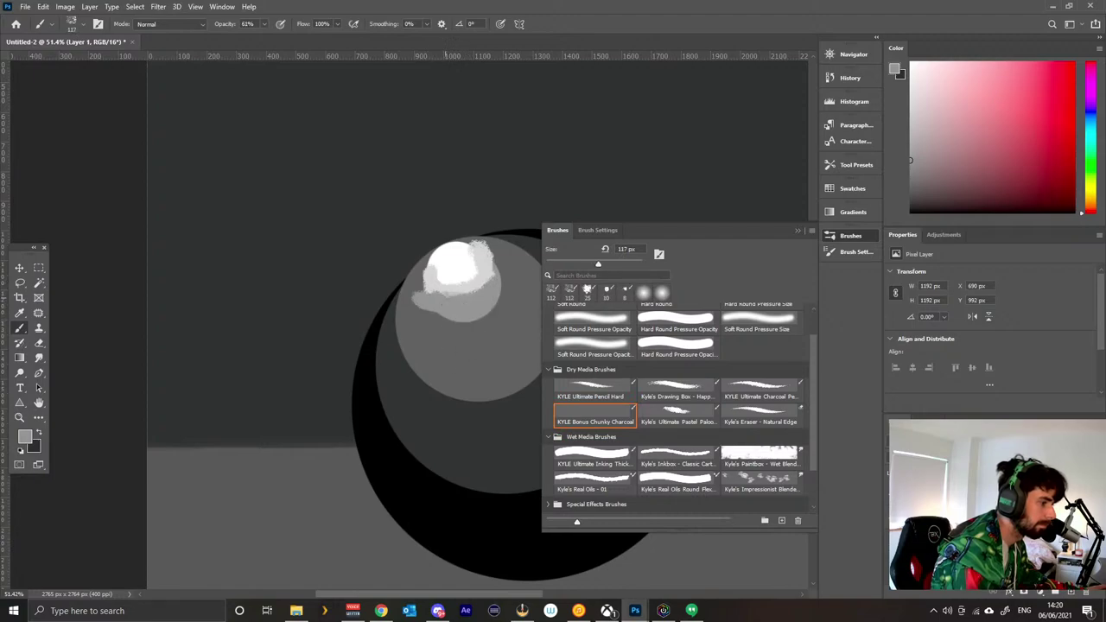
Blend the sampled grey over the highlight's edges with the charcoal brush at 26% opacity and 150 px.
mouse_move(496, 282)
left_mouse_down()
mouse_move(485, 261)
mouse_move(475, 282)
mouse_move(429, 279)
left_mouse_up()
mouse_move(432, 318)
left_mouse_down()
mouse_move(442, 296)
mouse_move(432, 274)
mouse_move(459, 282)
mouse_move(489, 261)
mouse_move(472, 272)
left_mouse_up()
mouse_move(432, 314)
left_mouse_down()
mouse_move(442, 255)
mouse_move(460, 269)
mouse_move(466, 259)
mouse_move(426, 270)
left_mouse_up()
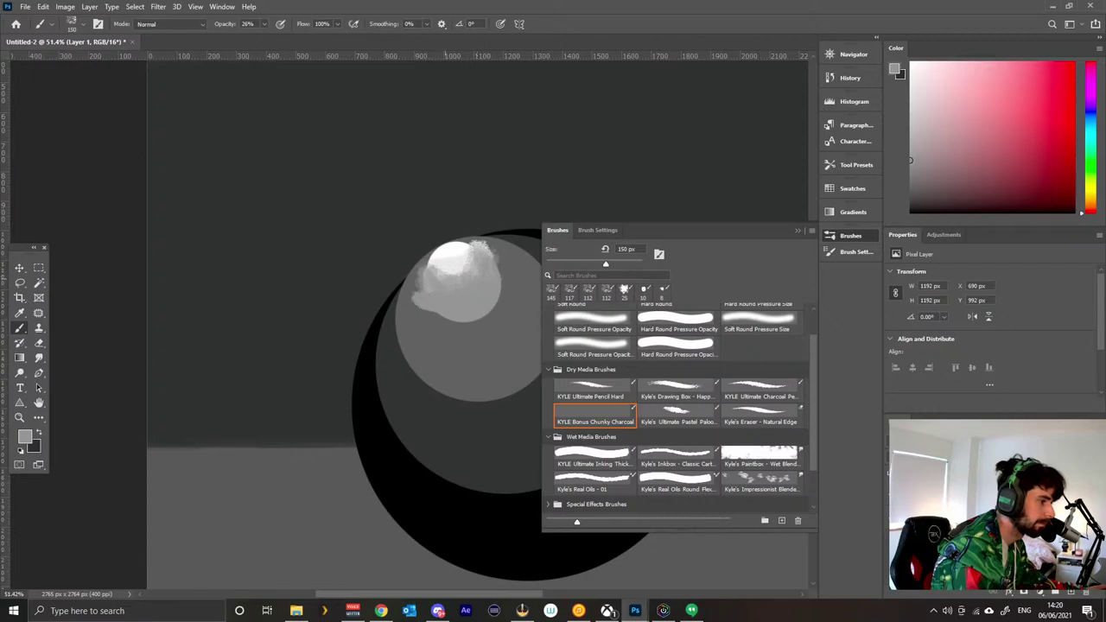
mouse_move(469, 263)
left_mouse_down()
mouse_move(439, 269)
mouse_move(434, 259)
mouse_move(439, 249)
mouse_move(465, 261)
mouse_move(463, 237)
mouse_move(472, 252)
mouse_move(414, 252)
left_mouse_up()
Sample the mid-grey of the larger circle and soften the outer edges of the light grey area with it.
left_click(458, 361, "alt")
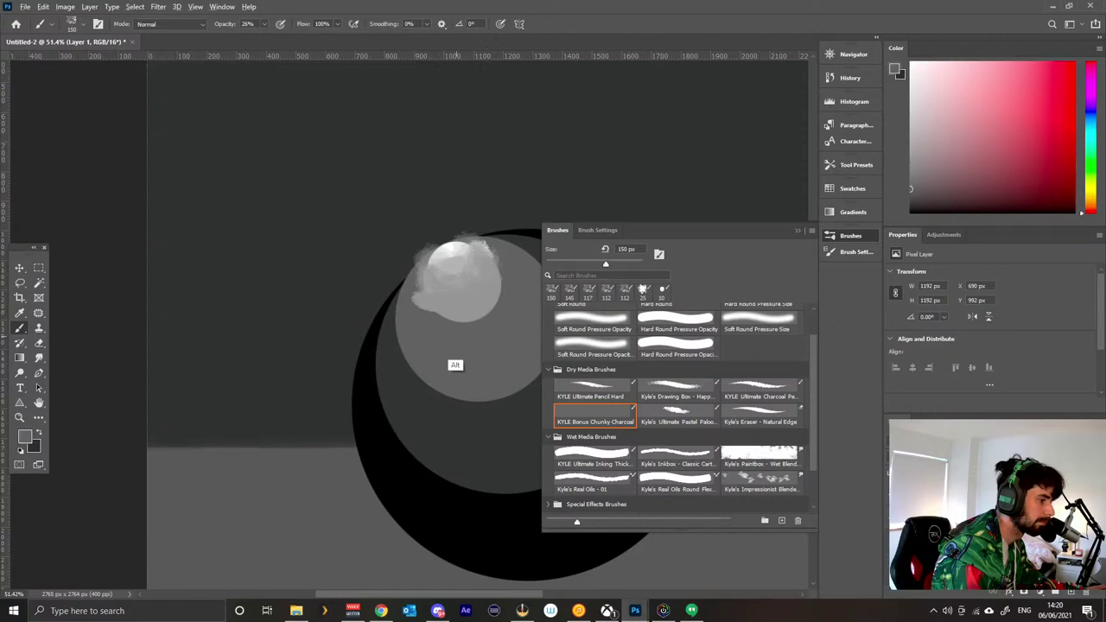
left_click_drag(481, 316, 497, 283)
left_click(460, 357, "alt")
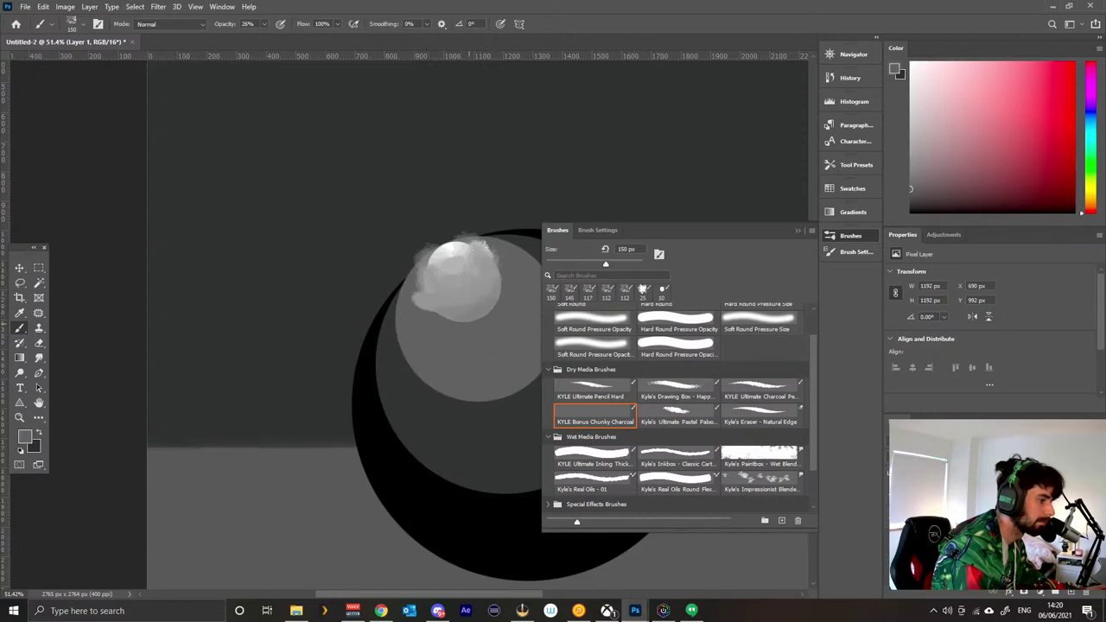
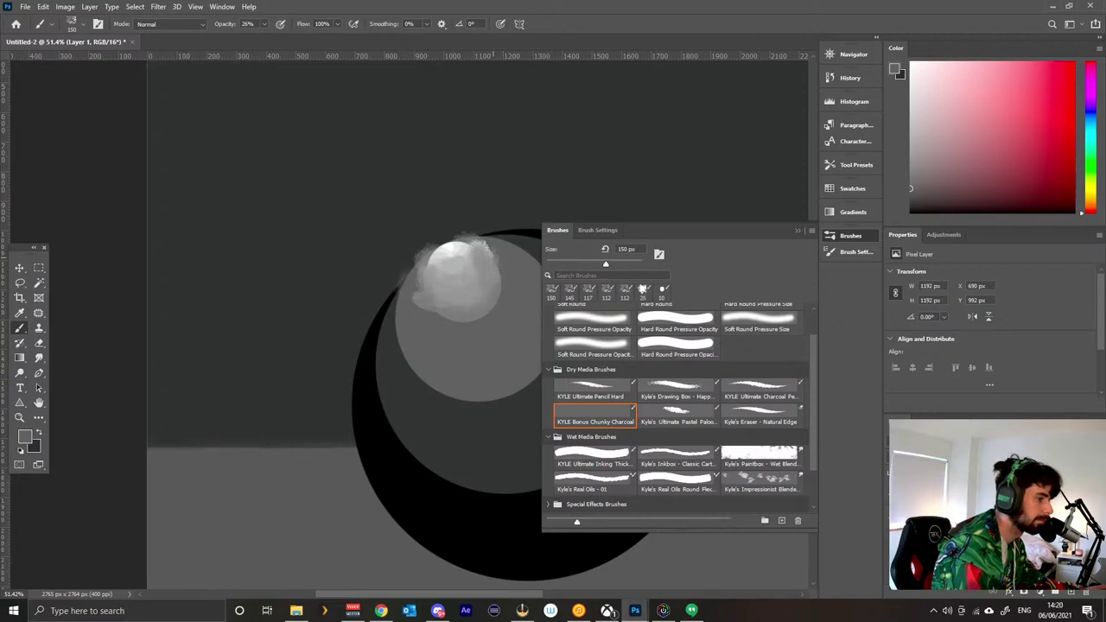
left_click_drag(460, 253, 391, 277)
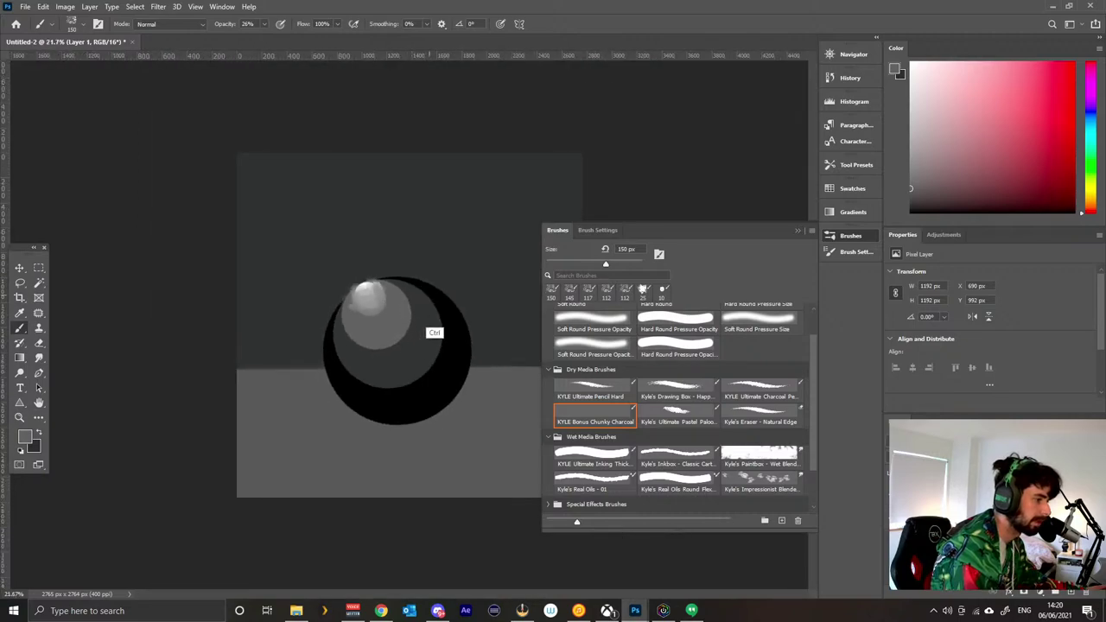
Try blending the mid-grey over the highlight and past the sphere's upper-left edge.
scroll(400, 356, "up", 4)
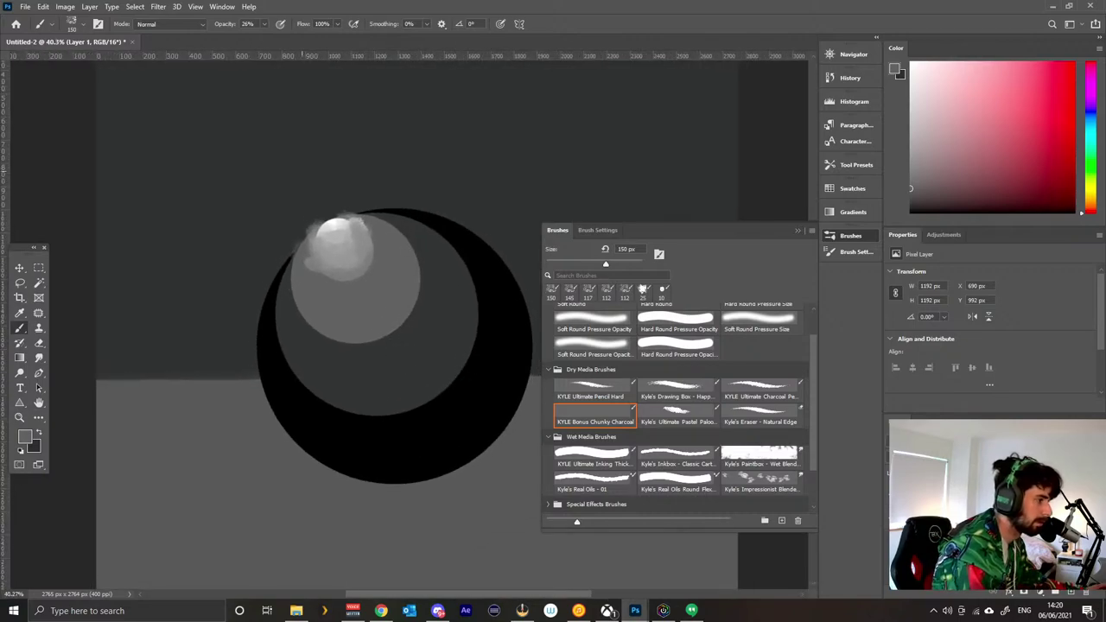
mouse_move(318, 245)
left_mouse_down()
mouse_move(286, 265)
mouse_move(283, 283)
mouse_move(270, 258)
mouse_move(308, 225)
left_mouse_up()
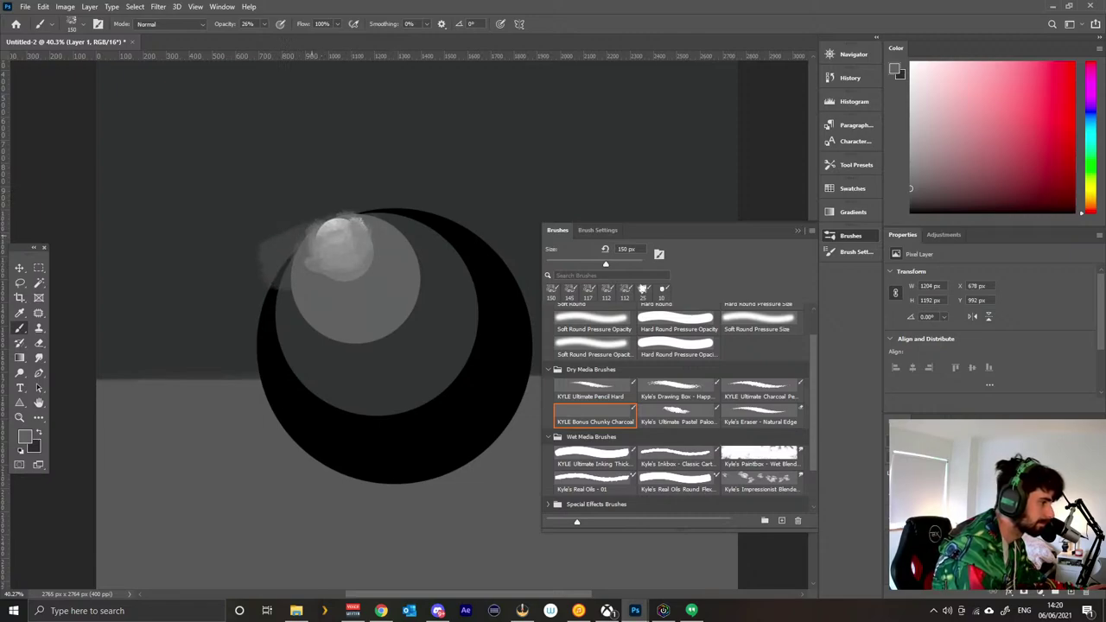
key("ctrl+z")
key("ctrl+z")
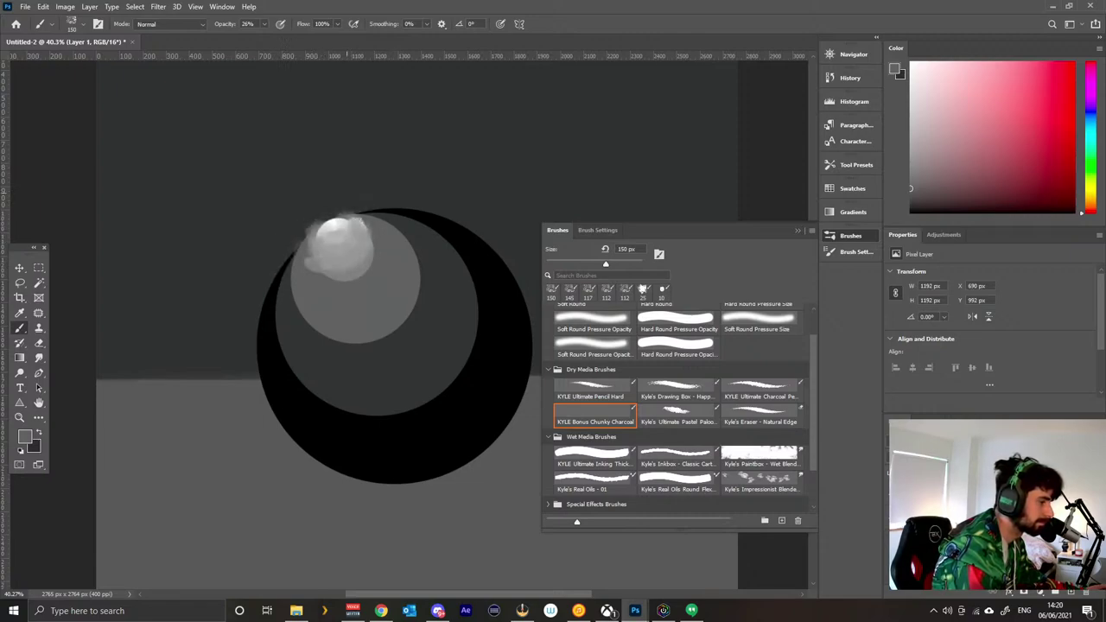
Test overlapping charcoal strokes at 26% opacity on the dark background above the sphere and undo them.
mouse_move(204, 164)
left_mouse_down()
mouse_move(160, 195)
mouse_move(329, 168)
left_mouse_up()
key("ctrl+z")
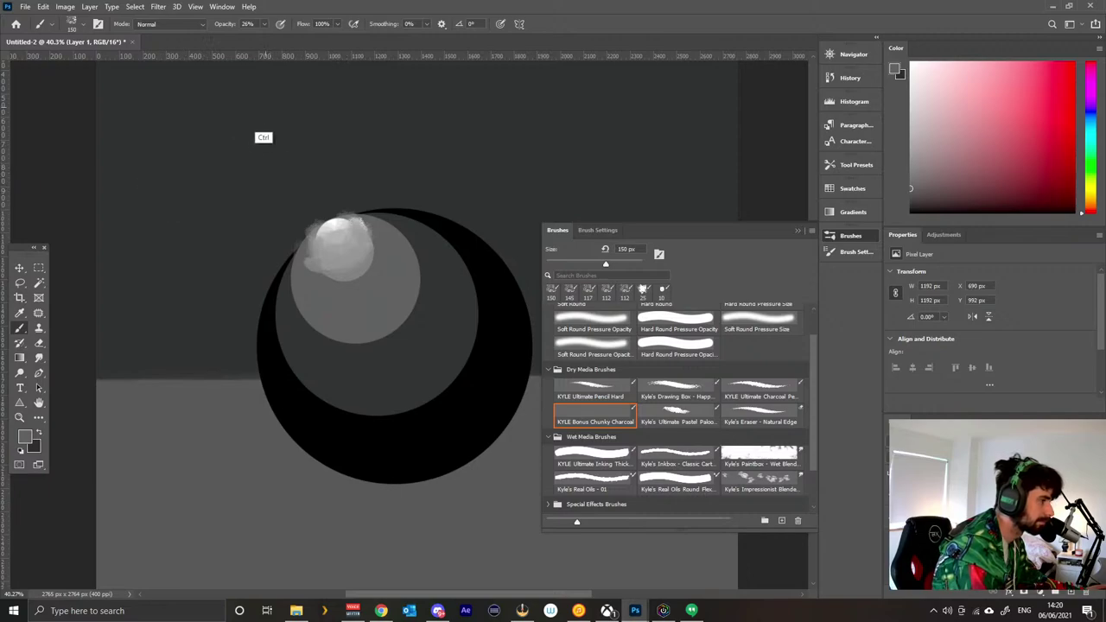
mouse_move(247, 135)
left_mouse_down()
mouse_move(256, 156)
mouse_move(231, 142)
mouse_move(260, 117)
mouse_move(281, 147)
mouse_move(186, 139)
mouse_move(259, 173)
left_mouse_up()
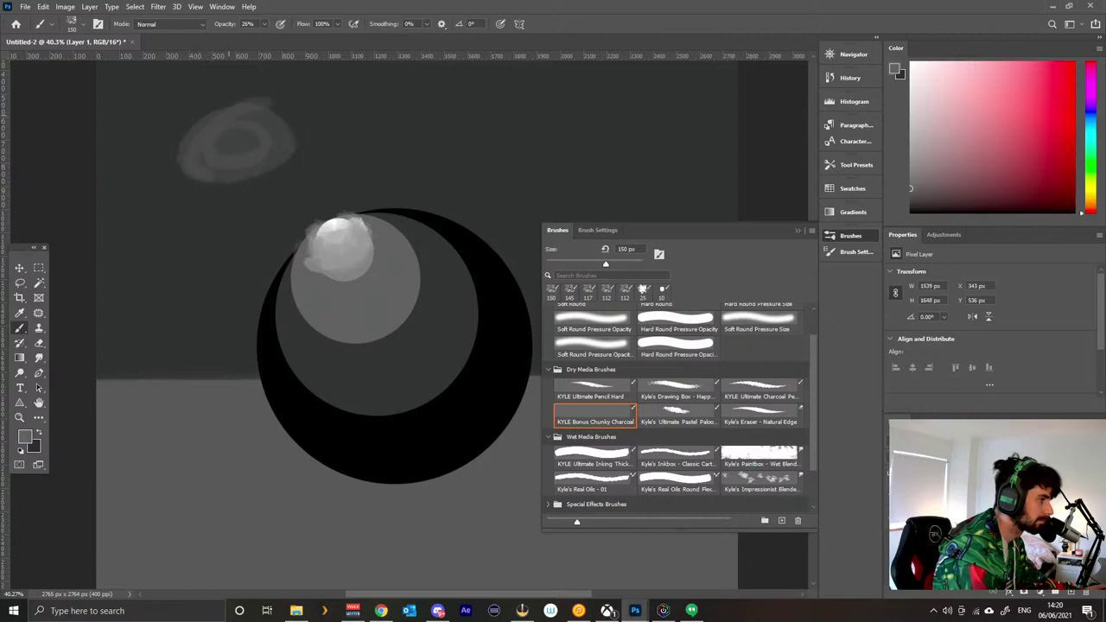
key("ctrl+z")
key("ctrl+z")
key("ctrl+z")
key("ctrl+z")
key("ctrl+z")
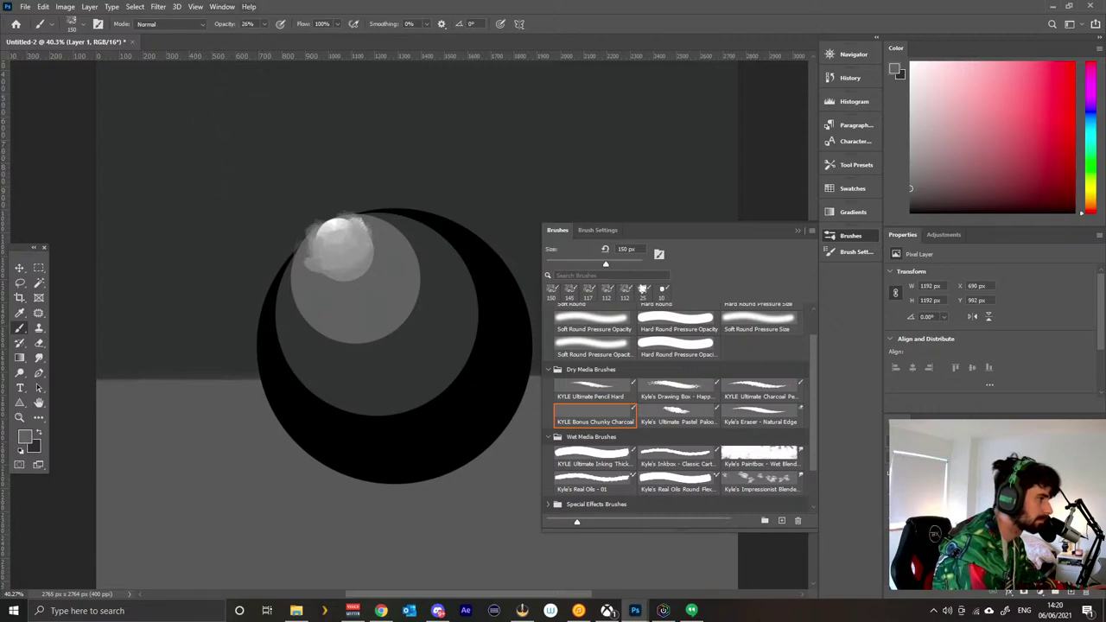
Set the brush opacity to 100% and paint a solid grey patch in the upper-left part of the dark background.
key("0")
mouse_move(168, 147)
left_mouse_down()
mouse_move(211, 130)
mouse_move(185, 151)
mouse_move(177, 129)
mouse_move(190, 127)
left_mouse_up()
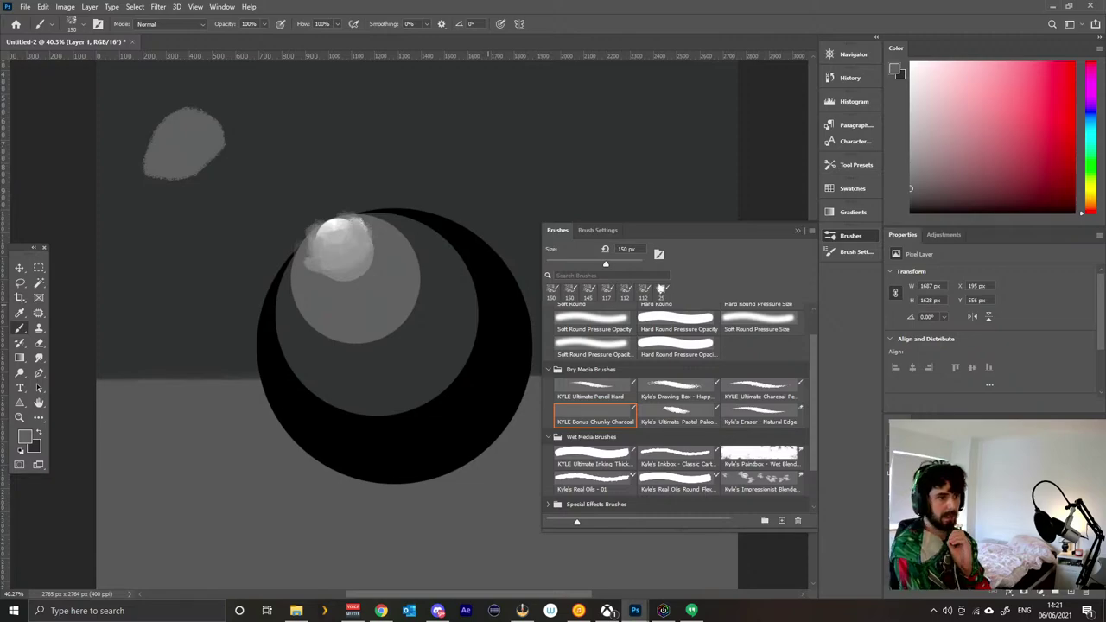
Open the Navigator and use it to zoom in on the sphere to about 86%.
left_click(853, 54)
left_click_drag(757, 88, 764, 83)
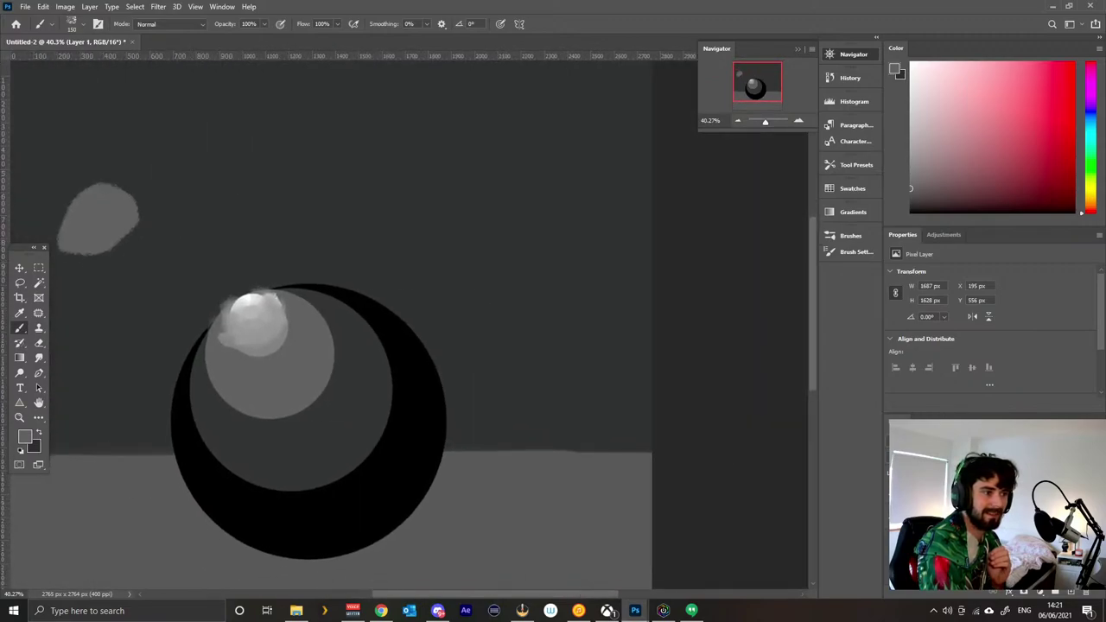
left_click_drag(766, 122, 753, 86)
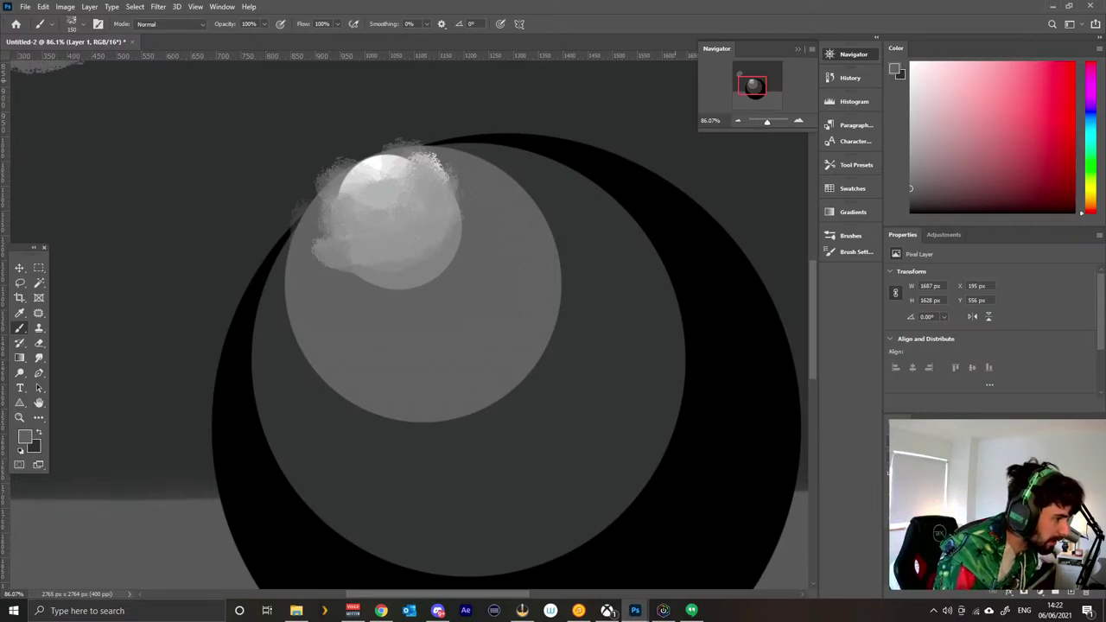
scroll(407, 325, "down", 4)
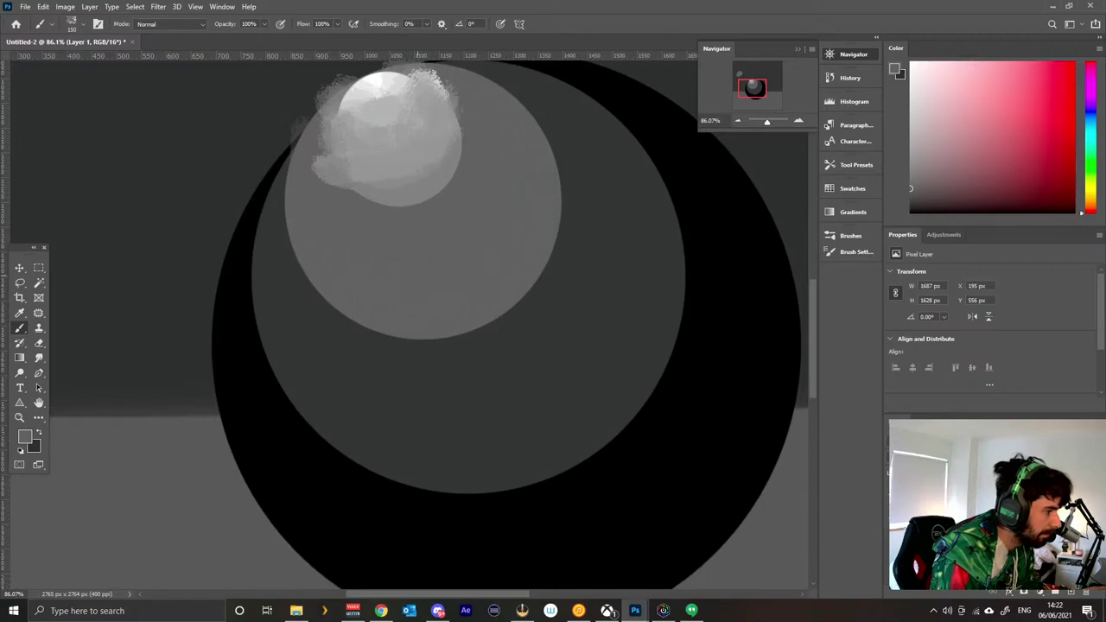
Try extending the mid-grey circle over the dark grey band with rough full-opacity charcoal strokes, then undo them all.
mouse_move(508, 305)
left_mouse_down()
mouse_move(568, 147)
mouse_move(581, 168)
mouse_move(562, 229)
left_mouse_up()
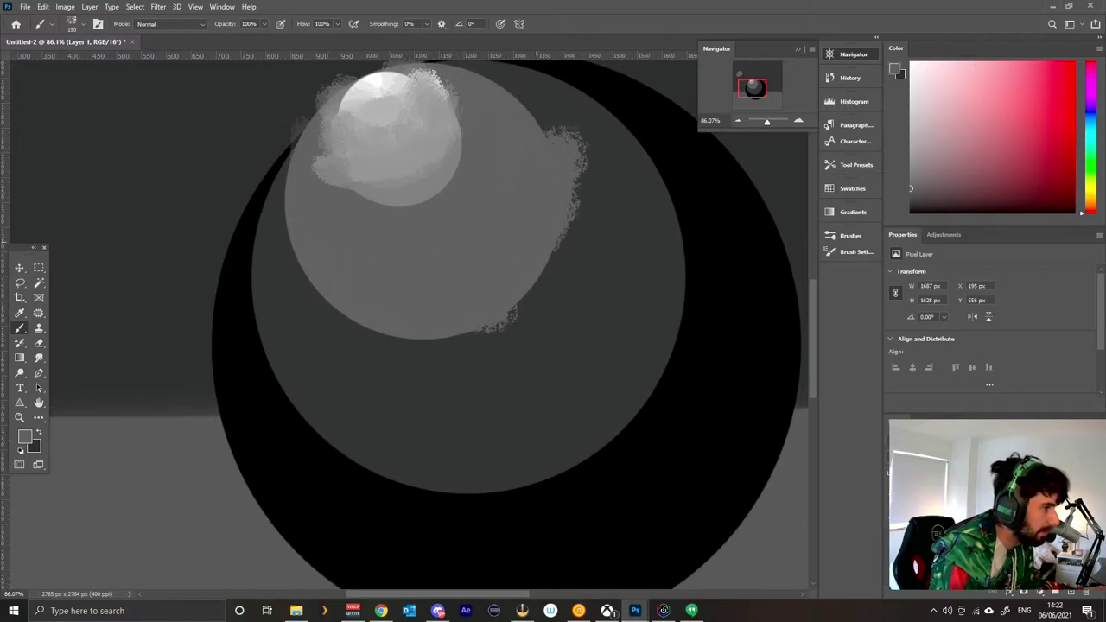
key("ctrl+z")
mouse_move(503, 129)
left_mouse_down()
mouse_move(513, 149)
mouse_move(456, 92)
mouse_move(484, 138)
mouse_move(413, 307)
mouse_move(425, 307)
mouse_move(362, 299)
left_mouse_up()
scroll(440, 314, "up", 14)
mouse_move(531, 342)
left_mouse_down()
mouse_move(518, 286)
mouse_move(510, 288)
left_mouse_up()
scroll(516, 304, "down", 16)
mouse_move(472, 365)
left_mouse_down()
mouse_move(423, 339)
mouse_move(489, 332)
mouse_move(470, 318)
mouse_move(563, 323)
mouse_move(589, 303)
left_mouse_up()
key("ctrl+z")
mouse_move(605, 355)
left_mouse_down()
mouse_move(682, 203)
mouse_move(661, 156)
mouse_move(618, 121)
left_mouse_up()
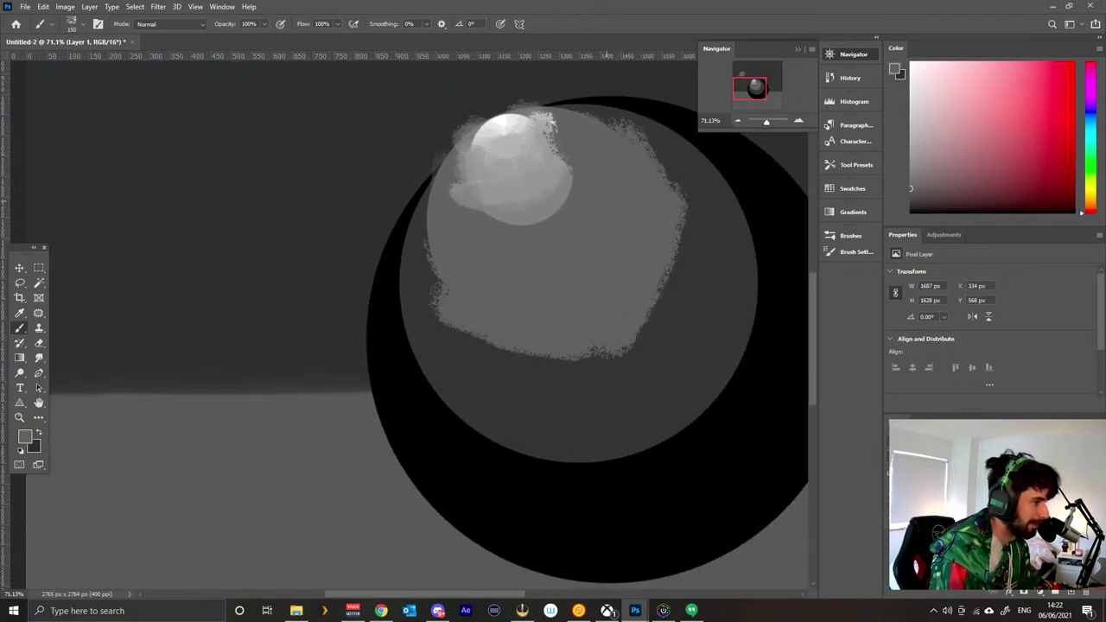
key("ctrl+z")
key("ctrl+z")
key("ctrl+z")
key("ctrl+z")
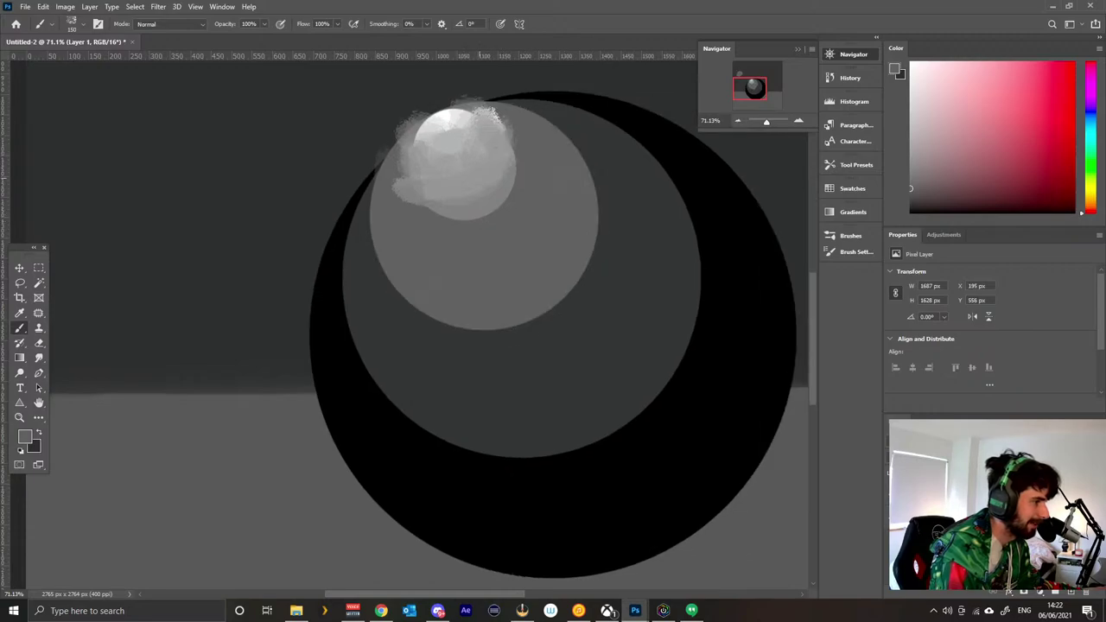
Try covering the lower part of the light-grey highlight circle with rough charcoal strokes in sampled greys, then undo them.
left_click(471, 178, "alt")
mouse_move(429, 182)
left_mouse_down()
mouse_move(477, 175)
mouse_move(516, 201)
left_mouse_up()
mouse_move(473, 201)
left_mouse_down()
mouse_move(467, 185)
mouse_move(439, 180)
left_mouse_up()
left_click(473, 236, "alt")
mouse_move(471, 226)
left_mouse_down()
mouse_move(471, 210)
mouse_move(437, 214)
mouse_move(495, 216)
mouse_move(519, 164)
mouse_move(511, 134)
left_mouse_up()
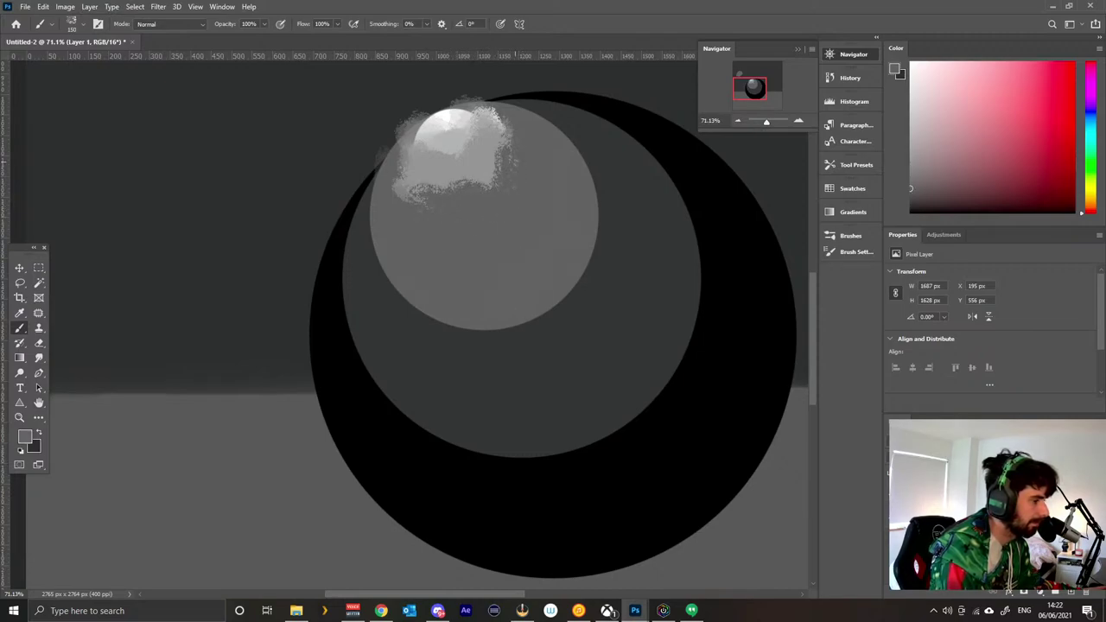
scroll(561, 268, "up", 3)
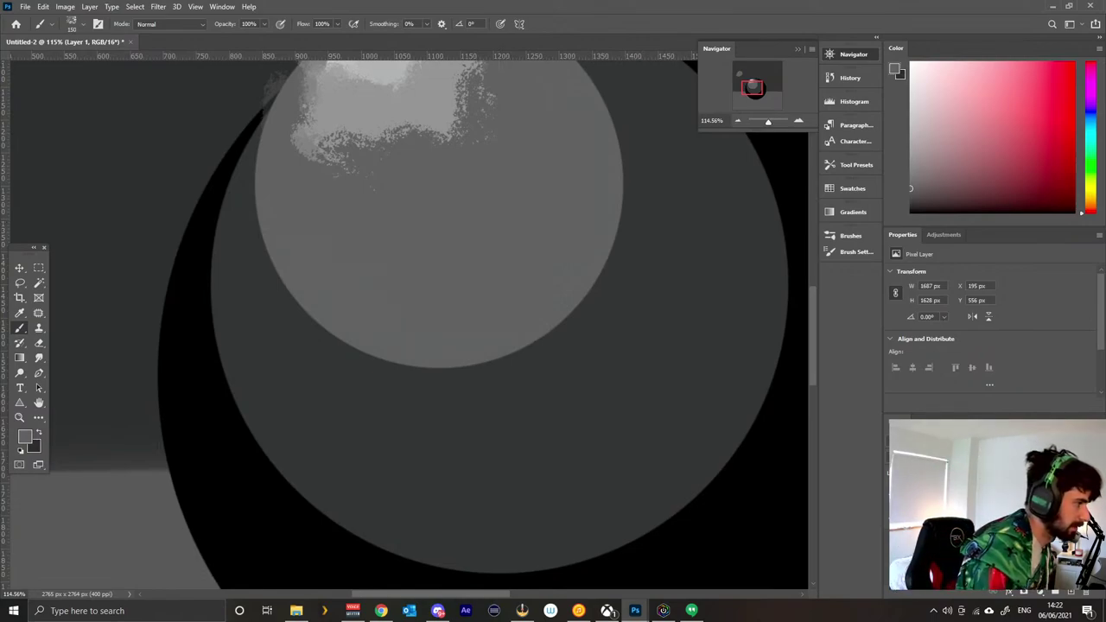
scroll(406, 324, "up", 2)
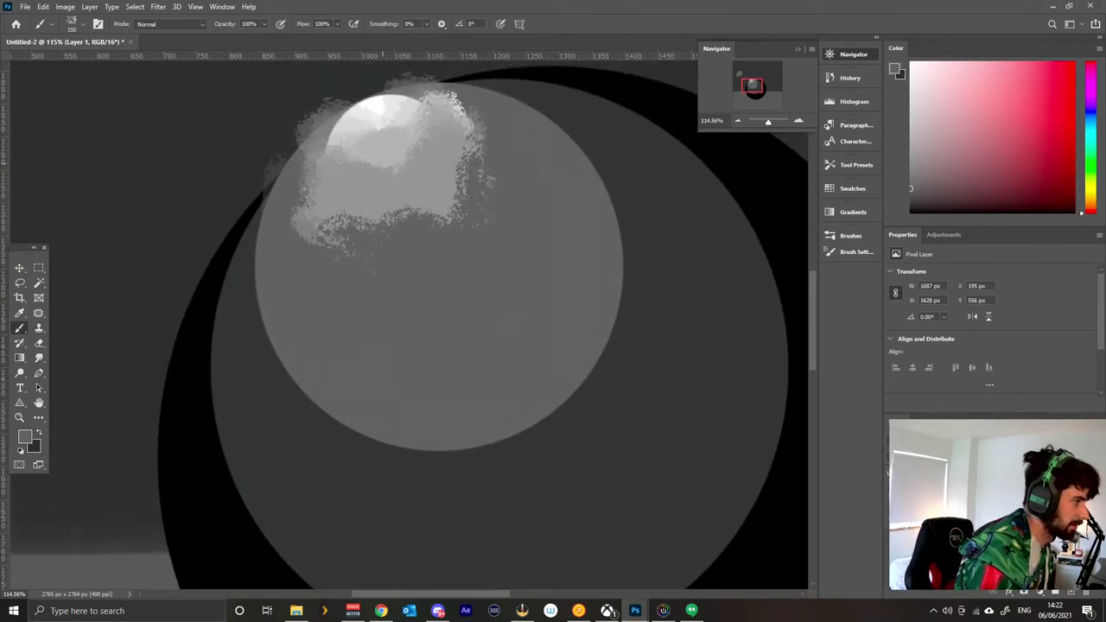
mouse_move(374, 178)
left_mouse_down()
mouse_move(419, 179)
mouse_move(441, 195)
mouse_move(380, 208)
mouse_move(387, 196)
left_mouse_up()
key("ctrl+z")
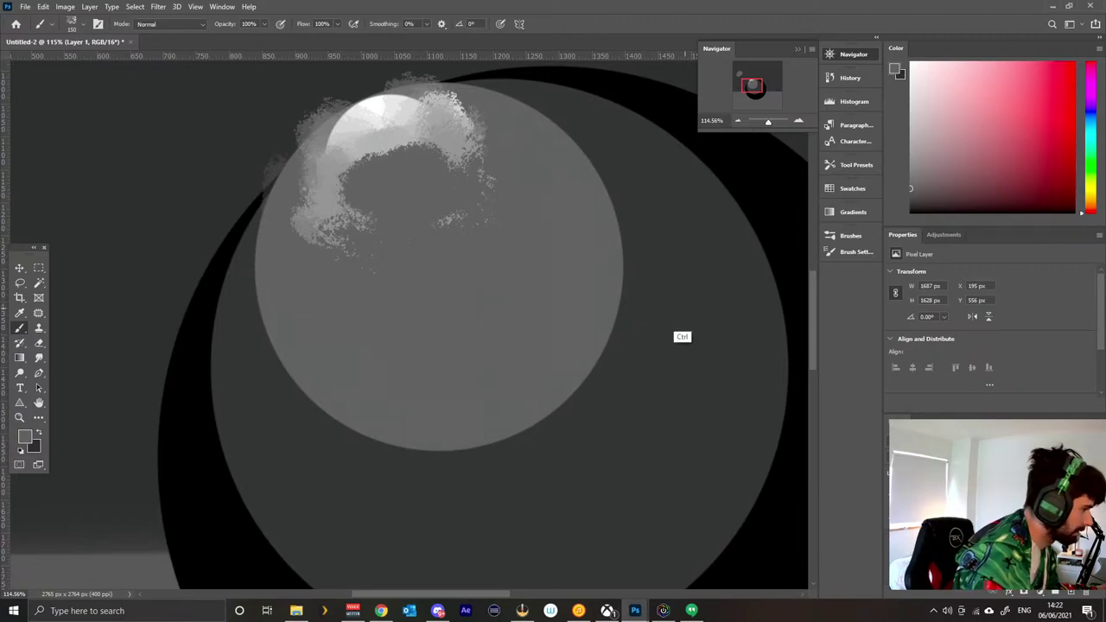
key("ctrl+z")
key("ctrl+z")
key("ctrl+z")
key("ctrl+z")
key("ctrl+z")
key("ctrl+z")
key("ctrl+z")
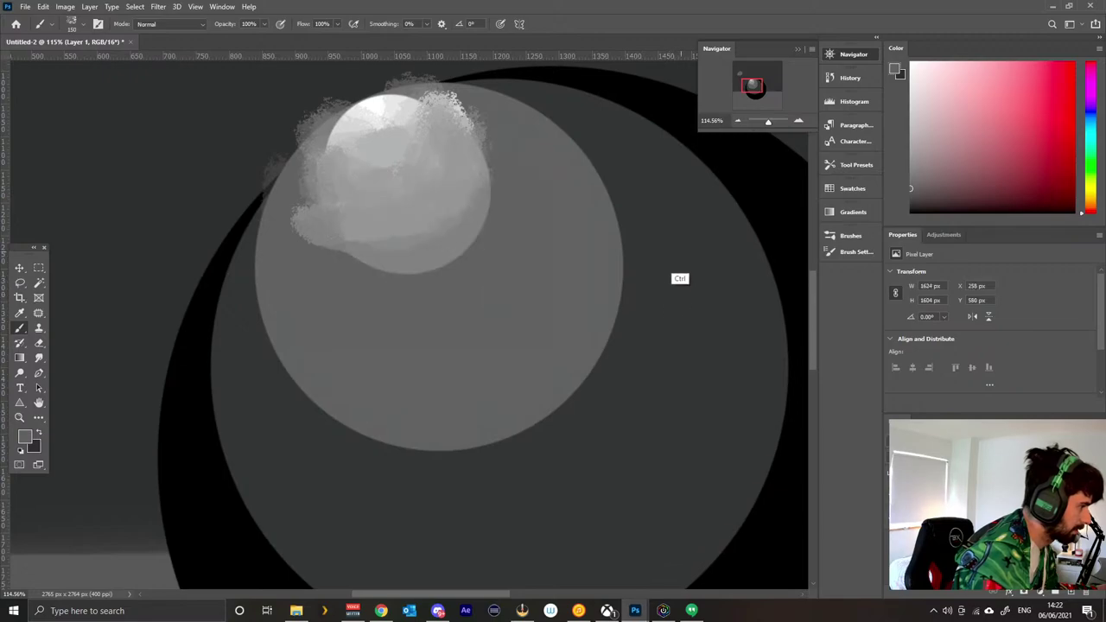
Undo the grey patch on the dark background and the earlier blending strokes around the sphere's highlight.
key("ctrl+0")
scroll(620, 240, "left", 3)
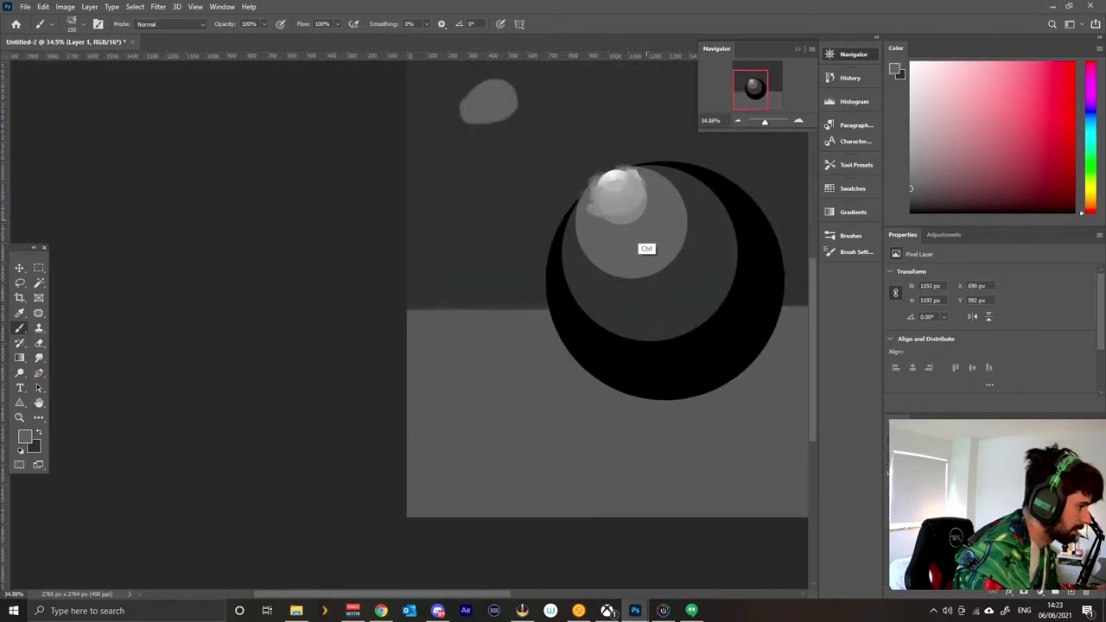
key("ctrl+z")
key("ctrl+z")
key("ctrl+z")
key("ctrl+z")
key("ctrl+z")
key("ctrl+z")
key("ctrl+z")
key("ctrl+z")
key("ctrl+z")
key("ctrl+z")
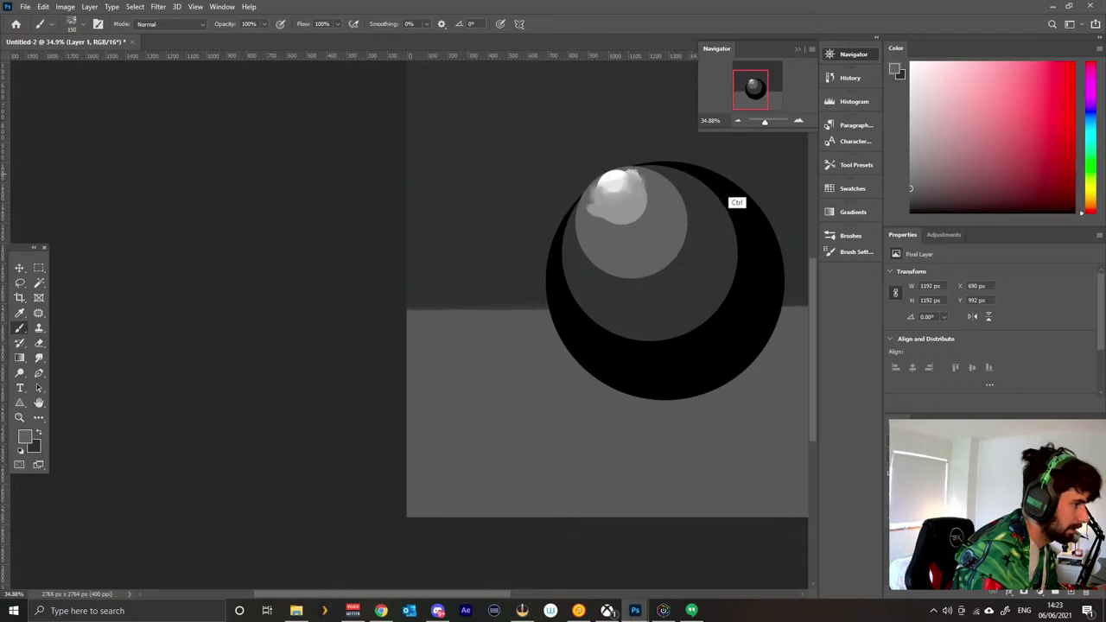
key("ctrl+z")
key("ctrl+z")
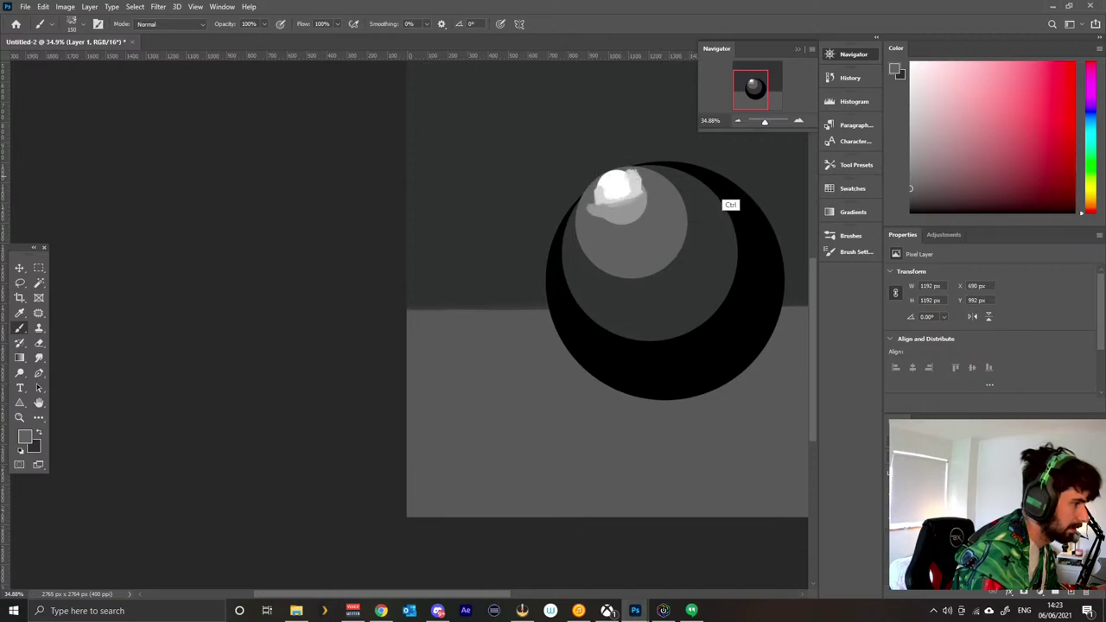
key("ctrl+z")
key("ctrl+z")
key("ctrl+z")
key("ctrl+z")
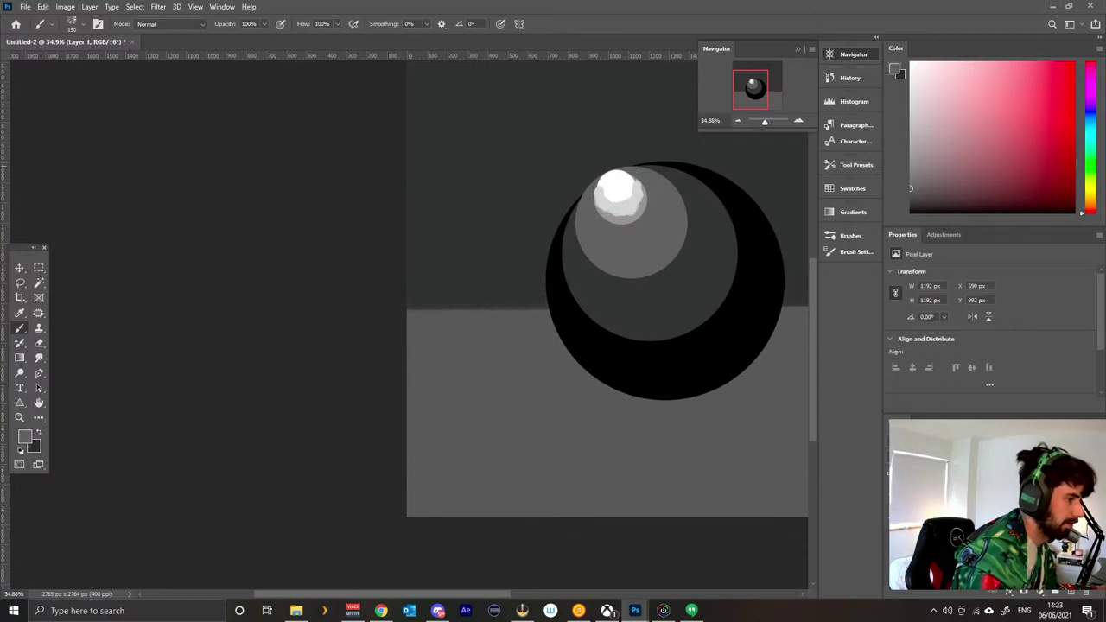
Paint a white and a very light grey vertical stroke from the grayscale swatches on the dark background above the sphere's right side.
left_click_drag(773, 200, 668, 213, "ctrl")
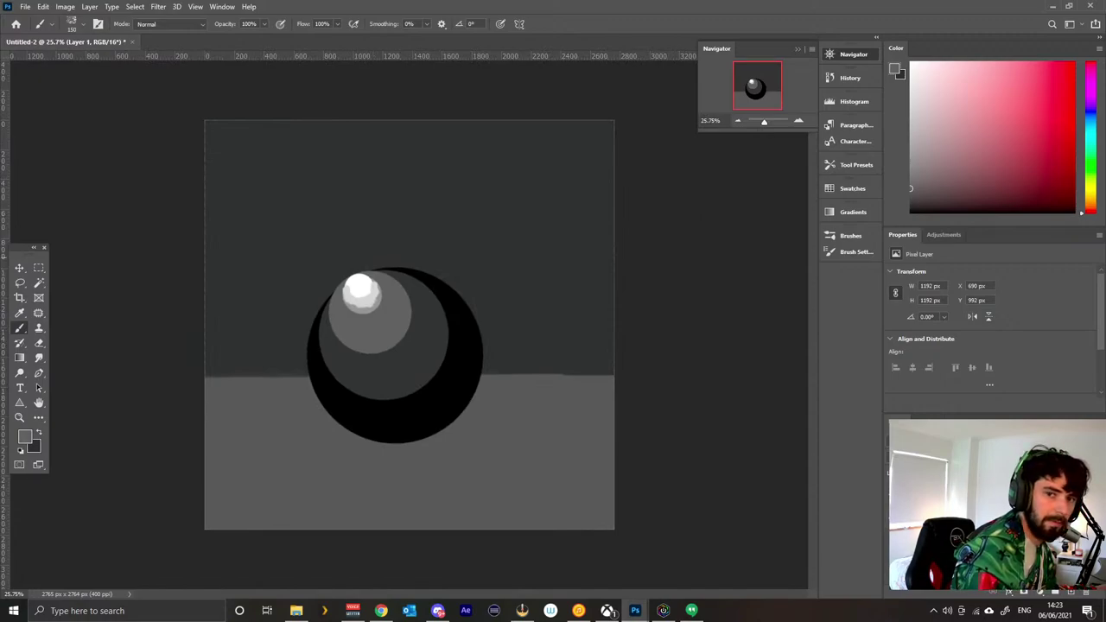
mouse_move(472, 207)
left_mouse_down()
mouse_move(490, 136)
mouse_move(476, 231)
left_mouse_up()
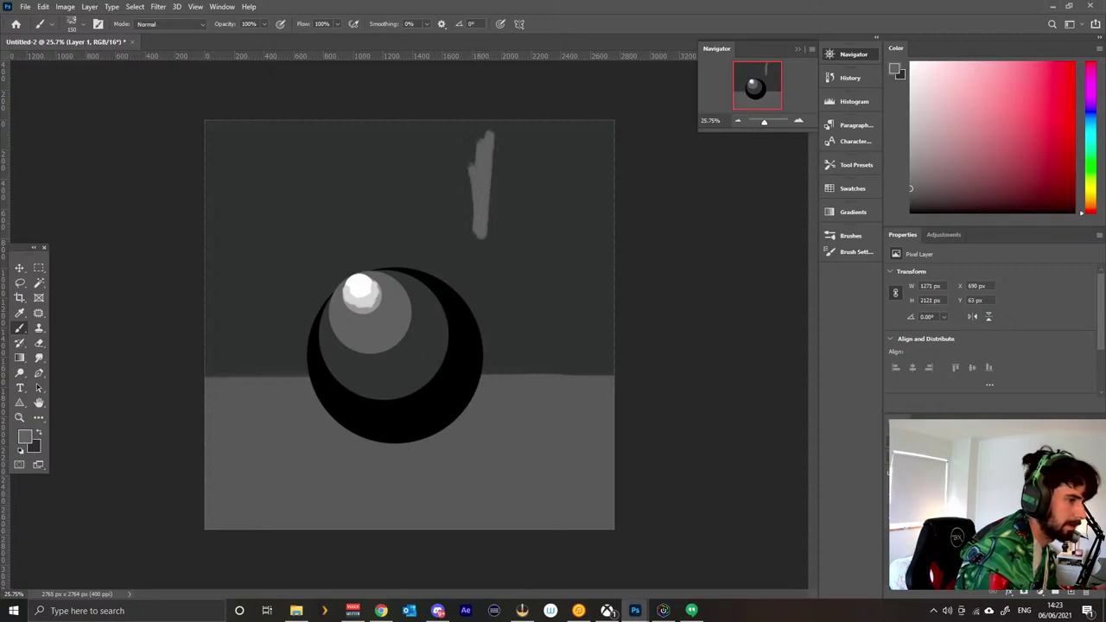
left_click(853, 187)
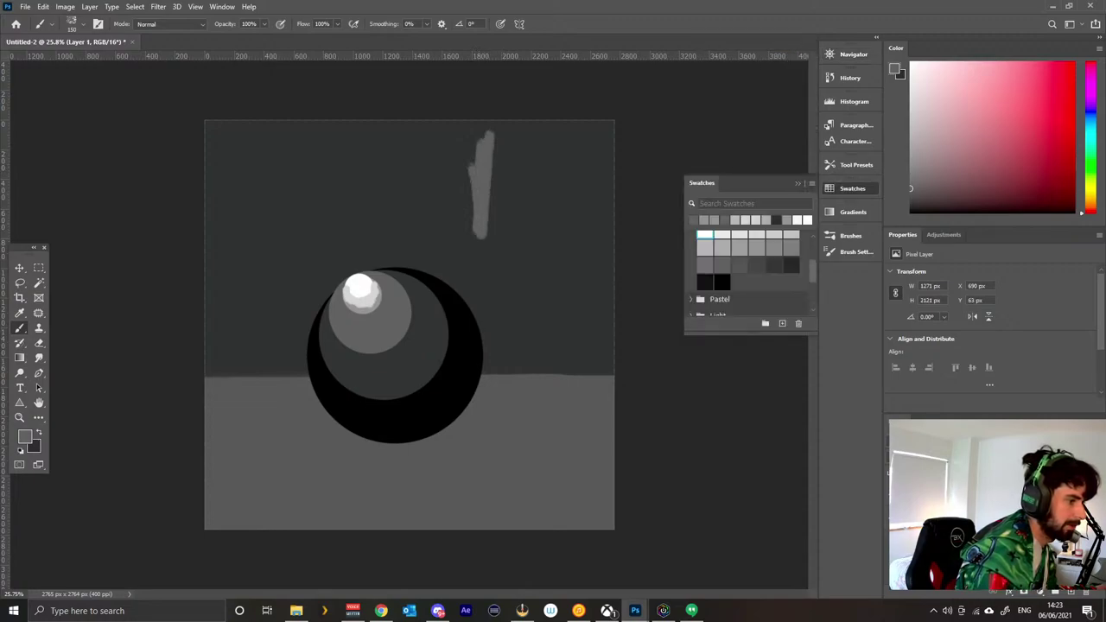
left_click_drag(812, 271, 812, 260)
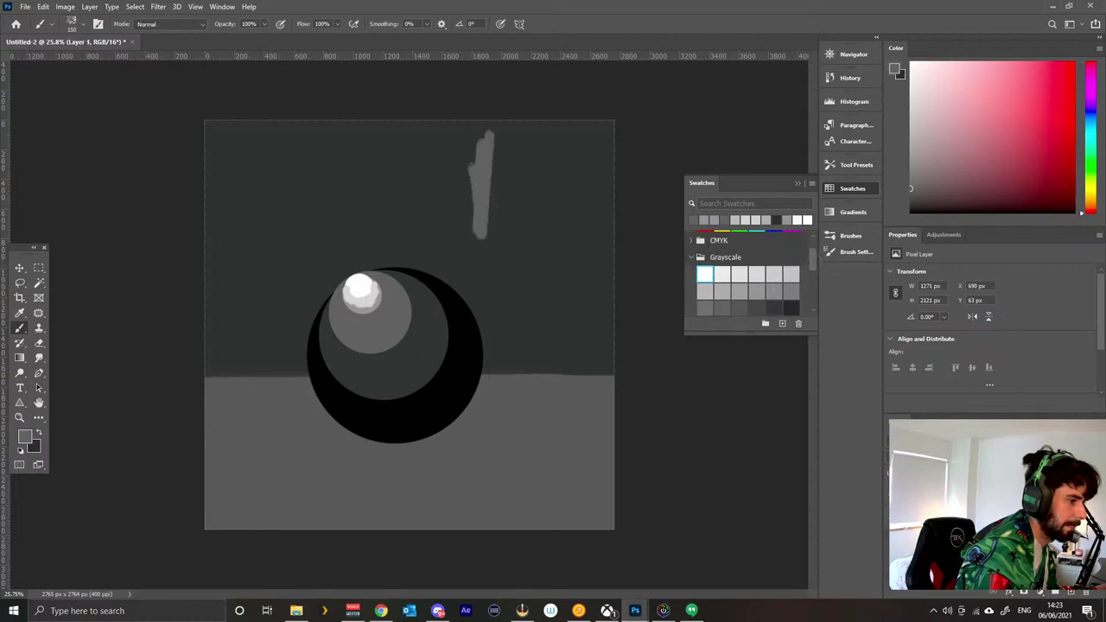
left_click(797, 219)
mouse_move(488, 164)
left_mouse_down()
mouse_move(471, 199)
mouse_move(475, 131)
mouse_move(475, 226)
mouse_move(481, 134)
mouse_move(496, 209)
mouse_move(489, 238)
mouse_move(493, 132)
mouse_move(487, 237)
left_mouse_up()
left_click(910, 84)
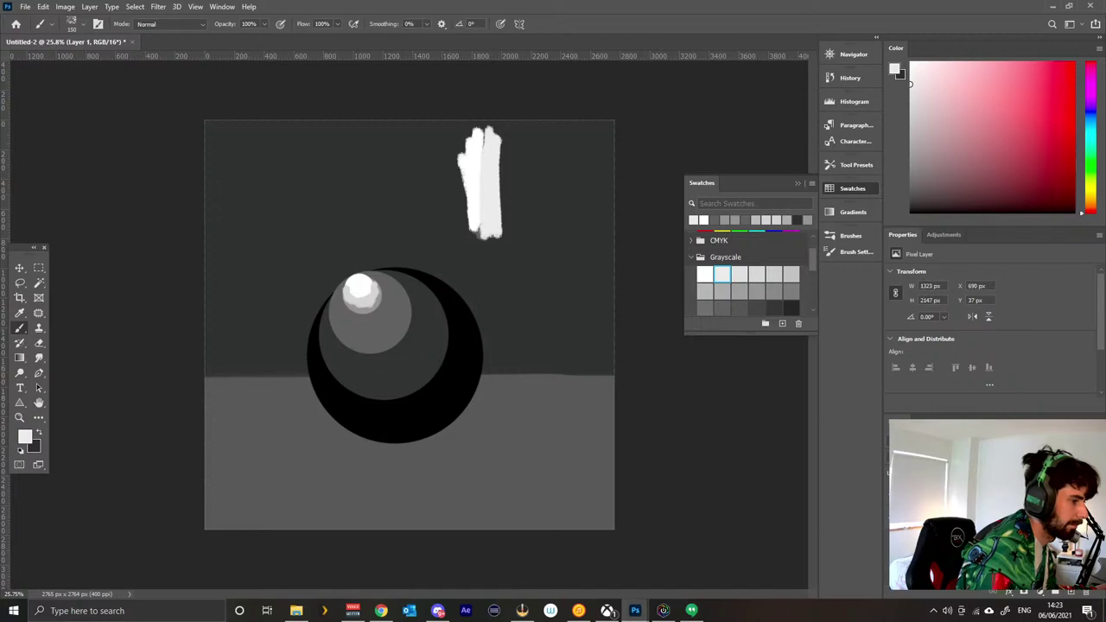
Extend the value strip rightward with two light-grey vertical strokes and one mid-grey stroke, each darker than the last.
left_click(910, 95)
left_click_drag(512, 138, 514, 232)
left_click(757, 274)
mouse_move(526, 138)
left_mouse_down()
mouse_move(531, 237)
mouse_move(529, 143)
left_mouse_up()
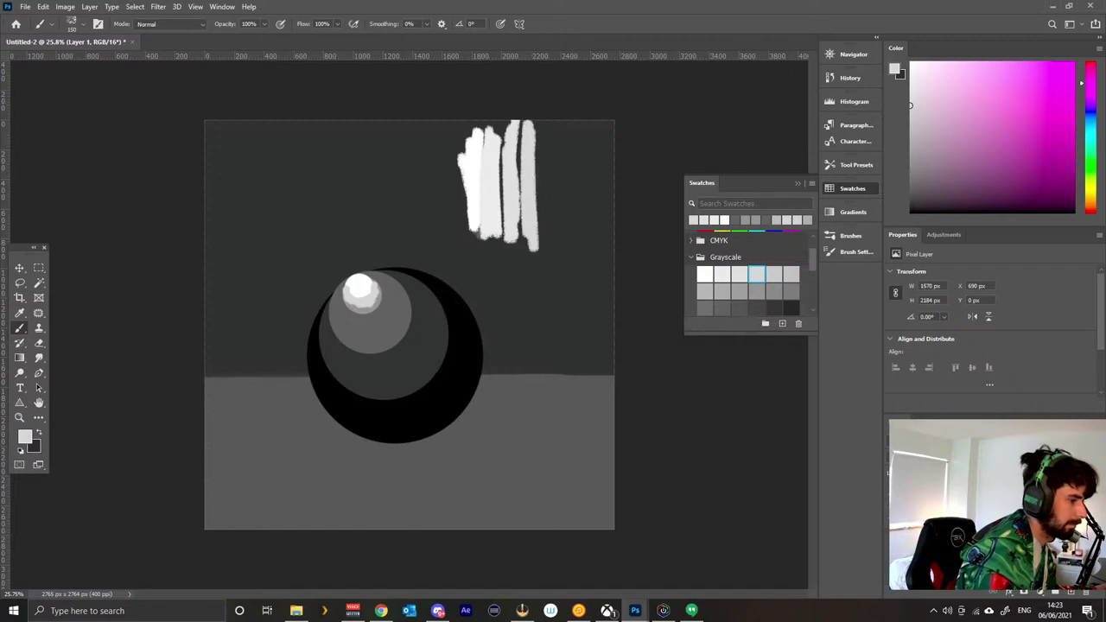
left_click(757, 291)
mouse_move(540, 225)
left_mouse_down()
mouse_move(545, 121)
mouse_move(548, 253)
mouse_move(536, 125)
mouse_move(544, 147)
left_mouse_up()
Add lighter and darker mid-grey vertical strokes from the grayscale swatches beside the existing grey bands of the value strip.
double_click(775, 274)
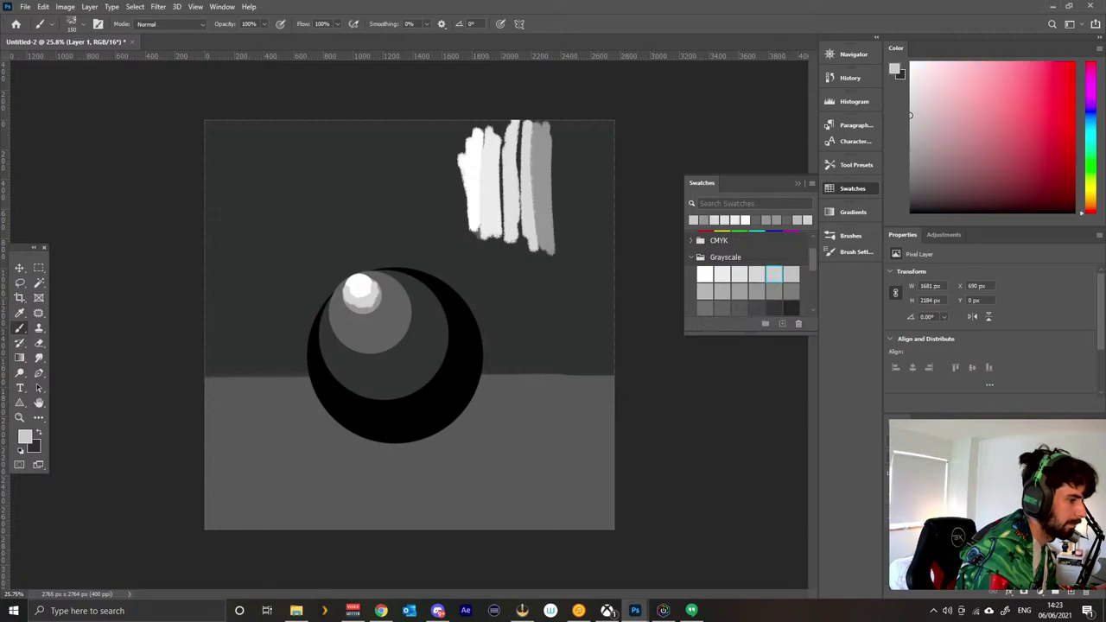
key("Escape")
left_click(723, 291)
mouse_move(531, 154)
left_mouse_down()
mouse_move(539, 243)
mouse_move(536, 132)
mouse_move(565, 249)
left_mouse_up()
left_click(775, 291)
mouse_move(569, 136)
left_mouse_down()
mouse_move(570, 254)
mouse_move(559, 241)
left_mouse_up()
left_click_drag(555, 159, 555, 224)
Finish the dark end of the value strip with dark grey to near-black vertical strokes reaching the canvas's right edge.
left_click(722, 308)
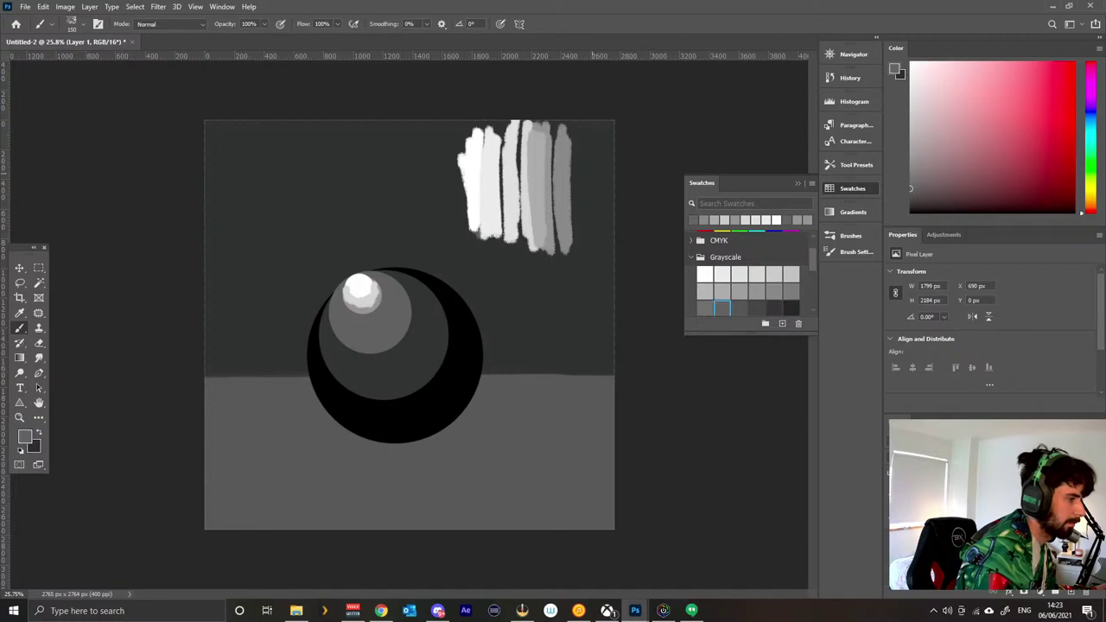
mouse_move(579, 135)
left_mouse_down()
mouse_move(584, 251)
mouse_move(575, 245)
mouse_move(583, 155)
mouse_move(597, 245)
mouse_move(588, 254)
left_mouse_up()
left_click(756, 309)
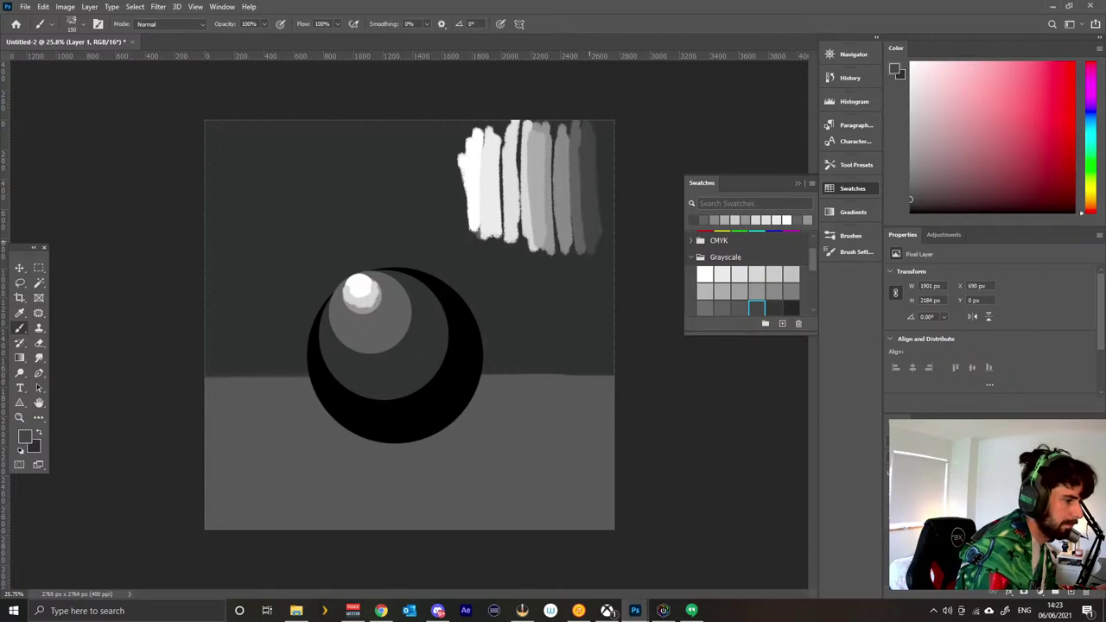
left_click(791, 309)
mouse_move(594, 140)
left_mouse_down()
mouse_move(610, 237)
mouse_move(608, 197)
left_mouse_up()
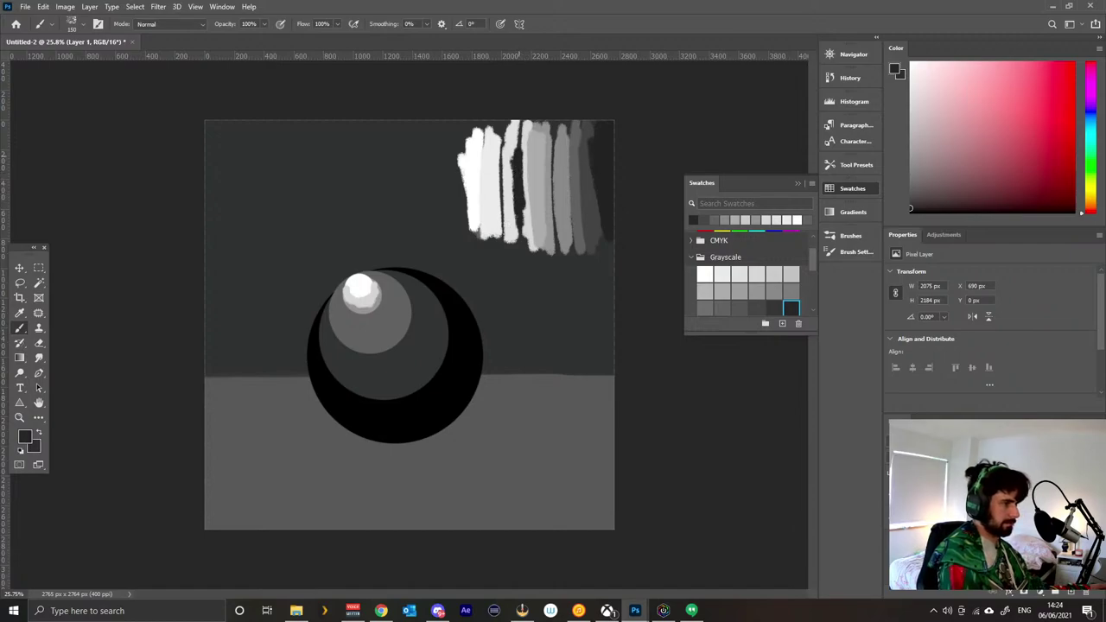
Fill the dark gaps between the light bands of the value strip using light greys sampled from the neighbouring strokes.
left_click(505, 211, "alt")
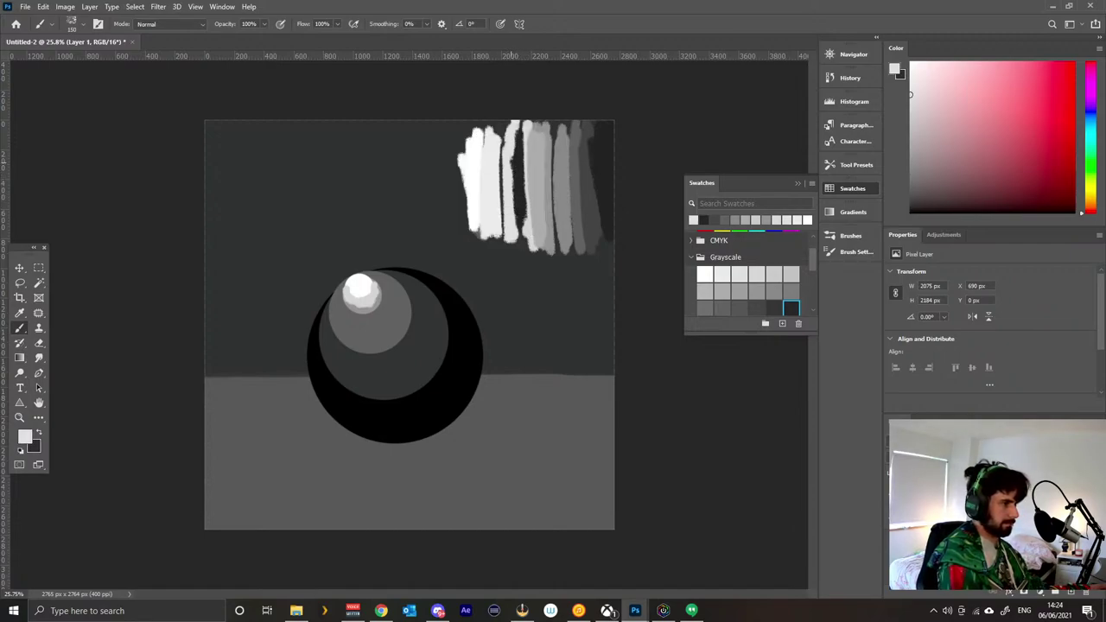
mouse_move(519, 232)
left_mouse_down()
mouse_move(519, 133)
mouse_move(525, 245)
left_mouse_up()
left_click(525, 161, "alt")
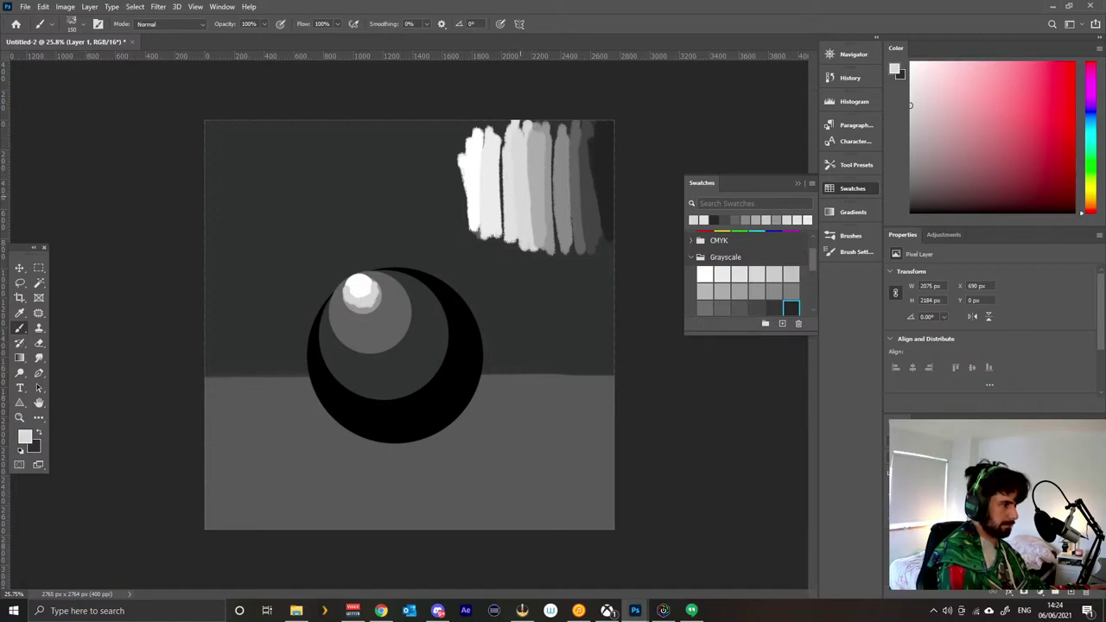
left_click(500, 206, "alt")
left_click_drag(502, 190, 502, 155)
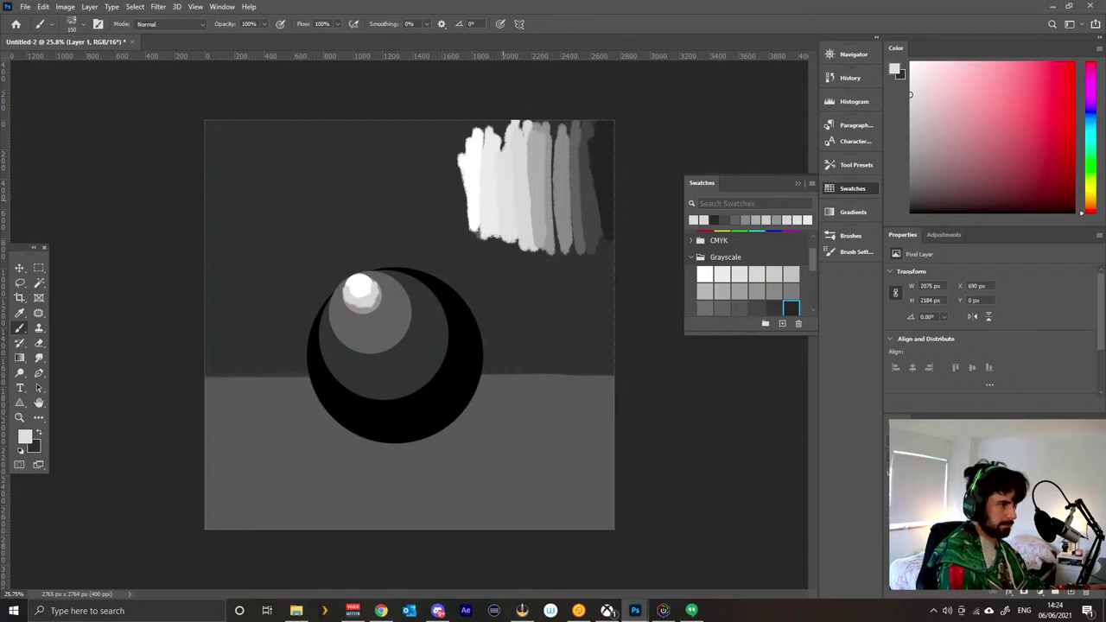
left_click_drag(503, 200, 506, 240)
Close the gap between the mid-grey bands of the value strip and even out their transition with sampled greys.
left_click(542, 212, "alt")
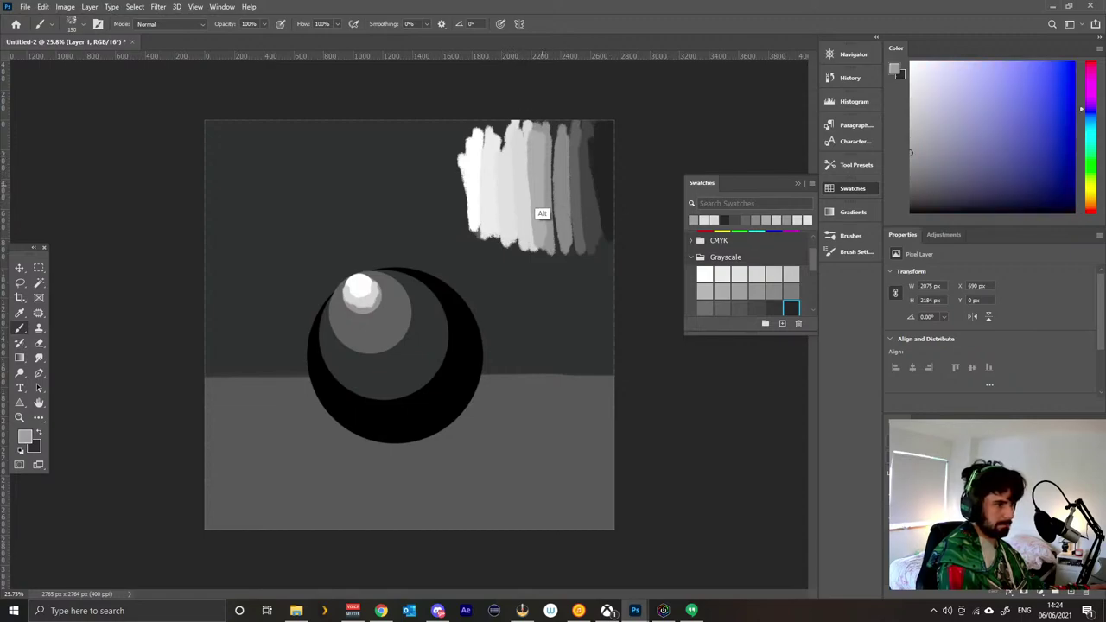
left_click_drag(549, 154, 554, 242)
left_click(544, 128, "alt")
left_click(543, 157, "alt")
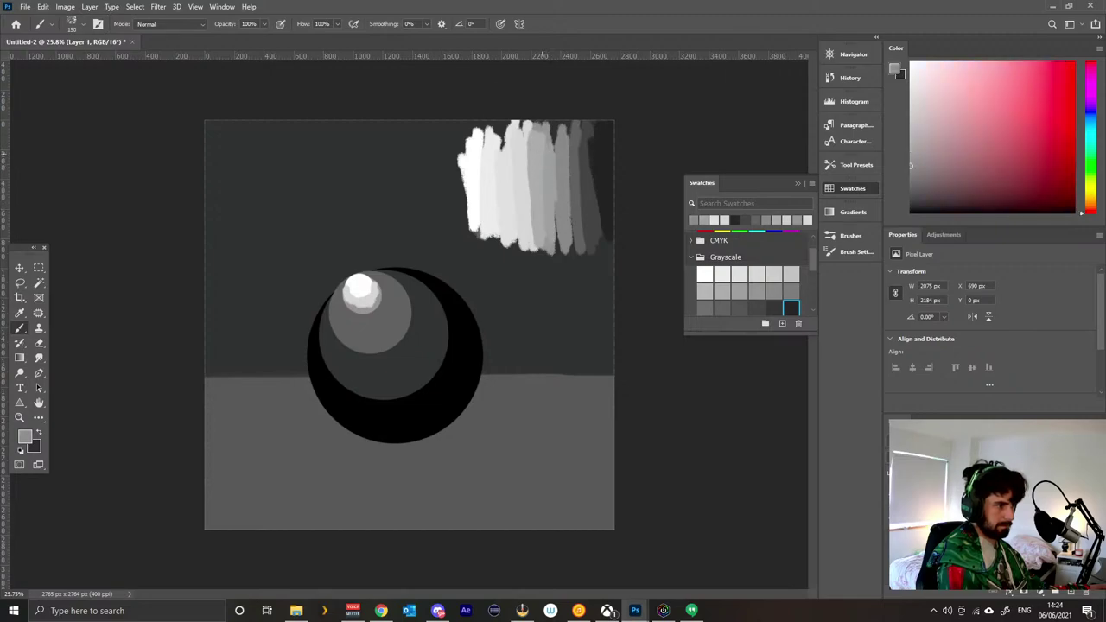
left_click_drag(542, 156, 546, 247)
left_click_drag(548, 204, 551, 243)
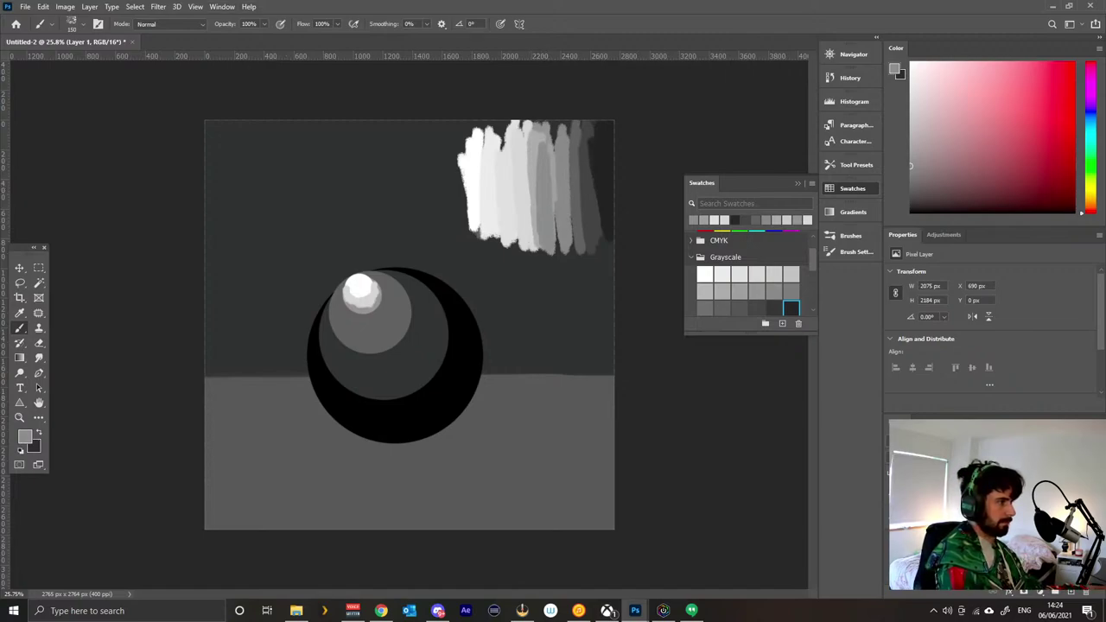
Set the brush flow to 41% and blend the edge between the light-grey and mid-grey bands with sampled greys.
key("shift+8")
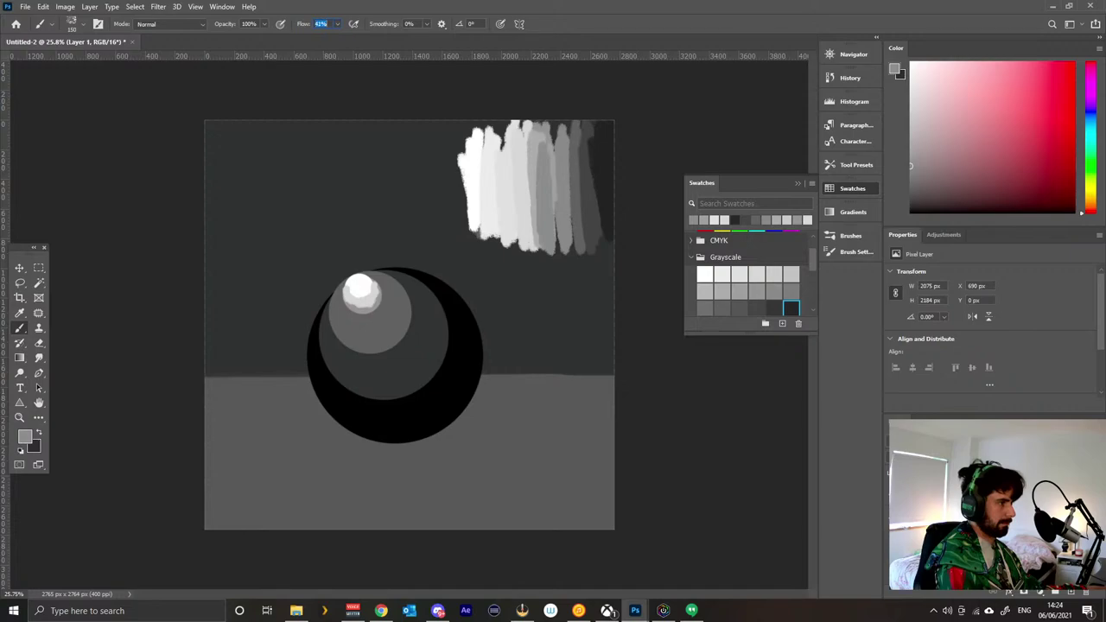
key("alt")
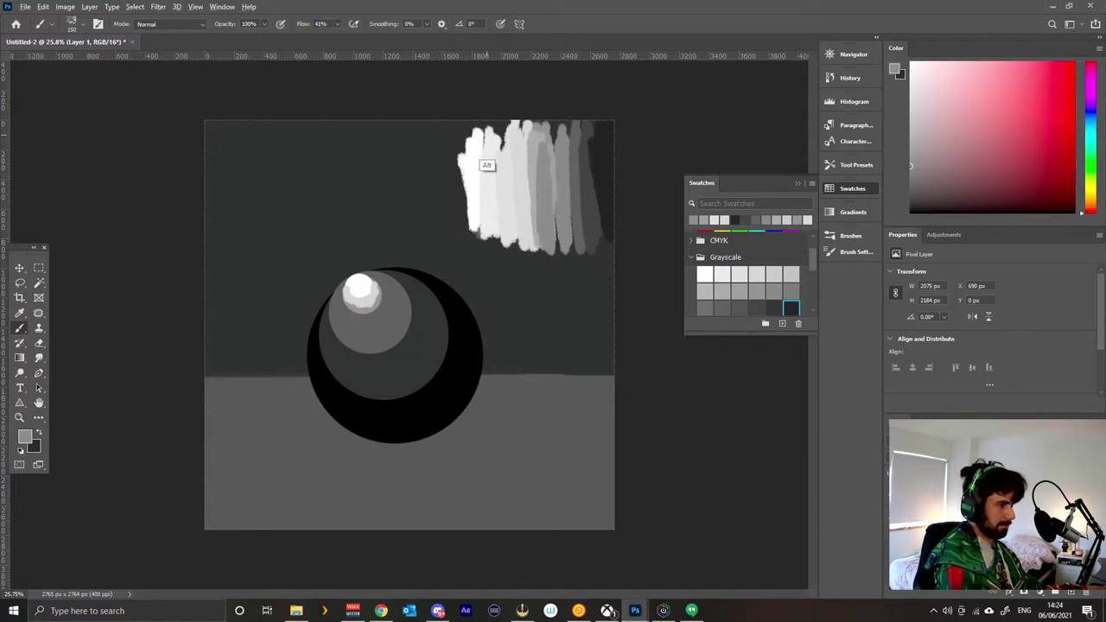
left_click(504, 211, "alt")
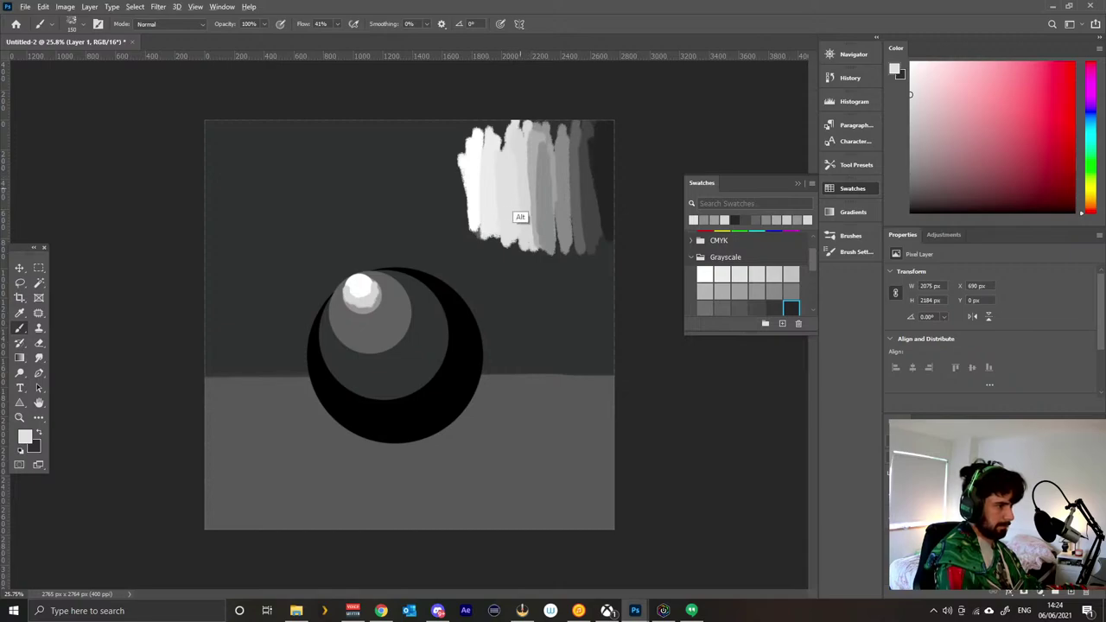
left_click(519, 217, "alt")
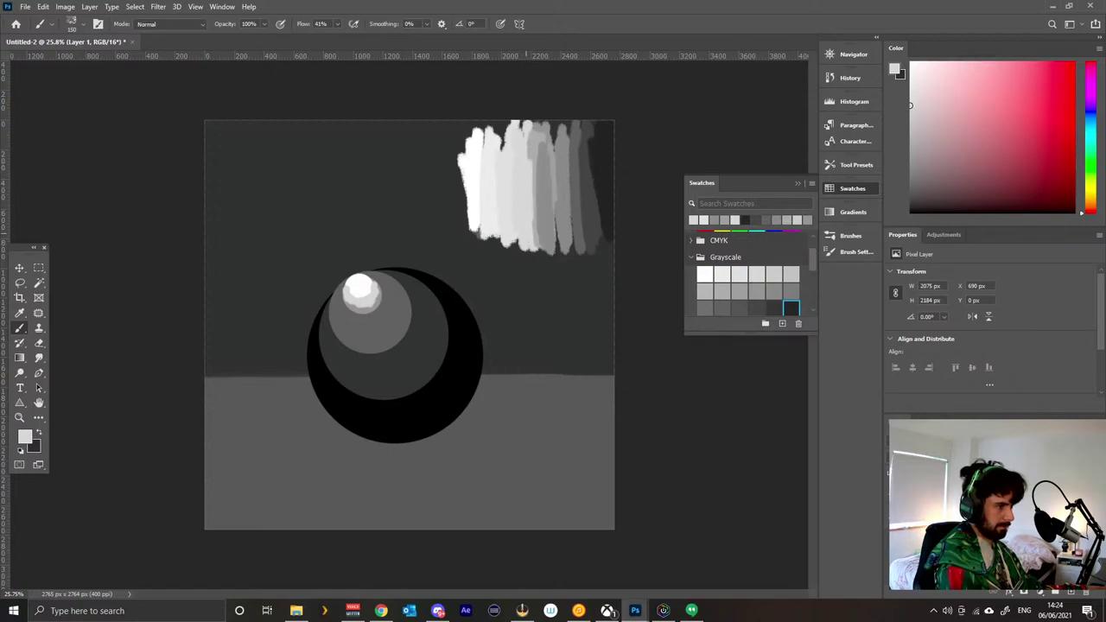
left_click(535, 176, "alt")
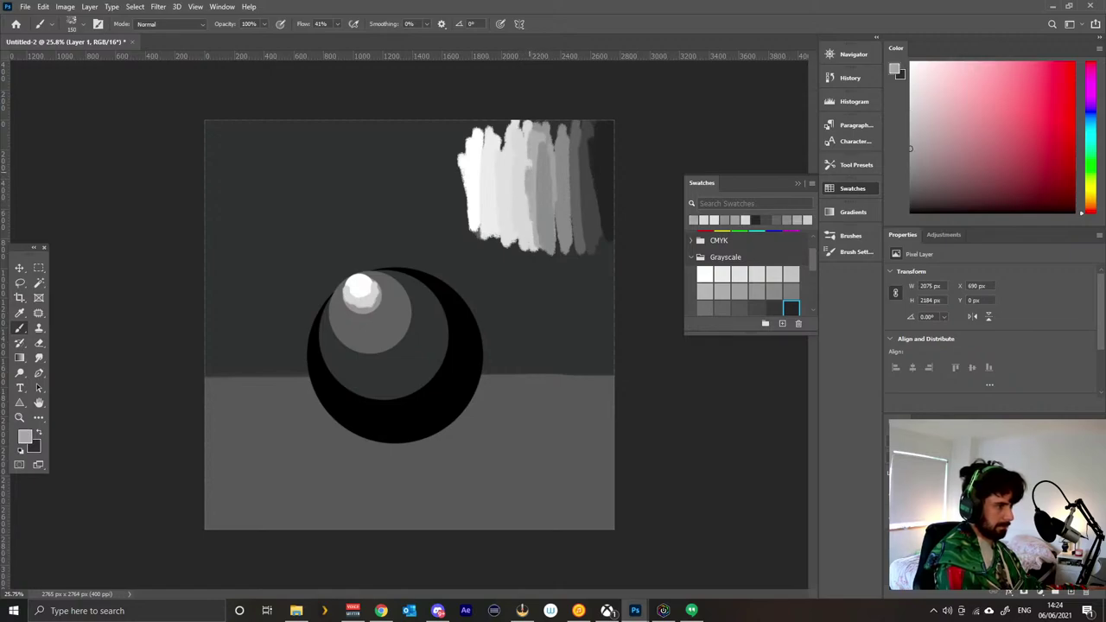
left_click(518, 200, "alt")
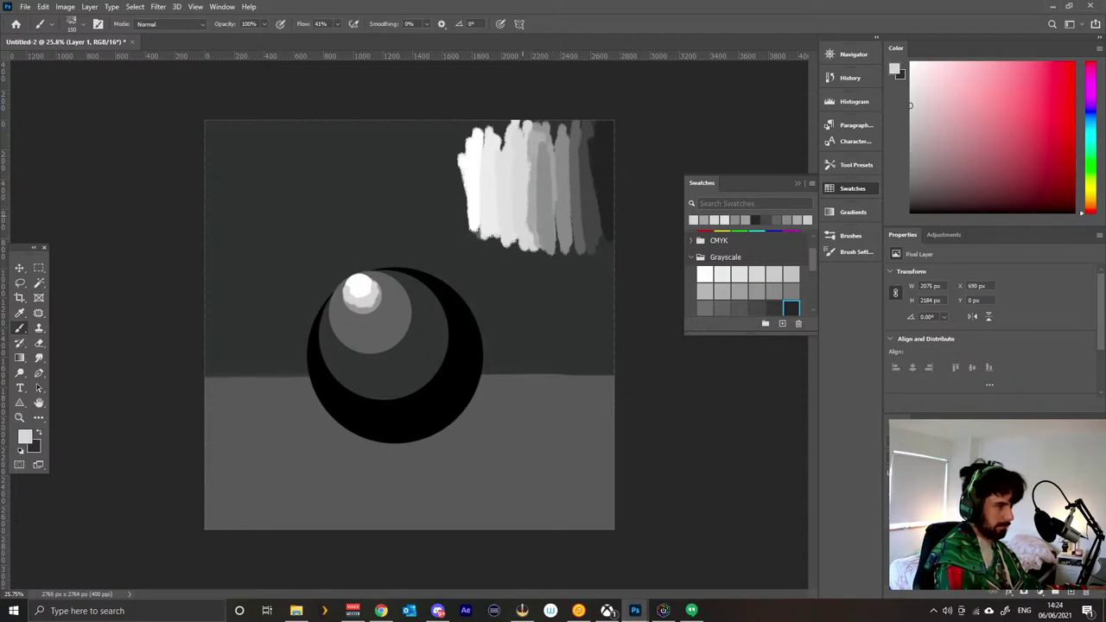
Set the brush flow to 1% and soften the edge between the light-grey and mid-grey bands of the value strip with sampled grey.
left_click_drag(303, 24, 282, 24)
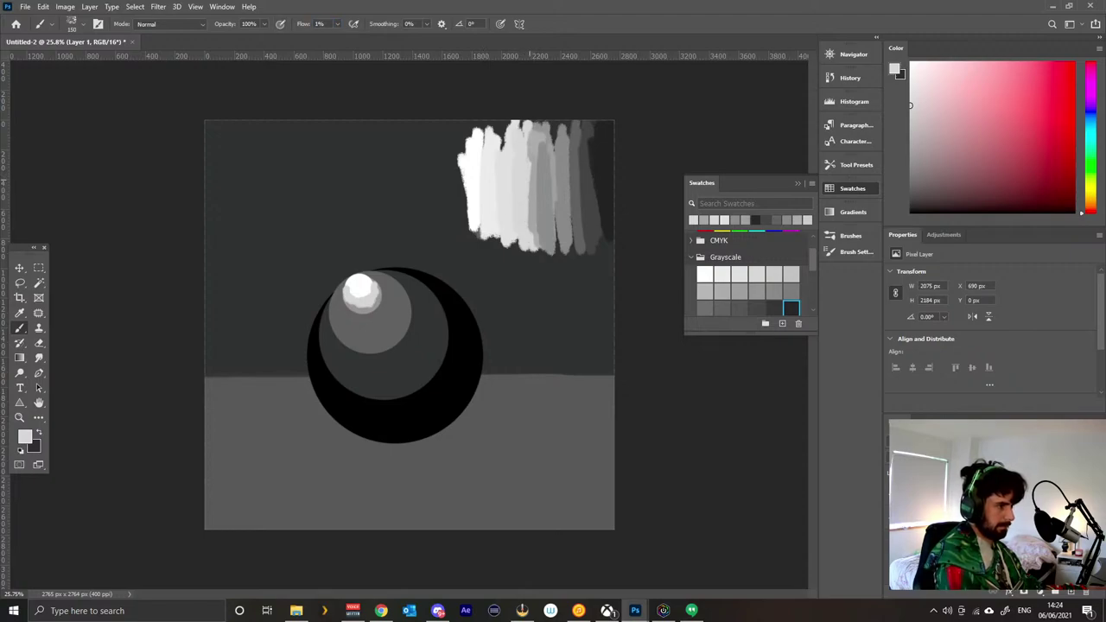
right_click(535, 183)
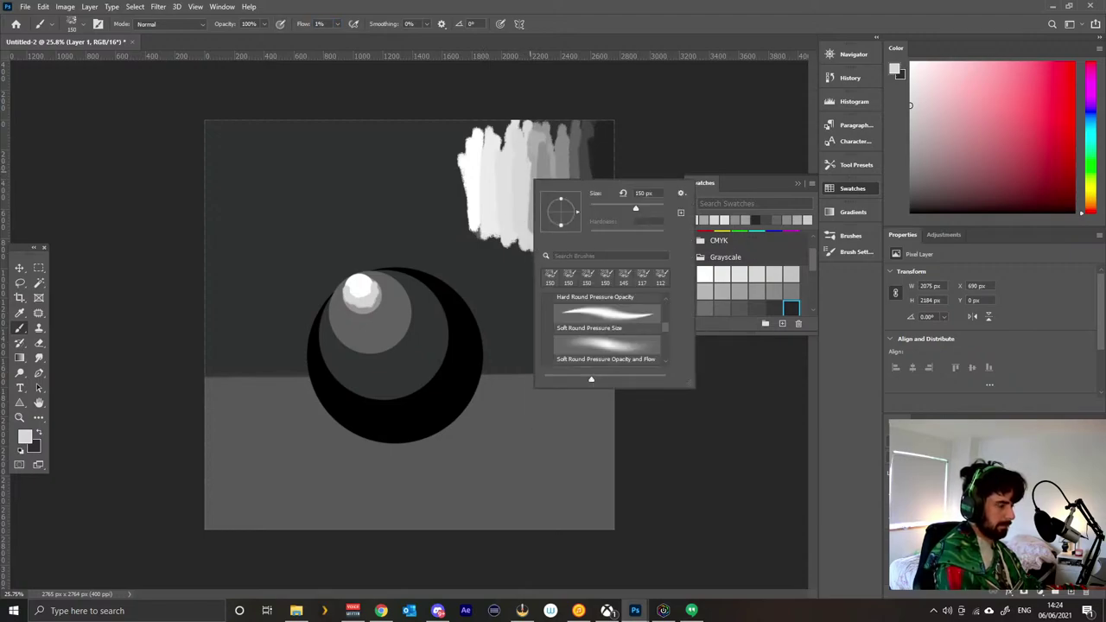
key("Escape")
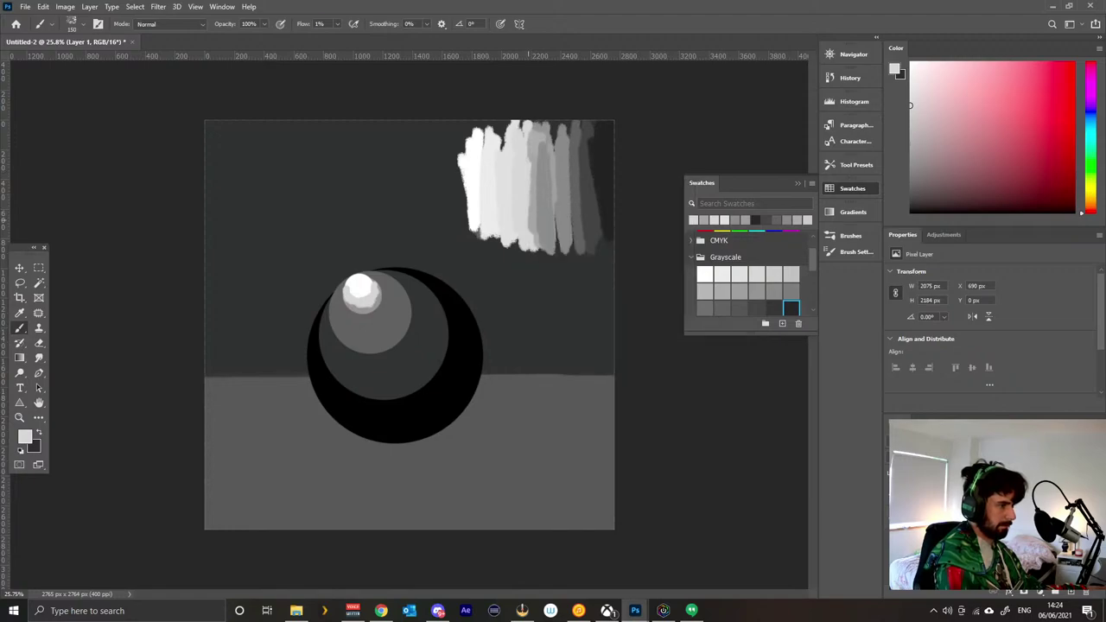
left_click_drag(529, 220, 534, 170)
left_click(534, 179, "alt")
left_click(534, 153, "alt")
left_click(526, 185, "alt")
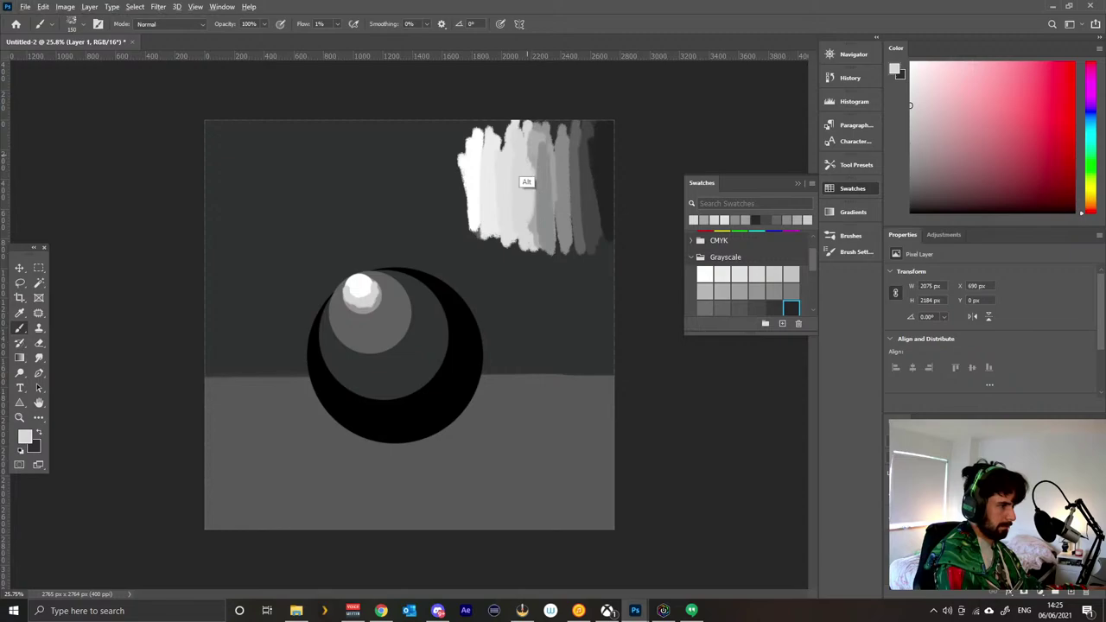
left_click_drag(534, 159, 529, 211)
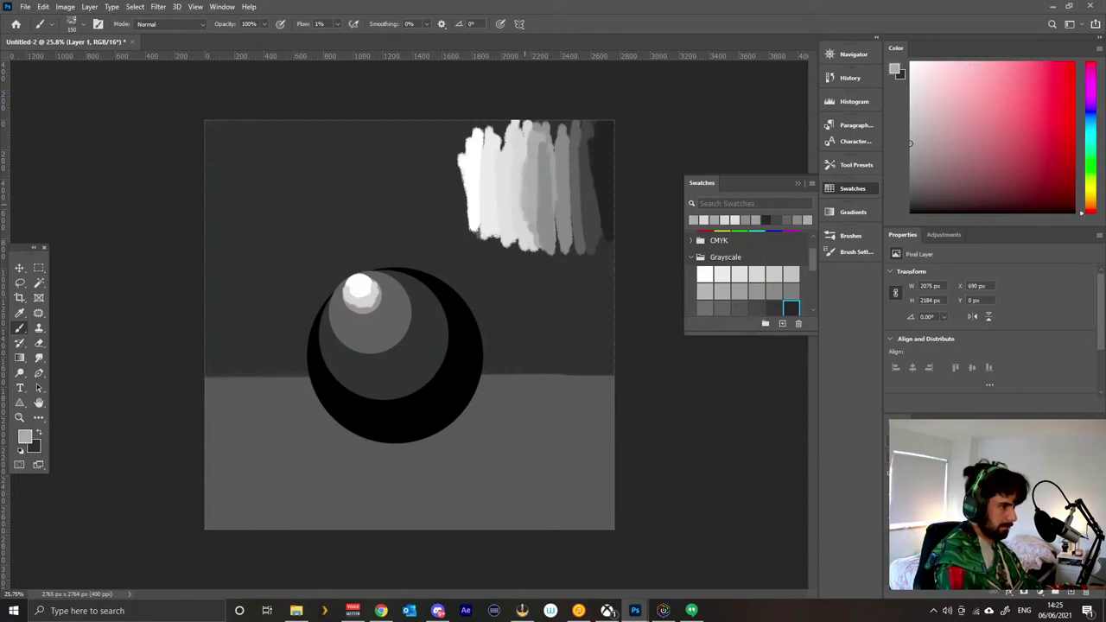
Set the brush opacity to 51% and blend the light-grey to mid-grey edge of the value strip with greys sampled from both sides.
key("alt")
key("9")
key("8")
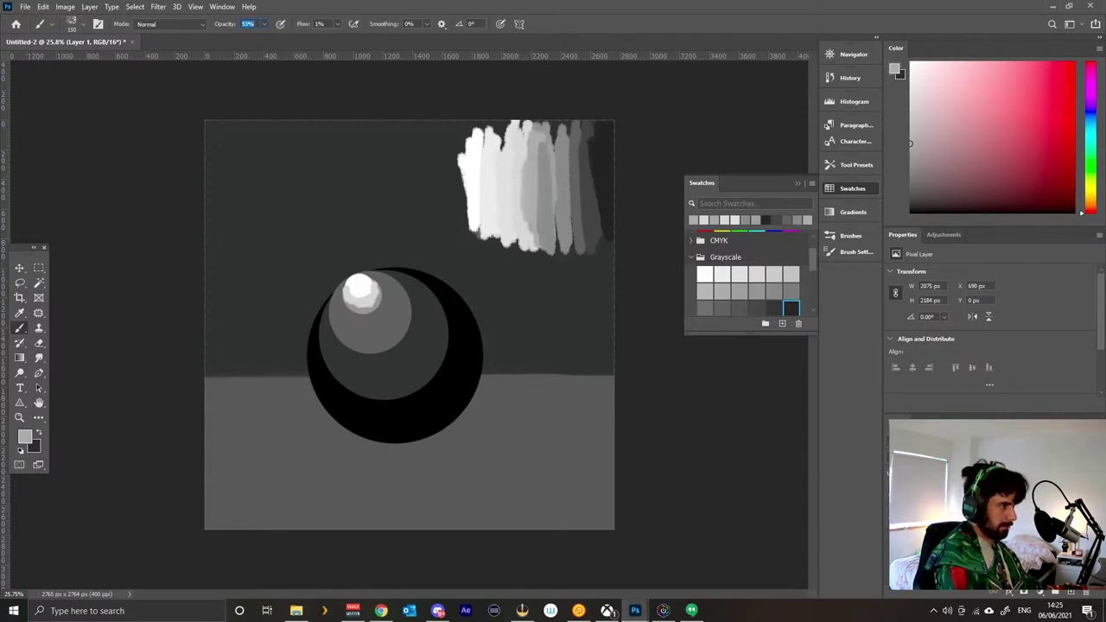
key("5")
key("1")
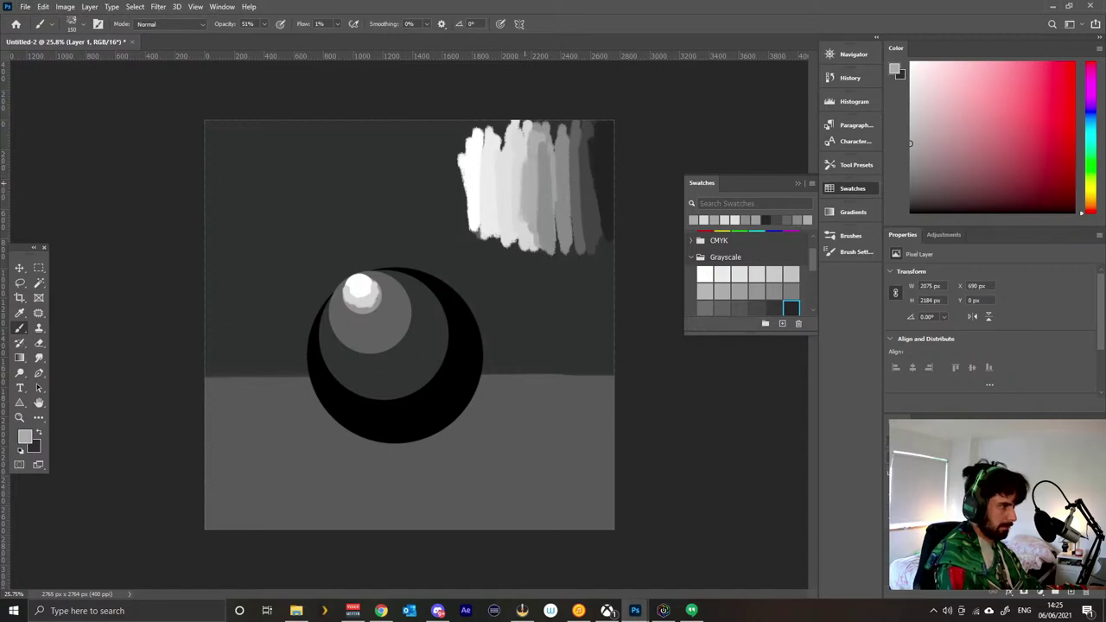
left_click(518, 200, "alt")
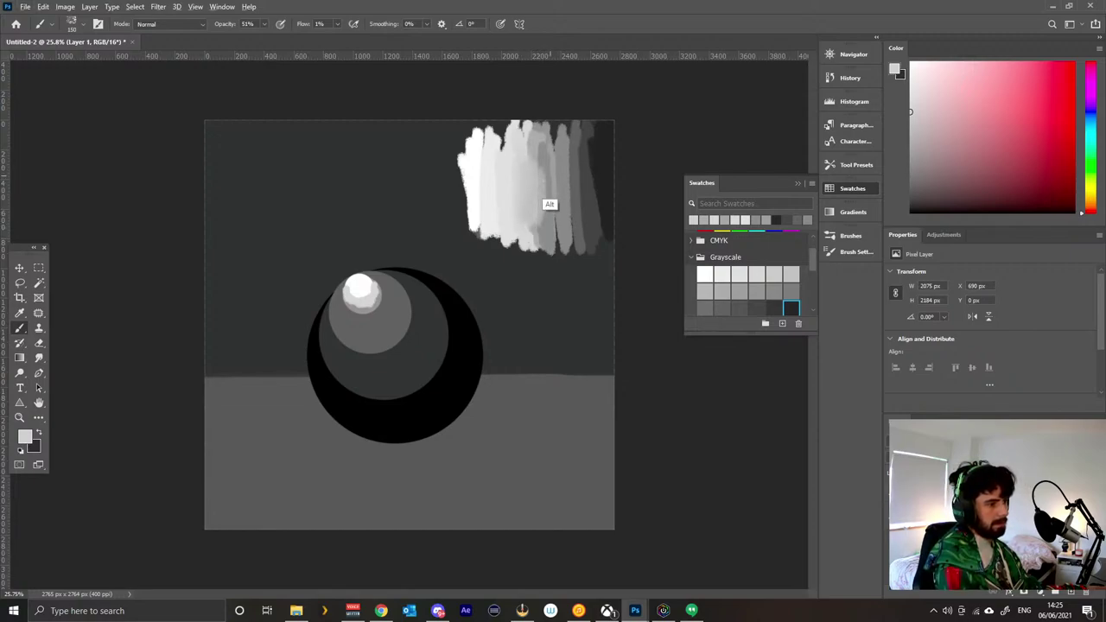
left_click(548, 200, "alt")
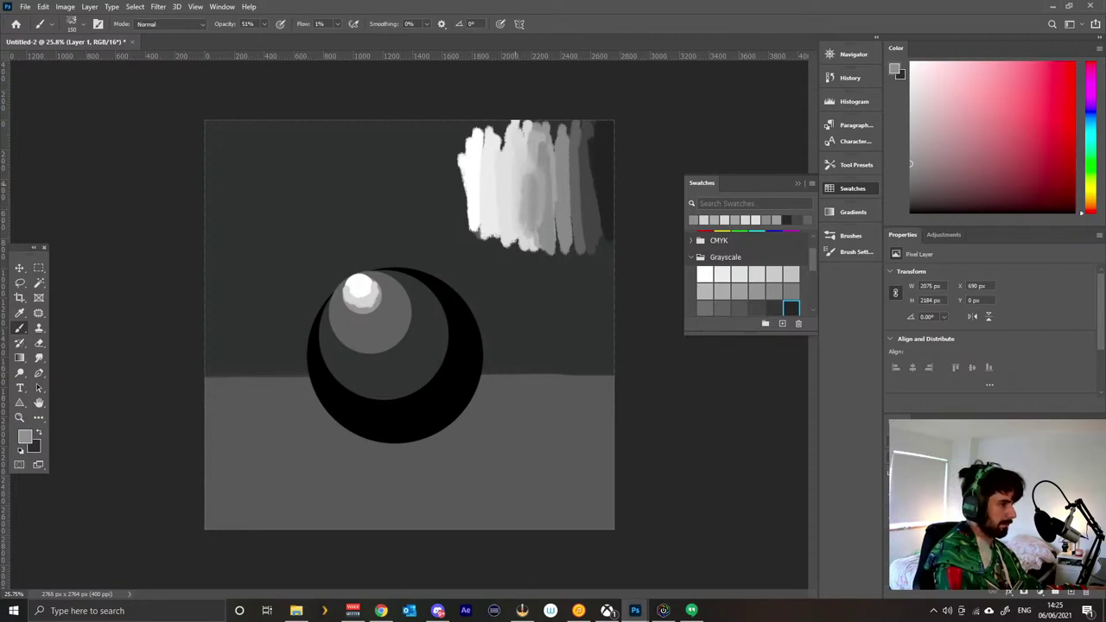
left_click(519, 208, "alt")
left_click_drag(527, 184, 532, 214)
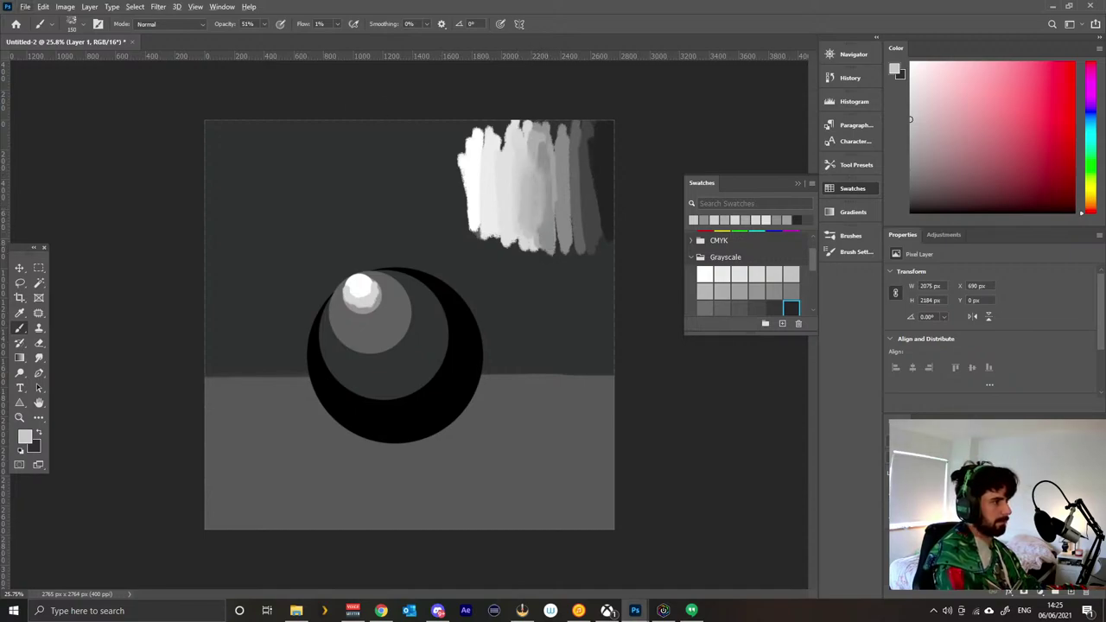
Set the brush flow to 23% and blend the strip's mid-grey bands using greys sampled around their edges.
left_click_drag(302, 25, 321, 24)
left_click_drag(540, 187, 553, 172)
mouse_move(551, 216)
left_mouse_down()
mouse_move(560, 166)
mouse_move(543, 216)
left_mouse_up()
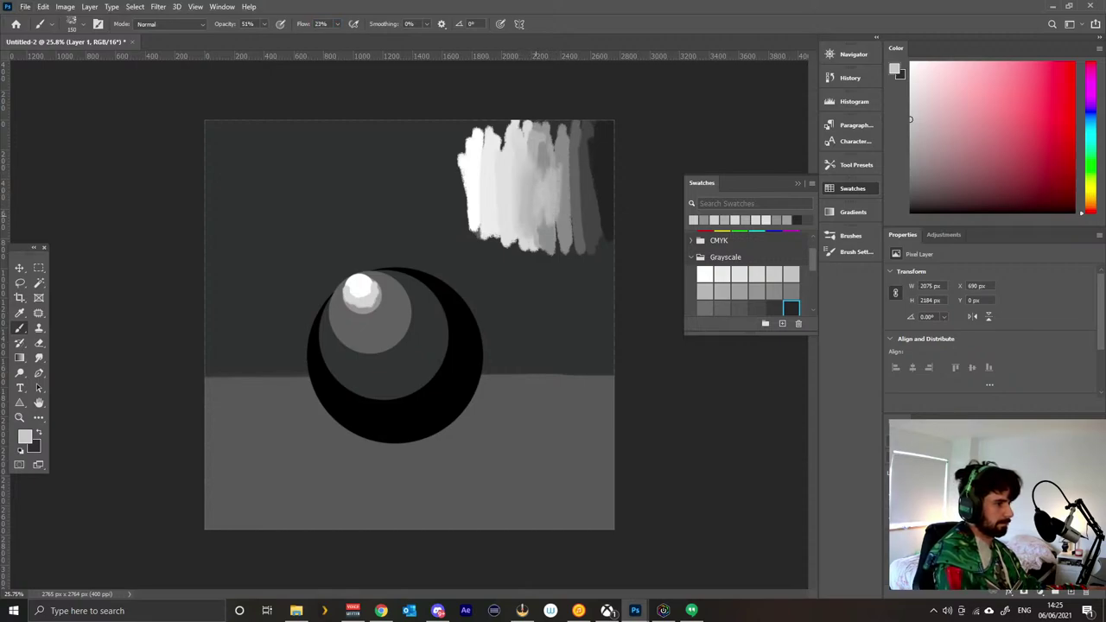
key("alt")
left_click(548, 183, "alt")
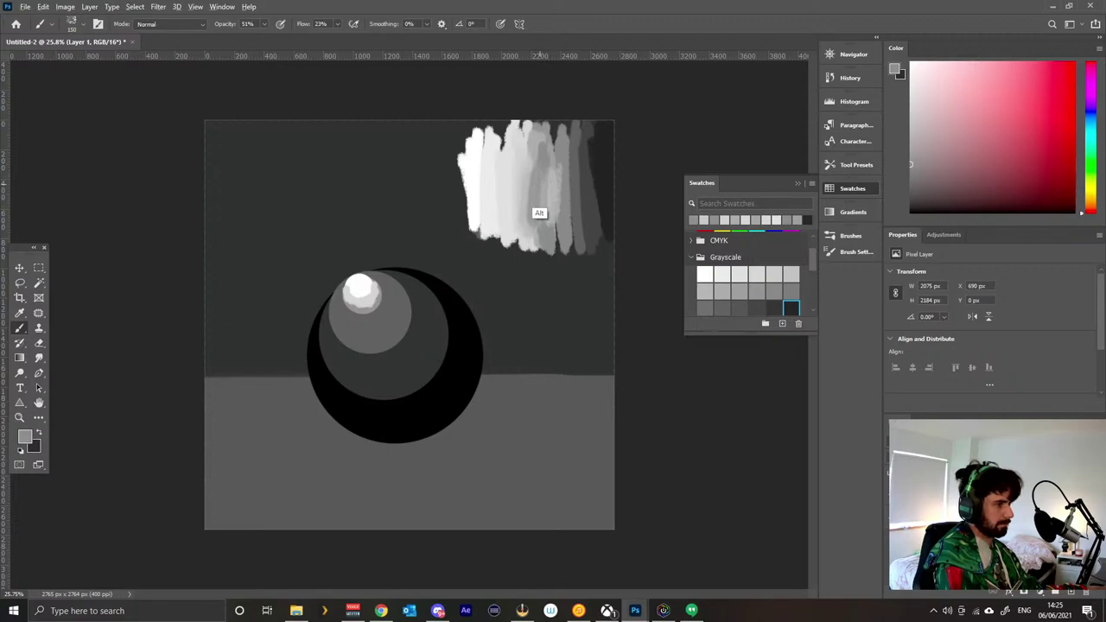
left_click(538, 213, "alt")
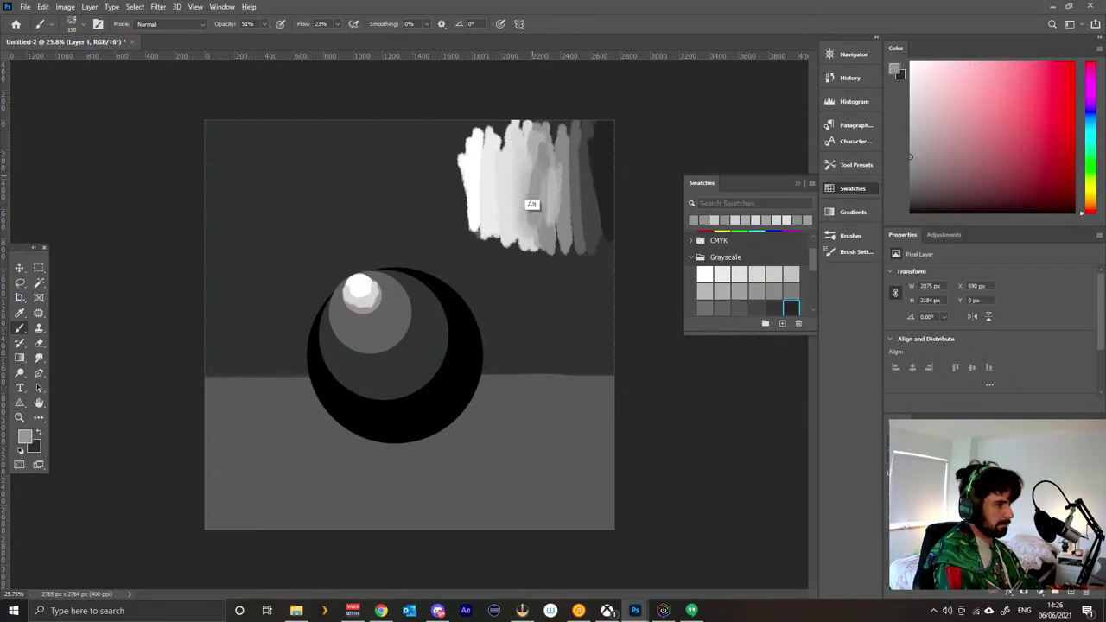
left_click(533, 203, "alt")
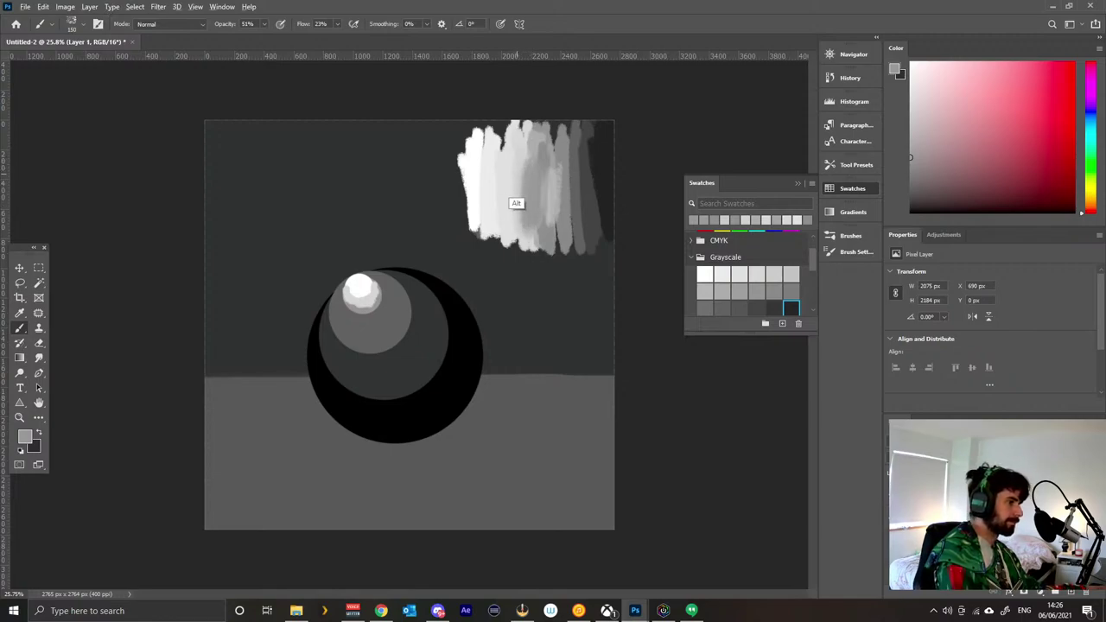
Paint overlapping vertical strokes below the value strip, going from light grey to mid grey with colours sampled from the strip.
mouse_move(517, 172)
left_mouse_down()
mouse_move(516, 228)
mouse_move(514, 156)
mouse_move(512, 292)
mouse_move(524, 302)
mouse_move(518, 259)
mouse_move(517, 293)
left_mouse_up()
left_click(509, 238, "alt")
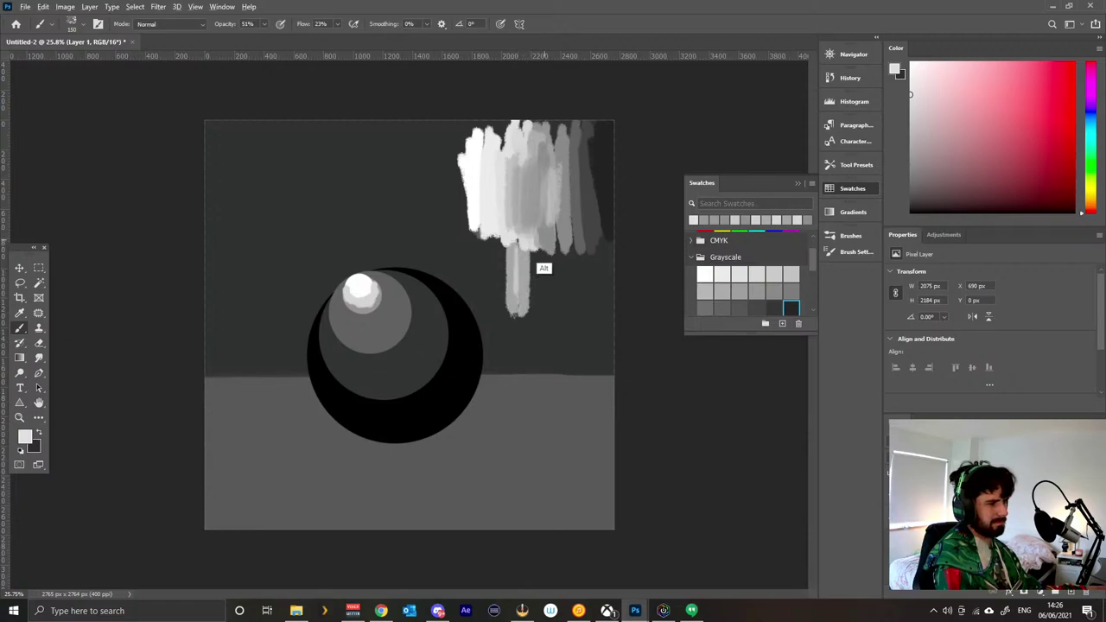
left_click(535, 248, "alt")
left_click_drag(536, 253, 536, 316)
mouse_move(534, 306)
left_mouse_down()
mouse_move(534, 245)
mouse_move(545, 307)
mouse_move(550, 255)
mouse_move(553, 318)
left_mouse_up()
left_click(538, 264, "alt")
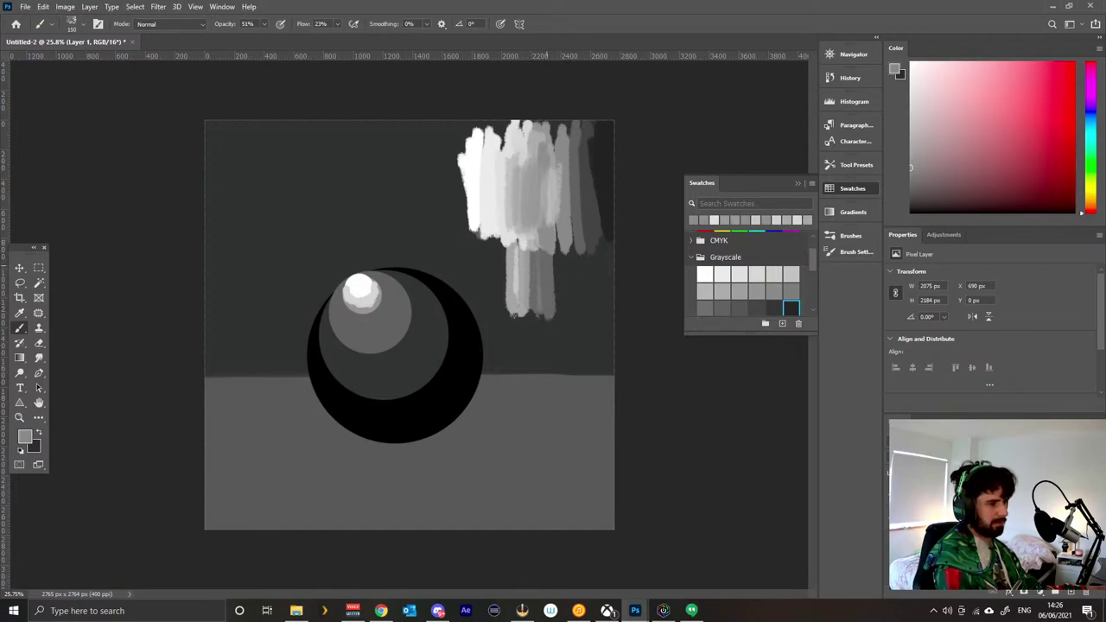
left_click_drag(549, 263, 560, 316)
Continue the lower strokes towards the dark end with dark grey and near-black sampled from the value strip.
left_click(585, 247, "alt")
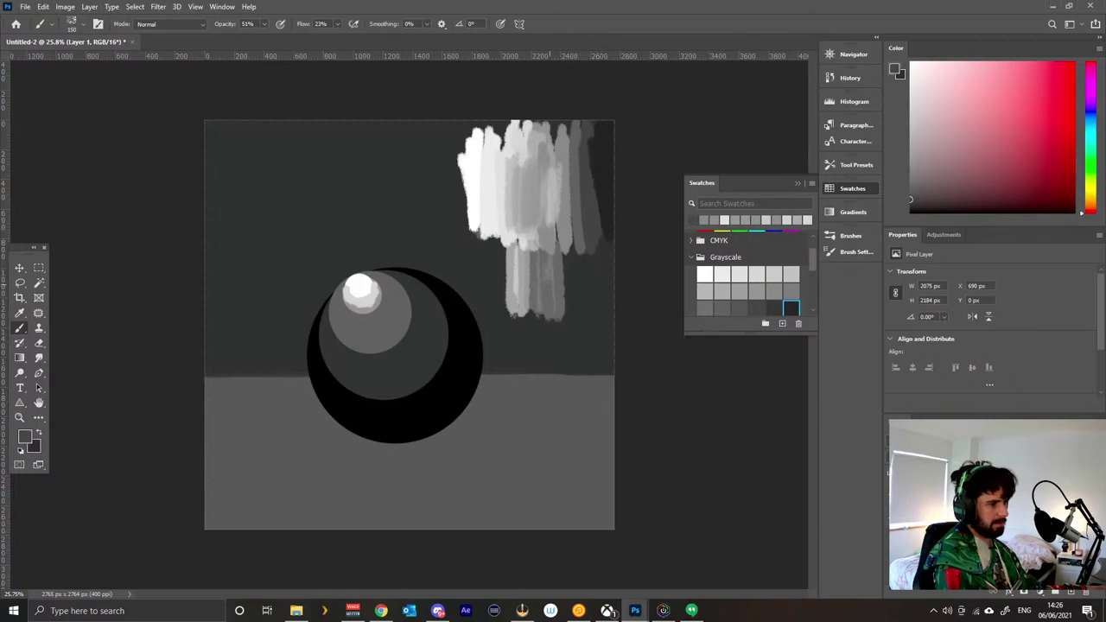
left_click_drag(562, 246, 557, 316)
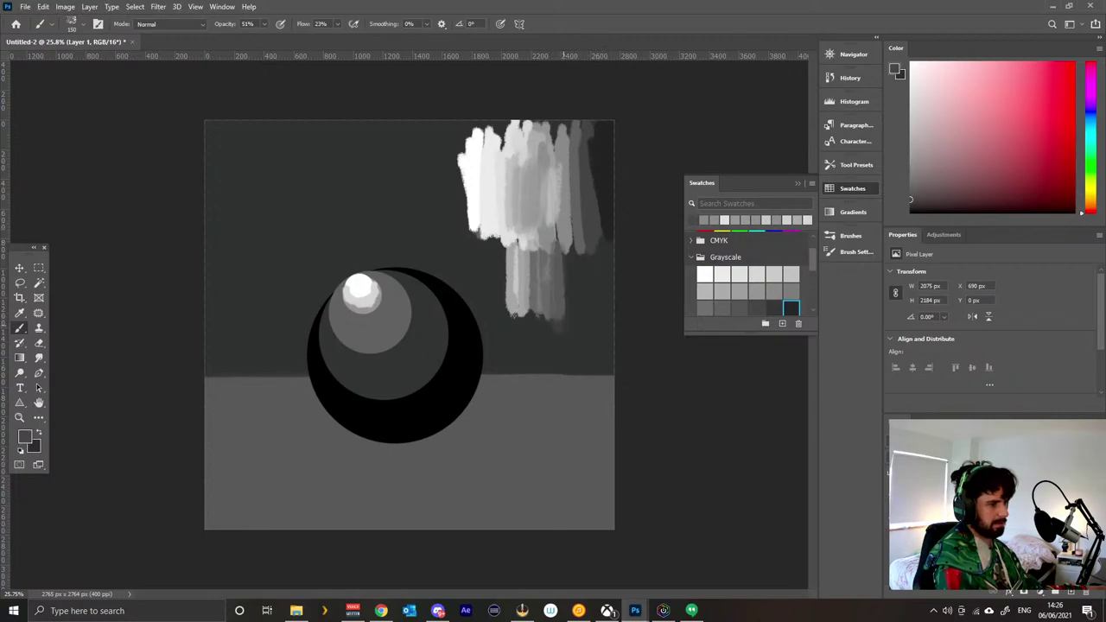
left_click(601, 235, "alt")
mouse_move(567, 273)
left_mouse_down()
mouse_move(567, 315)
mouse_move(564, 242)
left_mouse_up()
left_click_drag(560, 320, 559, 256)
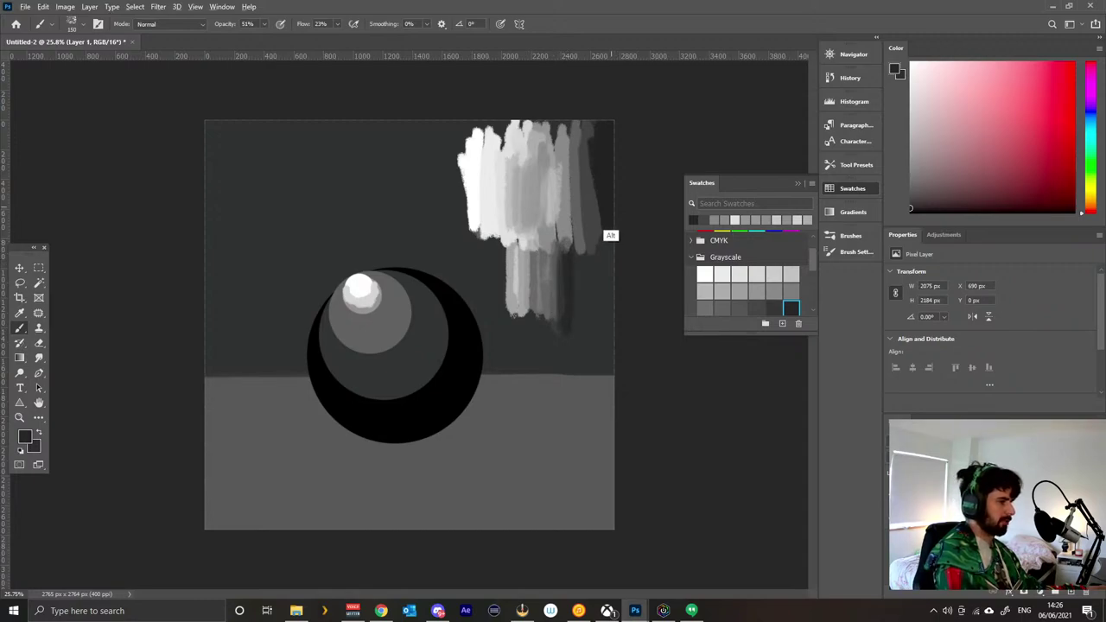
Set the brush to 99% opacity and 100% flow and paint a near-black vertical stroke over the ground near the canvas's right edge.
left_click_drag(579, 384, 589, 468)
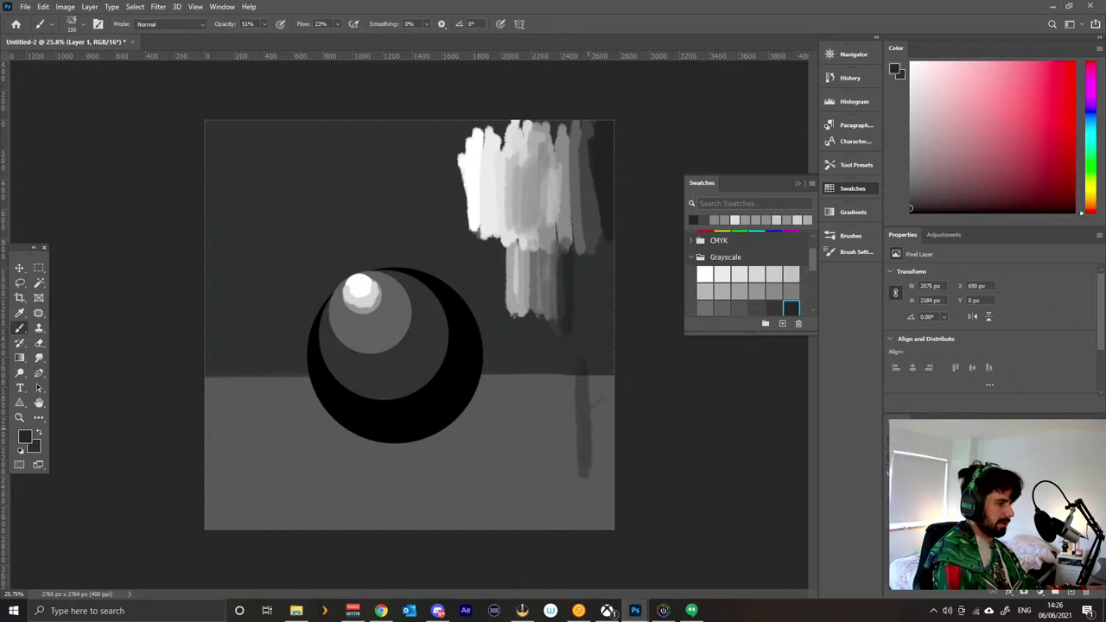
key("9")
key("9")
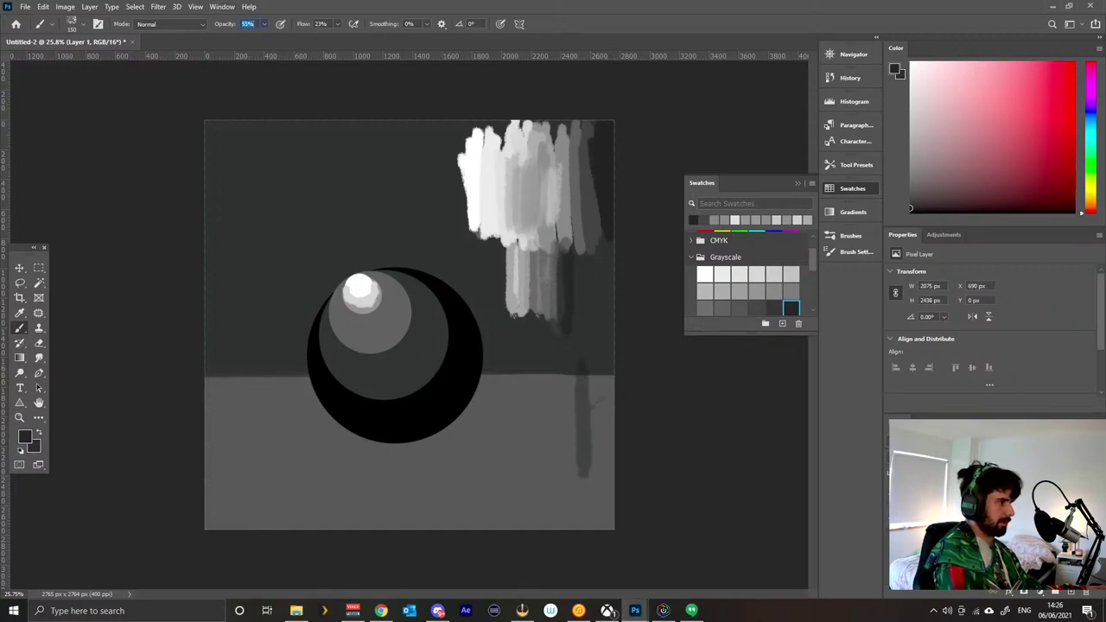
key("shift+0")
left_click_drag(584, 377, 585, 489)
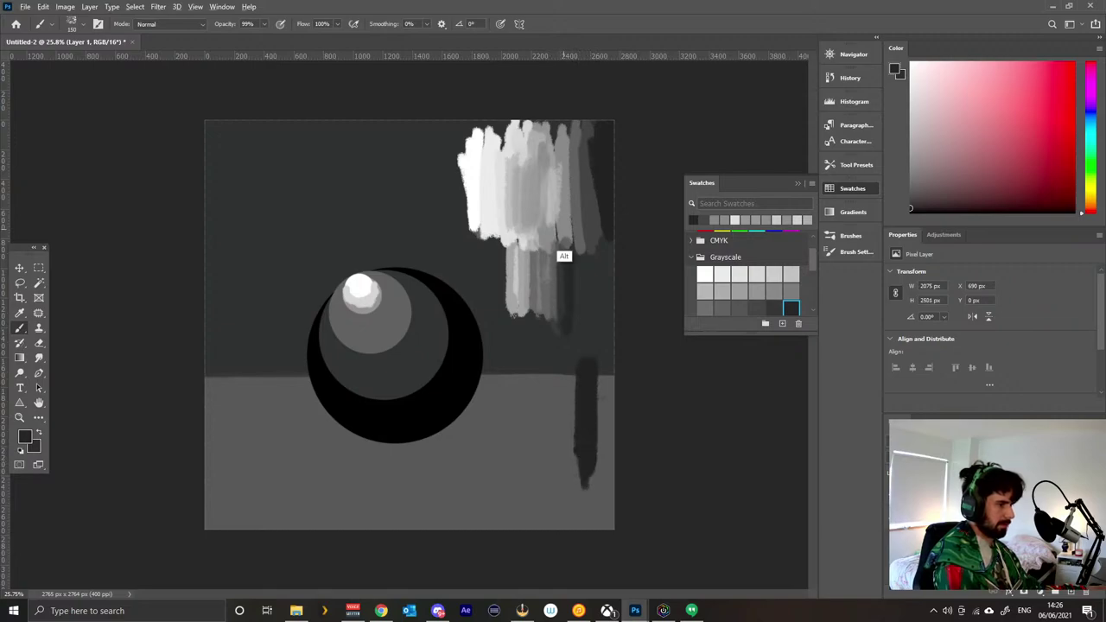
Paint vertical bands of dark grey and medium-dark grey sampled from the value strip beside the near-black stroke, on its sphere side.
left_click(588, 250, "alt")
left_click_drag(579, 346, 575, 431)
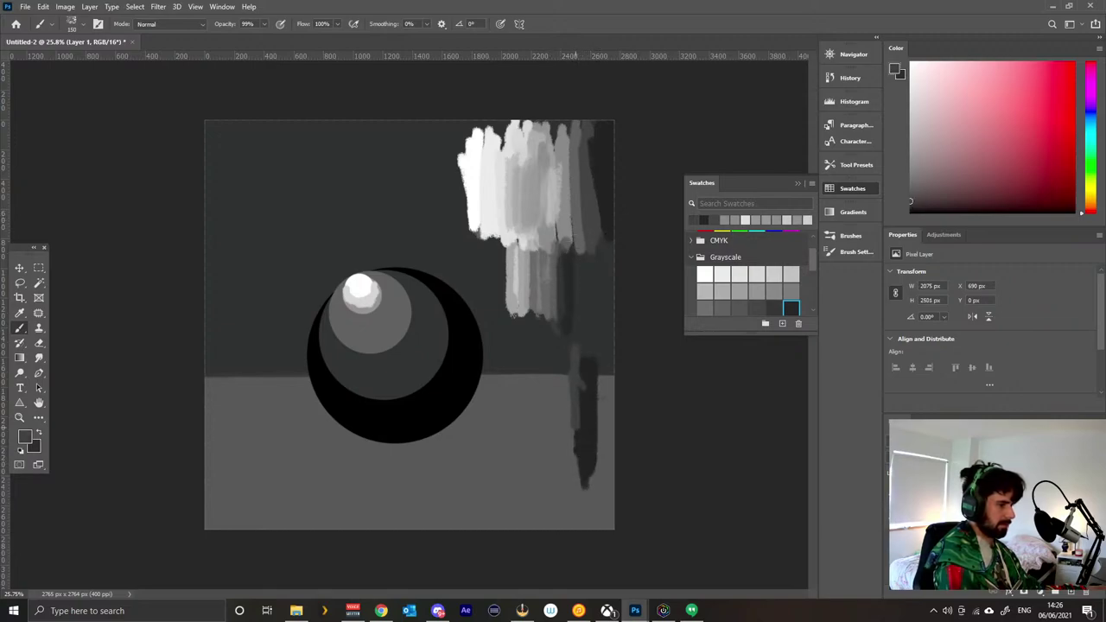
left_click_drag(572, 375, 565, 491)
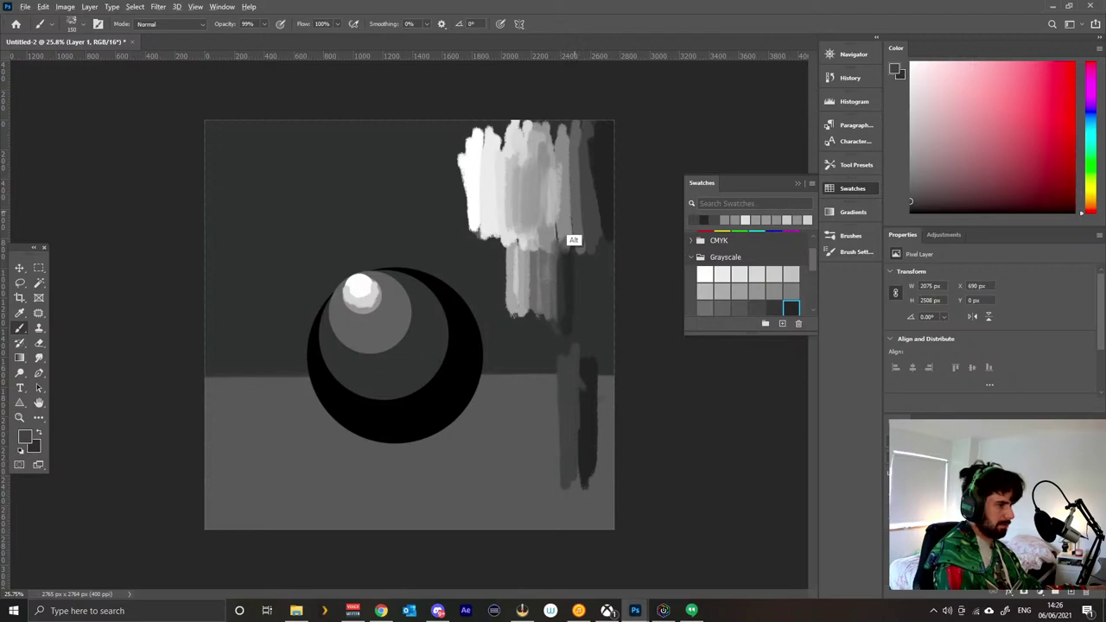
left_click(568, 248, "alt")
mouse_move(552, 353)
left_mouse_down()
mouse_move(559, 481)
mouse_move(552, 446)
mouse_move(547, 490)
left_mouse_up()
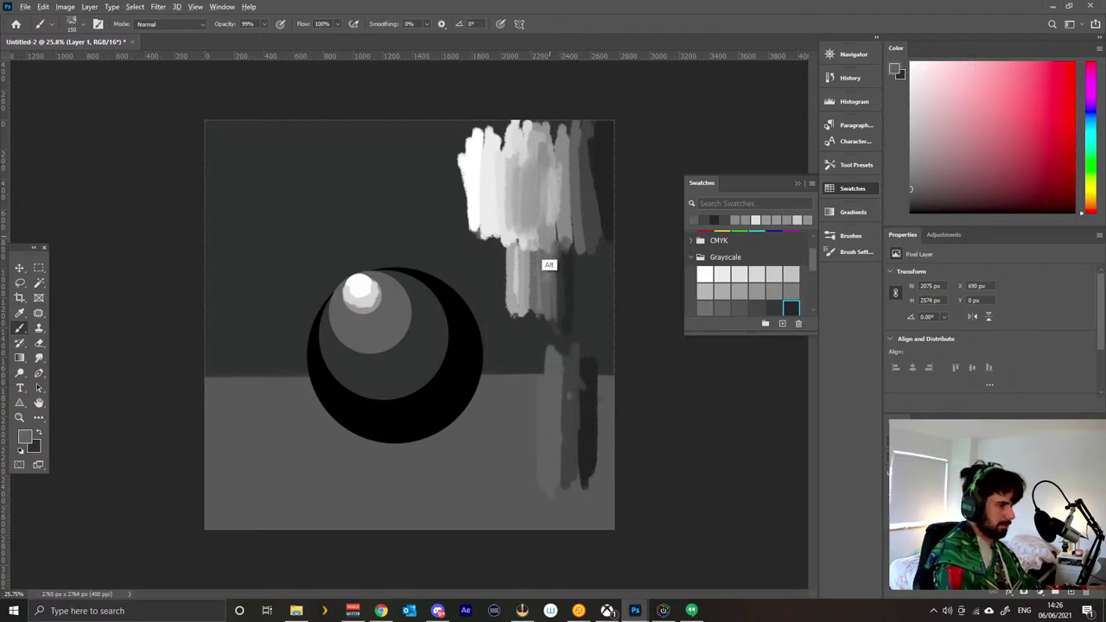
Add a wide vertical band of lighter mid grey, sampled from the lower strokes, on the sphere side of the new dark bands.
left_click(550, 264, "alt")
left_click_drag(534, 365, 533, 475)
left_click_drag(537, 345, 537, 445)
left_click_drag(529, 356, 527, 497)
left_click_drag(544, 347, 544, 467)
left_click_drag(522, 375, 522, 481)
left_click_drag(522, 424, 522, 487)
left_click_drag(526, 373, 519, 514)
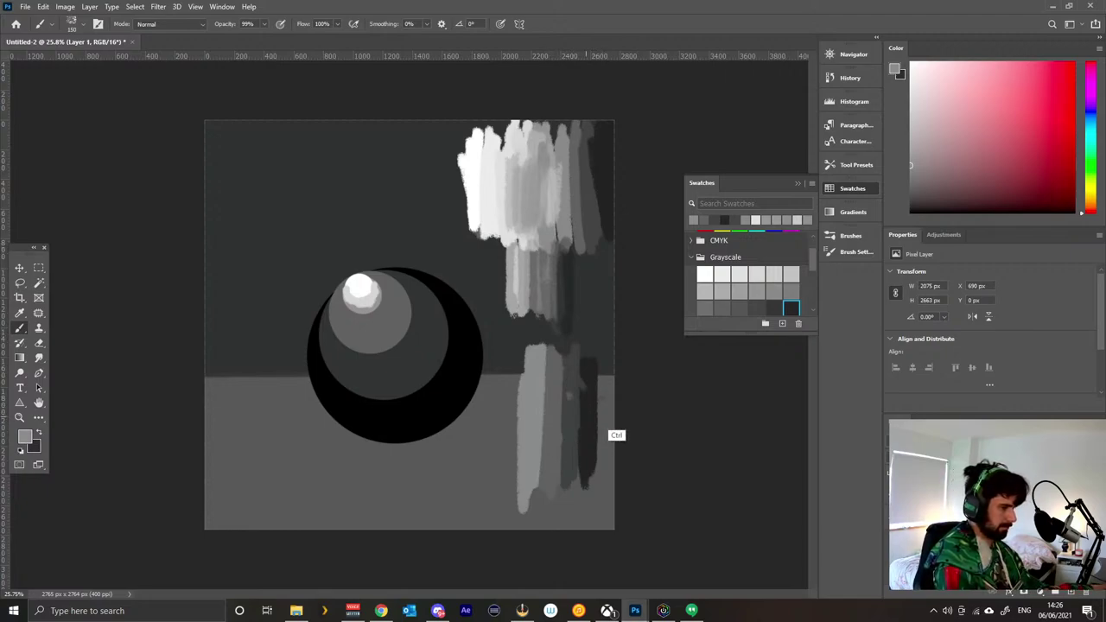
Zoom in on the new grey bands over the ground and set the brush flow to 9%.
right_click(550, 422, "ctrl")
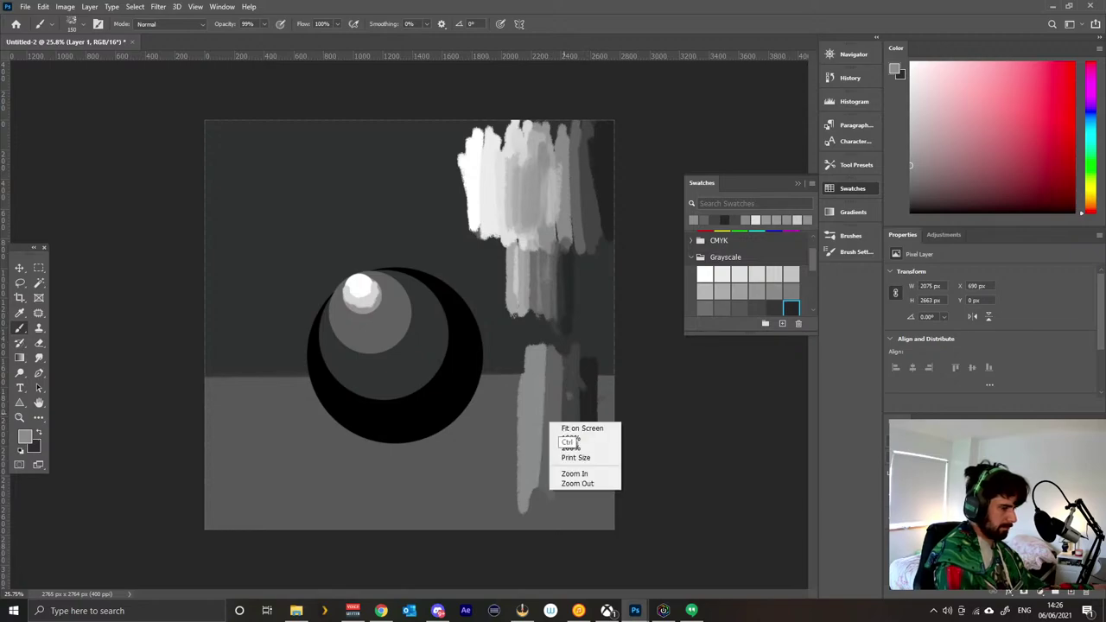
left_click(551, 382)
left_click_drag(550, 422, 615, 396)
left_click_drag(687, 437, 537, 257)
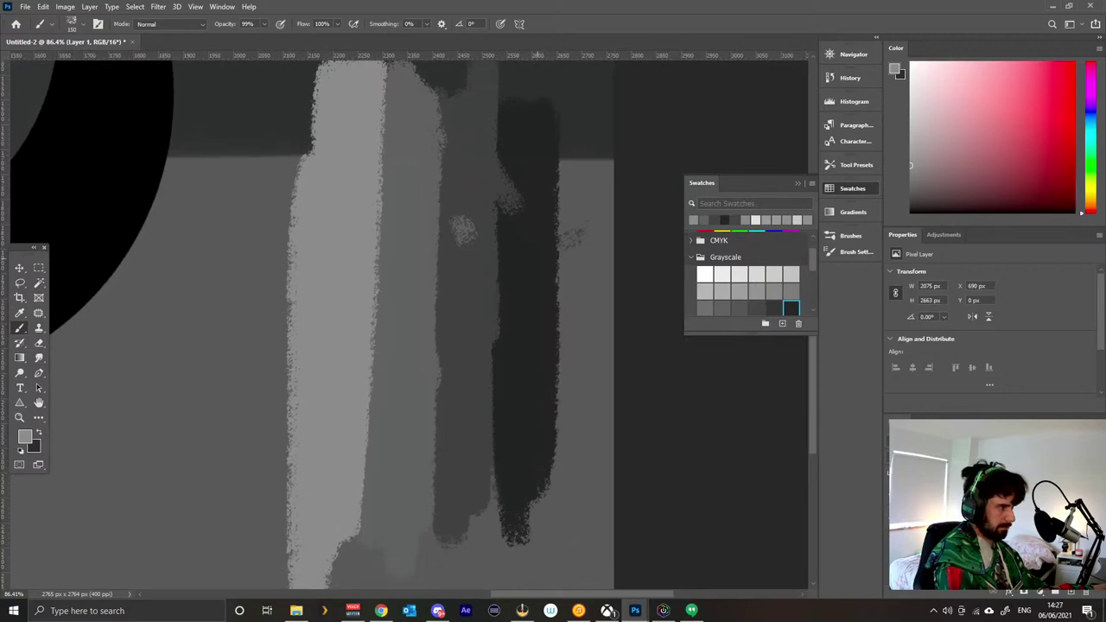
left_click_drag(302, 24, 272, 24)
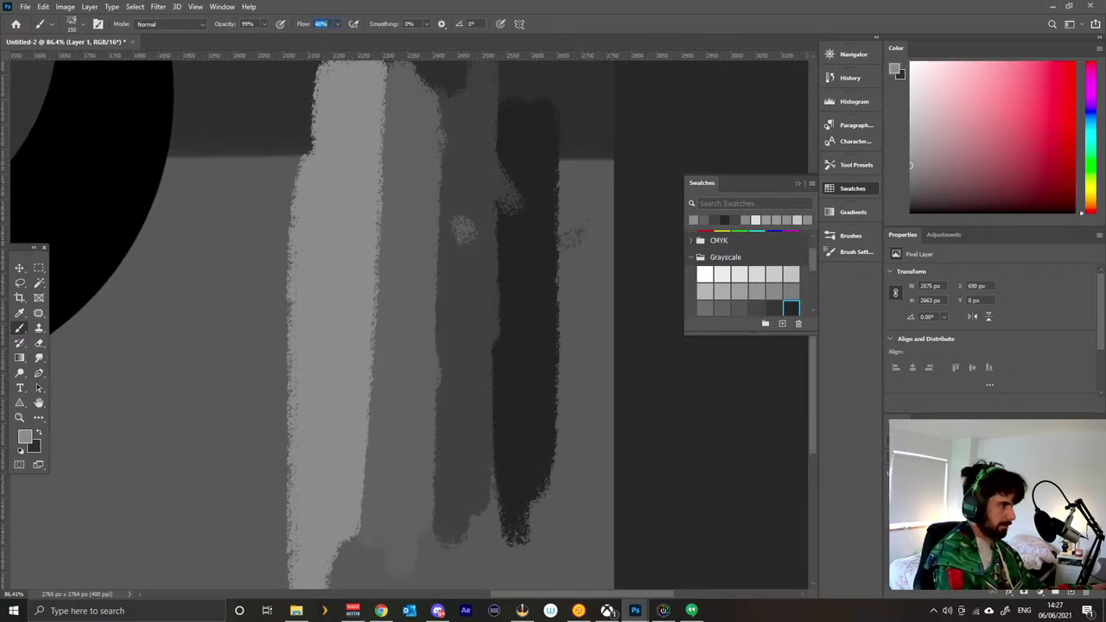
key("shift+0")
key("shift+9")
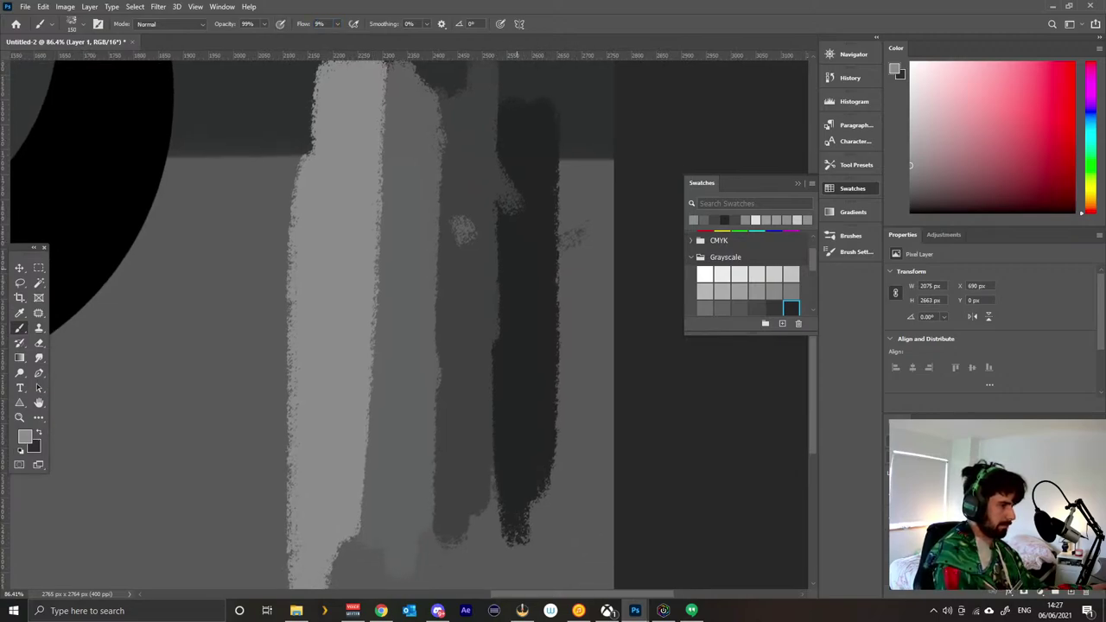
left_click_drag(509, 263, 503, 367)
key("ctrl+z")
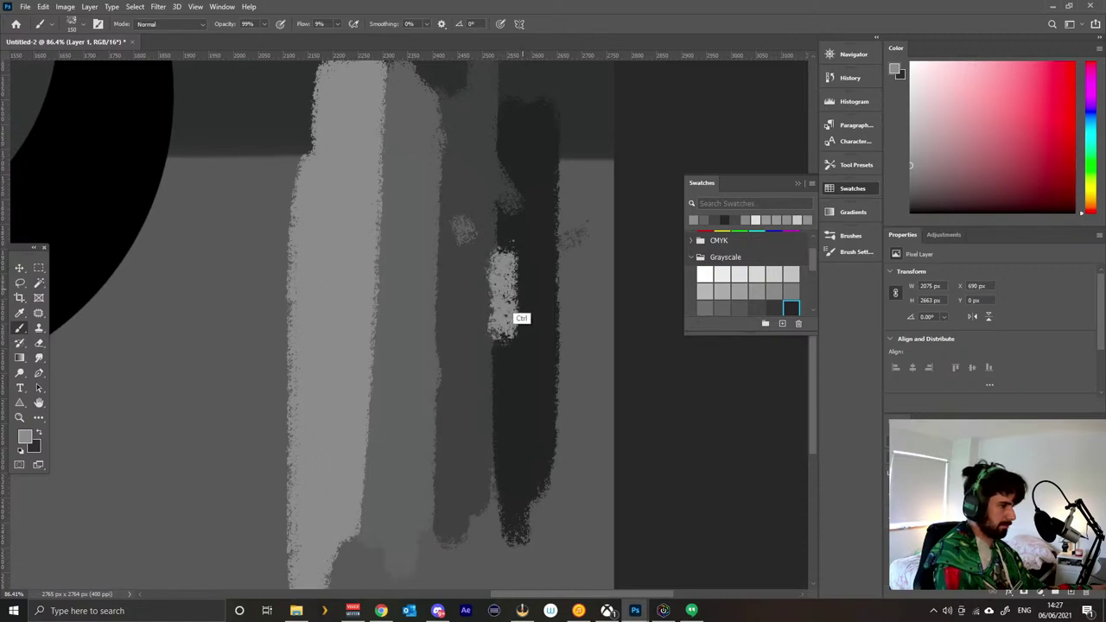
key("ctrl+z")
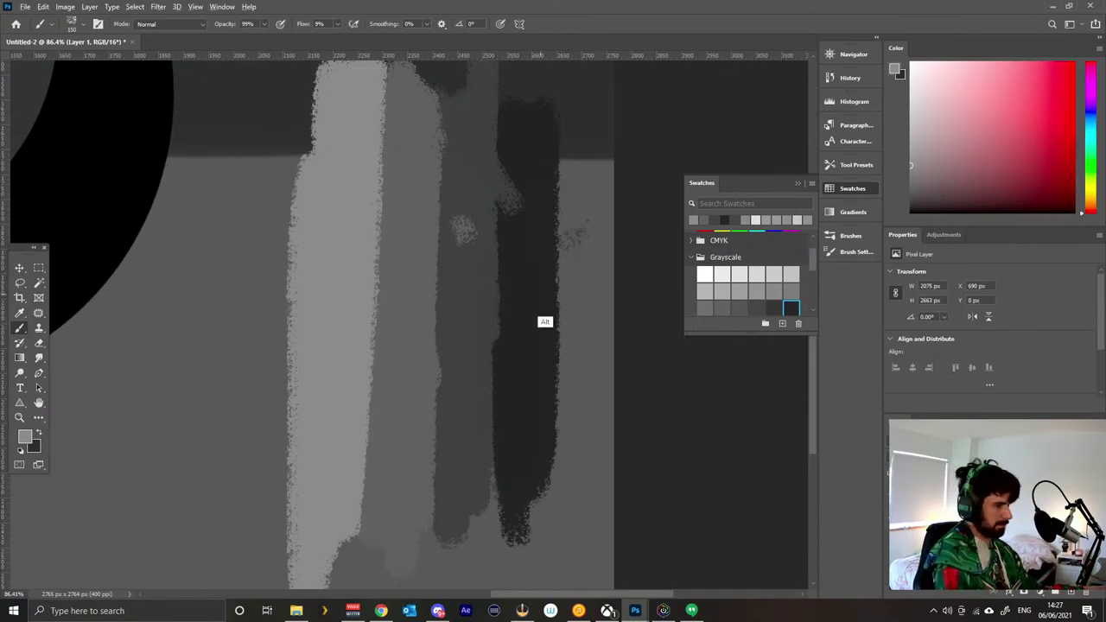
Sample the near-black, set the brush opacity to 45%, and try softening the boundary between the near-black and dark grey bands.
left_click(527, 348, "alt")
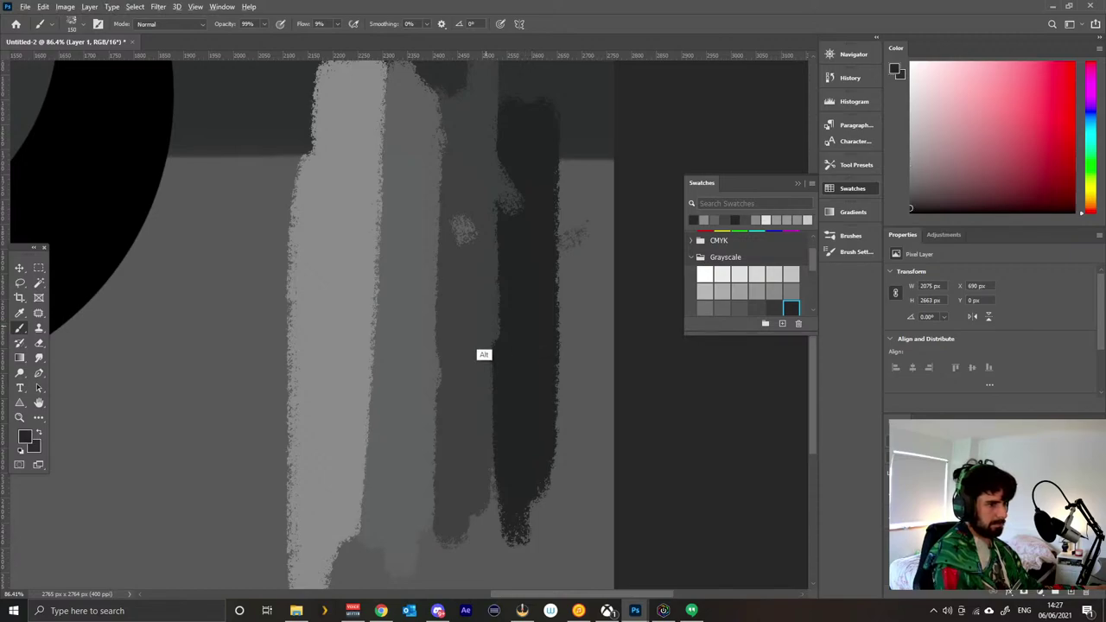
left_click(474, 332, "alt")
left_click(551, 302, "alt")
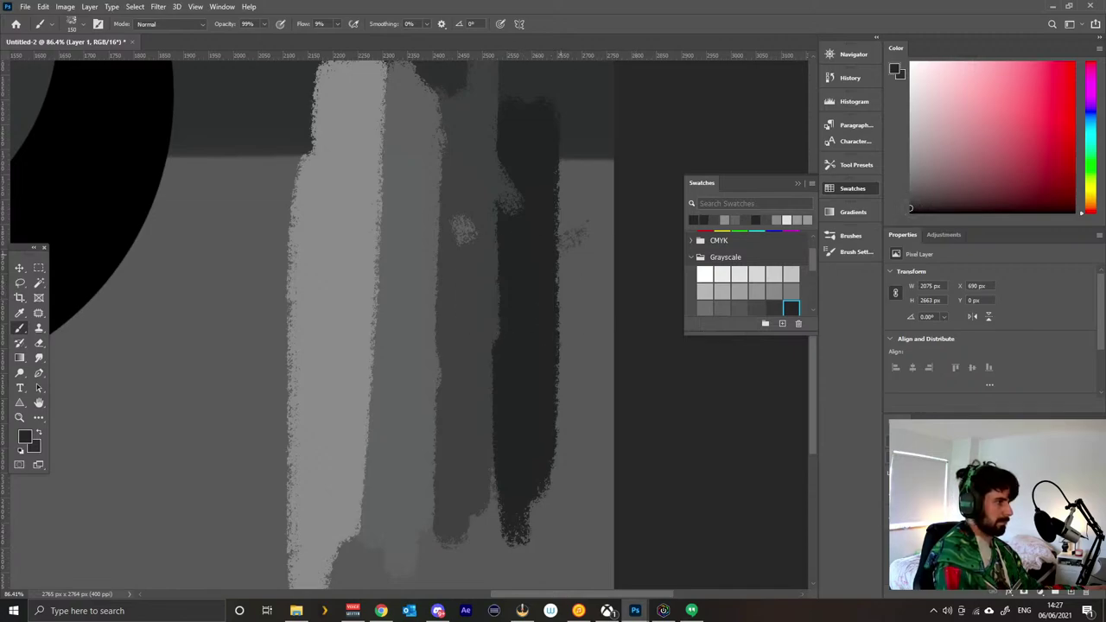
key("4")
key("5")
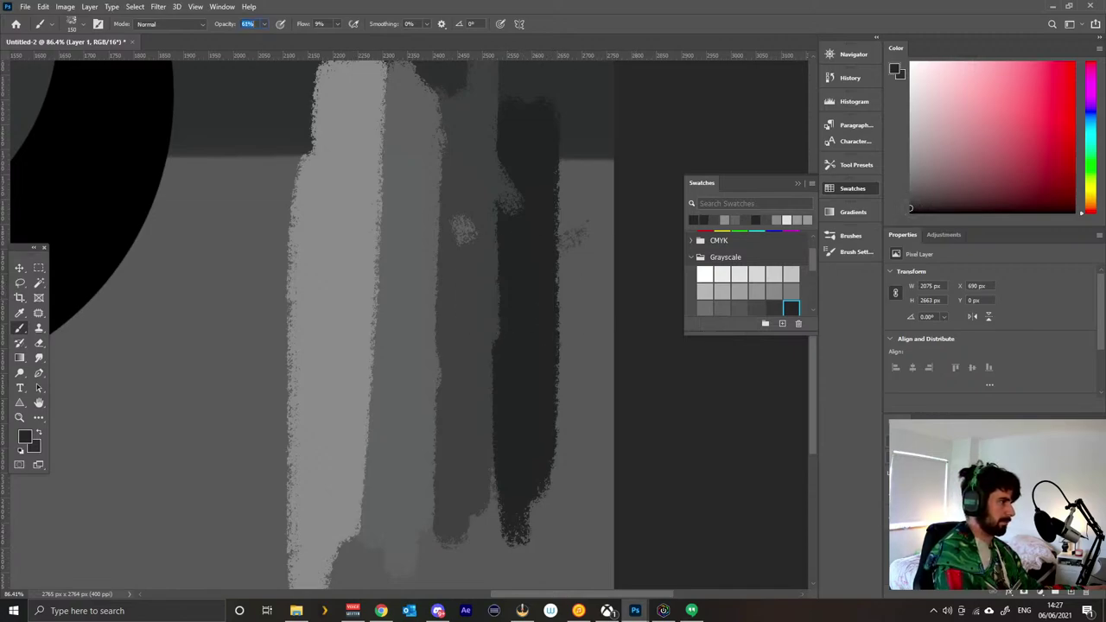
left_click_drag(497, 263, 494, 341)
left_click_drag(499, 197, 497, 164)
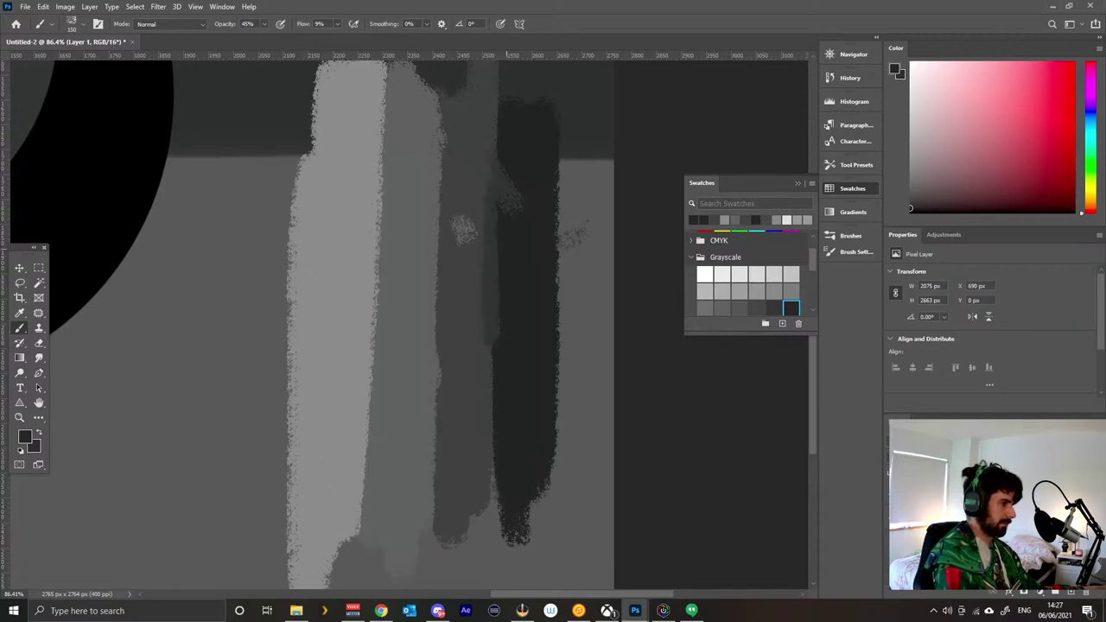
left_click_drag(501, 111, 498, 130)
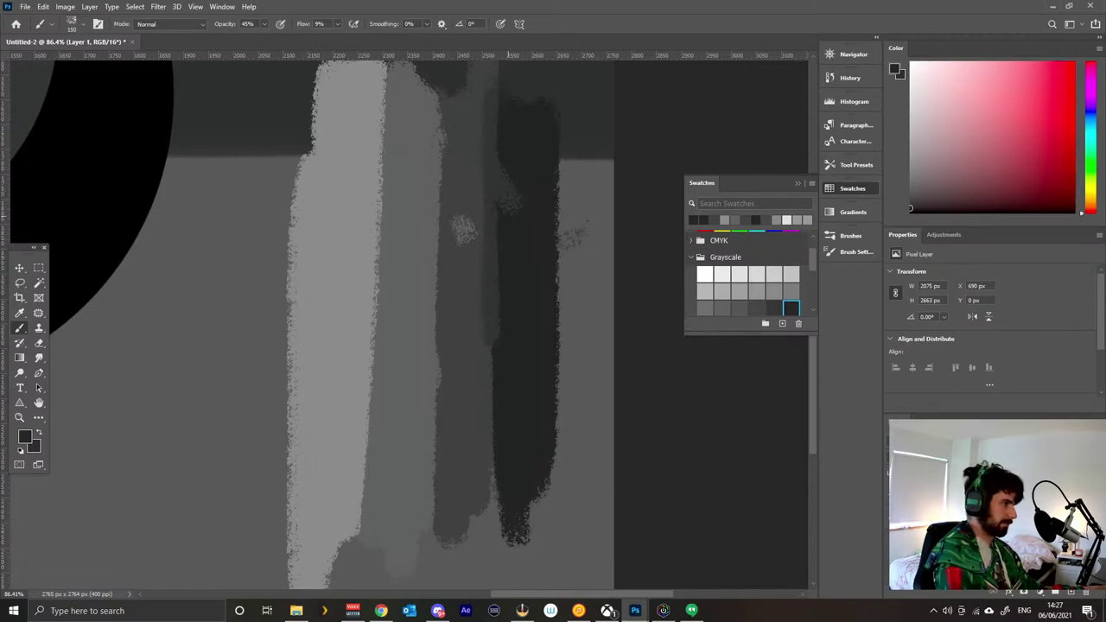
left_click_drag(562, 377, 563, 322)
left_click_drag(493, 428, 493, 324)
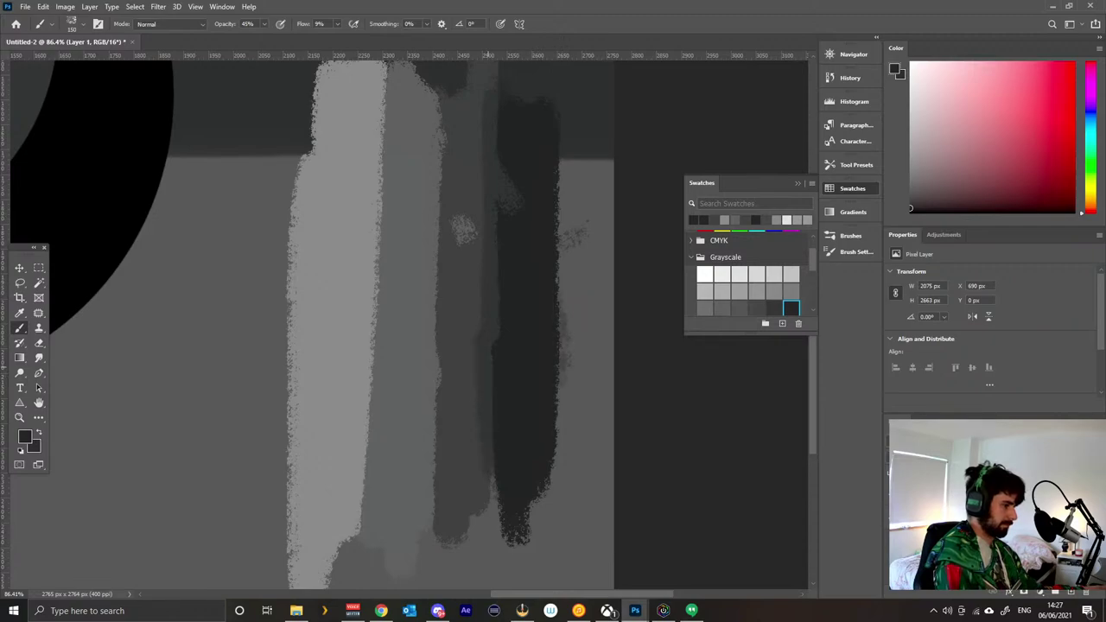
left_click_drag(489, 480, 492, 528)
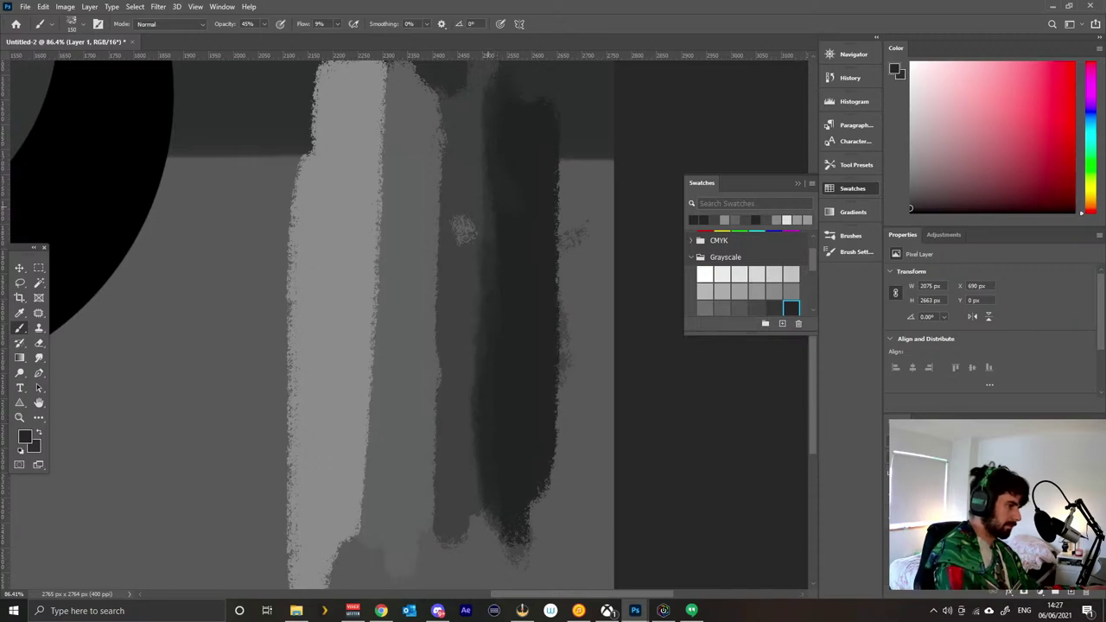
Try extending the transition further across the dark grey band with tones sampled from the dark grey and near-black bands.
left_click(467, 185, "alt")
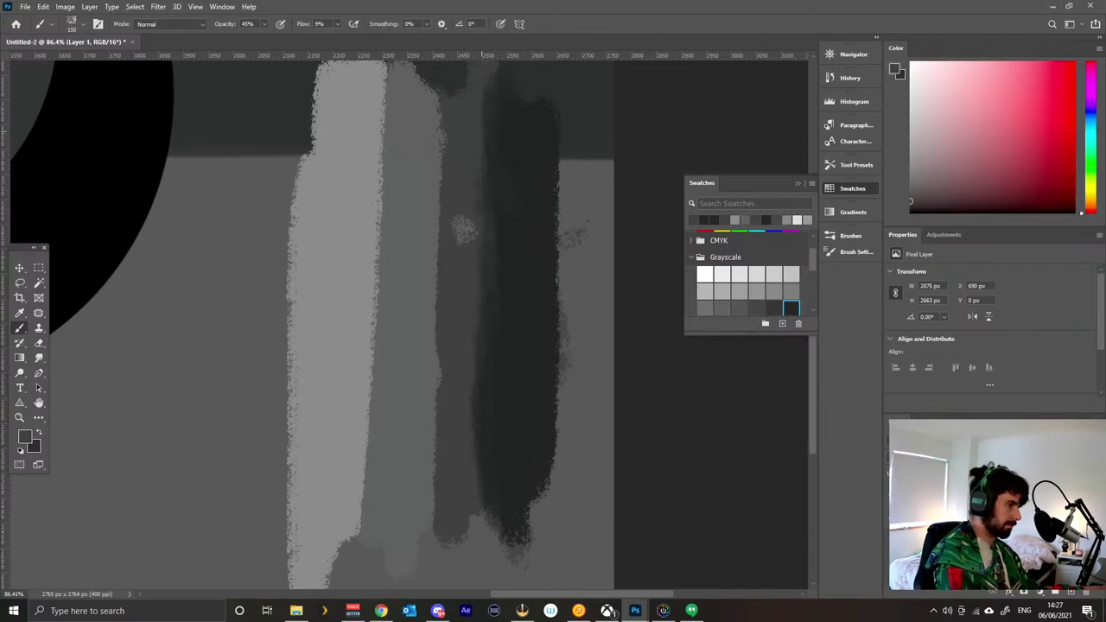
left_click(529, 152, "alt")
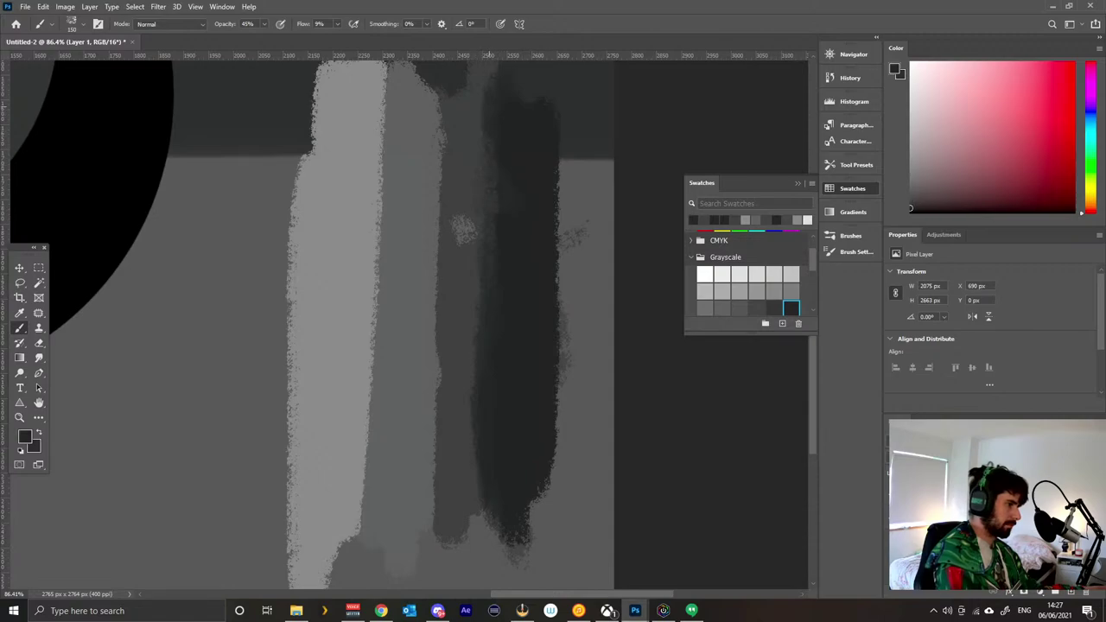
left_click_drag(489, 106, 473, 105)
left_click_drag(496, 245, 481, 370)
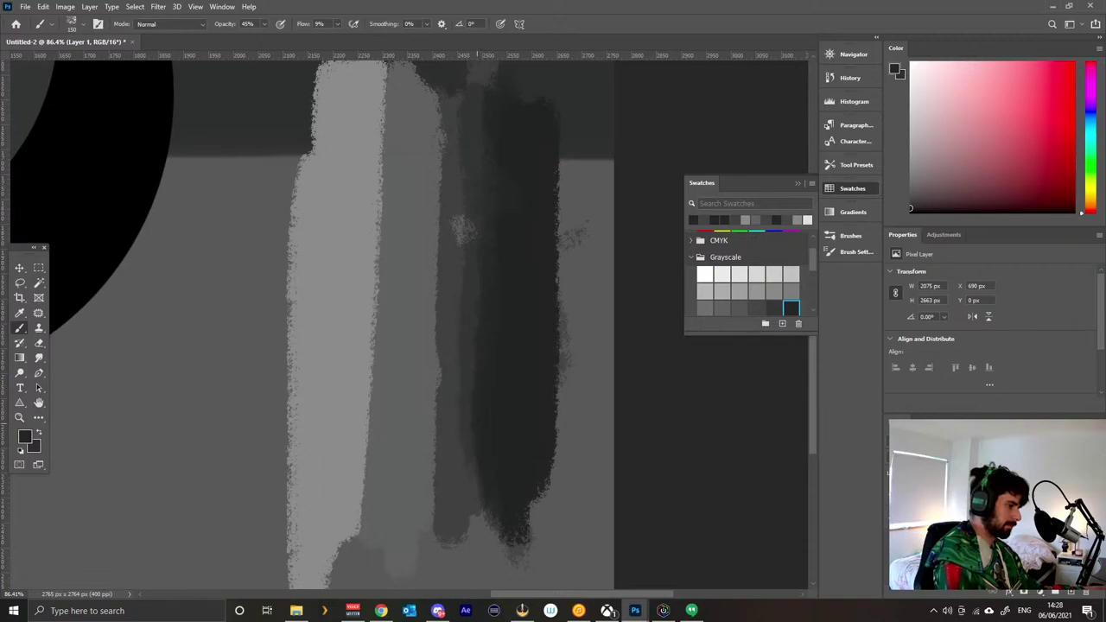
mouse_move(475, 491)
left_mouse_down()
mouse_move(485, 529)
mouse_move(464, 456)
left_mouse_up()
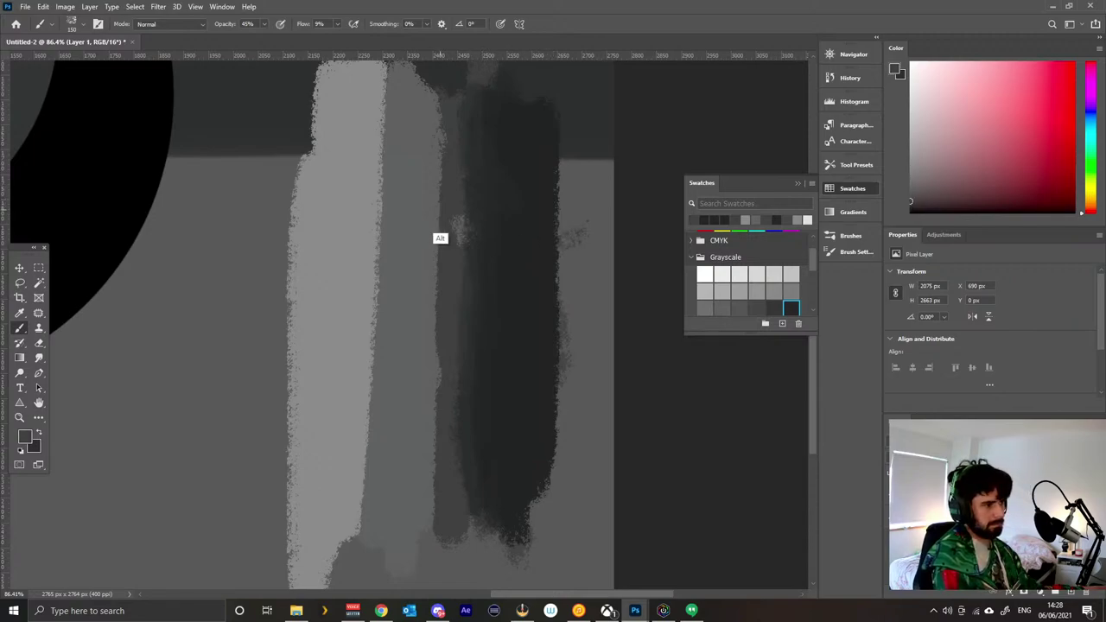
Try smoothing the dark transition by alternating strokes of the intermediate grey and near-black sampled along the blended area.
mouse_move(474, 248)
left_mouse_down()
mouse_move(471, 454)
mouse_move(485, 510)
left_mouse_up()
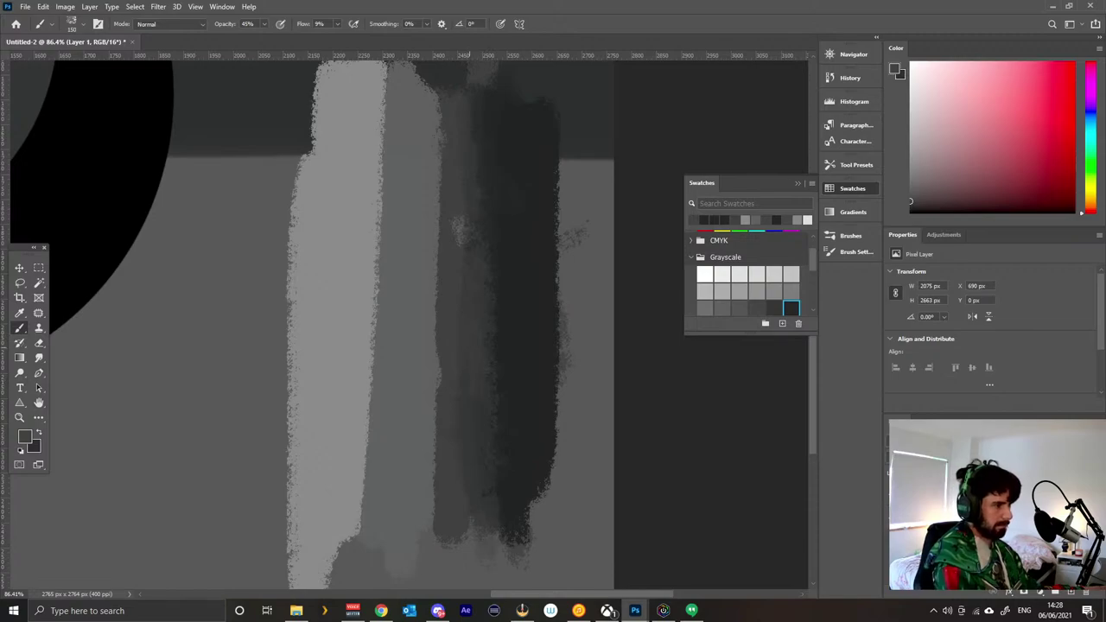
mouse_move(473, 251)
left_mouse_down()
mouse_move(478, 87)
mouse_move(482, 302)
left_mouse_up()
left_click(510, 142, "alt")
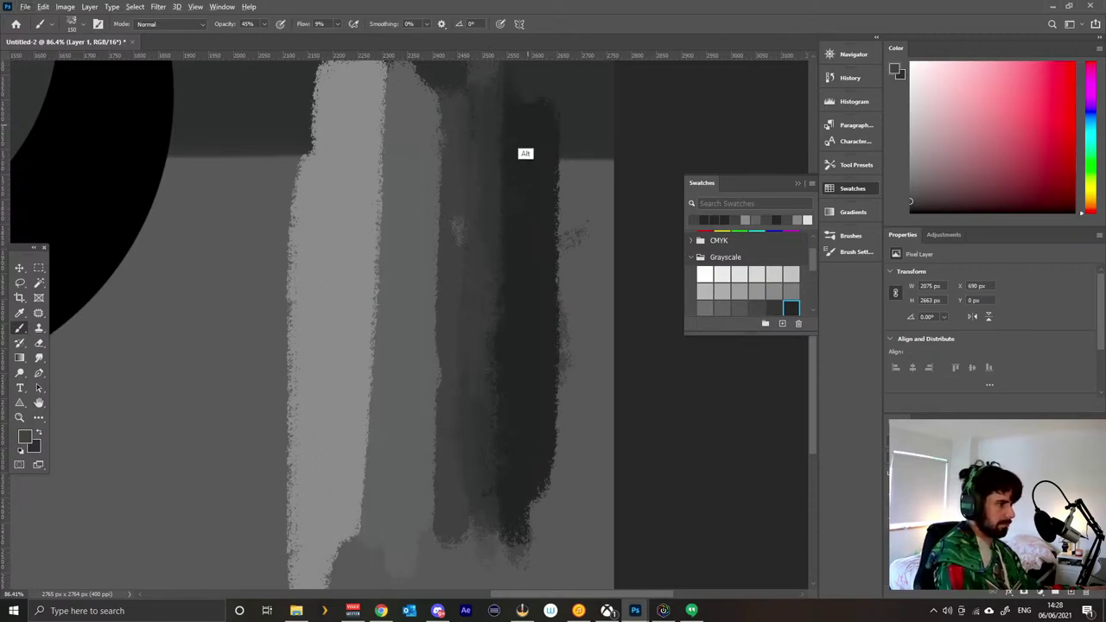
mouse_move(510, 142)
left_mouse_down()
mouse_move(510, 114)
mouse_move(504, 306)
left_mouse_up()
left_click(536, 243, "alt")
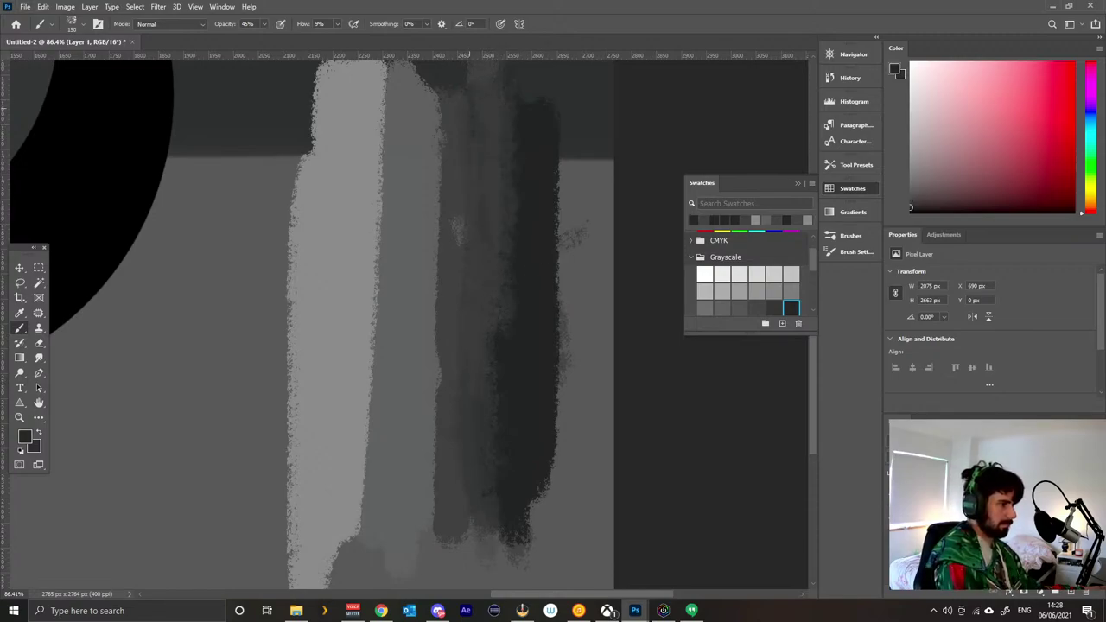
left_click_drag(500, 186, 498, 106)
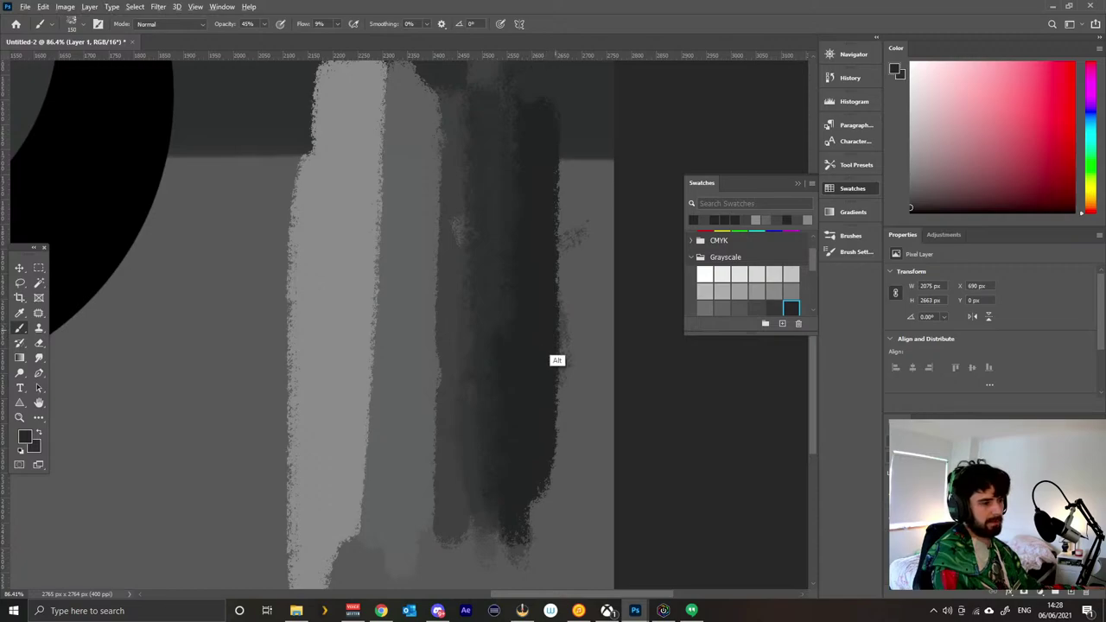
left_click(558, 359, "alt")
left_click(537, 368, "alt")
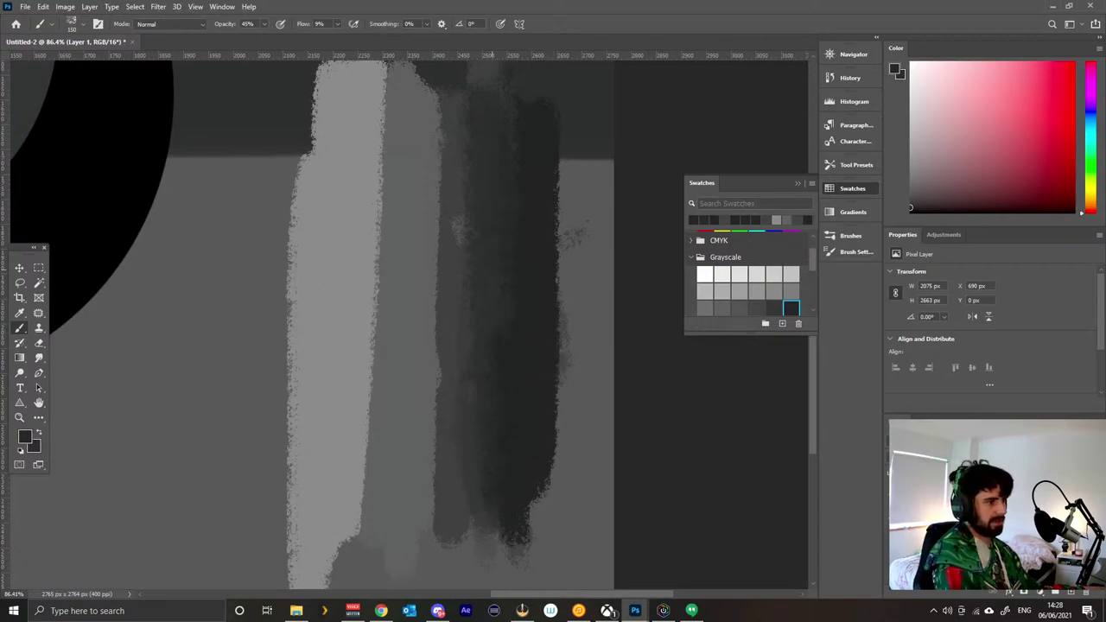
Undo the blending strokes between the near-black and dark grey bands, keeping the light grey band.
key("ctrl+z")
key("ctrl+z")
key("ctrl+z")
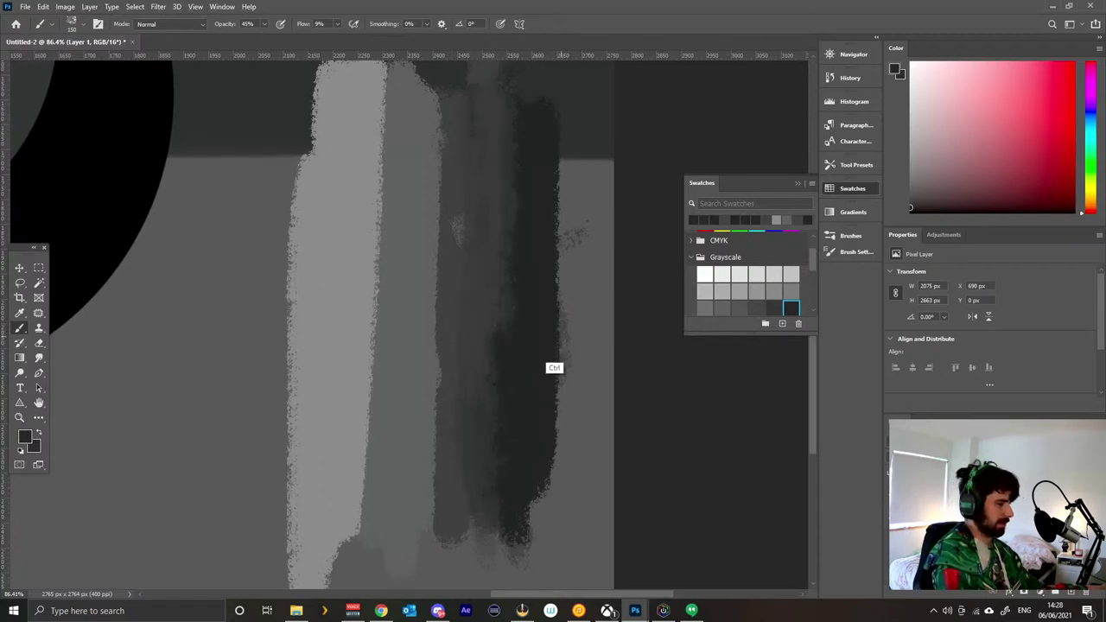
key("ctrl+z")
key("ctrl+z")
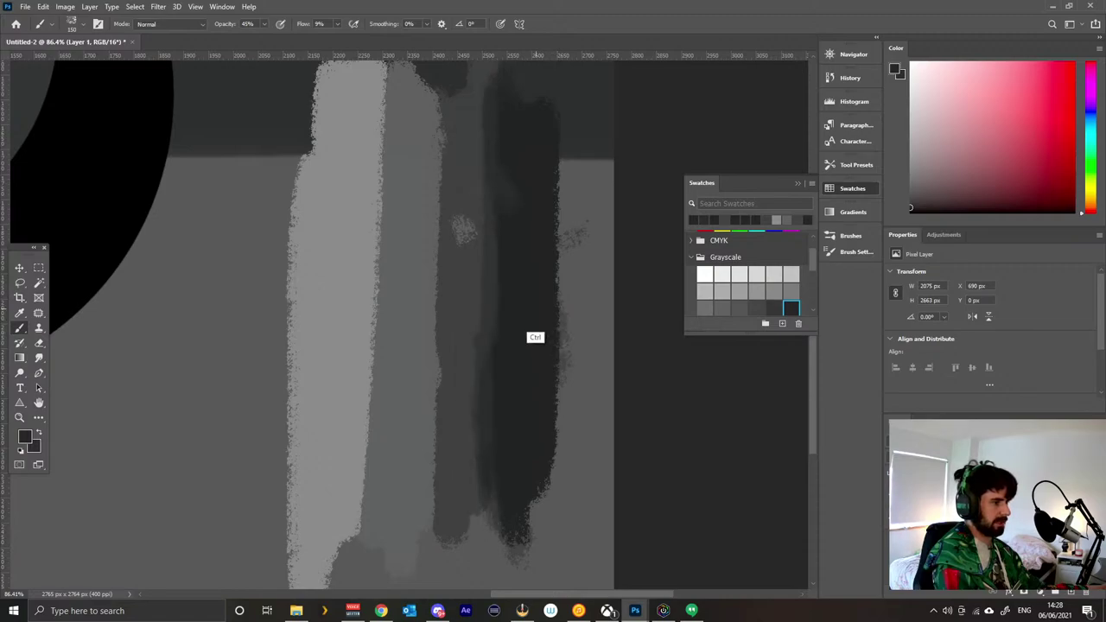
key("ctrl+z")
key("ctrl+z")
key("ctrl+z")
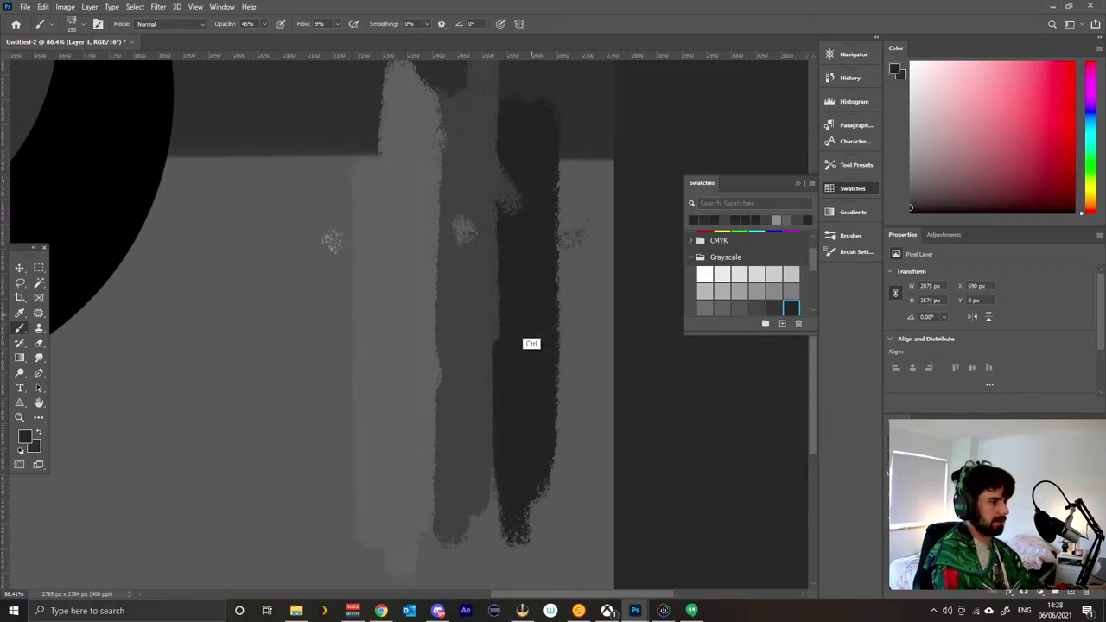
key("ctrl+shift+z")
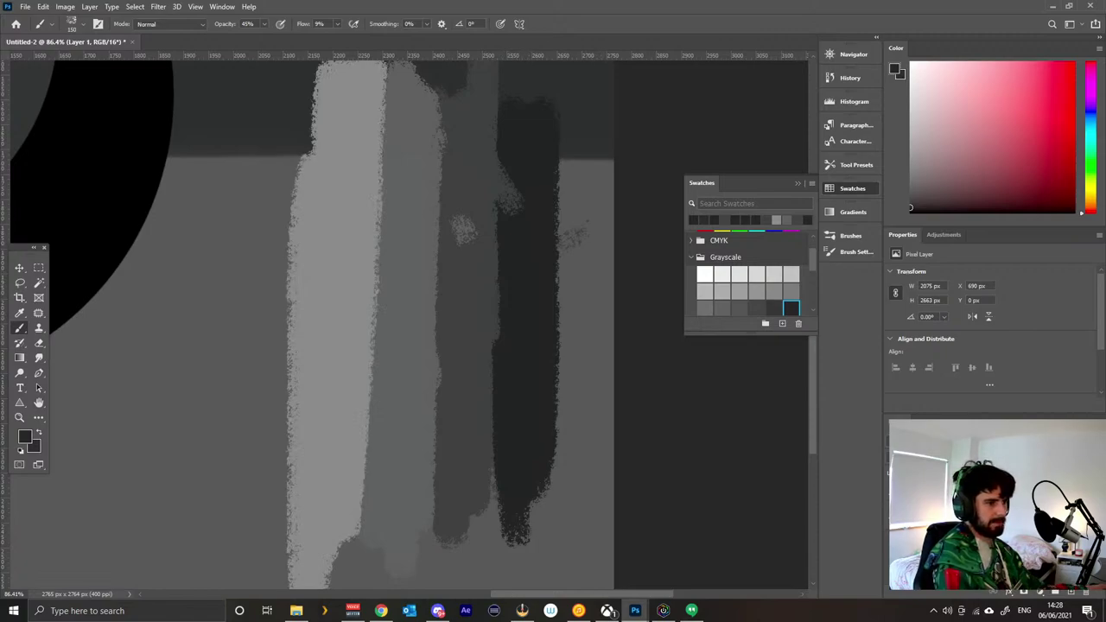
Try the Soft Round Pressure Opacity brush on the boundary between the two lightest bands and undo the test.
left_click(850, 235)
left_click(594, 322)
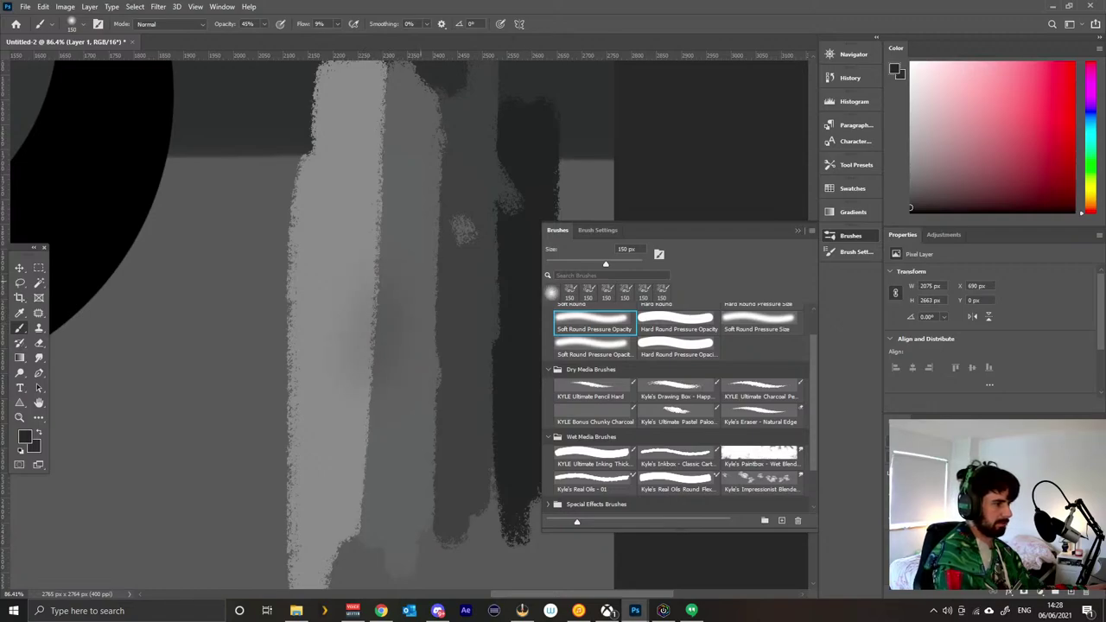
key("ctrl+z")
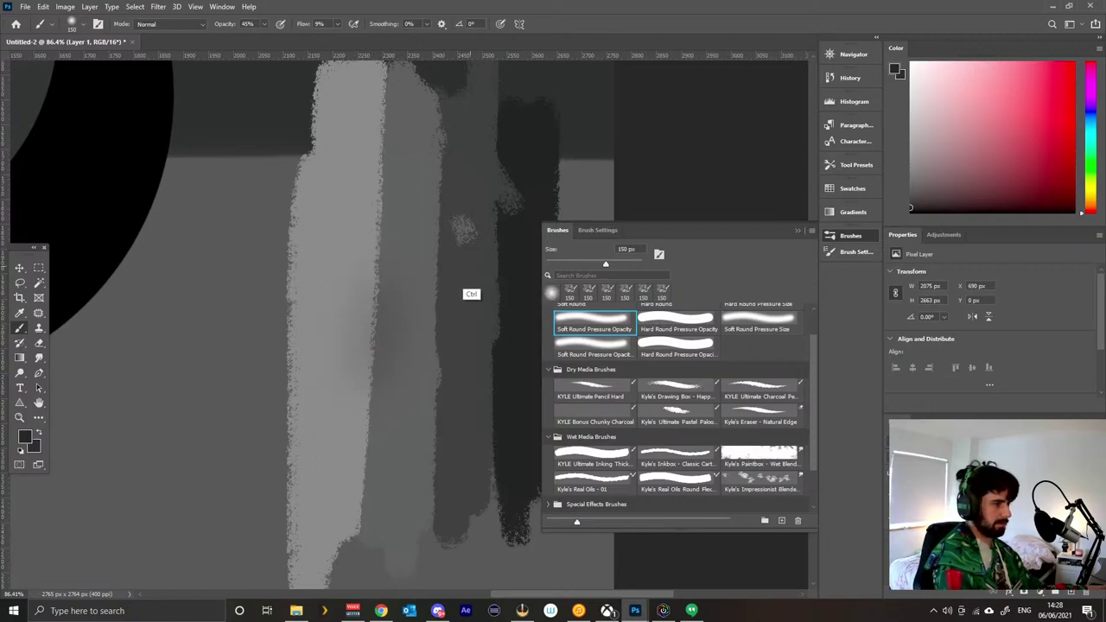
key("ctrl+z")
Try the Hard Round Pressure Opacity brush along the lightest band's edge, set flow and opacity to 100%, and undo the stroke.
left_click(679, 322)
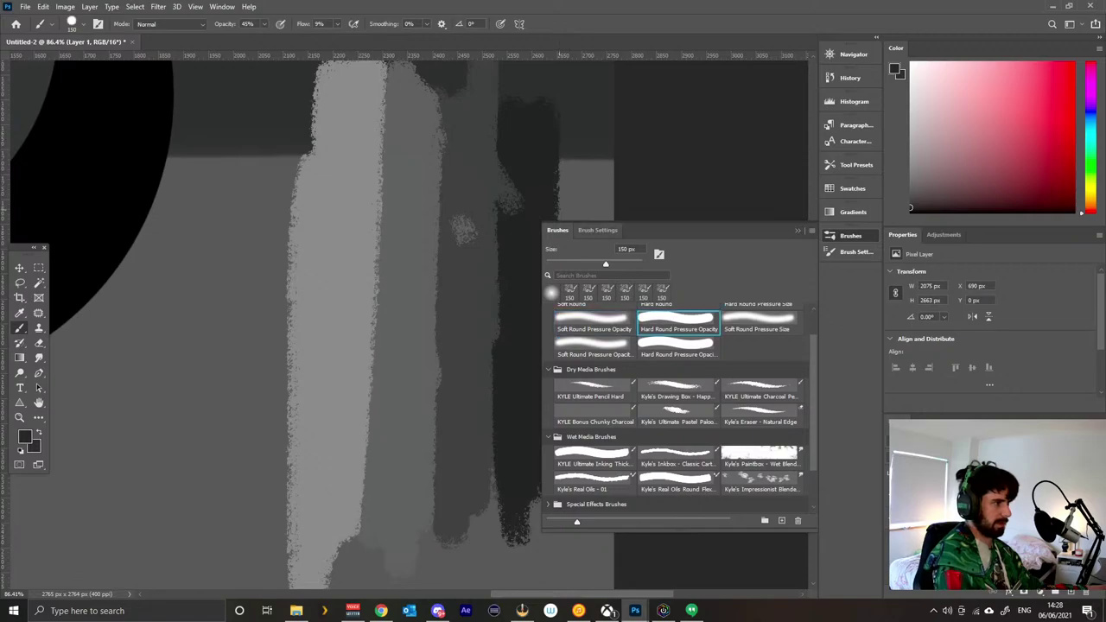
key("shift+0")
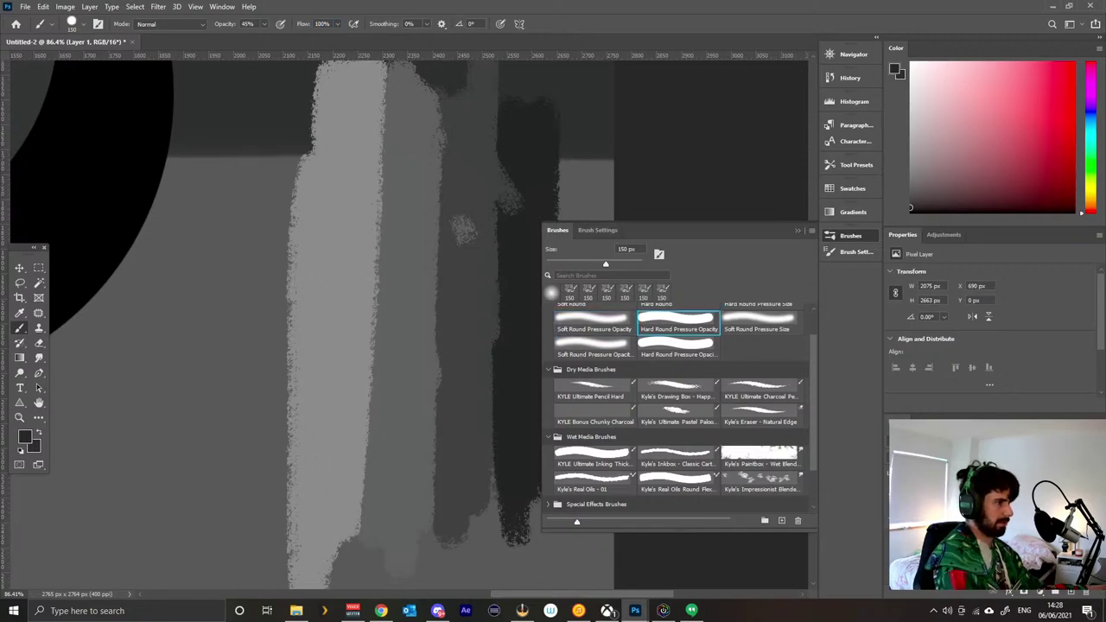
left_click_drag(373, 205, 371, 302)
key("ctrl+z")
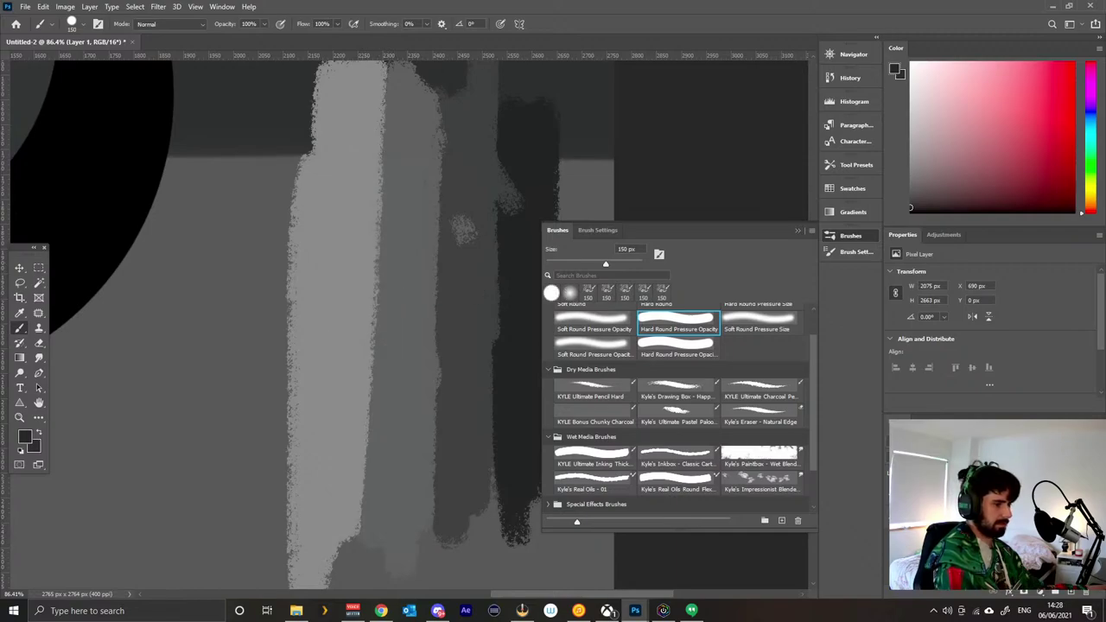
Choose the Soft Round brush from the General Brushes presets.
left_click(819, 325)
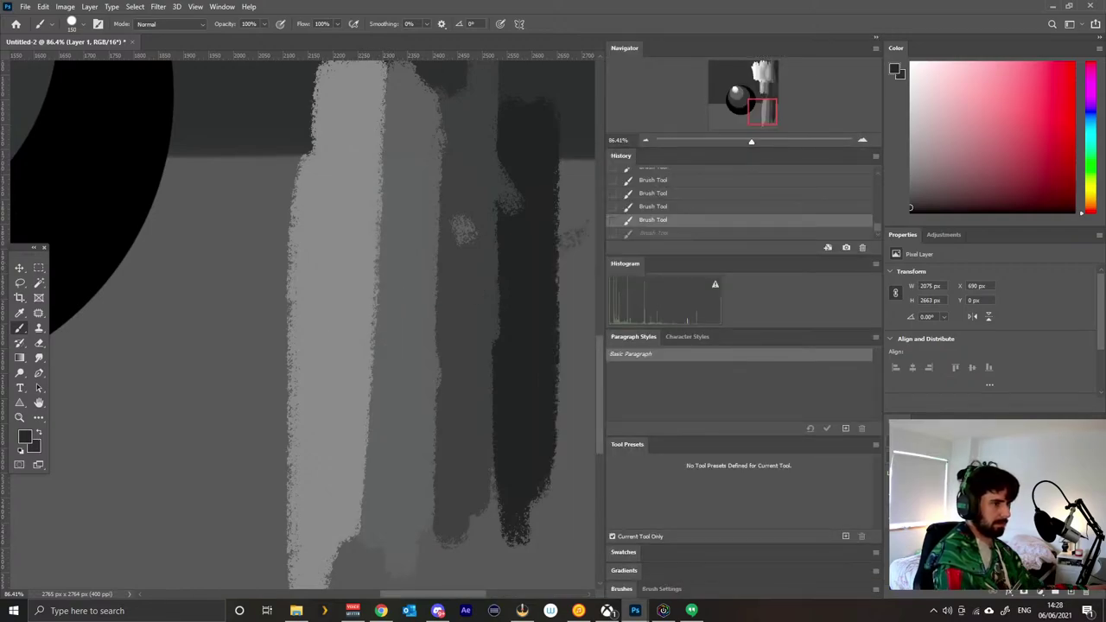
left_click(876, 37)
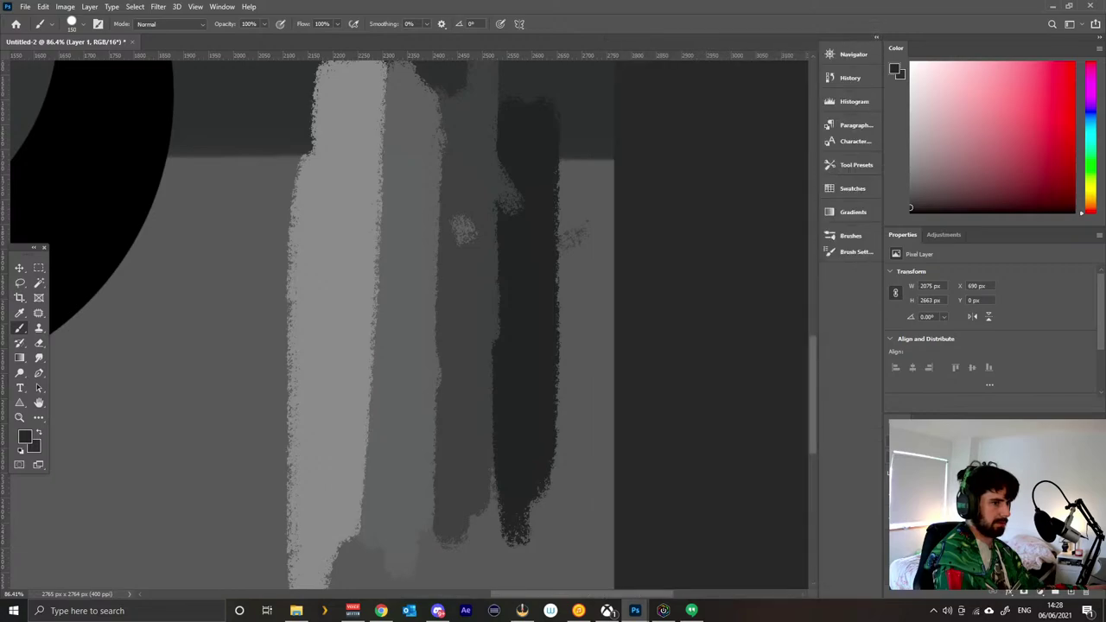
left_click(852, 236)
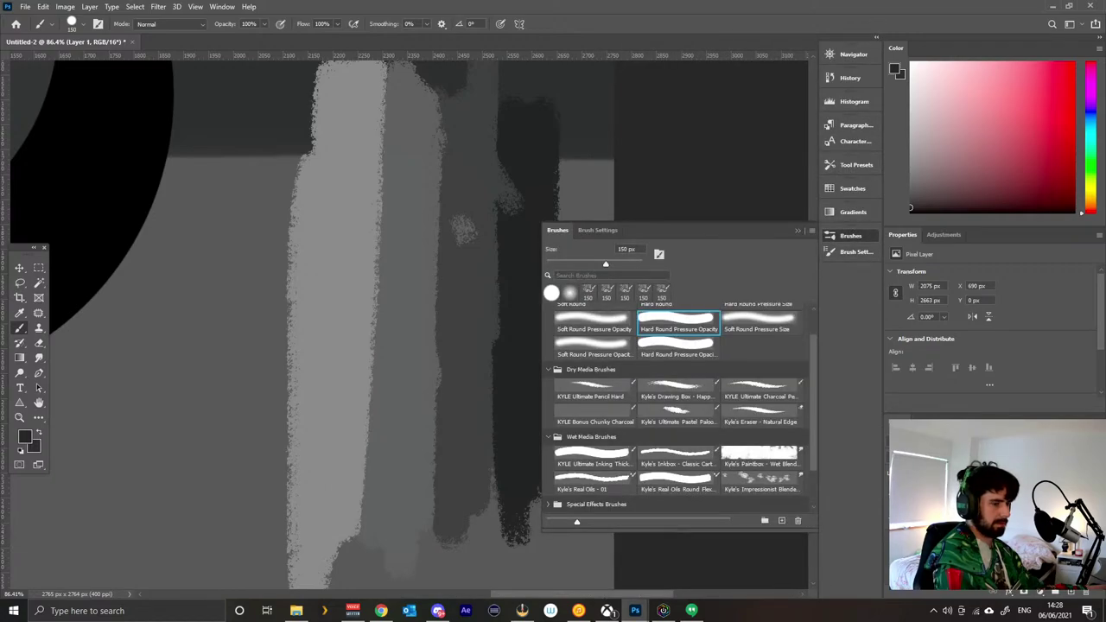
scroll(678, 406, "up", 2)
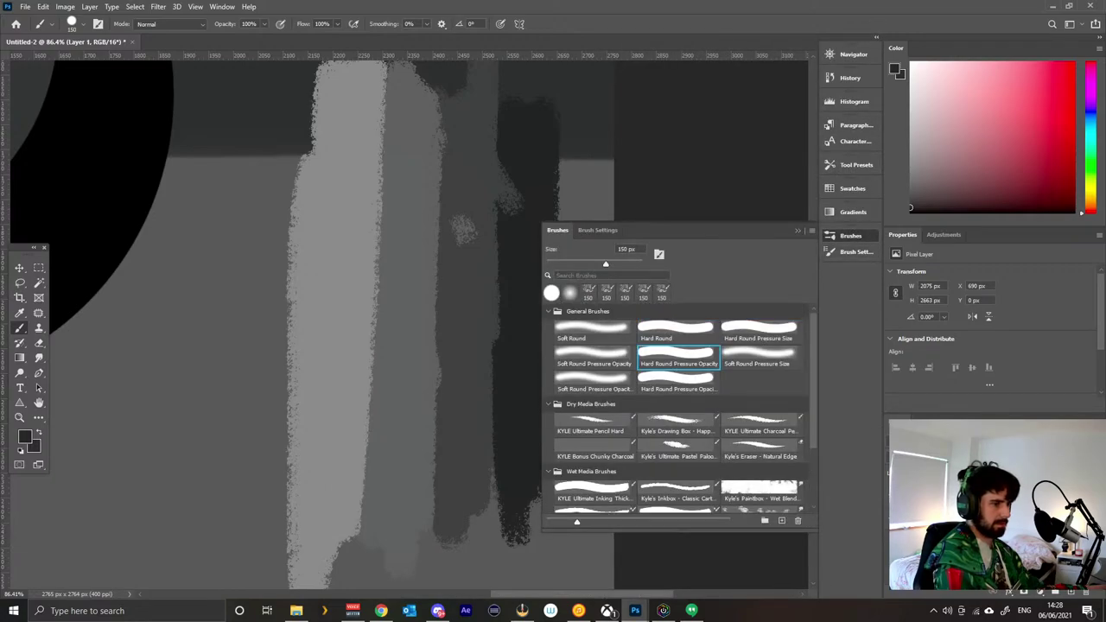
left_click(594, 329)
Try a soft near-black stroke and several dabs over the edge of the lightest band, then undo them.
mouse_move(362, 232)
left_mouse_down()
mouse_move(375, 285)
mouse_move(363, 450)
left_mouse_up()
key("ctrl+z")
key("ctrl+z")
left_click(364, 149)
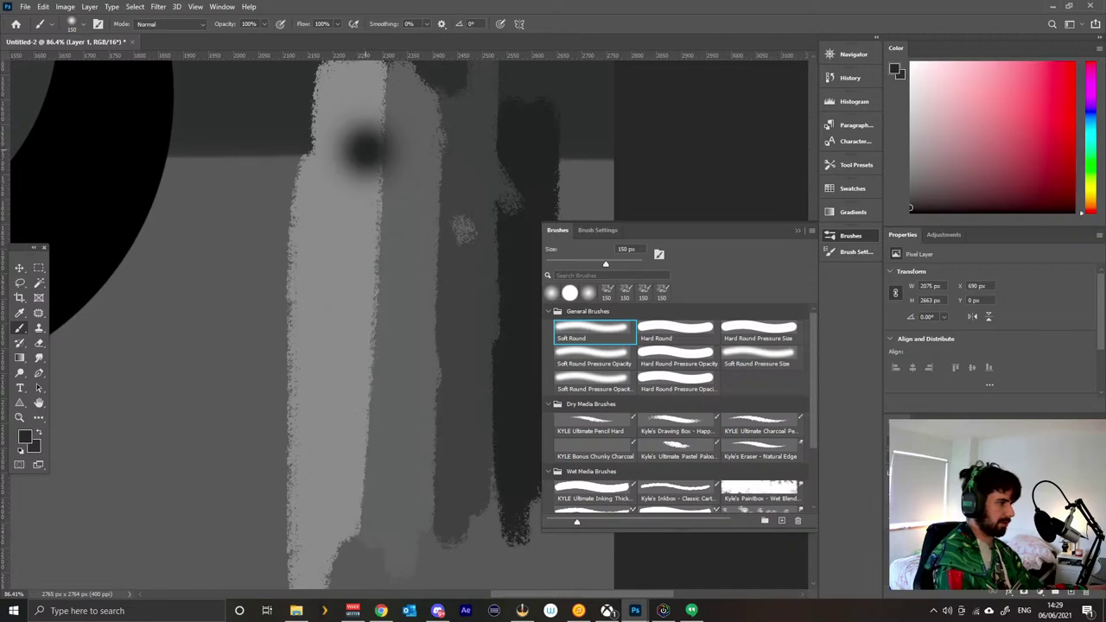
left_click(379, 146)
left_click(377, 145)
key("ctrl+z")
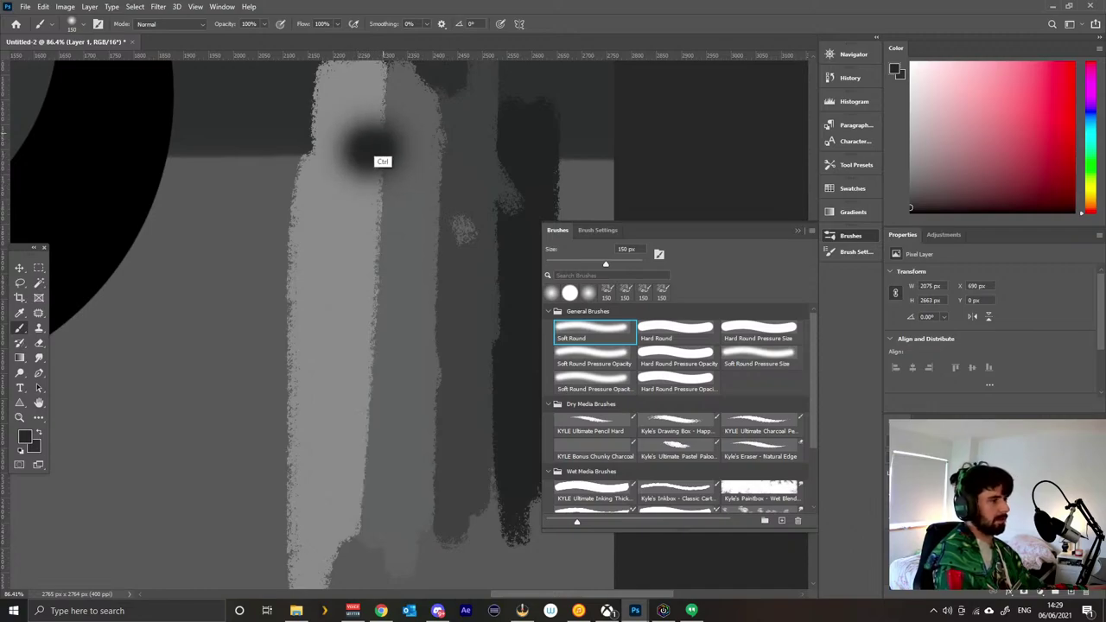
key("ctrl+z")
key("ctrl+z")
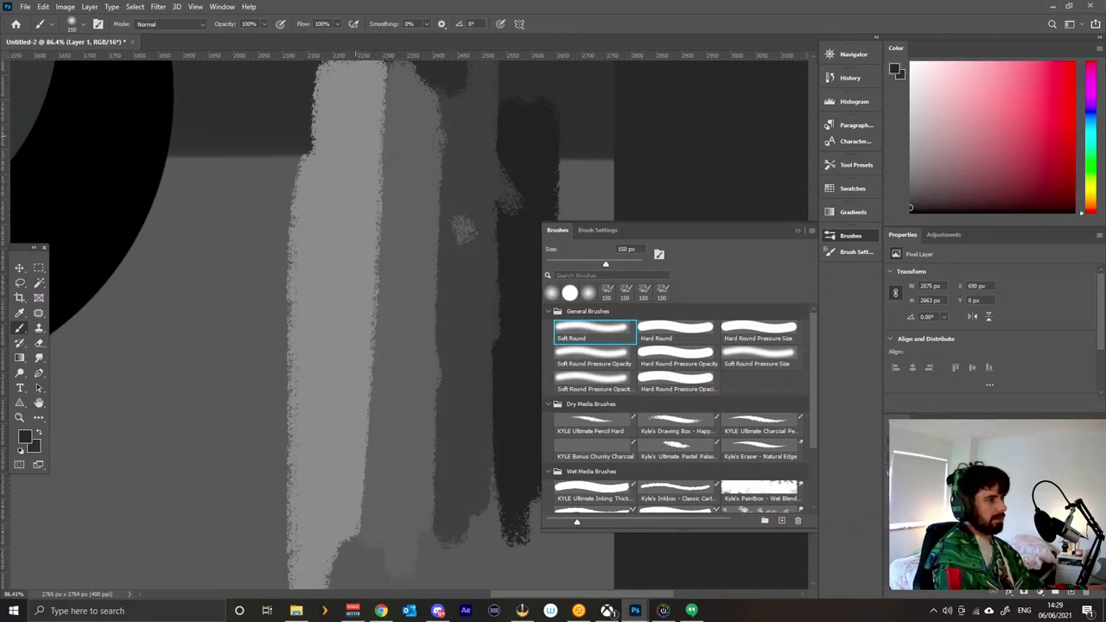
Sample the light grey from the lightest band and set the brush opacity to 58%.
left_click(343, 208, "alt")
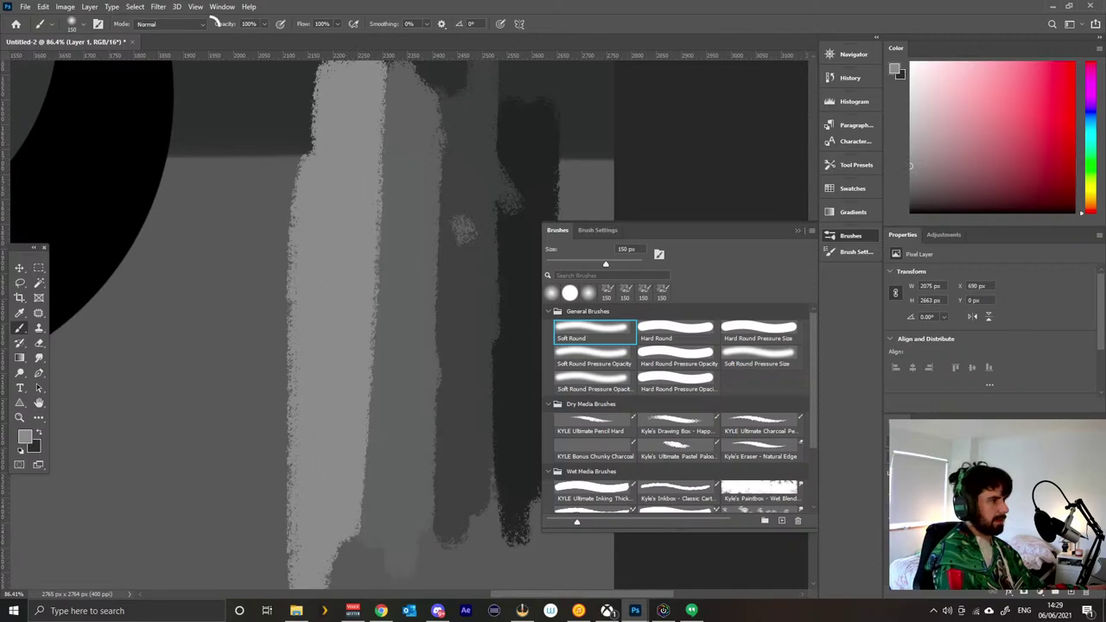
left_click_drag(217, 23, 209, 22)
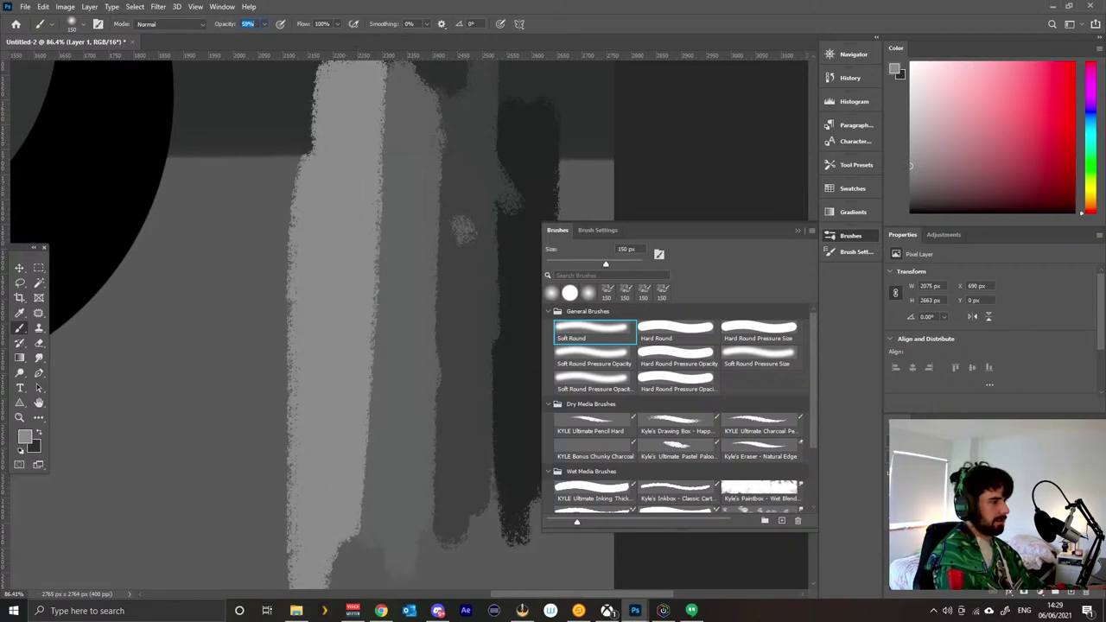
key("Return")
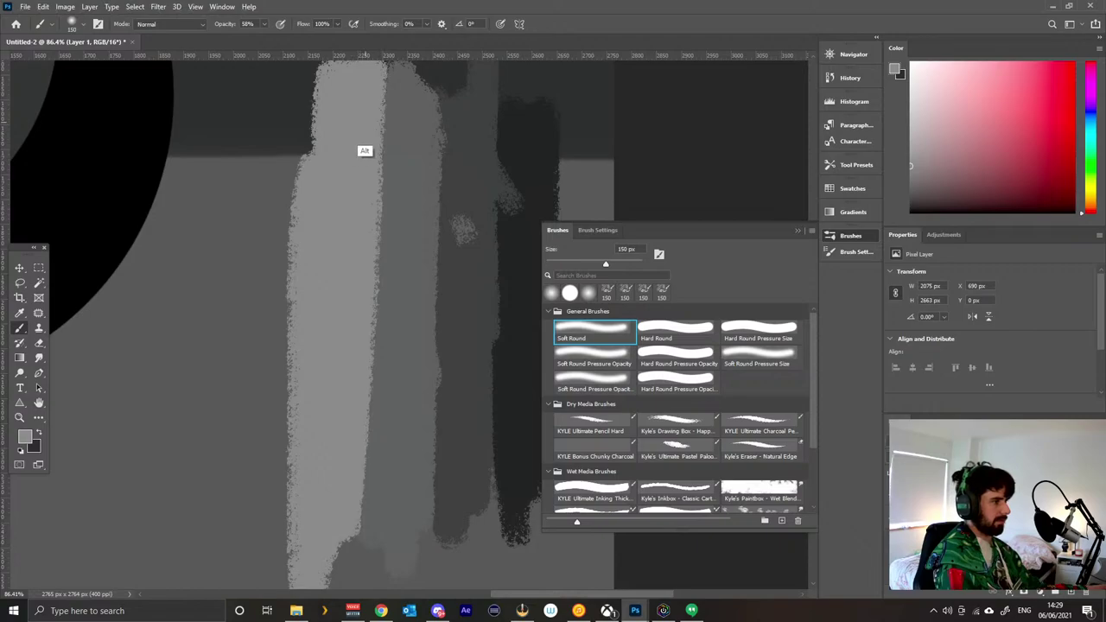
Paint the sampled light grey down the second band with the soft brush to merge it with the lightest band.
left_click_drag(415, 109, 401, 292)
left_click_drag(406, 333, 367, 566)
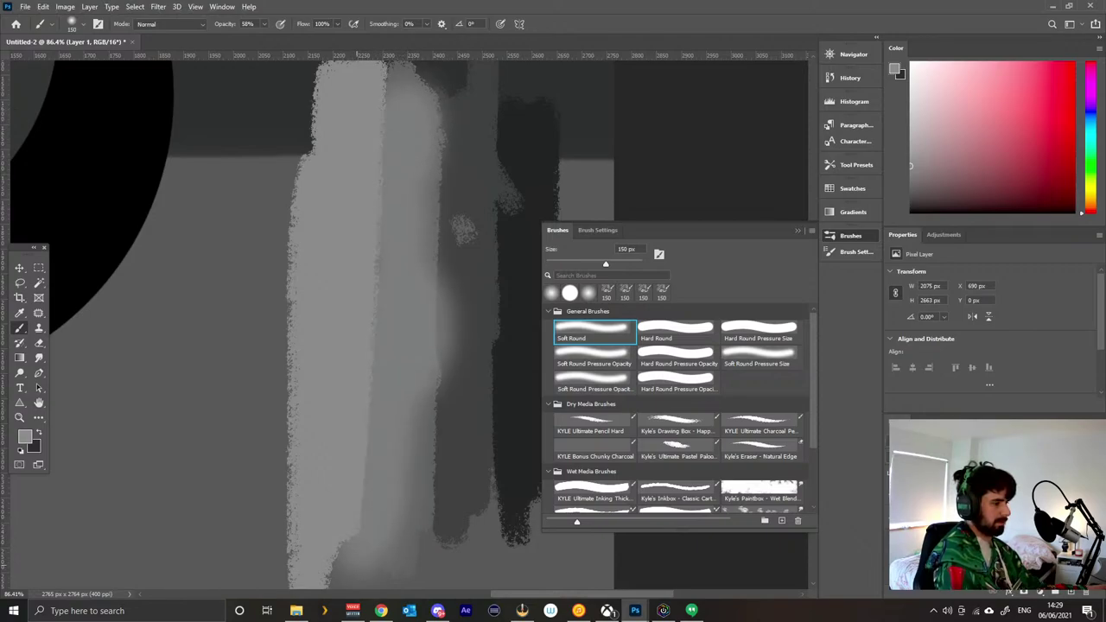
left_click(368, 554)
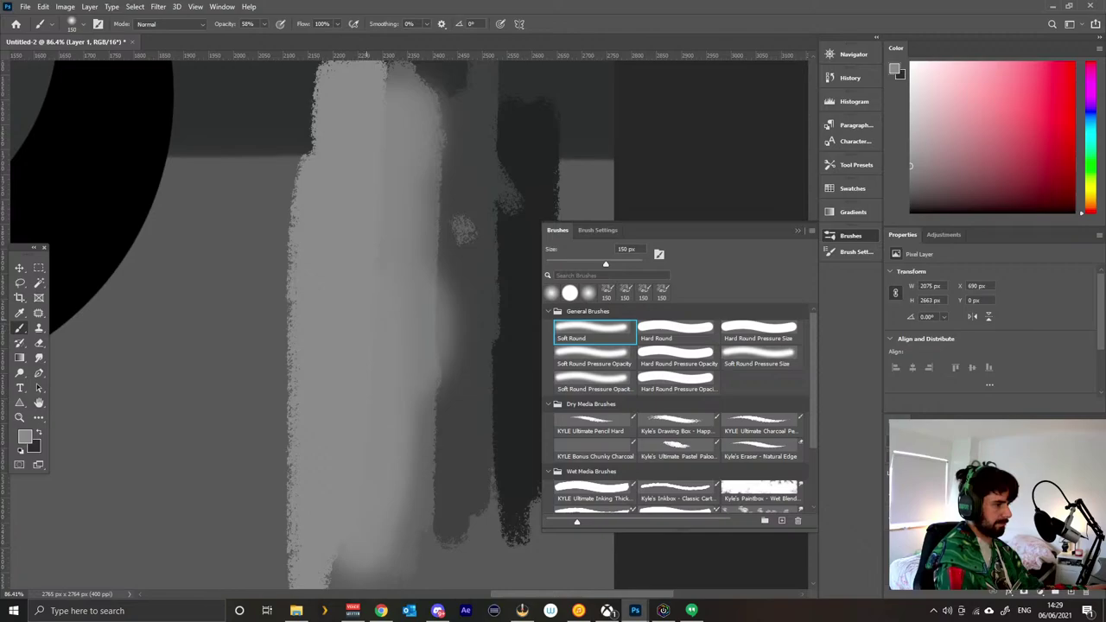
right_click(368, 177)
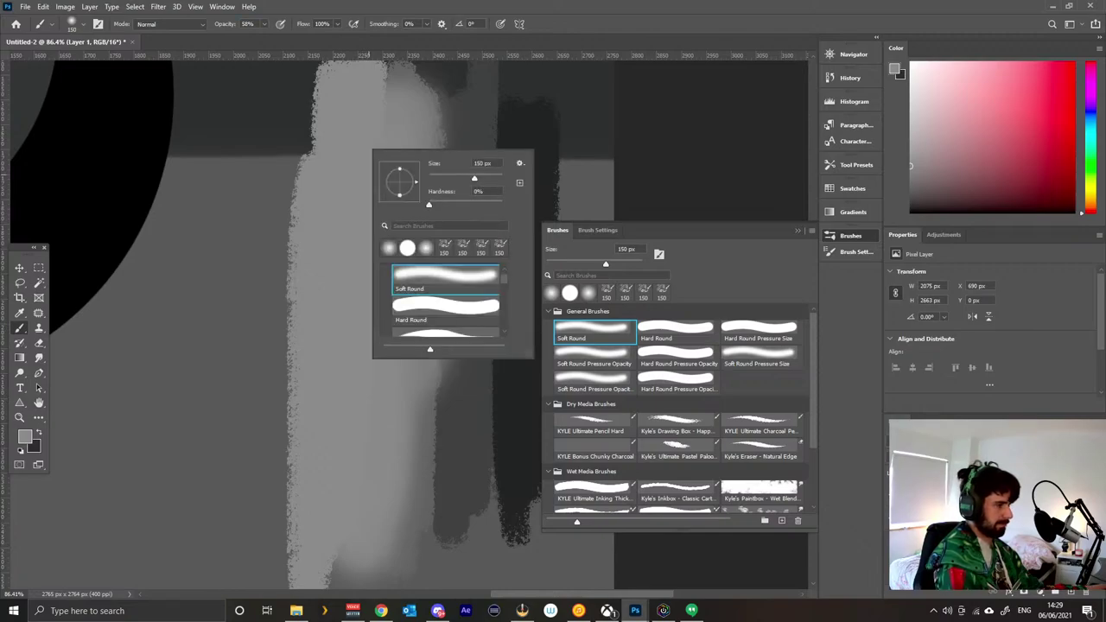
key("Escape")
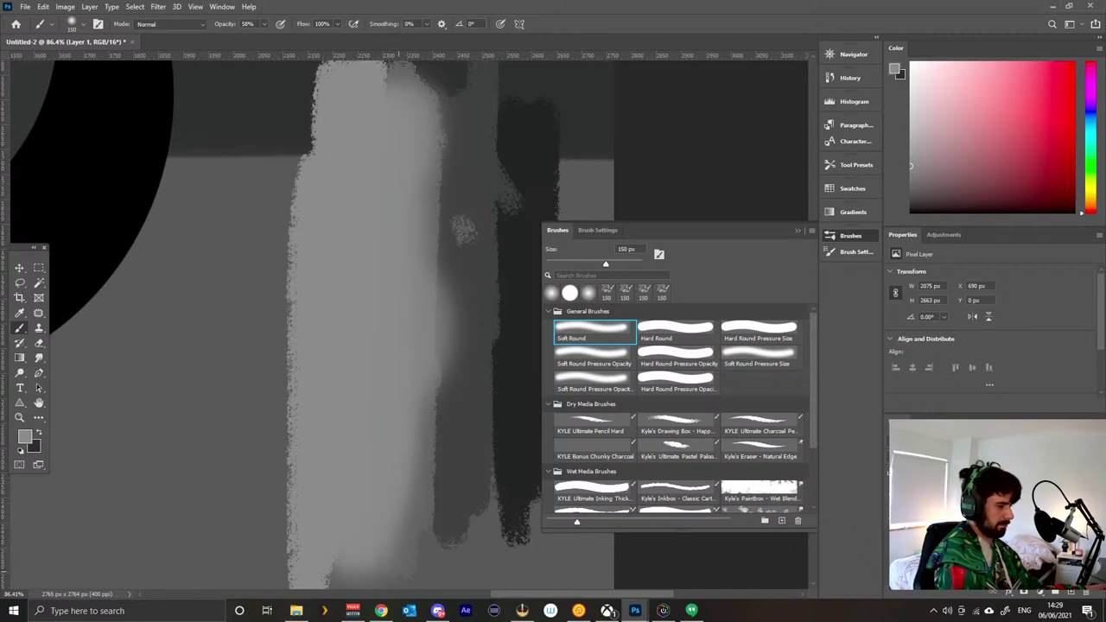
Try two light grey dabs at the lower edge of the light area, then undo them.
left_click(414, 554)
left_click(433, 508)
key("ctrl+z")
key("ctrl+z")
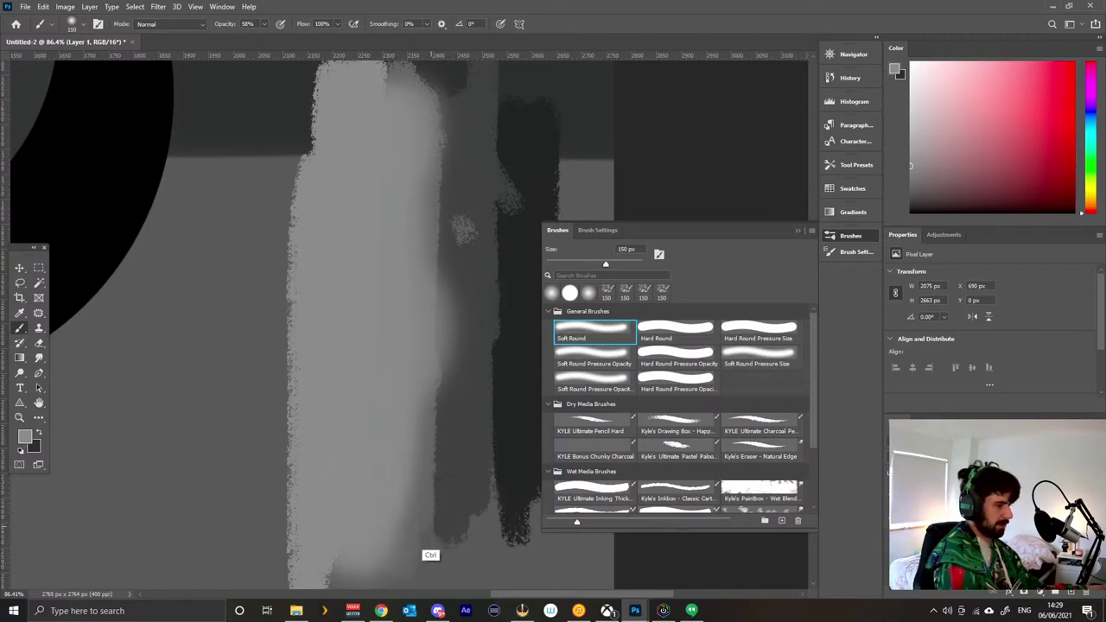
Sample the mid grey beside the light area's lower edge and try soft dabs over that edge, undoing each.
left_click(418, 511, "alt")
left_click(400, 517)
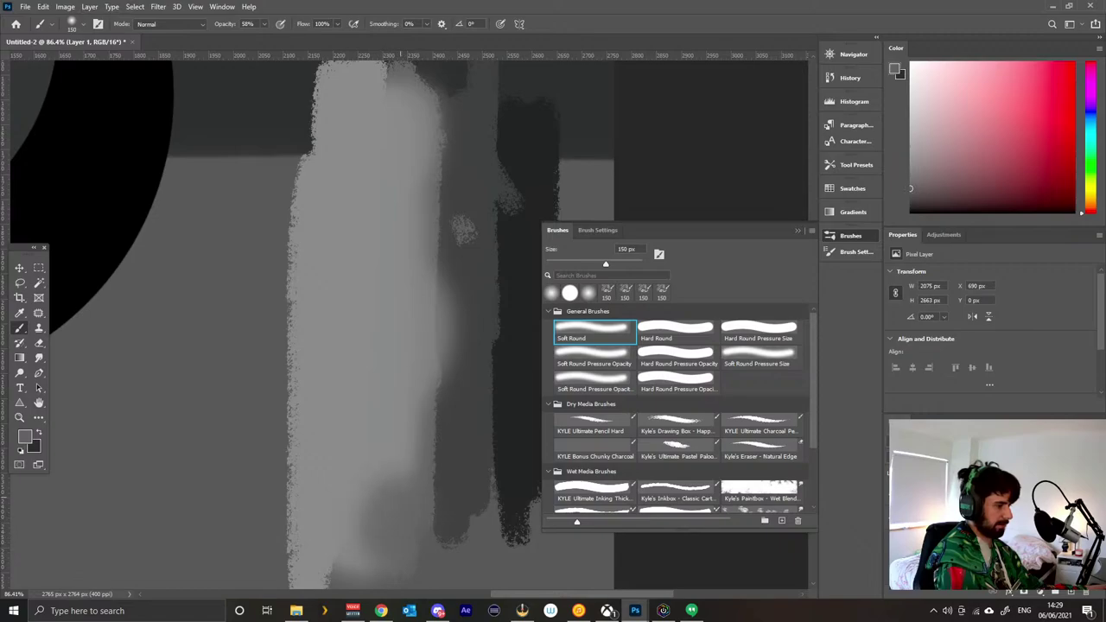
key("ctrl+z")
key("ctrl+z")
left_click(386, 541)
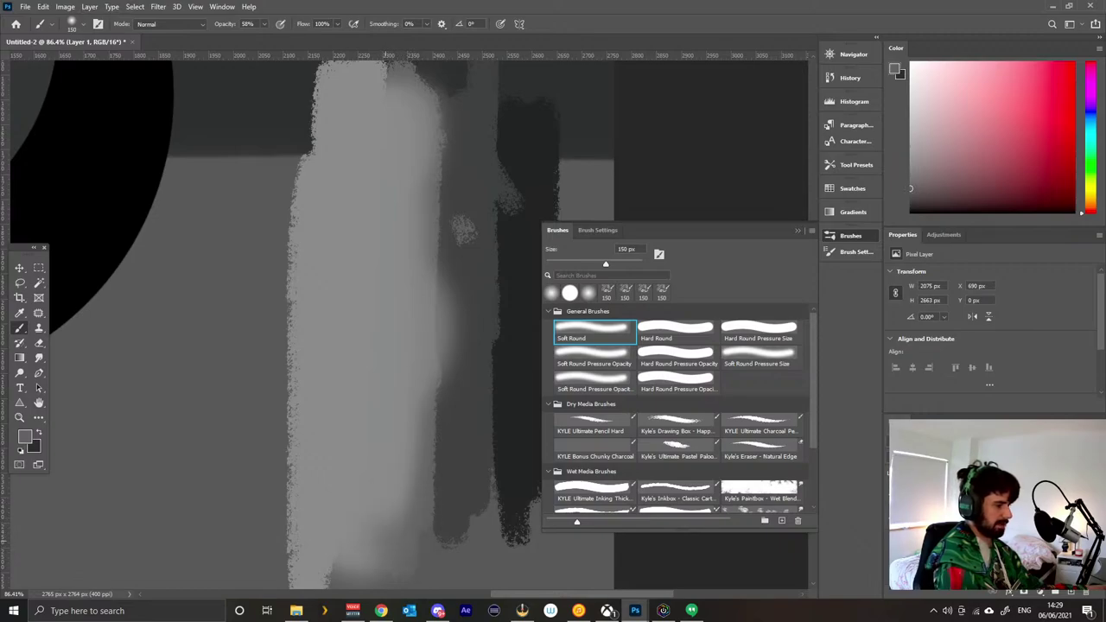
left_click_drag(385, 541, 398, 494)
key("ctrl+z")
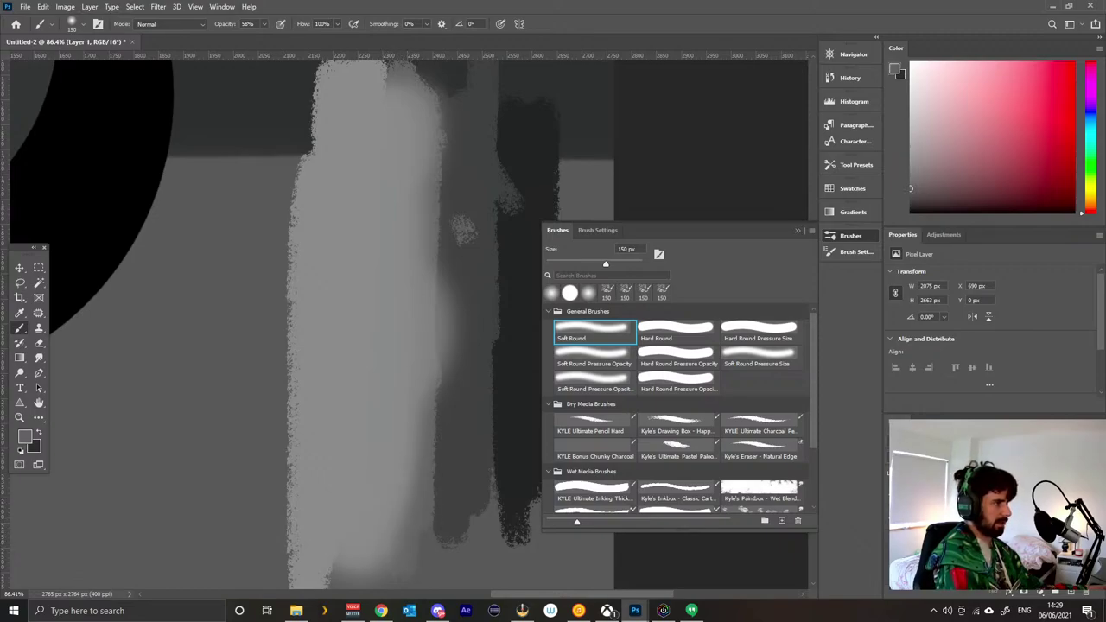
Set the brush opacity to 28% and blend the sampled grey along the edge of the light area.
left_click_drag(229, 19, 223, 19)
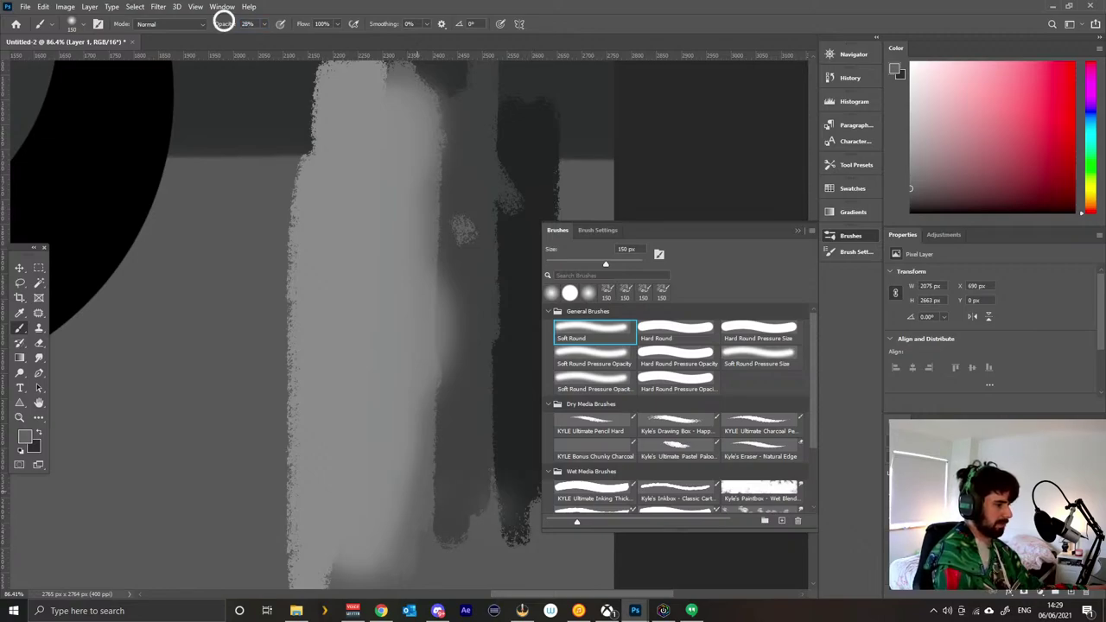
mouse_move(408, 477)
left_mouse_down()
mouse_move(410, 130)
mouse_move(431, 97)
mouse_move(417, 380)
mouse_move(395, 501)
mouse_move(363, 547)
left_mouse_up()
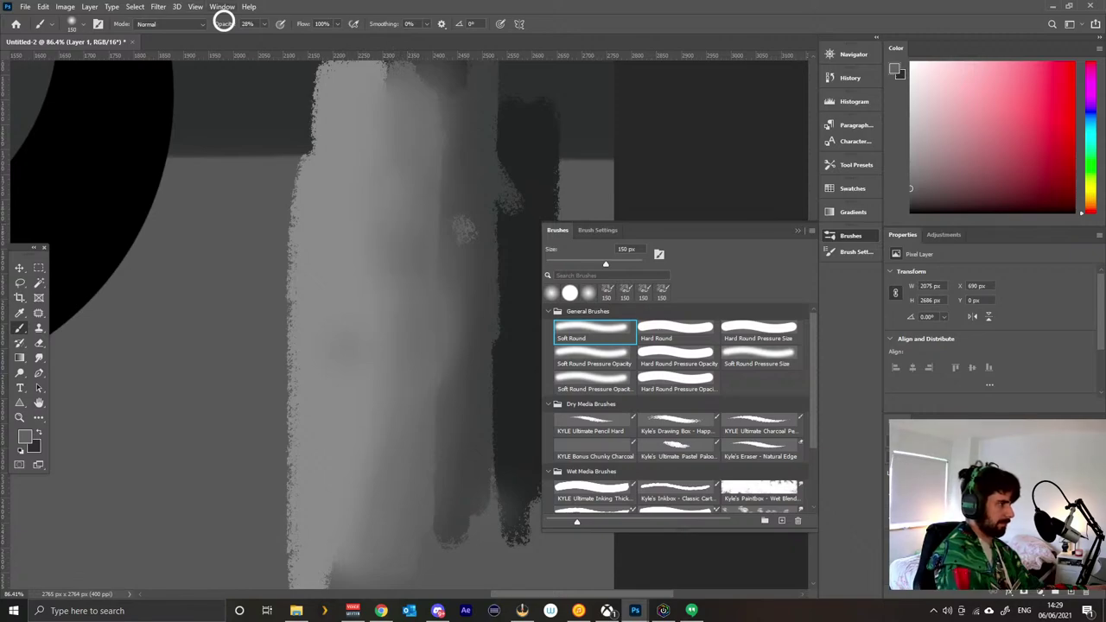
Set the brush opacity to 8% and smooth the light area's transition with greys sampled along it.
key("0")
key("8")
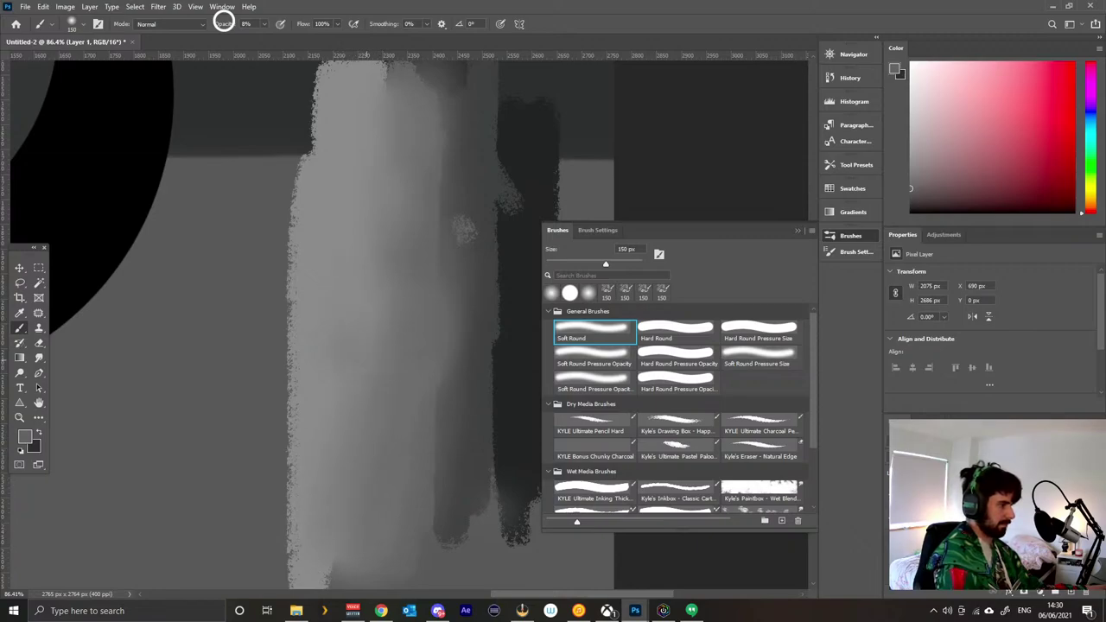
left_click(379, 114, "alt")
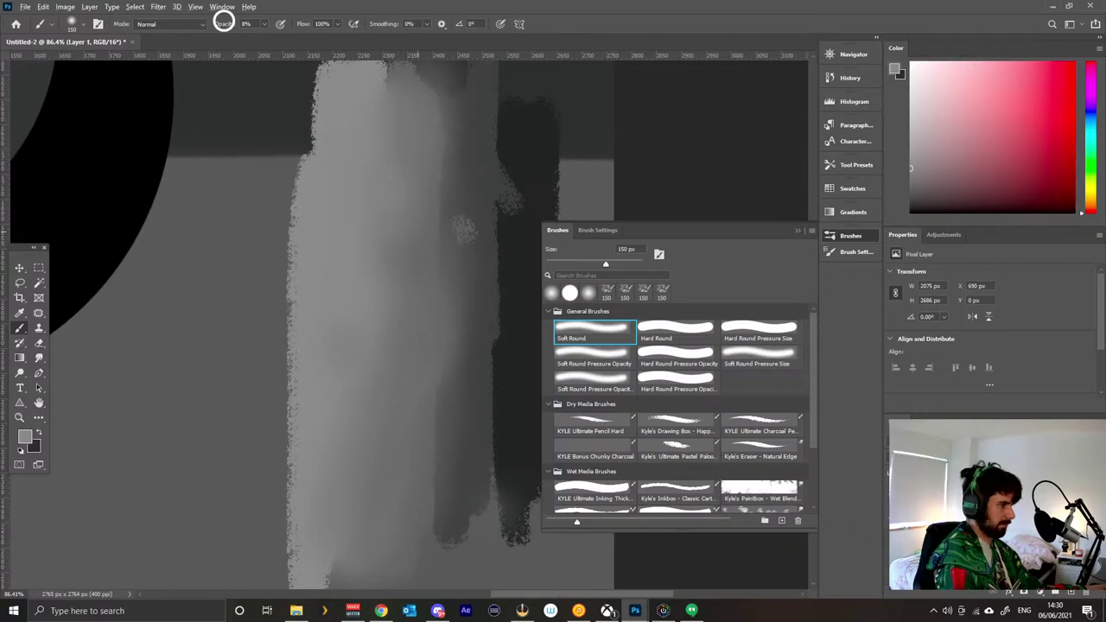
left_click(386, 233, "alt")
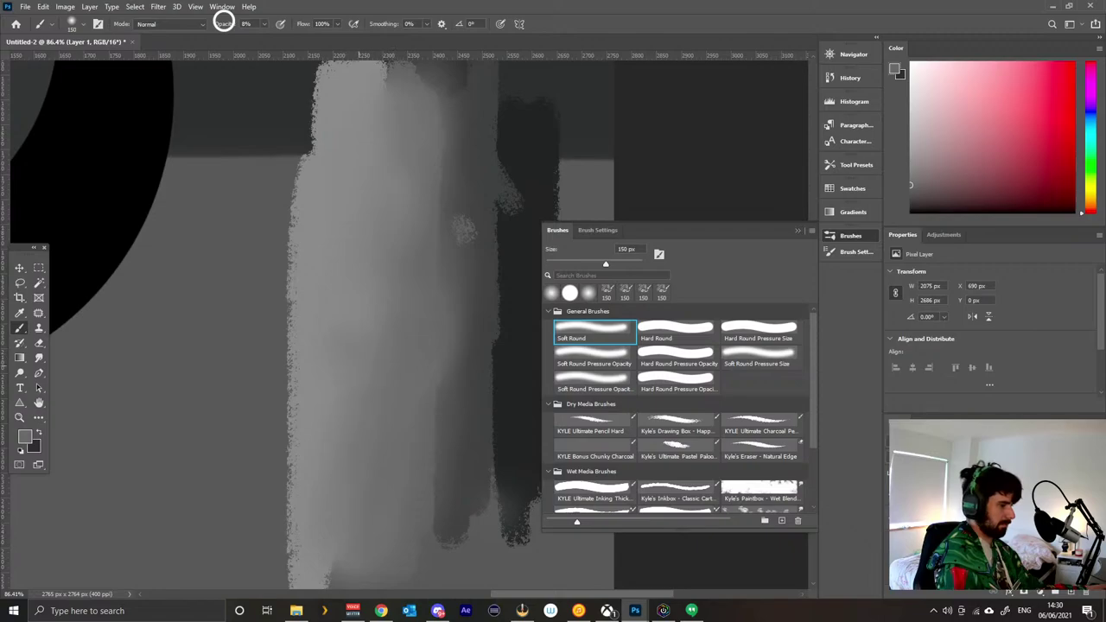
left_click(349, 354, "alt")
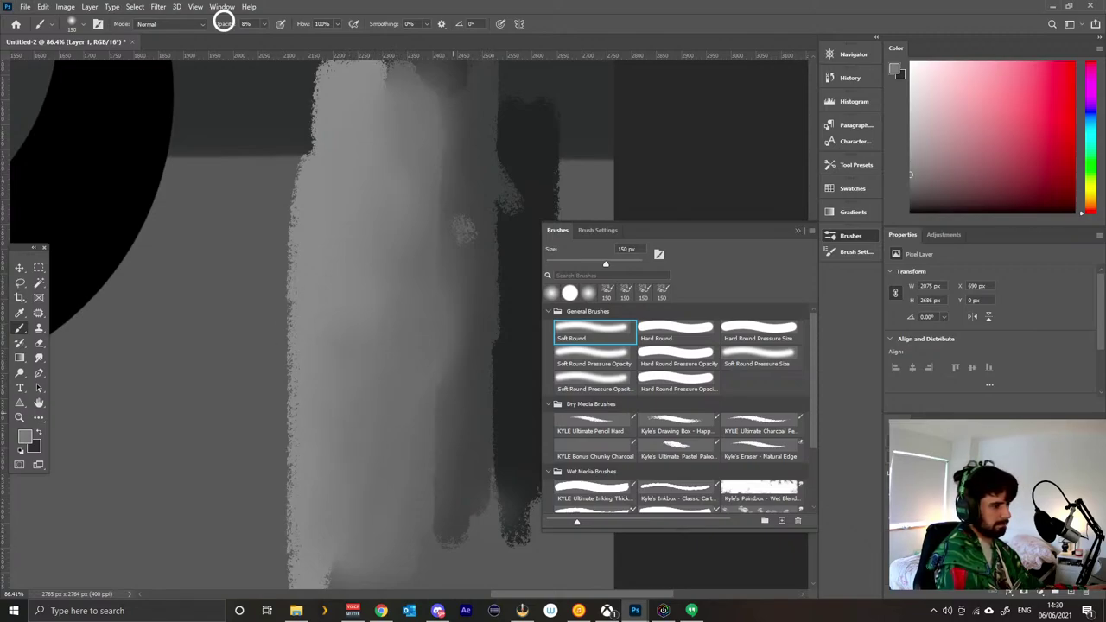
Blend the boundary between the light area and the dark grey band with repeatedly sampled neighbouring greys at low opacity.
left_click(454, 424, "alt")
left_click(434, 425, "alt")
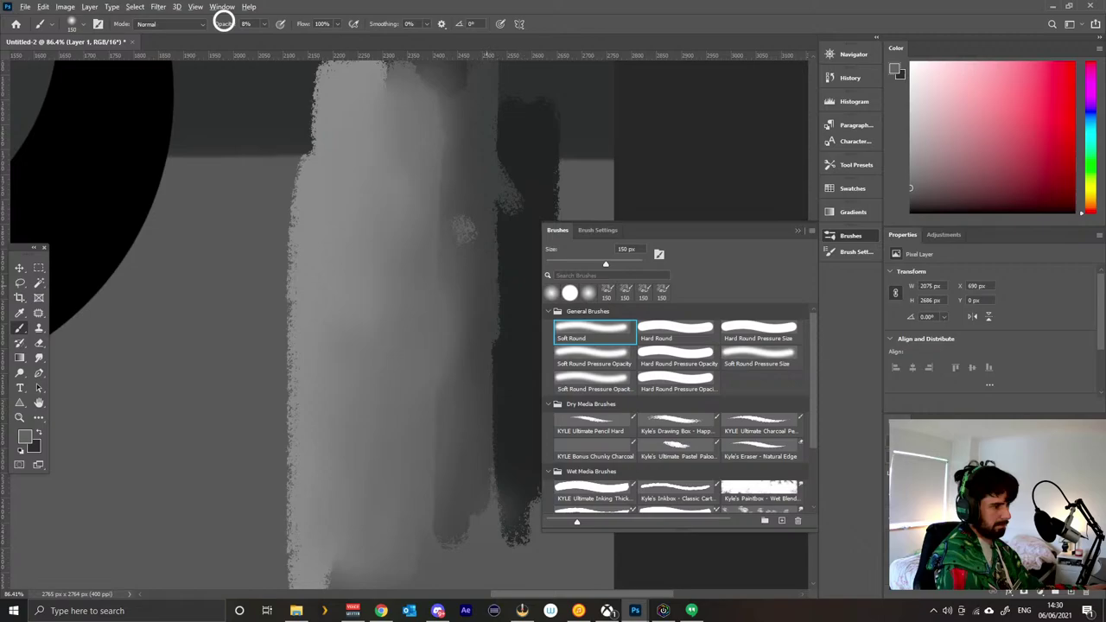
left_click(448, 434, "alt")
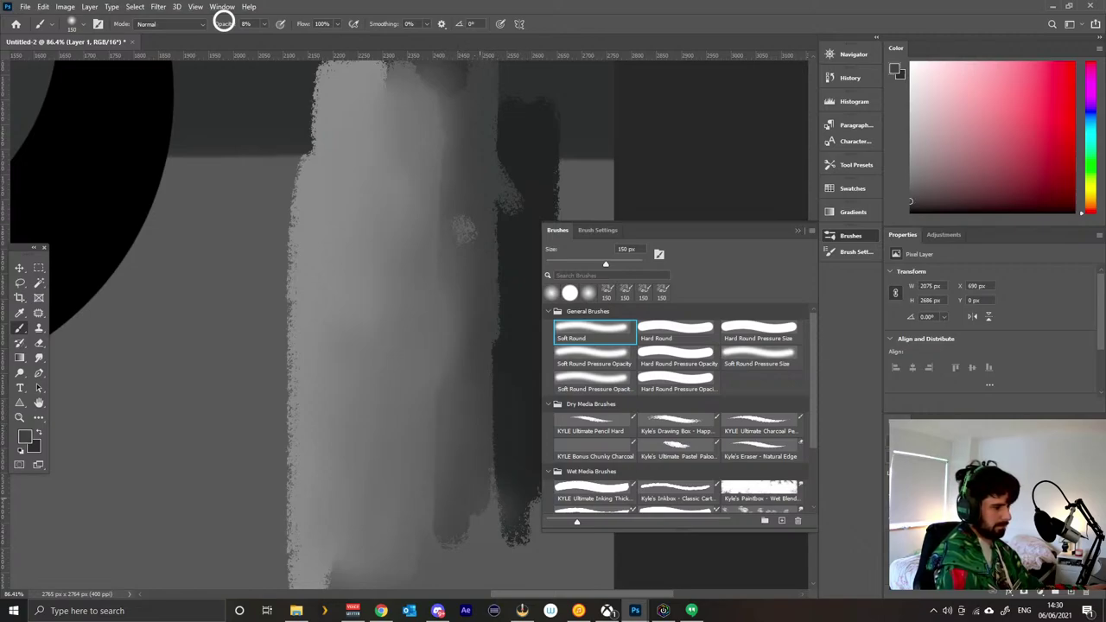
left_click(417, 519, "alt")
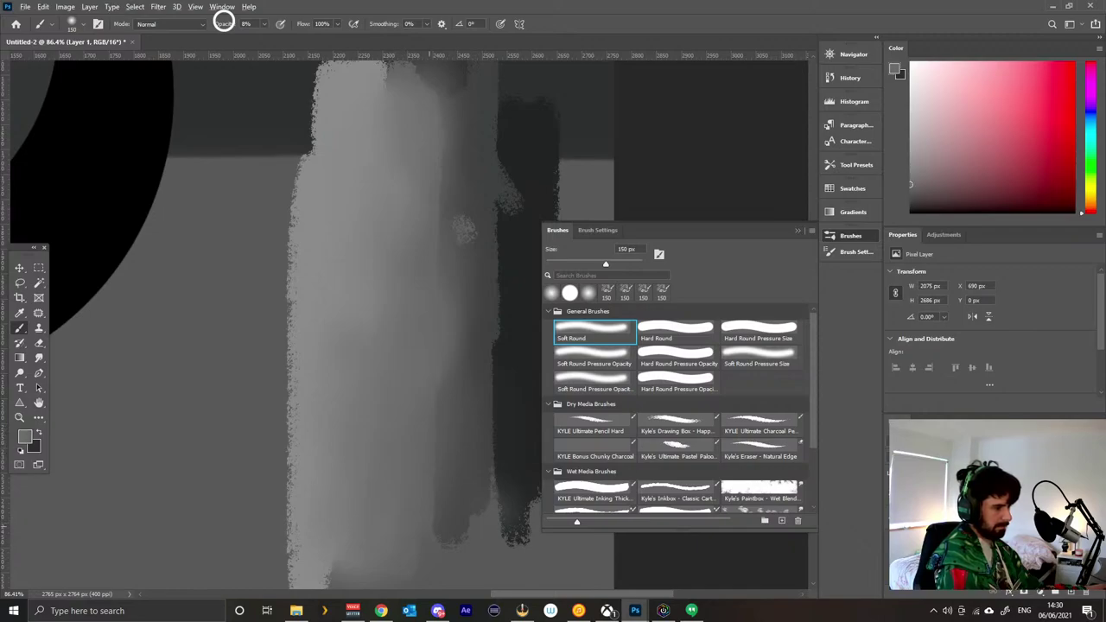
left_click(423, 518, "alt")
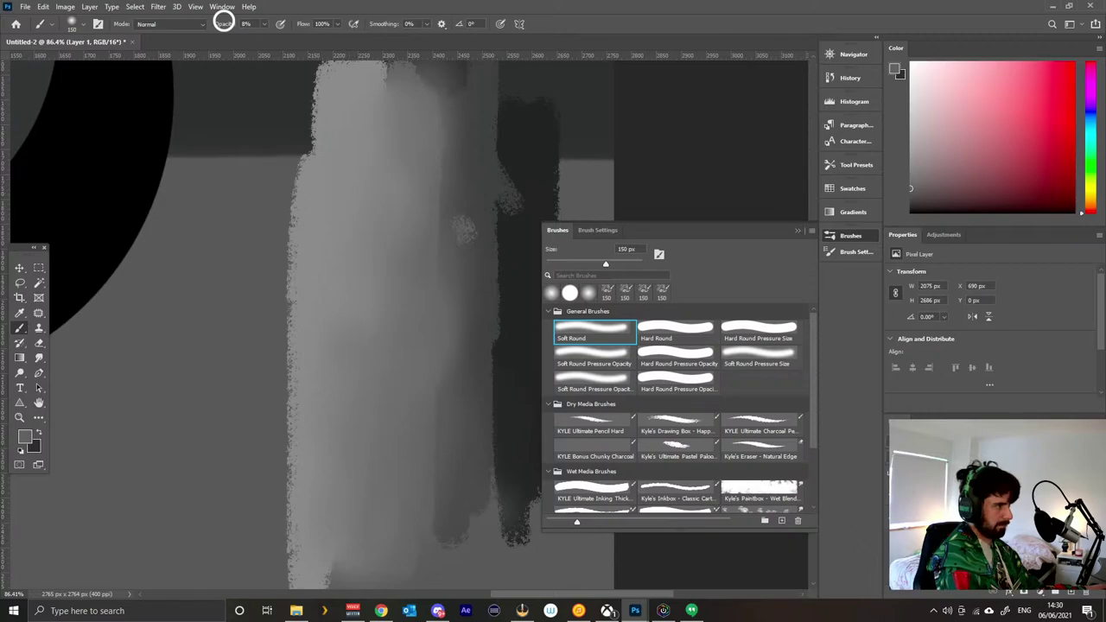
Set the brush opacity to 63% and paint mid grey and a sampled darker grey over the dark bands' lower part.
left_click(228, 26)
type("63")
key("Return")
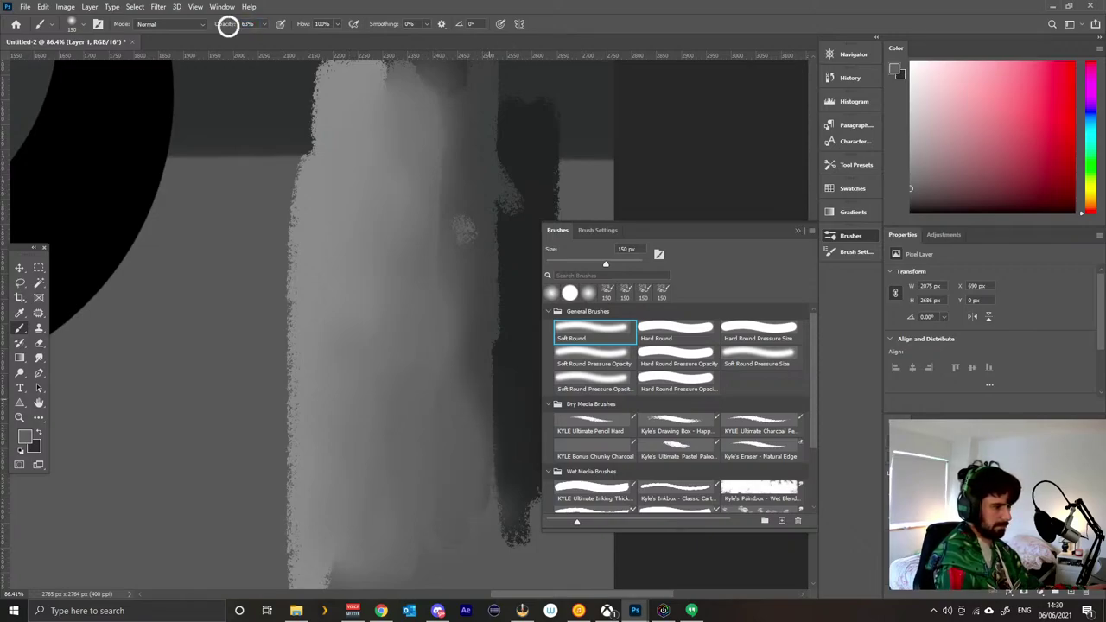
left_click_drag(469, 391, 485, 467)
left_click(478, 294, "alt")
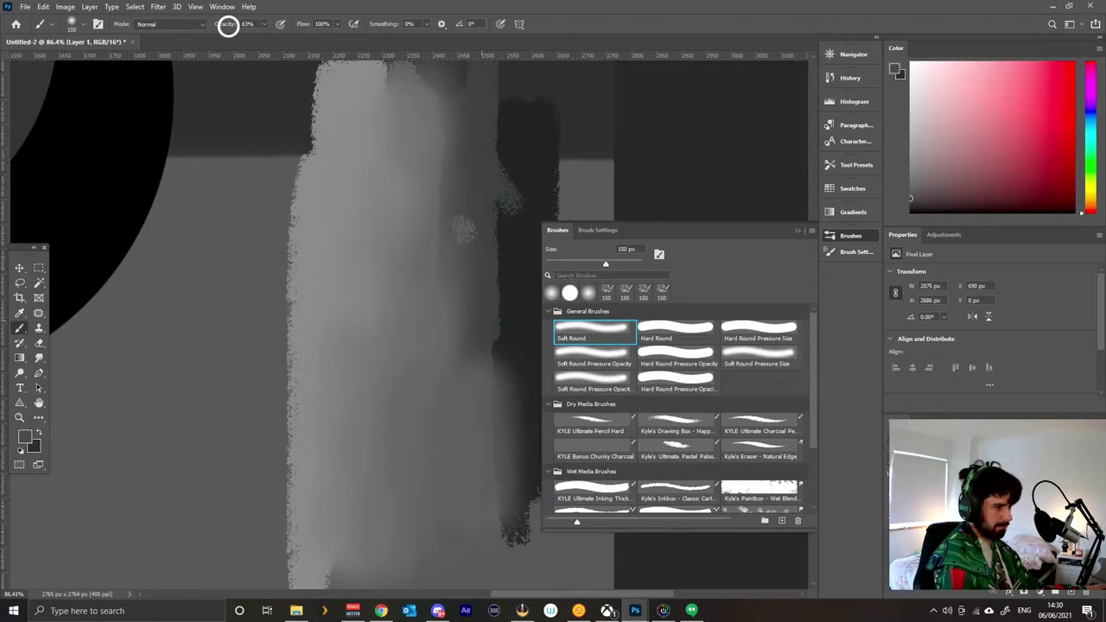
mouse_move(480, 387)
left_mouse_down()
mouse_move(481, 406)
mouse_move(473, 386)
left_mouse_up()
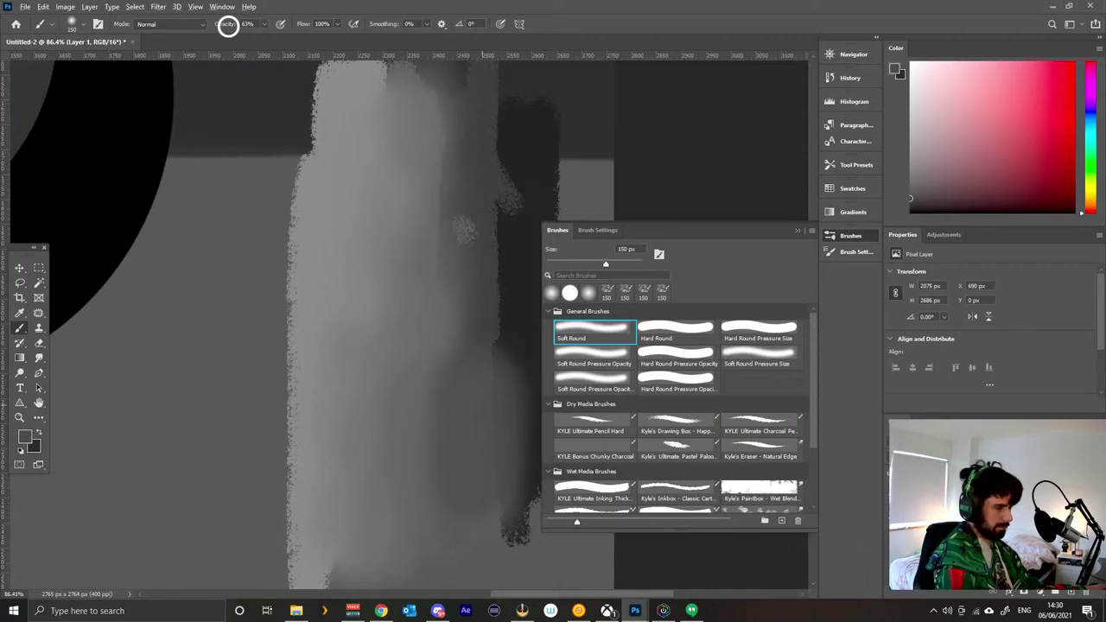
Reduce the brush size to 67 px and paint dark grey and near-black strokes down the near-black band's lower part.
left_click_drag(464, 434, 433, 434)
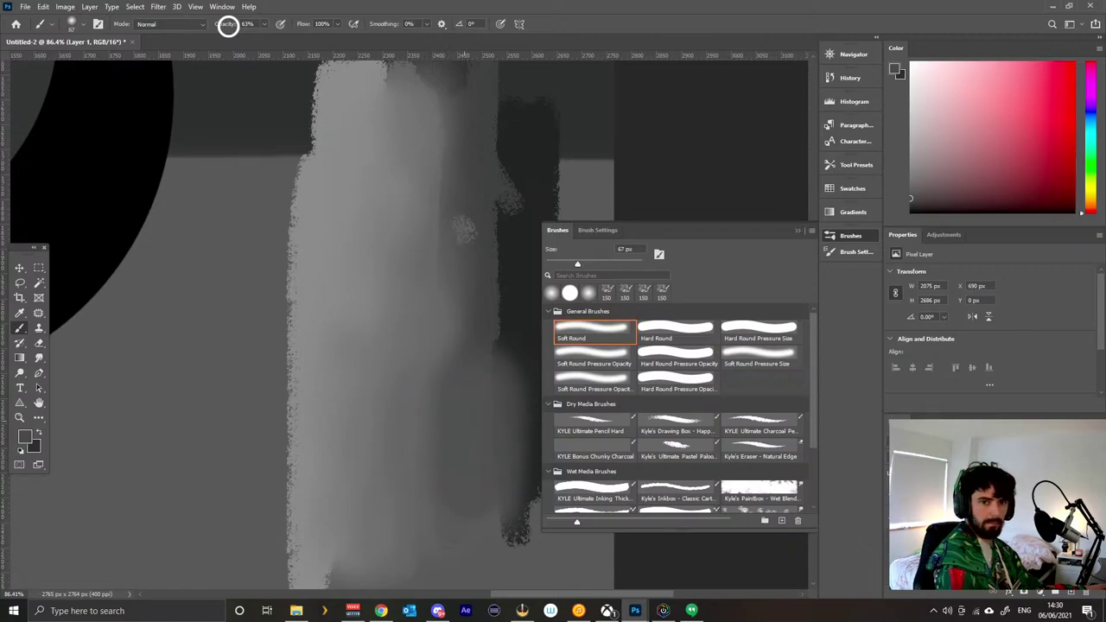
left_click_drag(521, 347, 519, 435)
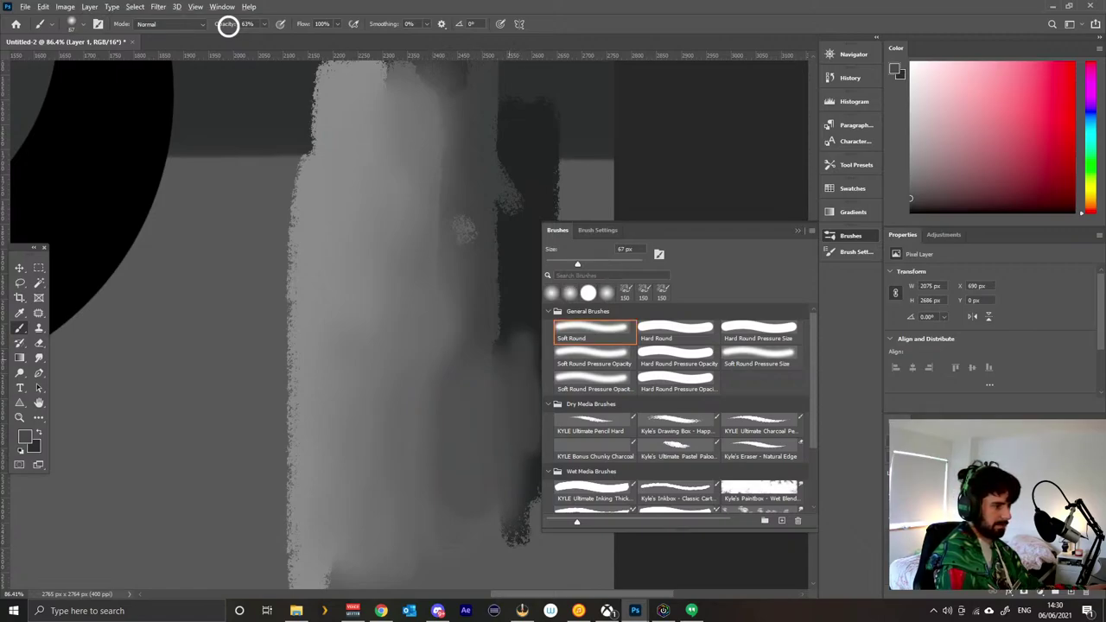
mouse_move(499, 353)
left_mouse_down()
mouse_move(496, 480)
mouse_move(510, 517)
left_mouse_up()
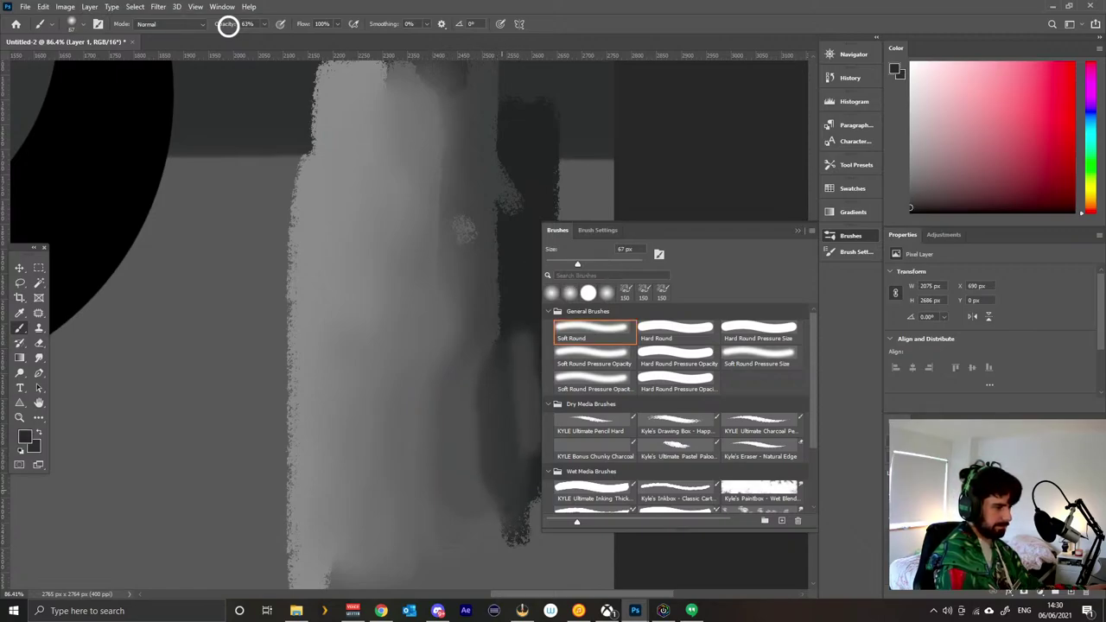
mouse_move(500, 358)
left_mouse_down()
mouse_move(502, 471)
mouse_move(520, 516)
left_mouse_up()
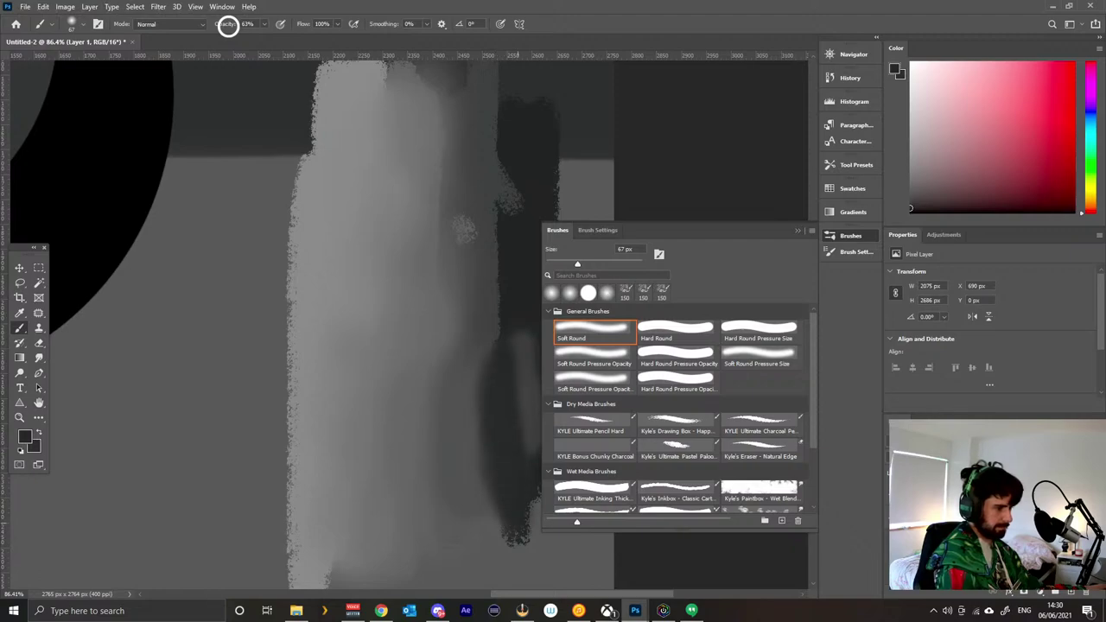
Paint greys sampled from the dark grey band down beside the near-black stroke to soften its edge.
left_click(474, 332, "alt")
left_click_drag(482, 356, 485, 506)
left_click(449, 338, "alt")
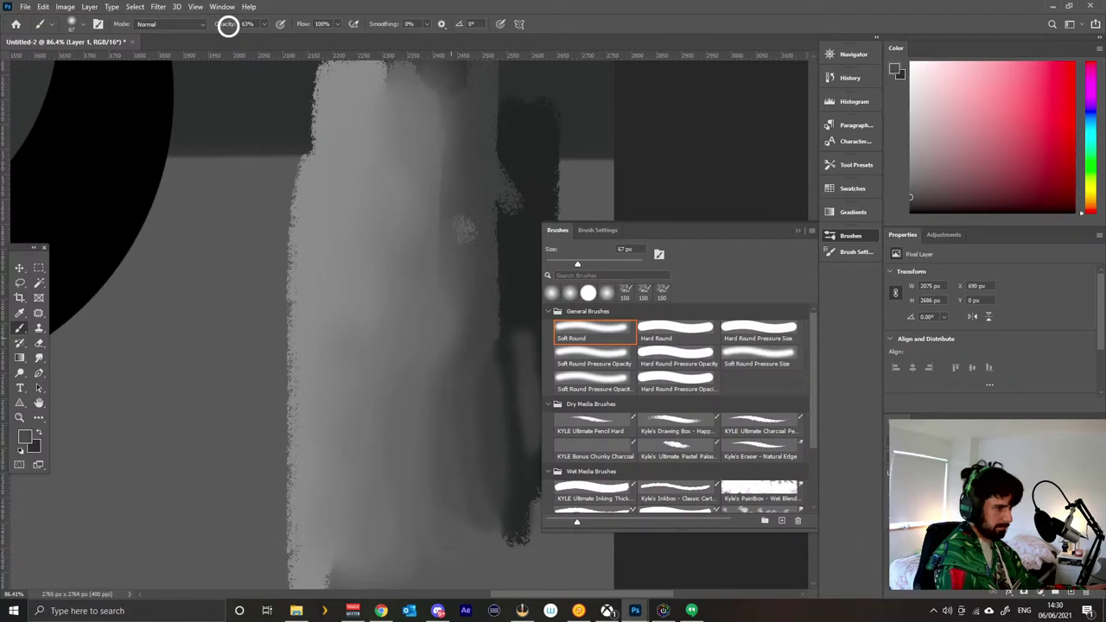
left_click_drag(445, 347, 442, 480)
left_click(439, 366, "alt")
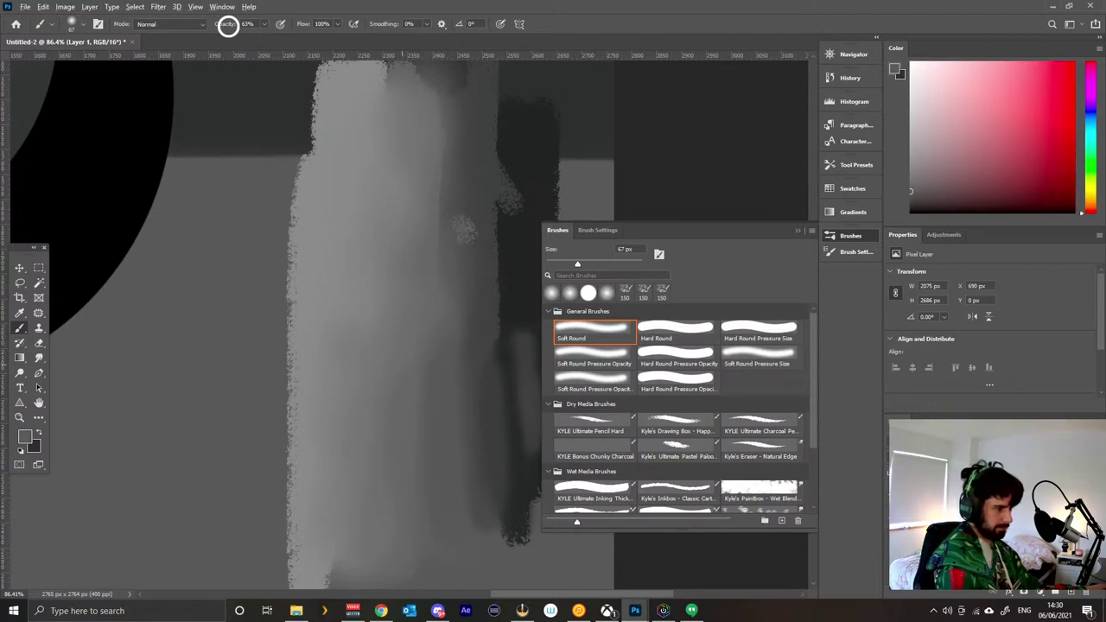
Sample a lighter grey and a mid grey, and stroke each down the lower middle of the gradient.
left_click(403, 365, "alt")
left_click_drag(414, 385, 443, 536)
left_click_drag(434, 413, 459, 529)
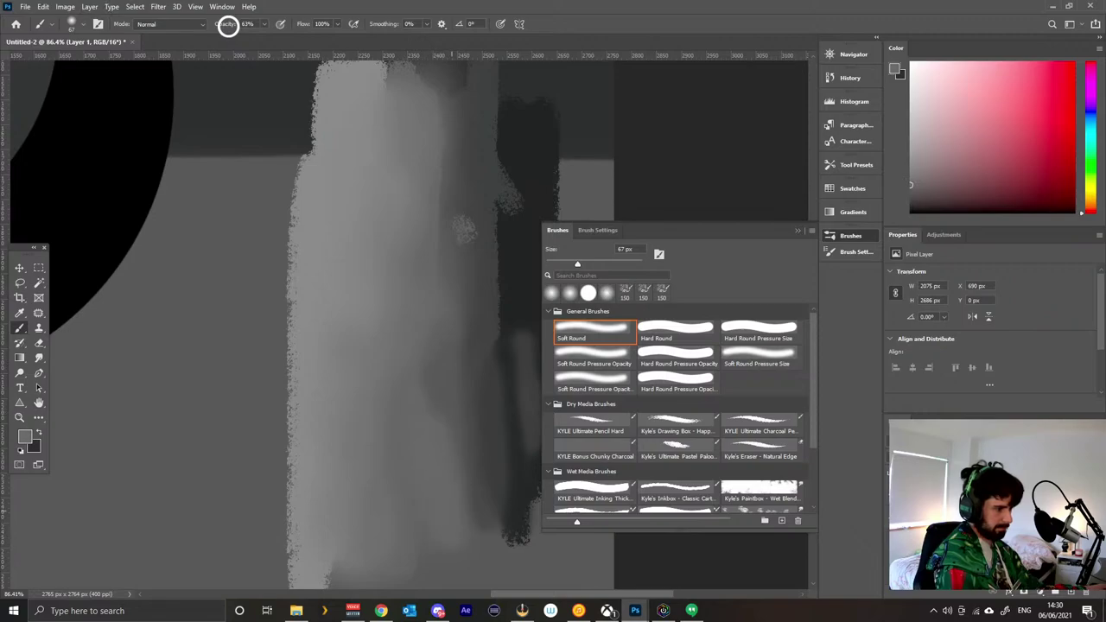
left_click(449, 417, "alt")
left_click_drag(431, 421, 458, 516)
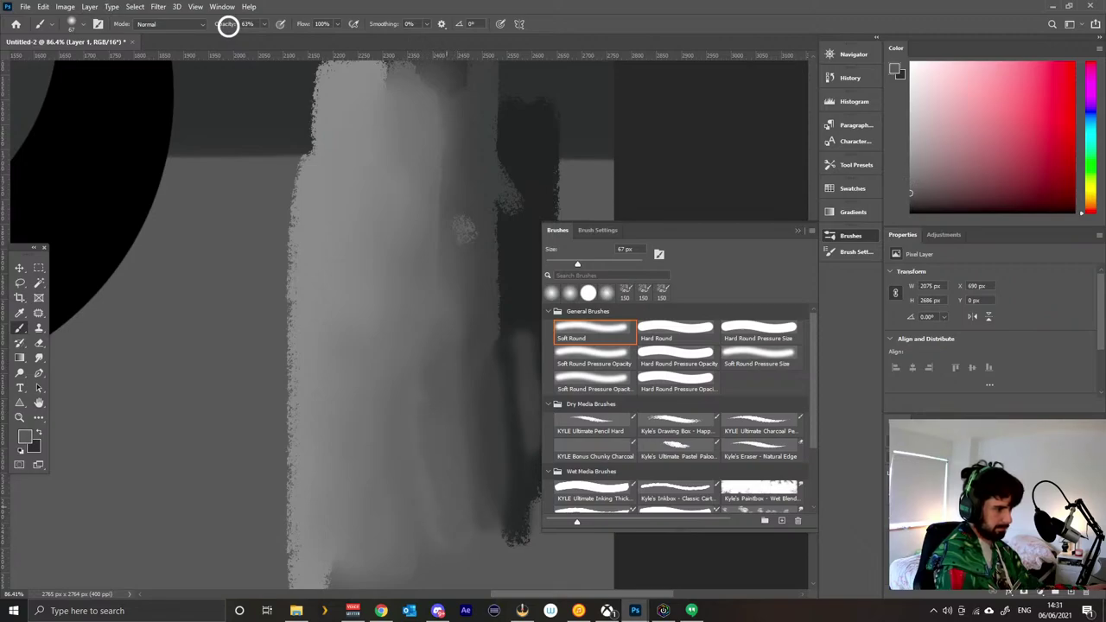
Continue blending the lower middle of the gradient with sampled greys, adding a darker stroke beside the near-black band.
left_click(410, 452, "alt")
left_click_drag(414, 452, 432, 497)
left_click(432, 391, "alt")
left_click(481, 432, "alt")
mouse_move(464, 438)
left_mouse_down()
mouse_move(477, 524)
mouse_move(464, 430)
mouse_move(469, 517)
mouse_move(493, 496)
mouse_move(498, 513)
left_mouse_up()
left_click(439, 449, "alt")
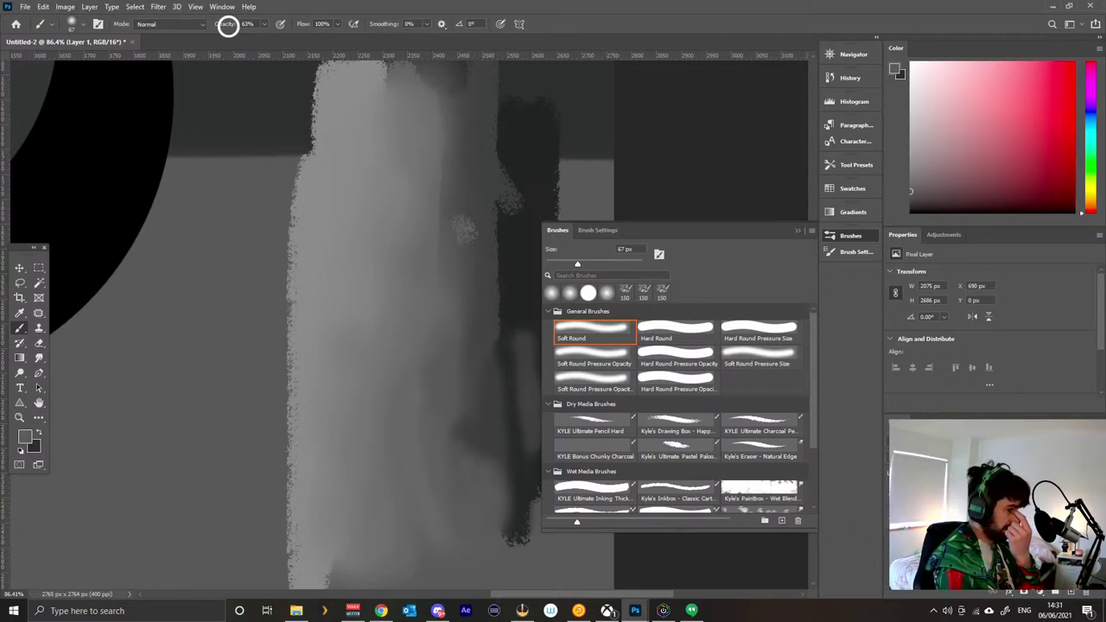
Collapse the brush presets and paint sampled near-black over the upper boundary into the dark grey band.
left_click(798, 230)
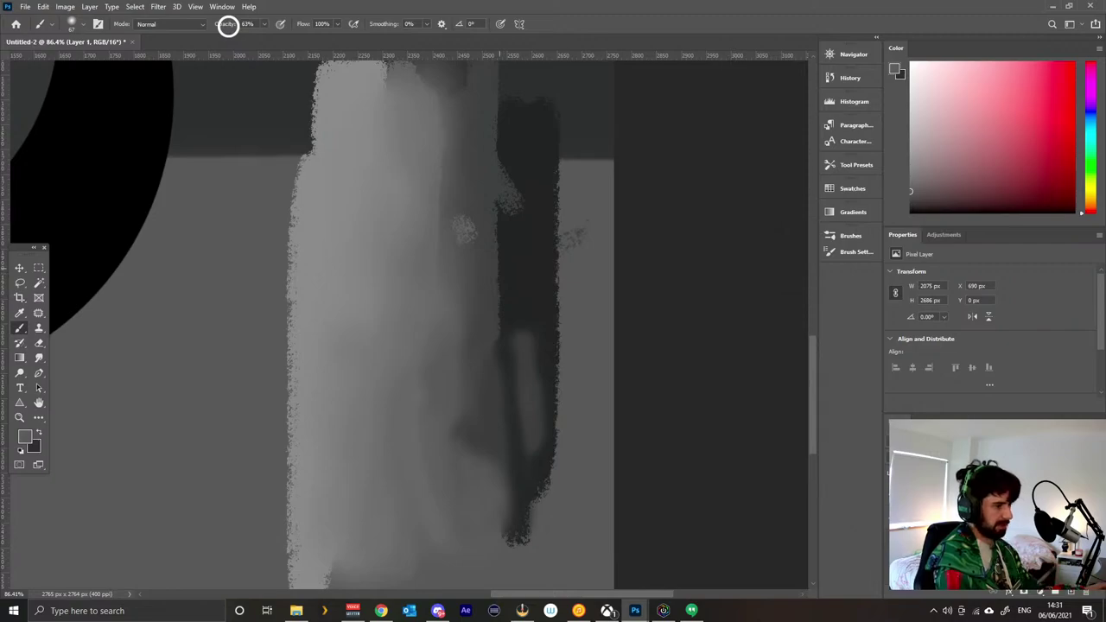
left_click(510, 249, "alt")
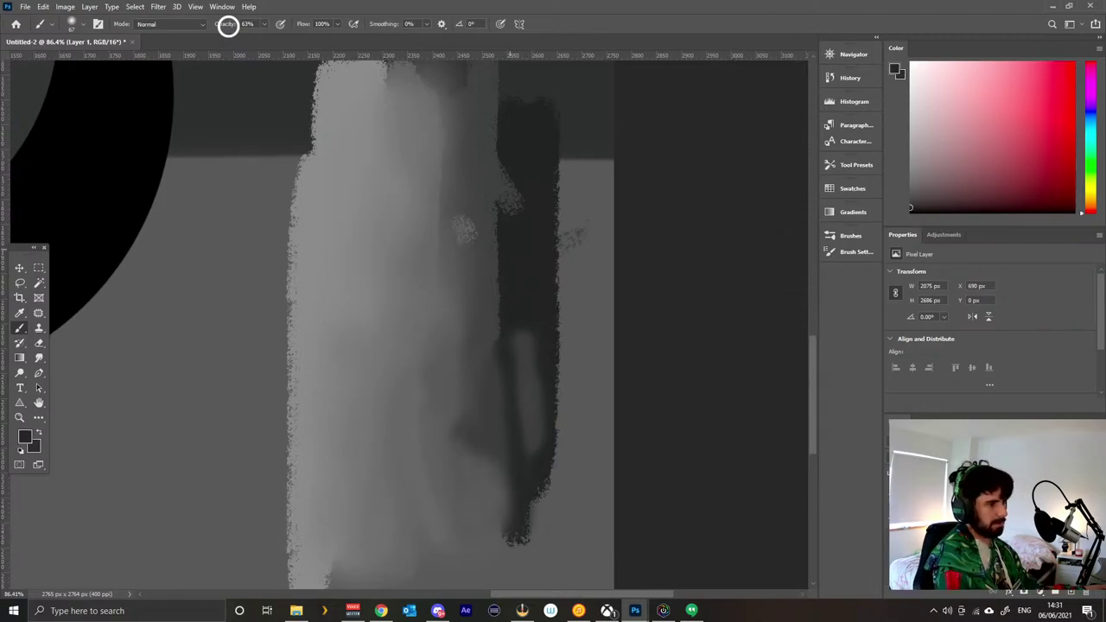
mouse_move(509, 251)
left_mouse_down()
mouse_move(492, 226)
mouse_move(485, 260)
mouse_move(462, 266)
left_mouse_up()
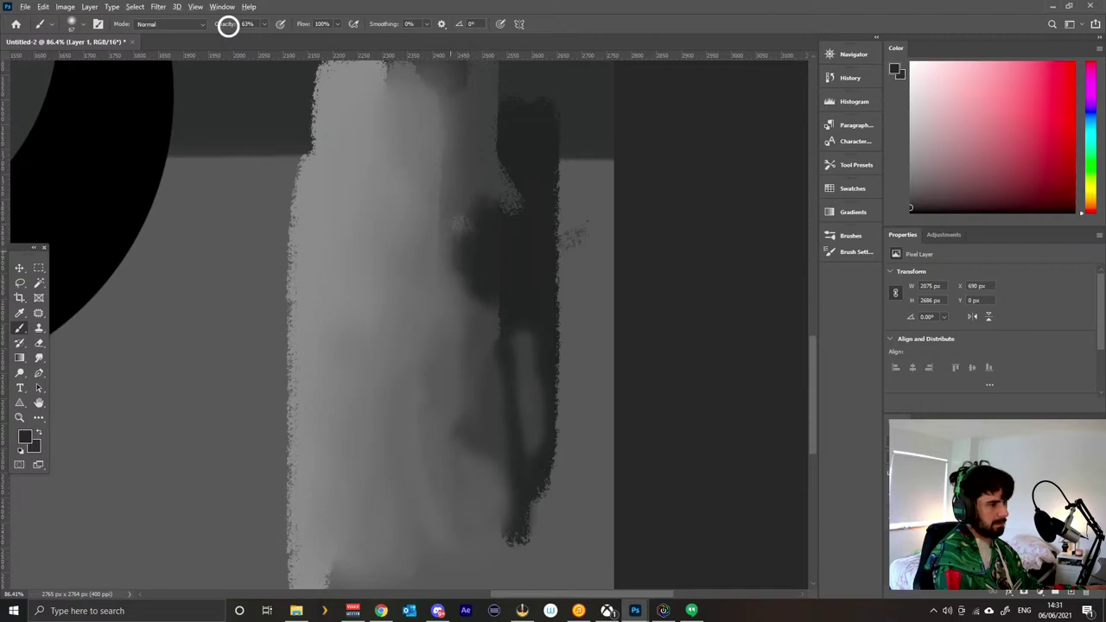
Paint the sampled dark grey over the near-black patch's outer edge and set the brush opacity to 28% for softer blending.
left_click(454, 179, "alt")
left_click_drag(461, 207, 459, 295)
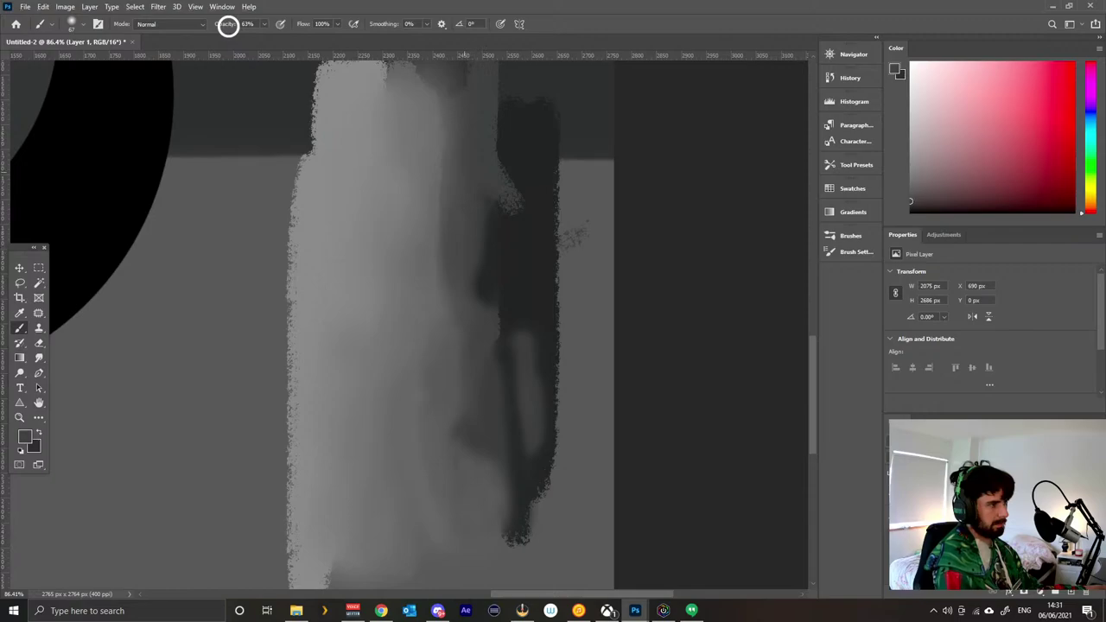
left_click_drag(228, 26, 227, 26)
key("Return")
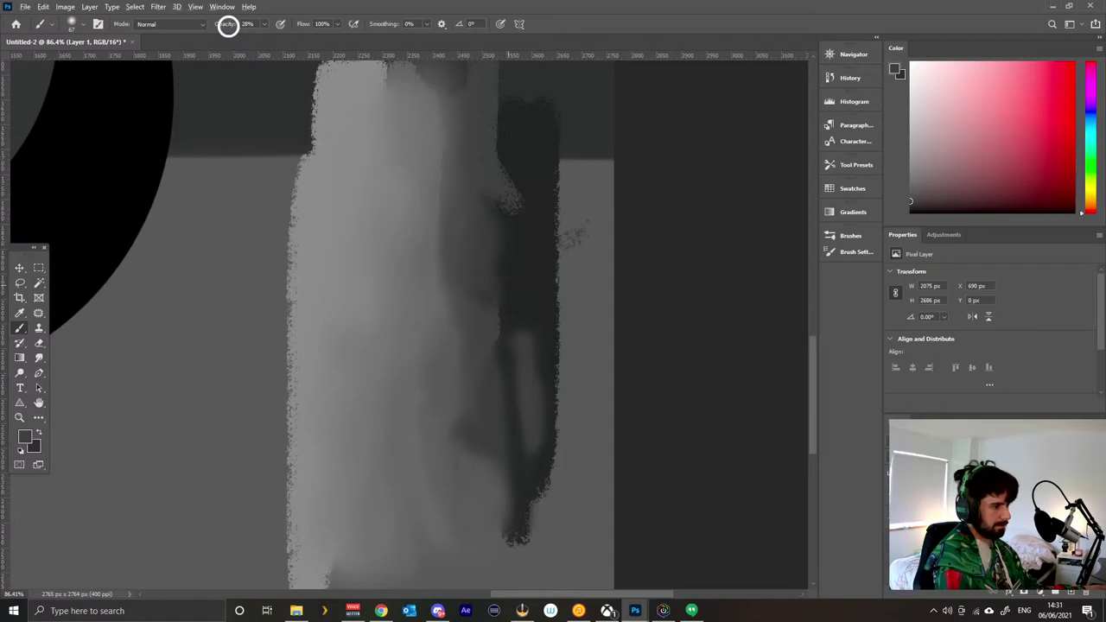
Blend the near-black patch's edge into the adjoining mid grey using alternately sampled dark and mid greys at low opacity.
left_click(496, 265, "alt")
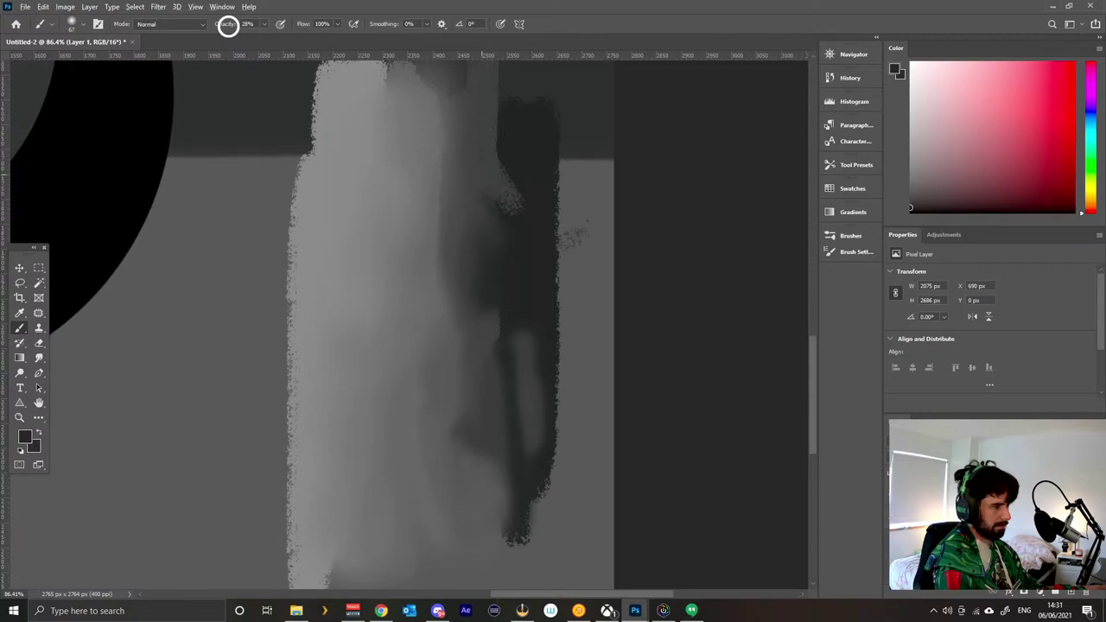
left_click(436, 247, "alt")
left_click(427, 243, "alt")
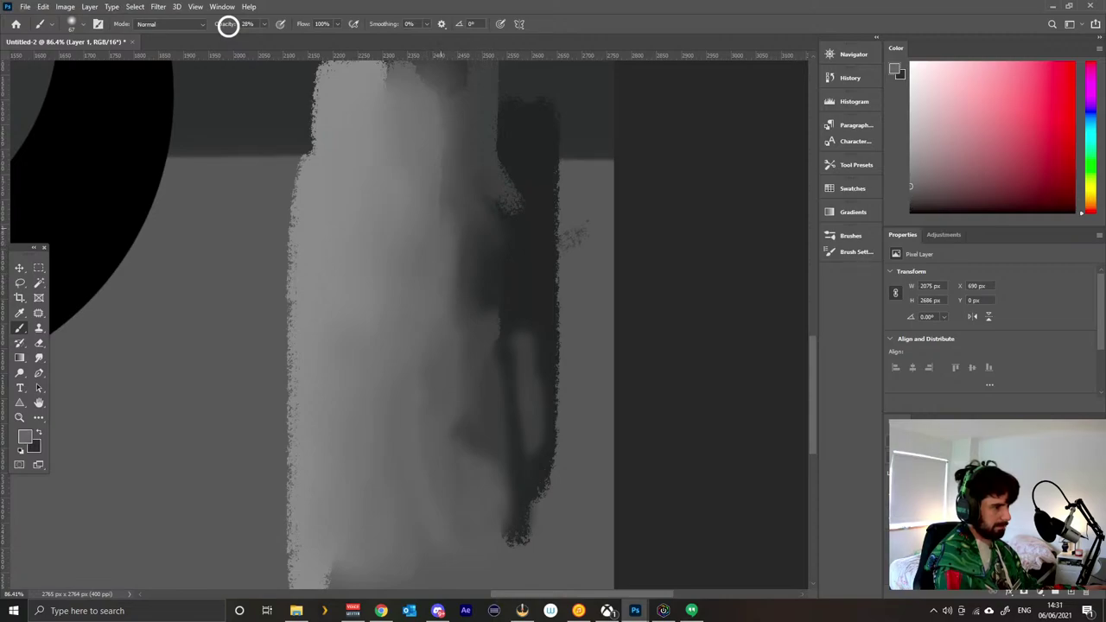
mouse_move(440, 228)
left_mouse_down()
mouse_move(440, 251)
mouse_move(456, 223)
left_mouse_up()
left_click(469, 246, "alt")
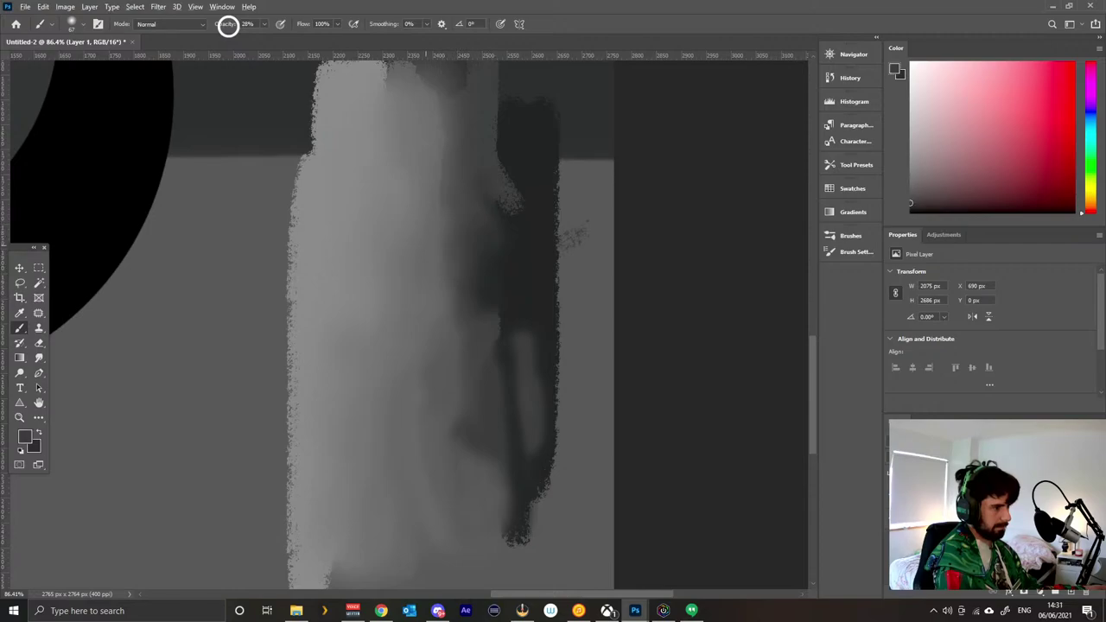
left_click(427, 244, "alt")
left_click(467, 241, "alt")
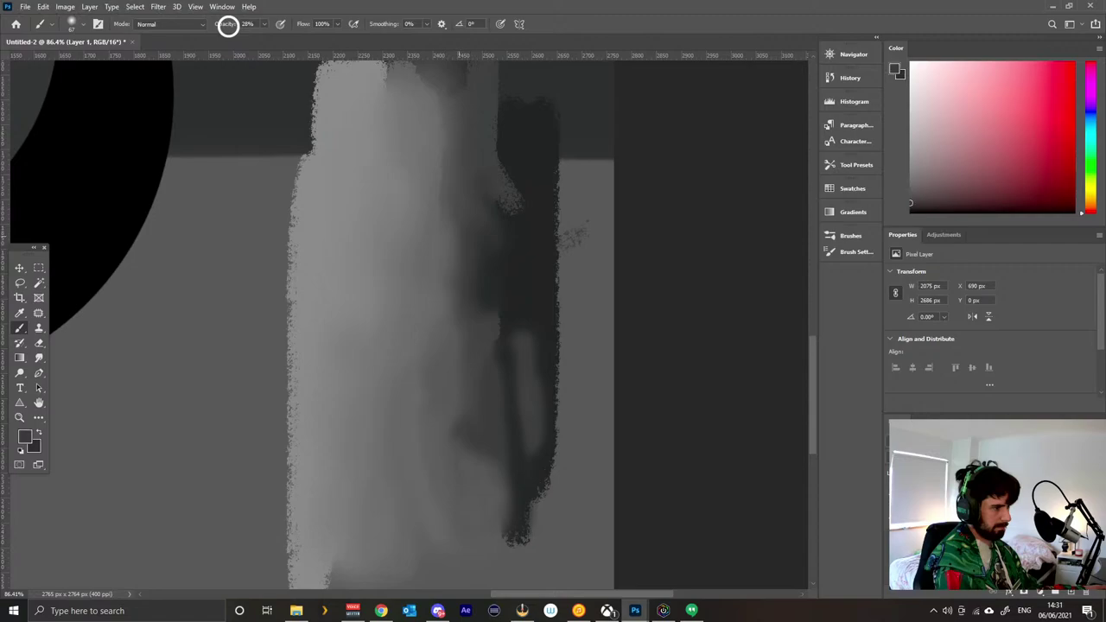
Sample near-black and extend soft dark strokes outward over the middle of the mid-grey boundary.
left_click(513, 256, "alt")
mouse_move(477, 233)
left_mouse_down()
mouse_move(456, 268)
mouse_move(472, 248)
mouse_move(446, 251)
left_mouse_up()
left_click(448, 256, "alt")
left_click(496, 234, "alt")
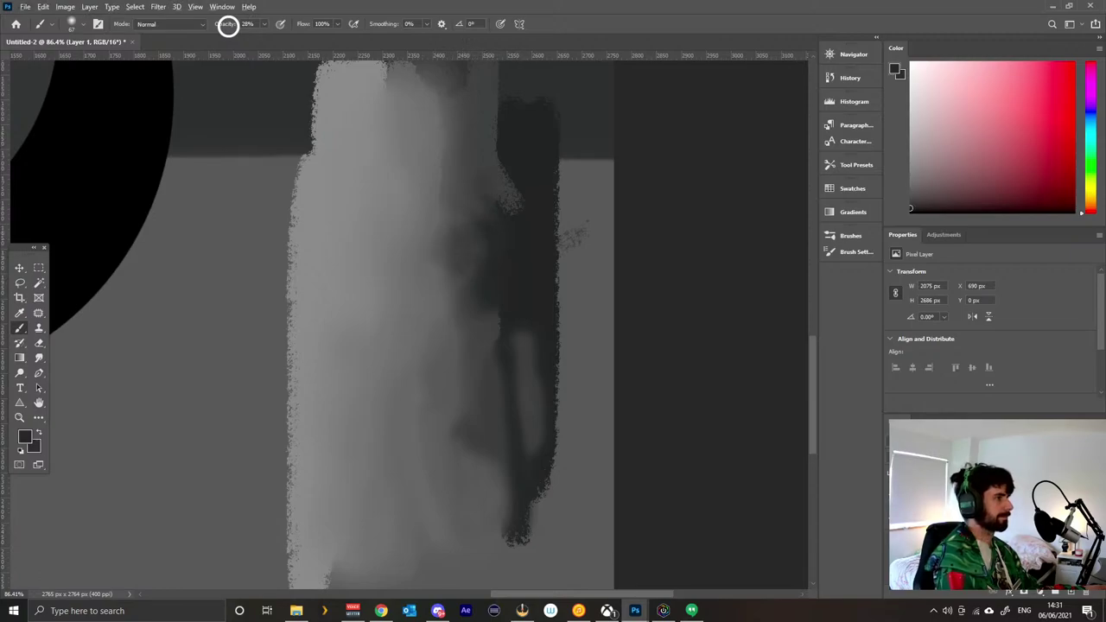
Set the brush flow to 45% and the opacity to 100%.
key("shift+4")
key("shift+5")
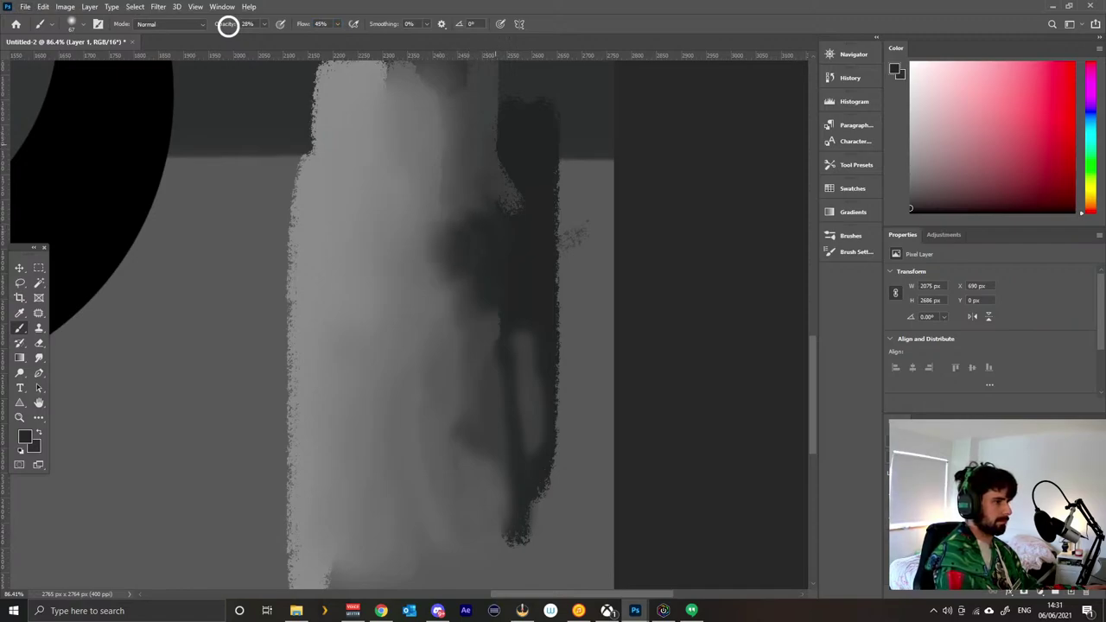
key("0")
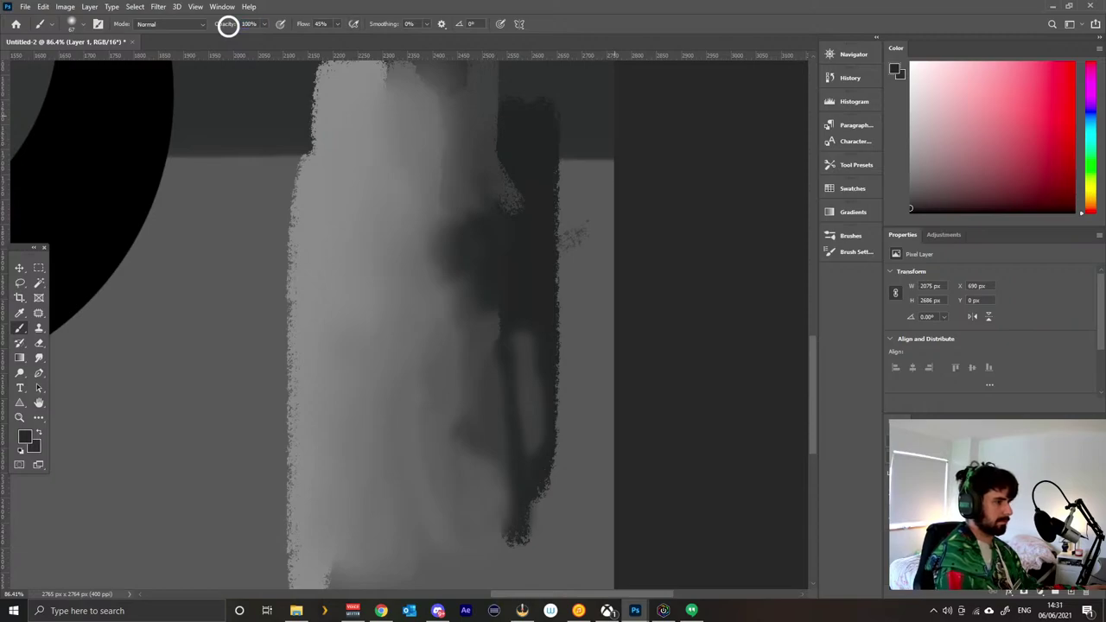
Try near-black strokes over the upper part of the dark grey band at 45% flow, and undo them.
mouse_move(515, 125)
left_mouse_down()
mouse_move(506, 208)
mouse_move(488, 130)
mouse_move(467, 192)
mouse_move(455, 151)
left_mouse_up()
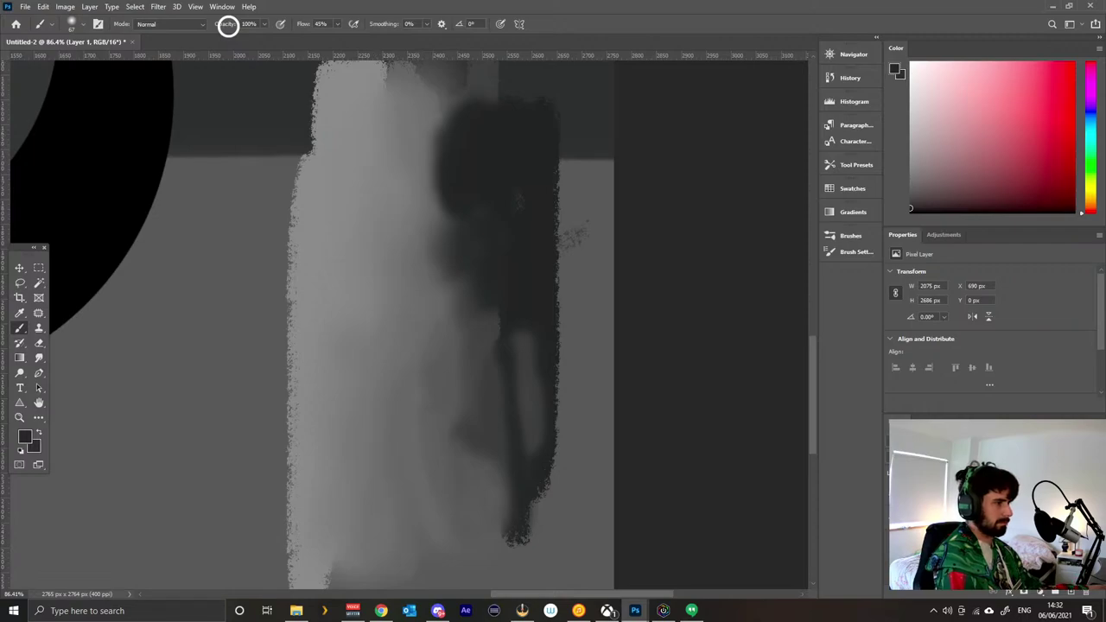
key("ctrl+z")
key("ctrl+z")
key("ctrl+z")
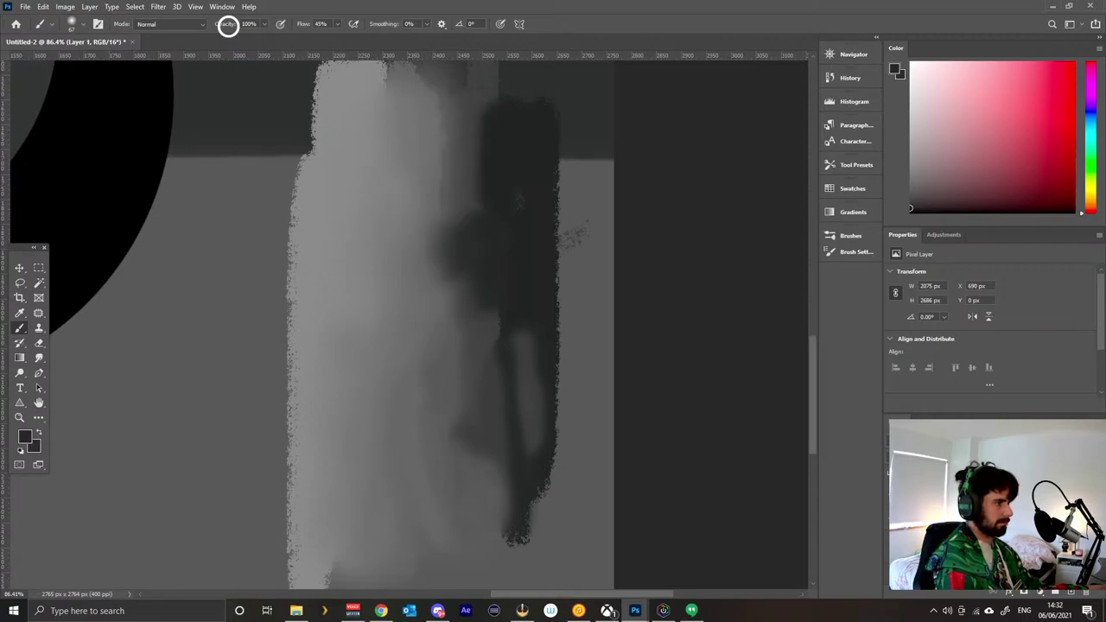
key("ctrl+z")
Set the brush flow to 9%, test near-black build-up over the upper dark grey band, and undo the test strokes.
key("shift+0")
key("shift+9")
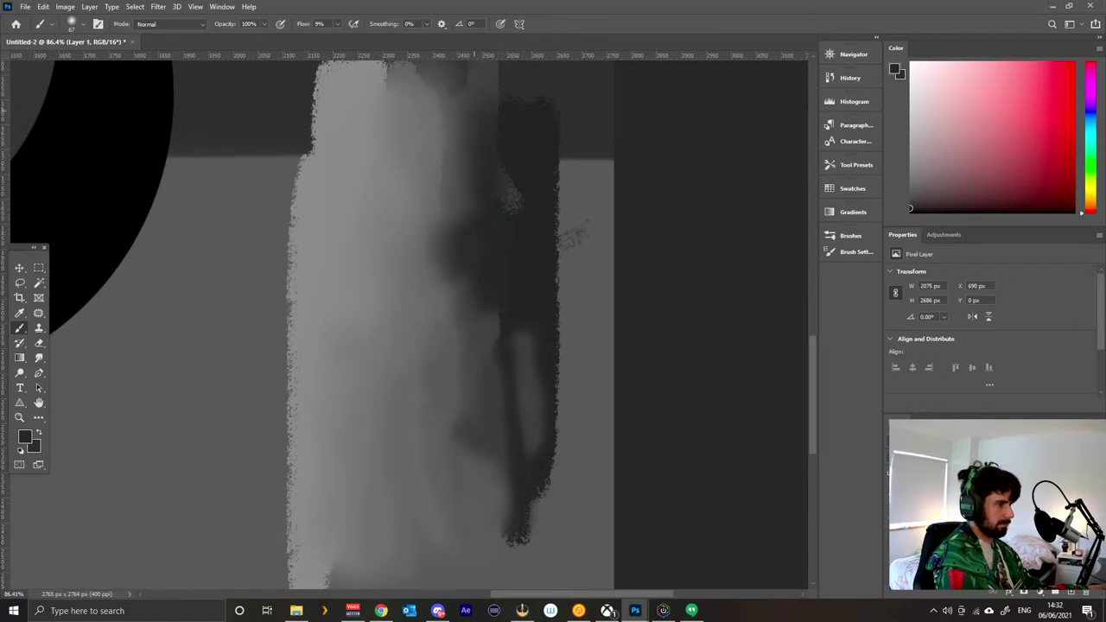
mouse_move(475, 111)
left_mouse_down()
mouse_move(464, 192)
mouse_move(443, 165)
mouse_move(449, 205)
left_mouse_up()
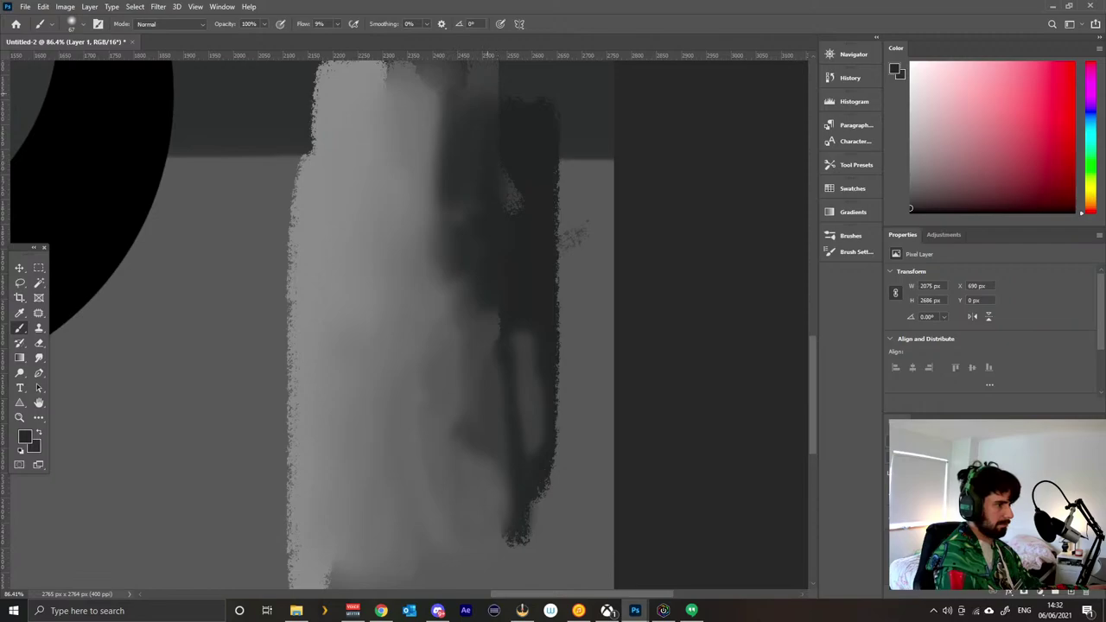
key("ctrl")
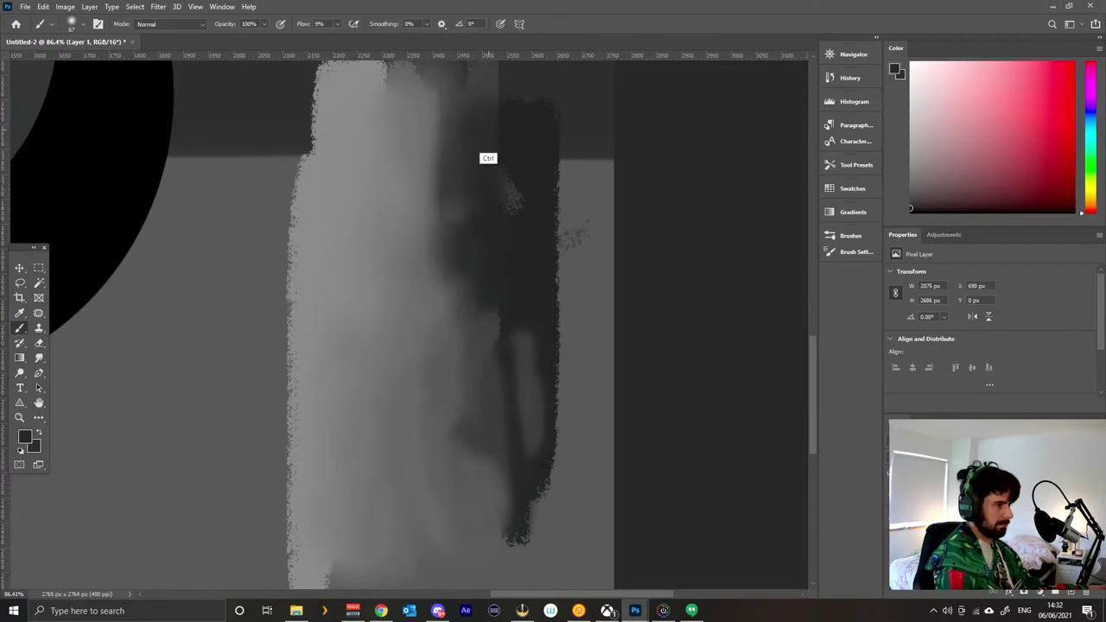
key("ctrl+z")
key("ctrl+z")
key("ctrl+z")
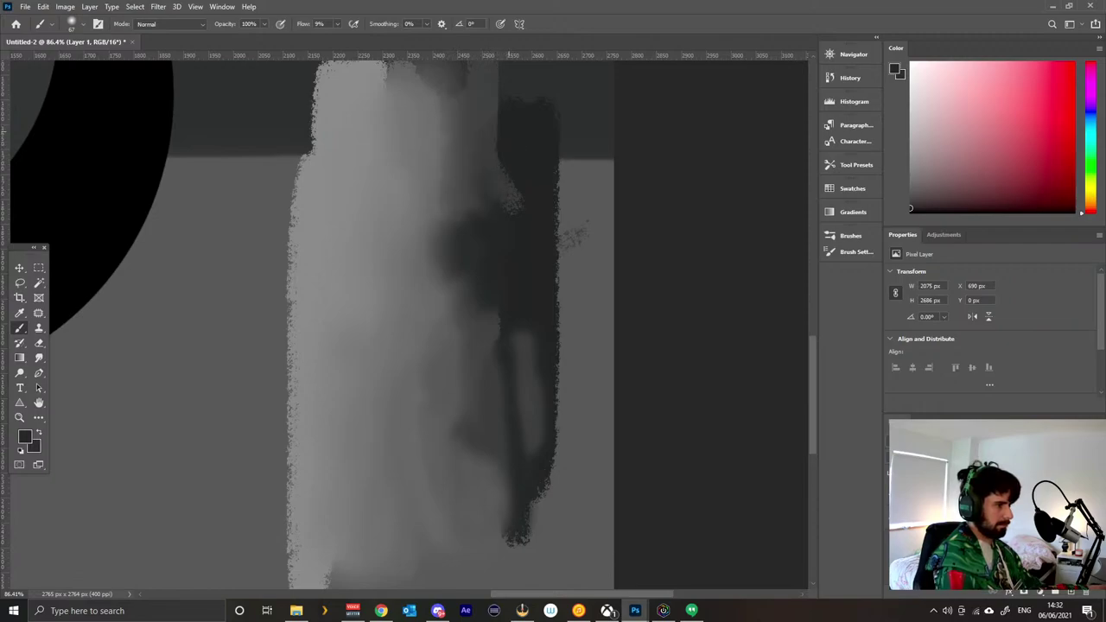
Cover the textured speck and upper near-black boundary with low-flow strokes, alternating sampled dark grey and near-black to soften the edge.
left_click_drag(514, 185, 509, 199)
left_click_drag(493, 140, 490, 178)
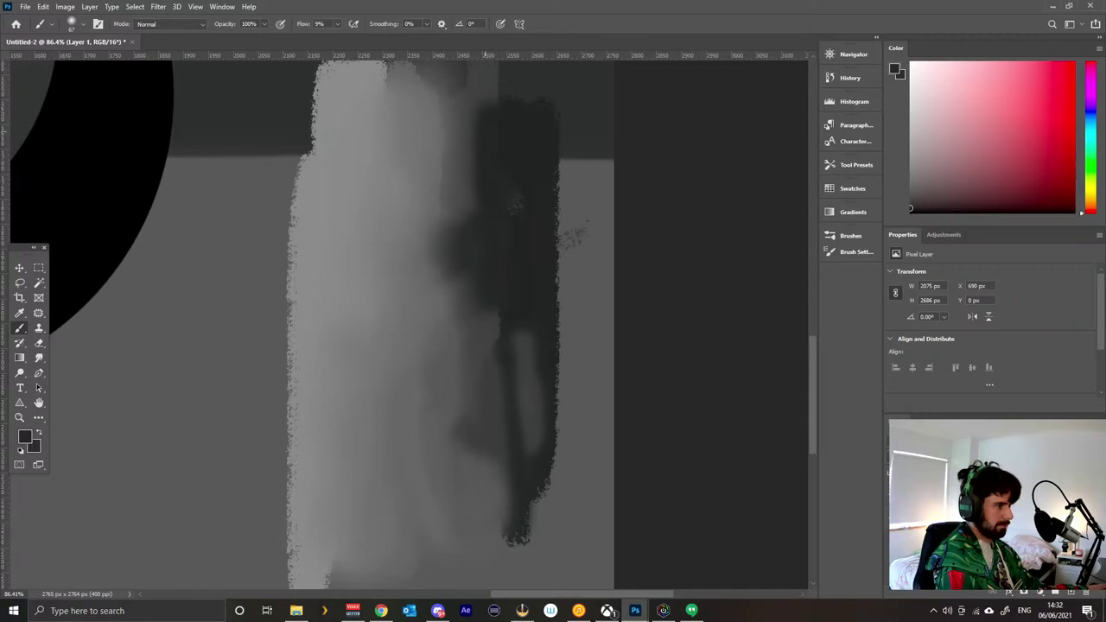
left_click(476, 143, "alt")
mouse_move(485, 177)
left_mouse_down()
mouse_move(475, 125)
mouse_move(485, 132)
left_mouse_up()
left_click(513, 201, "alt")
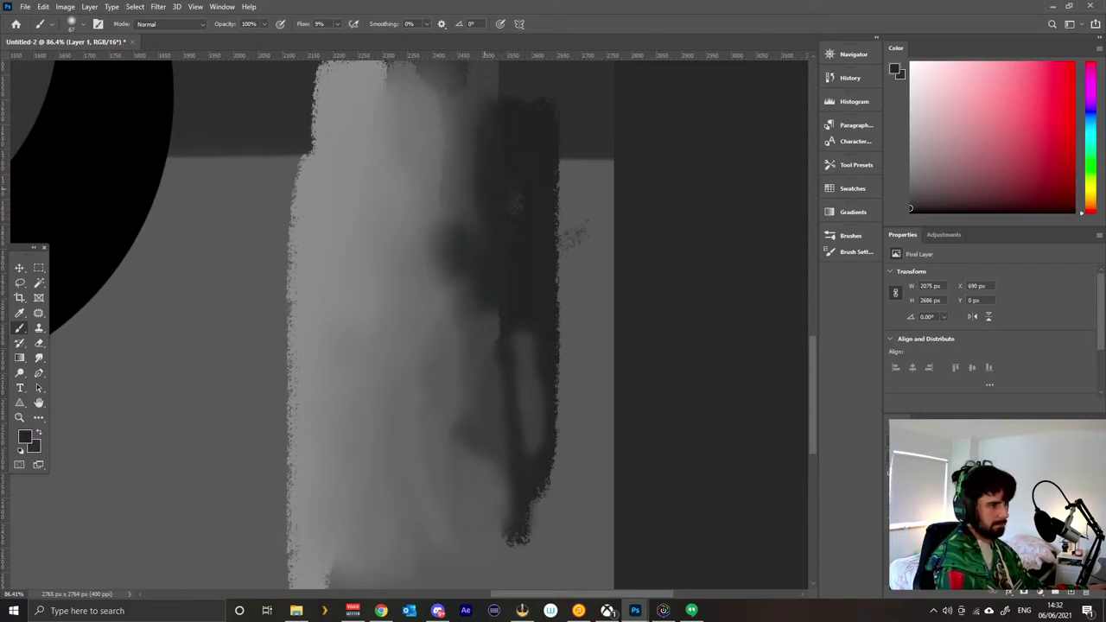
left_click(467, 176, "alt")
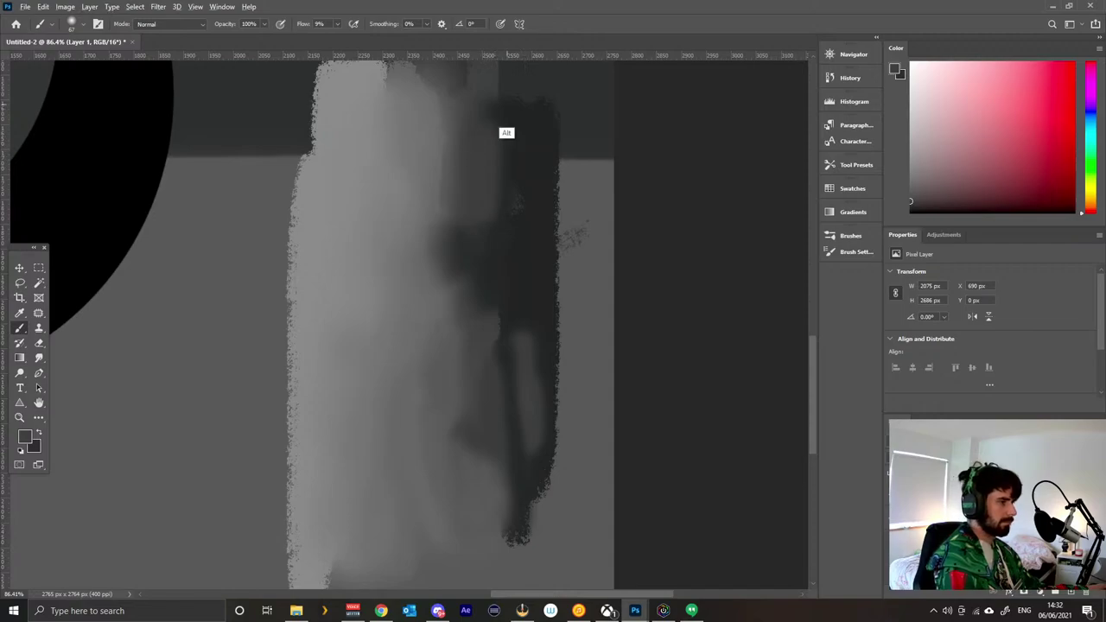
left_click(510, 179, "alt")
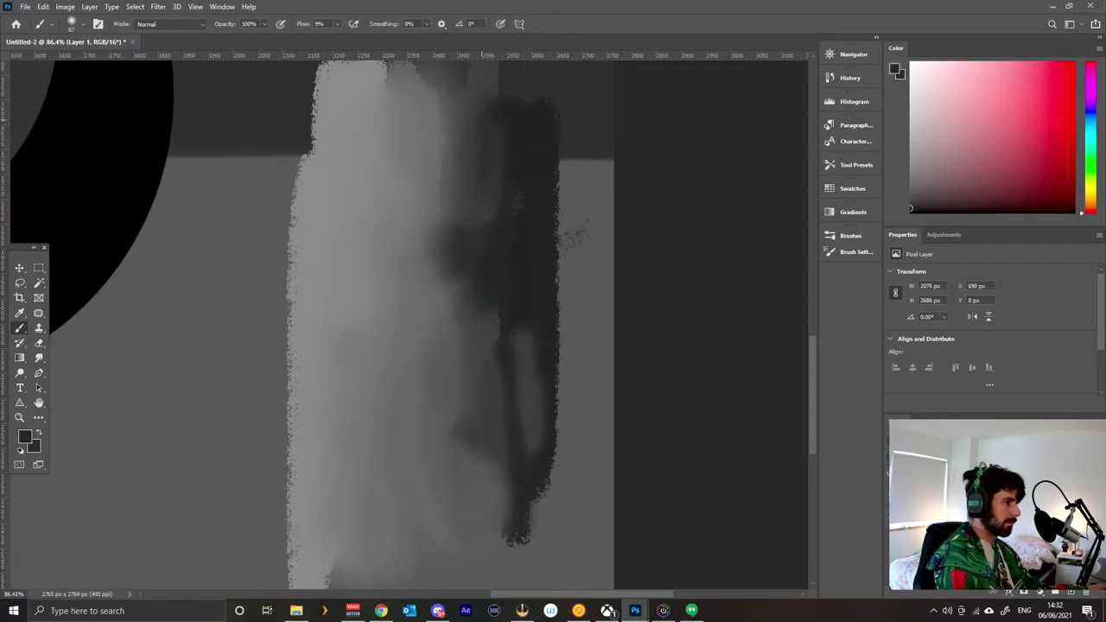
left_click(464, 171, "alt")
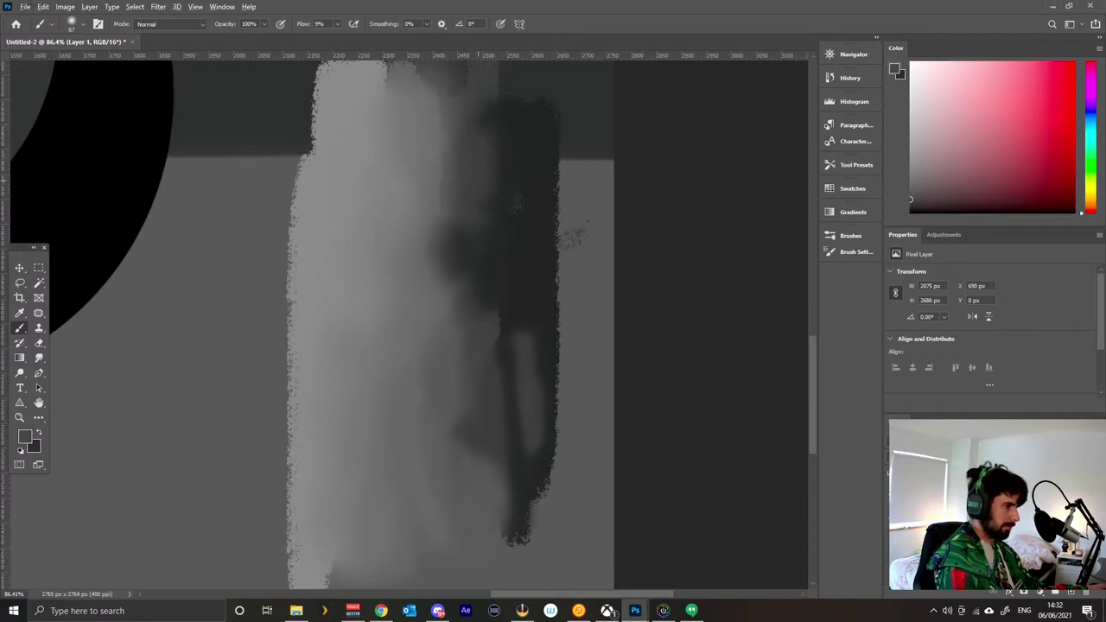
Enlarge the brush to 191 px and smooth the upper near-black to dark grey transition with sampled tones.
right_click(460, 193)
left_click_drag(458, 214, 481, 218)
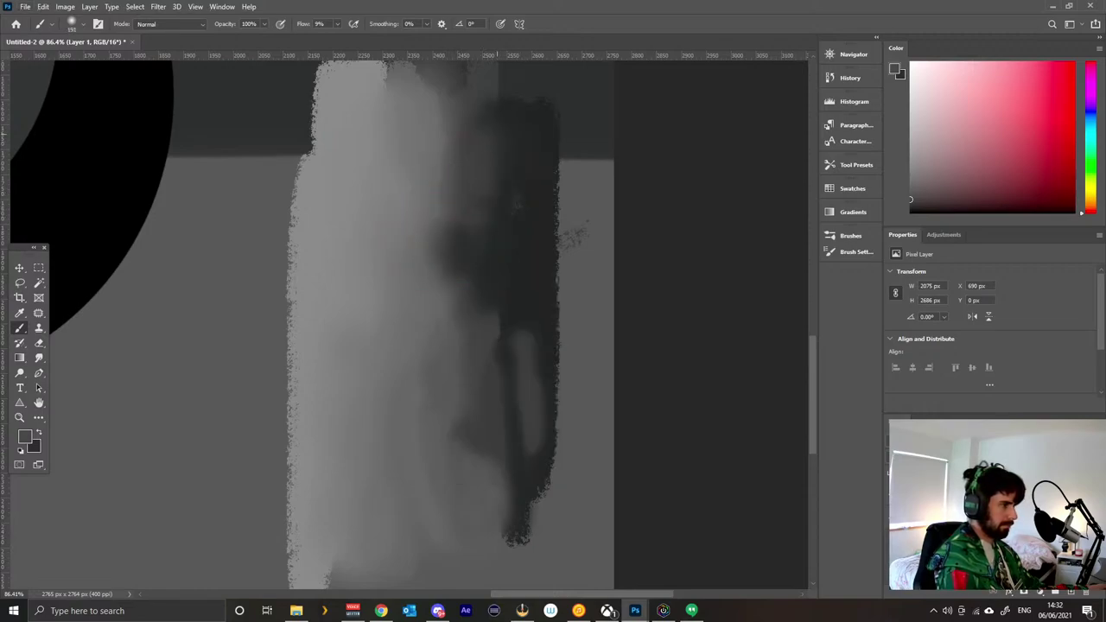
left_click(537, 180, "alt")
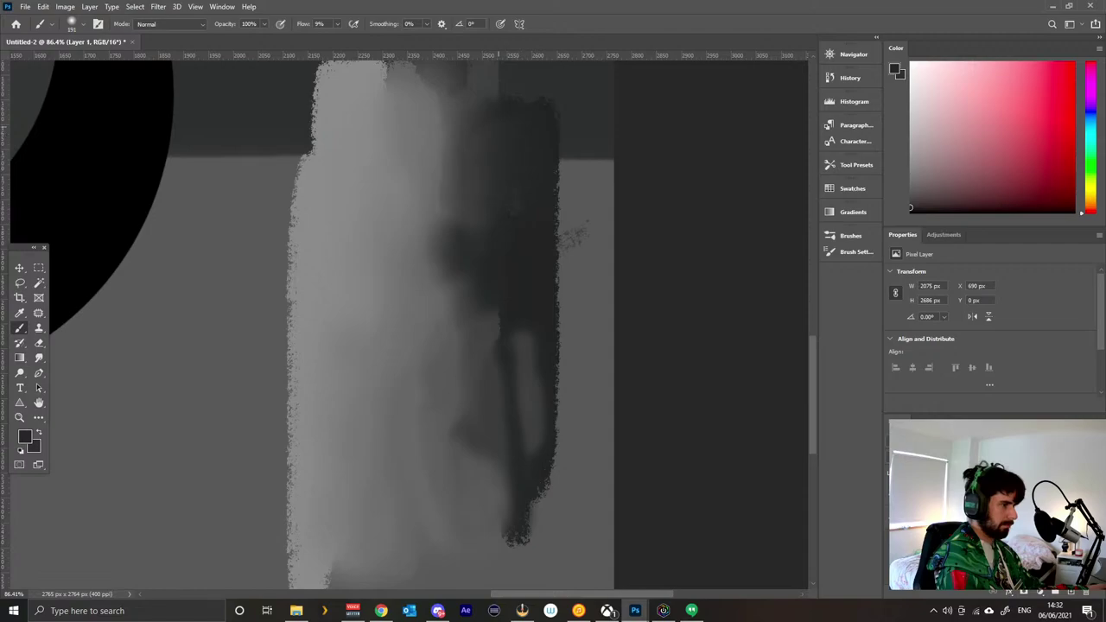
left_click(456, 140, "alt")
left_click_drag(484, 142, 487, 190)
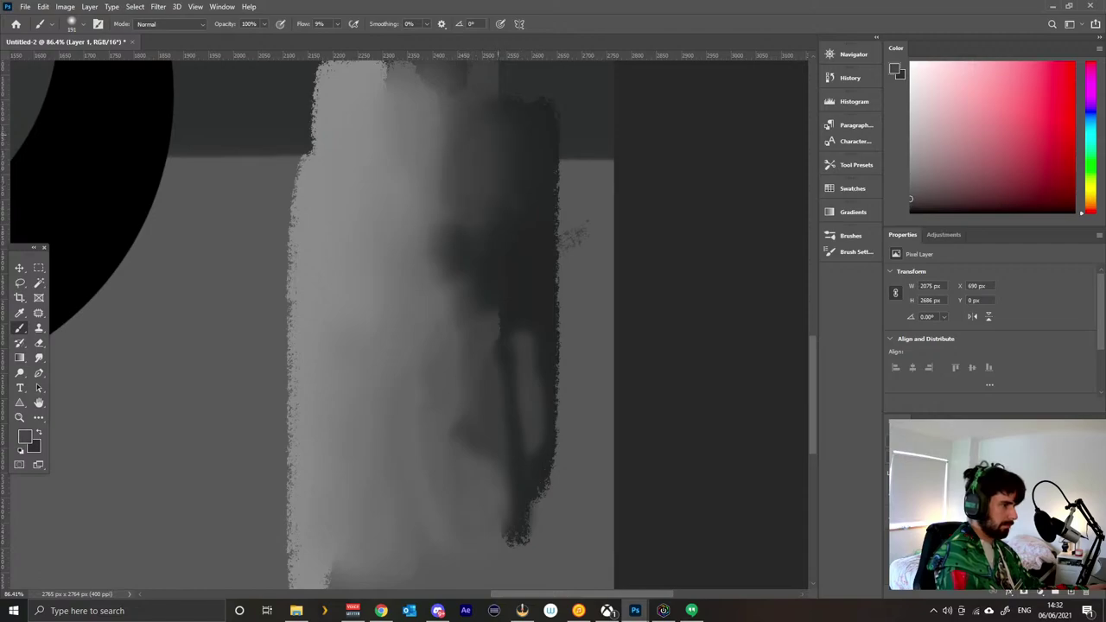
left_click(531, 139, "alt")
left_click(457, 171, "alt")
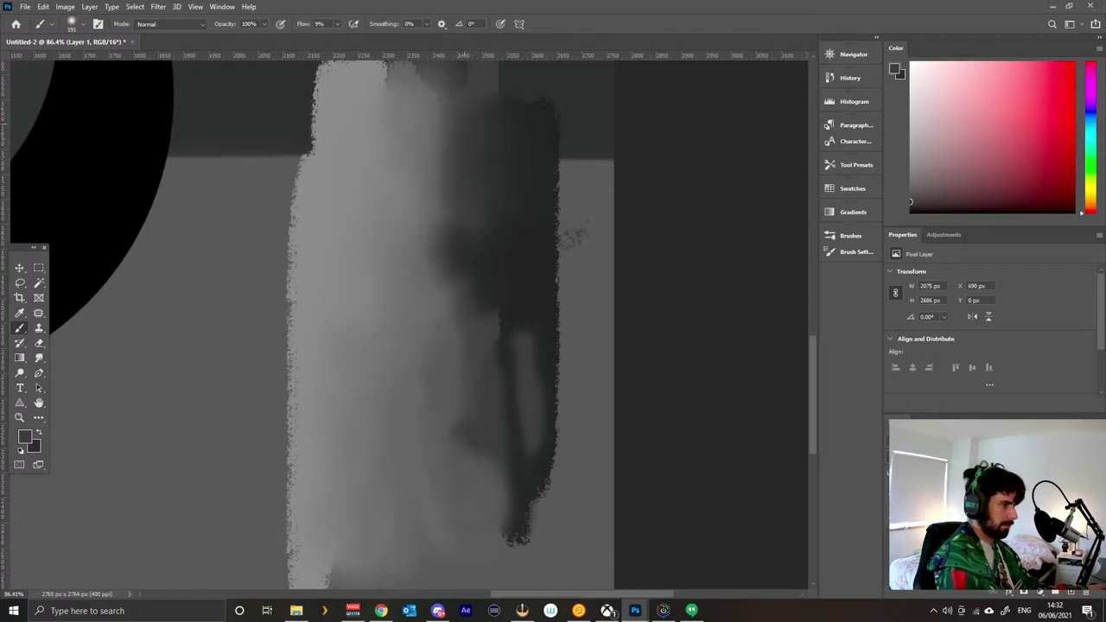
Blend the upper dark grey into the light grey area with broad strokes of sampled mid and light greys.
left_click(416, 149, "alt")
mouse_move(456, 136)
left_mouse_down()
mouse_move(454, 177)
mouse_move(434, 117)
left_mouse_up()
left_click(473, 161, "alt")
left_click(416, 168, "alt")
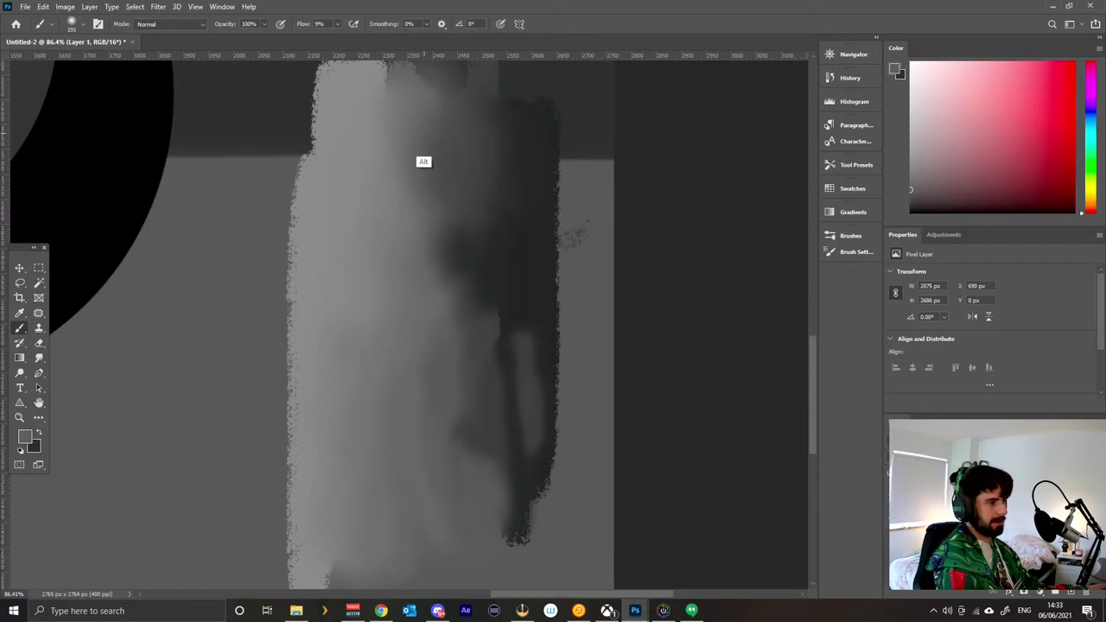
left_click(358, 165, "alt")
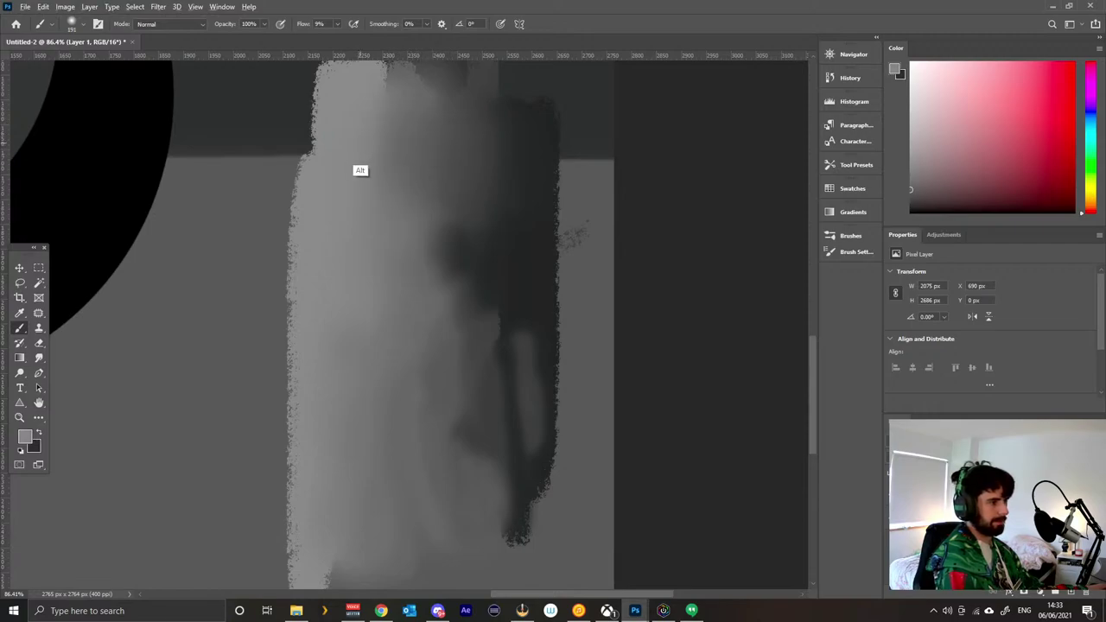
left_click_drag(388, 166, 381, 116)
left_click(422, 147, "alt")
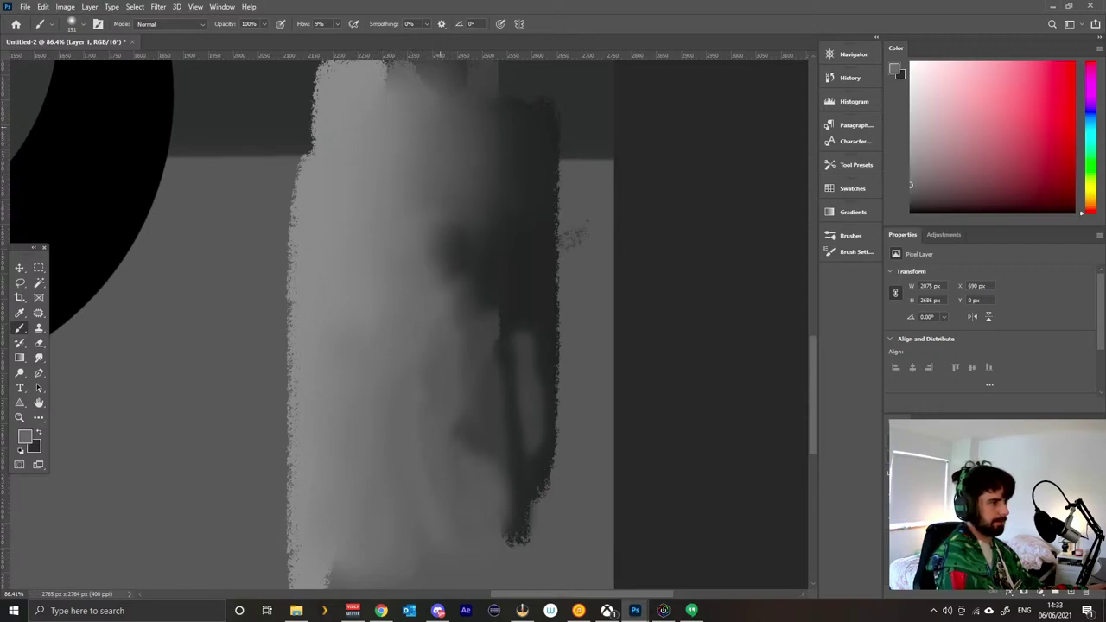
Refine the upper gradient with sampled dark, light and mid greys, deepening the transition beside the near-black band.
left_click(505, 162, "alt")
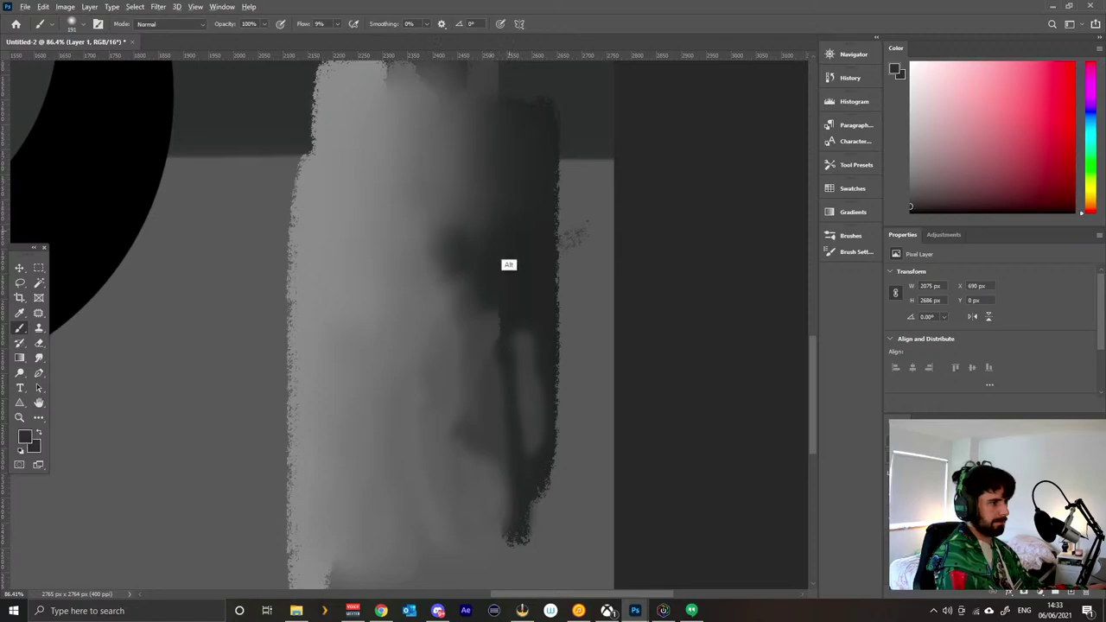
left_click(346, 147, "alt")
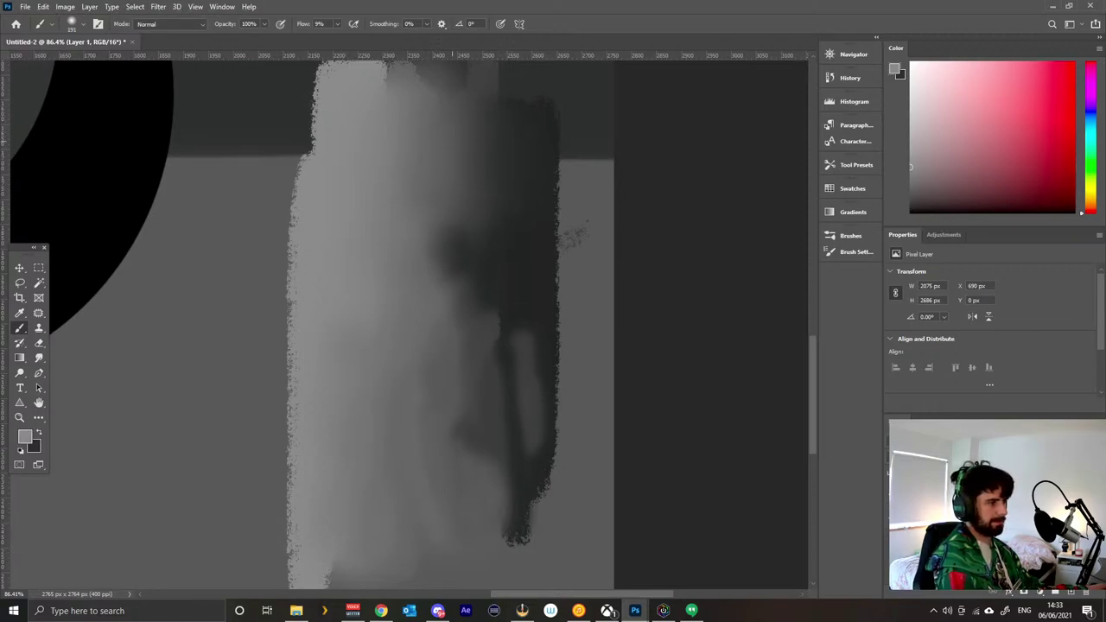
left_click(446, 171, "alt")
left_click(499, 167, "alt")
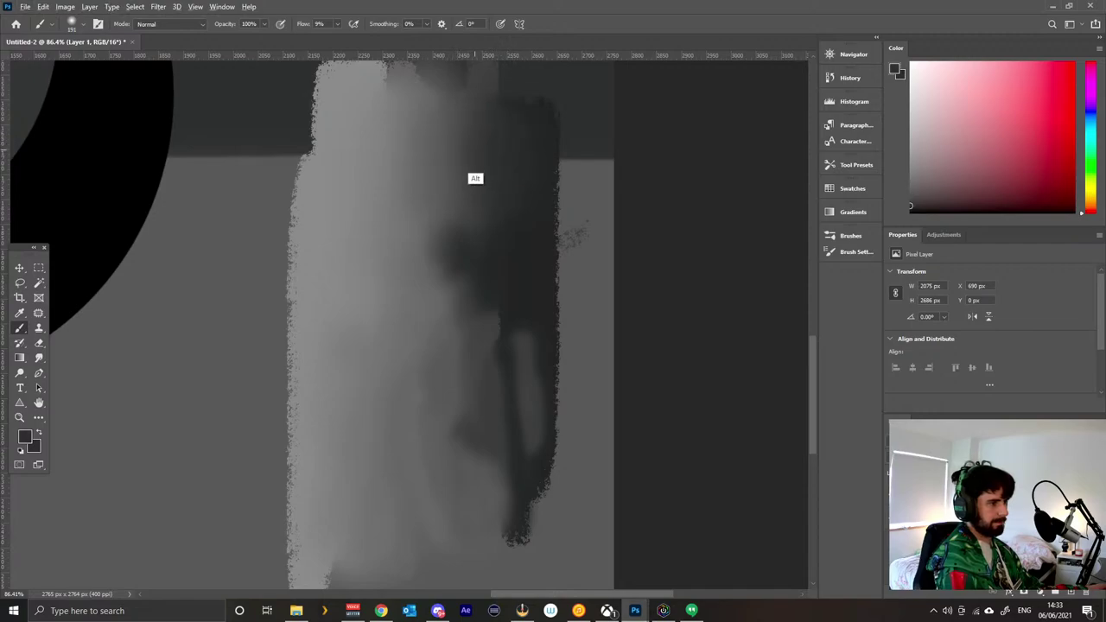
Try a sampled lighter grey over the upper dark band, and undo the stroke.
left_click(377, 269, "alt")
left_click_drag(498, 120, 477, 187)
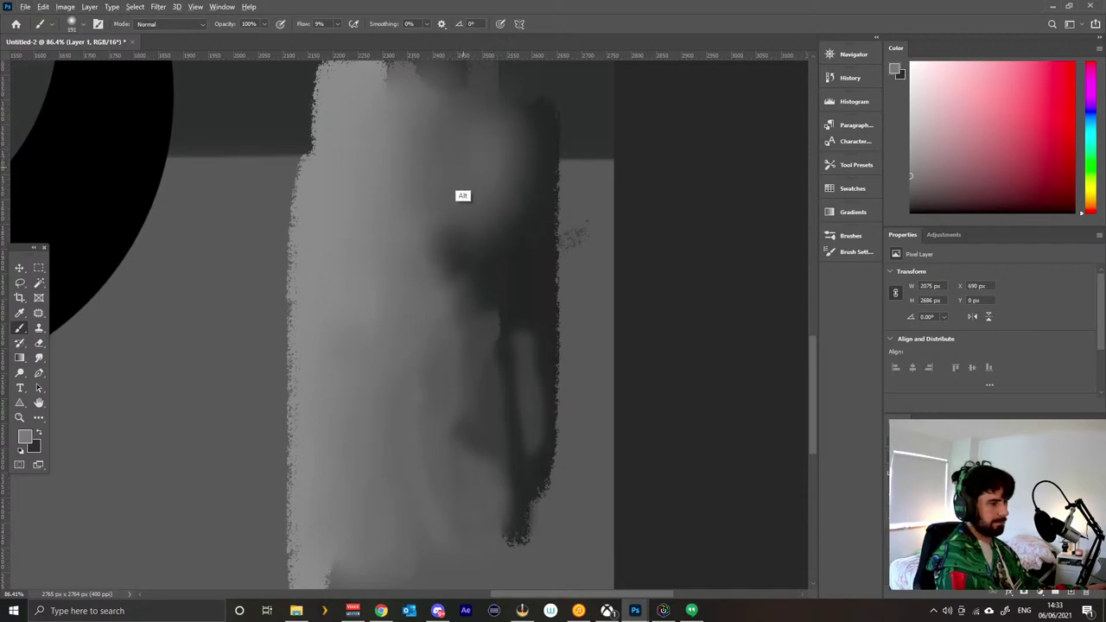
key("ctrl+z")
Sample the dark grey at the upper transition and brush it across the near-black edge.
left_click(489, 175, "alt")
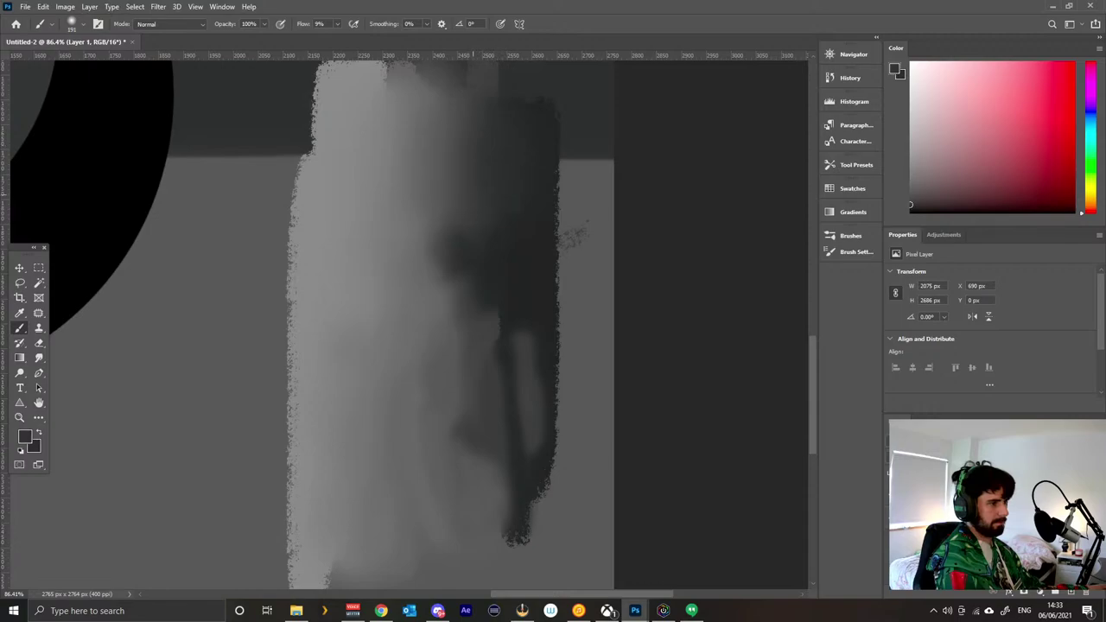
left_click_drag(553, 150, 459, 181)
Blend the sphere's white highlight into its rough light-grey ring with soft strokes of sampled white and greys.
left_click_drag(398, 282, 509, 252)
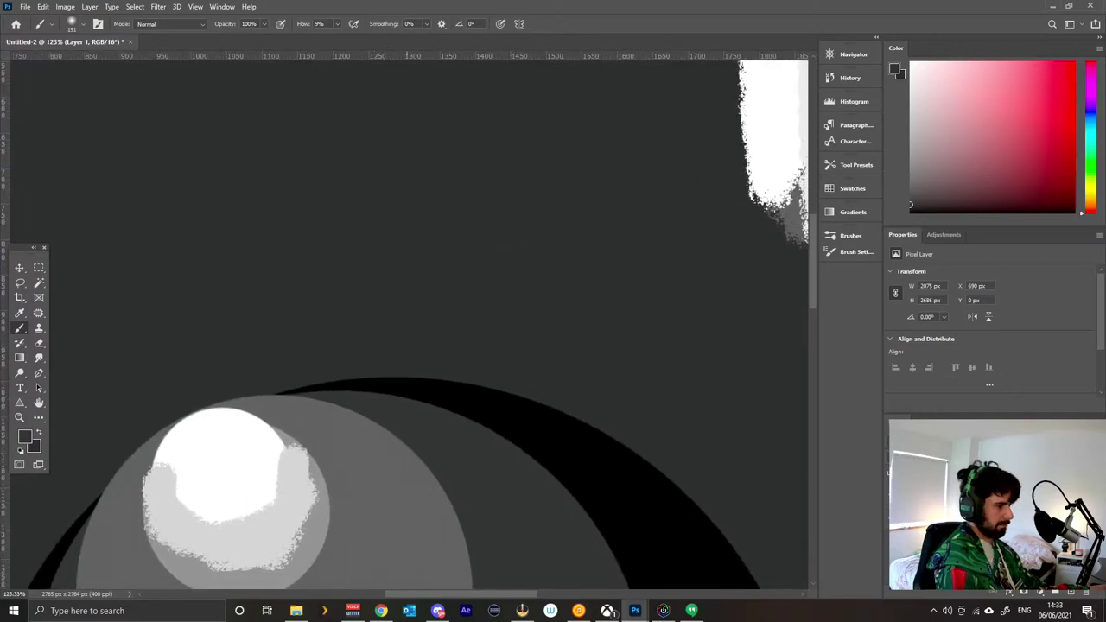
left_click_drag(399, 481, 464, 198)
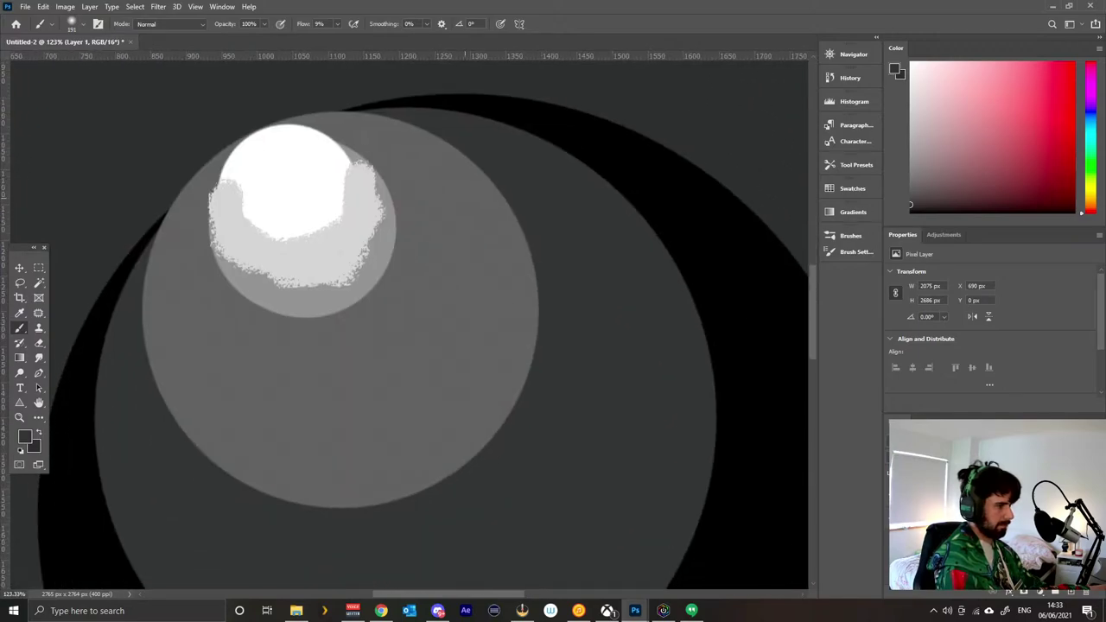
left_click(296, 249, "alt")
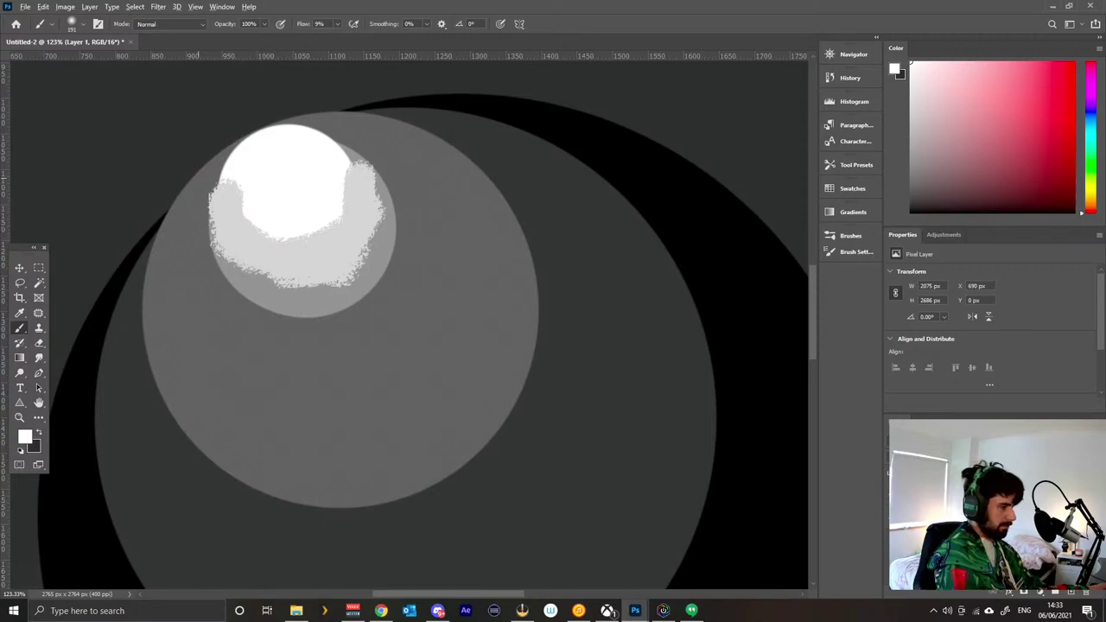
left_click_drag(279, 175, 257, 195)
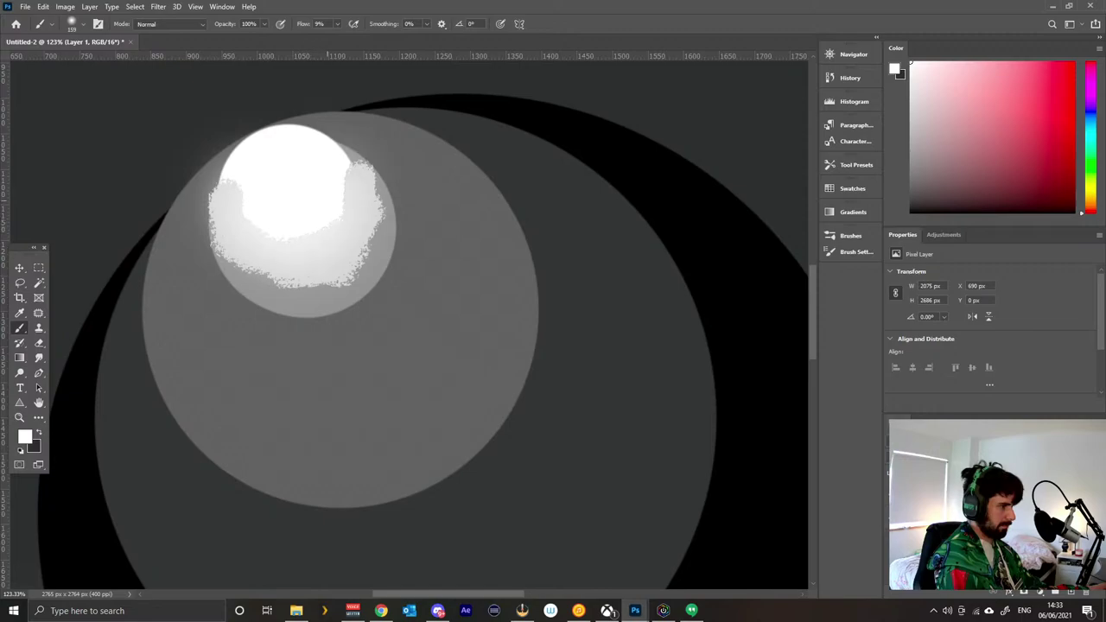
left_click(298, 311, "alt")
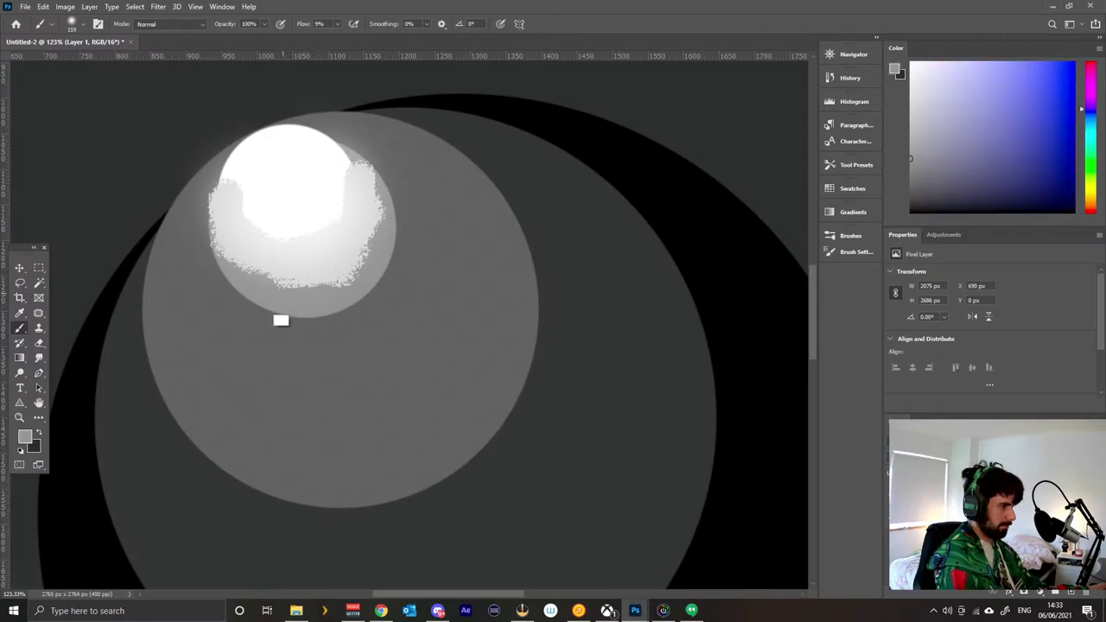
mouse_move(238, 247)
left_mouse_down()
mouse_move(281, 259)
mouse_move(337, 244)
mouse_move(338, 198)
left_mouse_up()
left_click(278, 236, "alt")
mouse_move(276, 245)
left_mouse_down()
mouse_move(246, 229)
mouse_move(320, 259)
mouse_move(371, 203)
left_mouse_up()
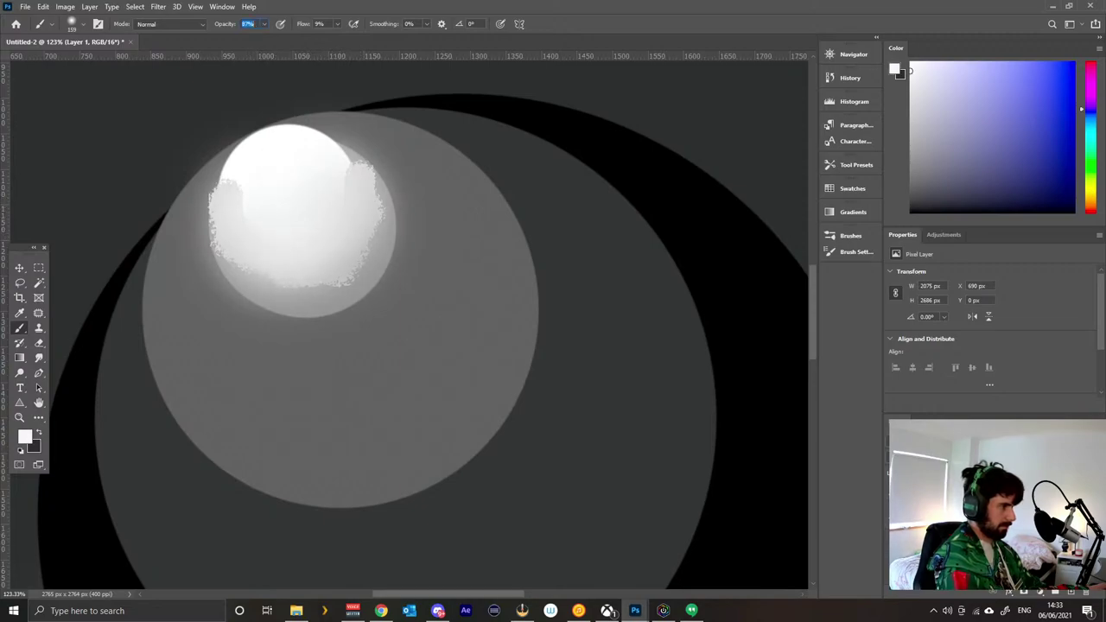
Set the brush opacity to 76% and soften the highlight's lower and left edges with sampled light and mid greys.
left_click_drag(226, 24, 223, 24)
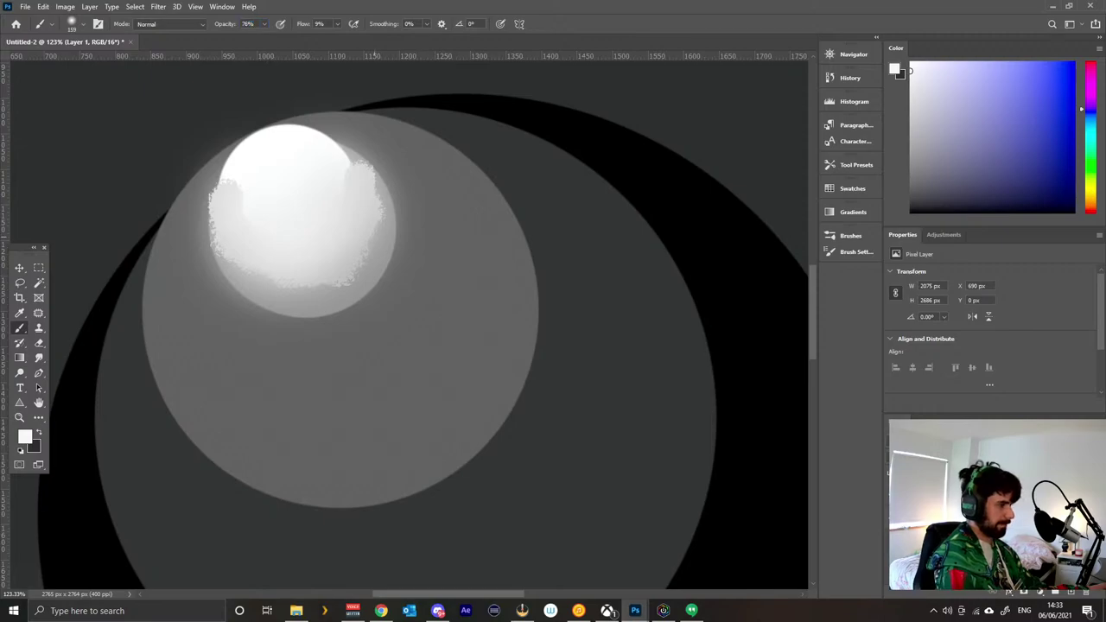
mouse_move(355, 274)
left_mouse_down()
mouse_move(373, 260)
mouse_move(389, 212)
mouse_move(357, 244)
left_mouse_up()
left_click(381, 271, "alt")
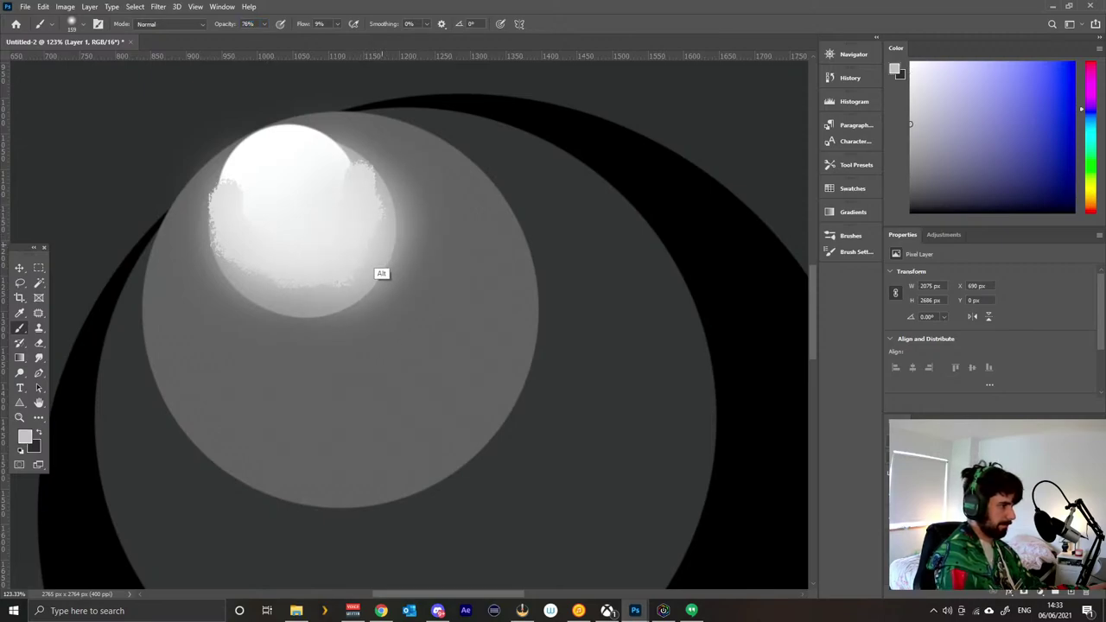
mouse_move(264, 266)
left_mouse_down()
mouse_move(275, 291)
mouse_move(263, 294)
left_mouse_up()
left_click(244, 323, "alt")
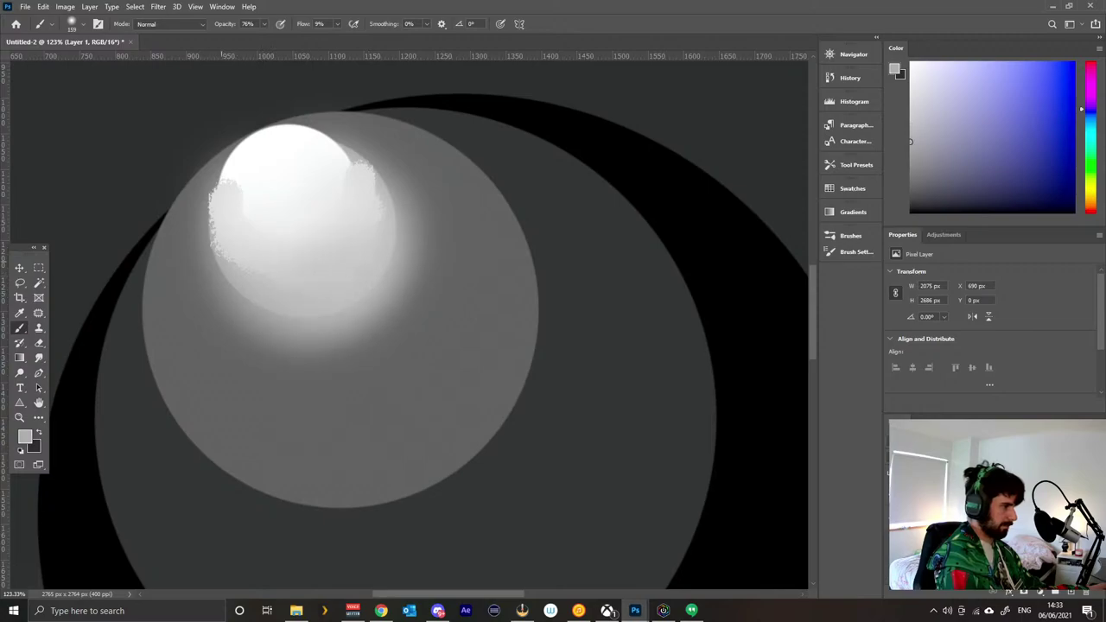
left_click(178, 328, "alt")
mouse_move(252, 311)
left_mouse_down()
mouse_move(212, 261)
mouse_move(228, 285)
mouse_move(265, 287)
left_mouse_up()
left_click(244, 233, "alt")
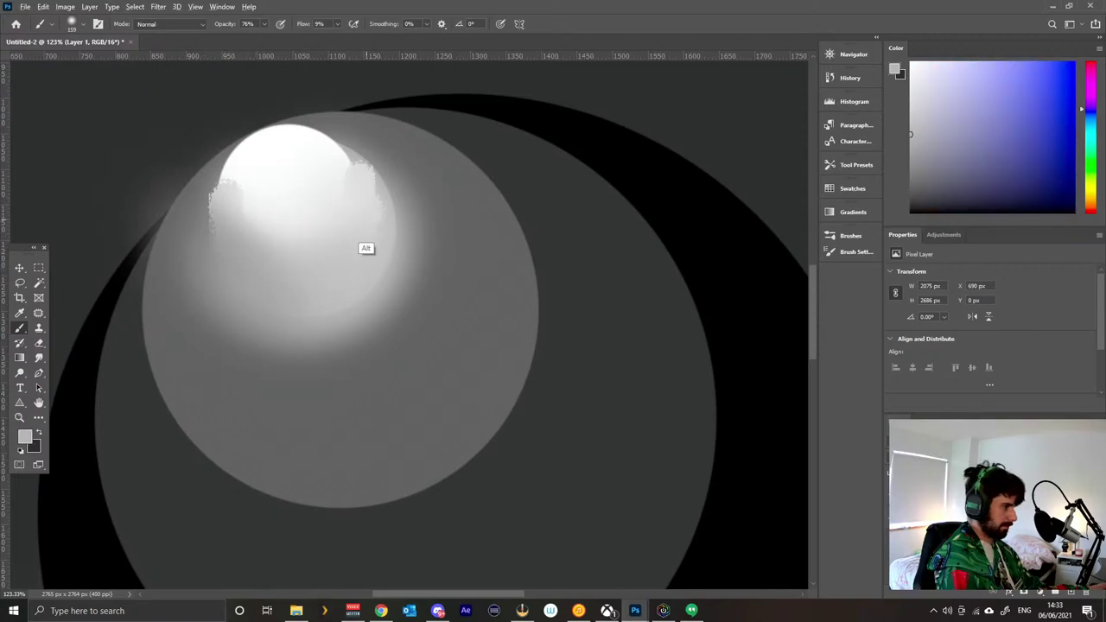
Blend the highlight's right edge into the mid-grey circle with alternating sampled light and mid greys.
left_click(357, 252, "alt")
left_click_drag(368, 204, 362, 252)
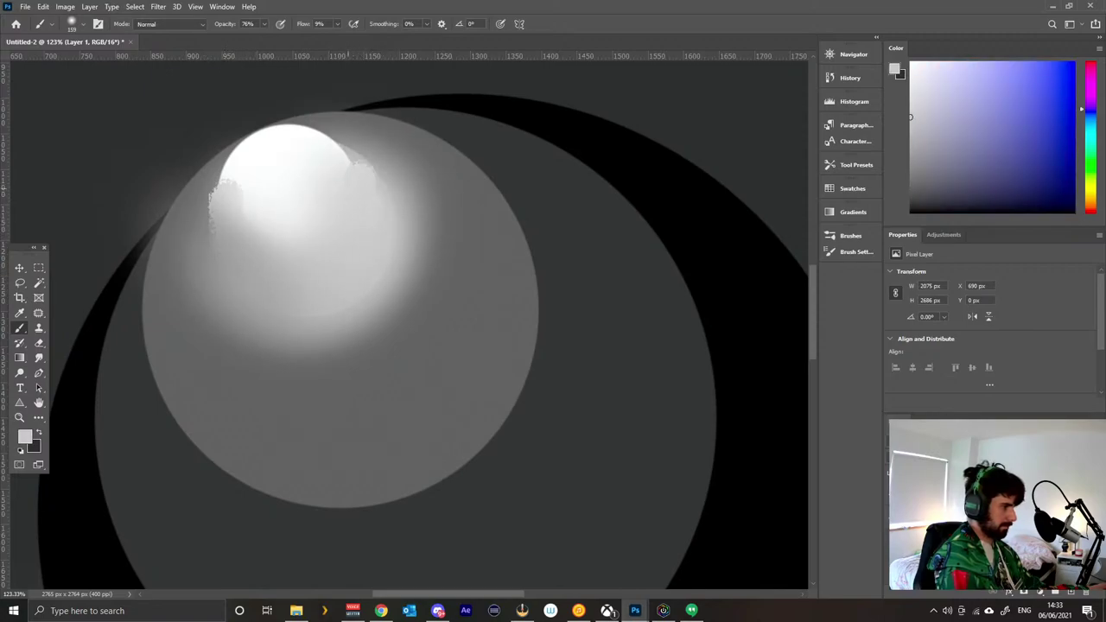
left_click(419, 245, "alt")
left_click_drag(393, 208, 384, 247)
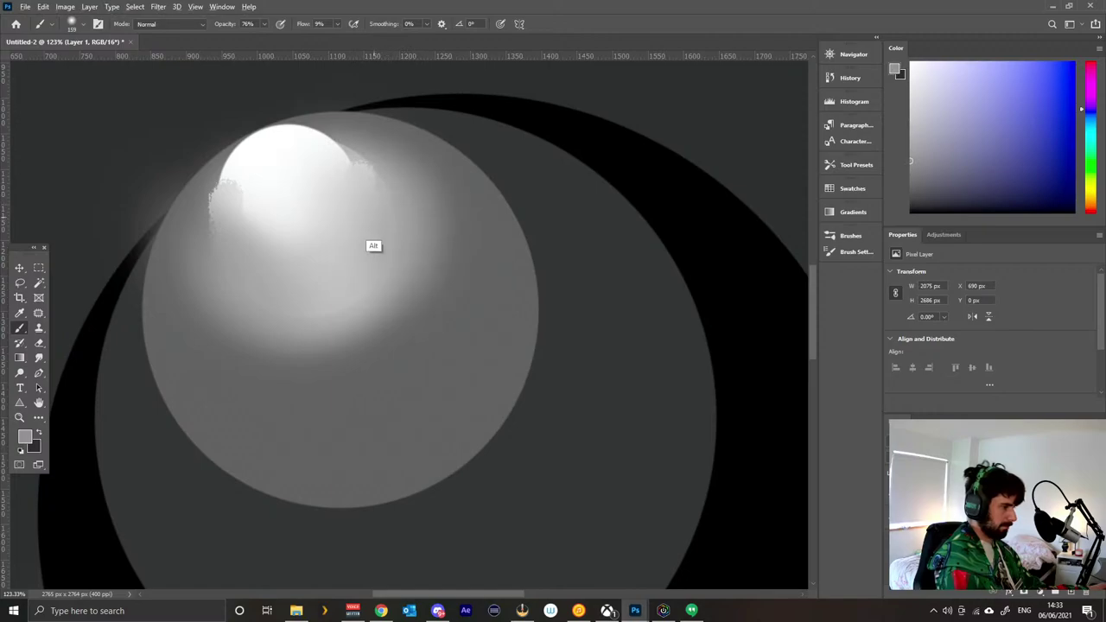
left_click(366, 242, "alt")
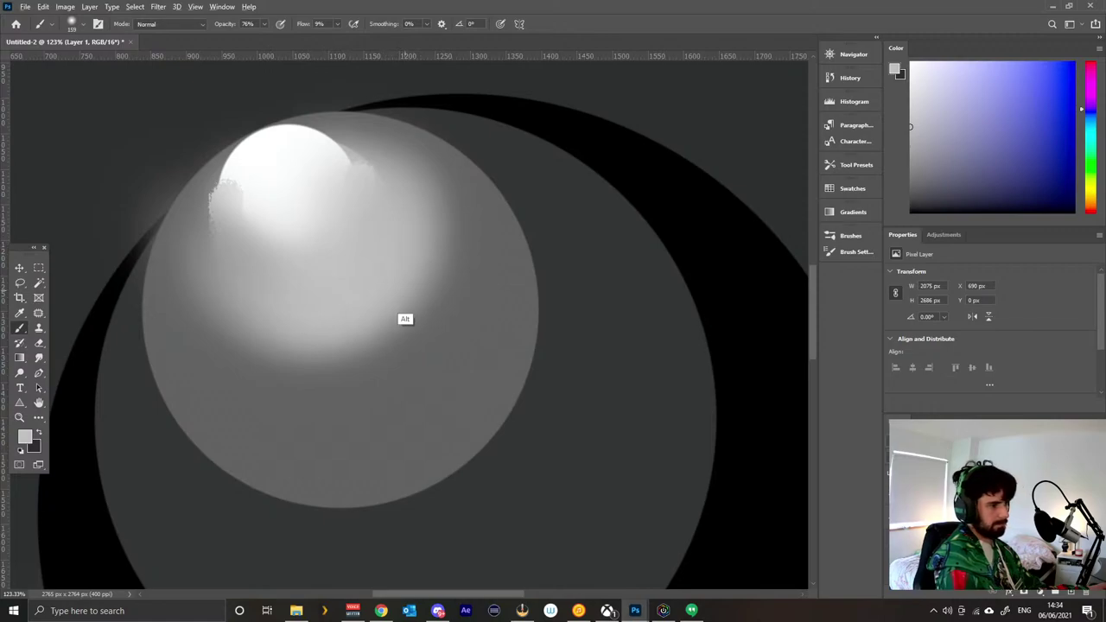
Sample the mid grey and brush around the mid-grey circle's edge to soften it into the surrounding dark grey band.
left_click(440, 366, "alt")
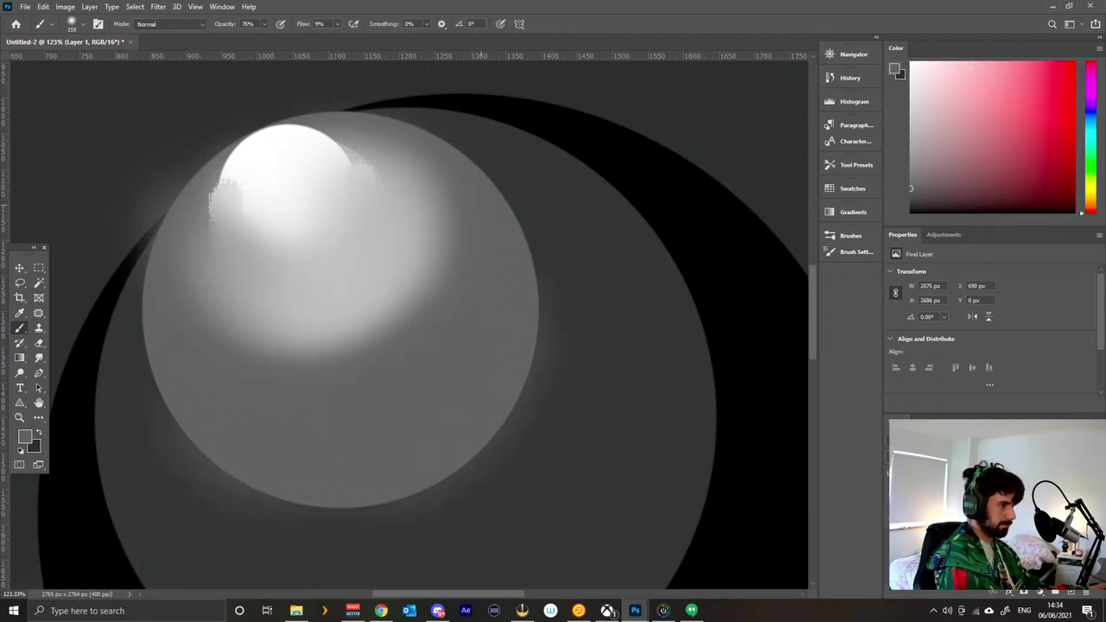
mouse_move(379, 127)
left_mouse_down()
mouse_move(518, 195)
mouse_move(467, 138)
mouse_move(528, 272)
mouse_move(533, 244)
left_mouse_up()
mouse_move(534, 423)
left_mouse_down()
mouse_move(458, 499)
mouse_move(303, 536)
mouse_move(121, 415)
mouse_move(95, 277)
left_mouse_up()
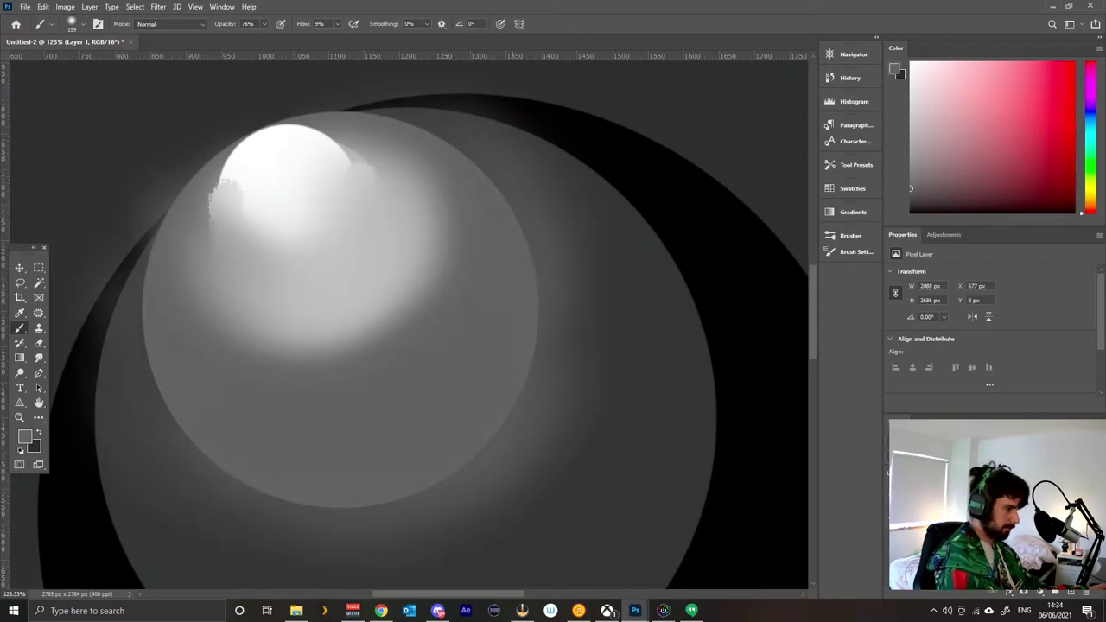
left_click_drag(367, 138, 576, 240)
left_click_drag(96, 484, 86, 329)
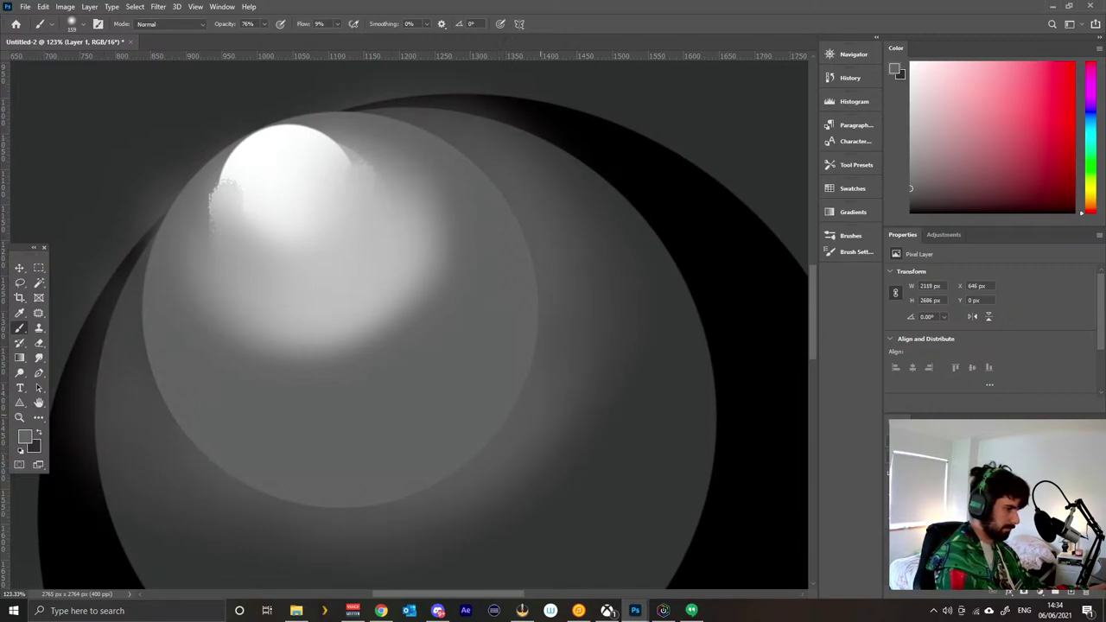
left_click_drag(135, 411, 113, 364)
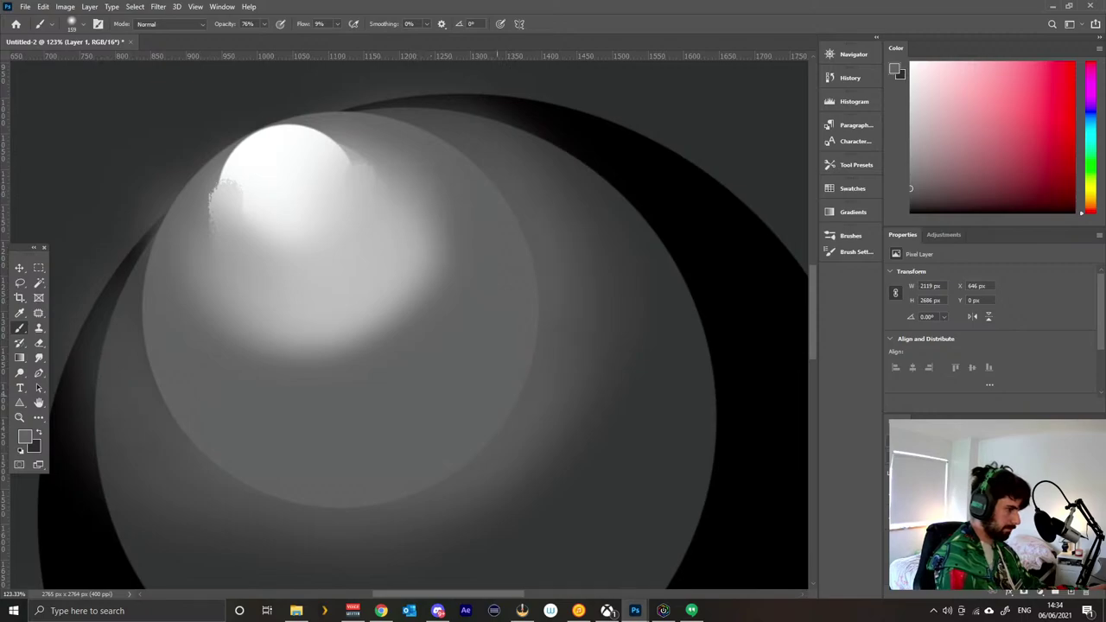
left_click_drag(77, 328, 102, 411)
left_click_drag(80, 462, 73, 372)
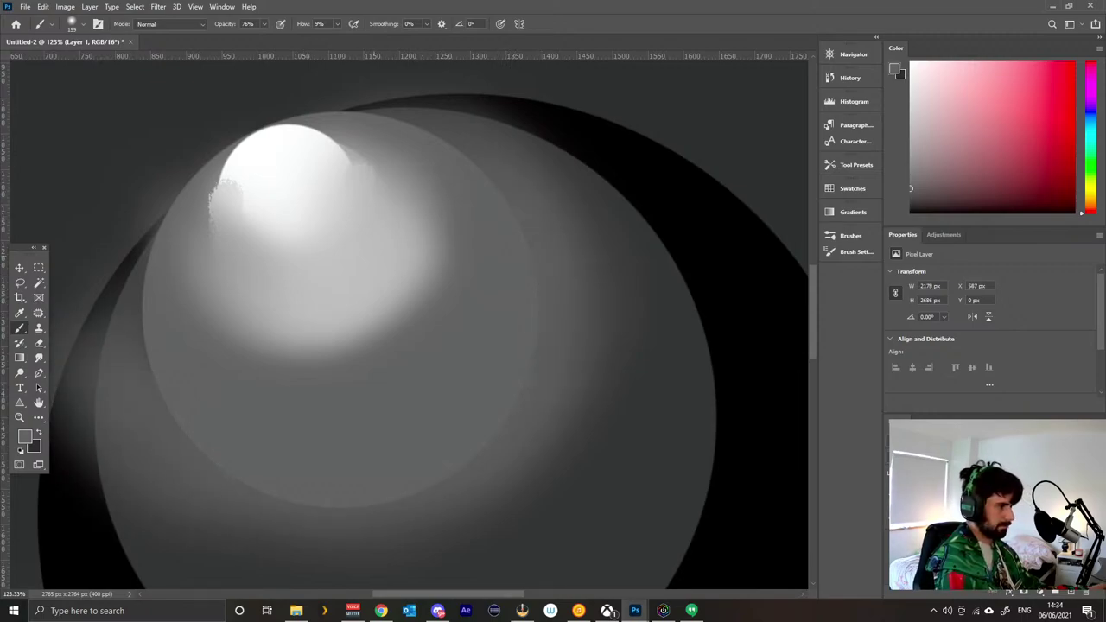
Try a sampled dark grey at the lower right of the mid-grey circle, and undo it.
left_click(235, 593)
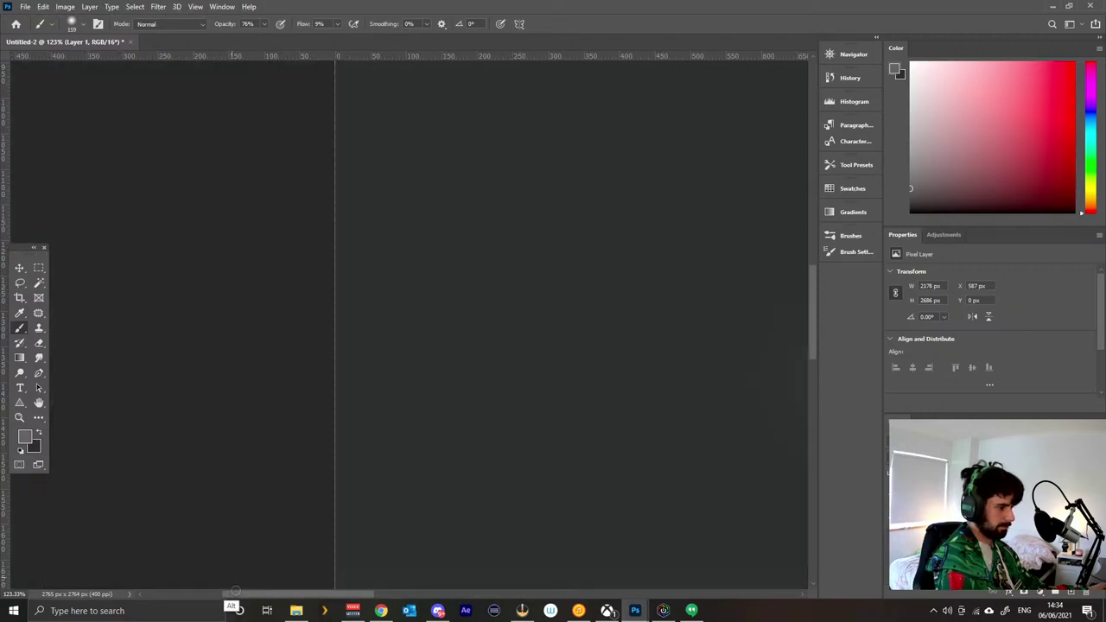
left_click_drag(565, 283, 531, 326)
key("alt+space")
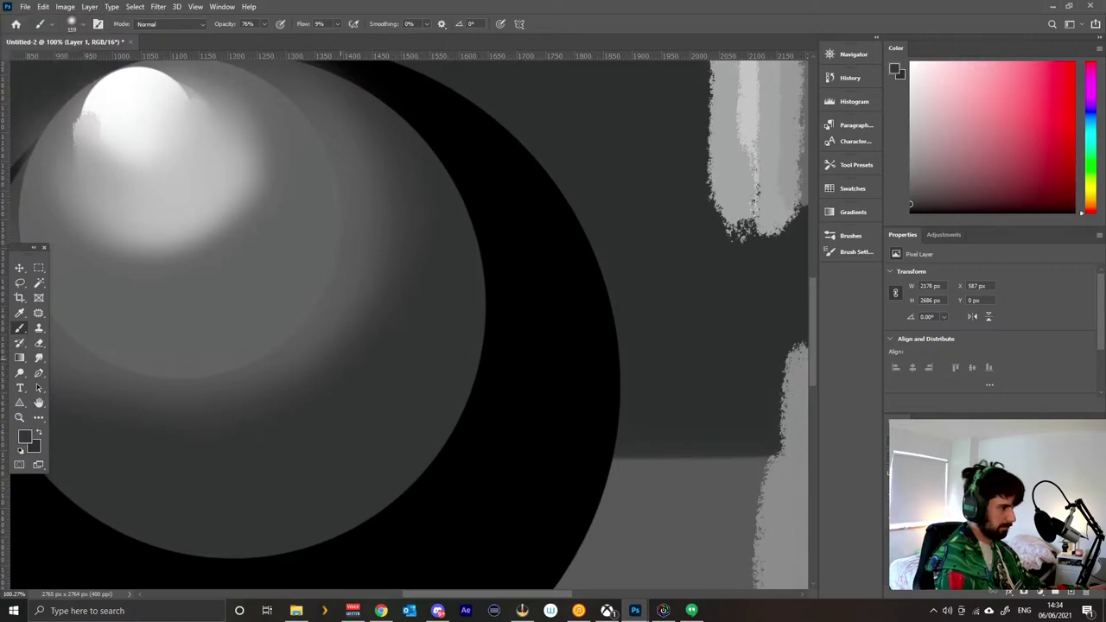
mouse_move(337, 333)
left_mouse_down()
mouse_move(250, 415)
mouse_move(324, 353)
mouse_move(363, 339)
left_mouse_up()
key("ctrl+z")
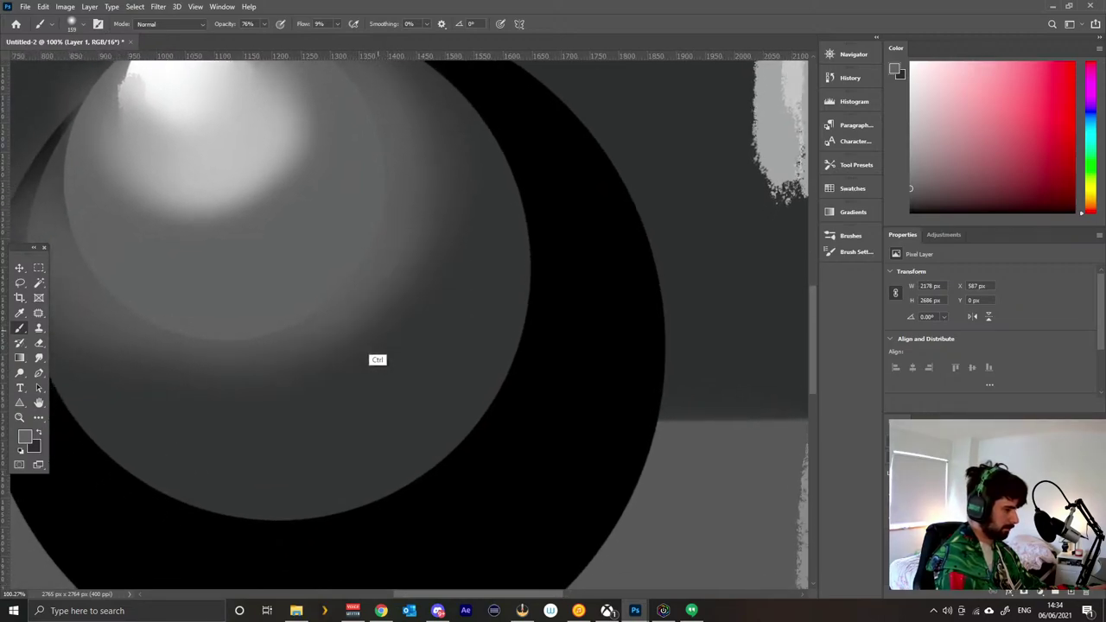
Enlarge the brush and sweep the mid grey broadly over the dark grey circle and onto its black rim.
right_click(373, 329, "alt")
left_click_drag(373, 329, 437, 290)
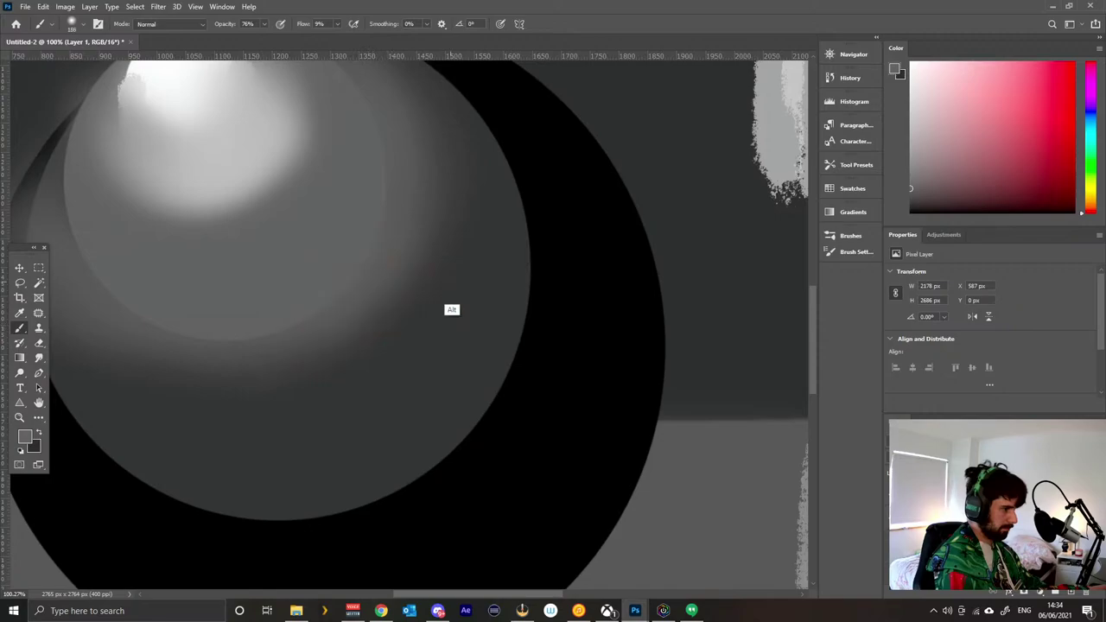
left_click_drag(389, 320, 519, 249)
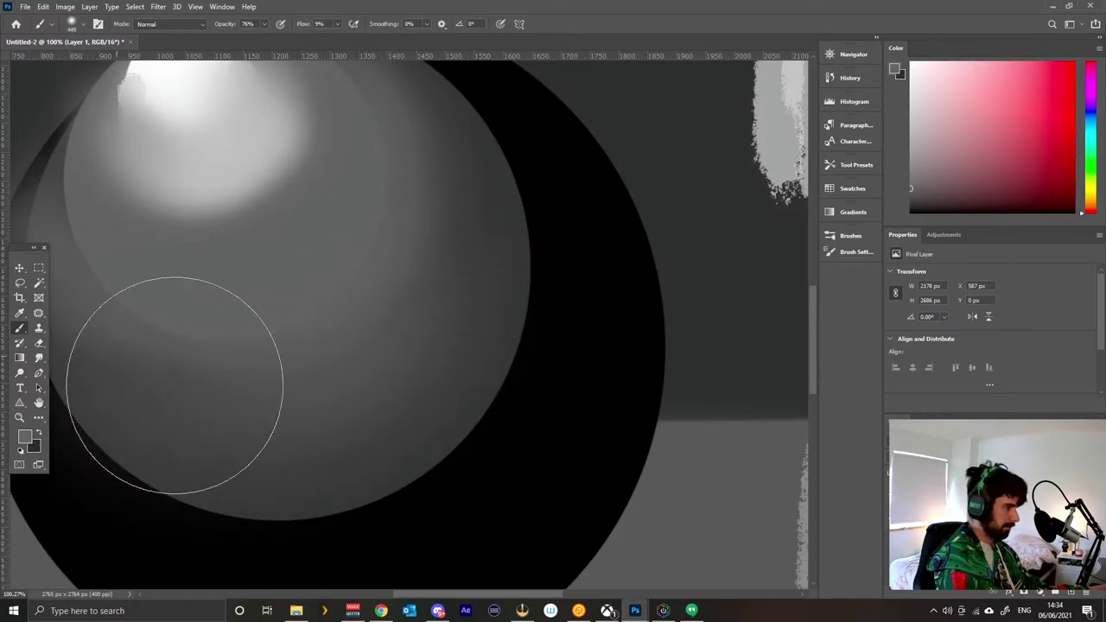
mouse_move(65, 228)
left_mouse_down()
mouse_move(62, 254)
mouse_move(427, 92)
mouse_move(346, 2)
left_mouse_up()
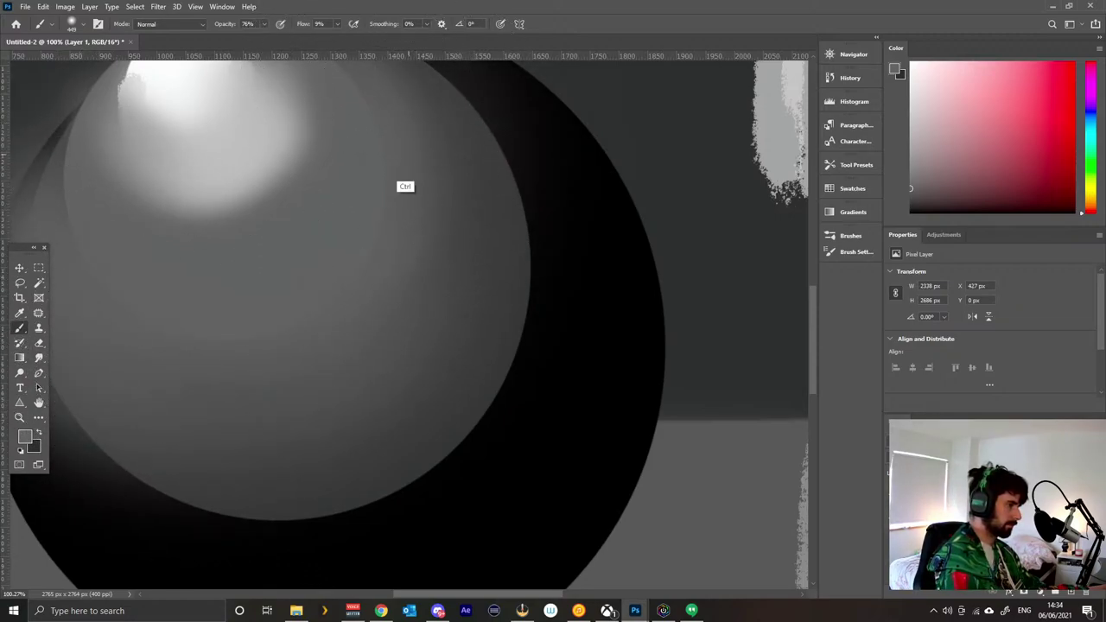
Sample the dark grey at the inner circle's lower edge and blend it over the sphere's lower and left areas.
left_click_drag(409, 157, 355, 277)
scroll(395, 323, "up", 3)
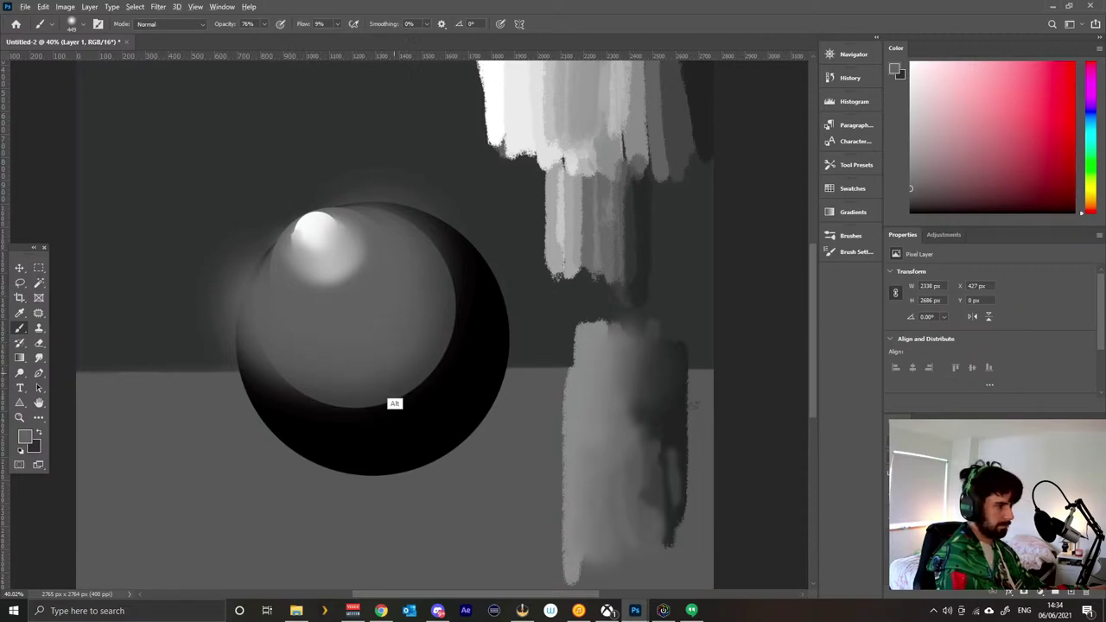
left_click(405, 414, "alt")
mouse_move(416, 346)
left_mouse_down()
mouse_move(336, 370)
mouse_move(270, 353)
left_mouse_up()
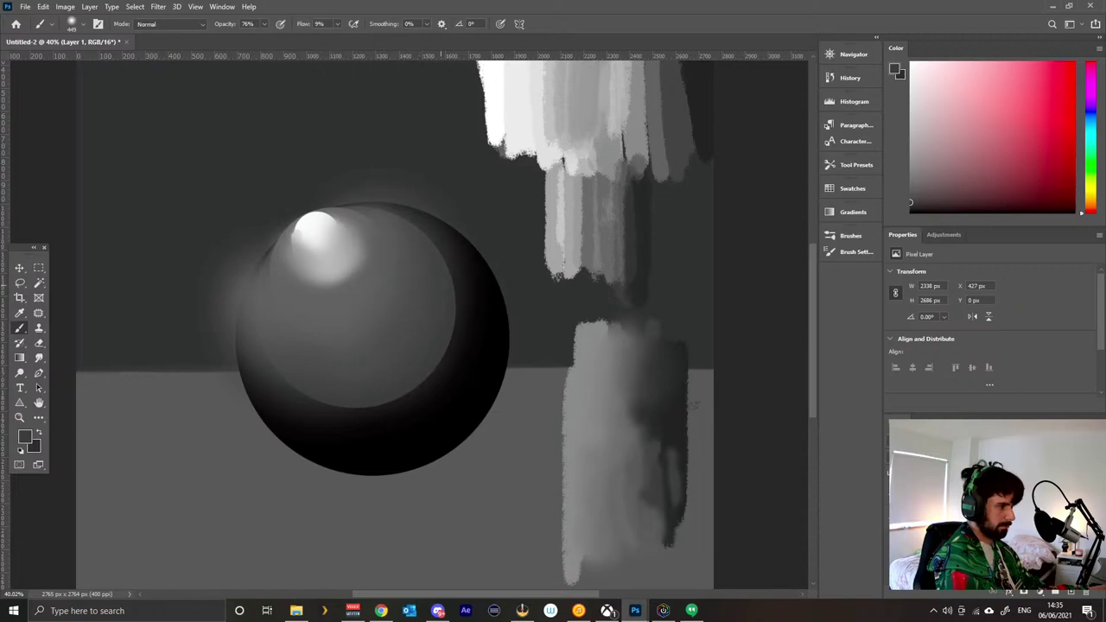
mouse_move(350, 272)
left_mouse_down()
mouse_move(313, 232)
mouse_move(300, 262)
mouse_move(235, 307)
mouse_move(205, 314)
left_mouse_up()
Reduce the brush to 142 px and refine the highlight's falloff with sampled white, light and mid greys.
mouse_move(355, 200)
left_mouse_down()
mouse_move(332, 230)
mouse_move(338, 251)
left_mouse_up()
left_click(323, 264, "alt")
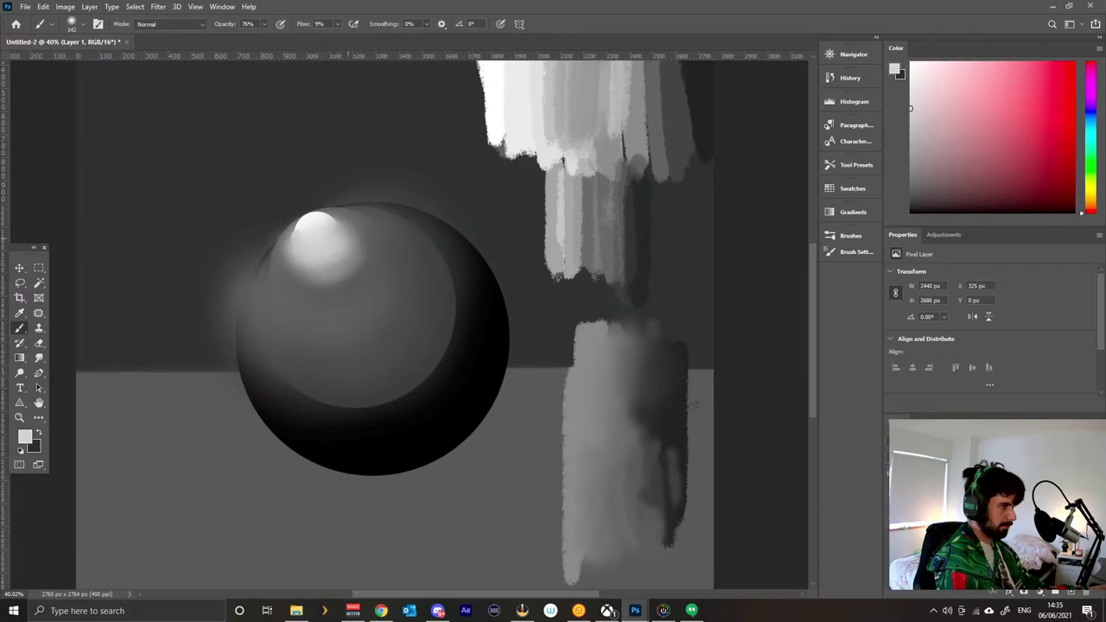
left_click(313, 238, "alt")
left_click(348, 269, "alt")
left_click(346, 294, "alt")
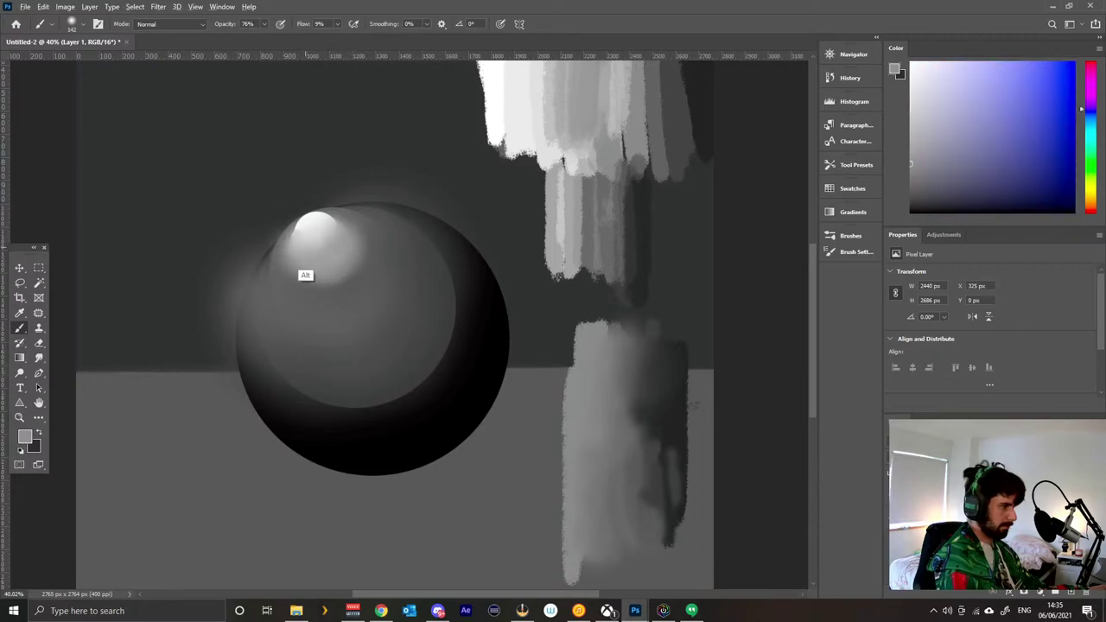
left_click(314, 250, "alt")
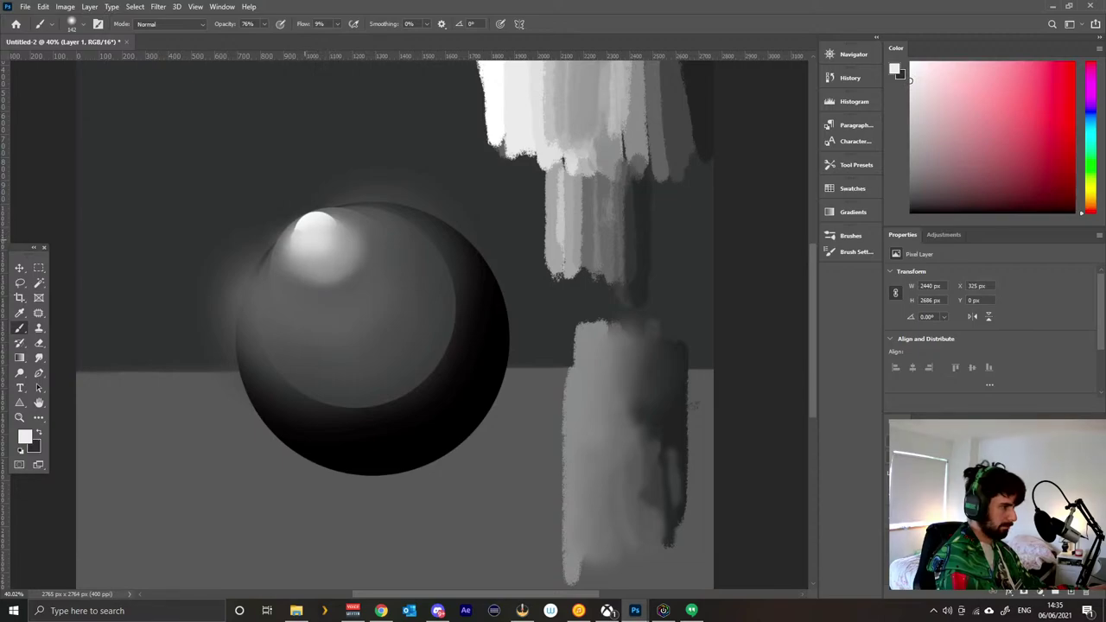
left_click(317, 259, "alt")
Sample dark greys near the inner circle's lower edge and blend that edge into the black crescent, finishing with a larger brush.
left_click(367, 386, "alt")
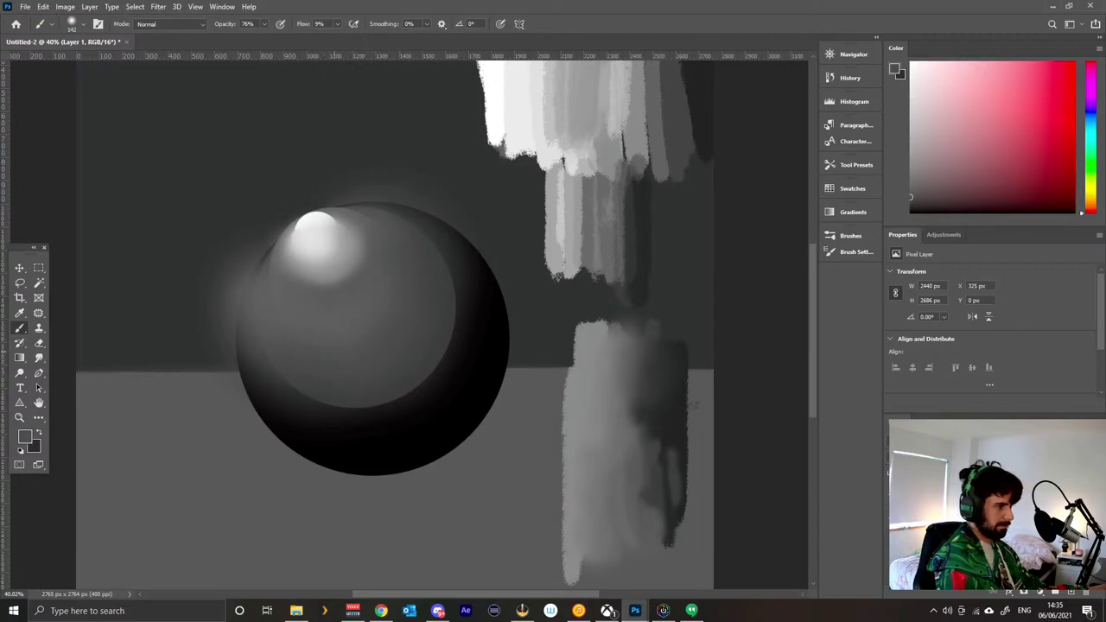
left_click(402, 405, "alt")
mouse_move(417, 379)
left_mouse_down()
mouse_move(358, 407)
mouse_move(338, 402)
left_mouse_up()
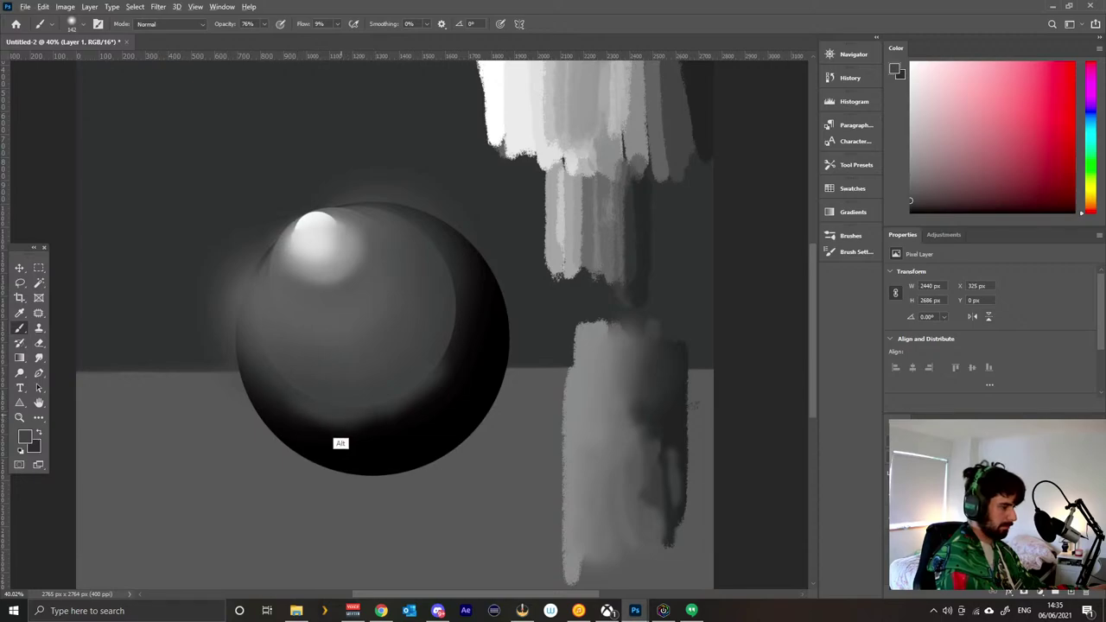
mouse_move(332, 417)
left_mouse_down()
mouse_move(371, 420)
mouse_move(364, 411)
mouse_move(405, 372)
mouse_move(430, 373)
left_mouse_up()
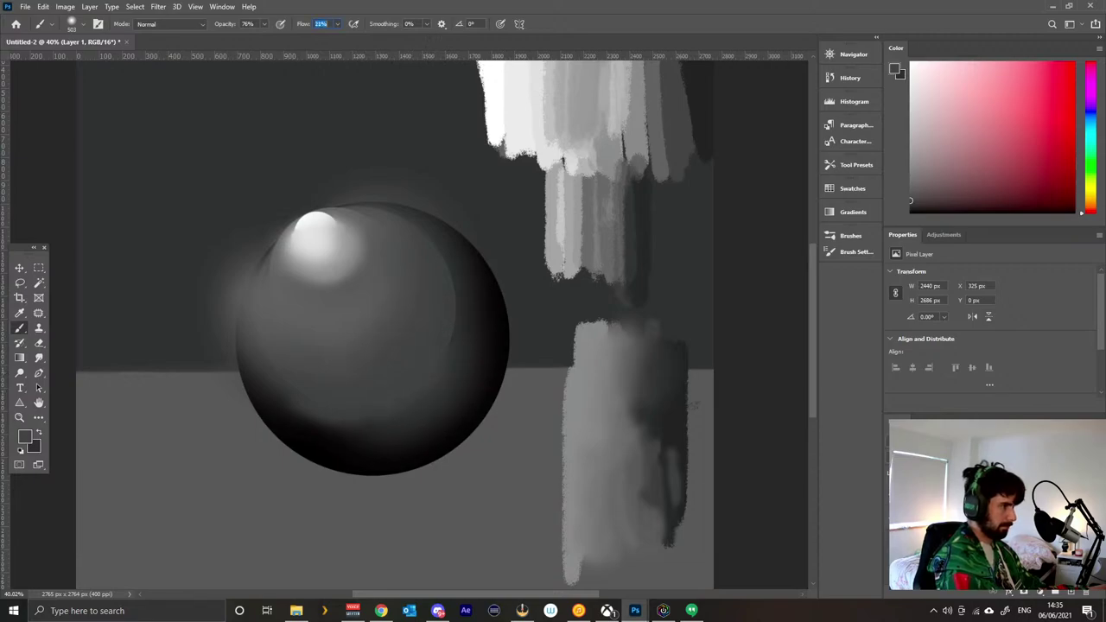
Raise the brush flow to 24% and blend dark grey over the sphere's right rim and lower-left shadow.
left_click_drag(305, 24, 307, 24)
mouse_move(450, 238)
left_mouse_down()
mouse_move(469, 333)
mouse_move(458, 363)
left_mouse_up()
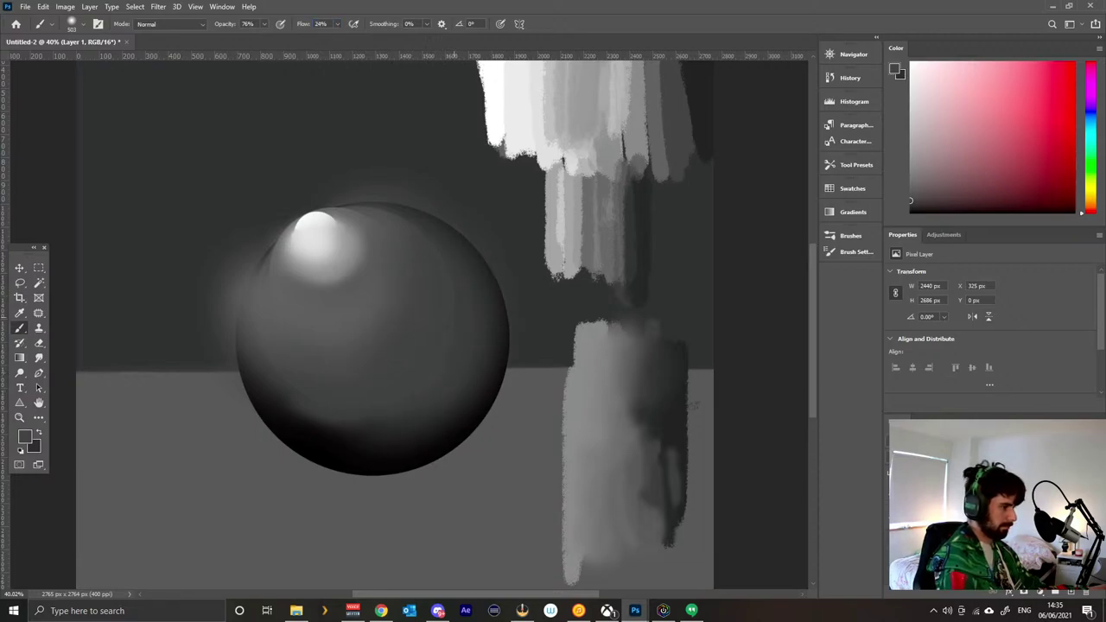
mouse_move(350, 413)
left_mouse_down()
mouse_move(287, 386)
mouse_move(273, 350)
mouse_move(321, 411)
left_mouse_up()
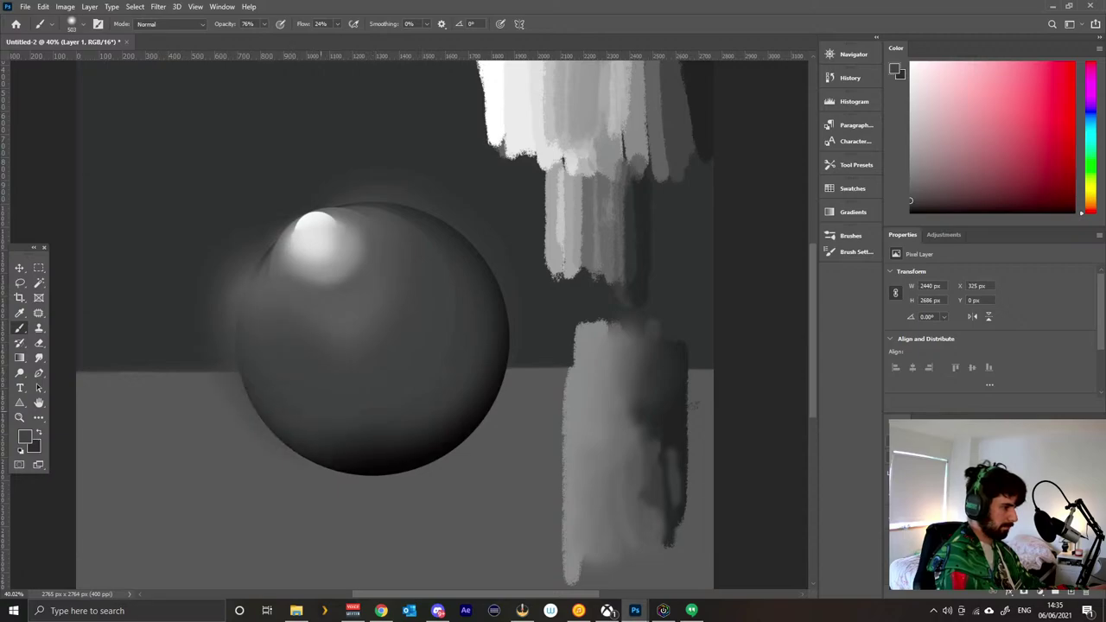
Try a further dark grey stroke with a new colour sample along the sphere's lower-right edge, and undo it.
mouse_move(394, 397)
left_mouse_down()
mouse_move(448, 367)
mouse_move(484, 367)
mouse_move(462, 404)
left_mouse_up()
left_click(499, 392, "alt")
key("ctrl+z")
Deepen the shading around the sphere's lower and left edges with broad strokes of sampled dark greys.
mouse_move(492, 367)
left_mouse_down()
mouse_move(381, 466)
mouse_move(233, 381)
mouse_move(207, 346)
mouse_move(268, 281)
left_mouse_up()
mouse_move(271, 350)
left_mouse_down()
mouse_move(324, 440)
mouse_move(393, 462)
mouse_move(268, 423)
mouse_move(413, 412)
mouse_move(462, 350)
mouse_move(472, 302)
left_mouse_up()
left_click(349, 381, "alt")
left_click(297, 376, "alt")
left_click_drag(298, 402, 261, 343)
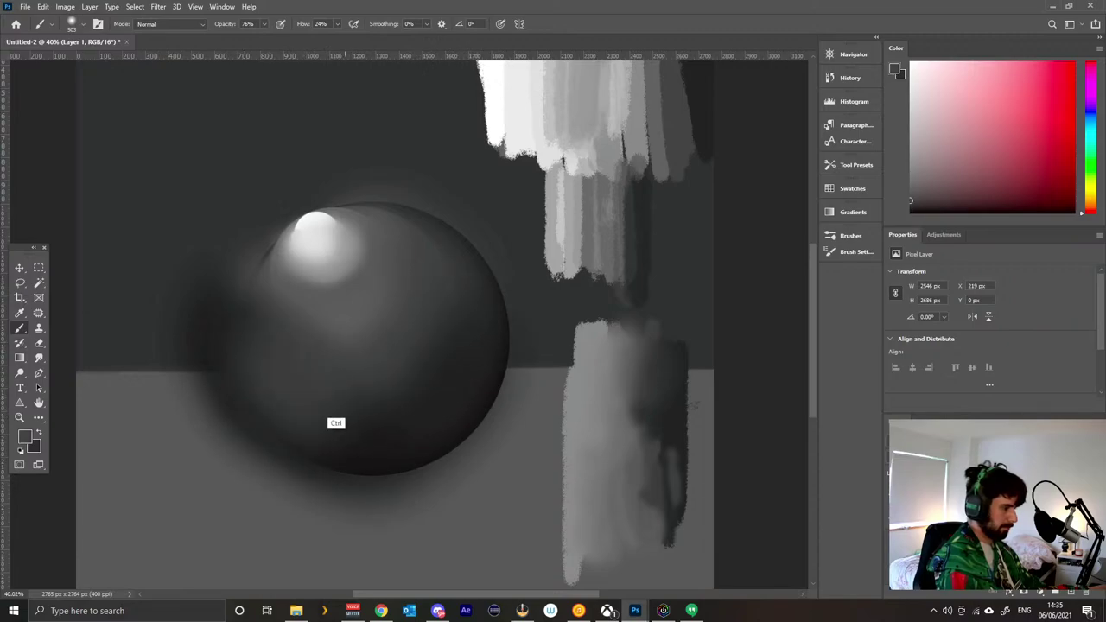
Undo the last two strokes and repaint the sphere's lower and left areas with a sampled mid grey.
key("ctrl+z")
key("ctrl+z")
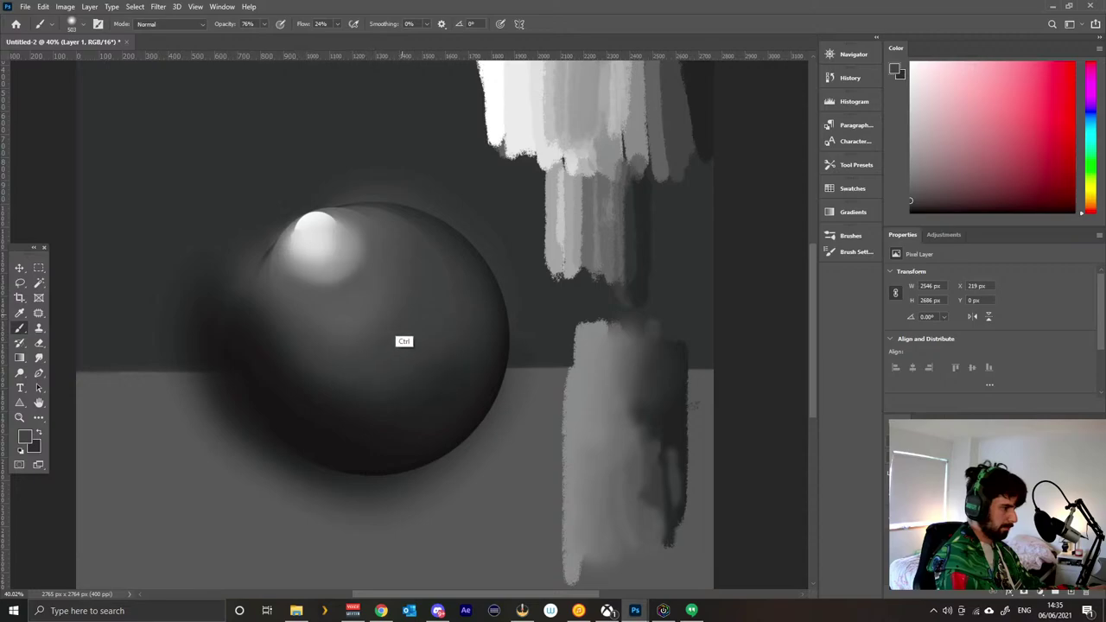
key("z")
left_click(428, 337, "alt")
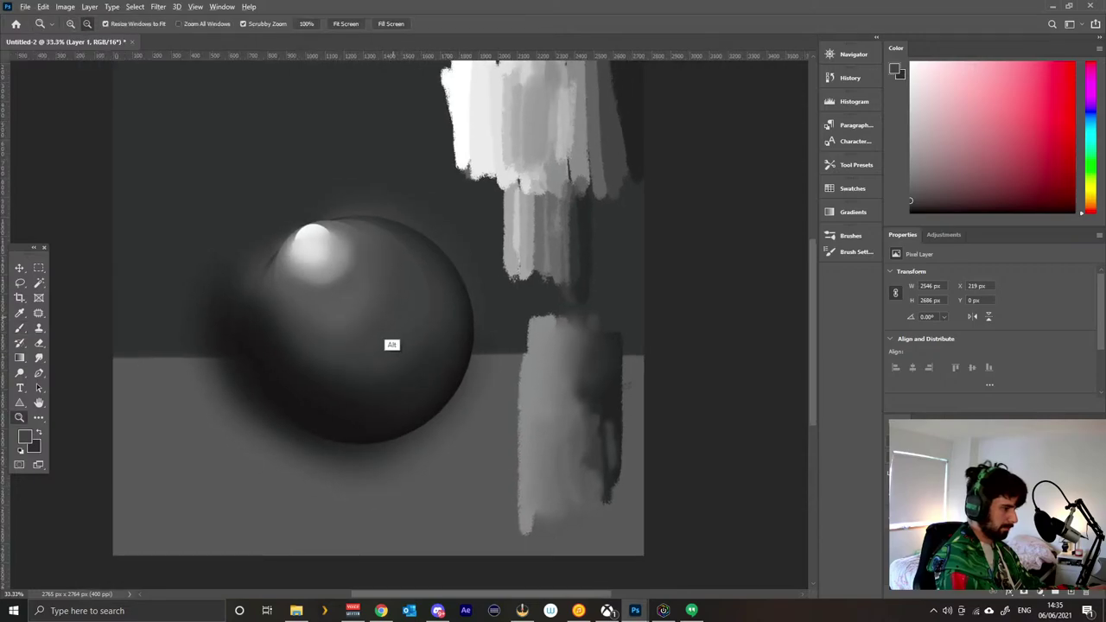
key("b")
left_click(389, 320, "alt")
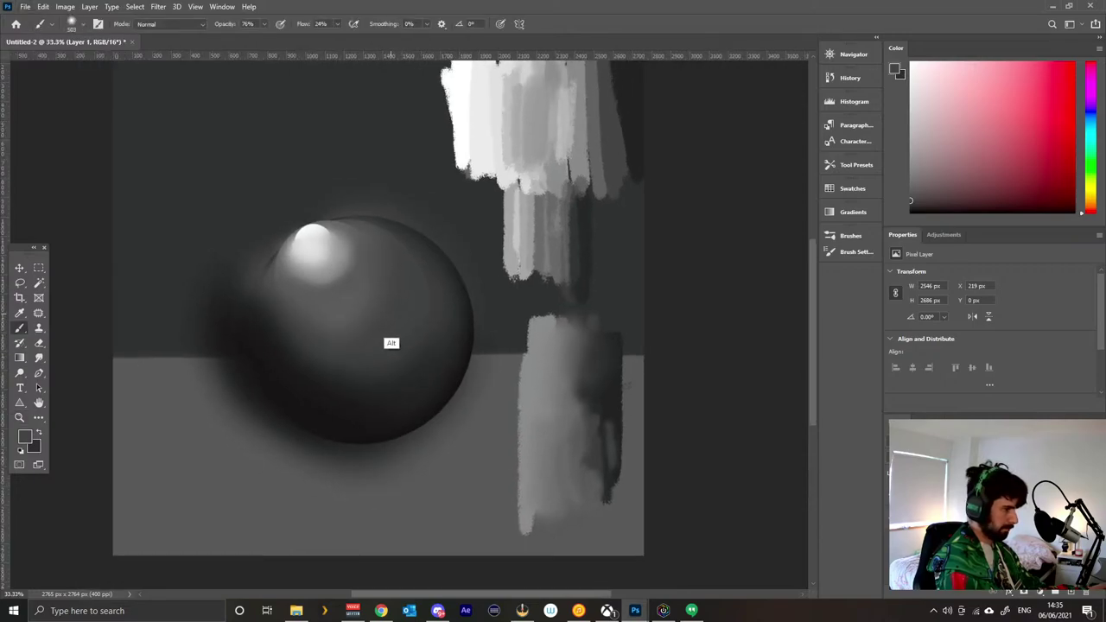
left_click_drag(311, 350, 281, 321)
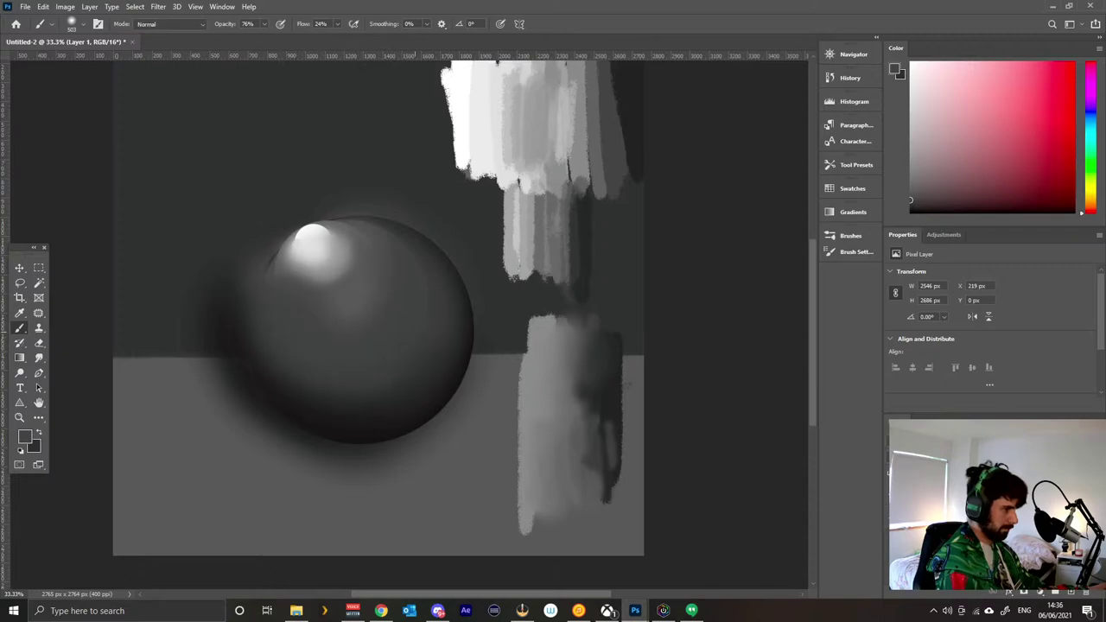
Sample greys around the highlight and blend them over its lower edge and the upper middle of the sphere.
left_click(379, 294, "alt")
left_click_drag(367, 298, 291, 282)
left_click(370, 285, "alt")
left_click(337, 270, "alt")
left_click(278, 271, "alt")
mouse_move(349, 303)
left_mouse_down()
mouse_move(333, 270)
mouse_move(304, 266)
mouse_move(345, 255)
left_mouse_up()
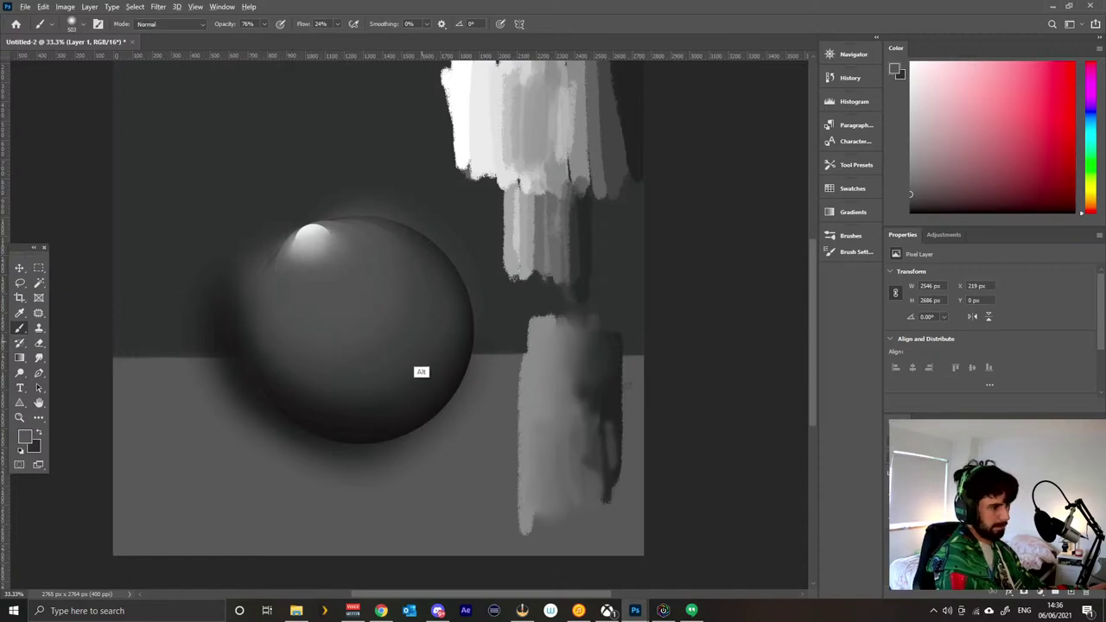
Try softening the sphere's left side and highlight with a larger brush and sampled light grey, and undo the strokes.
key("ctrl+alt")
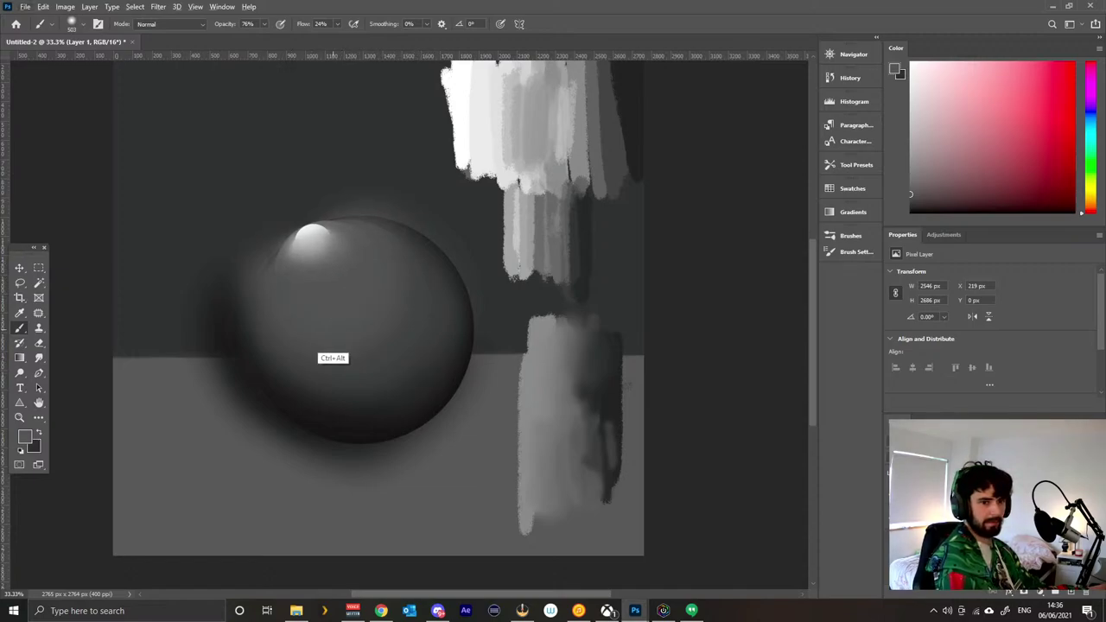
mouse_move(325, 307)
left_mouse_down()
mouse_move(413, 276)
mouse_move(343, 310)
left_mouse_up()
left_click_drag(300, 367, 299, 367)
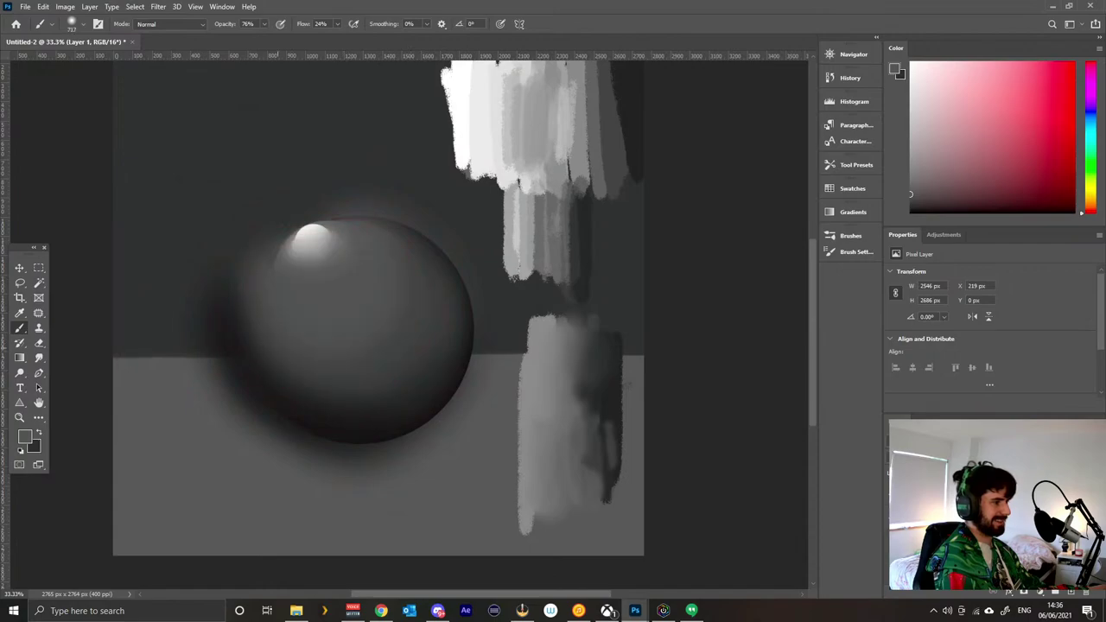
left_click(319, 262, "alt")
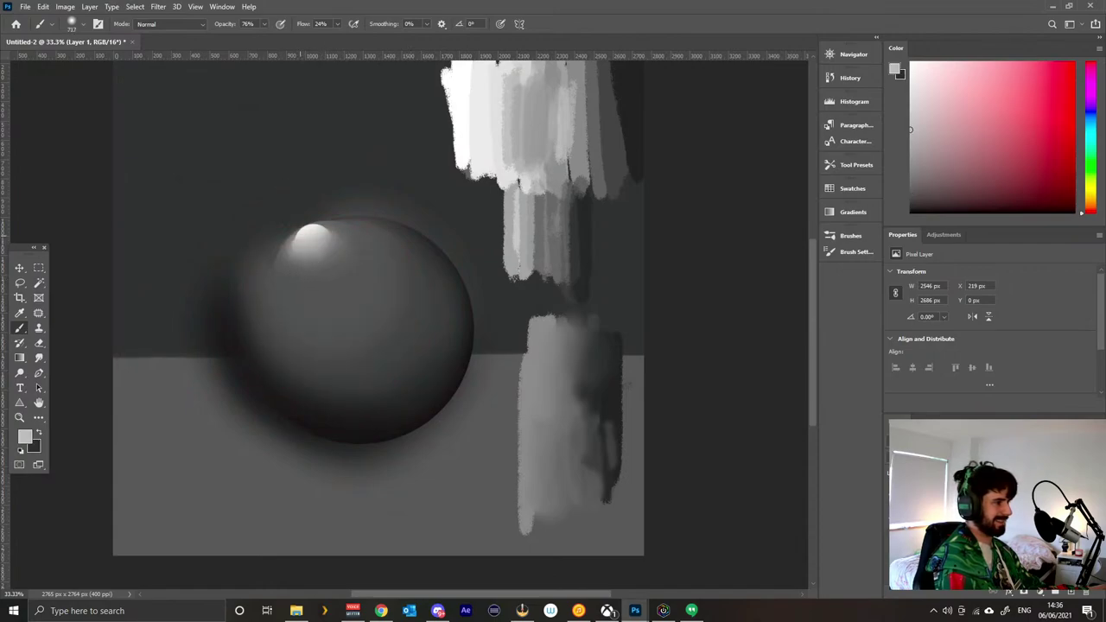
left_click(294, 235)
key("ctrl+z")
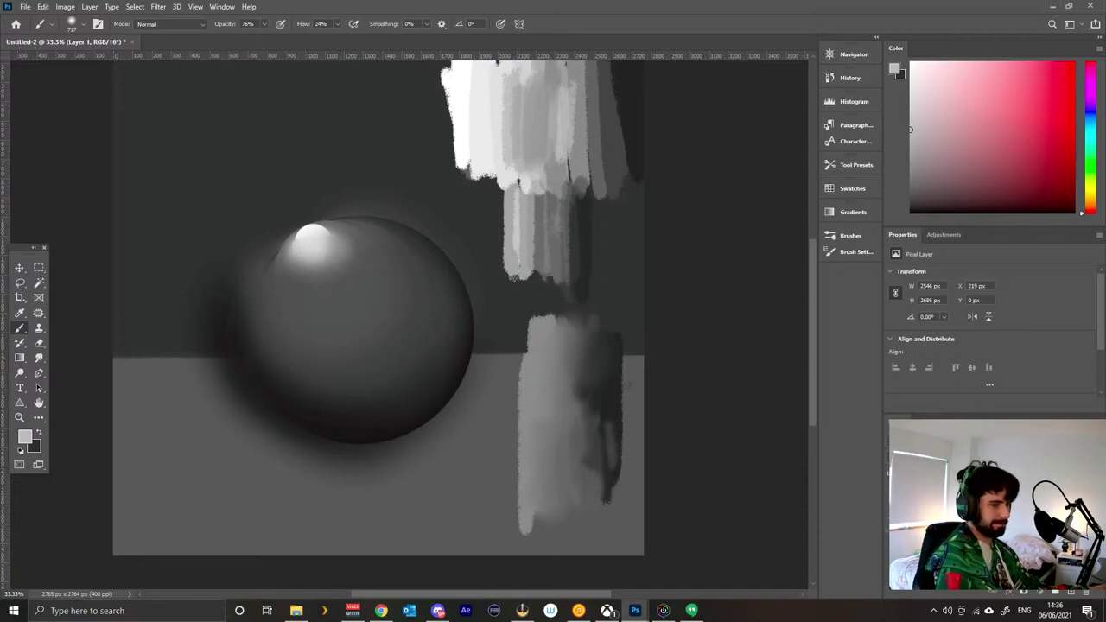
Delete the painted sphere layer and continue on an empty layer above the two-tone background.
key("Delete")
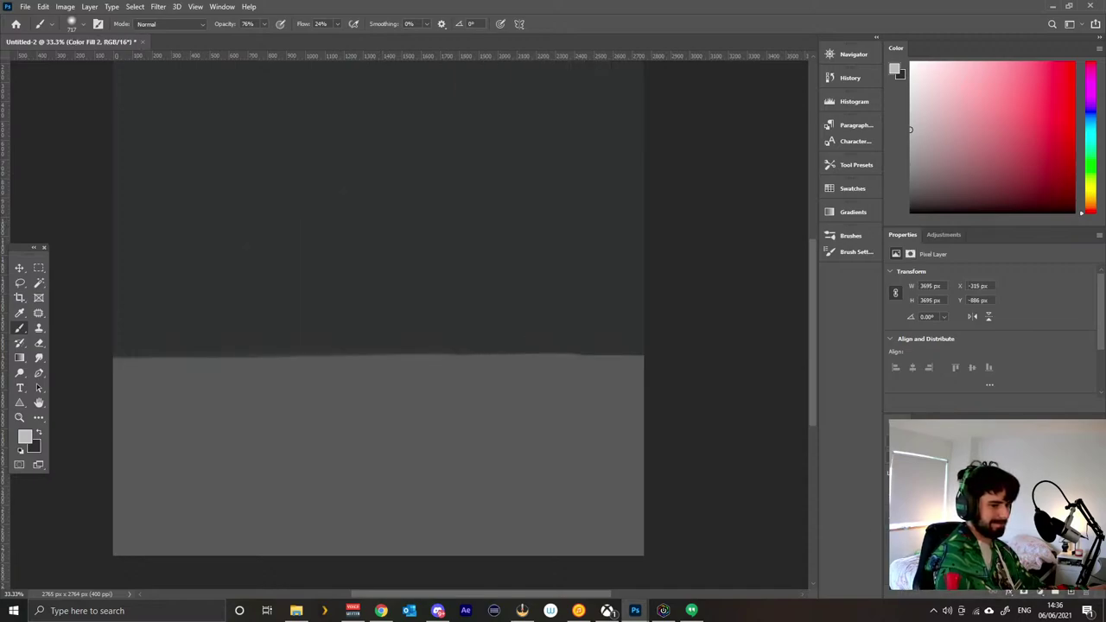
key("ctrl+z")
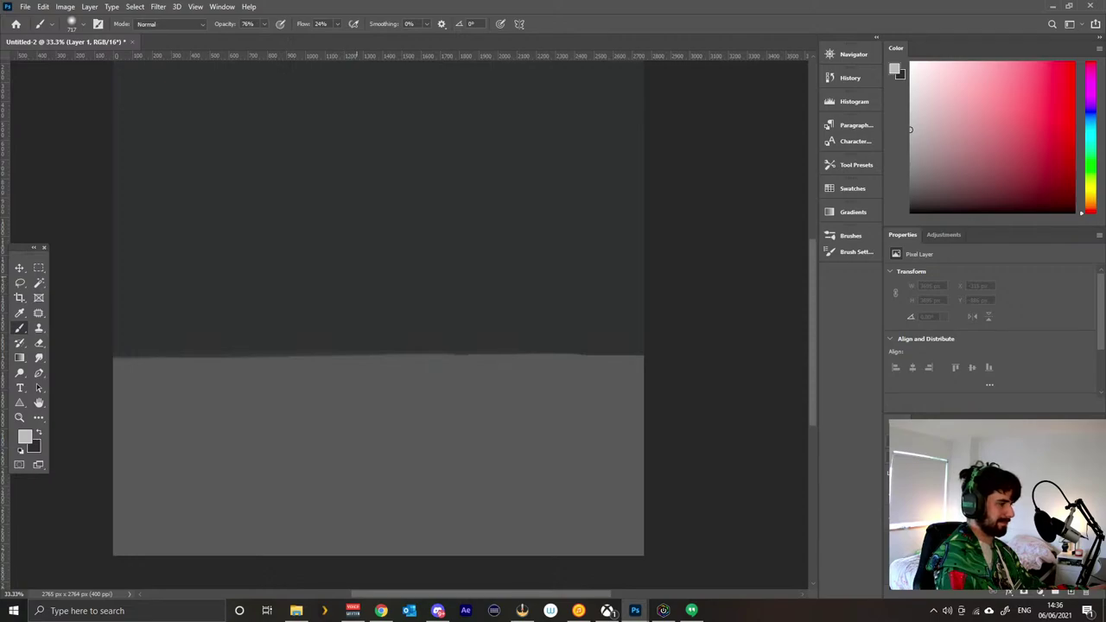
right_click(372, 350, "ctrl")
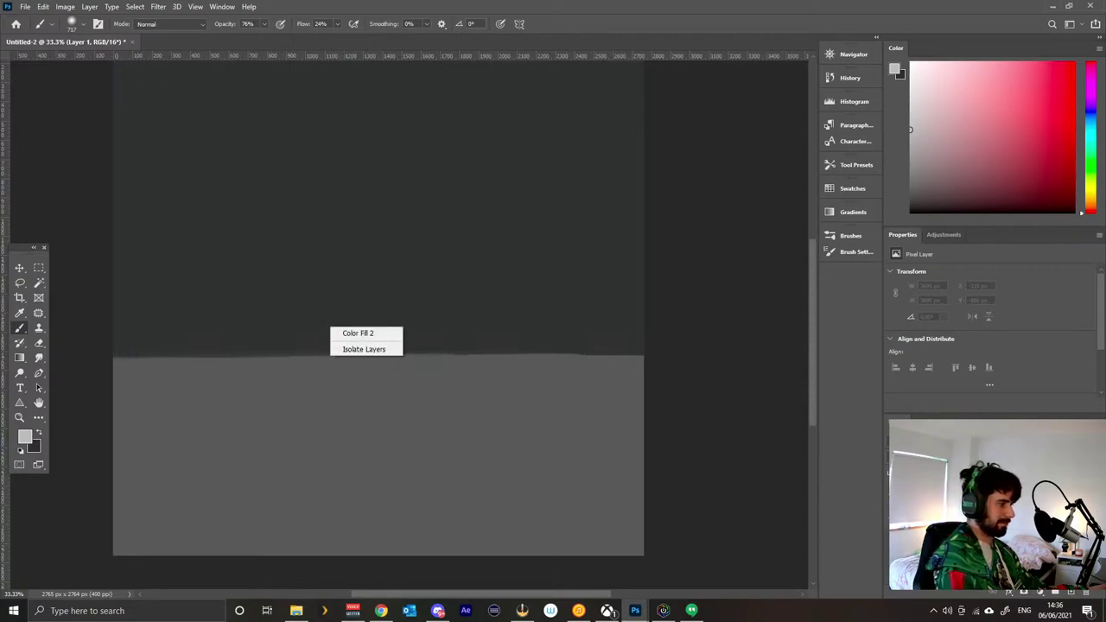
left_click(19, 313)
left_click(24, 437)
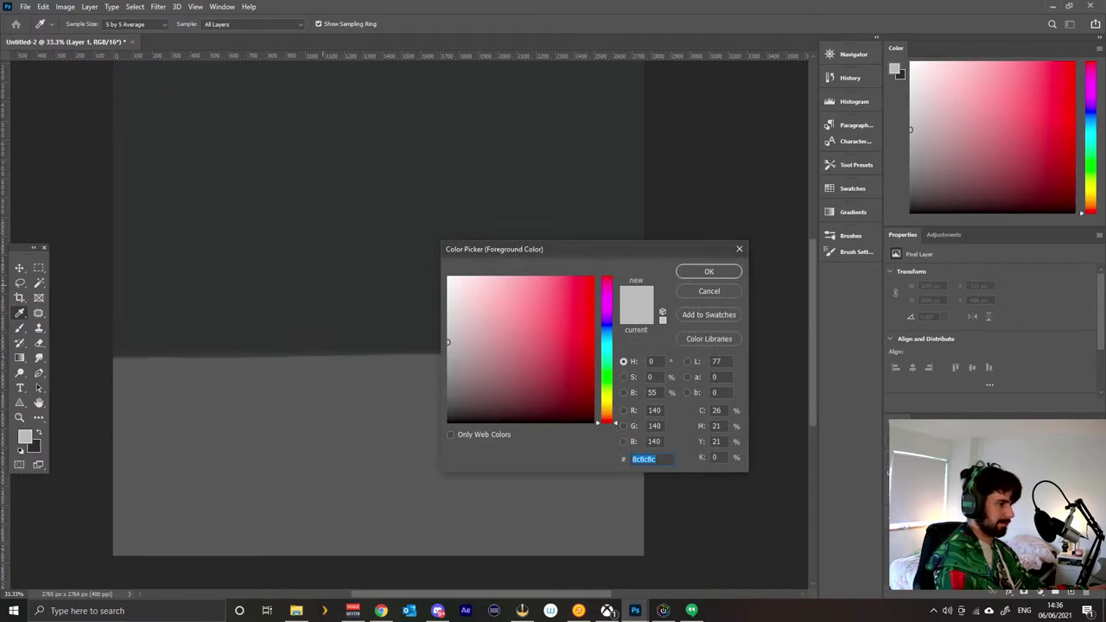
left_click(318, 284)
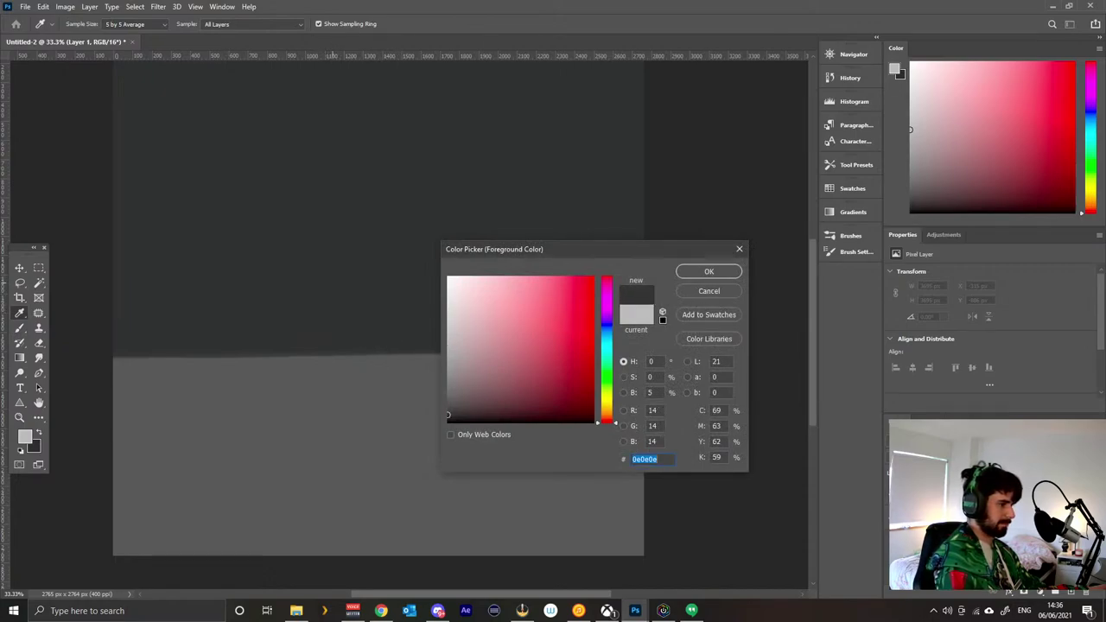
left_click(304, 385)
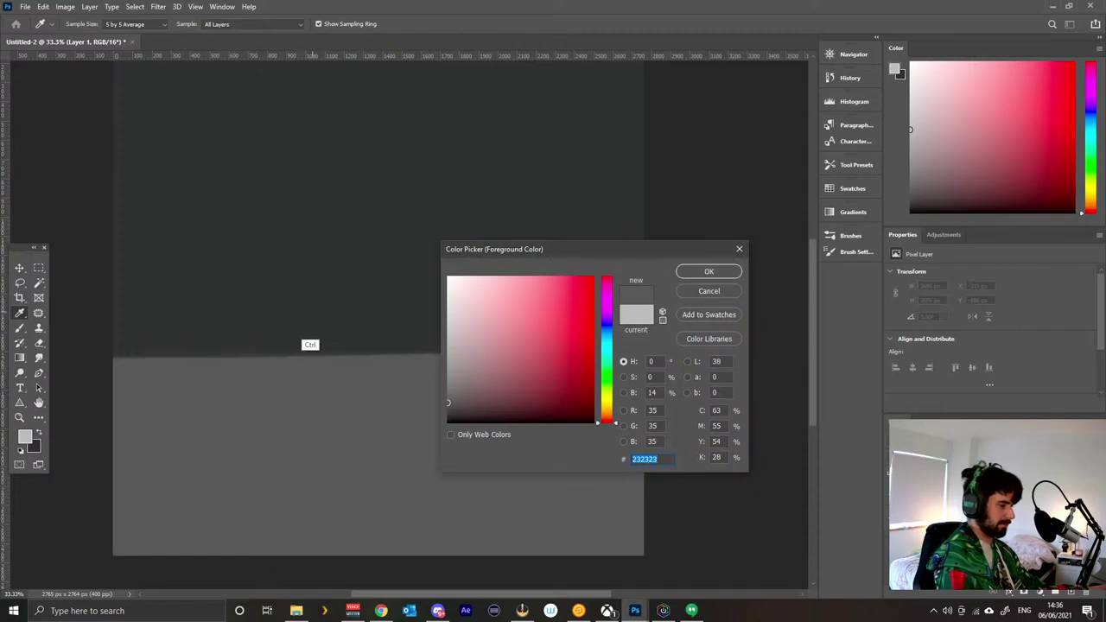
type("b")
left_click(244, 341)
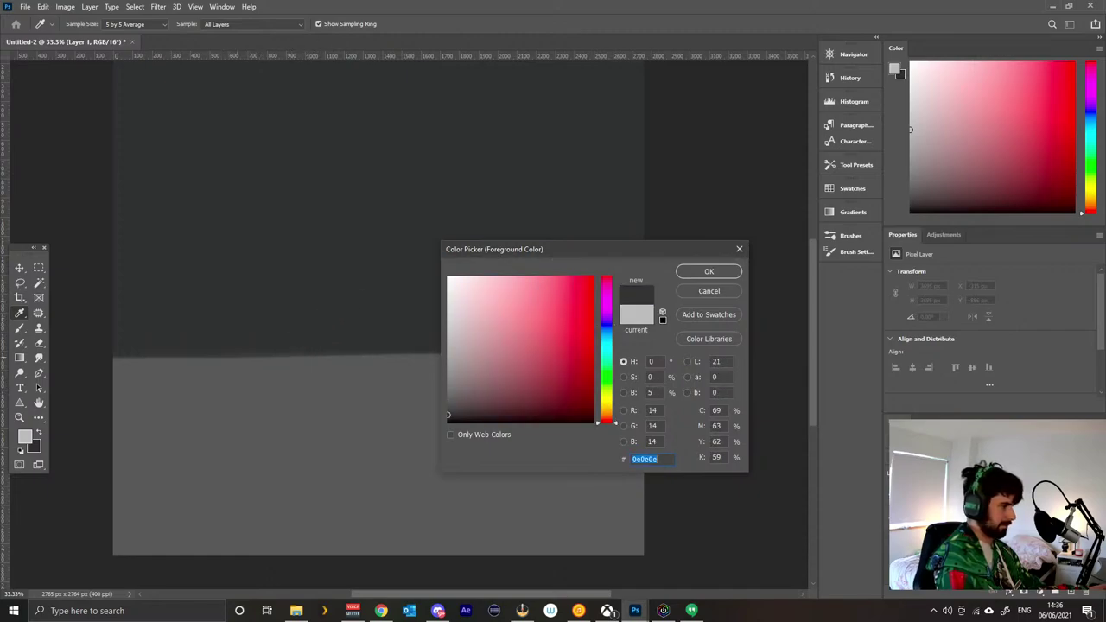
left_click(637, 316)
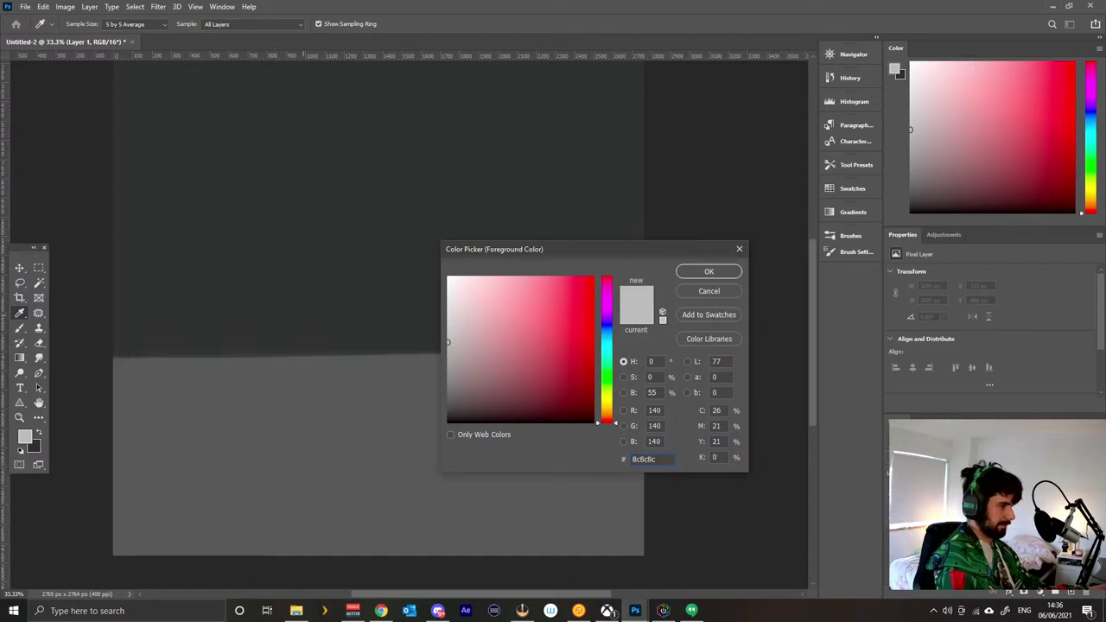
key("ctrl+v")
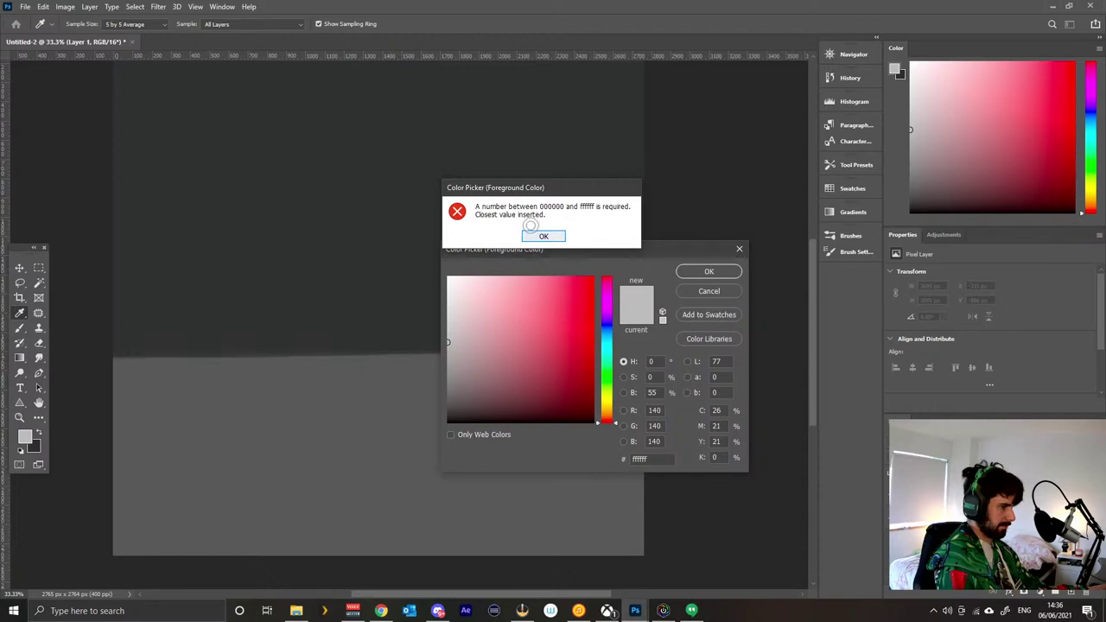
left_click(543, 235)
type("b")
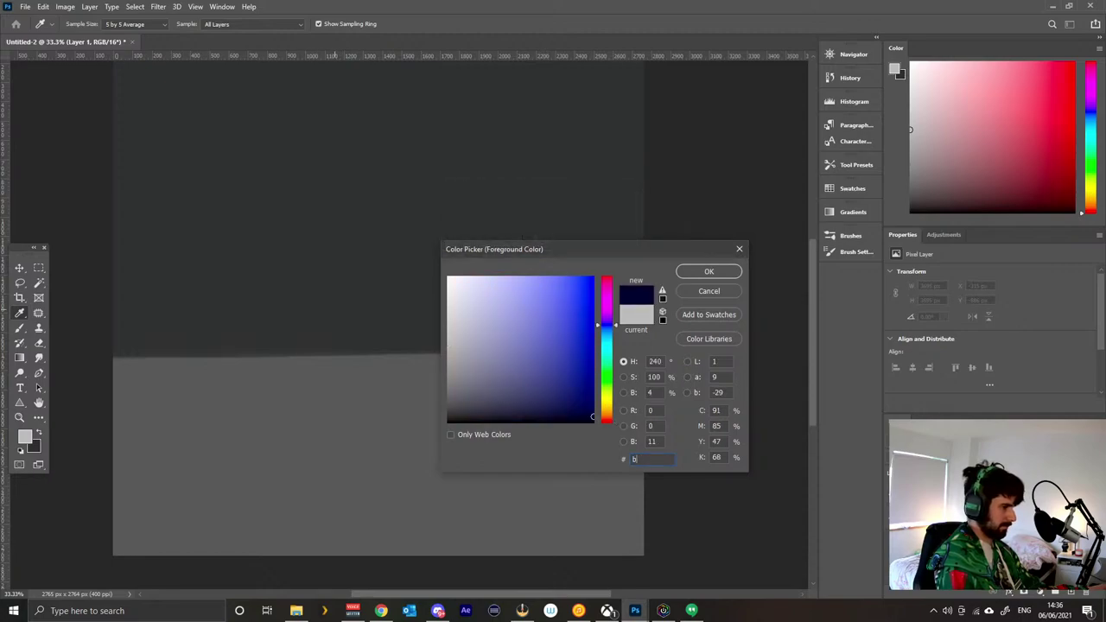
type("bb")
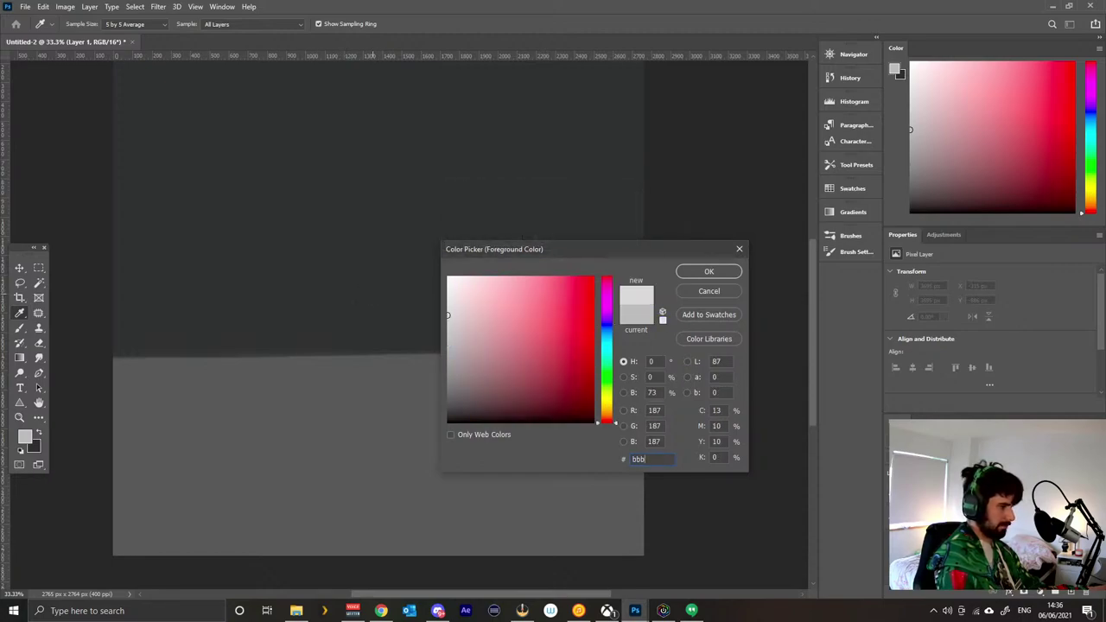
left_click(371, 322)
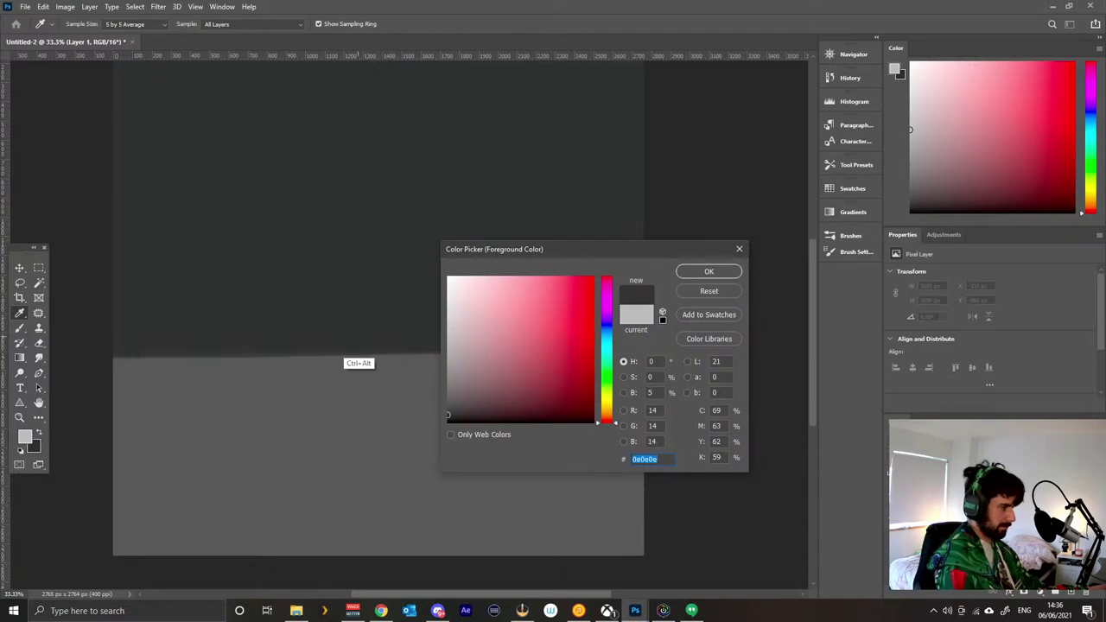
left_click(660, 460)
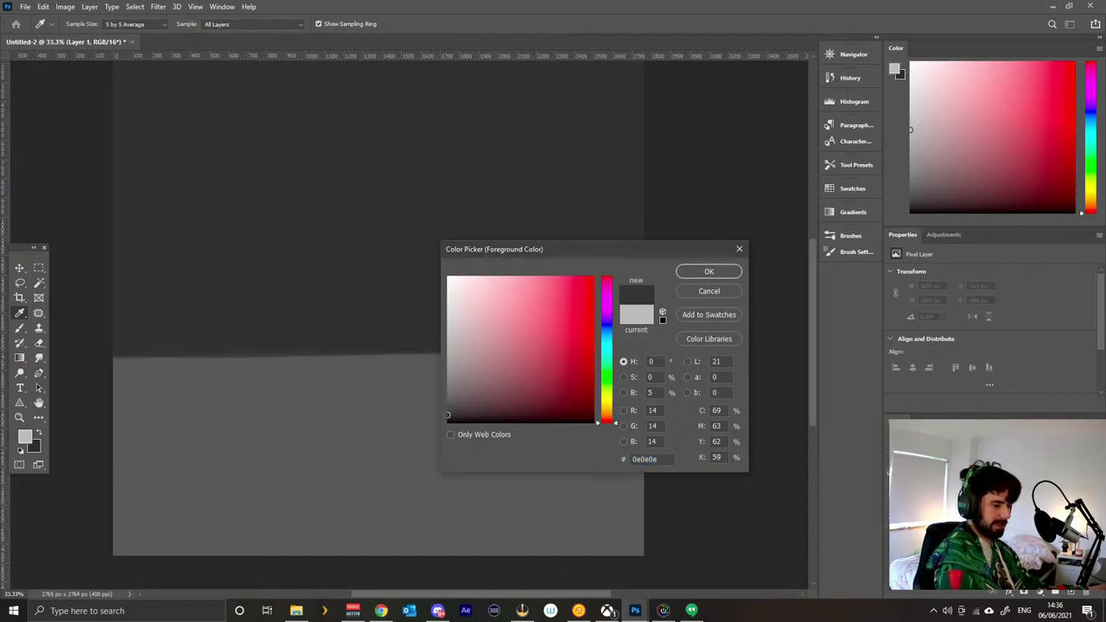
left_click(709, 292)
Resize the soft brush and build a round grey glow above the horizon, sampling the glow's centre to widen it.
right_click(350, 349, "alt")
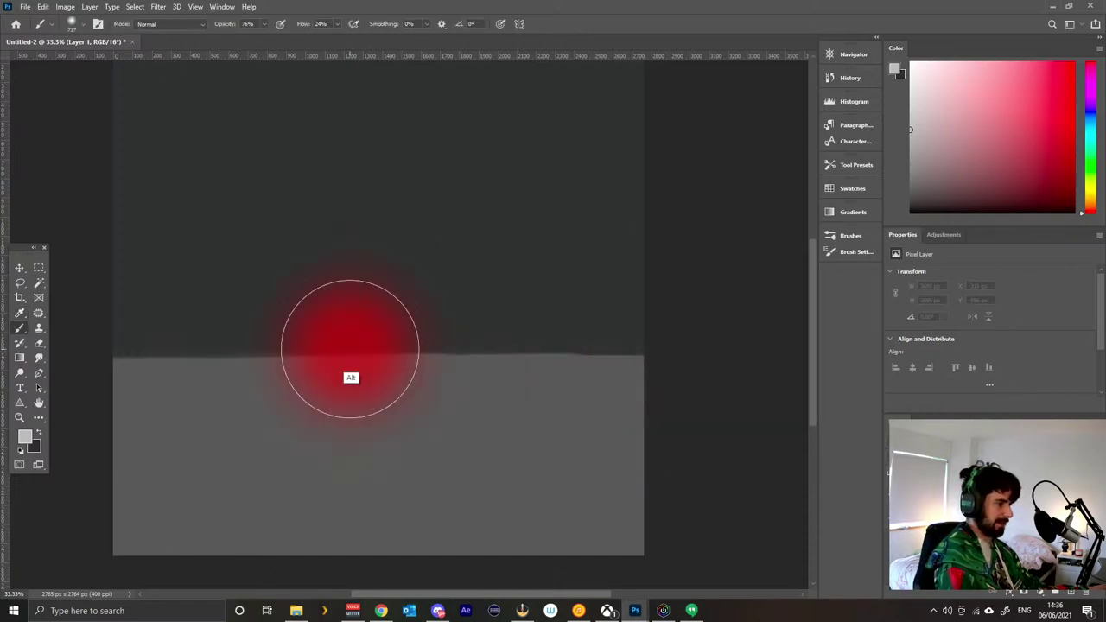
right_click(373, 315, "alt")
left_click(392, 258)
left_click(388, 257, "alt")
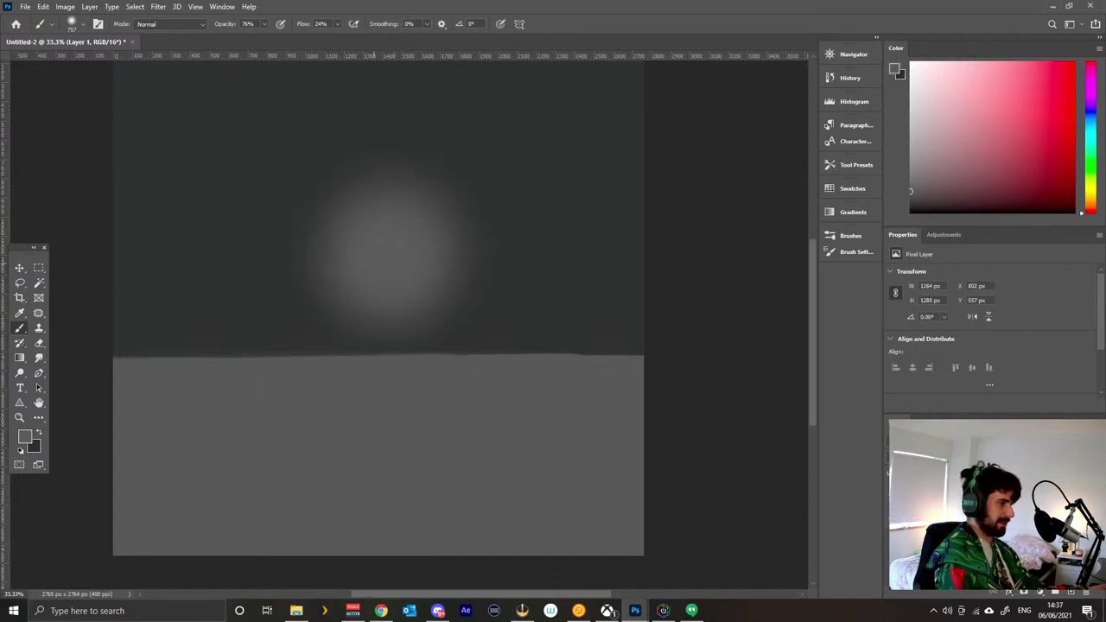
left_click(422, 273)
left_click(422, 277)
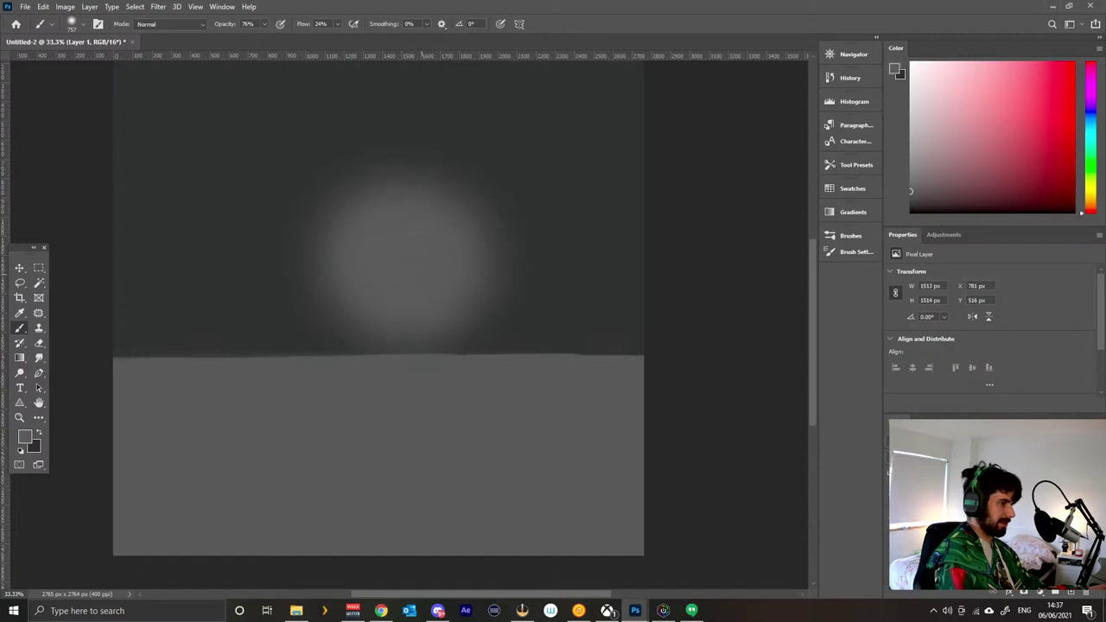
left_click(444, 243)
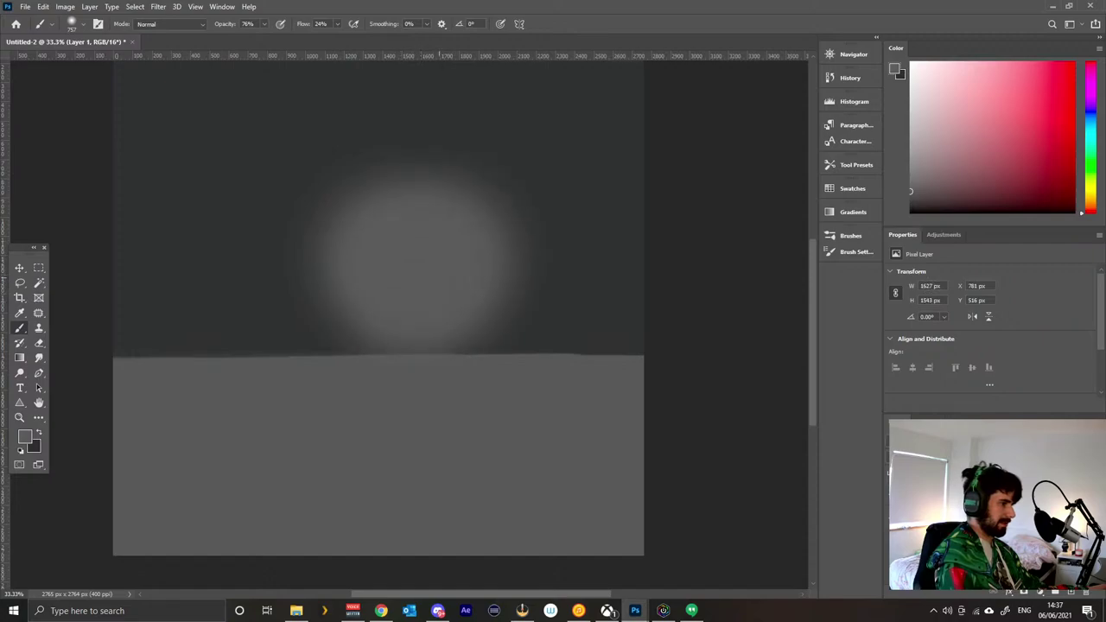
left_click(456, 270)
Spread the sampled grey outward from the glow across the dark background to both ends of the horizon.
mouse_move(451, 319)
left_mouse_down()
mouse_move(516, 204)
mouse_move(389, 275)
mouse_move(380, 232)
mouse_move(415, 222)
left_mouse_up()
left_click_drag(328, 302, 137, 346)
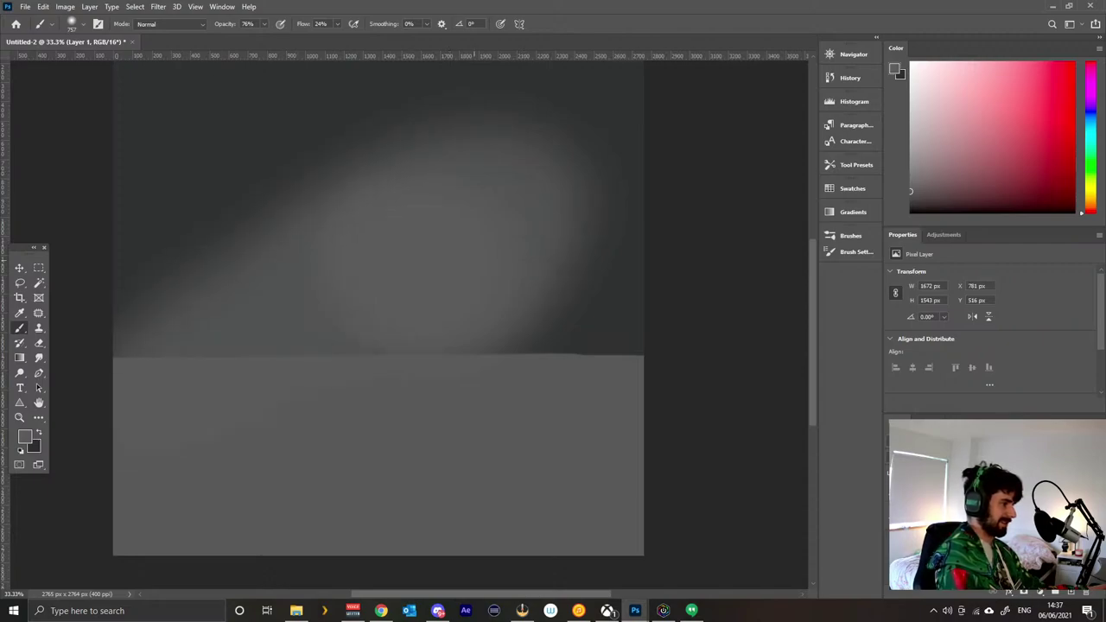
left_click_drag(595, 318, 646, 313)
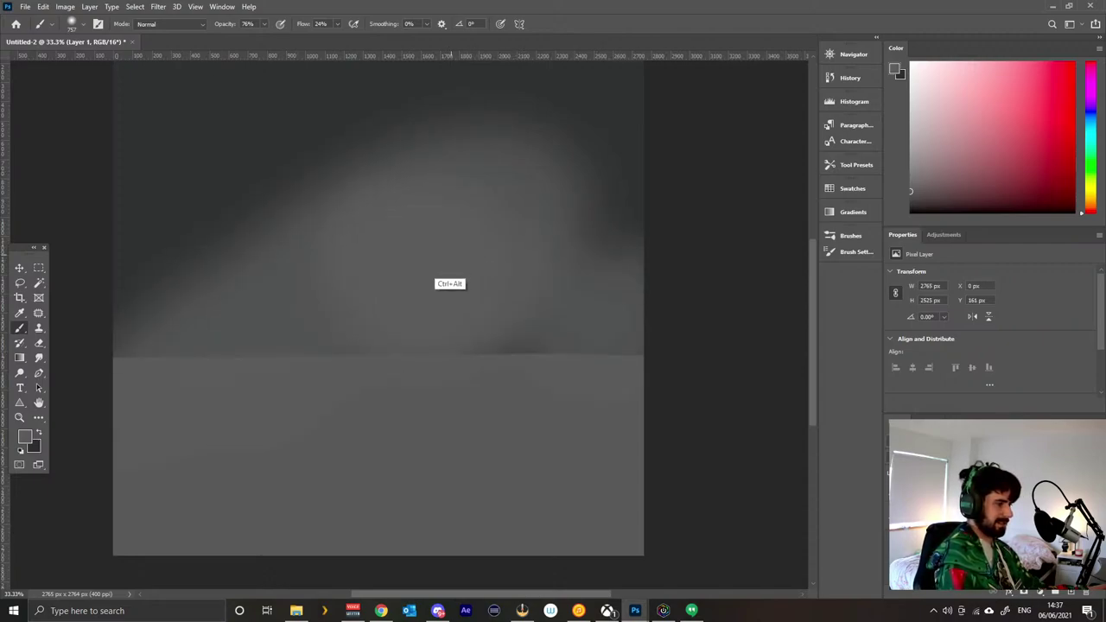
Switch to the Soft Round Pressure Opacity brush at 104 px and paint grey over the glow's left side.
left_click_drag(442, 265, 352, 307)
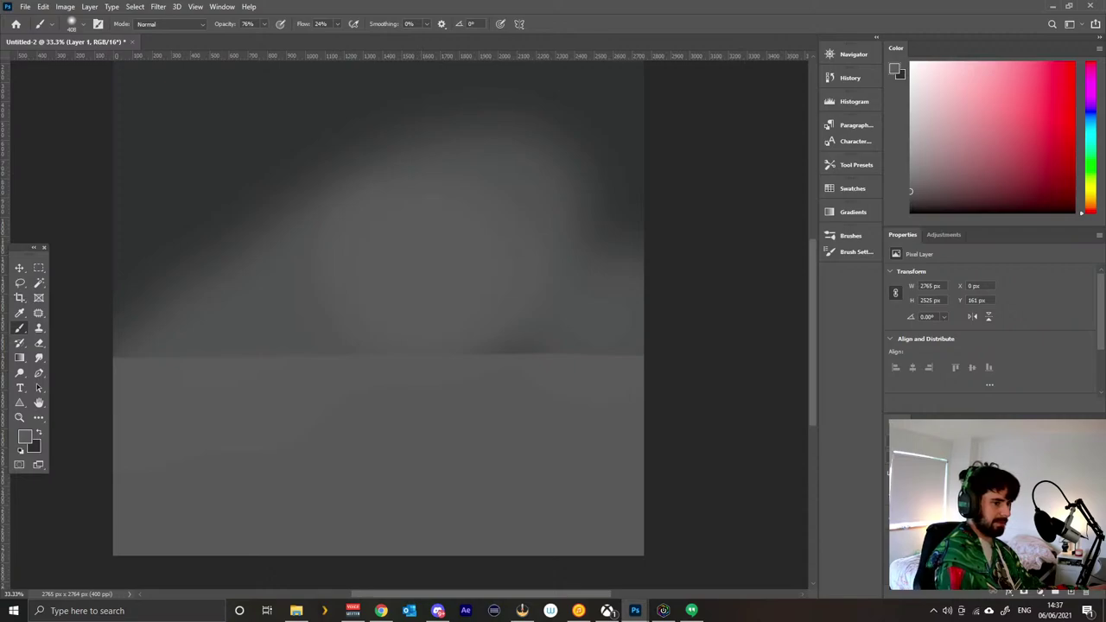
left_click(851, 235)
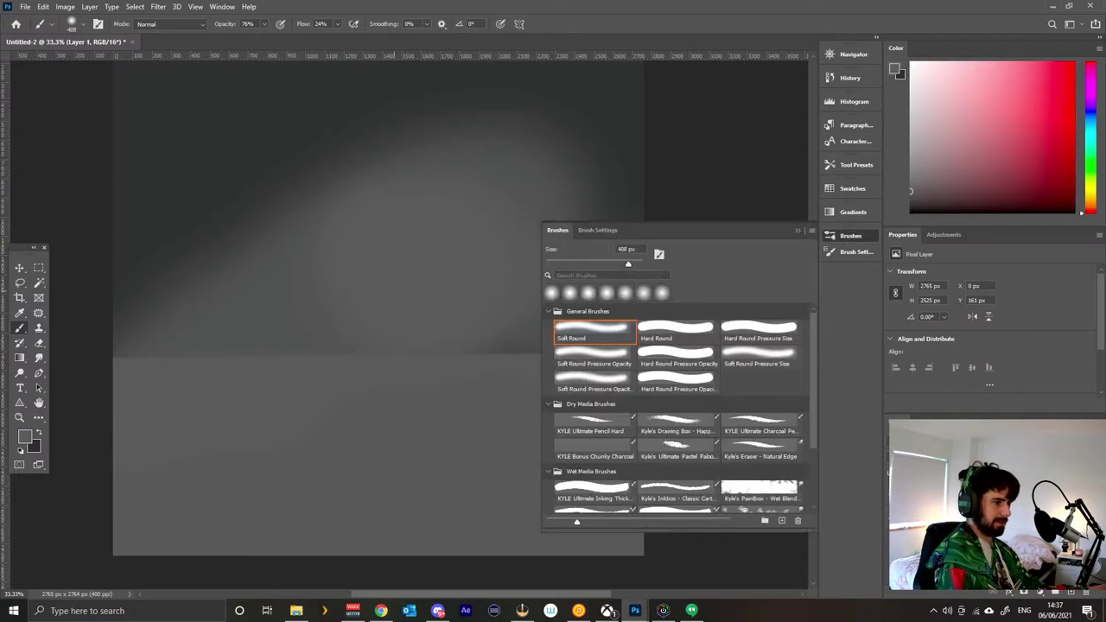
left_click(595, 356)
left_click_drag(369, 234, 291, 294)
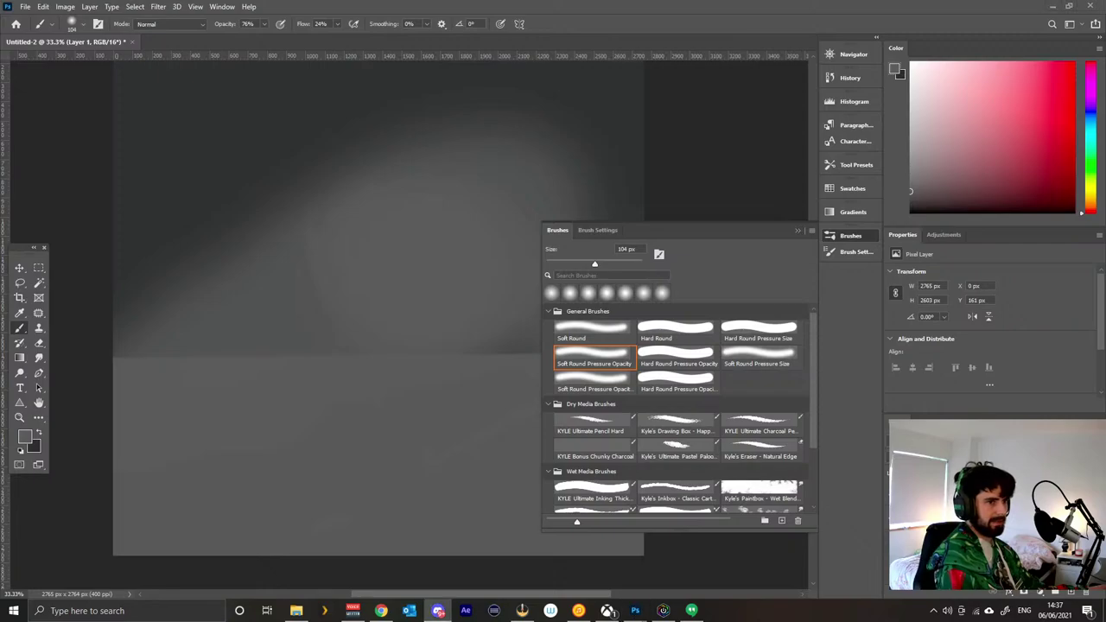
Quit Photoshop without saving changes to the open Untitled documents.
left_click(1092, 6)
left_click(548, 236)
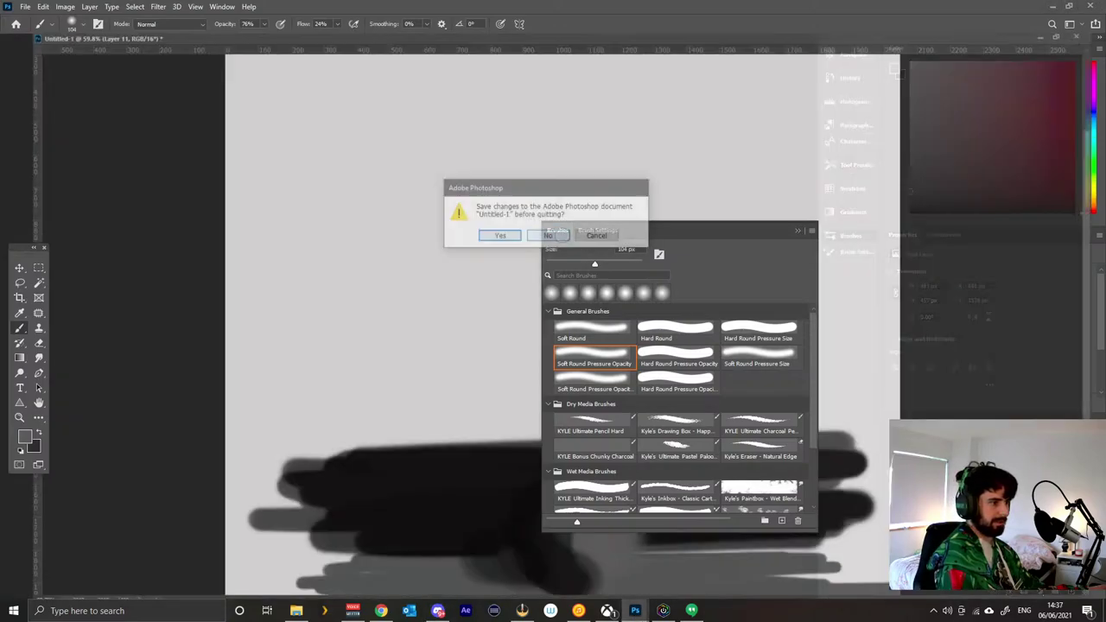
left_click(548, 236)
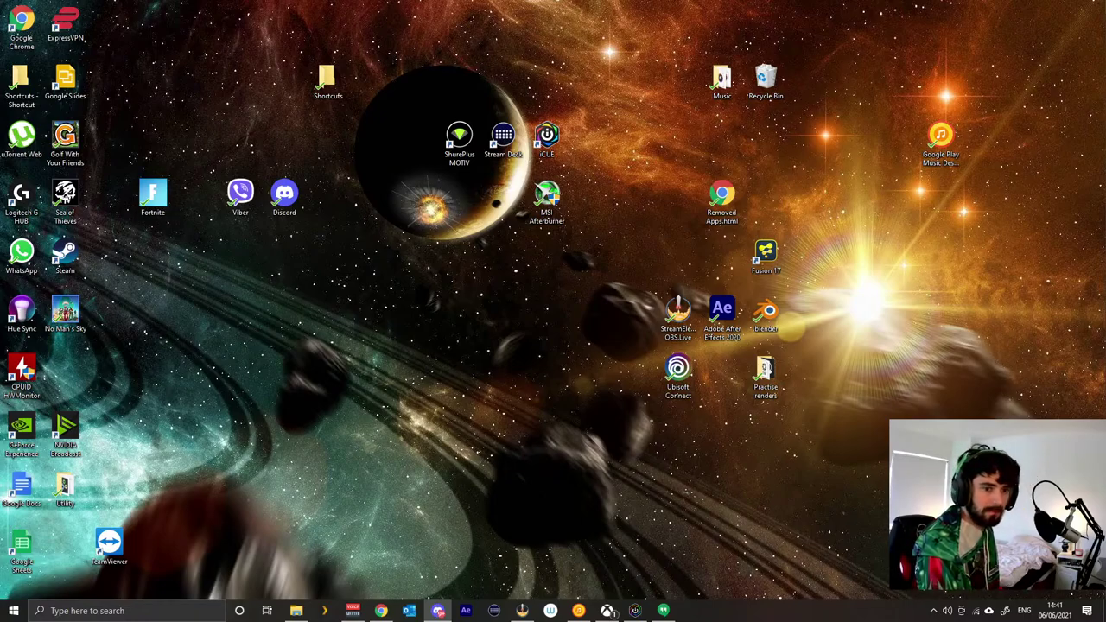
Minimize the Discord window and launch Fortnite from the desktop.
left_click_drag(0, 168, 461, 1)
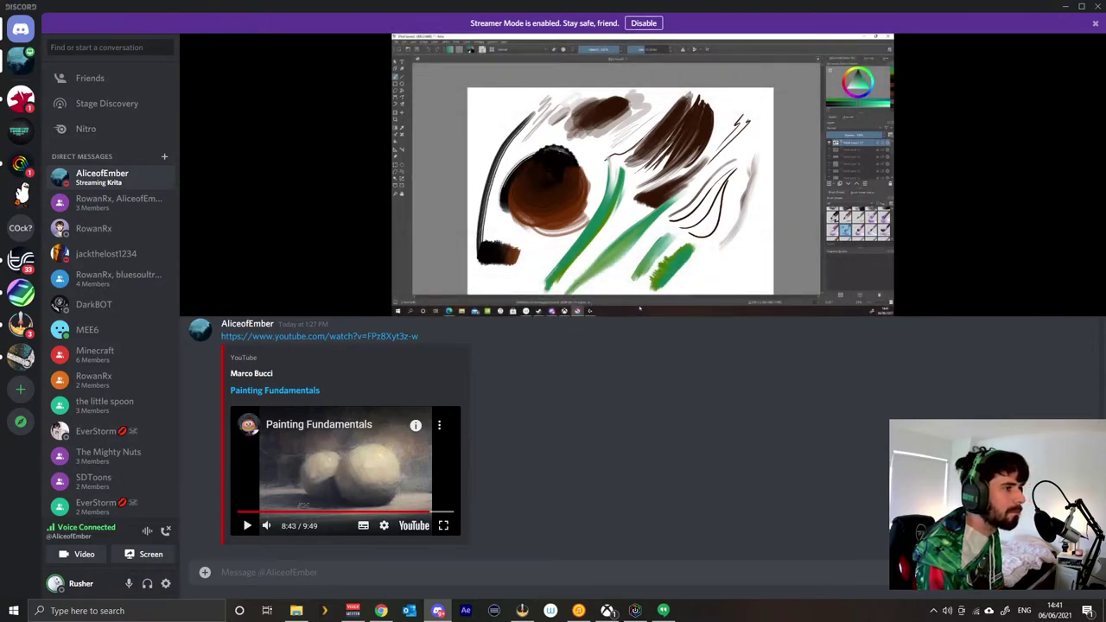
left_click(438, 611)
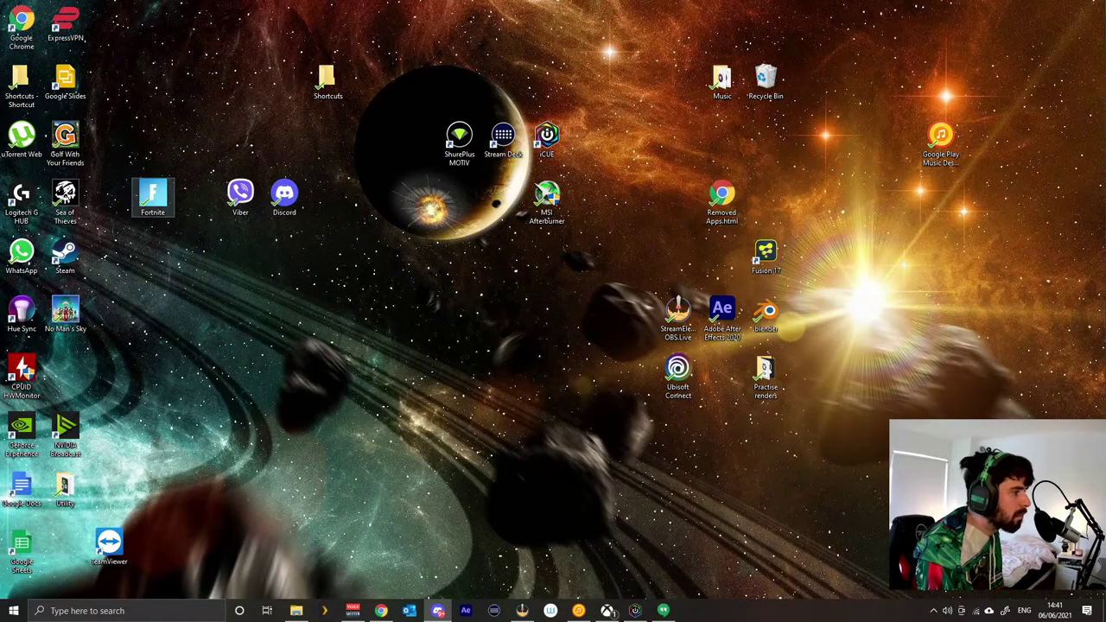
double_click(153, 197)
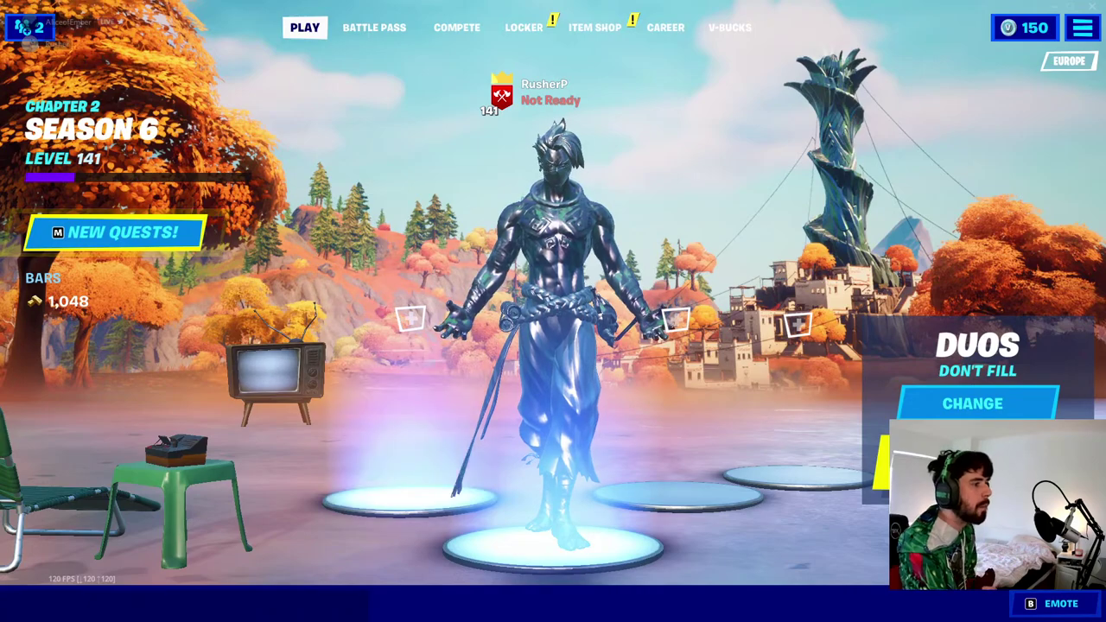
Invite the online friend who is in the launcher to the party and return to the game lobby.
key("Escape")
left_click(186, 197)
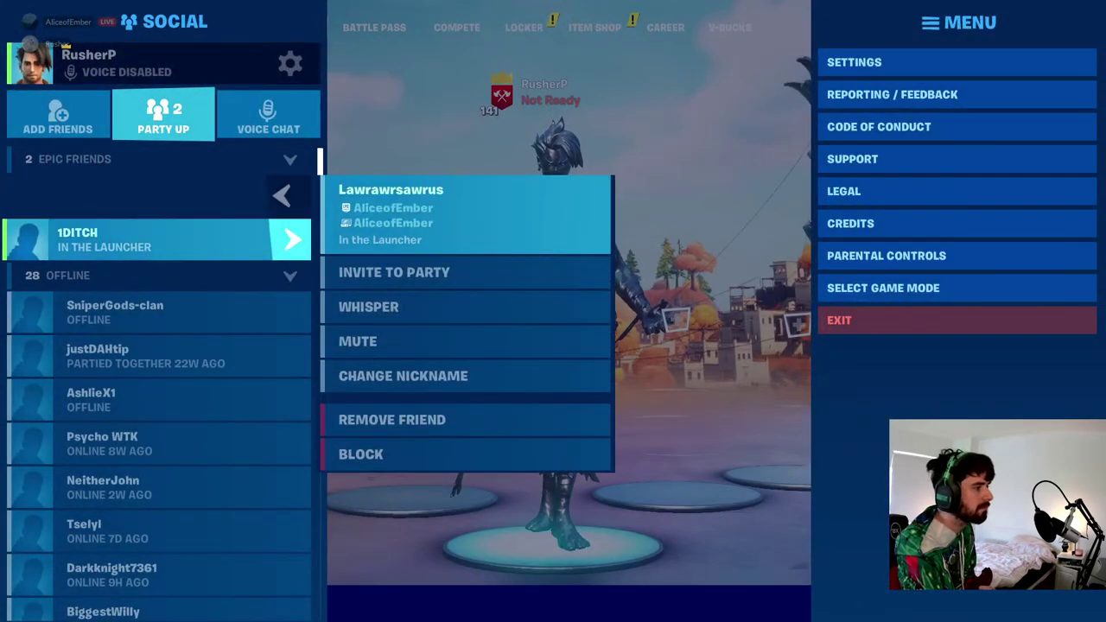
left_click(458, 272)
key("Escape")
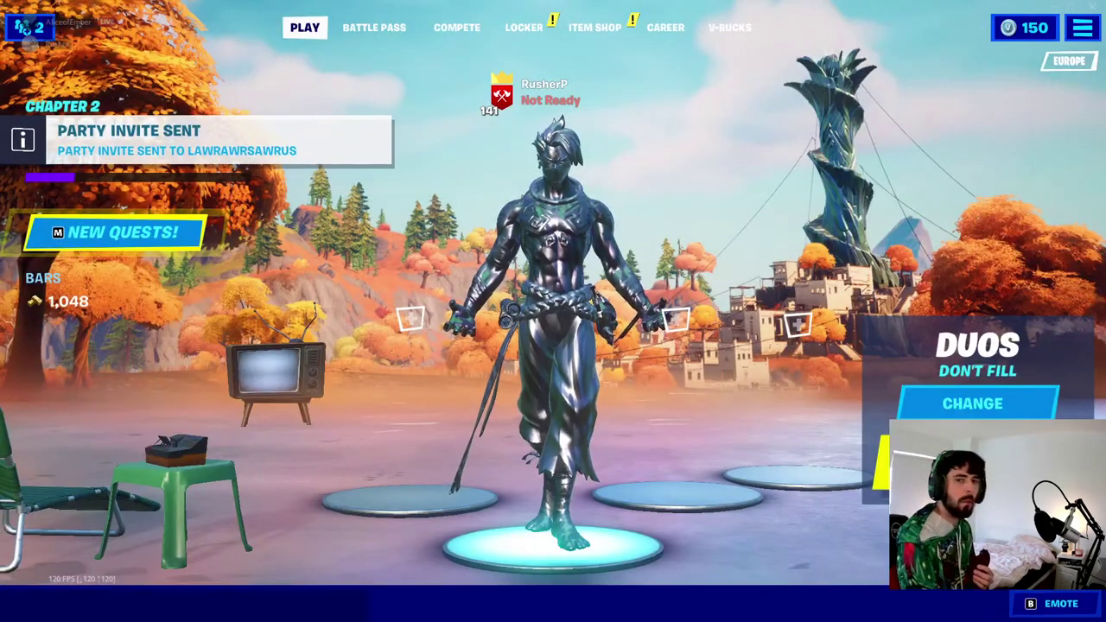